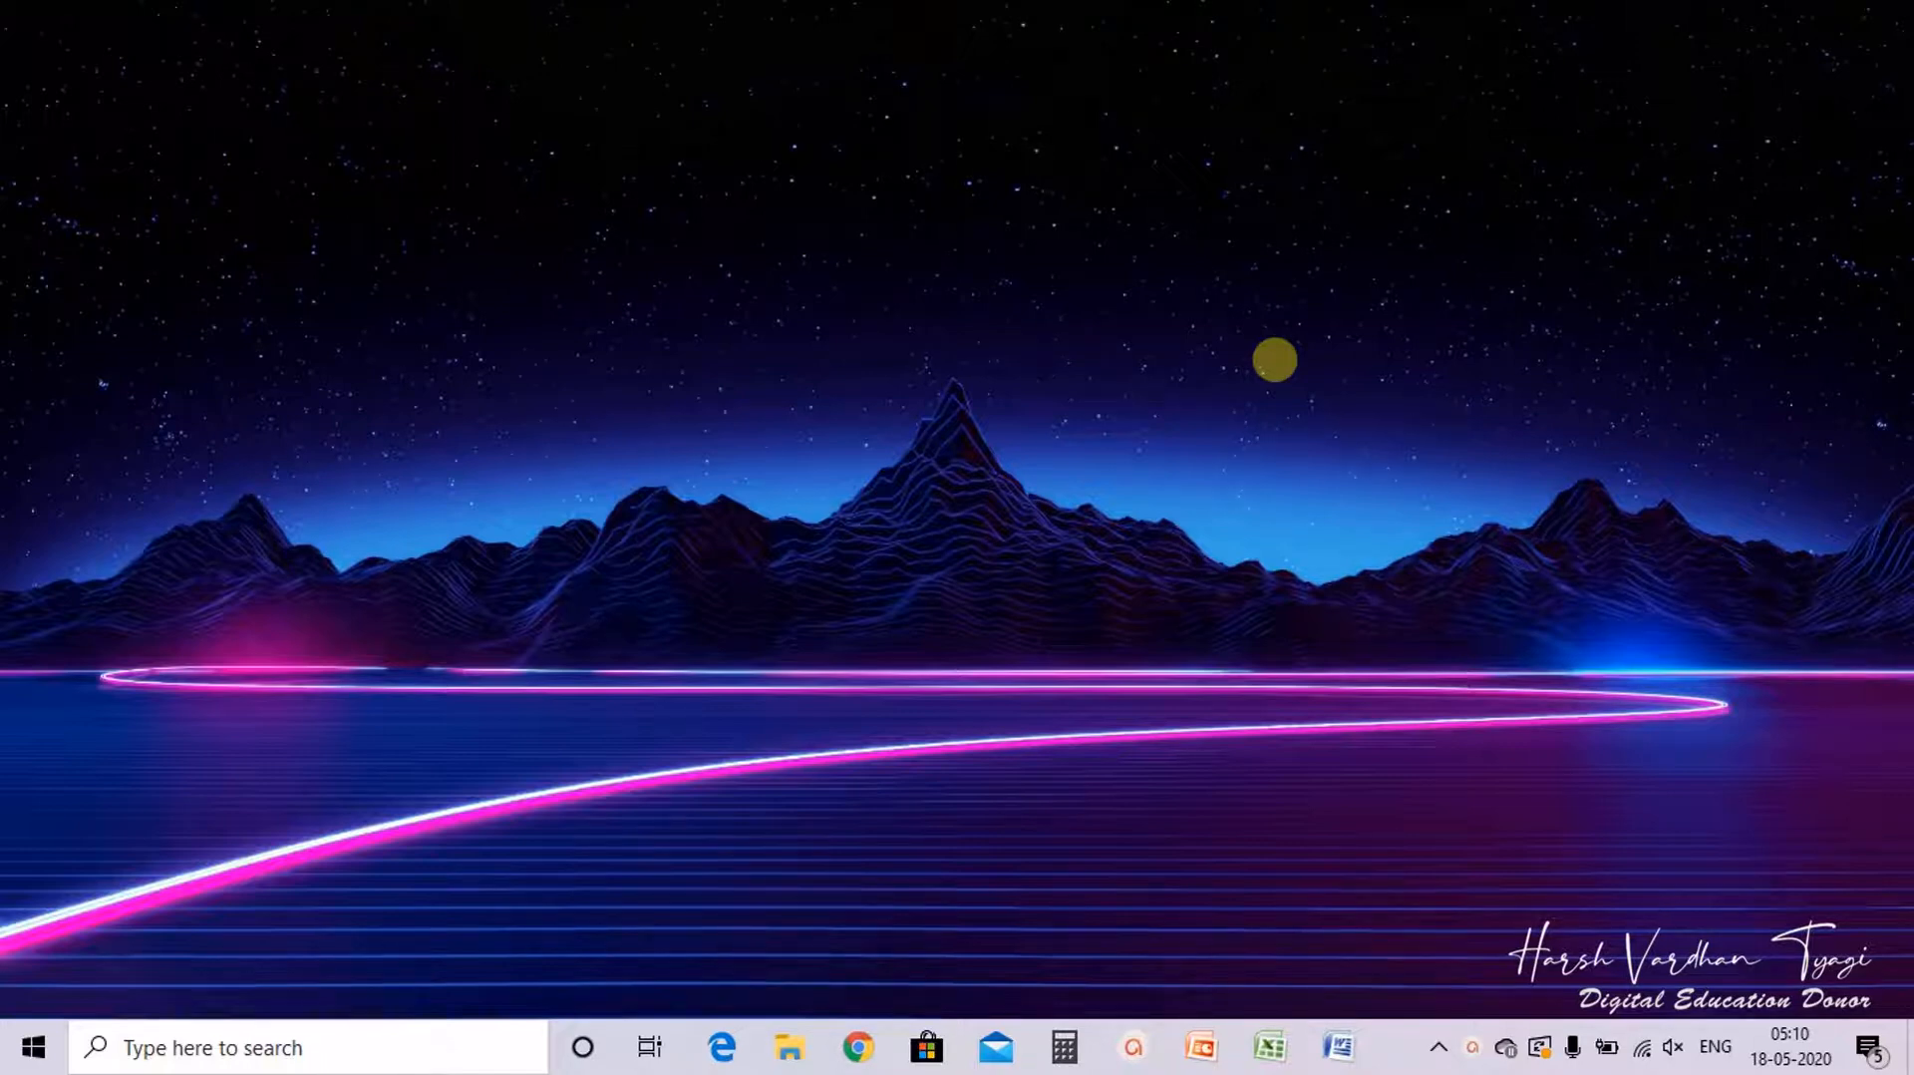
Step: Launch Excel and open the recent workbook Class 7 Tutorial
click(1273, 1047)
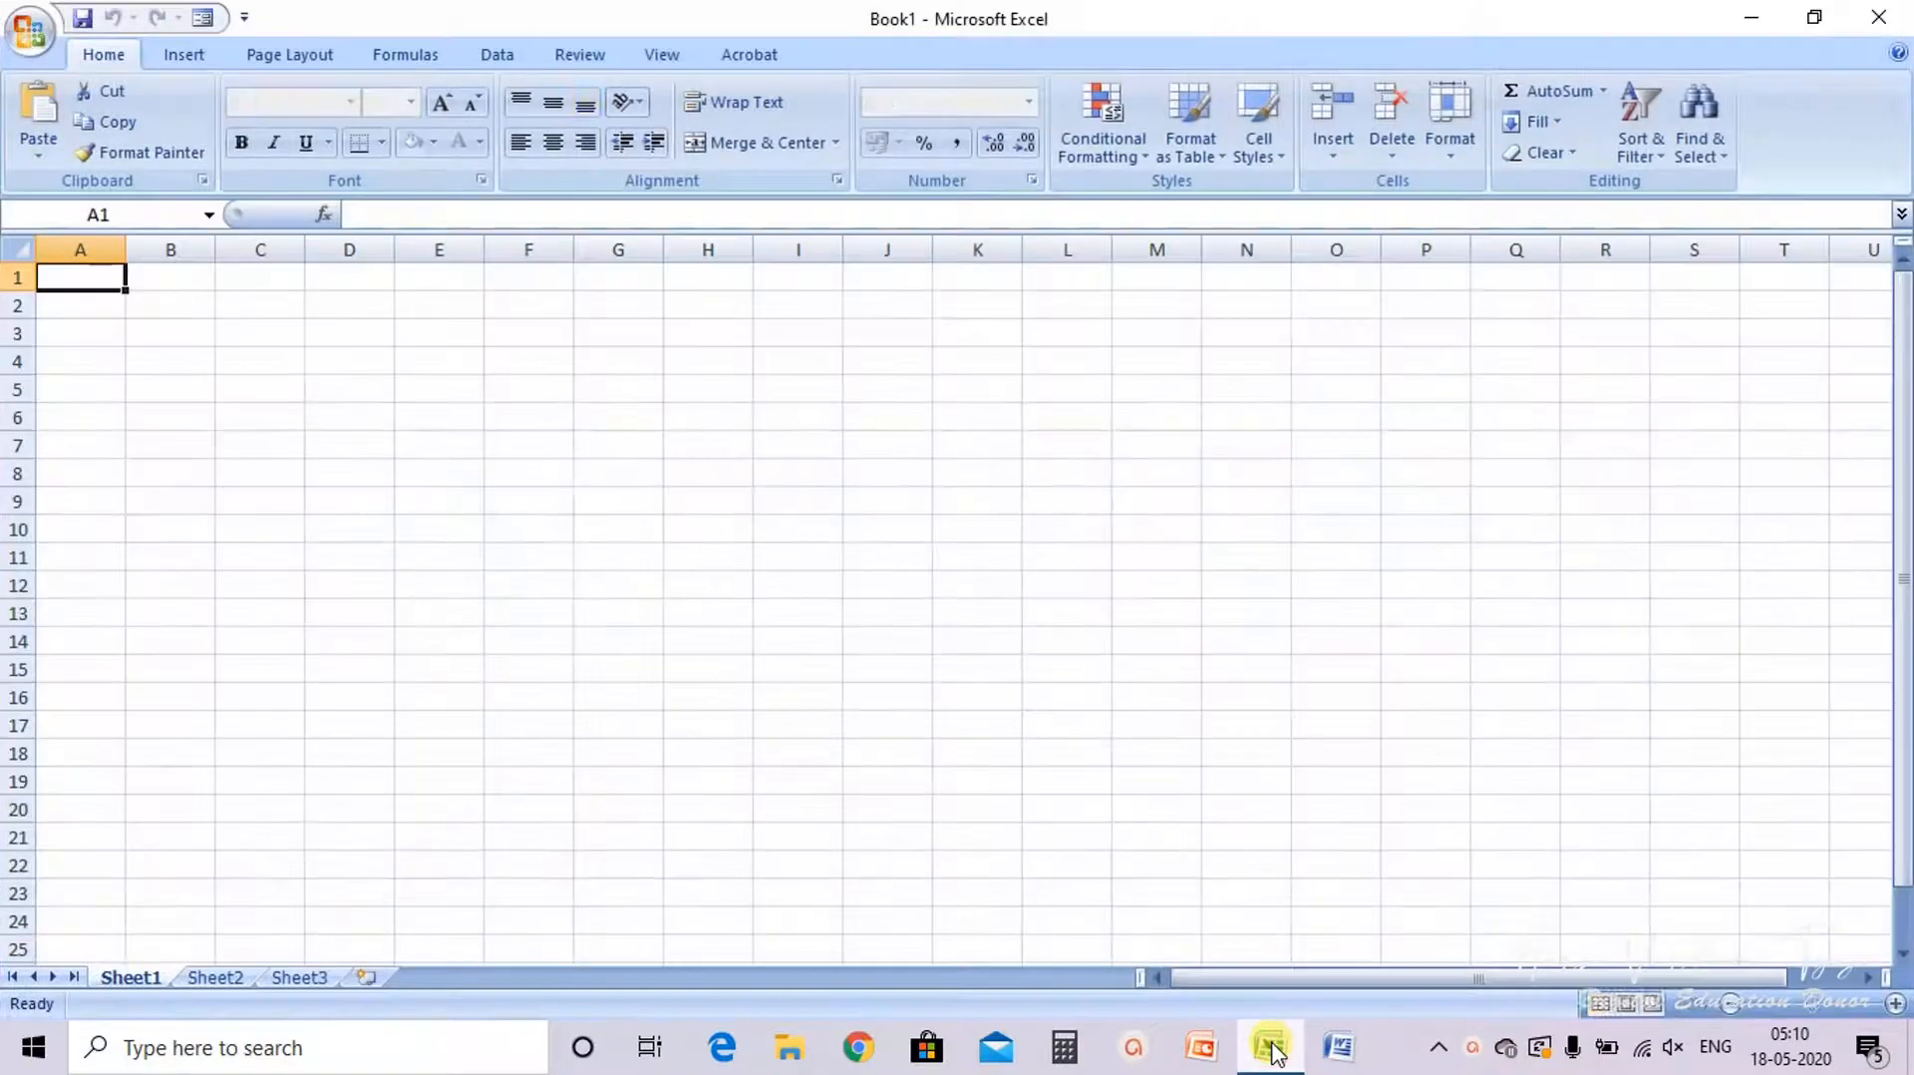
click(30, 31)
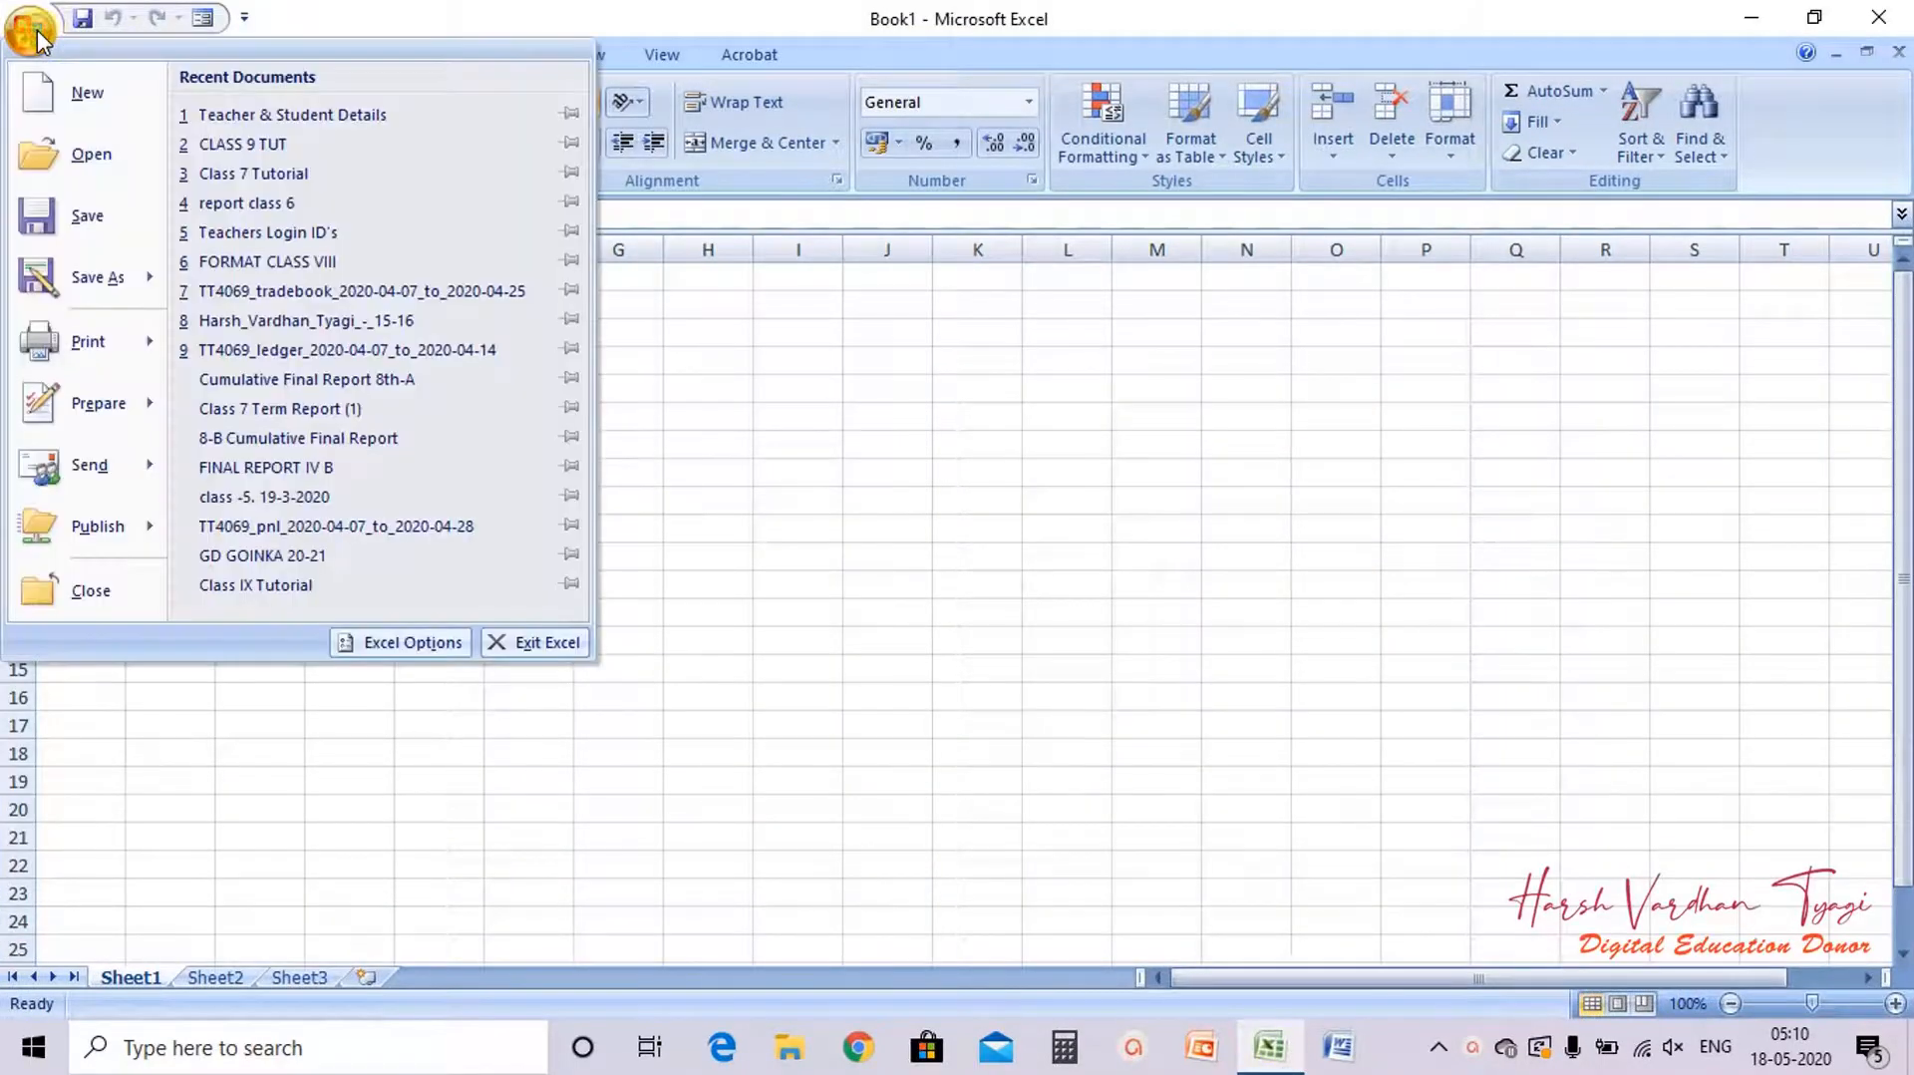
click(252, 173)
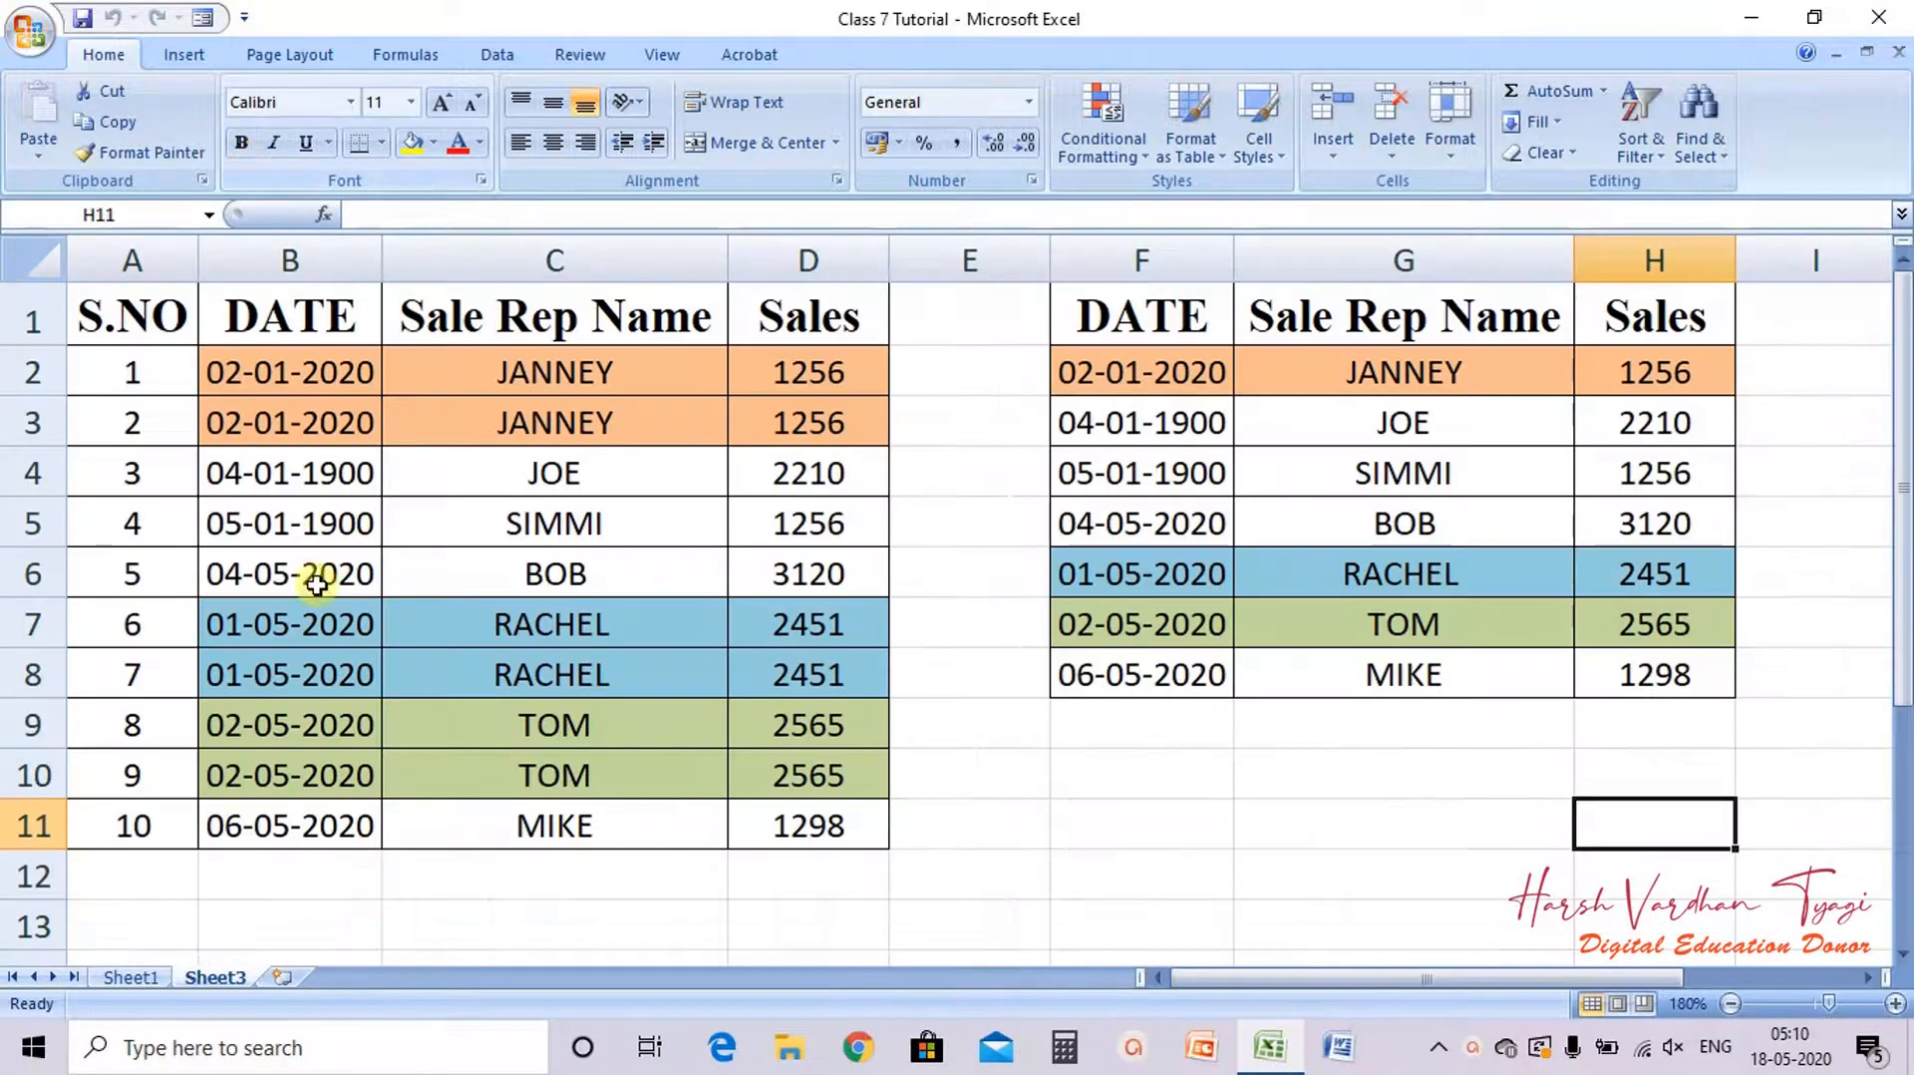
Step: Switch between the worksheets and remove the filter from the student table on Sheet1
click(114, 980)
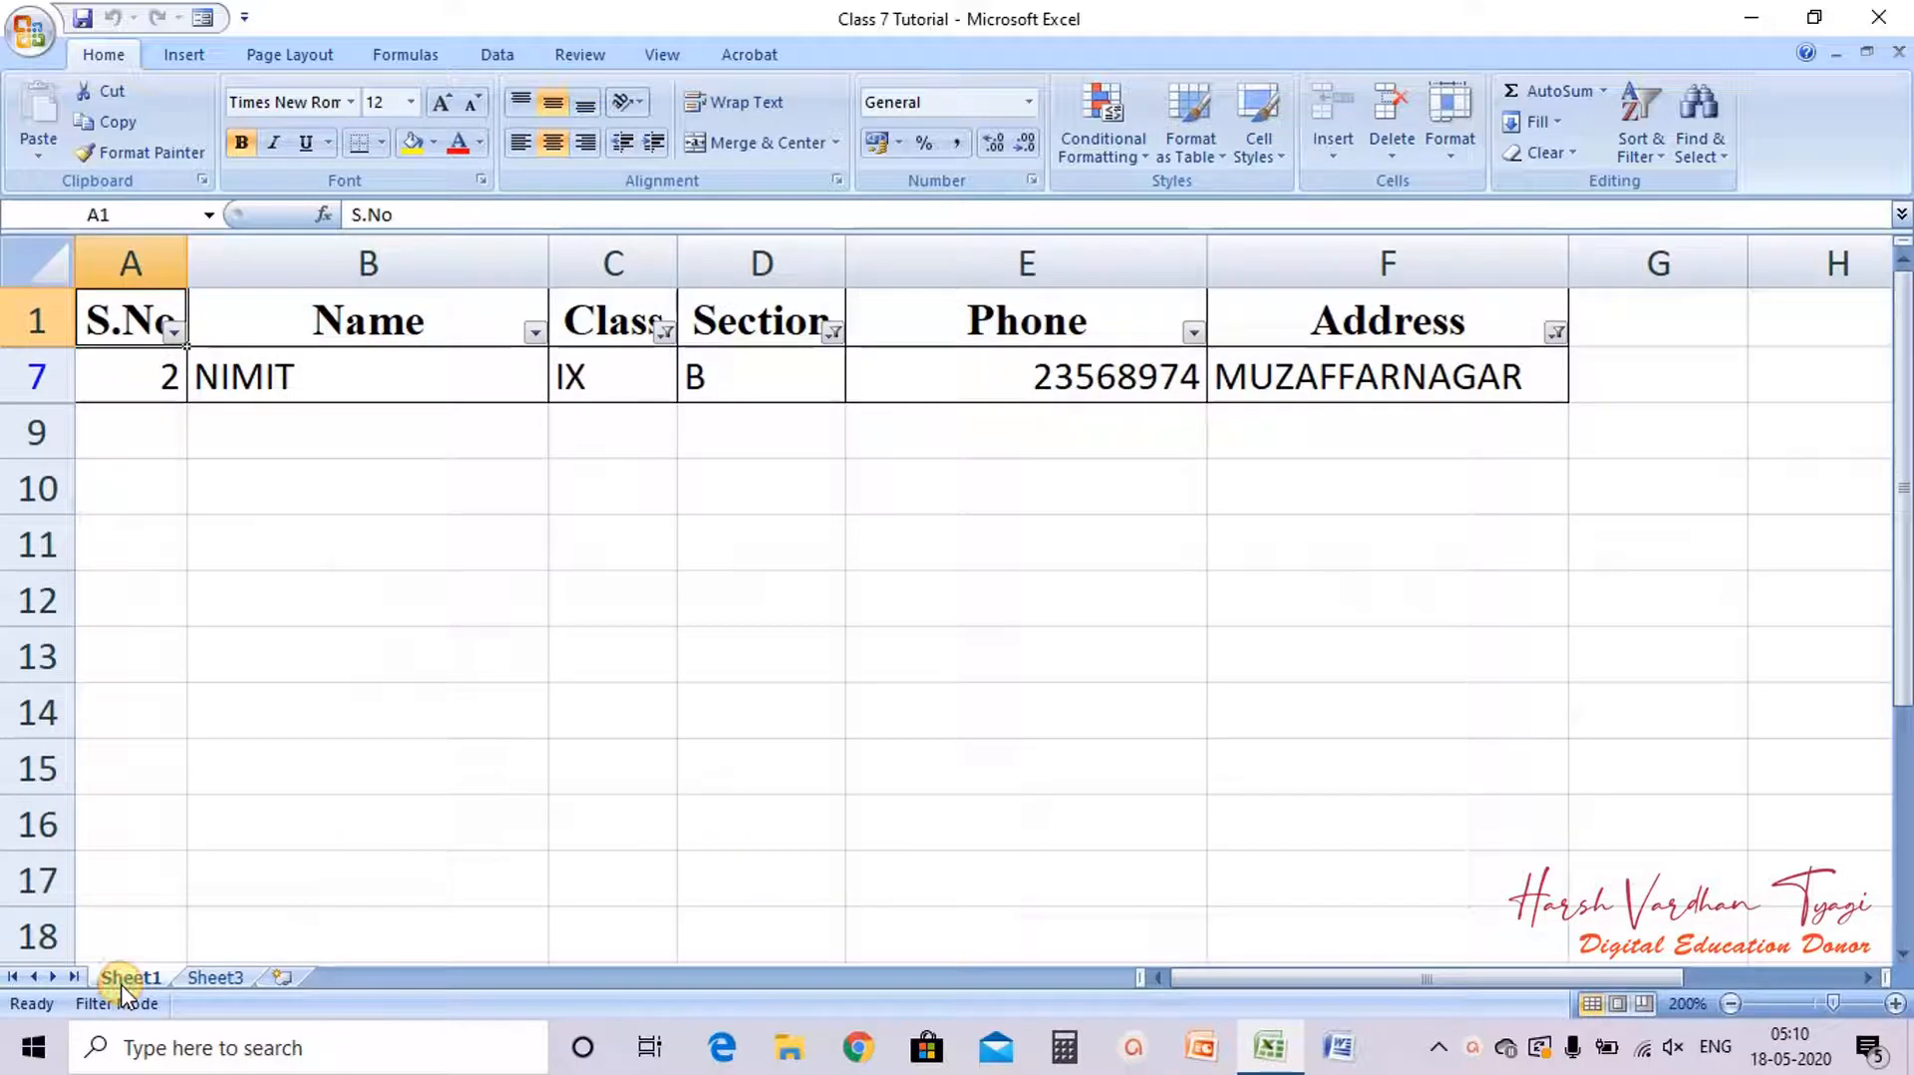
click(215, 977)
click(130, 978)
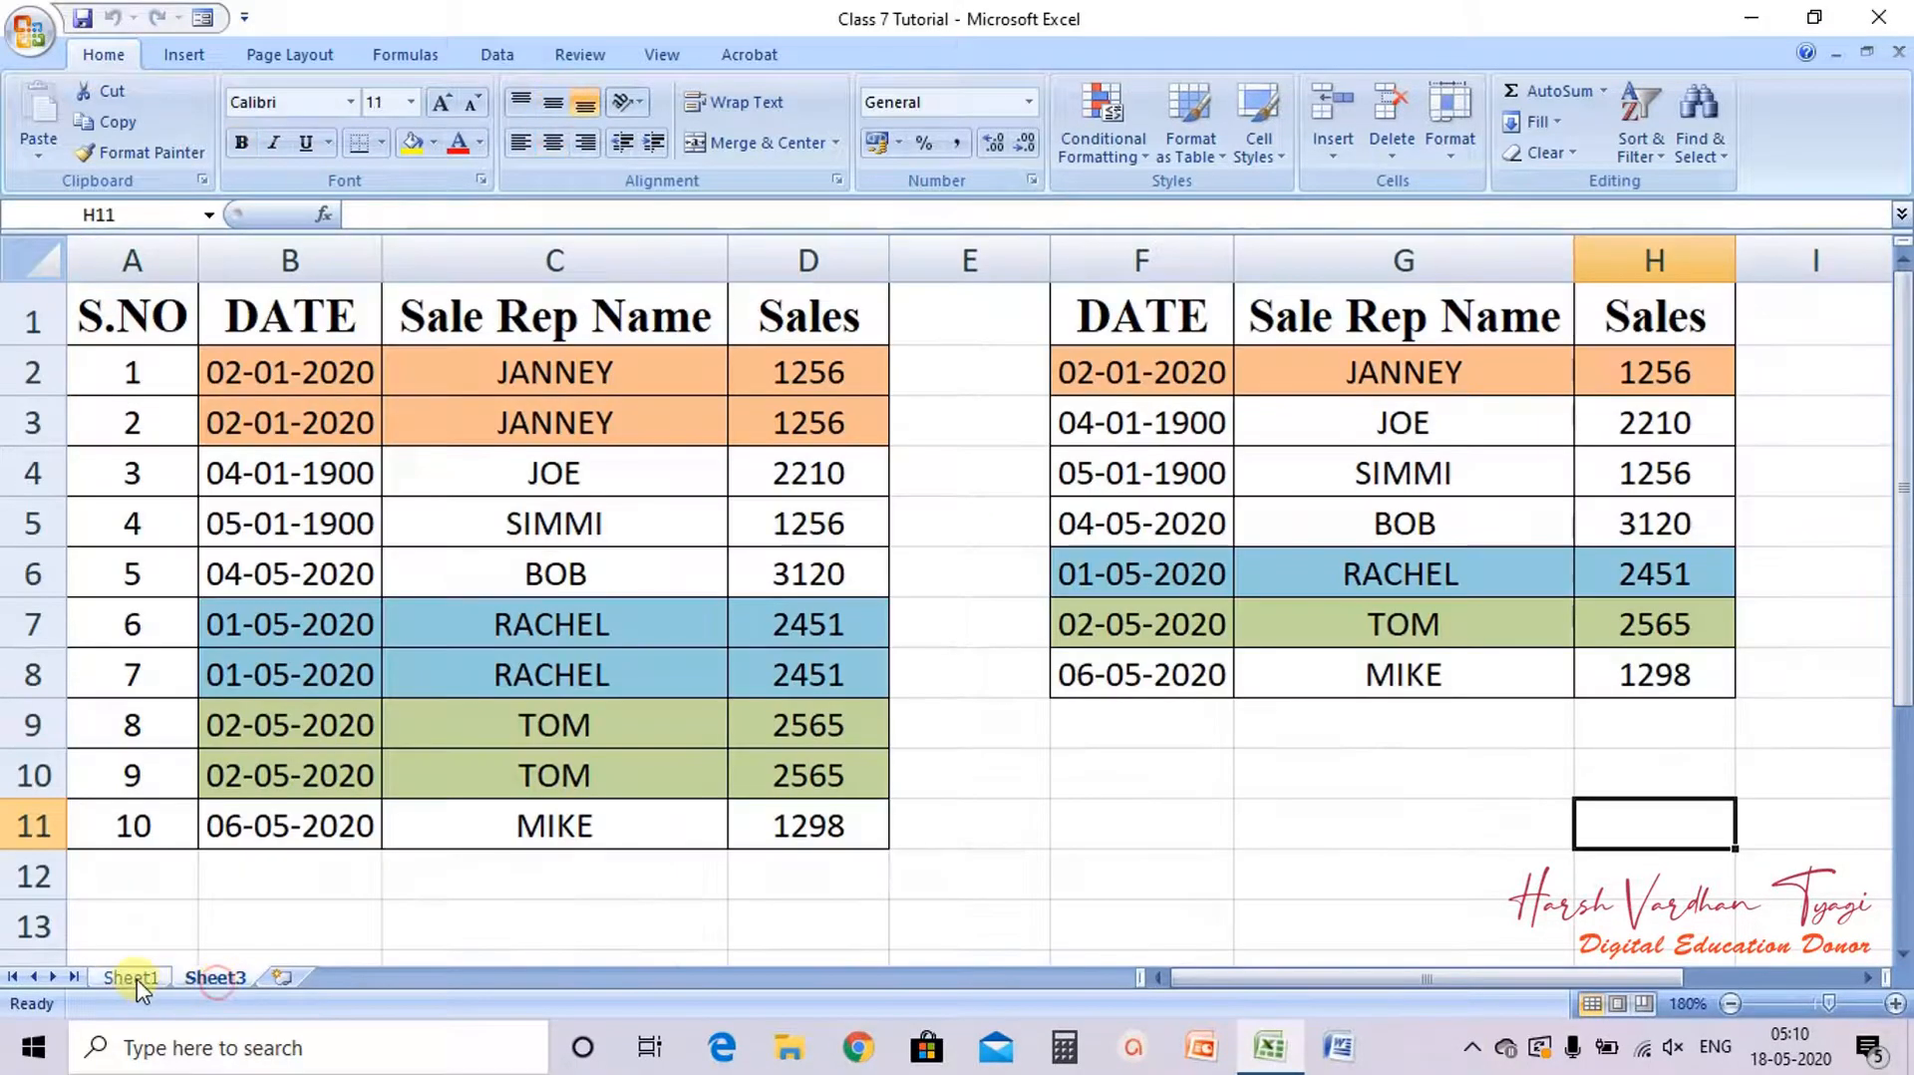
click(1635, 150)
click(1675, 283)
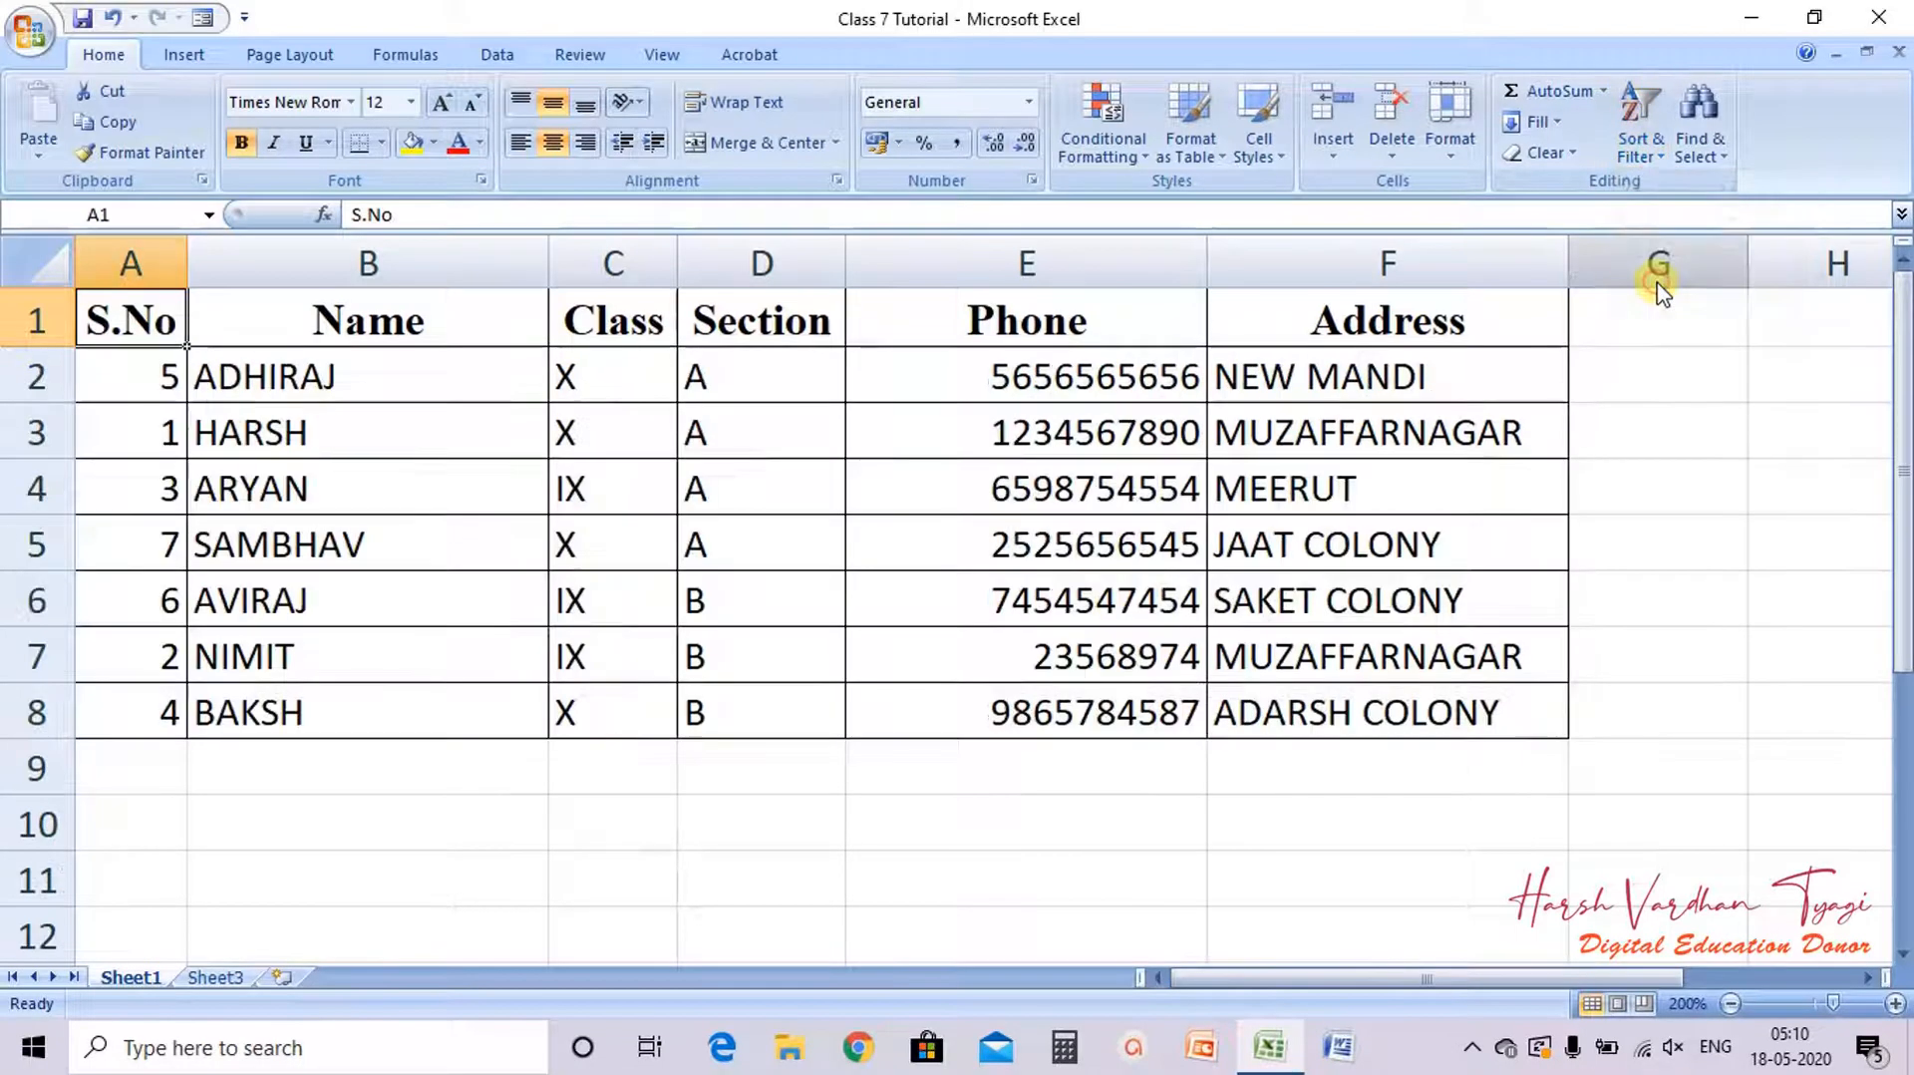
Step: Insert a new worksheet and zoom its view in to 170%
click(283, 979)
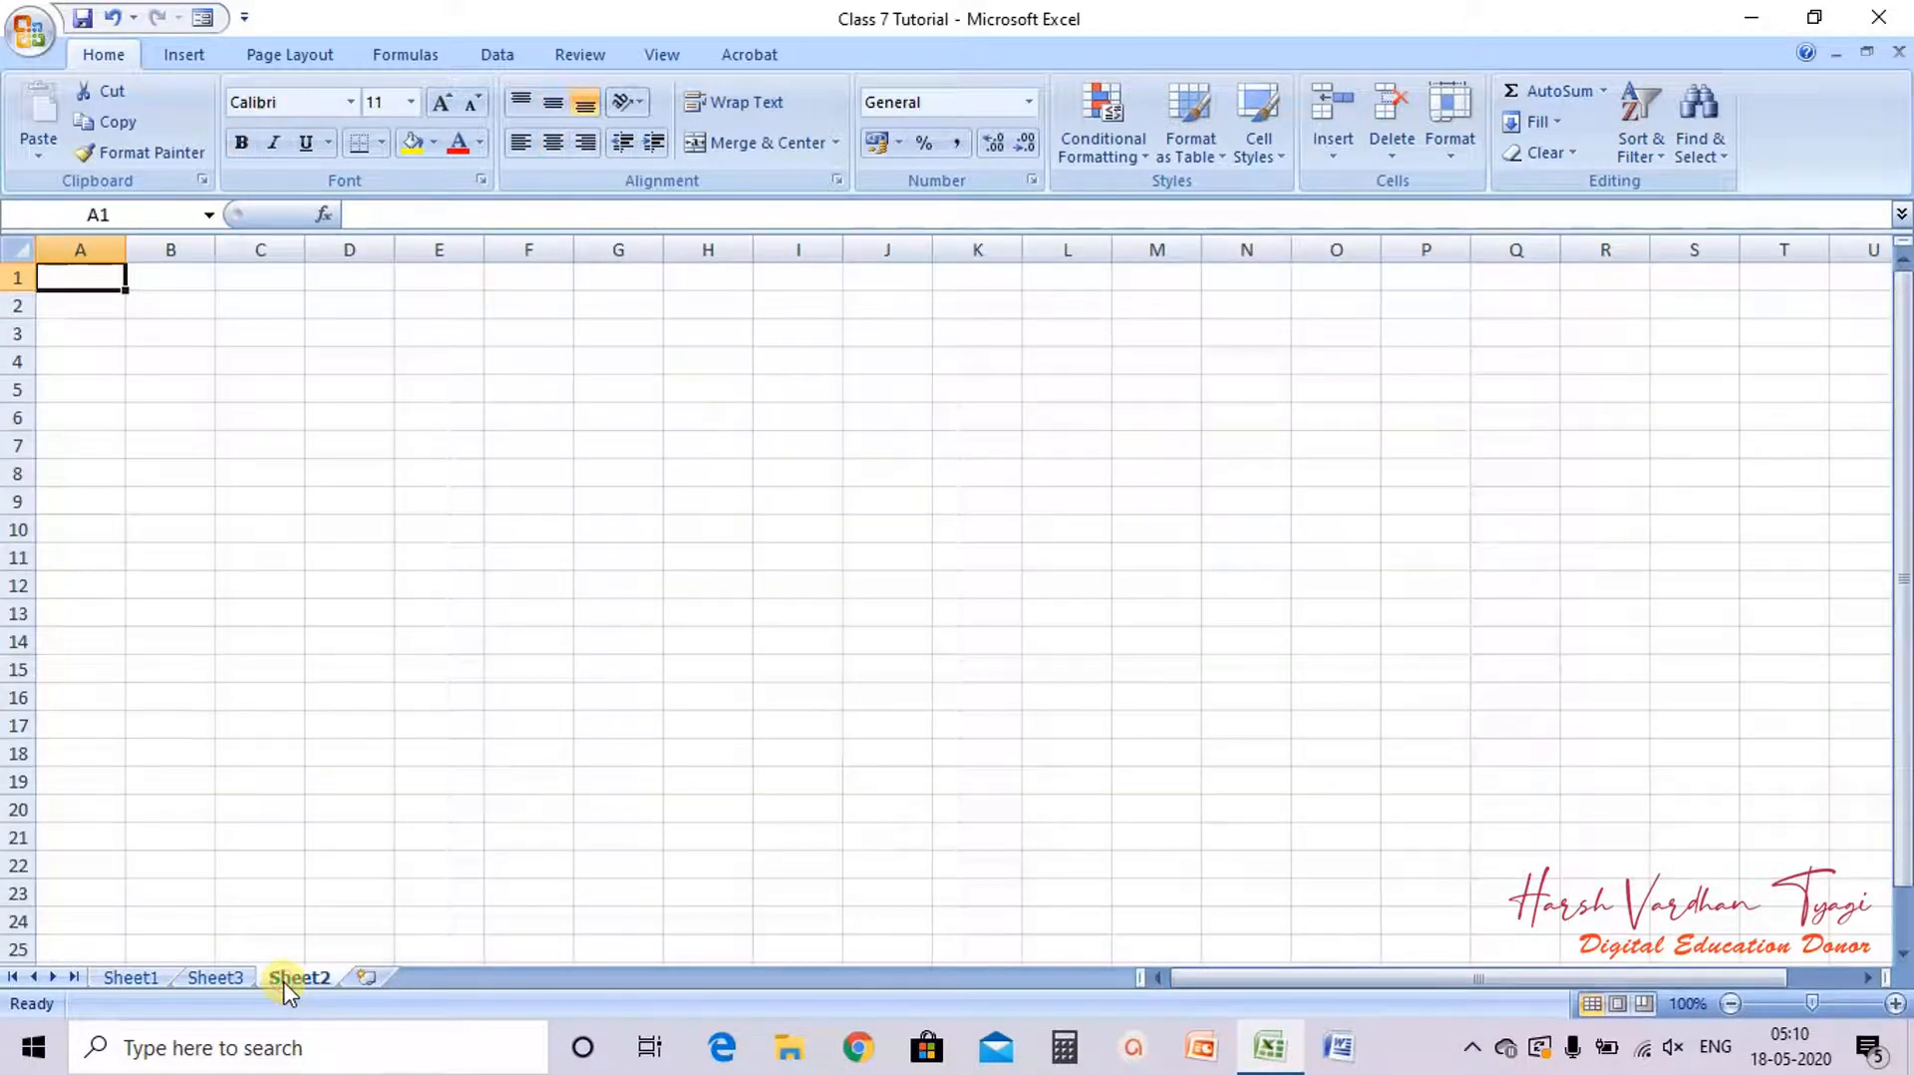
click(1894, 1003)
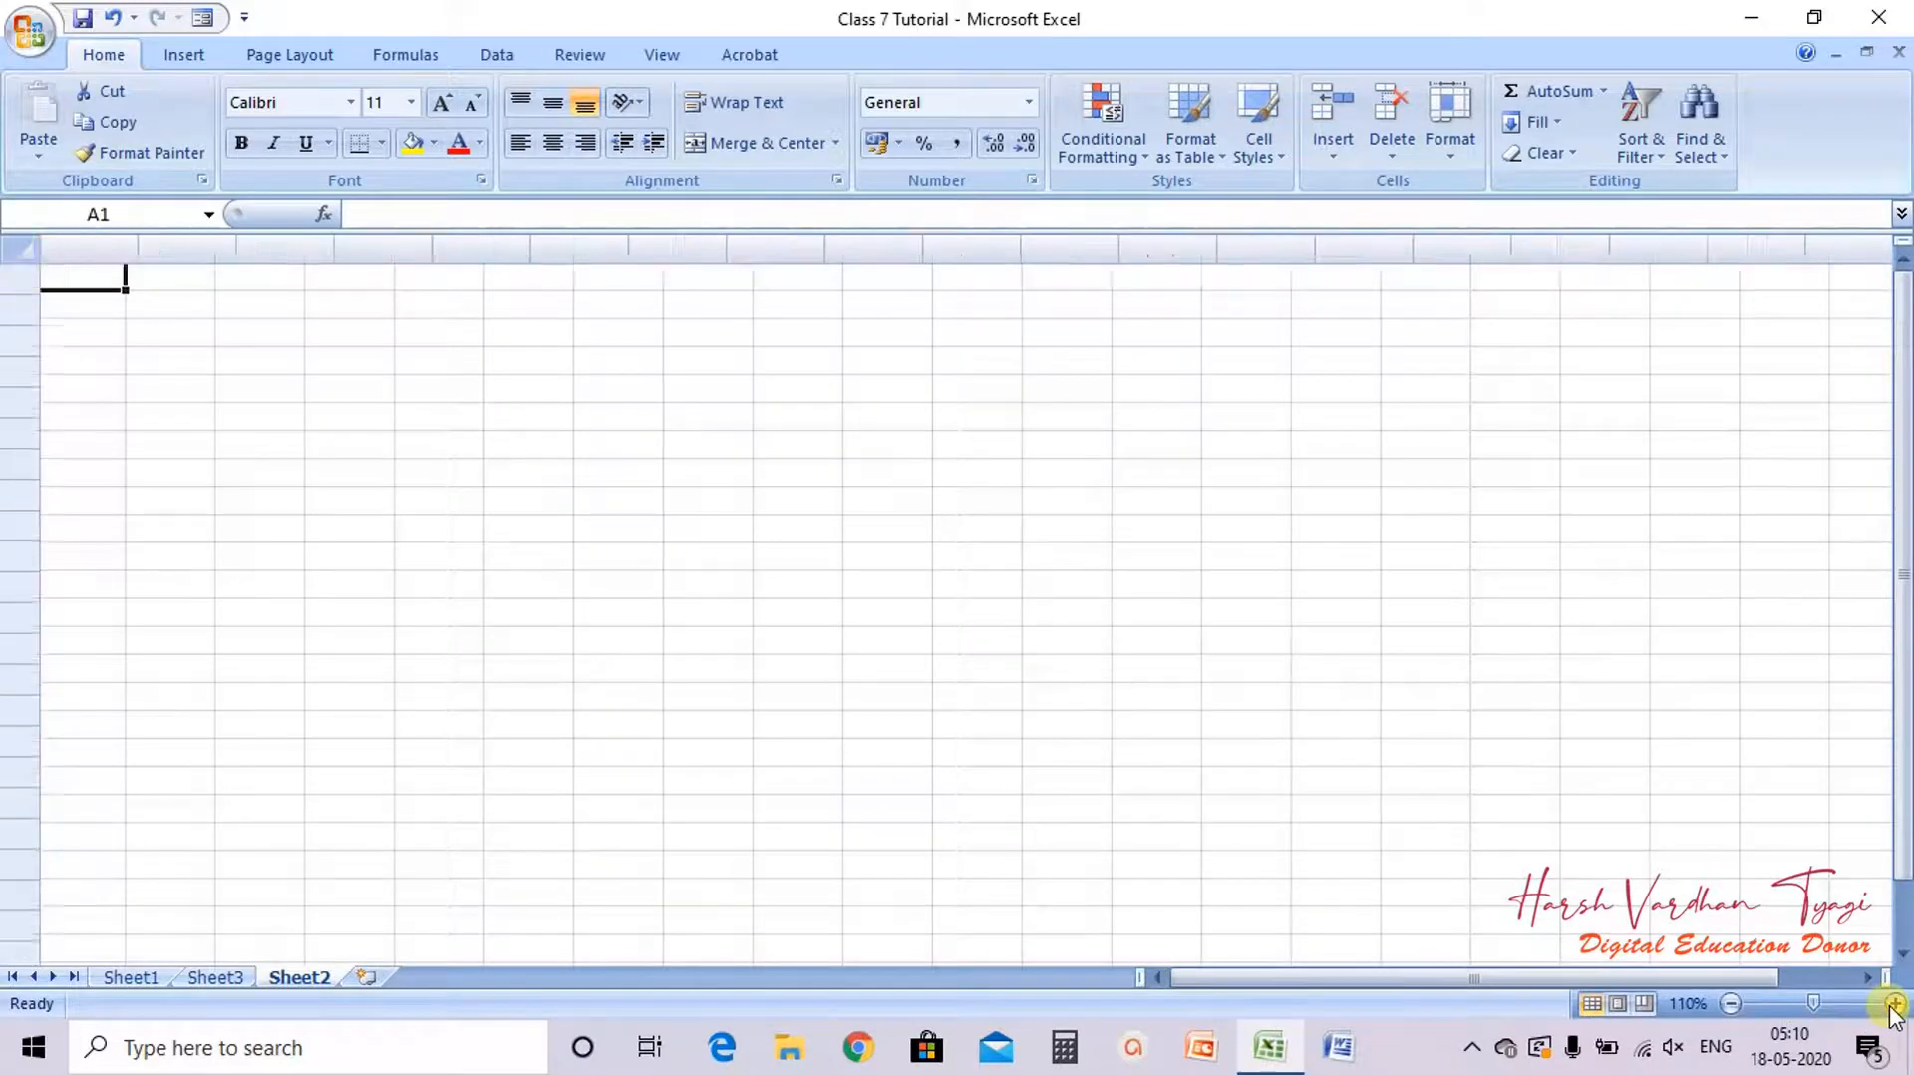
click(1894, 1003)
click(1895, 1002)
click(1894, 1003)
click(1894, 1003)
click(1894, 1003)
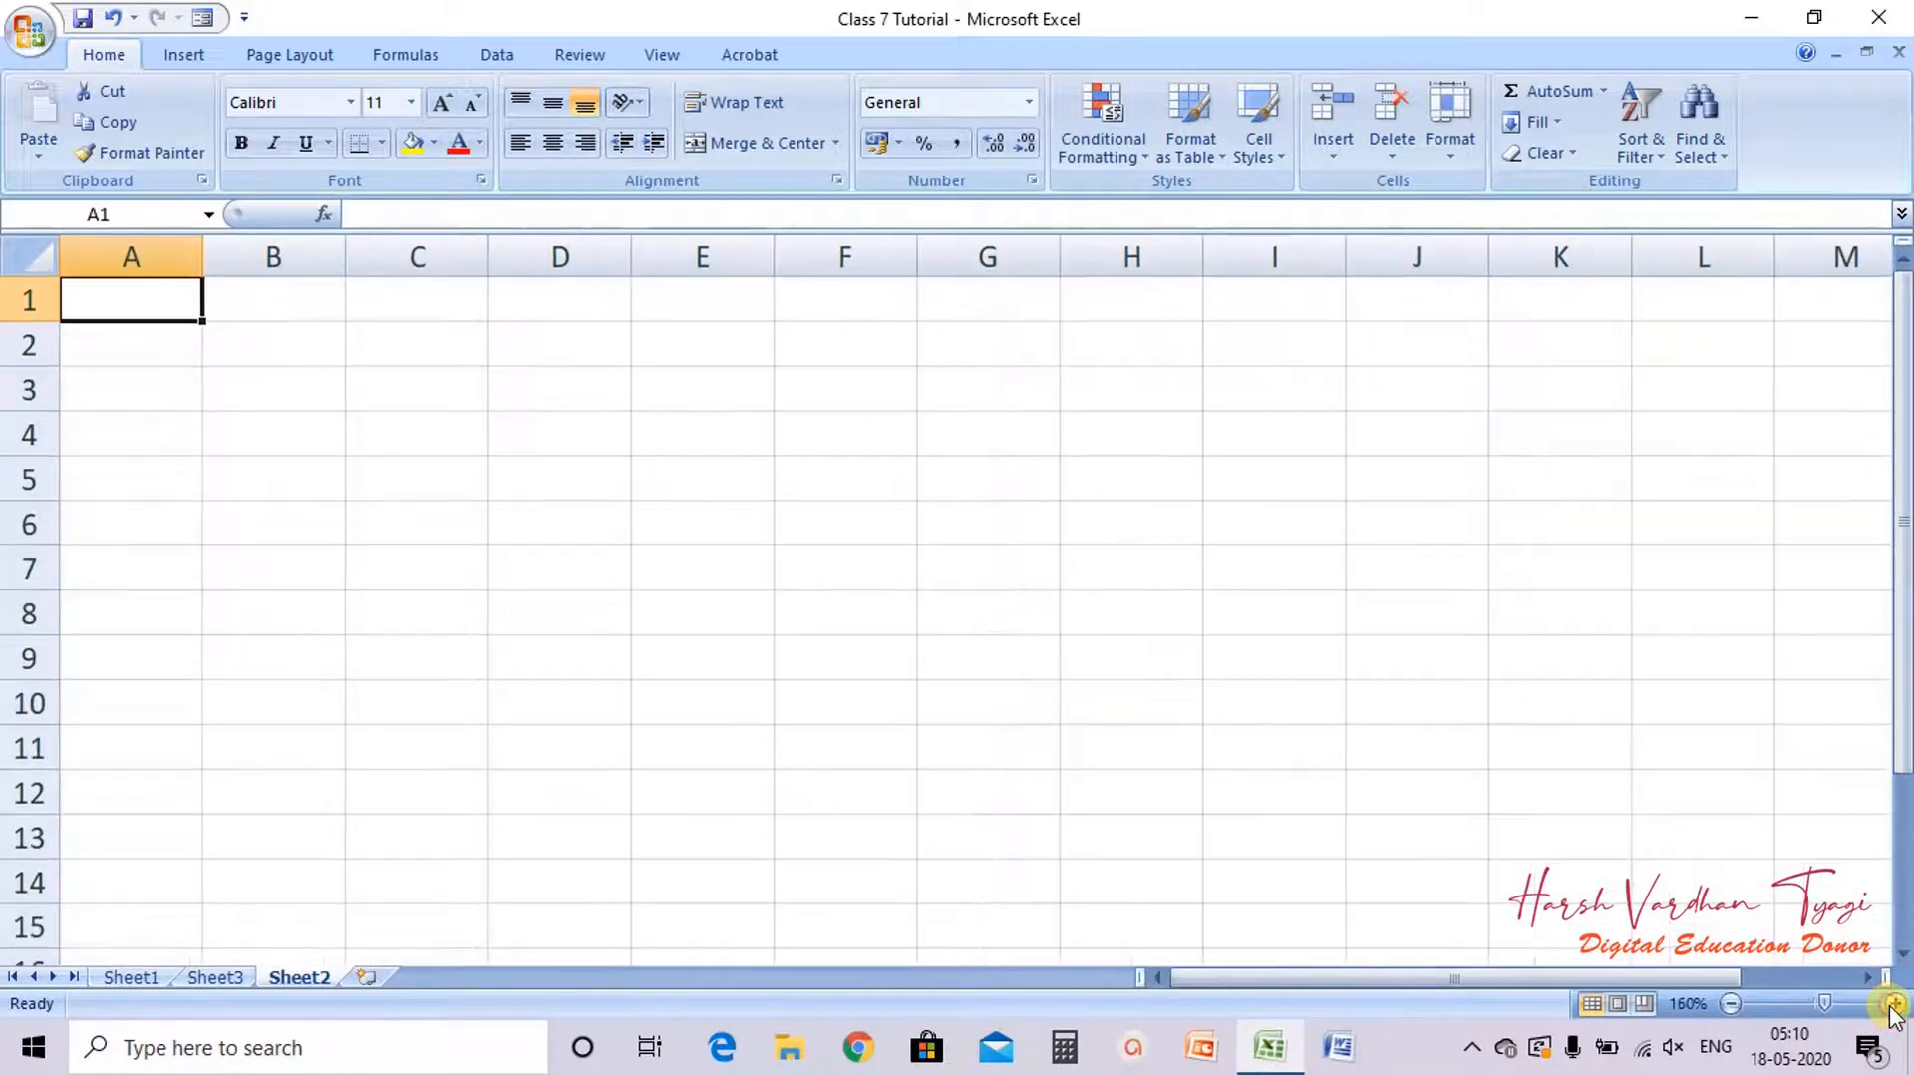
click(1894, 1003)
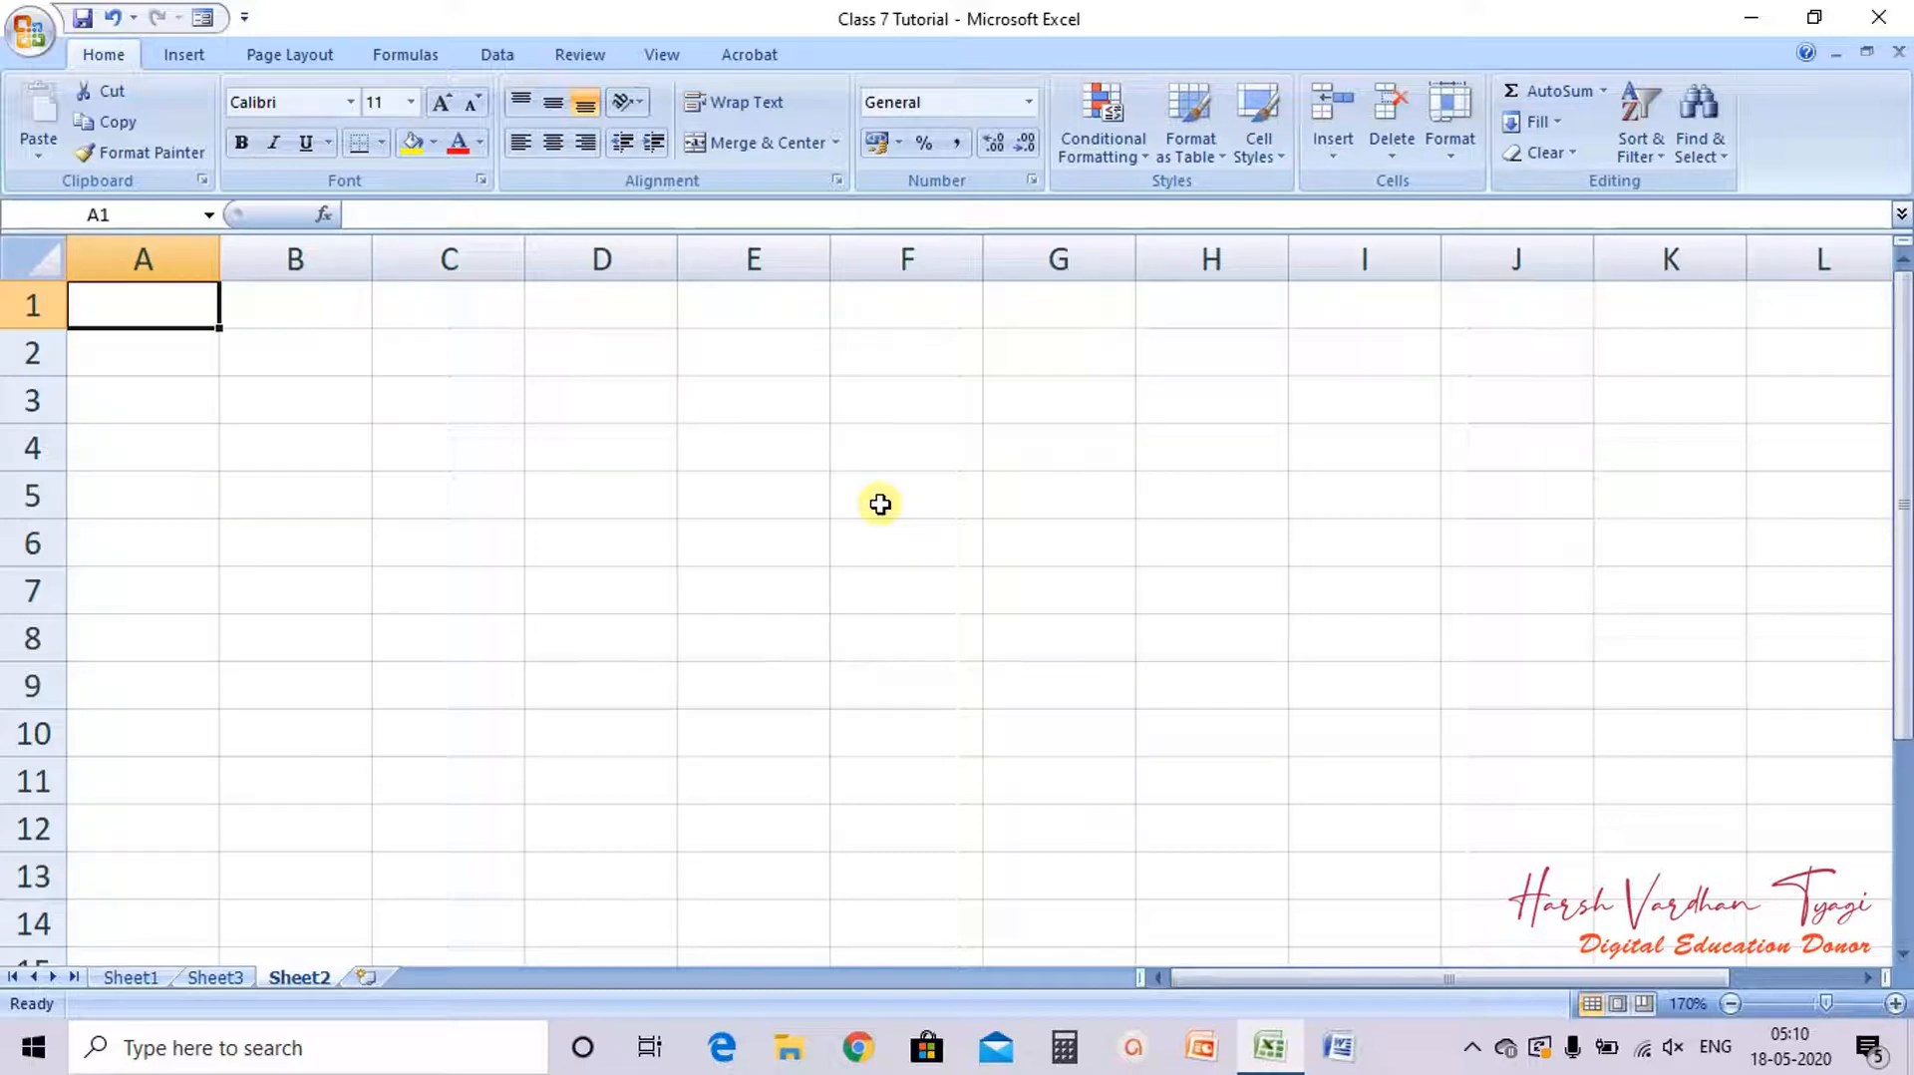
Step: Enter the headers S.NO and S NAME in cells A1 and B1
click(380, 402)
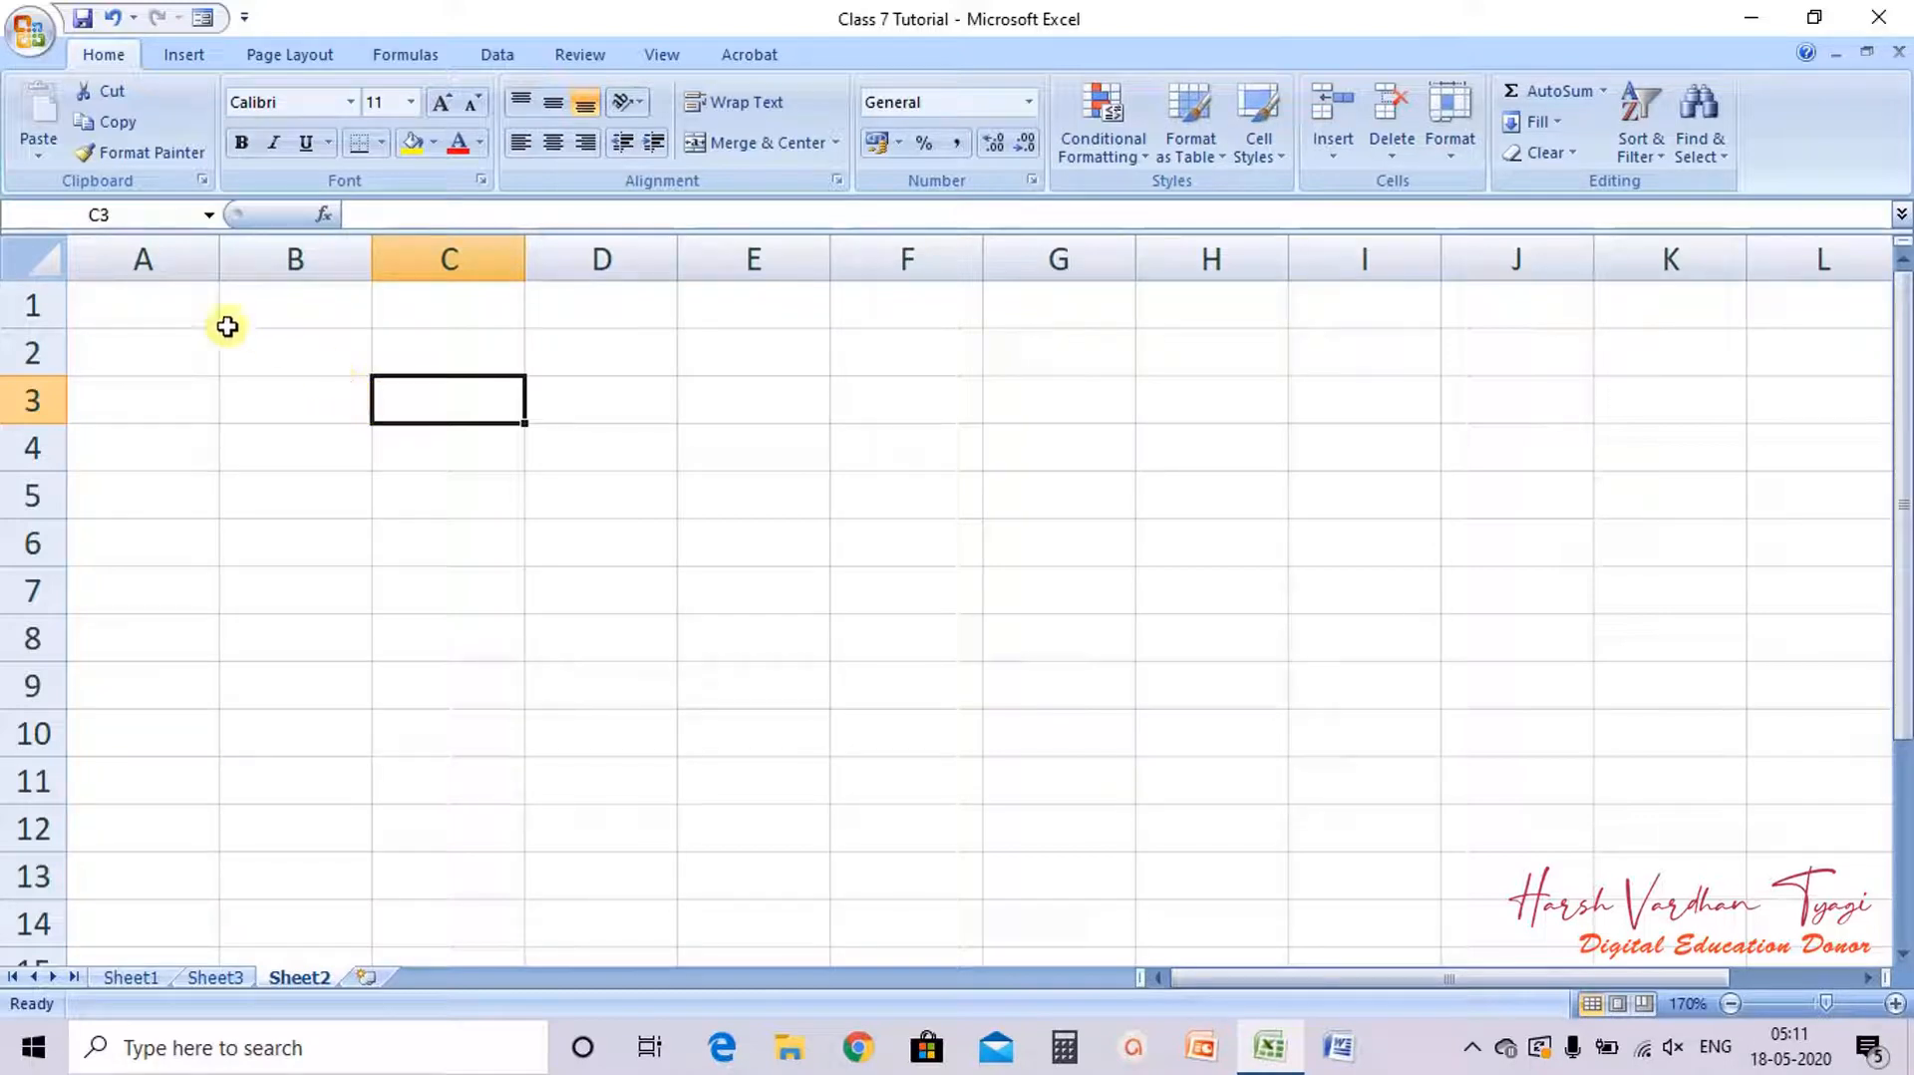
click(185, 333)
click(183, 314)
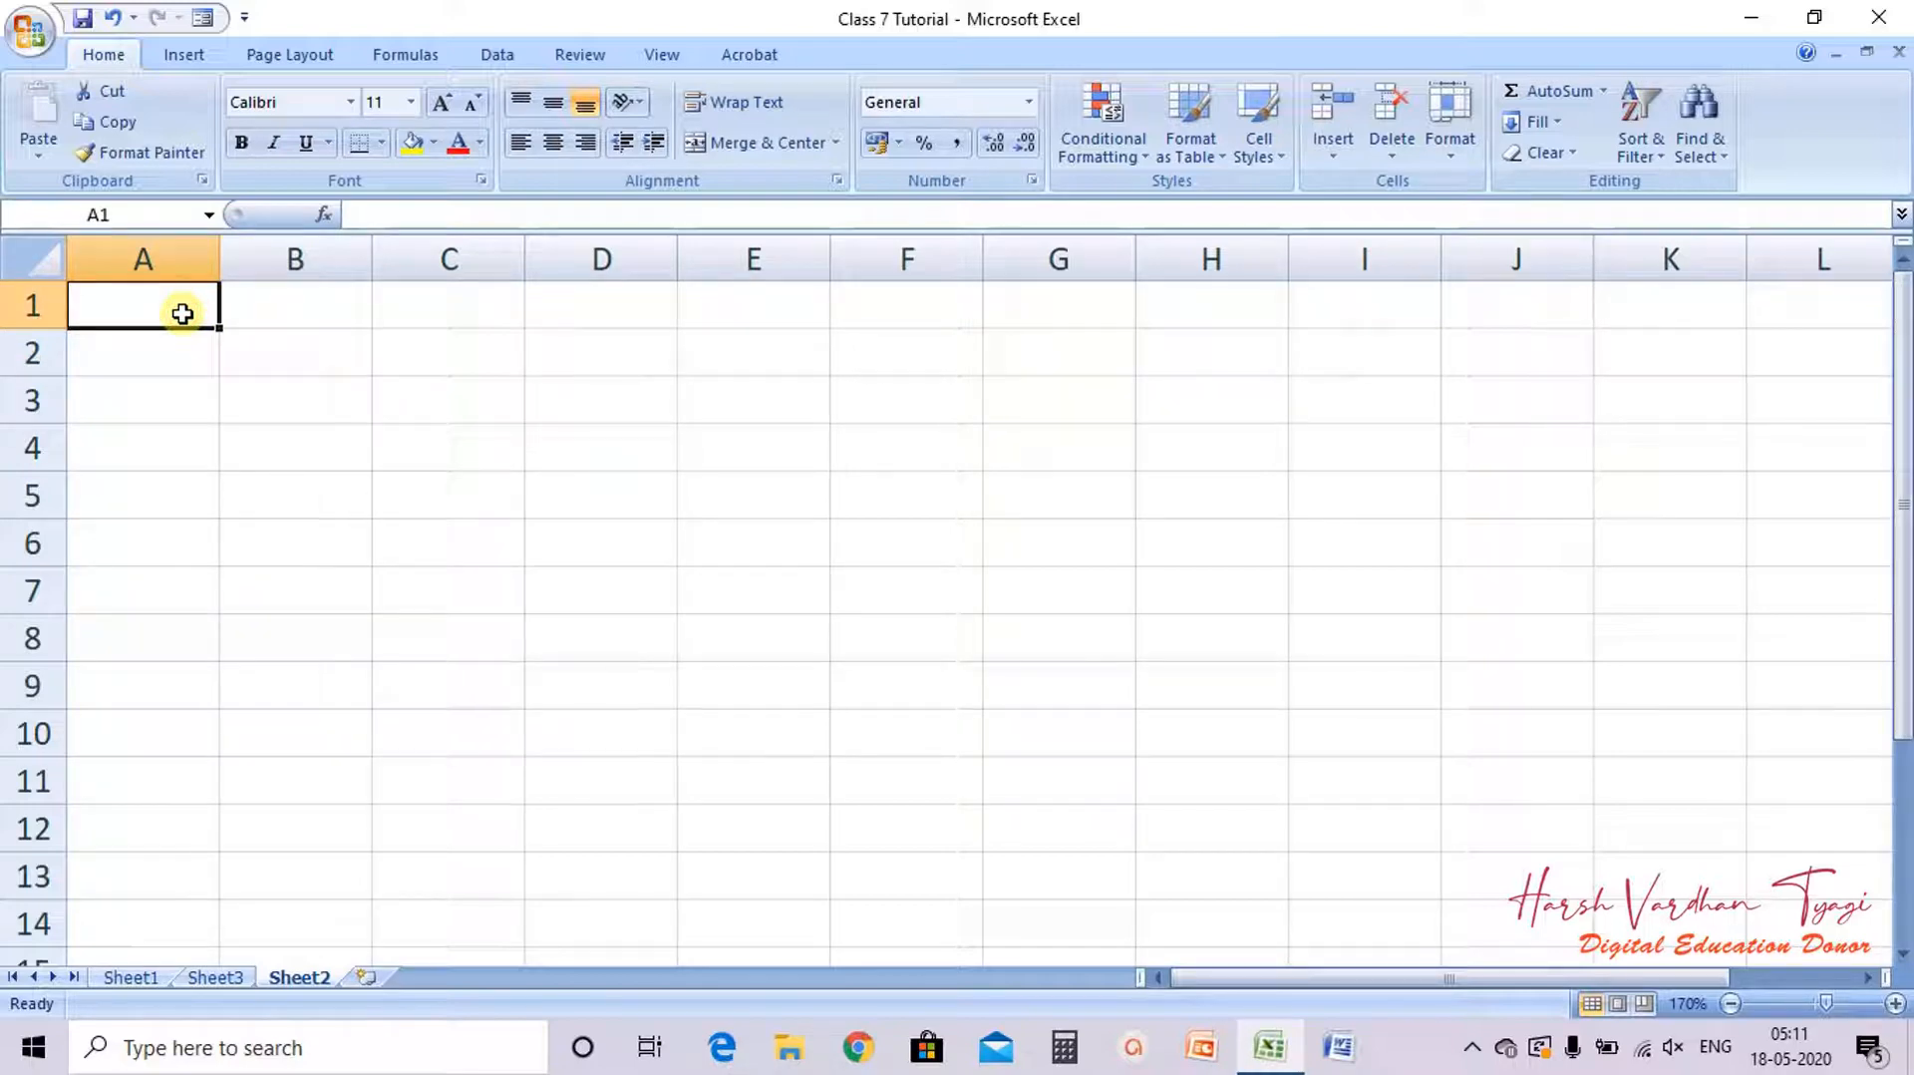
text(S.N)
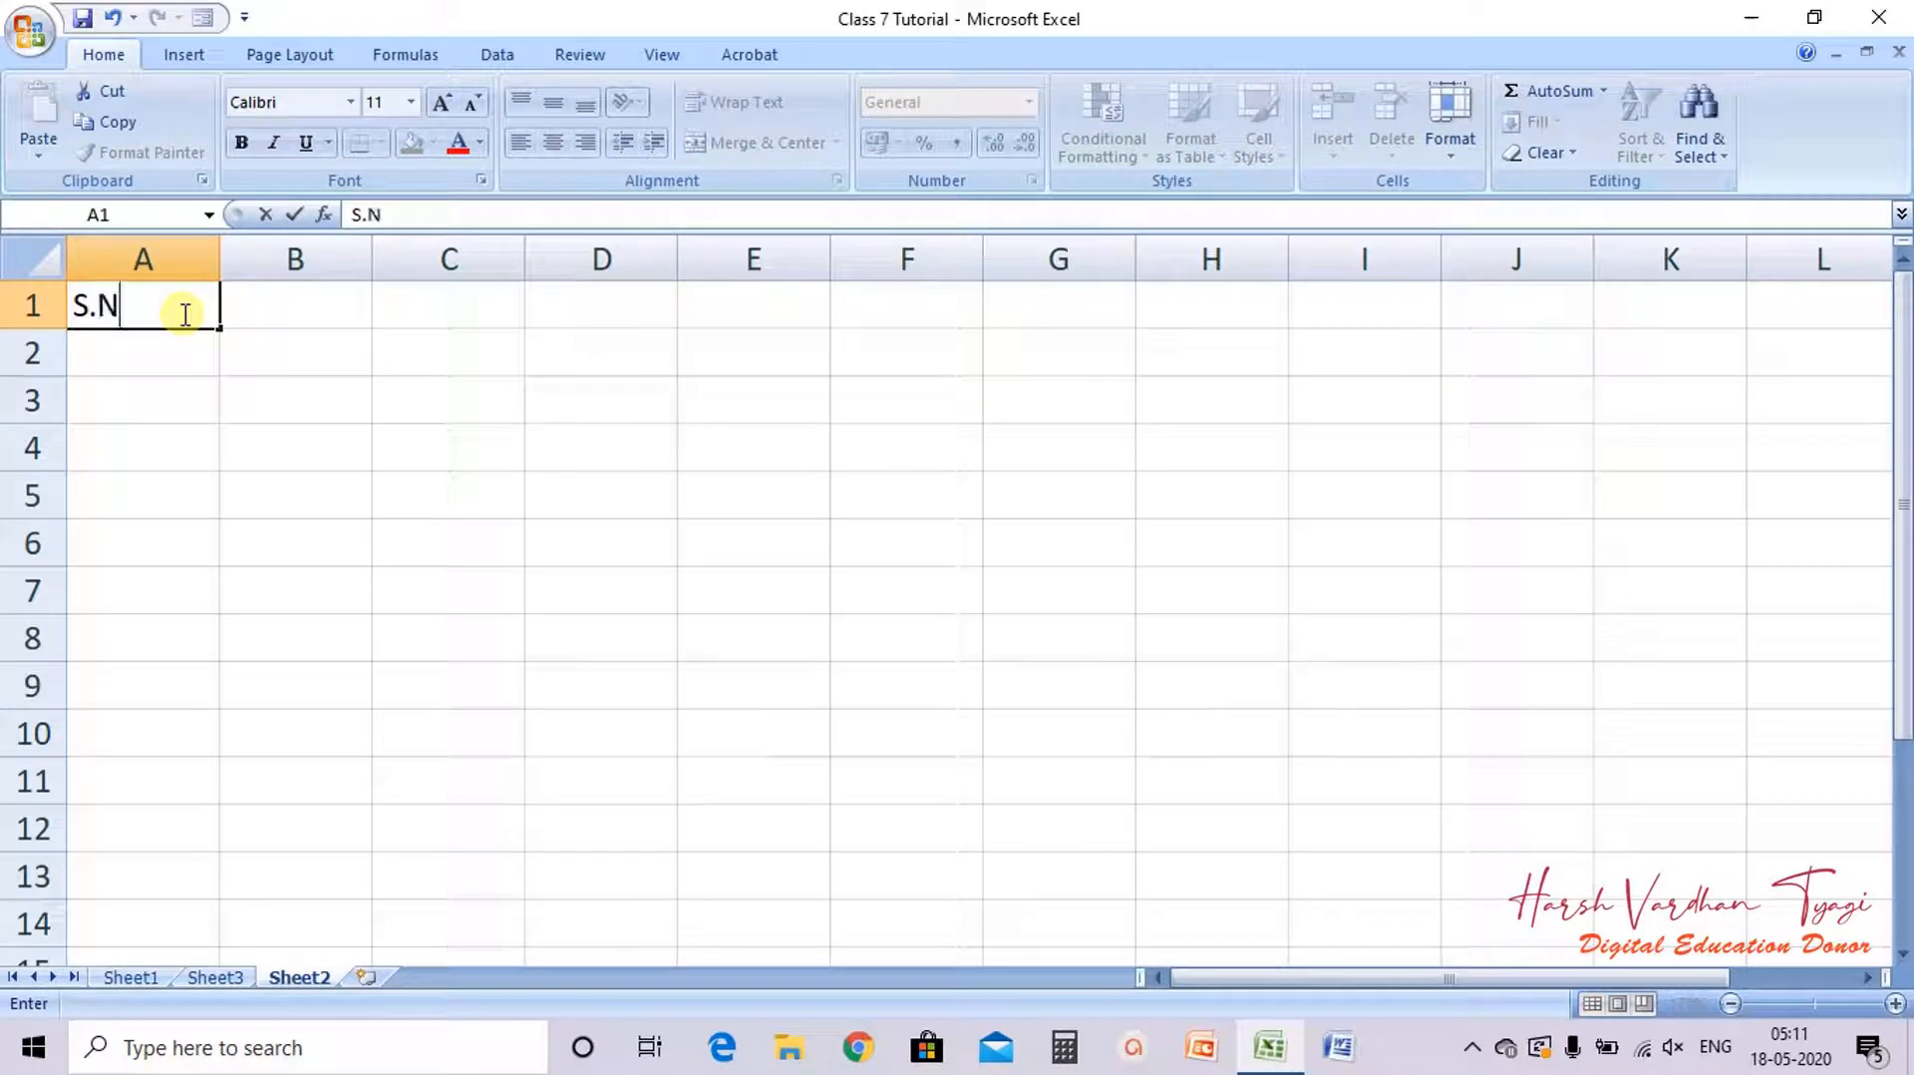
text(O)
key(Tab)
text(NA)
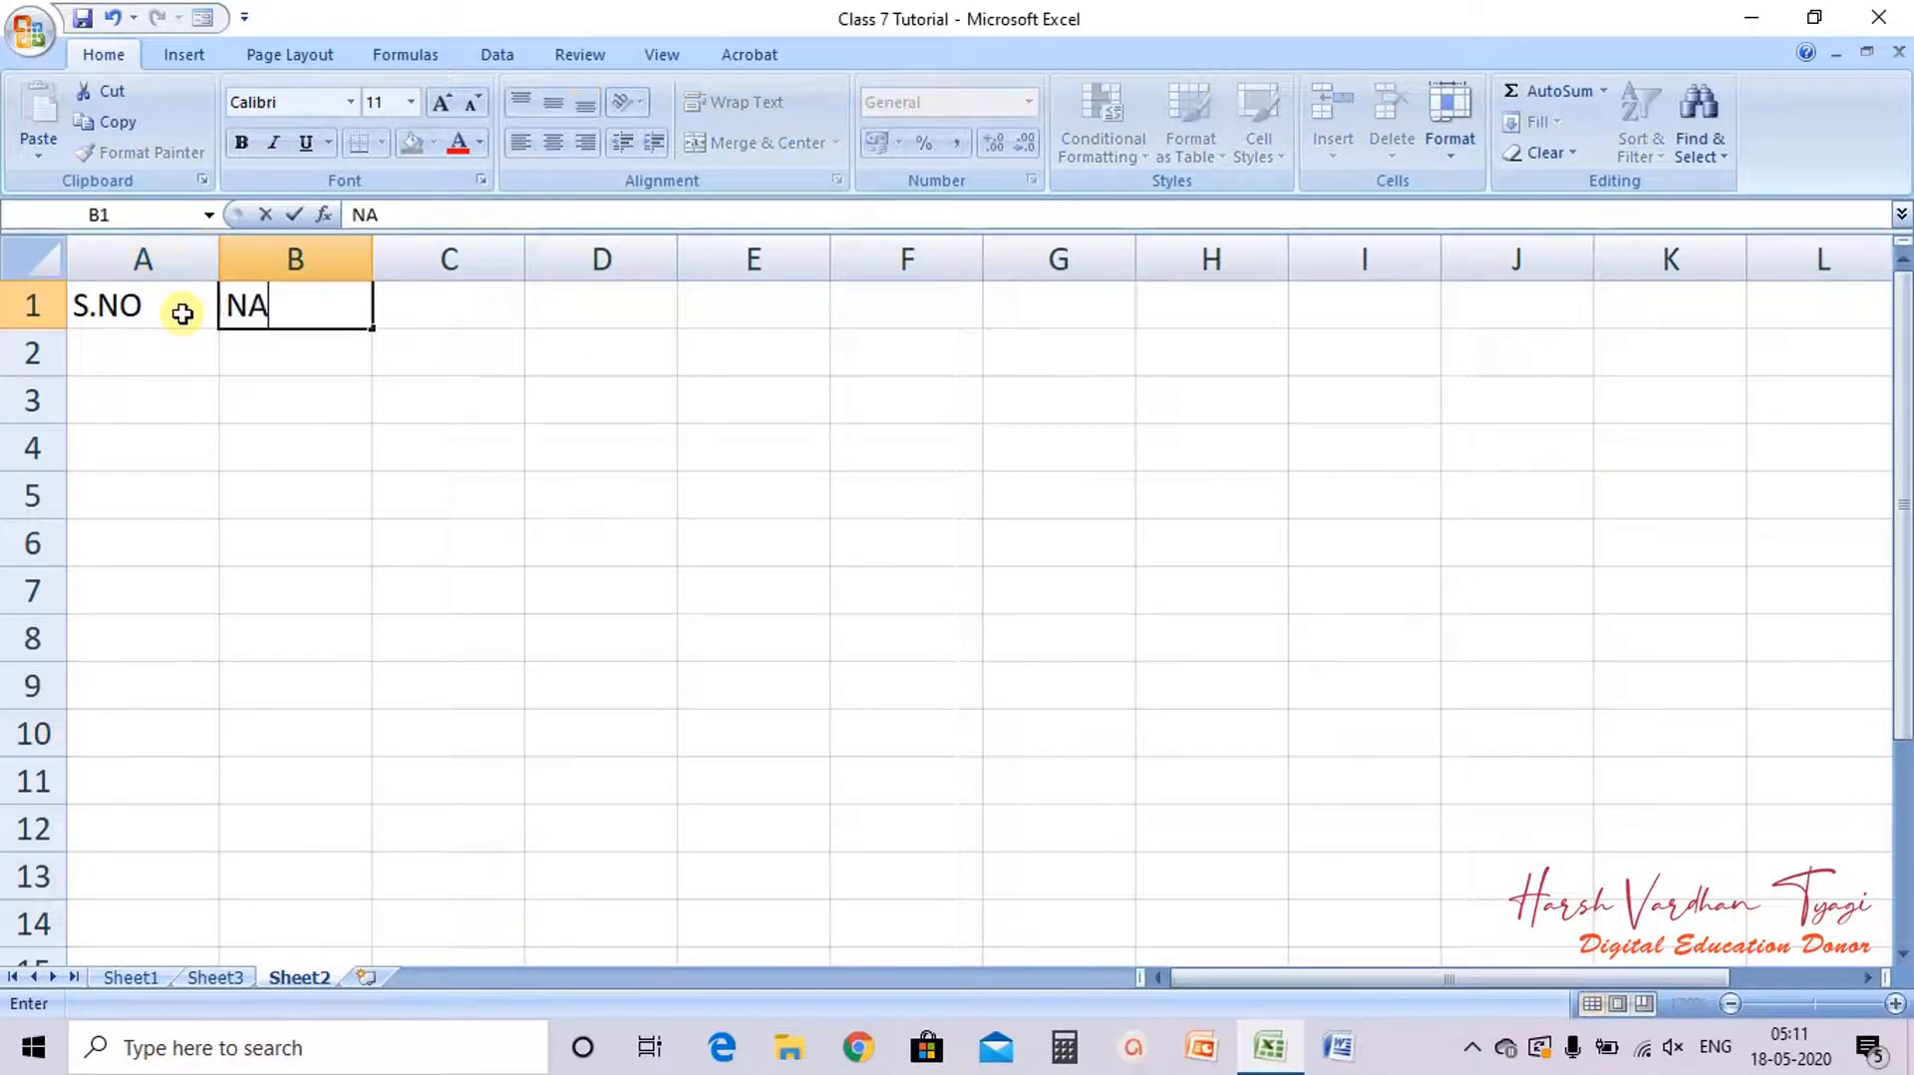
text(M)
key(BackSpace)
key(BackSpace)
key(BackSpace)
text(S NAME)
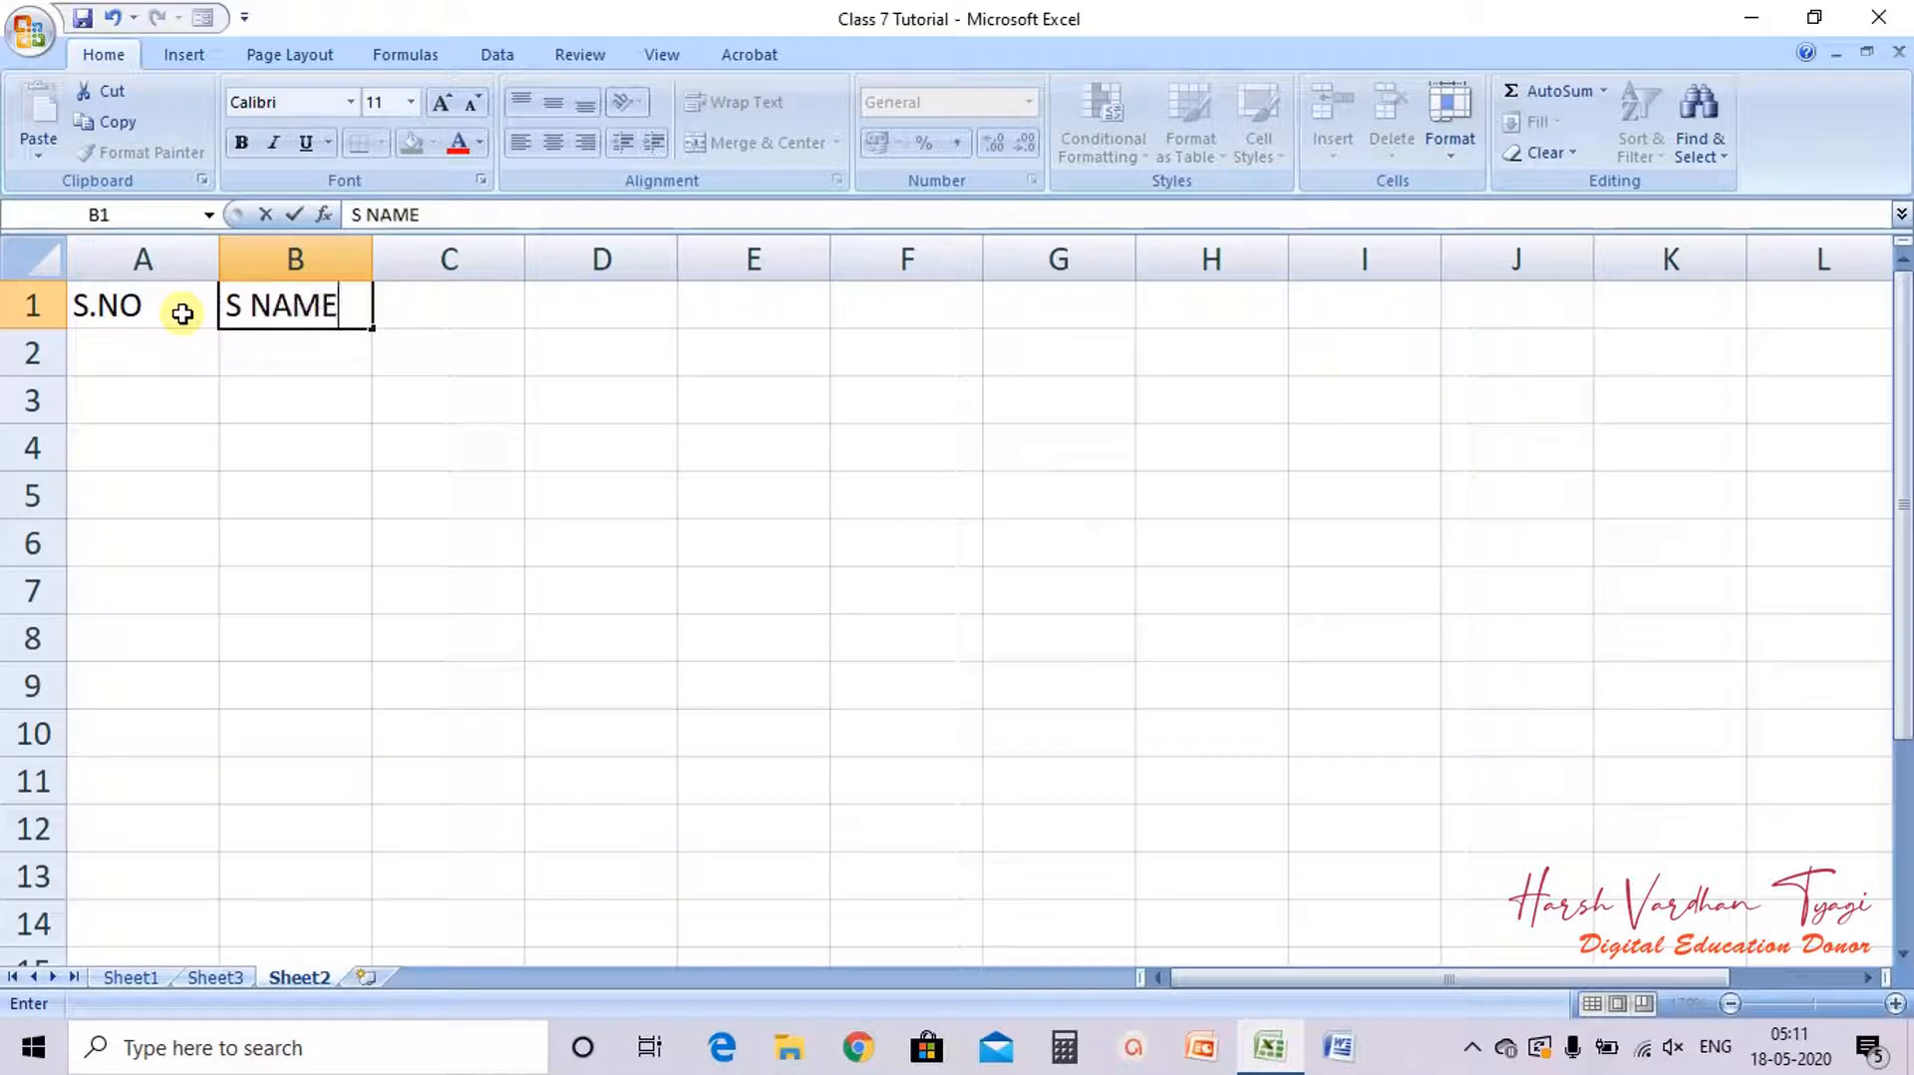
key(Tab)
Step: Enter subject headers MATHS, ENGLISH, HINDI and SCIENCE in cells C1 to F1
text(MATHS)
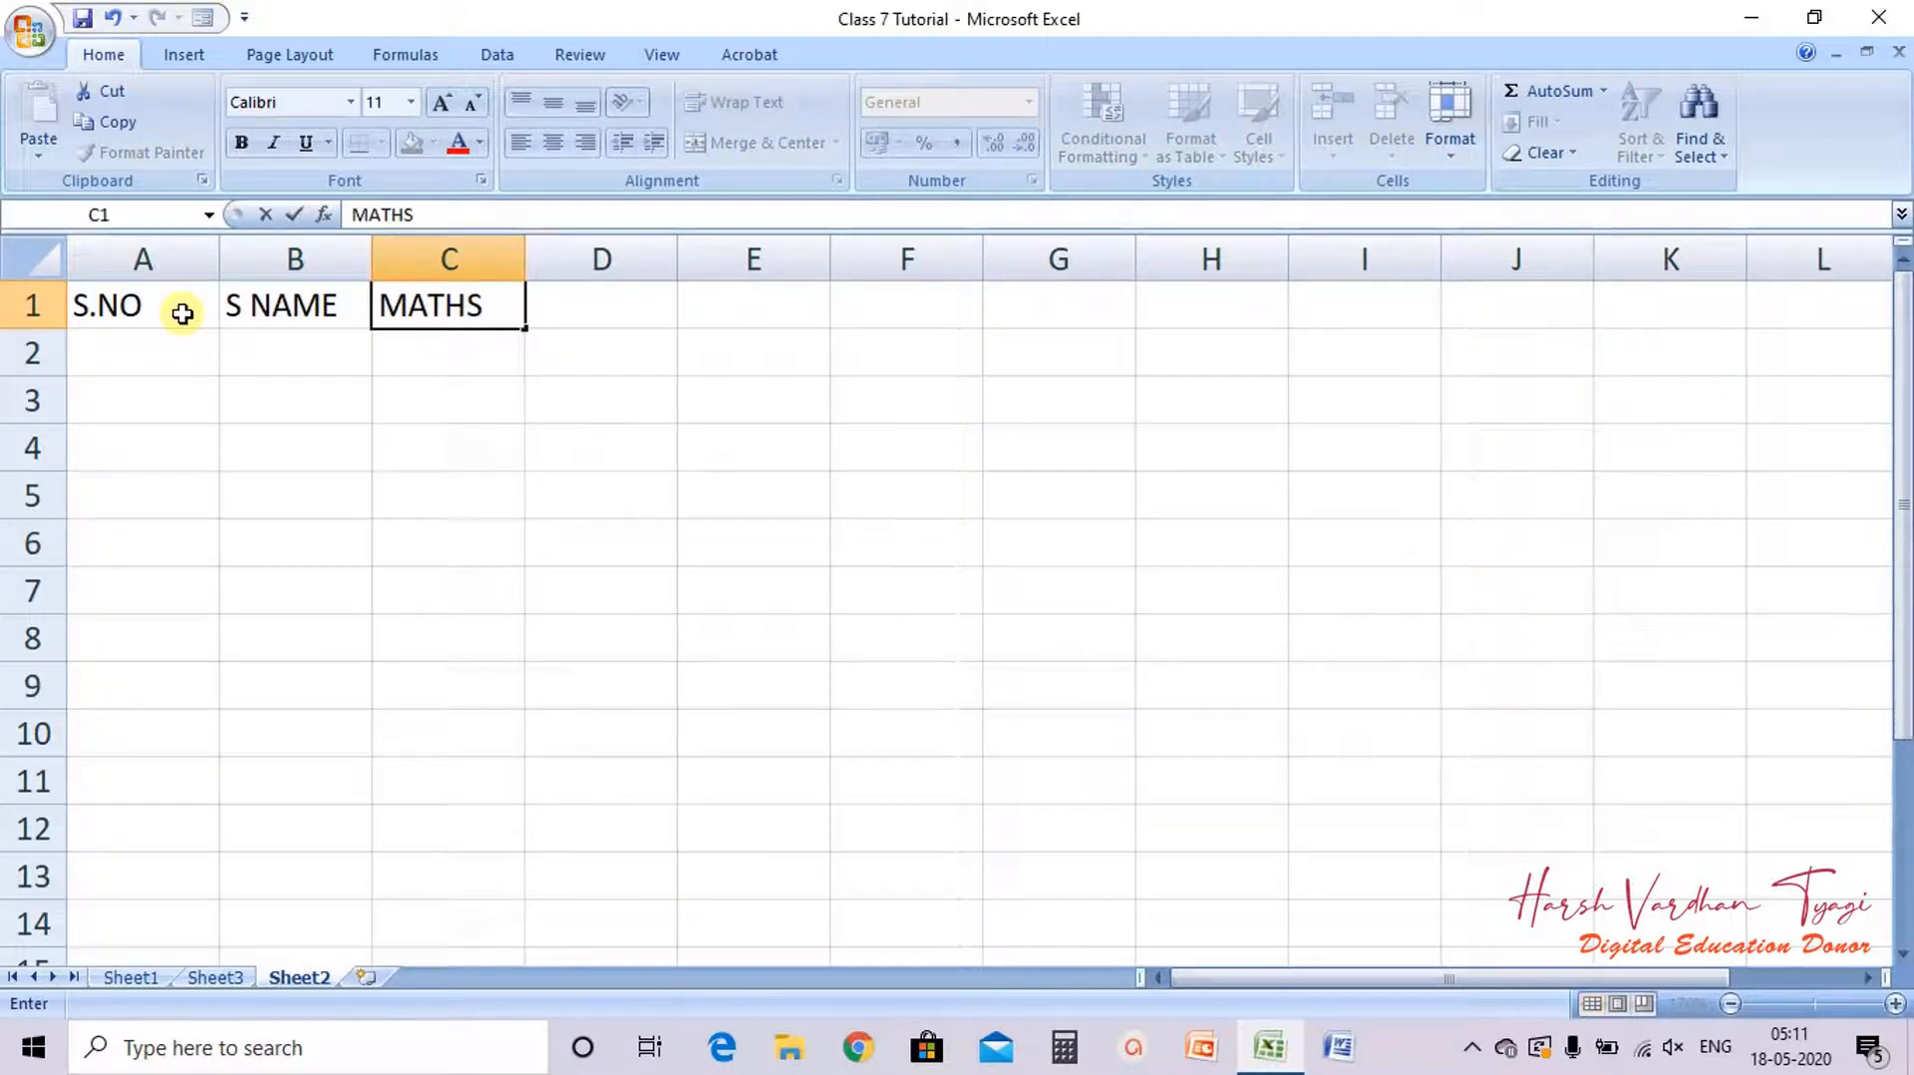
key(Tab)
text(ENGLISH)
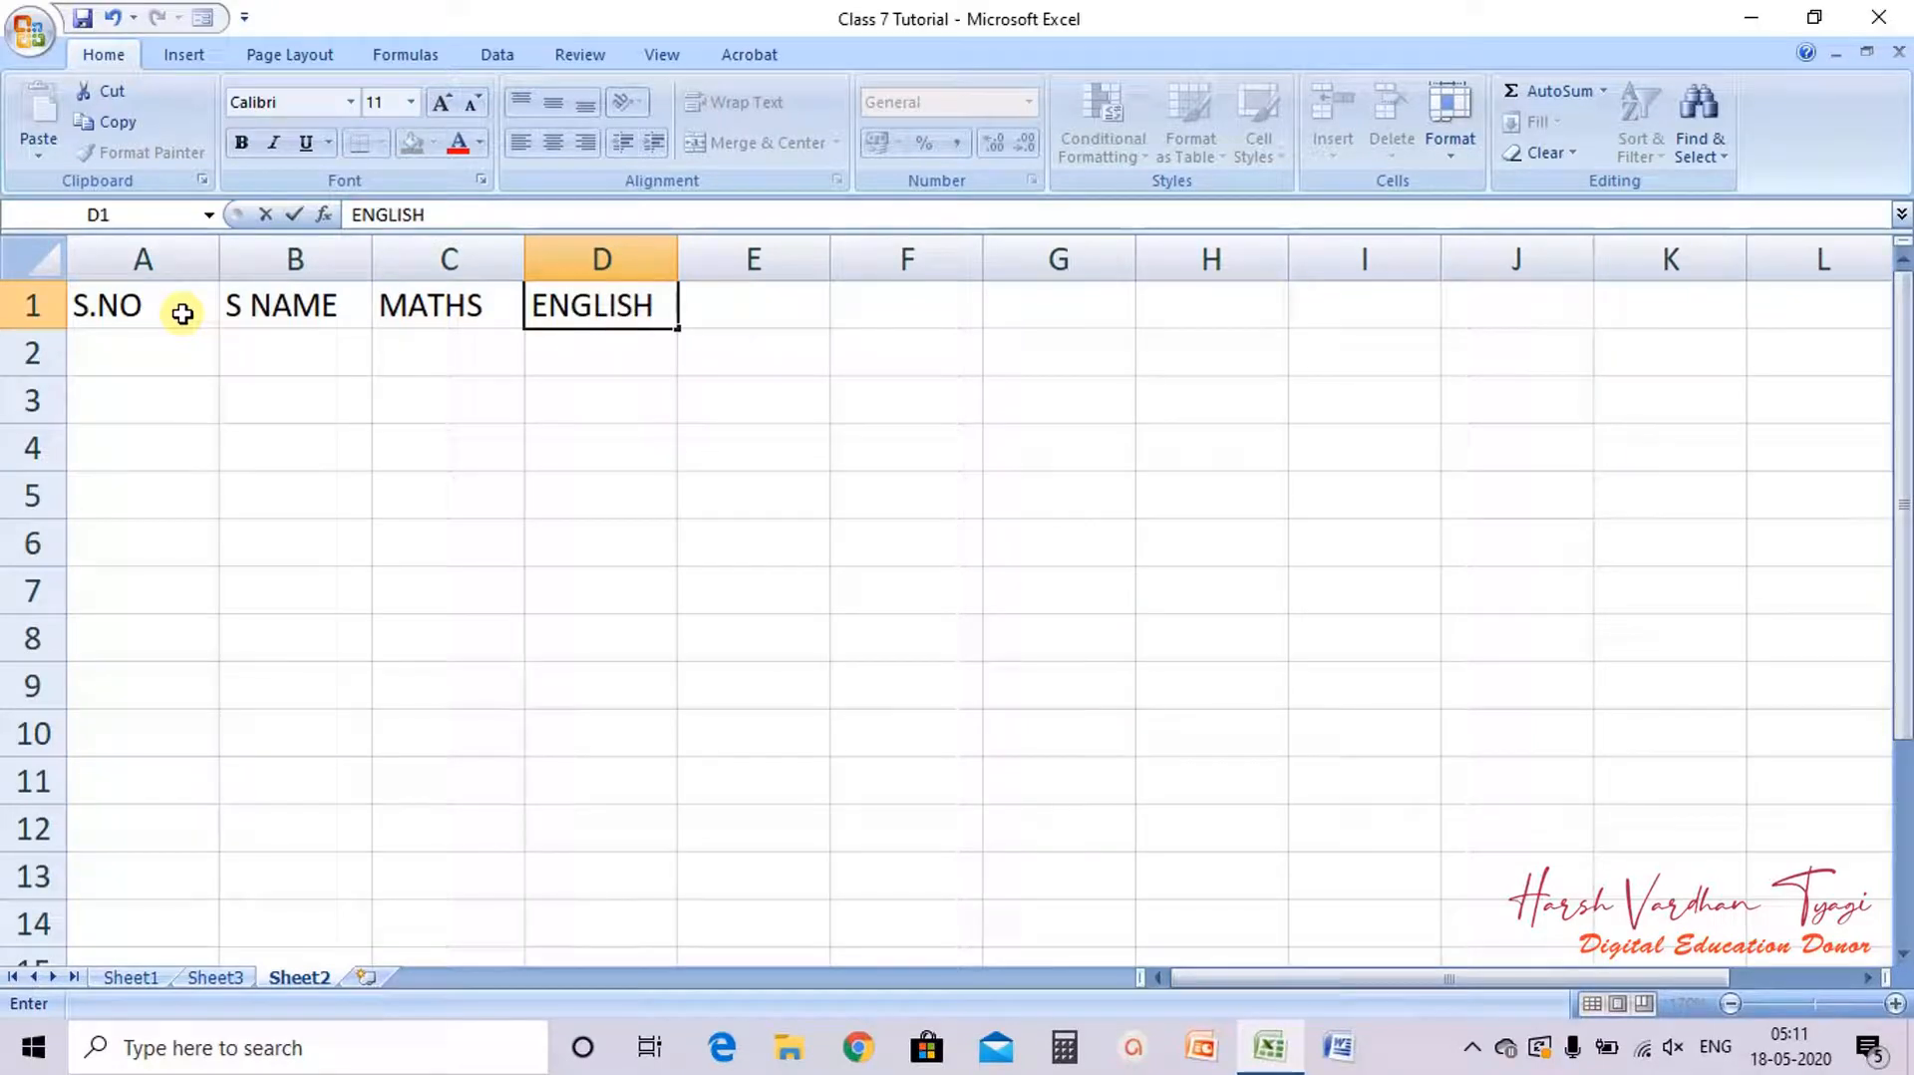
key(Tab)
text(HIND)
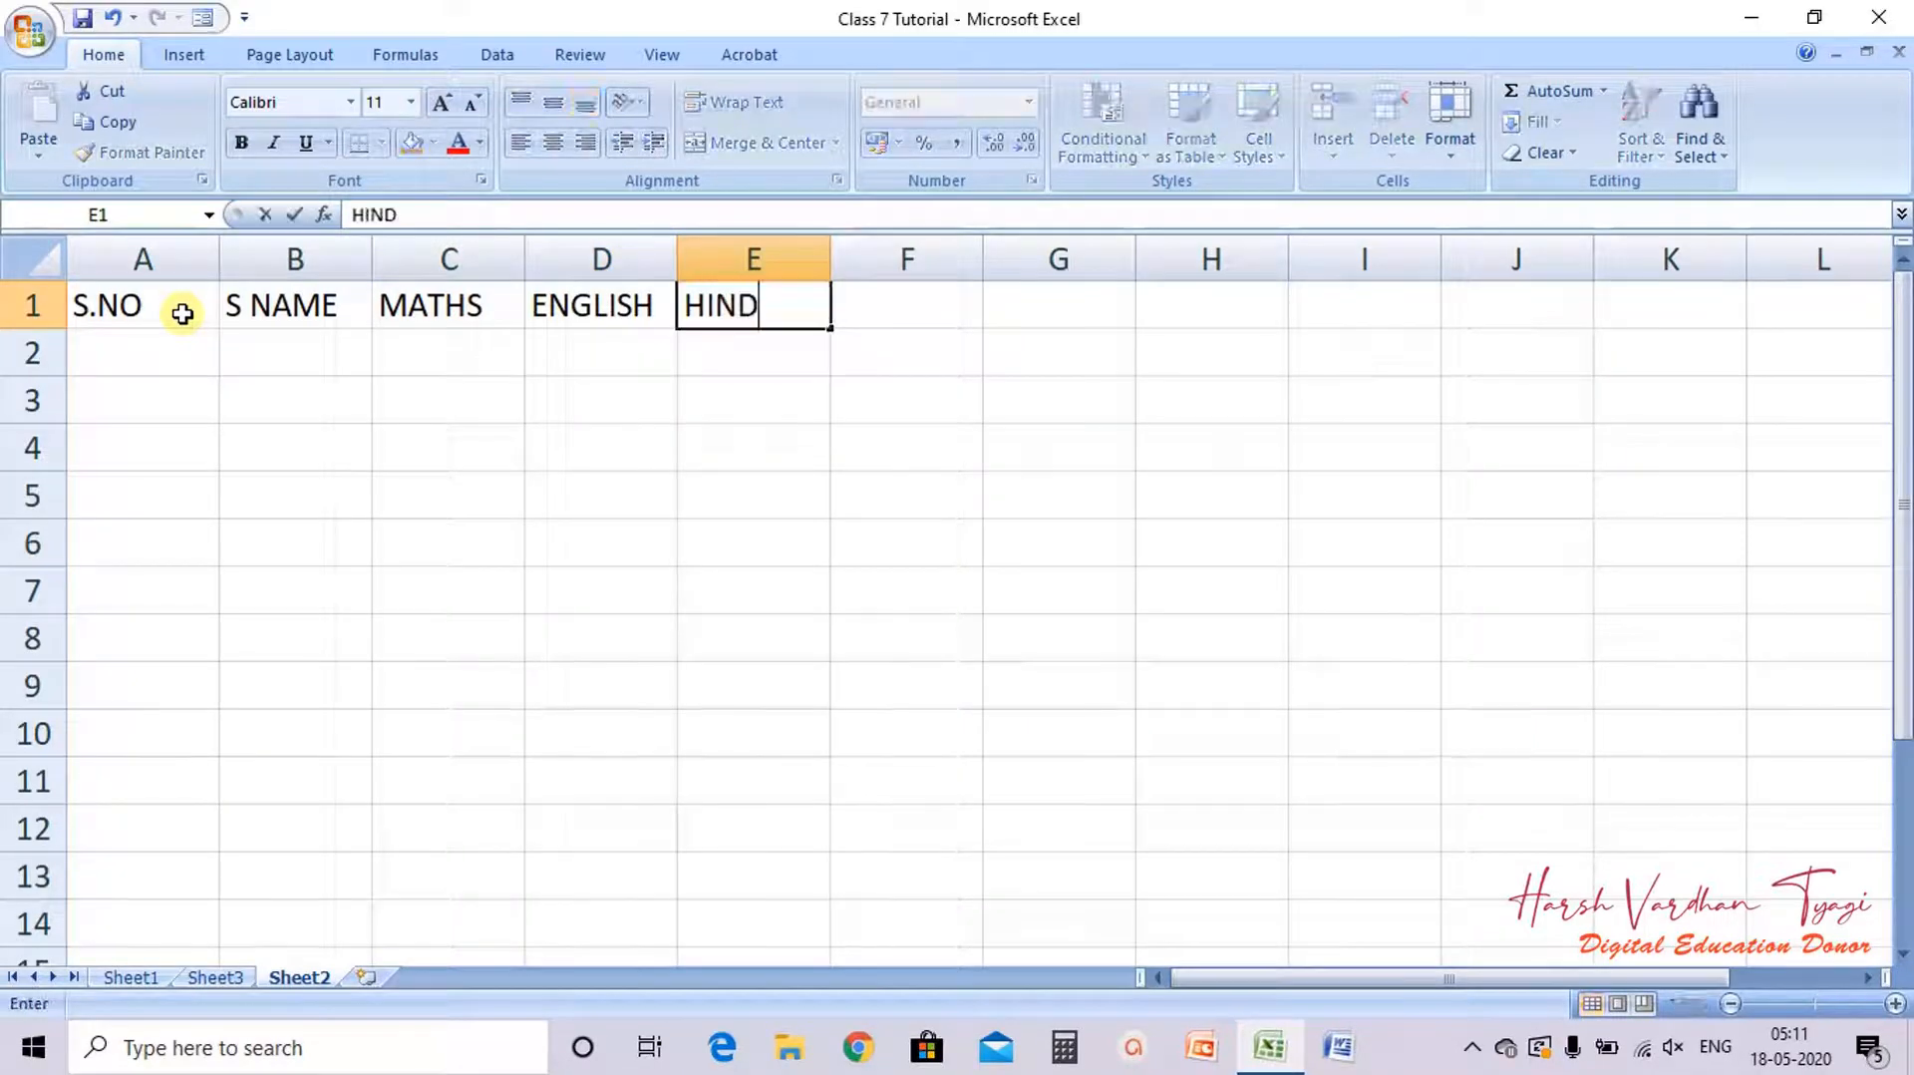
text(I0SCIENCE)
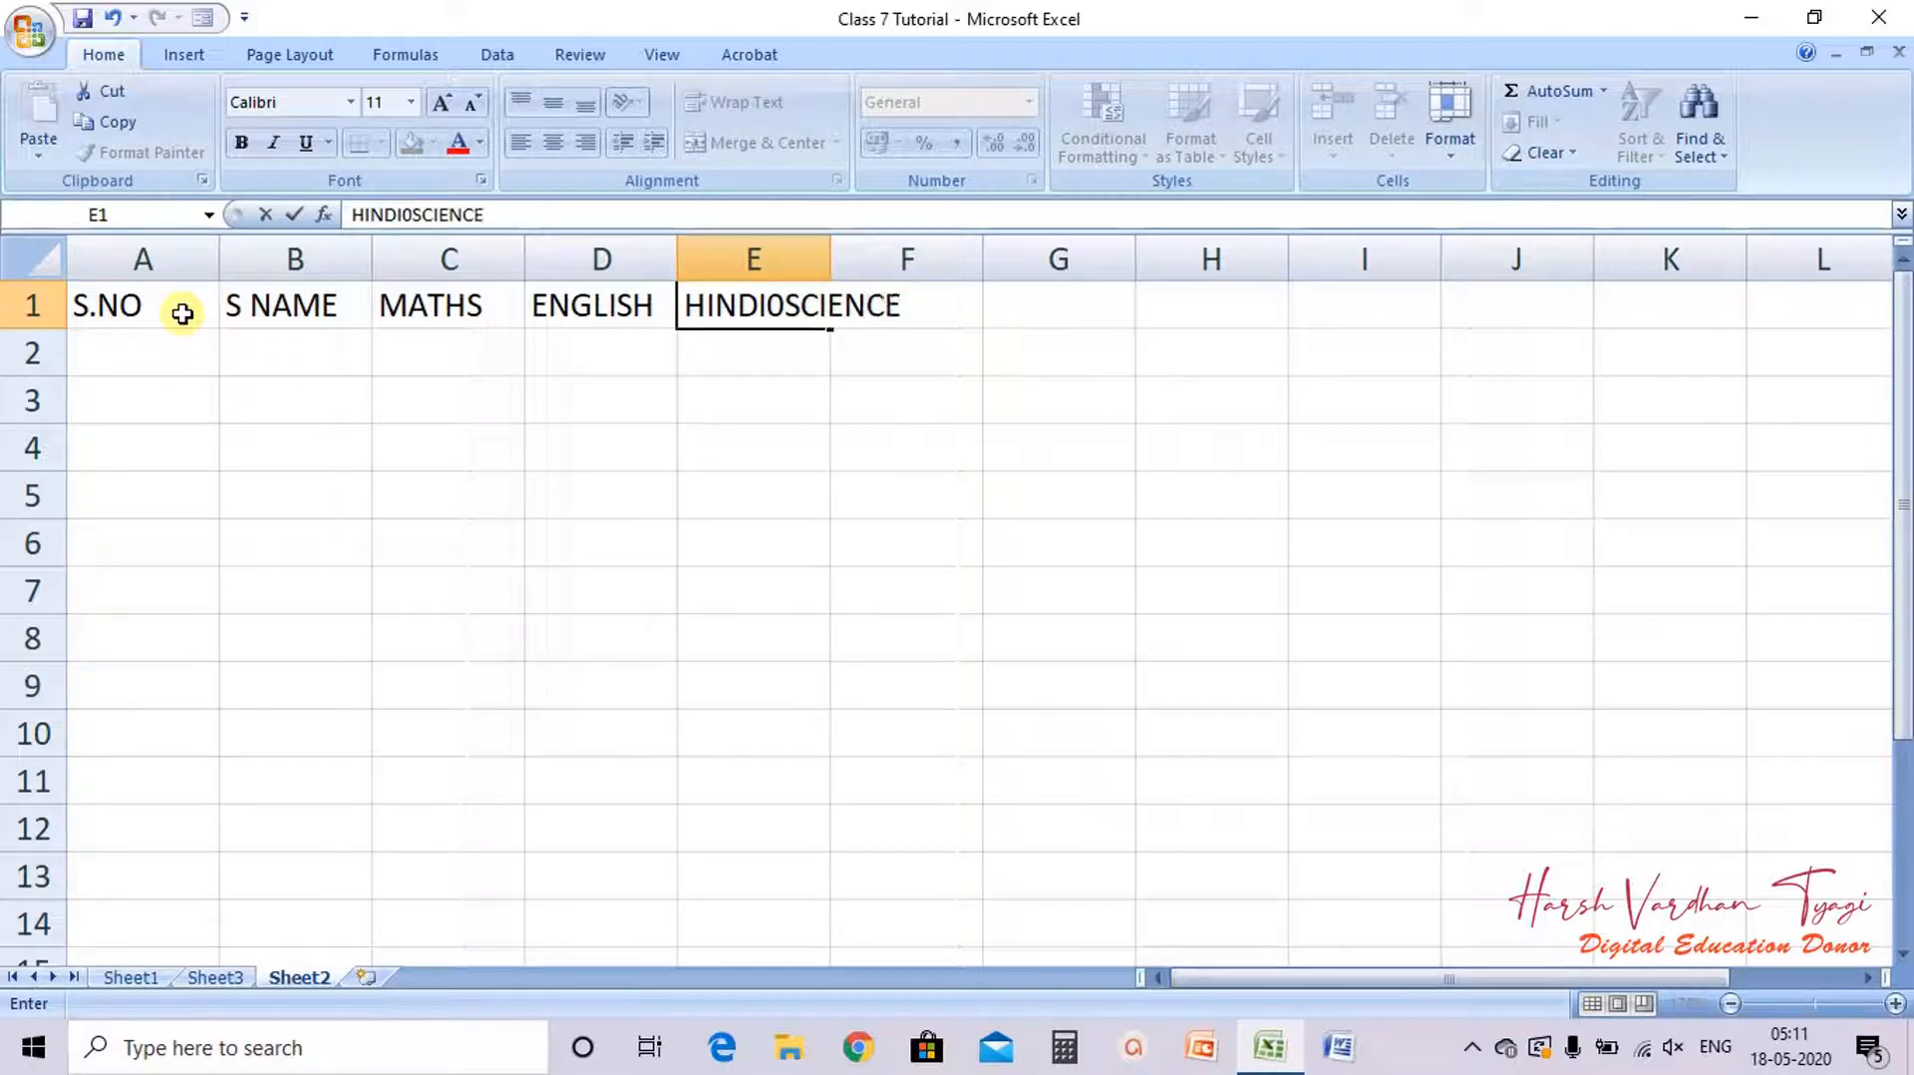
key(BackSpace)
key(BackSpace)
key(BackSpace)
key(BackSpace)
key(BackSpace)
key(BackSpace)
key(BackSpace)
key(BackSpace)
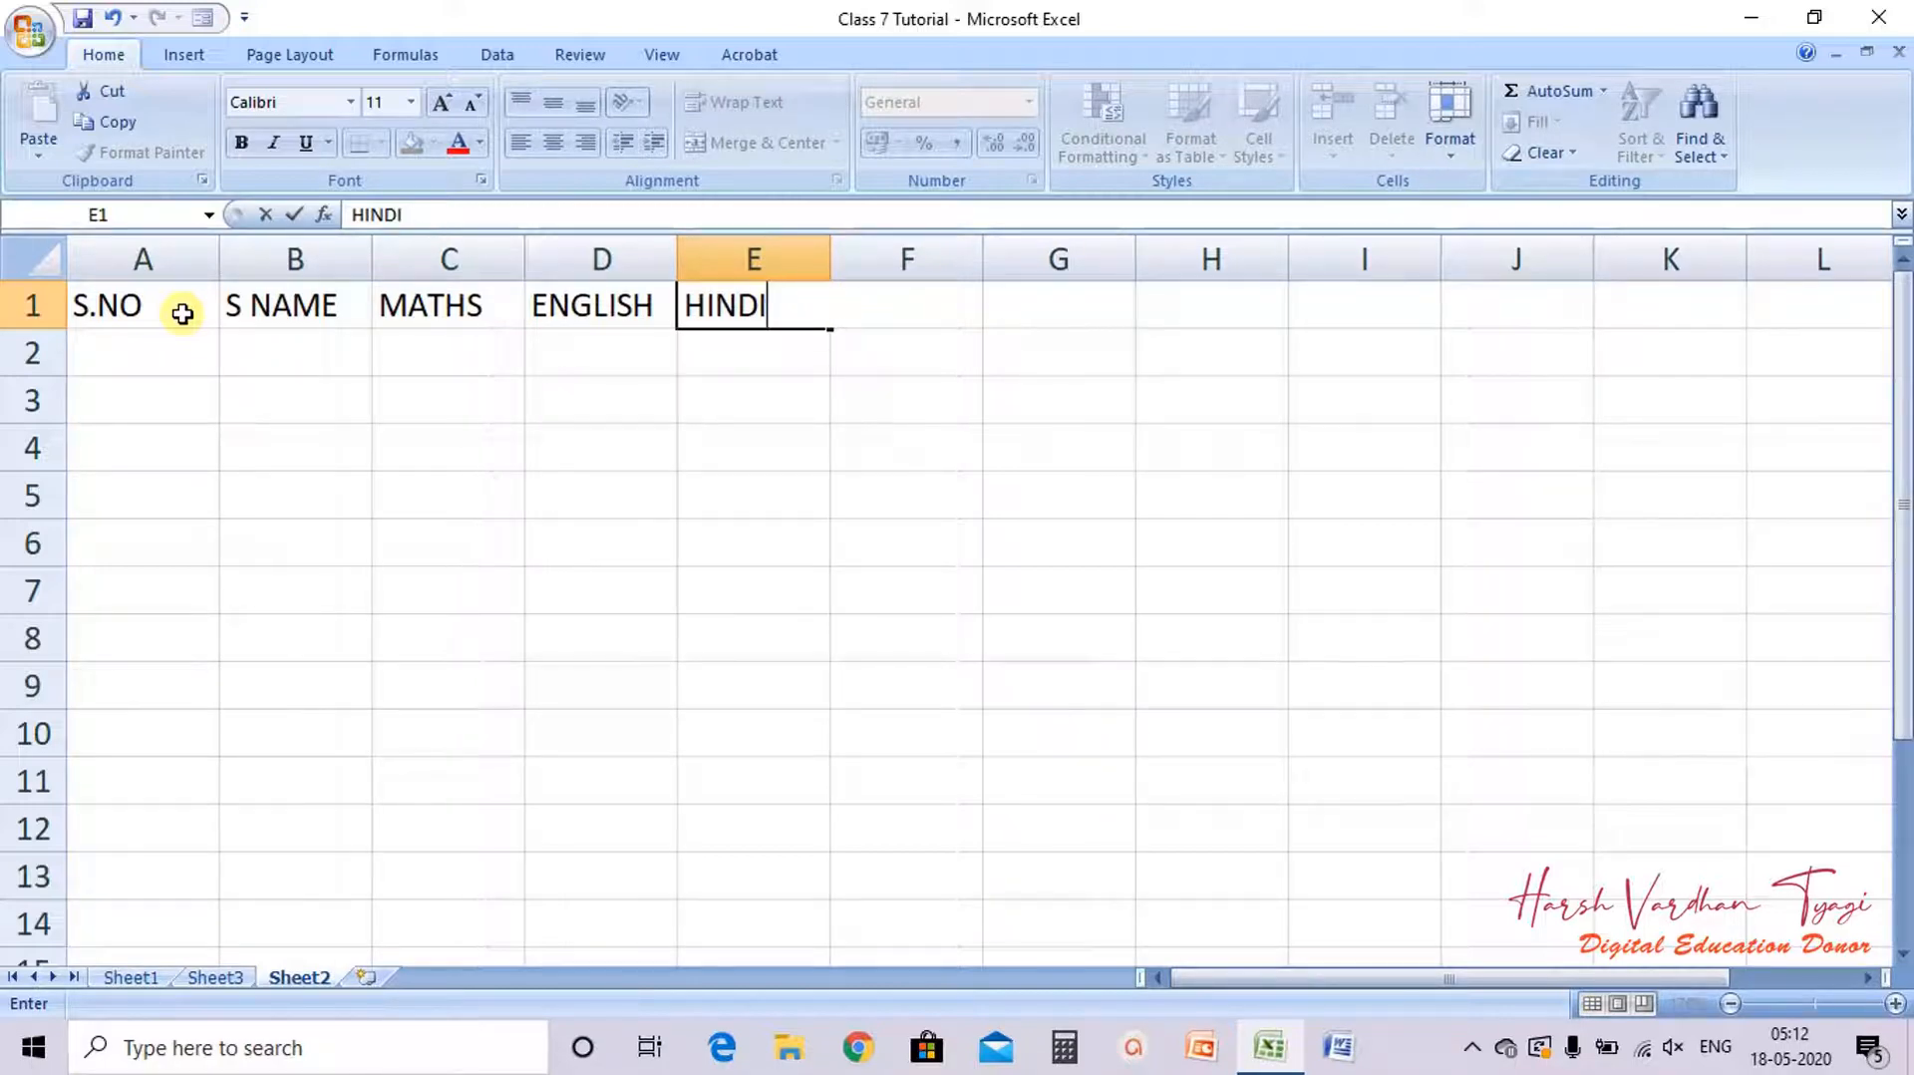
key(Tab)
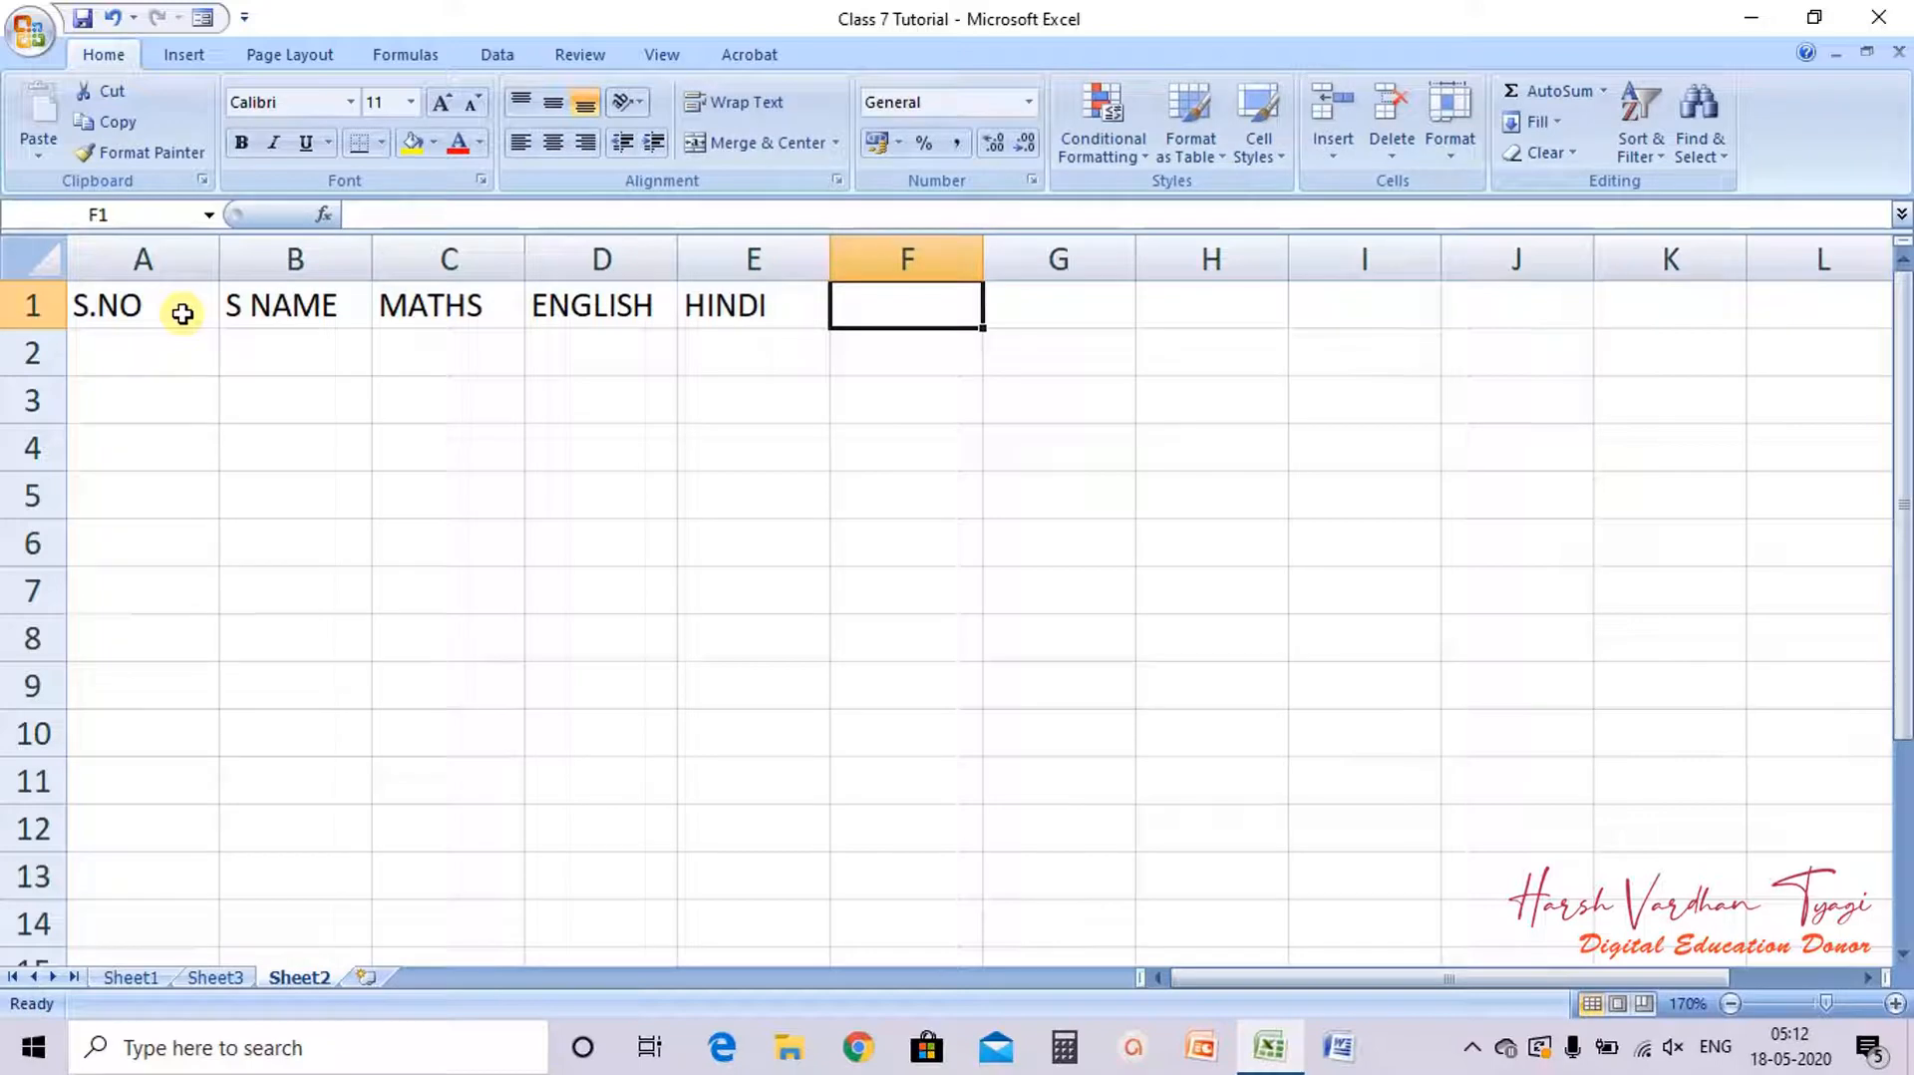
text(SCIENCE)
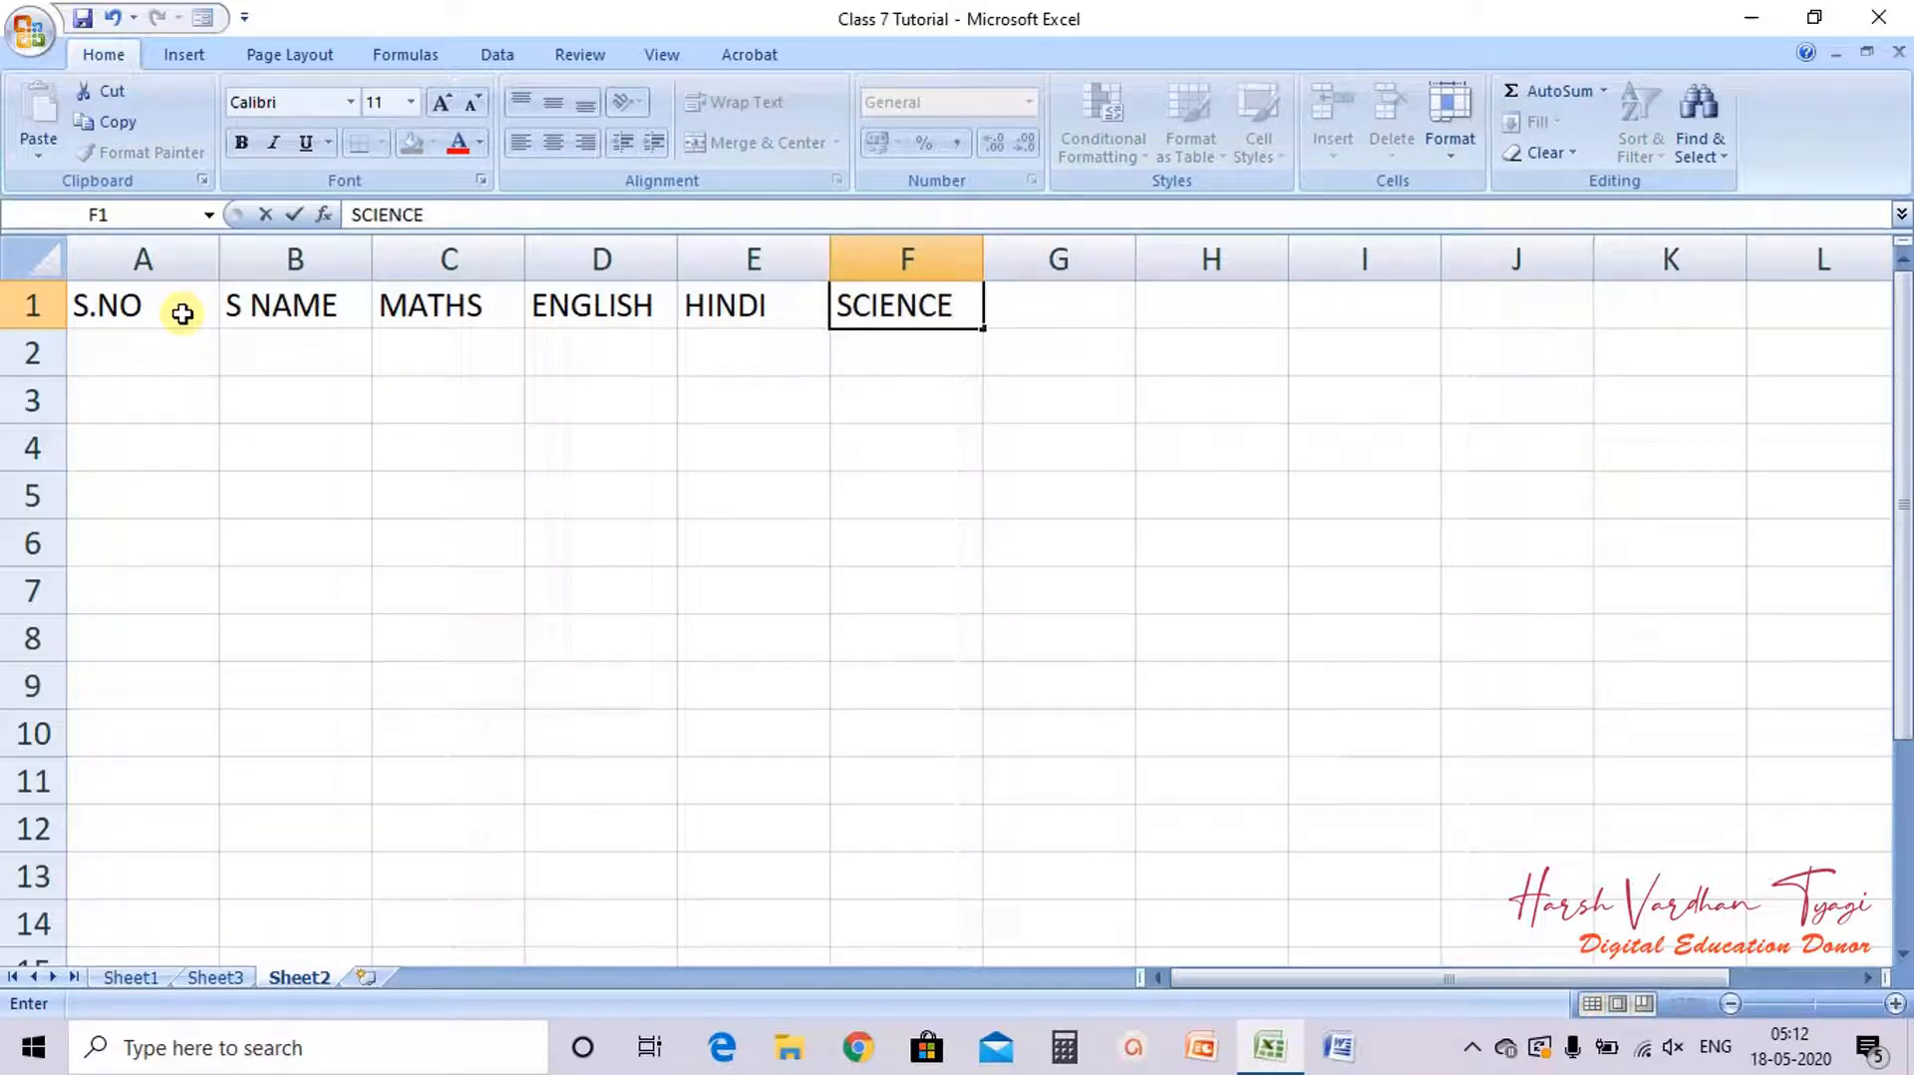
key(Return)
Step: Enter serial numbers 1 to 5 in cells A2 to A6
key(Left)
key(Left)
key(Left)
key(Left)
key(Left)
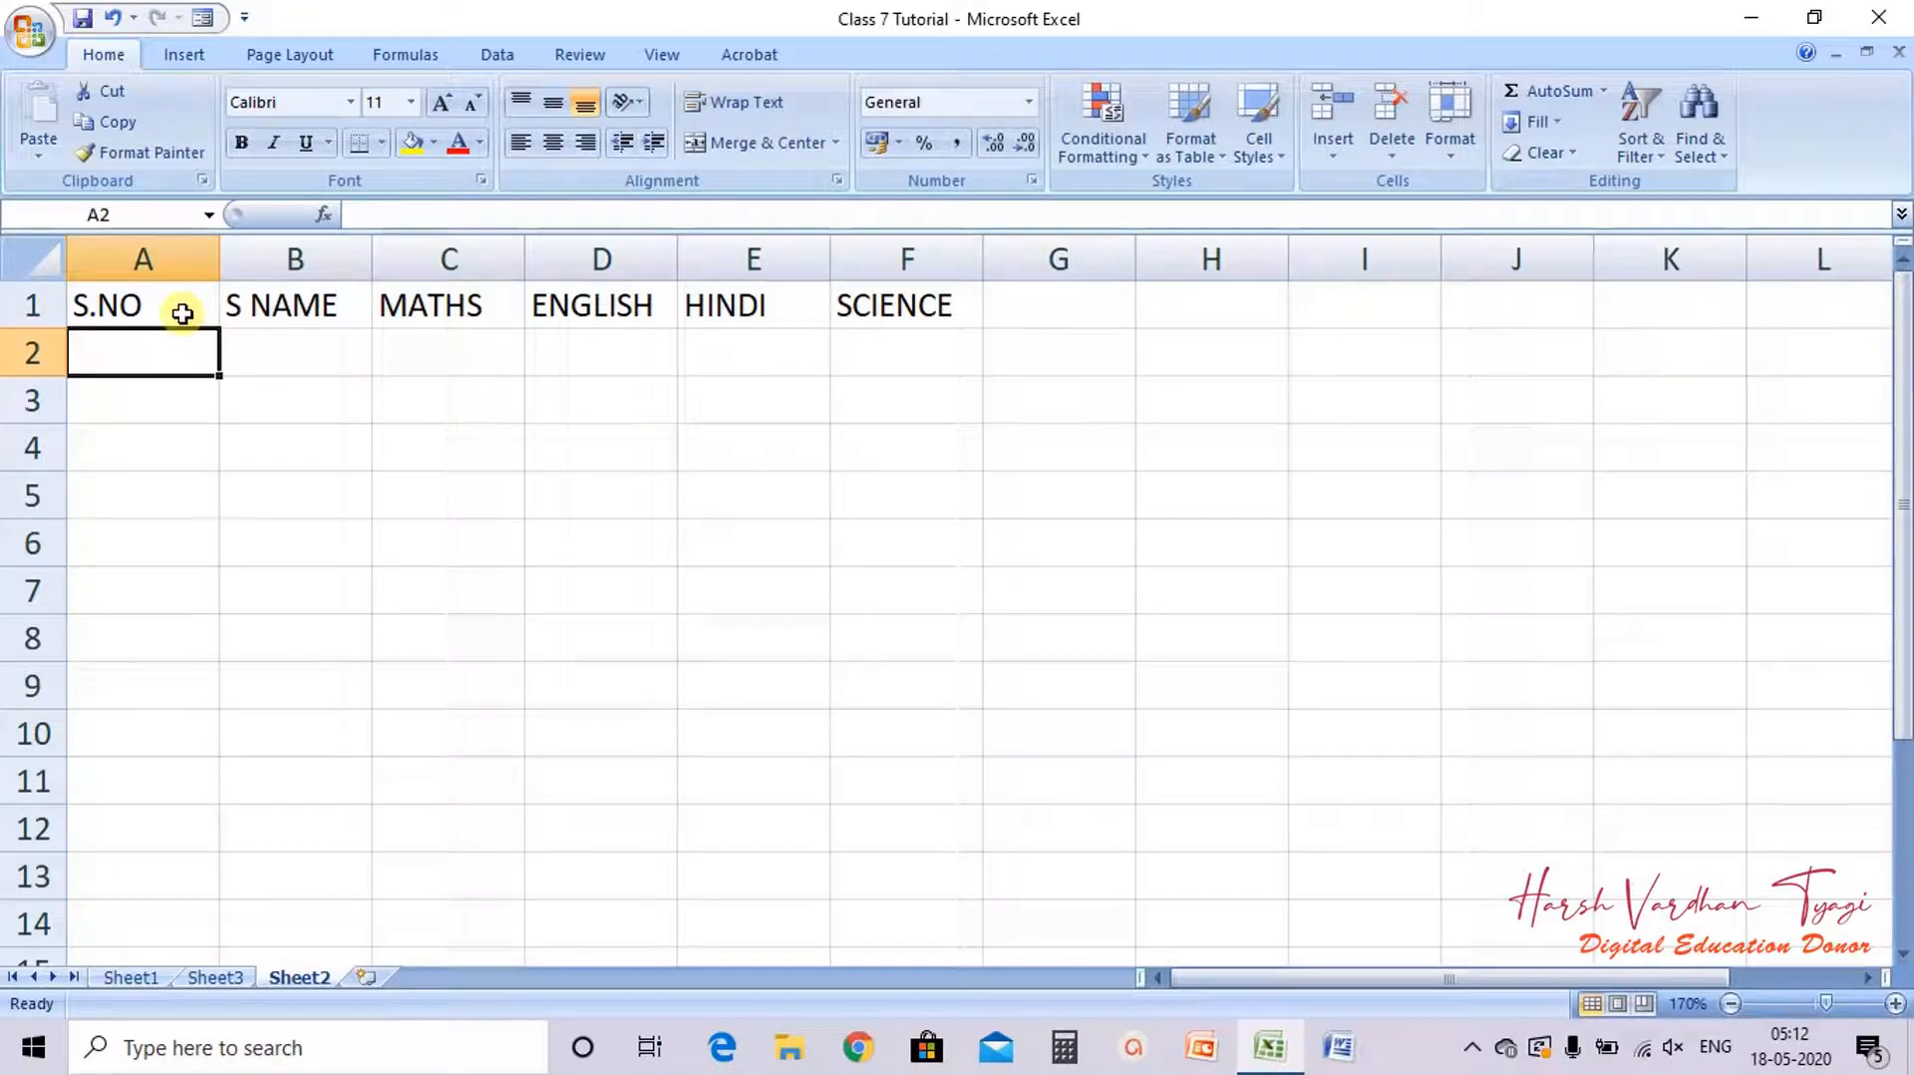
text(1)
key(Return)
text(2)
key(Return)
text(3)
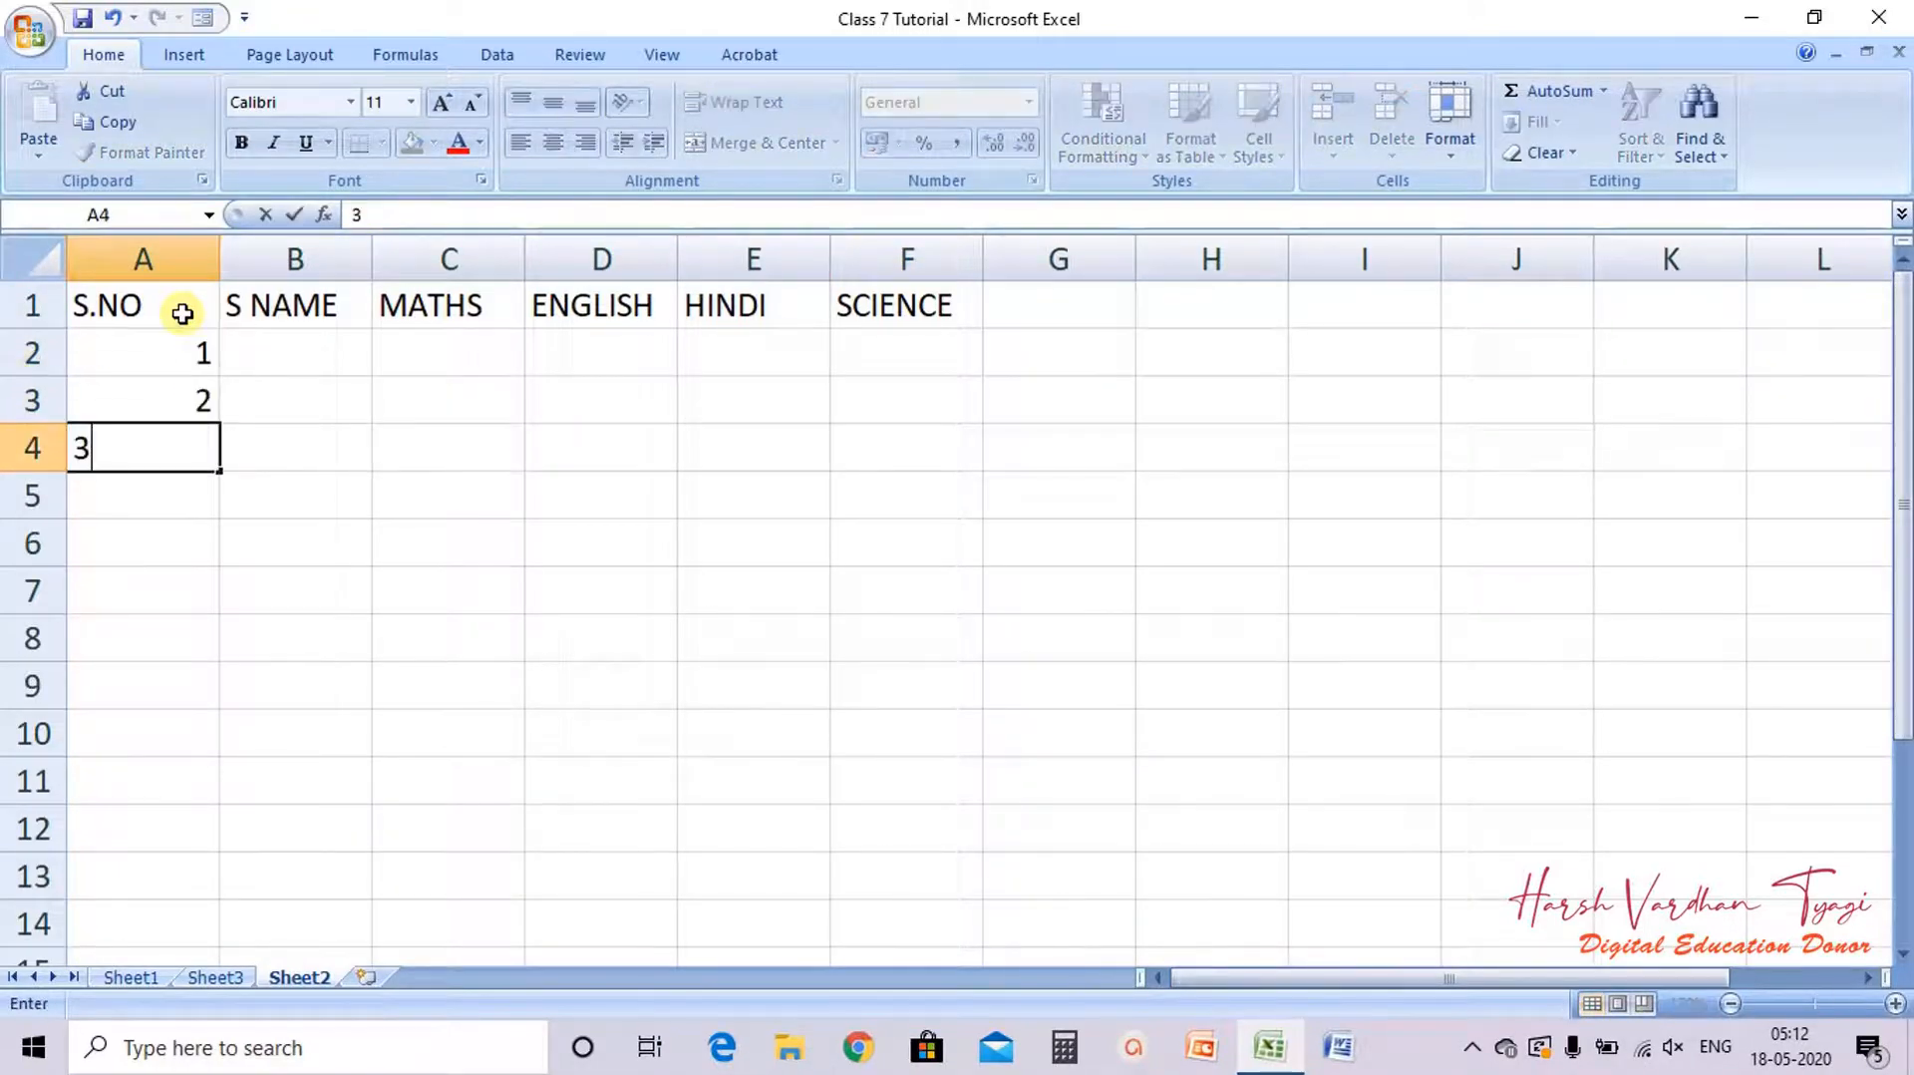
key(Return)
text(4)
key(Return)
text(5)
key(Return)
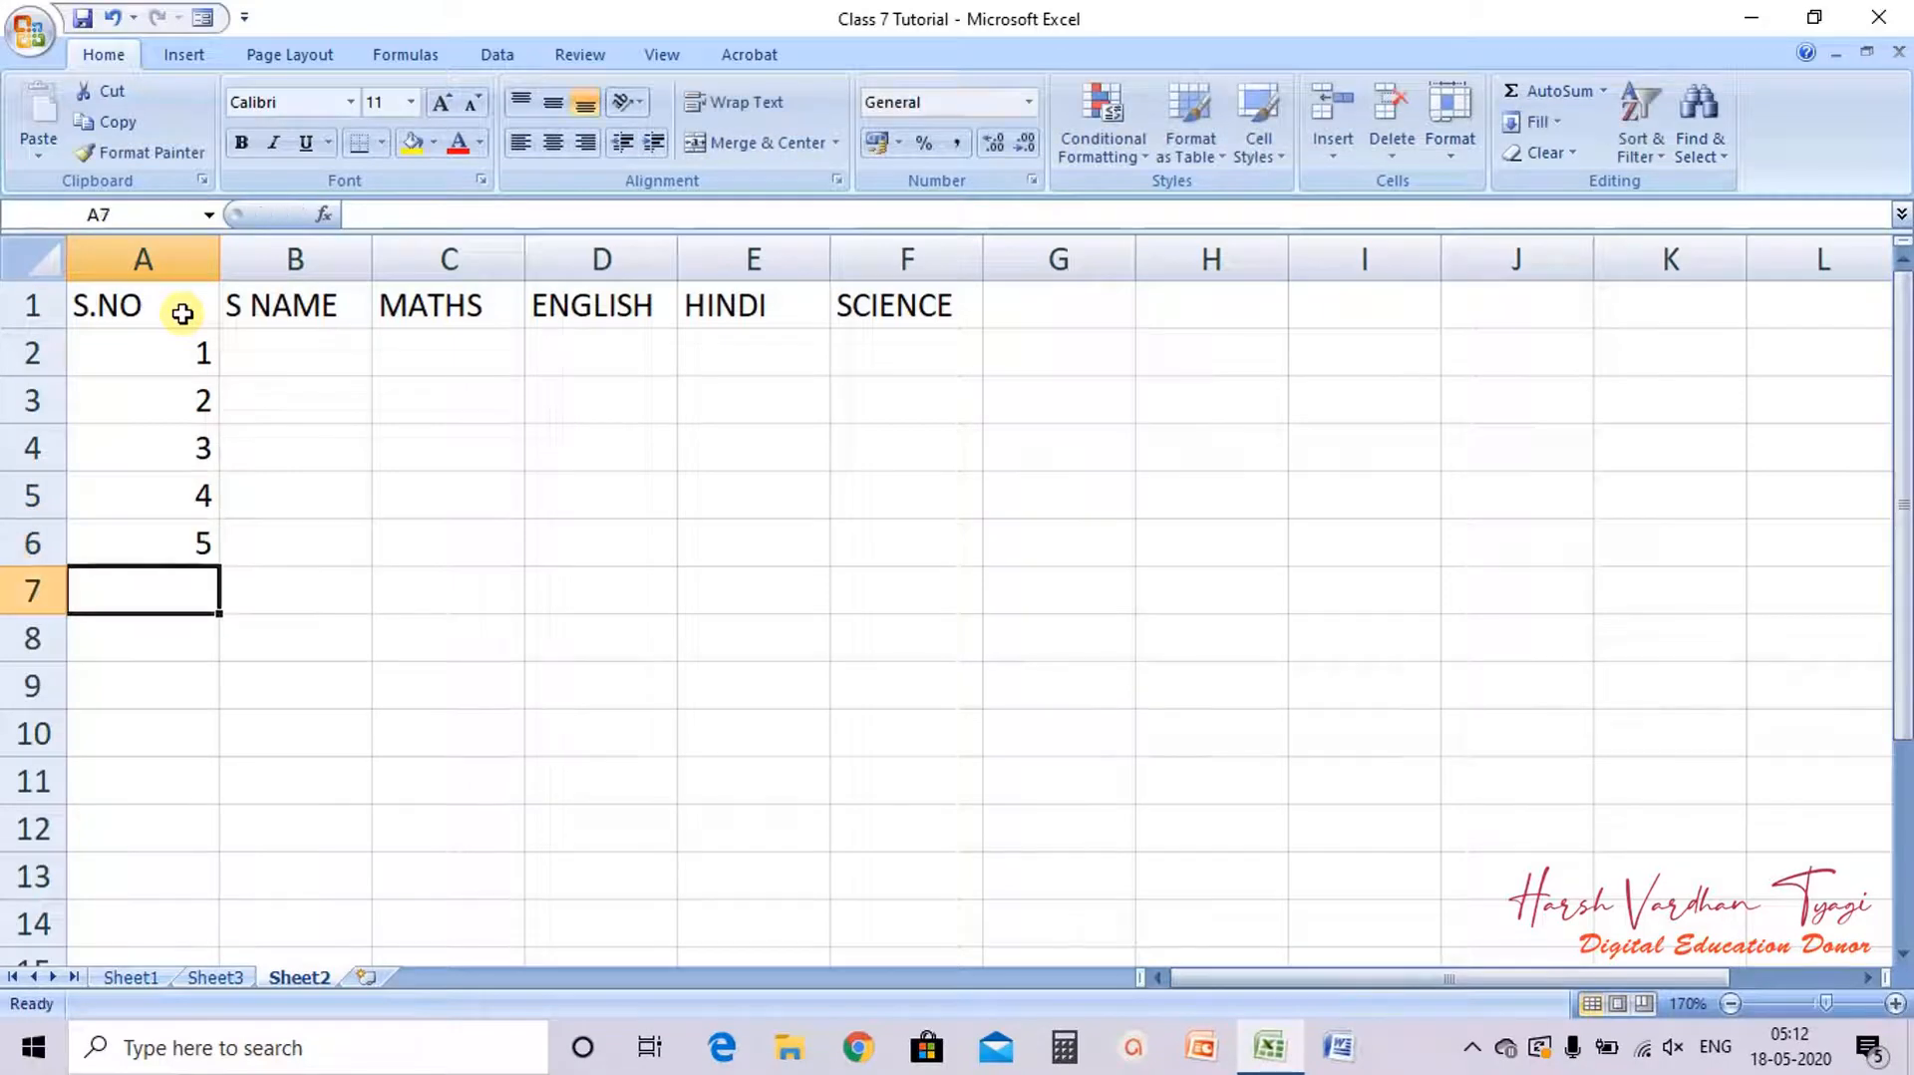
Step: Enter student names MIKE, JENNY, RACHEL, JOHN and TOM in cells B2 to B6
key(Up)
key(Right)
key(Up)
key(Up)
key(Up)
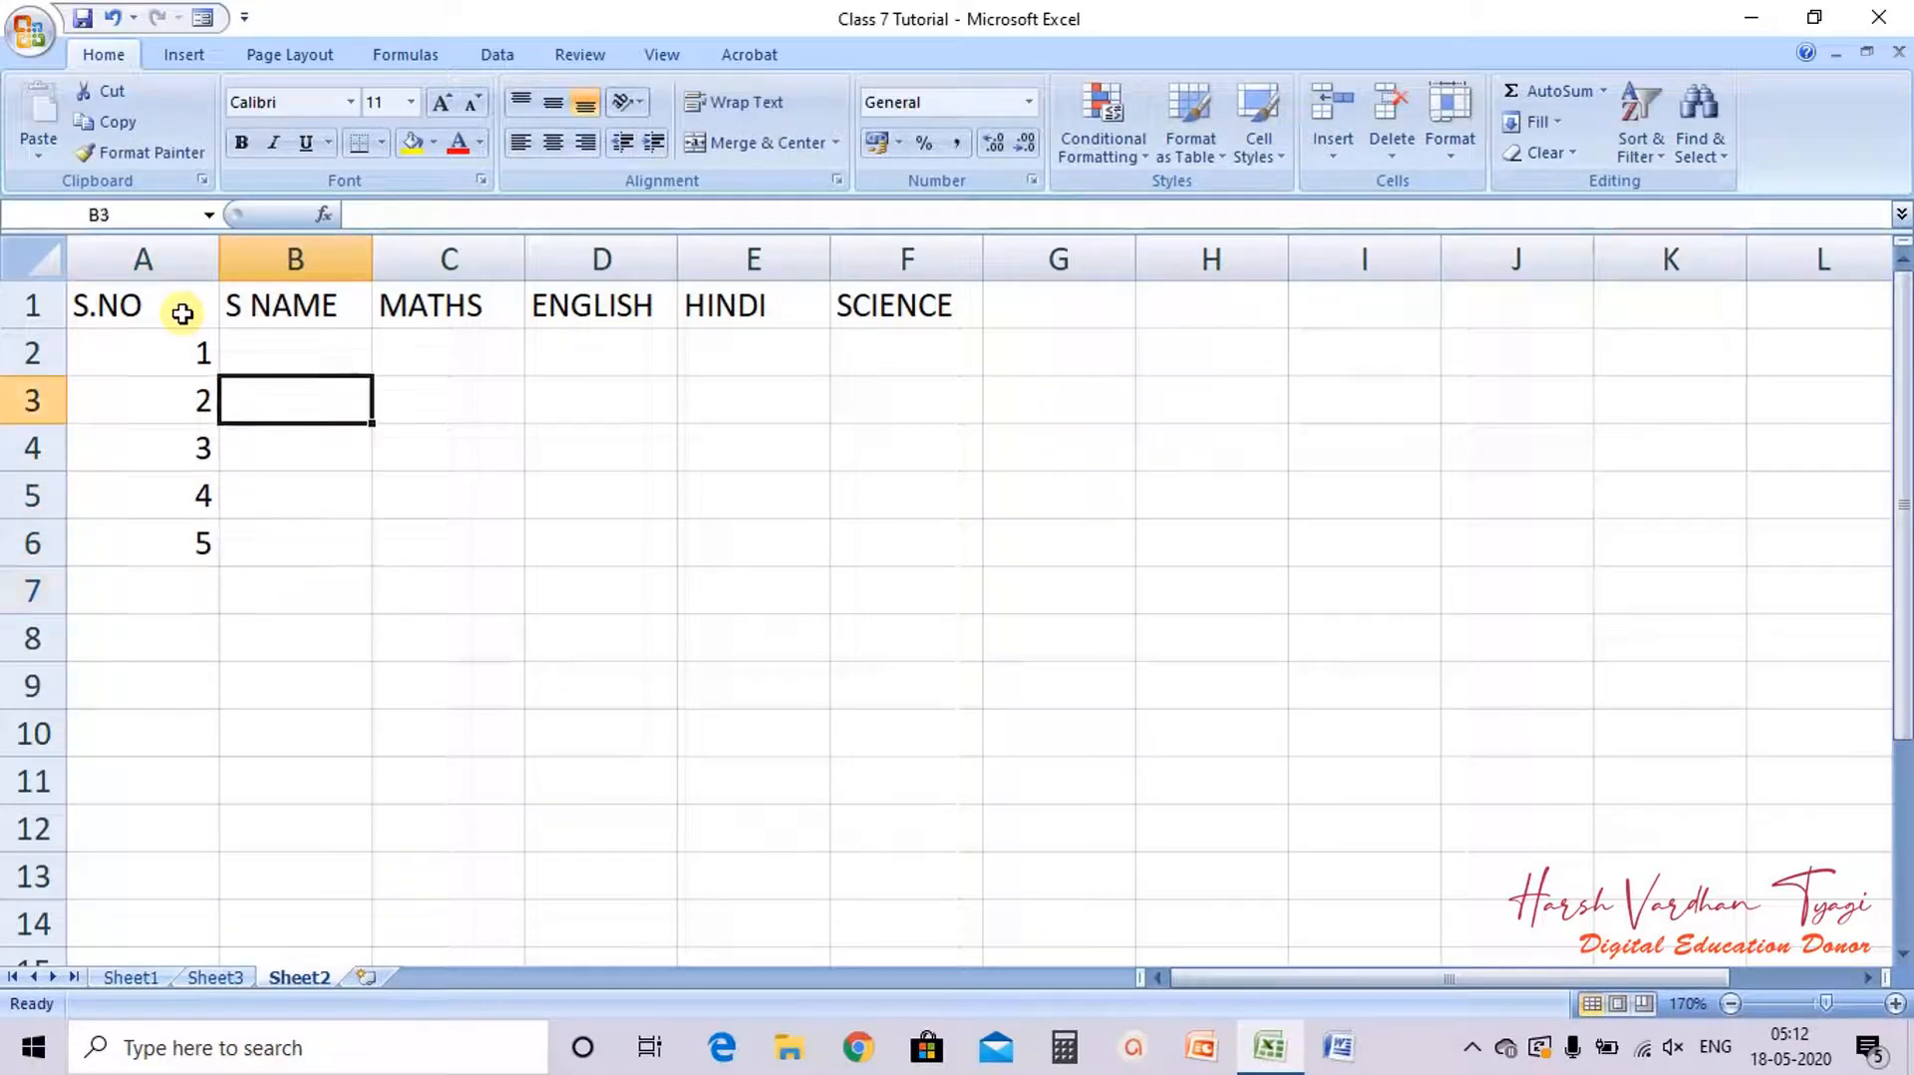
key(Up)
text(MIKE)
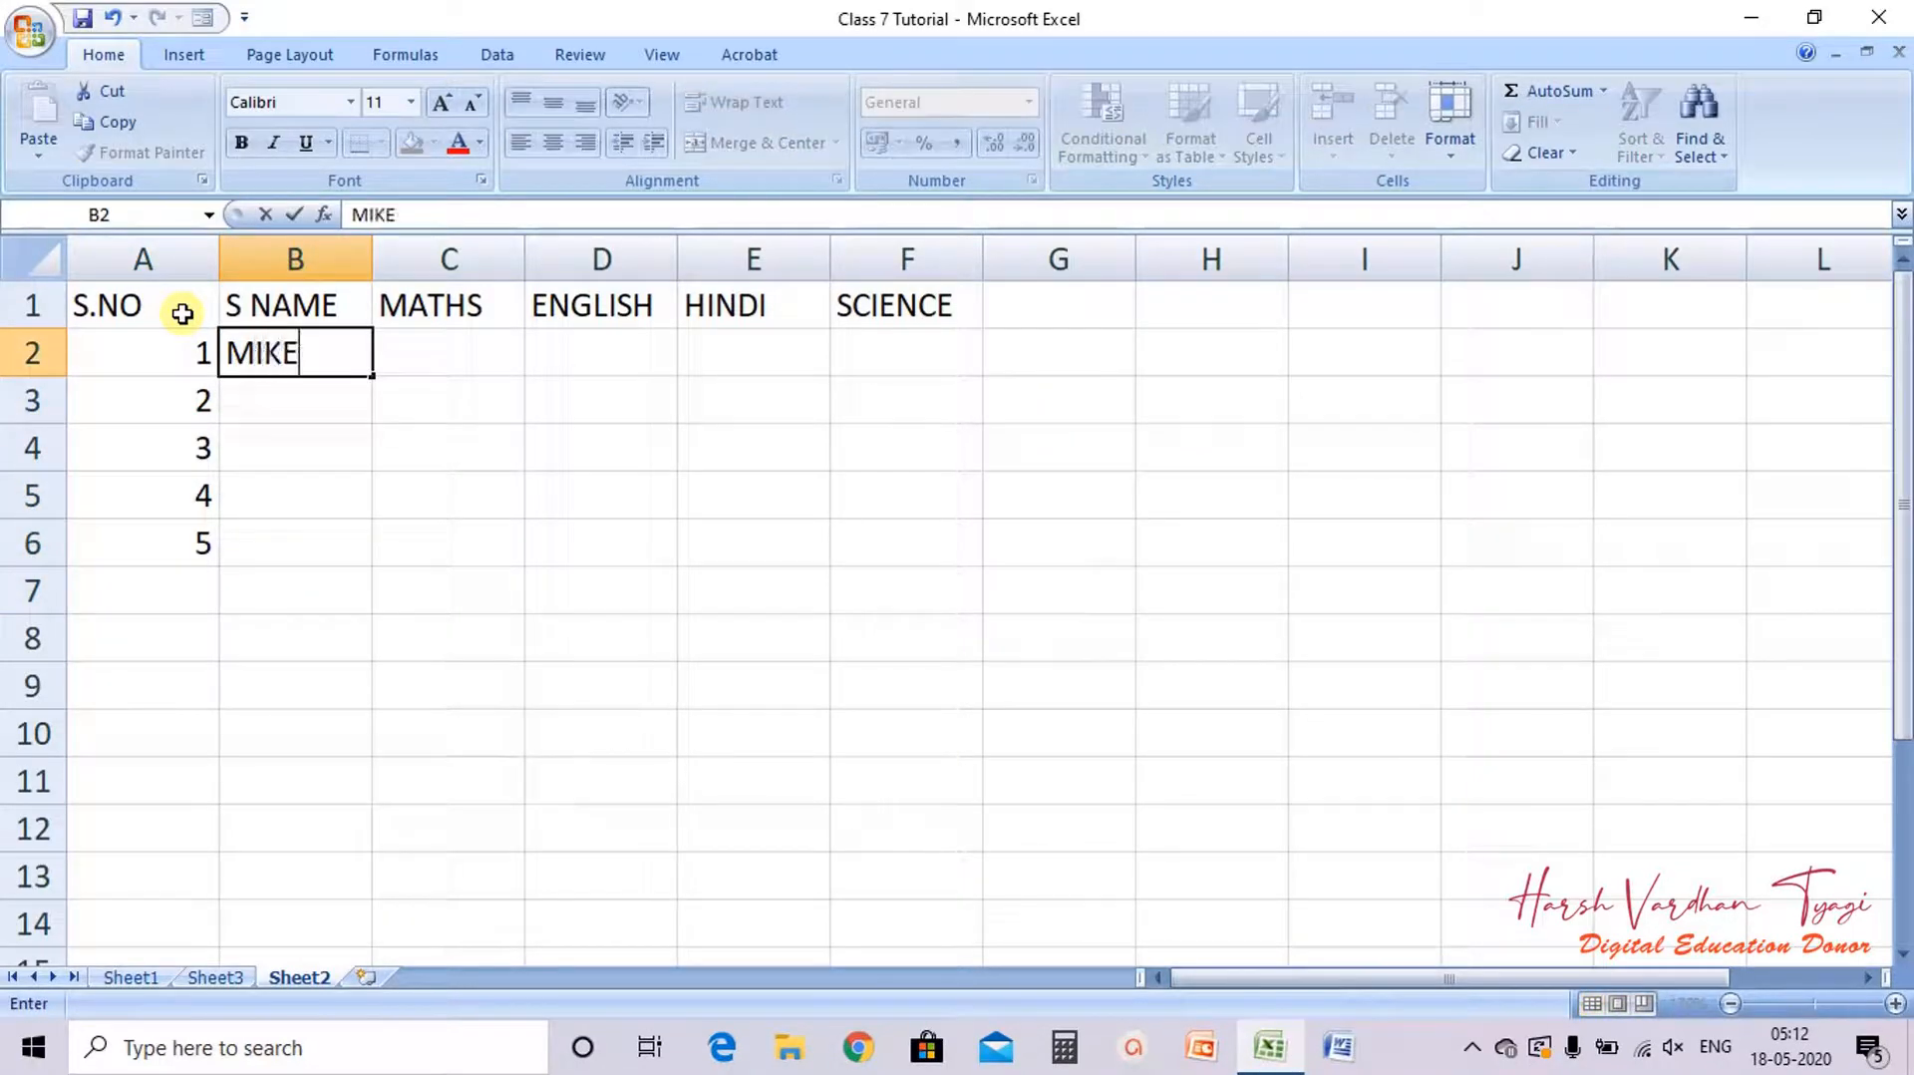
key(Return)
text(JENNY)
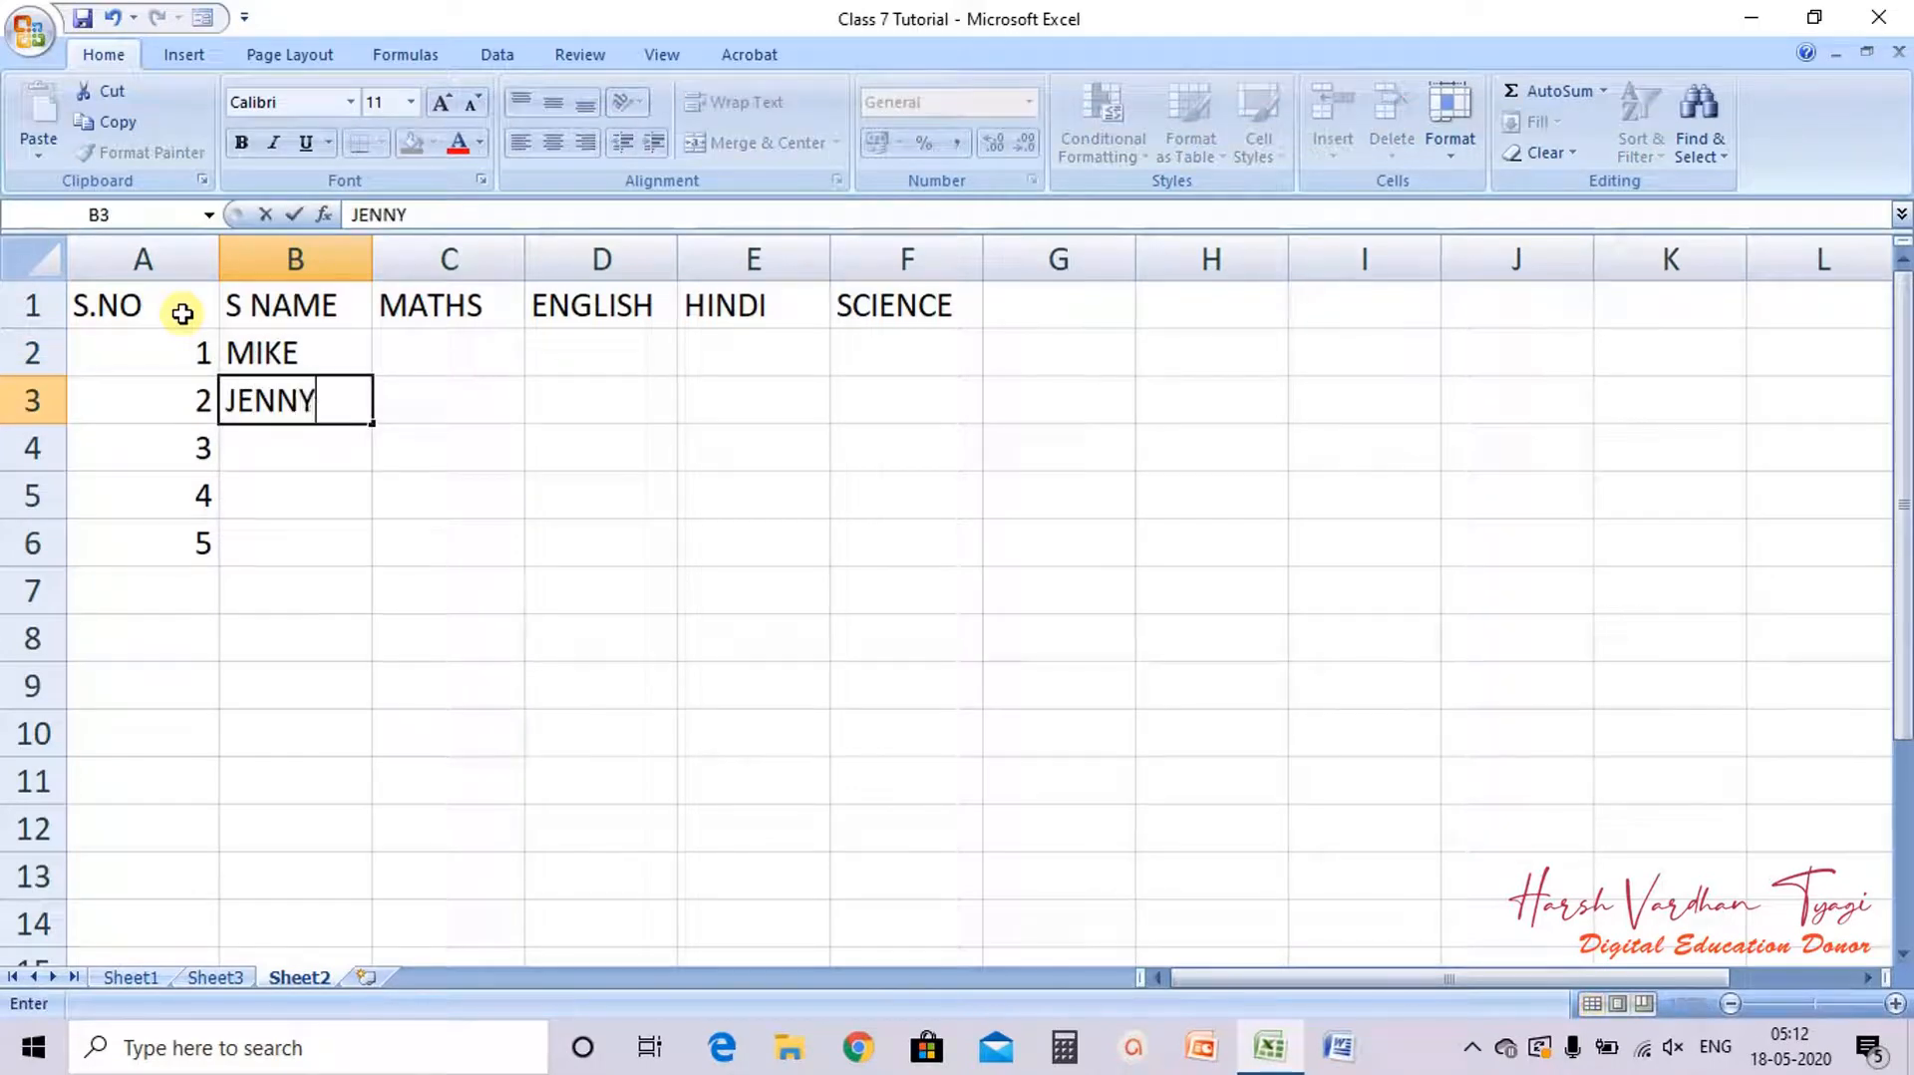
key(Return)
text(RACHEL)
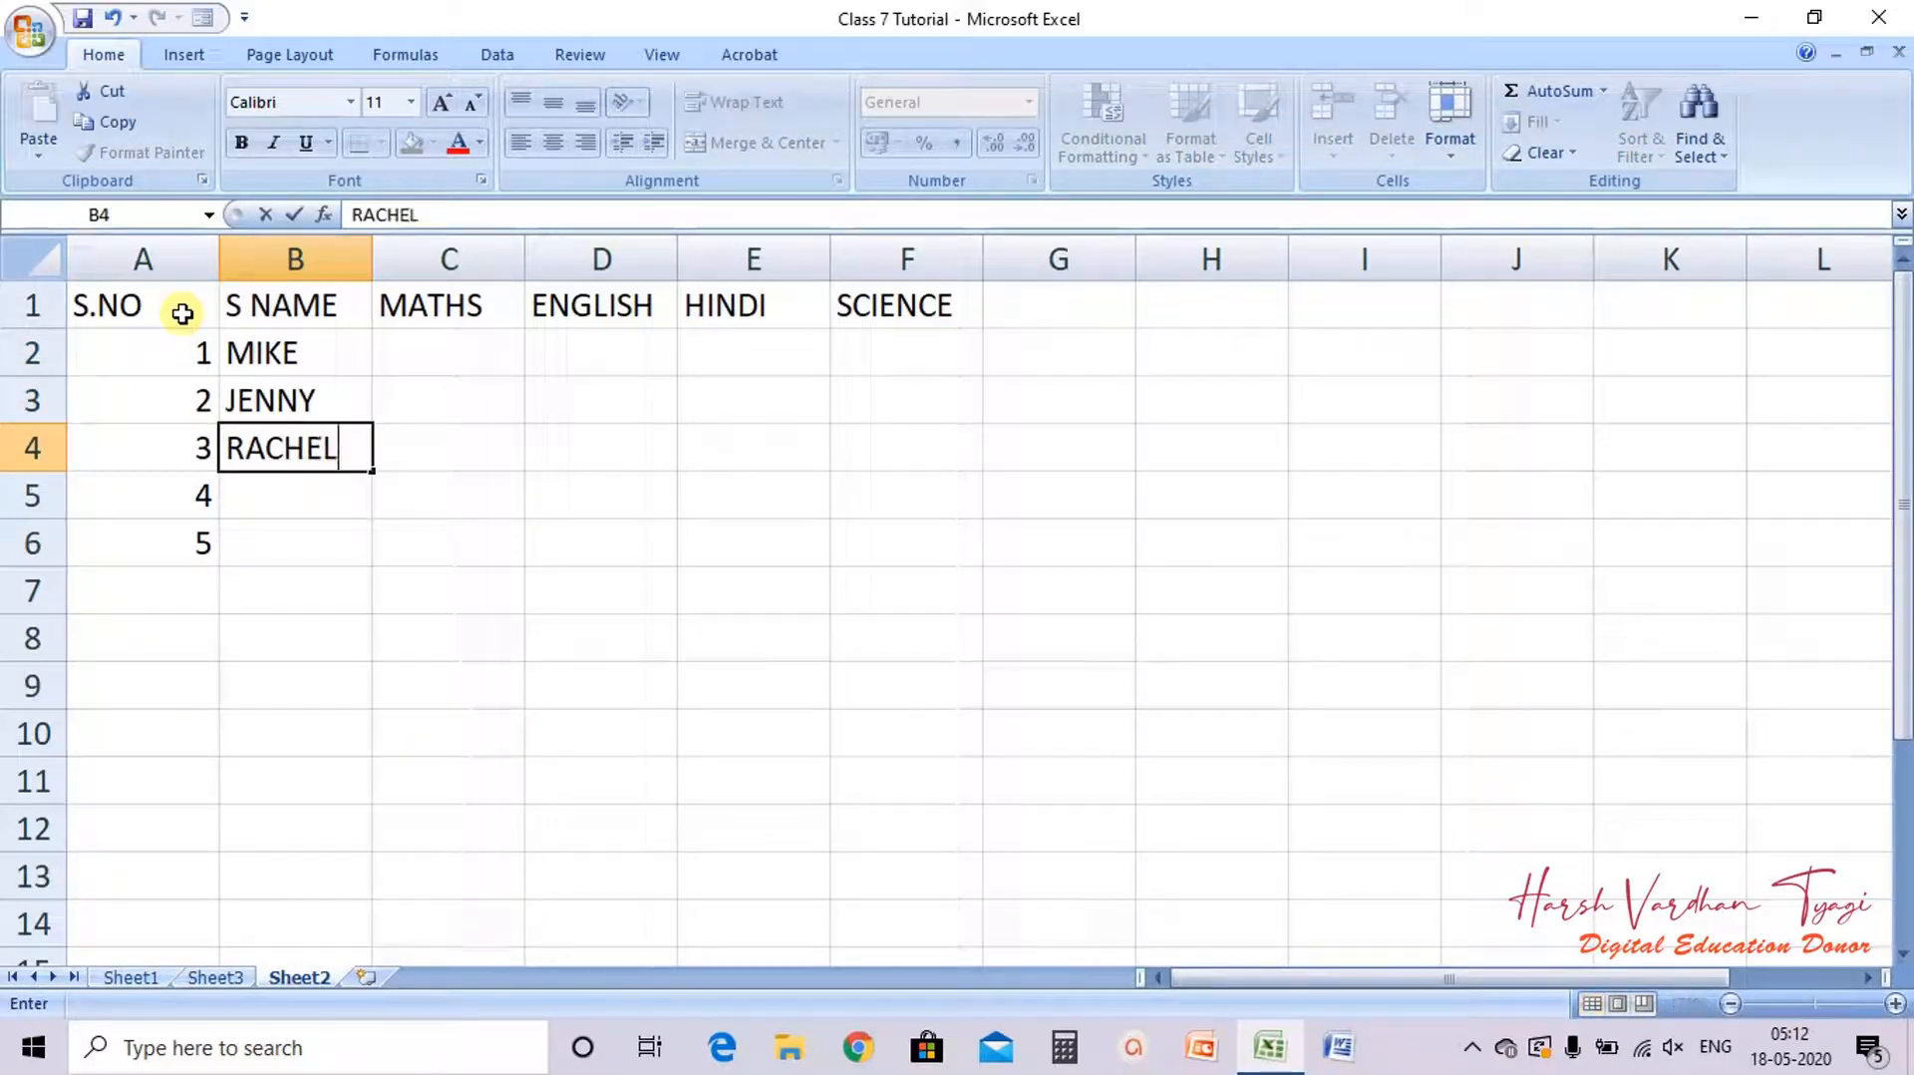
key(Return)
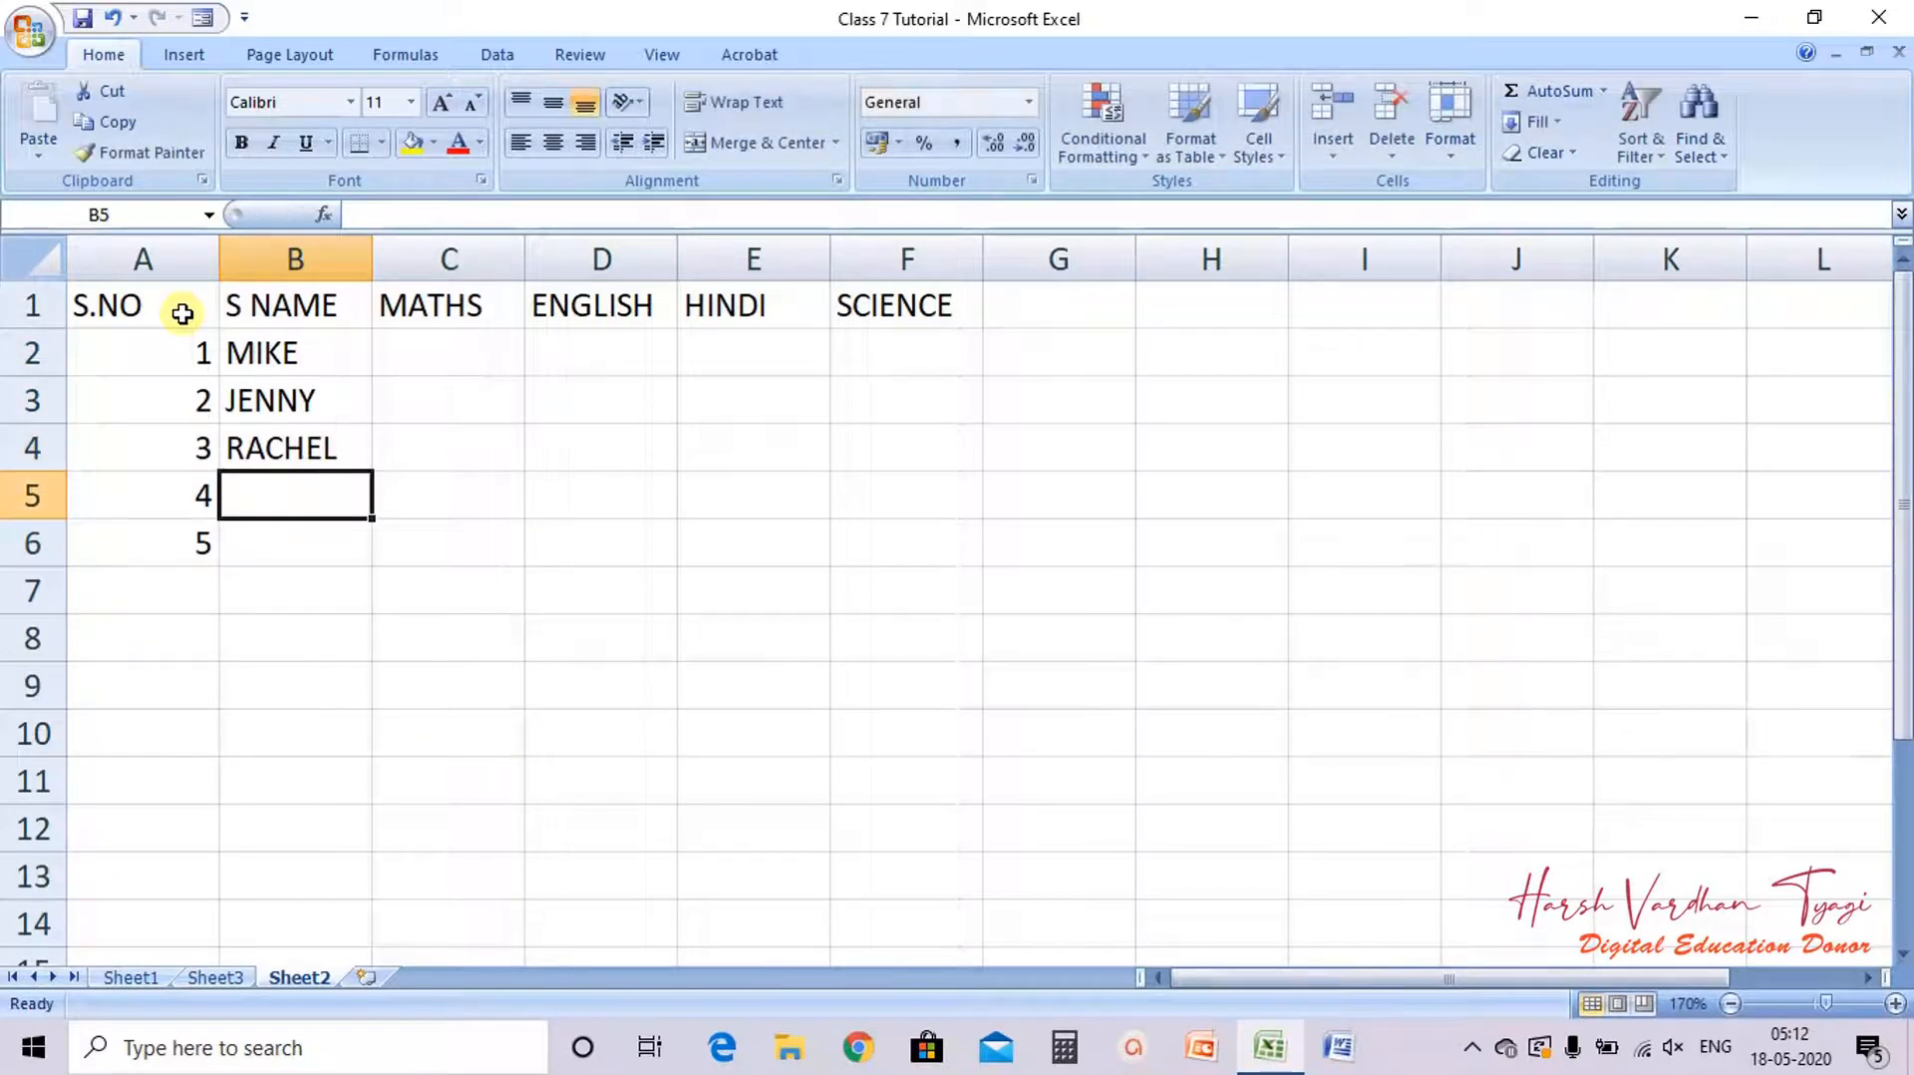
text(JOHN)
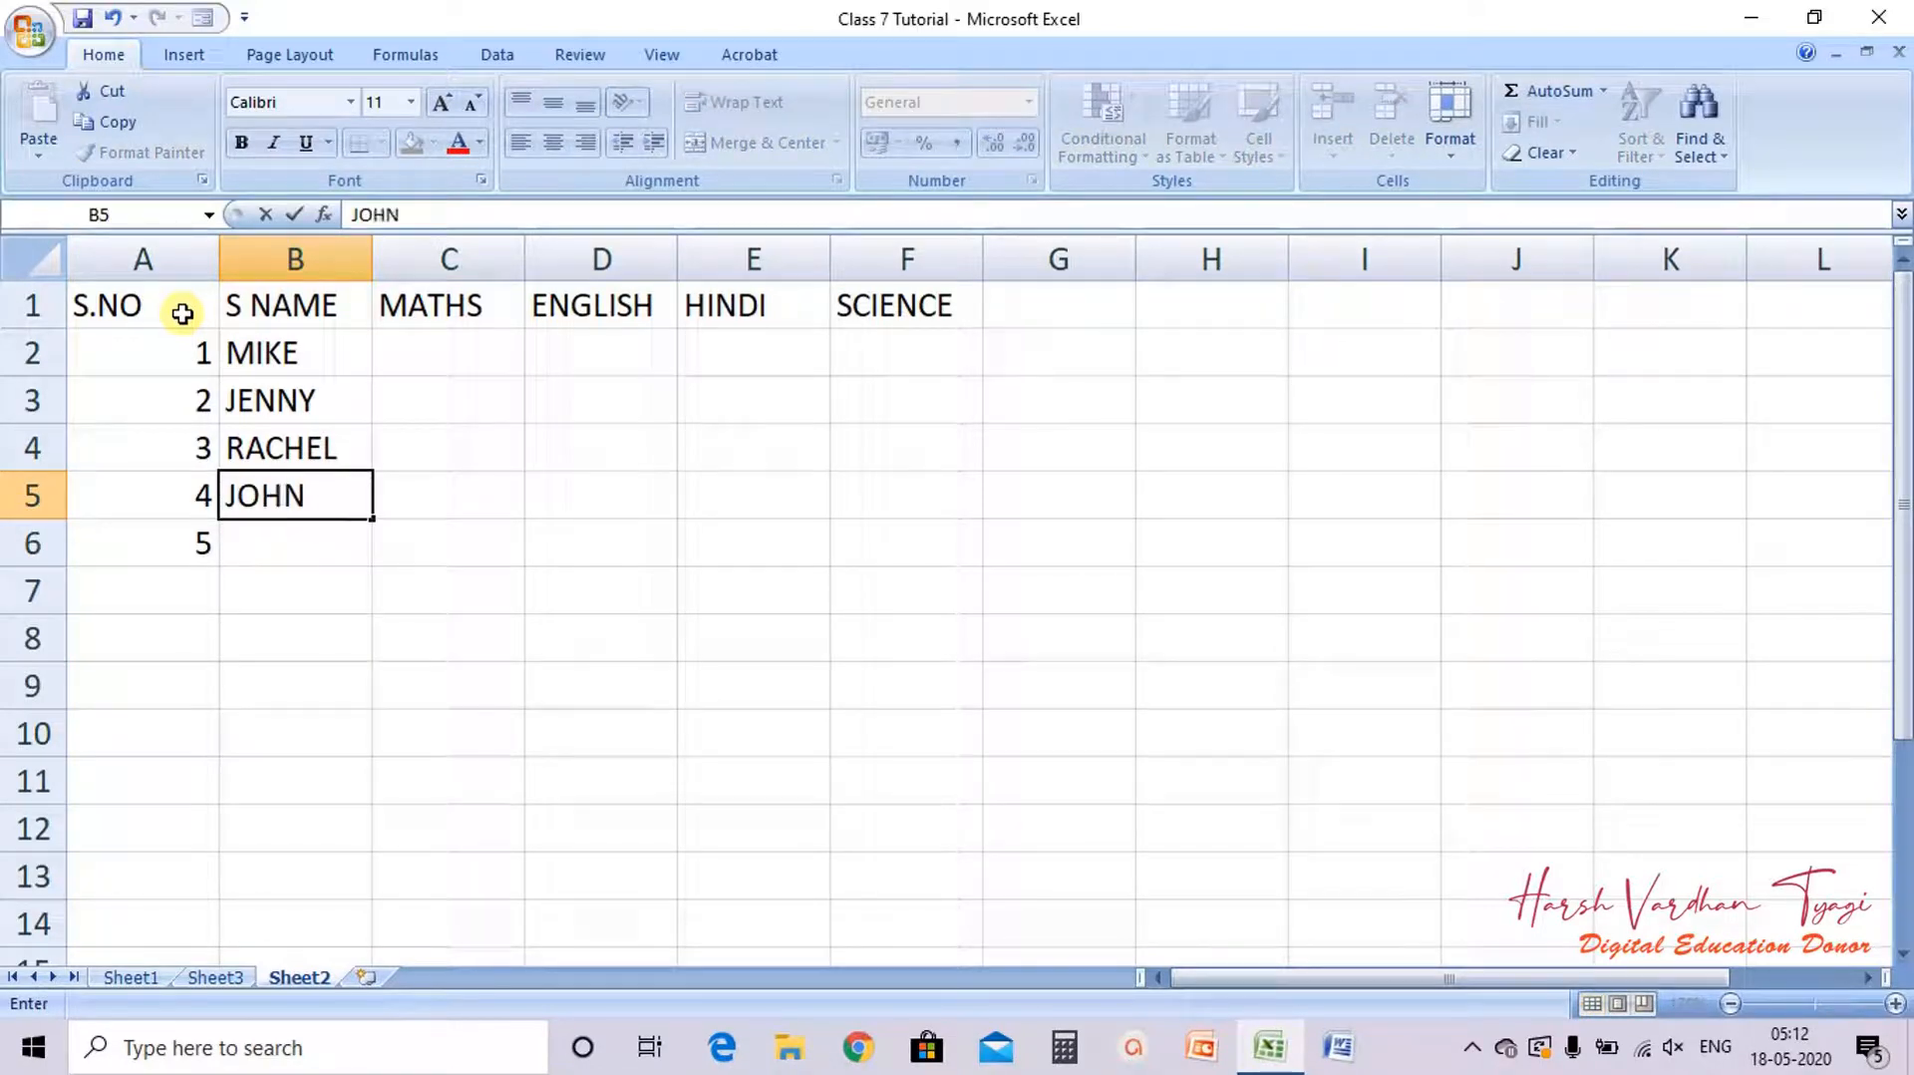
key(Return)
text(TOM)
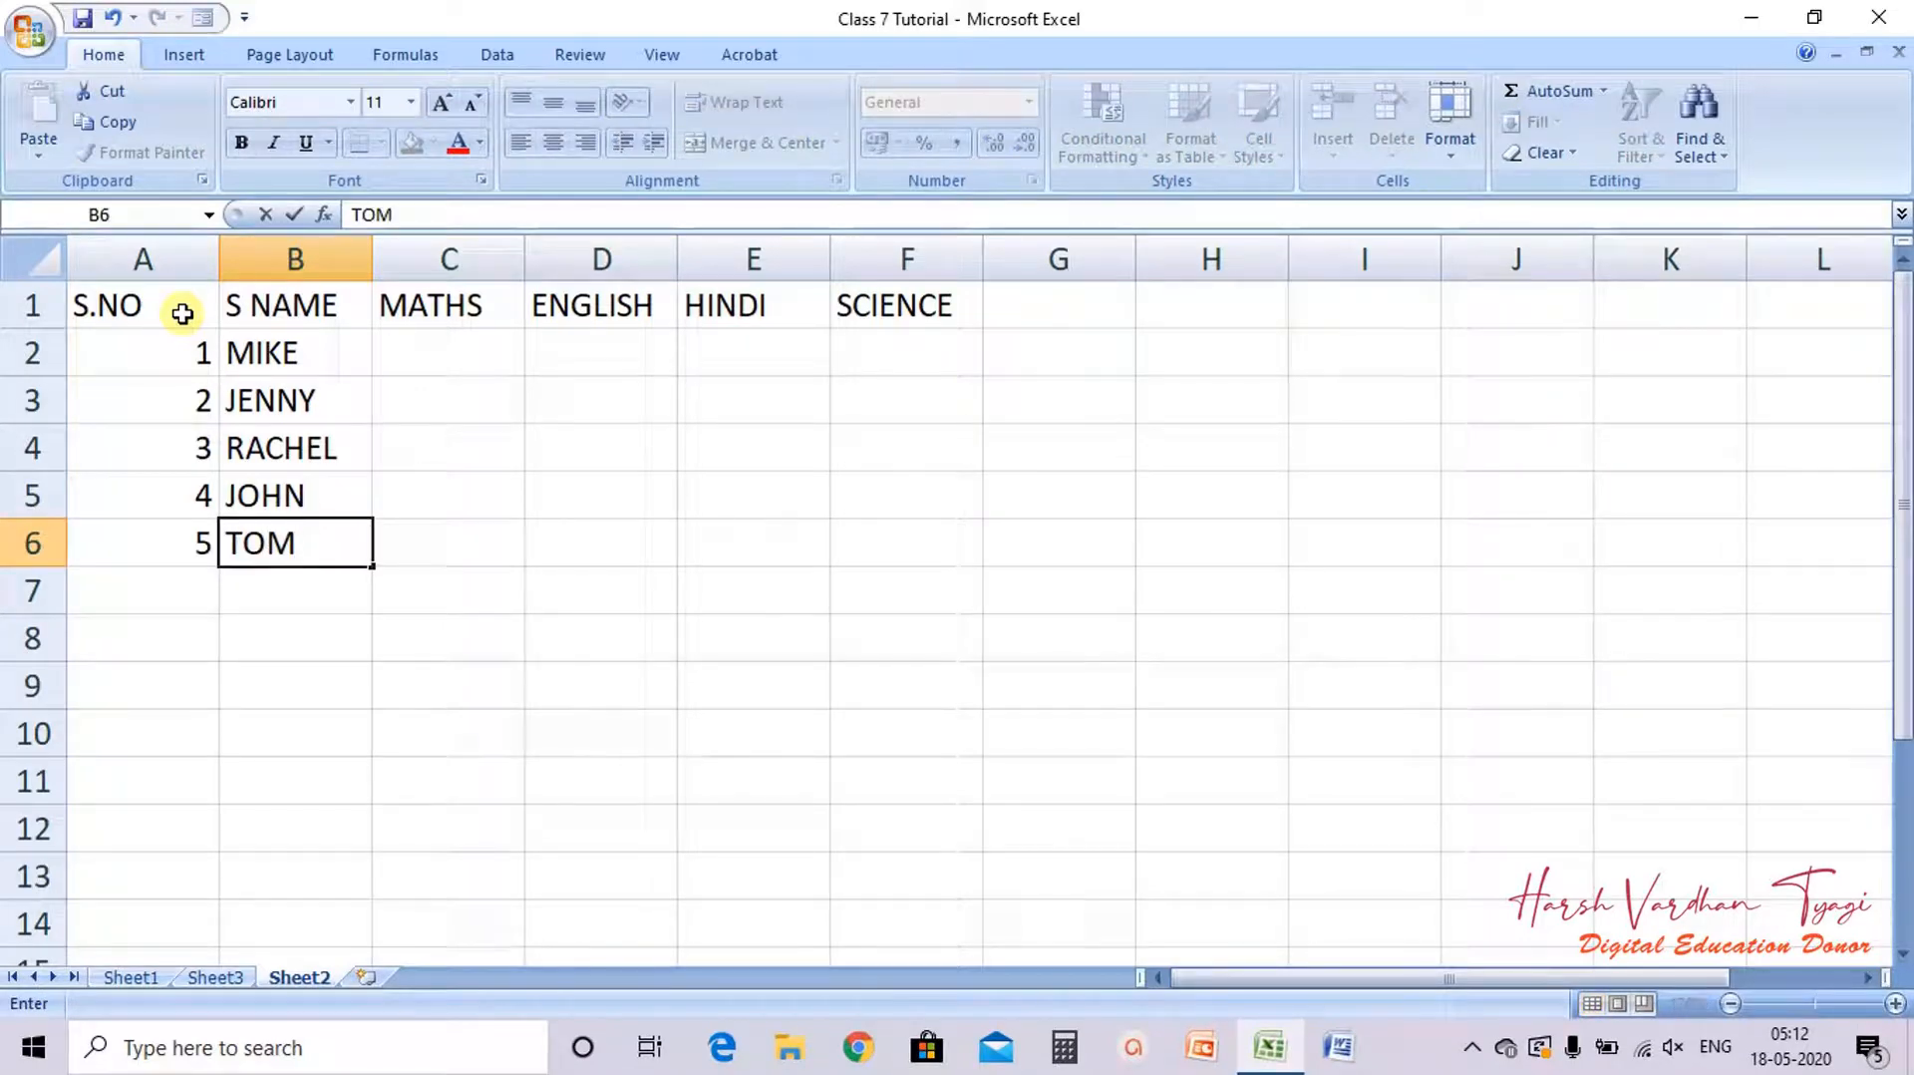
key(Tab)
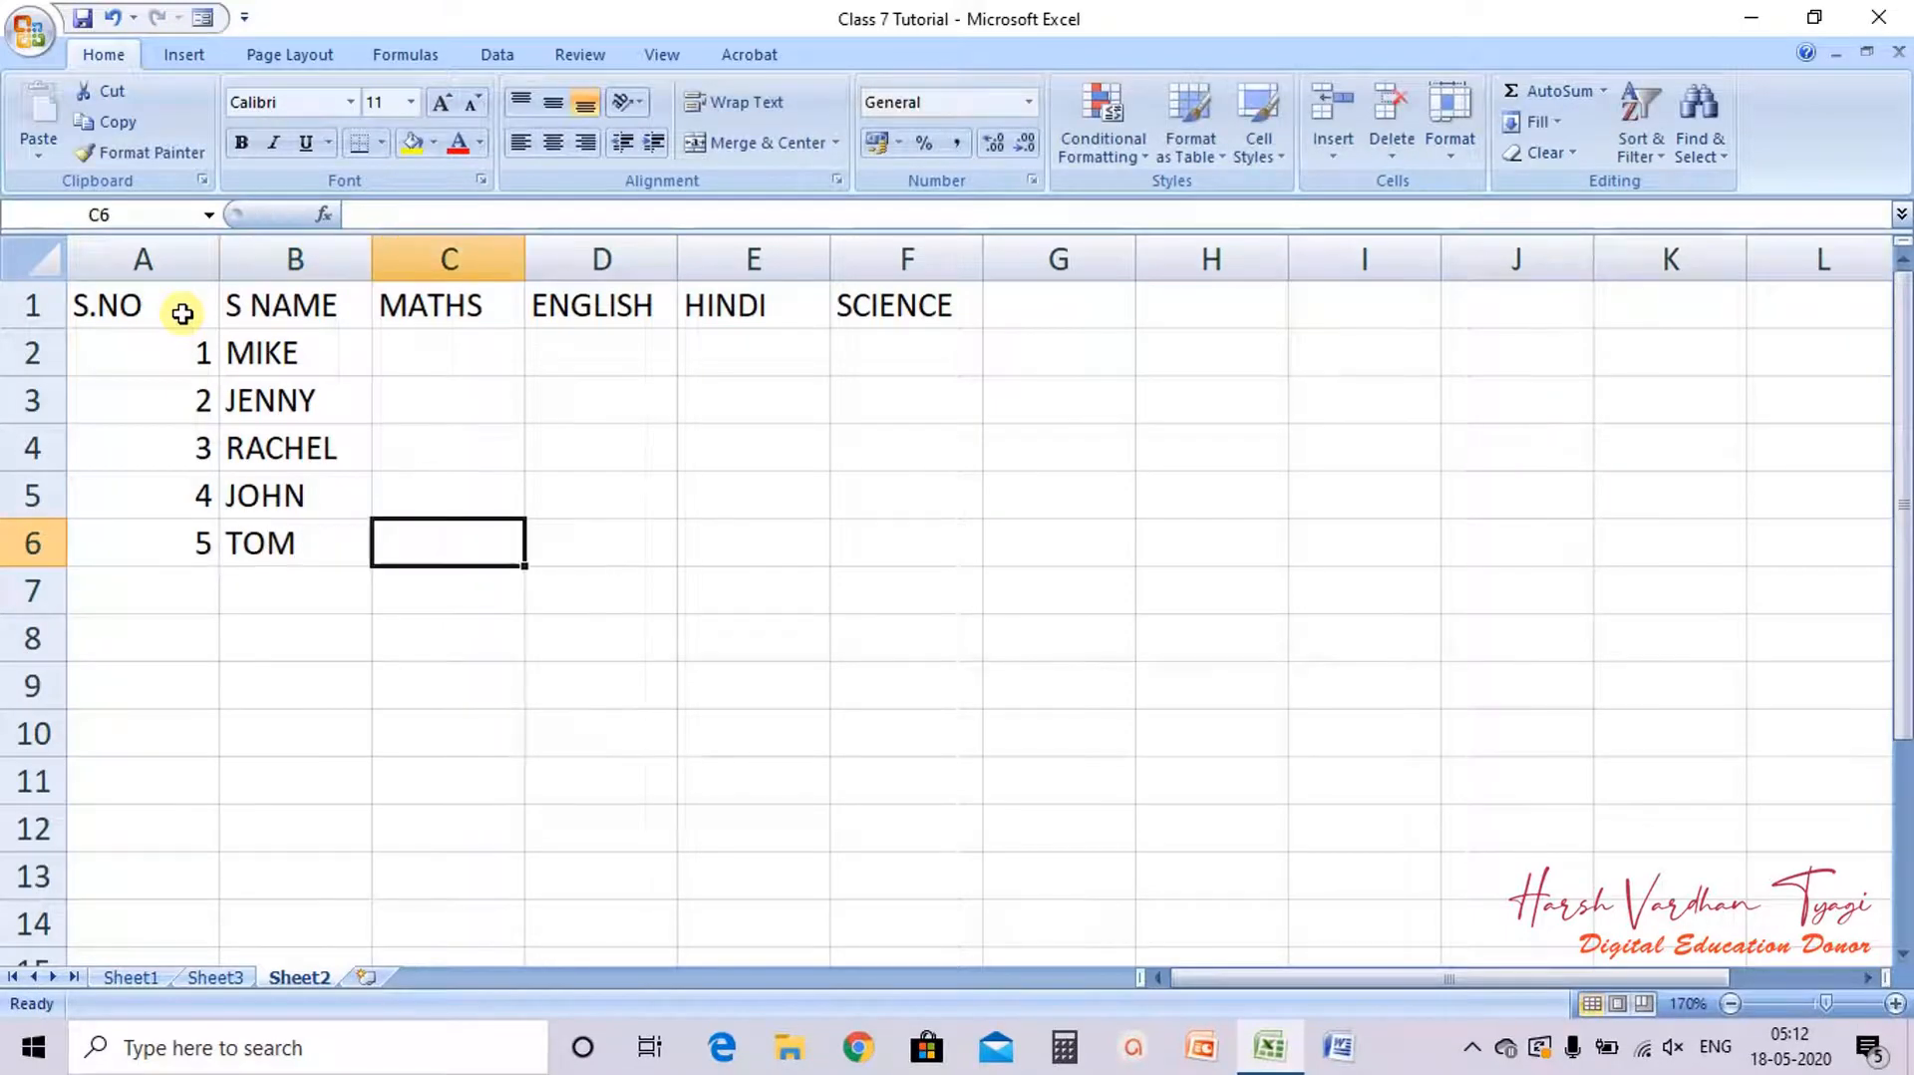
Step: Apply all borders to the table range A1:F6 and autofit column A's width
key(Up)
key(Up)
key(Up)
key(Up)
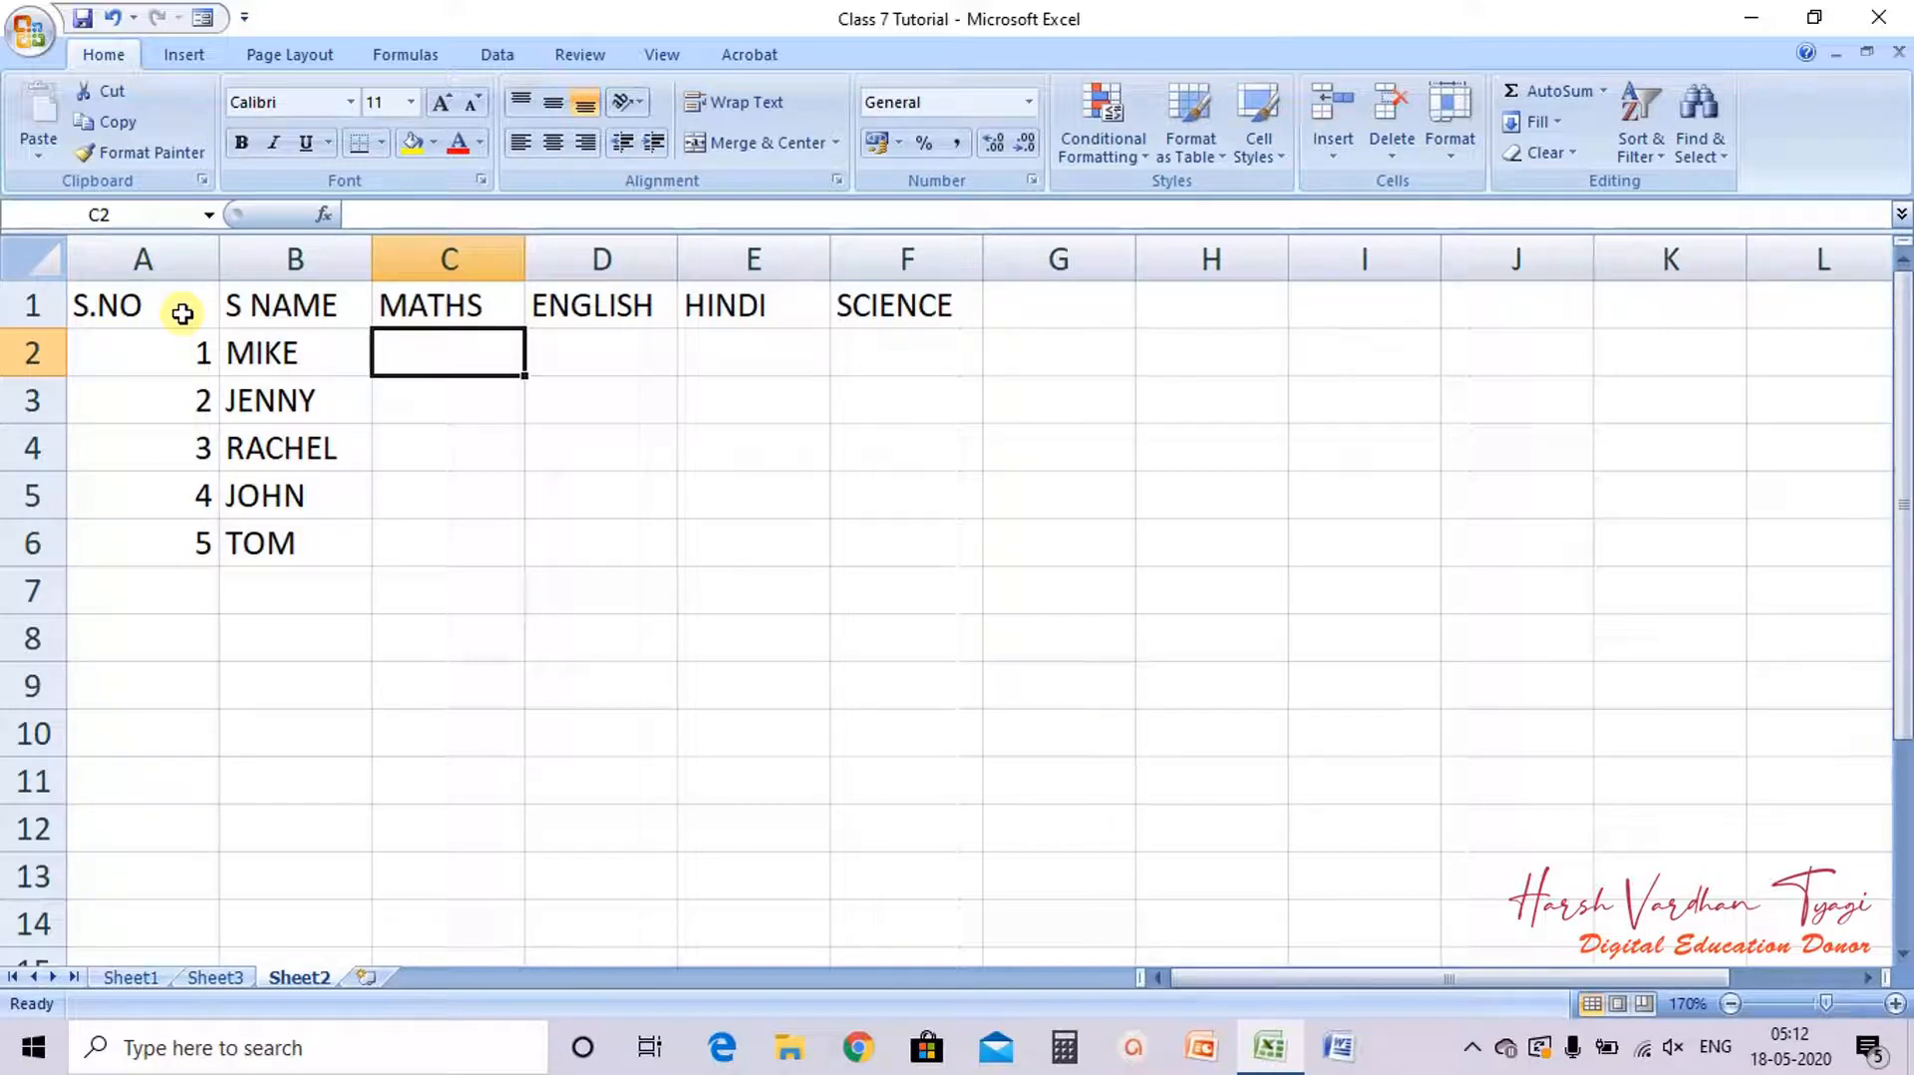
drag(163, 316, 957, 538)
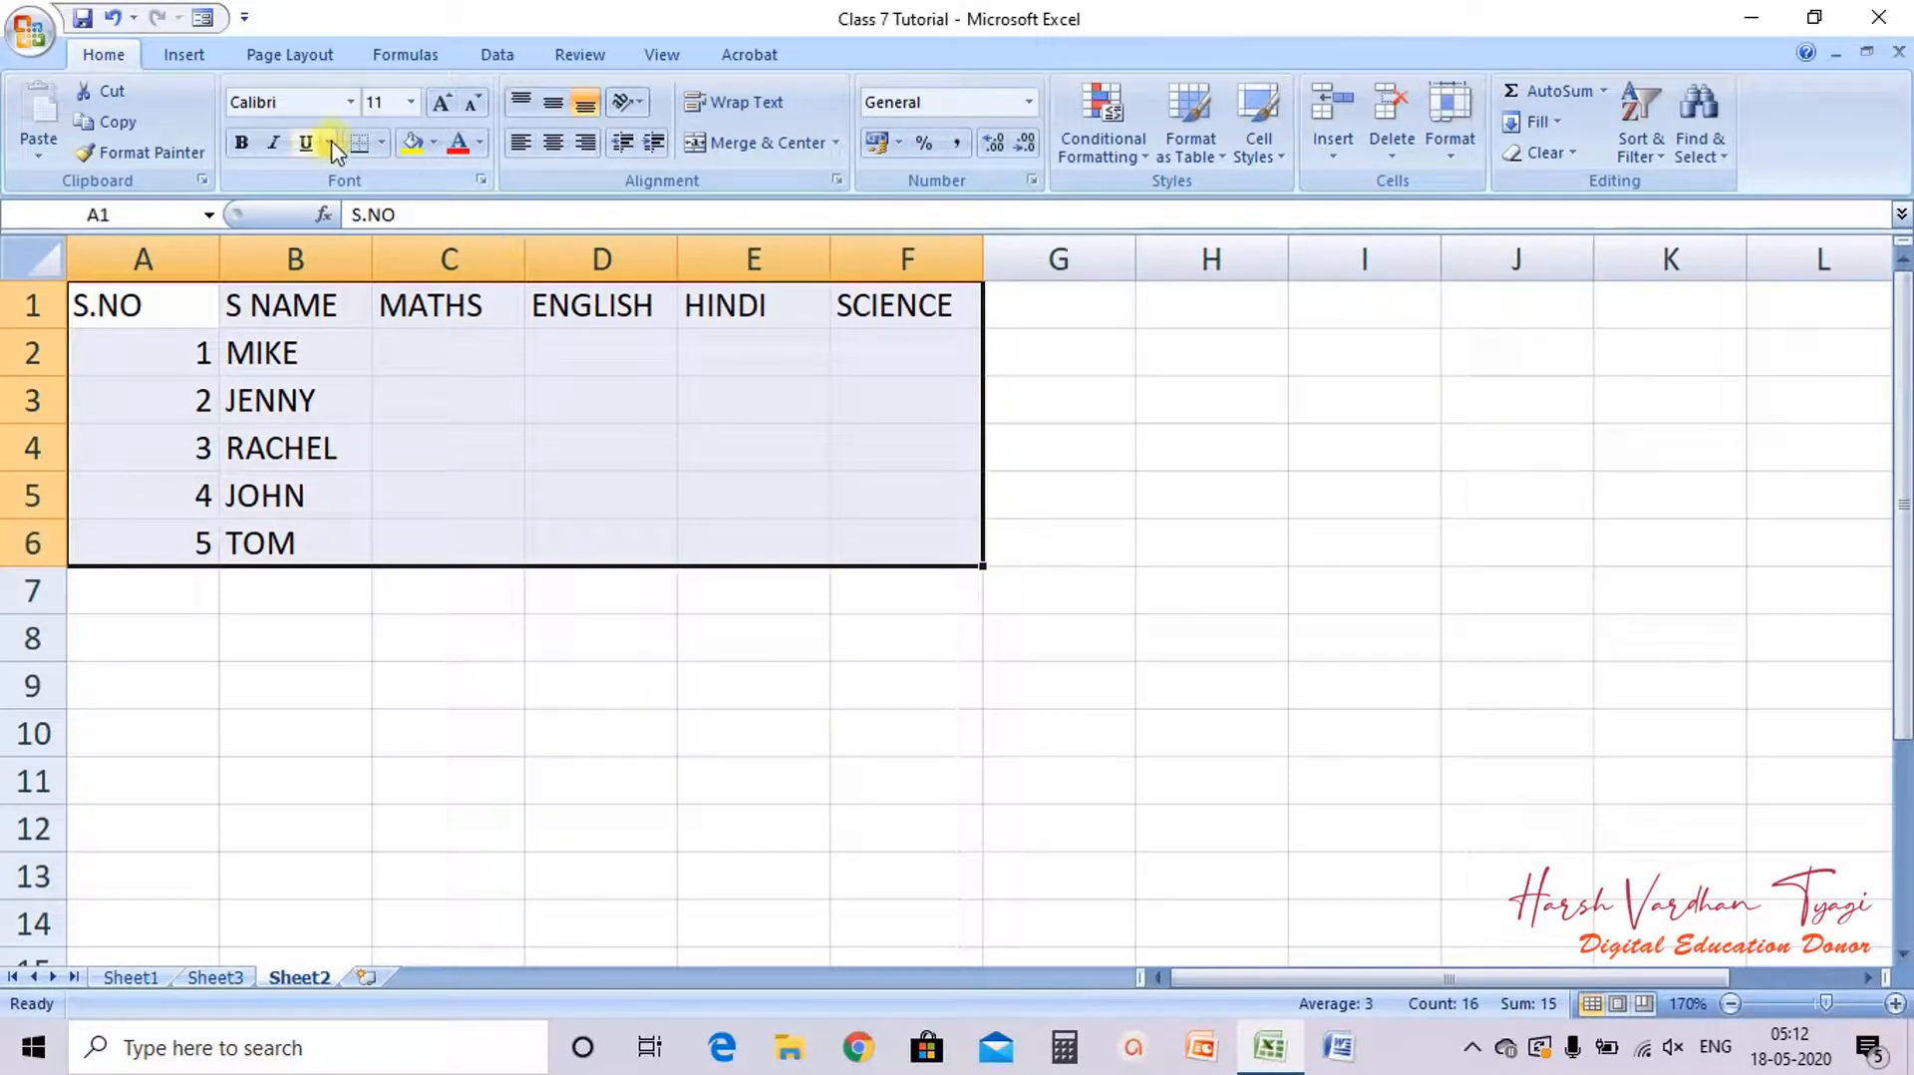
click(380, 147)
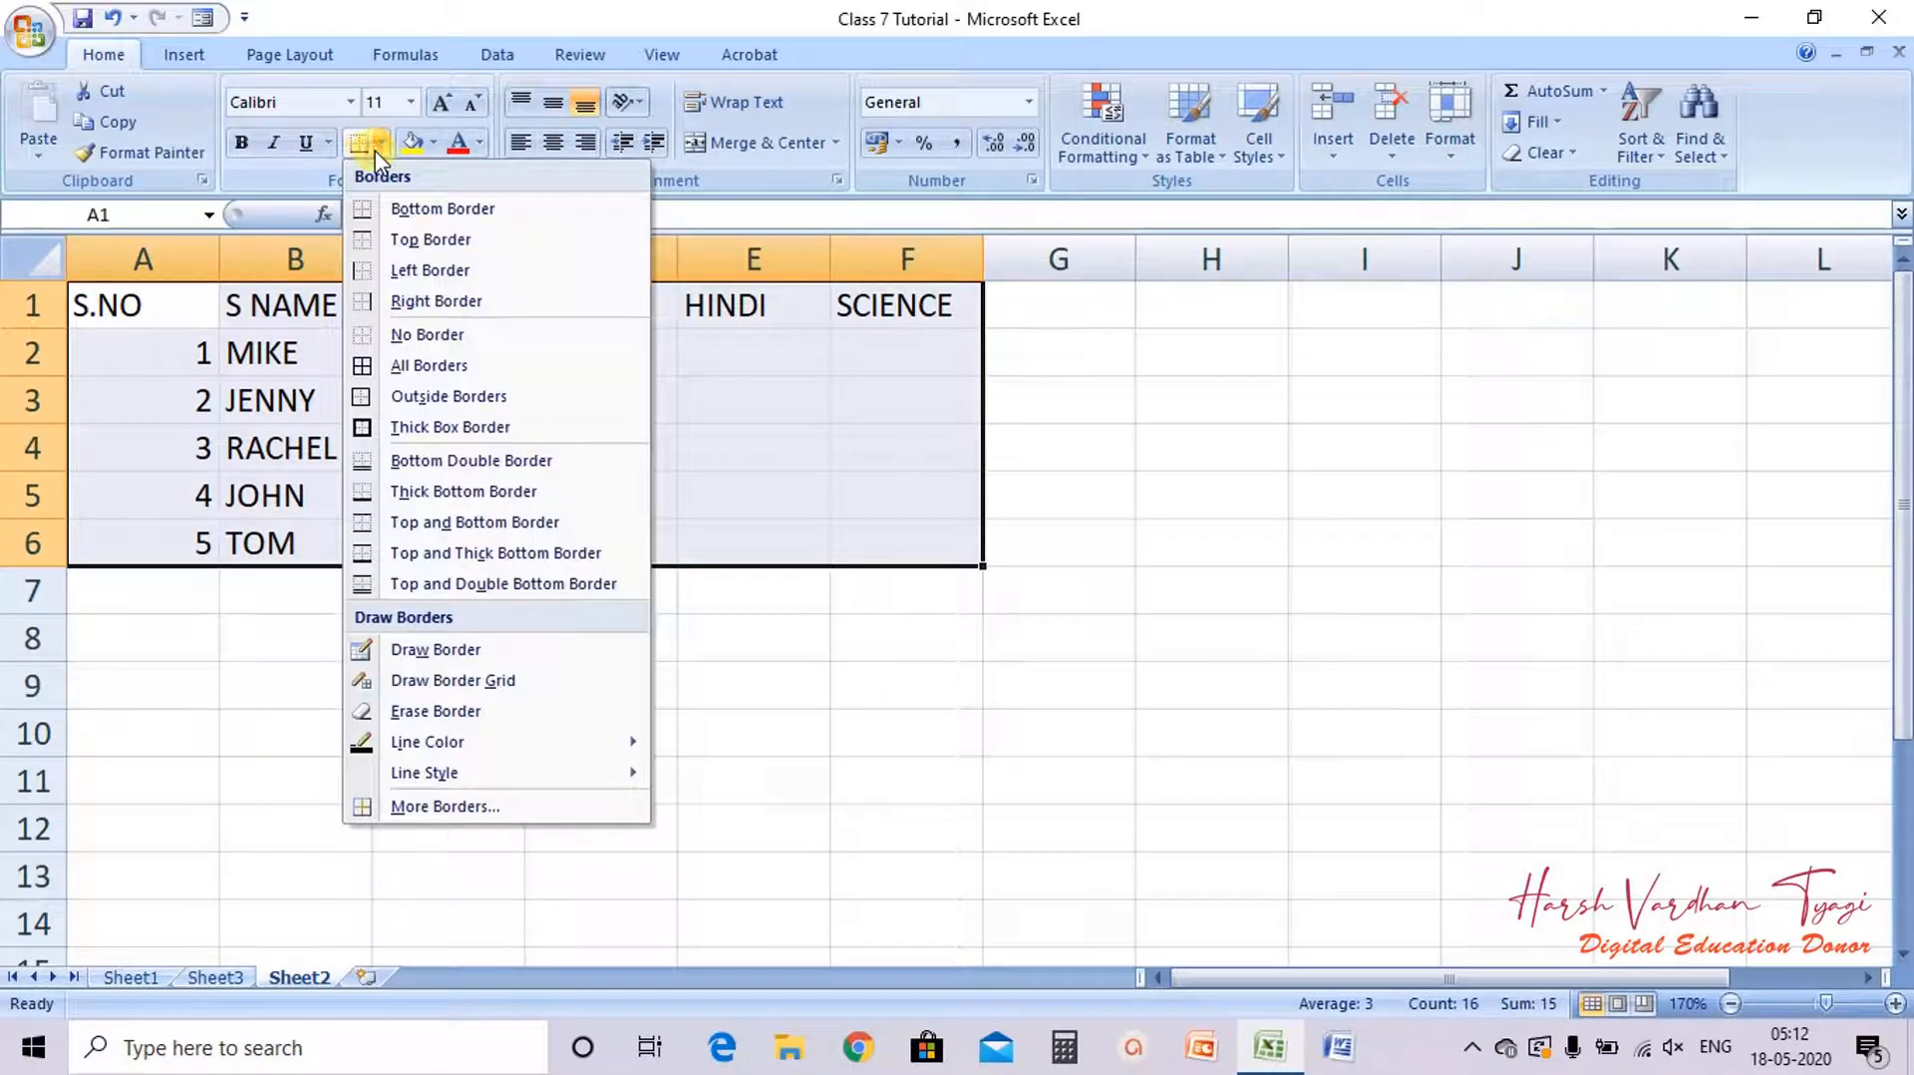
click(414, 365)
double_click(219, 260)
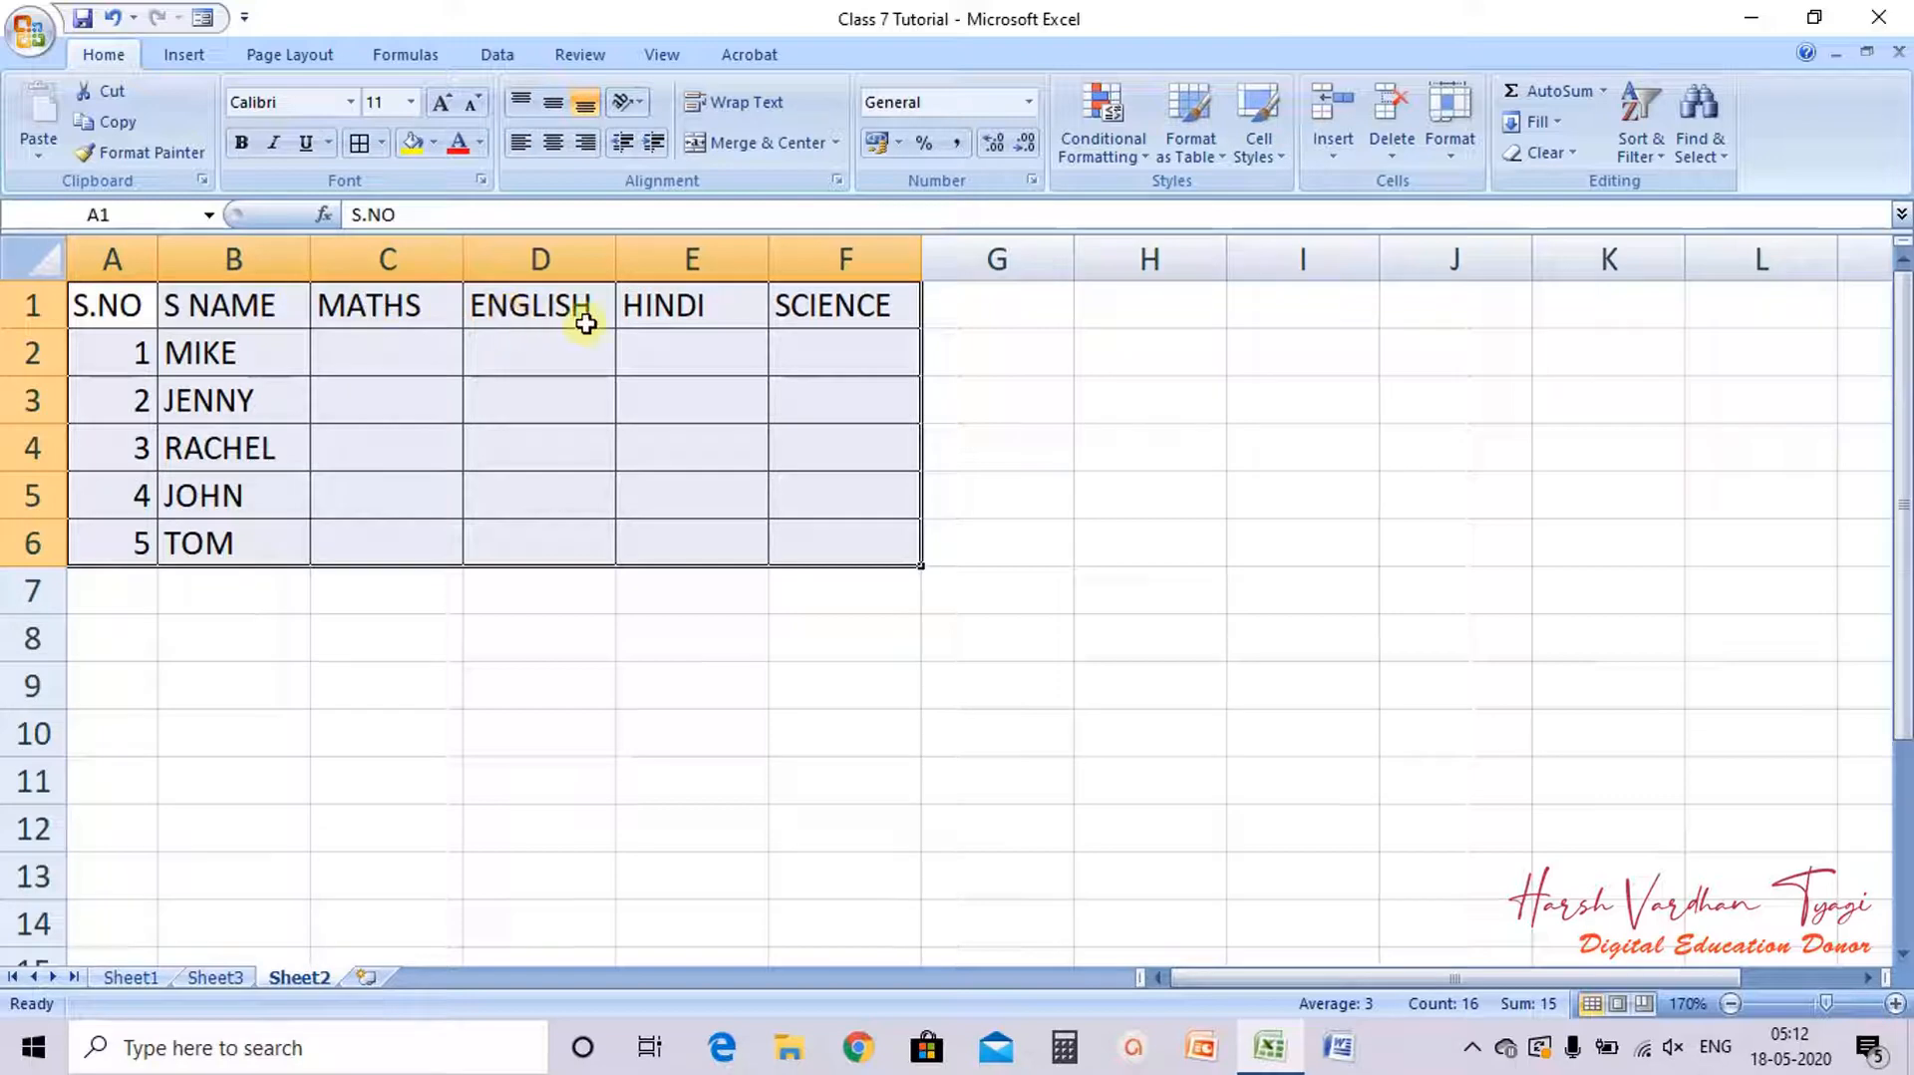
Step: Append (100) to the MATHS and ENGLISH headers, making them MATHS (100) and ENGLISH (100)
click(420, 295)
click(429, 214)
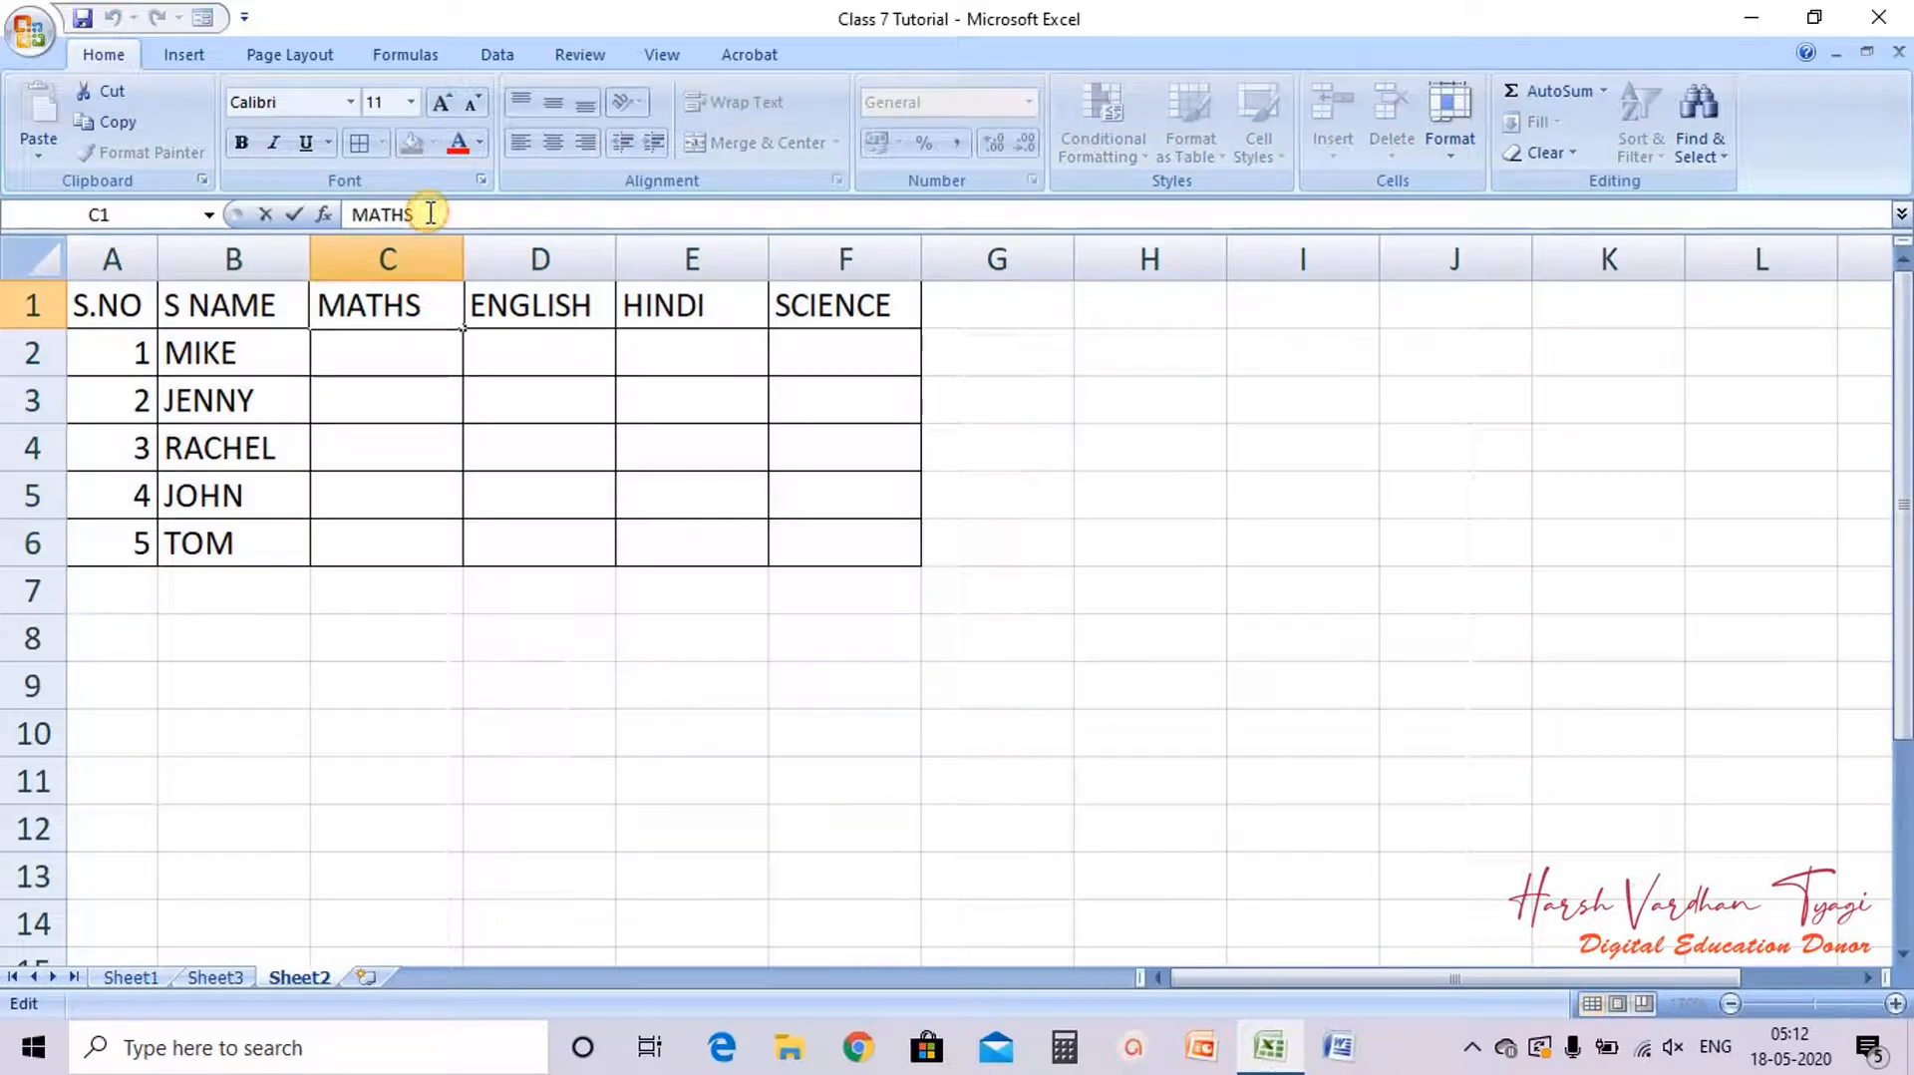
text((100)
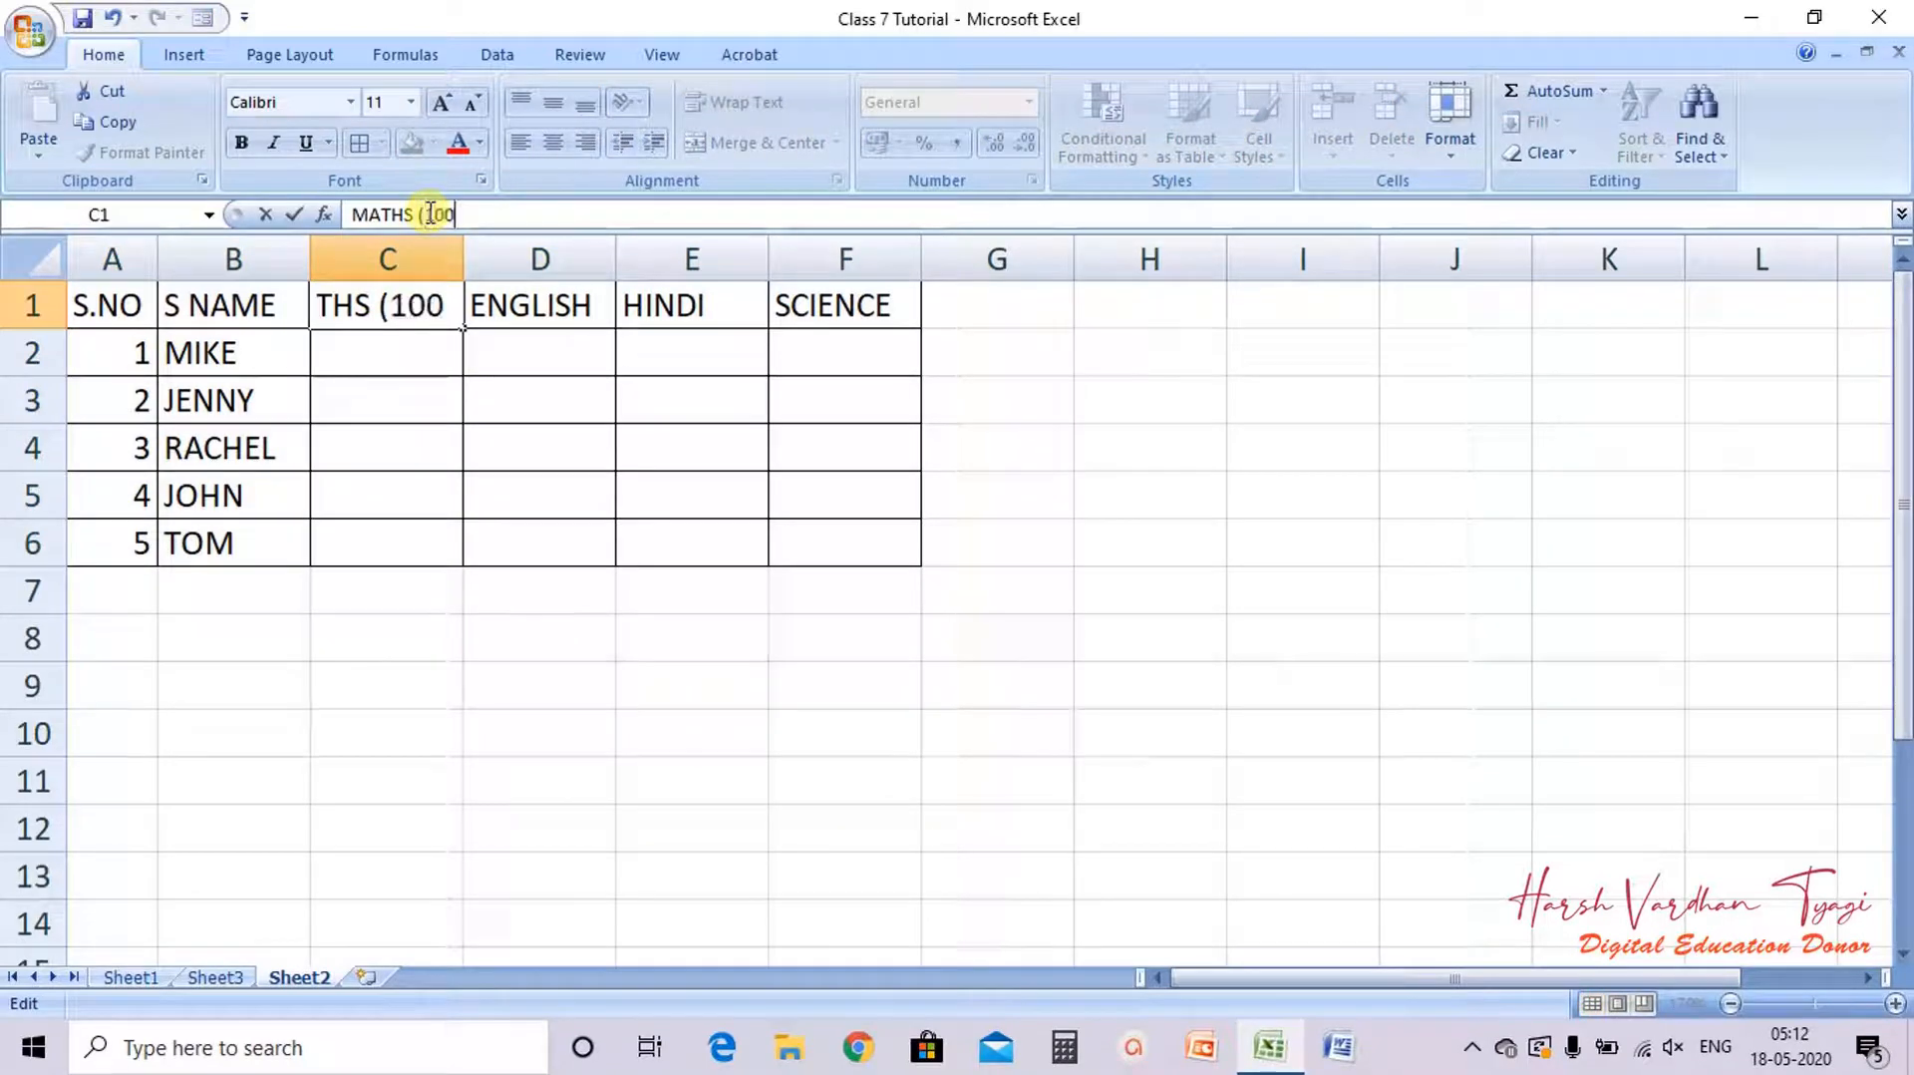
text())
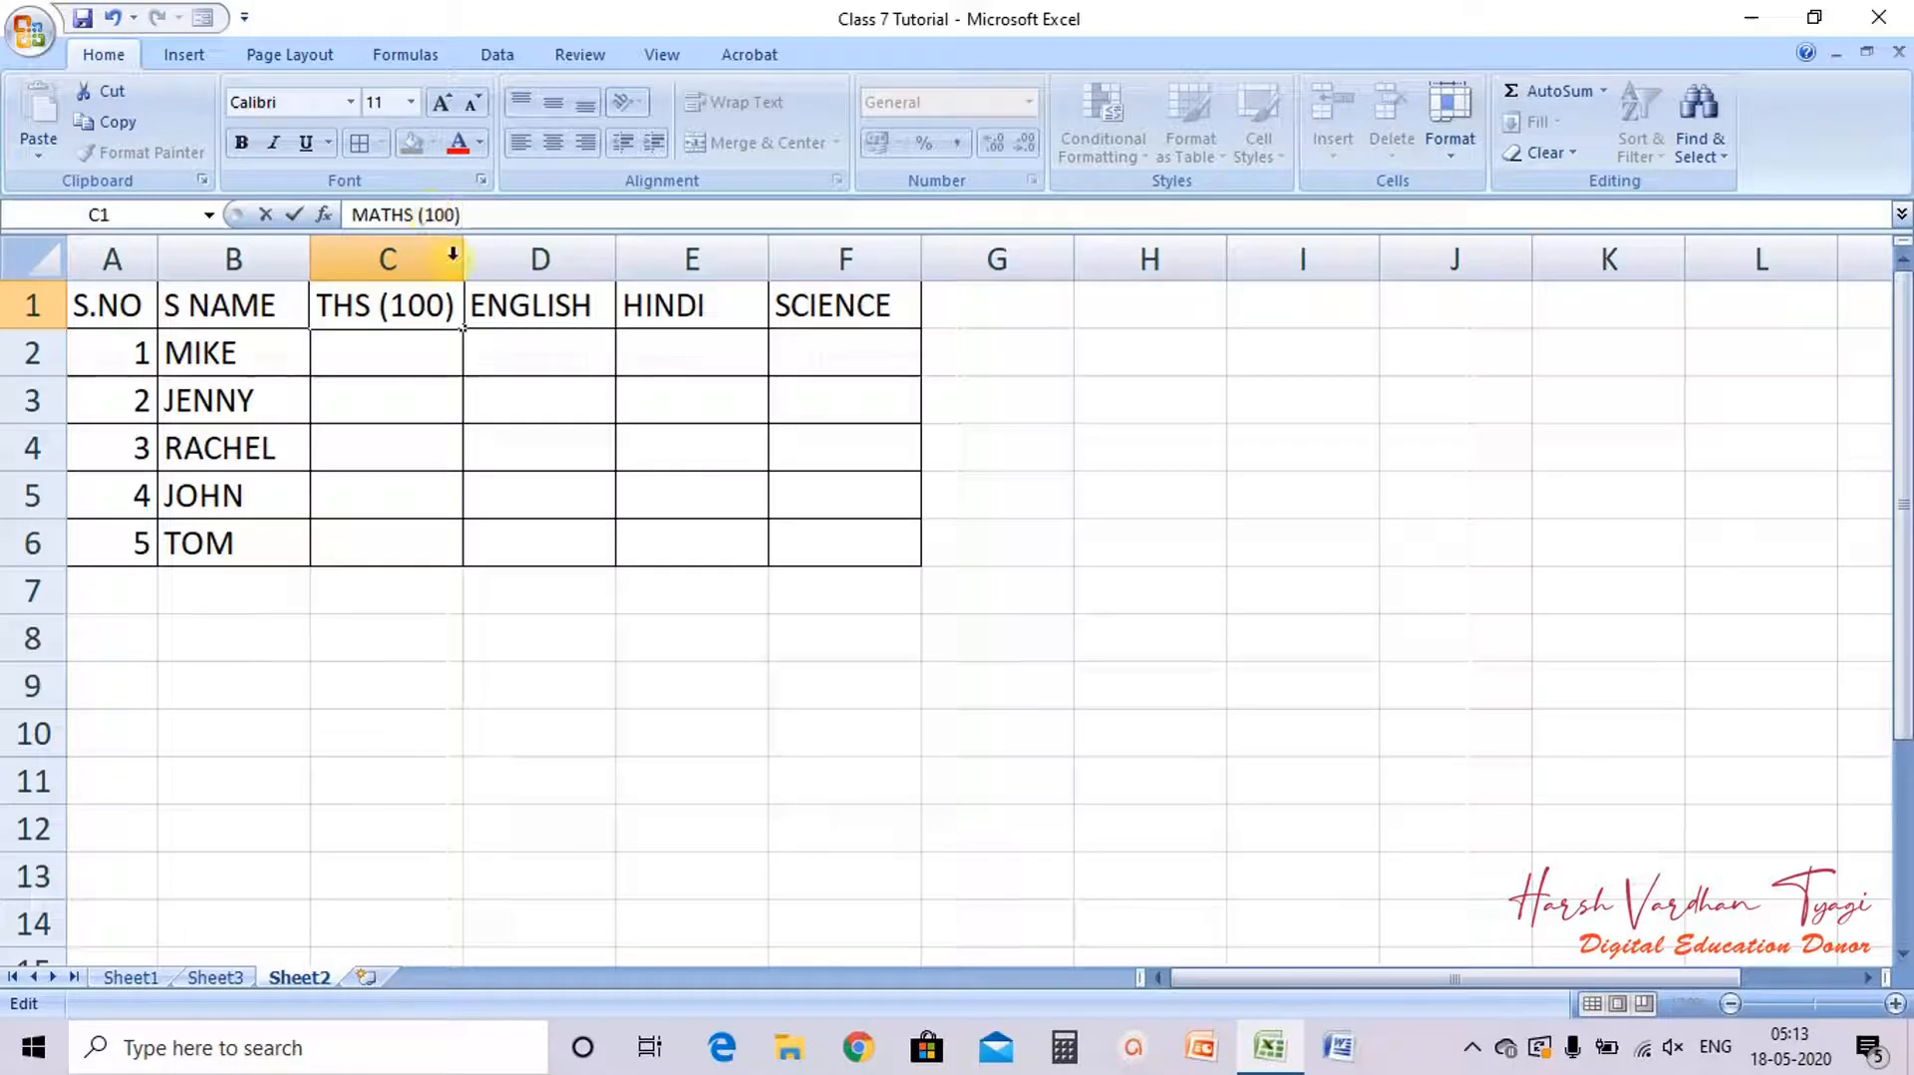
click(530, 309)
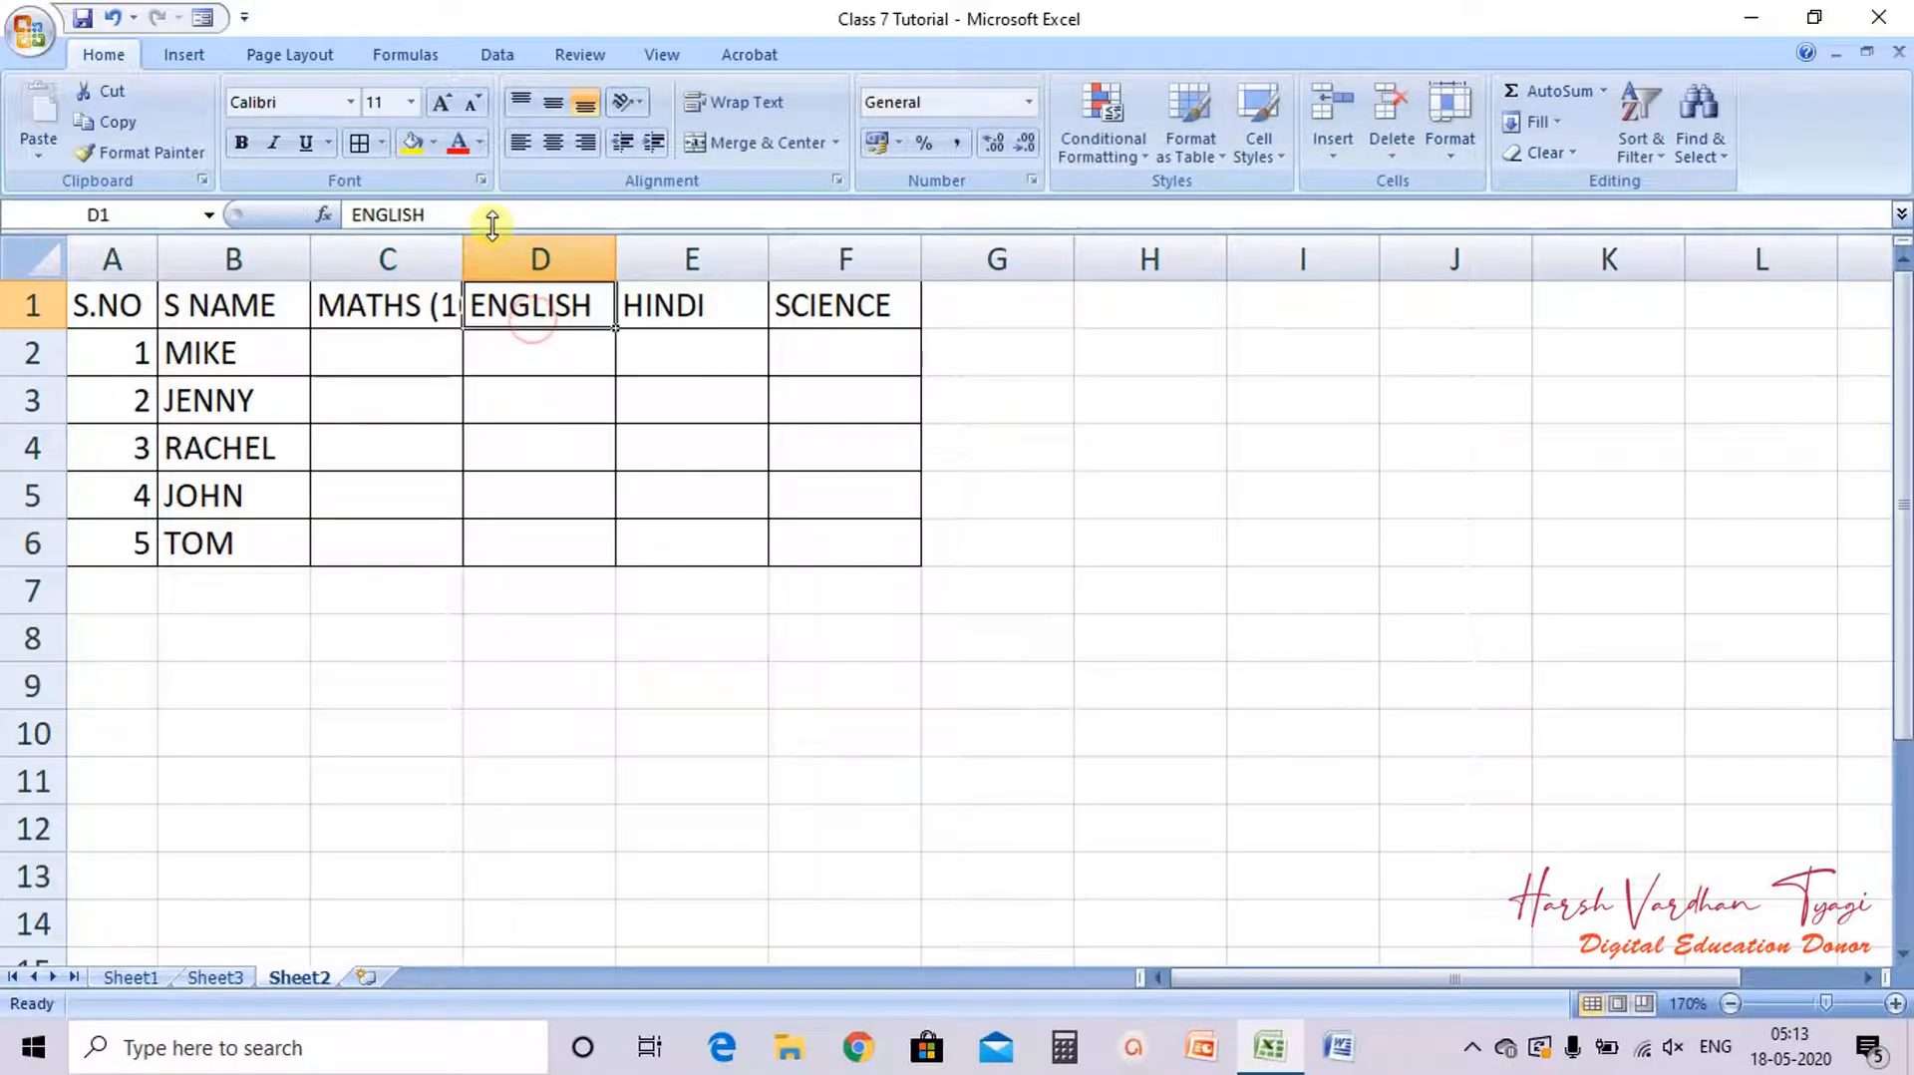
click(493, 222)
text(()
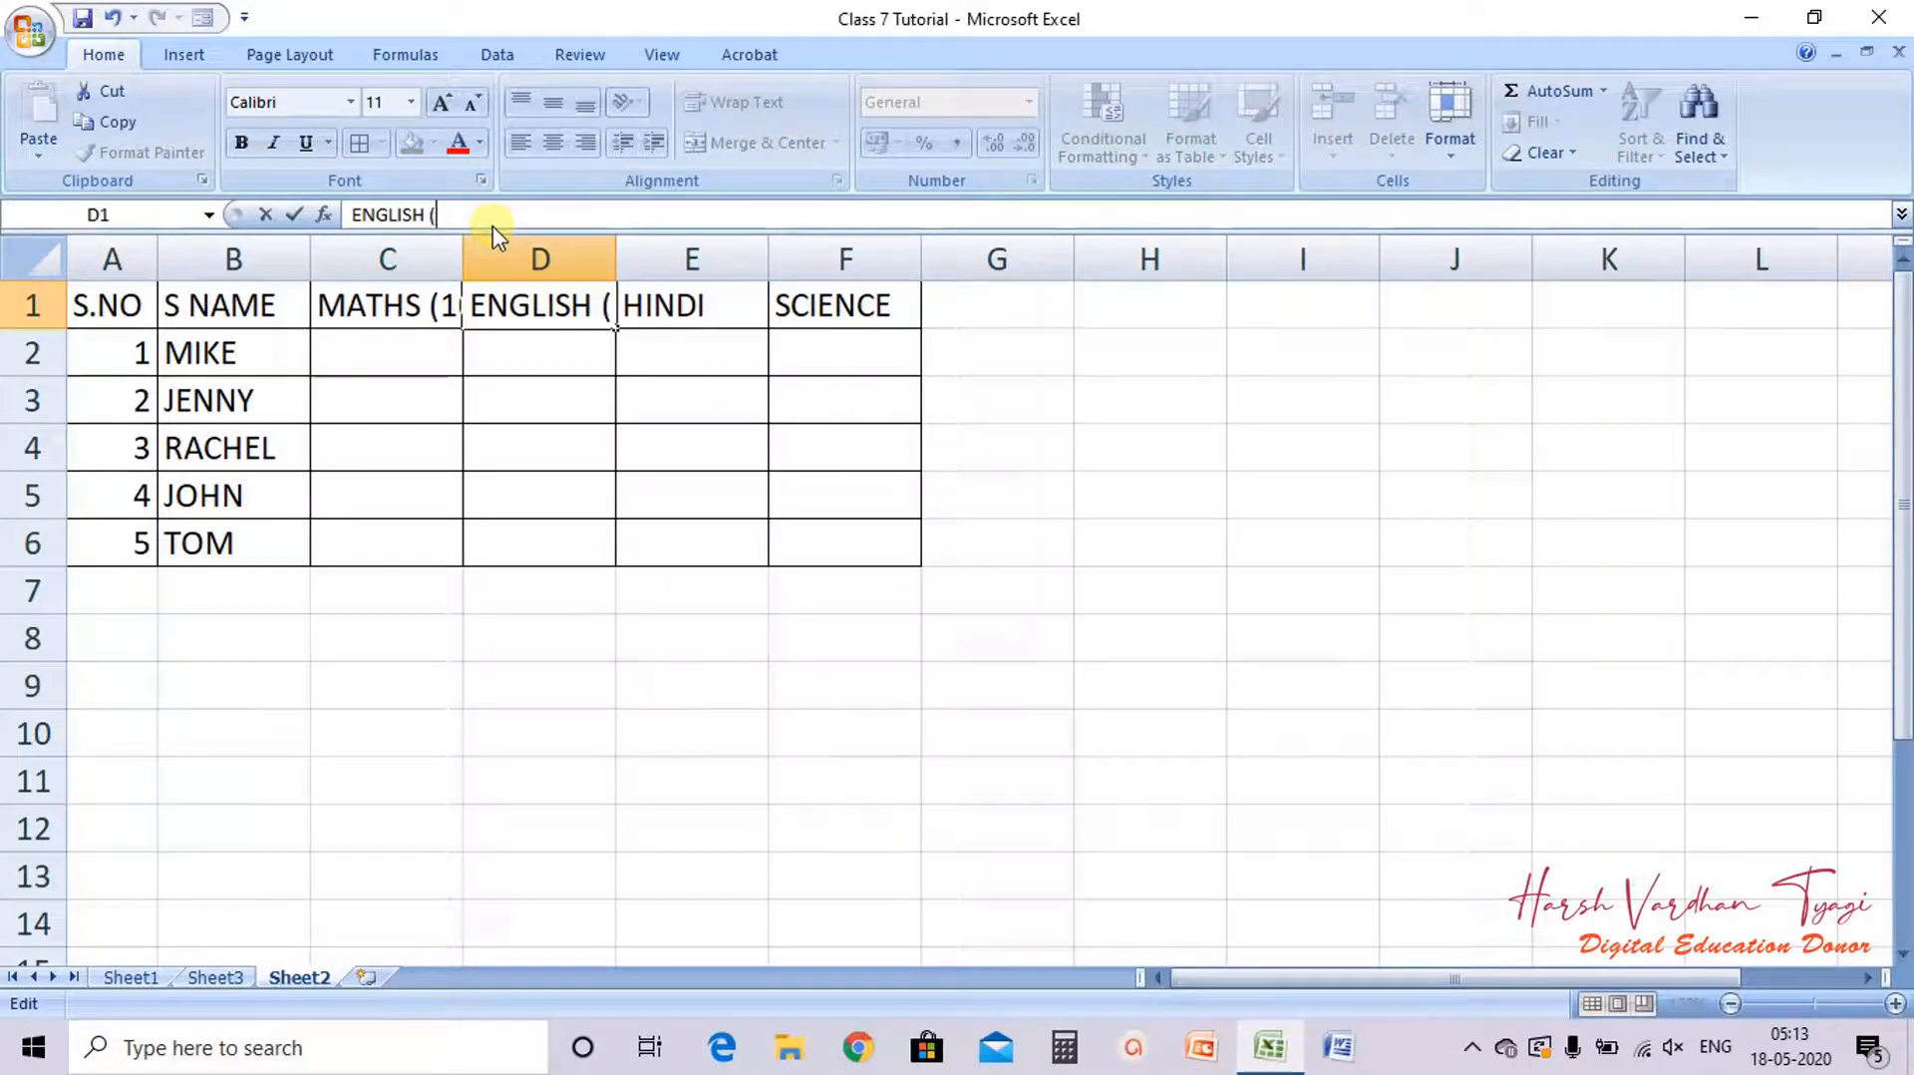
text(100))
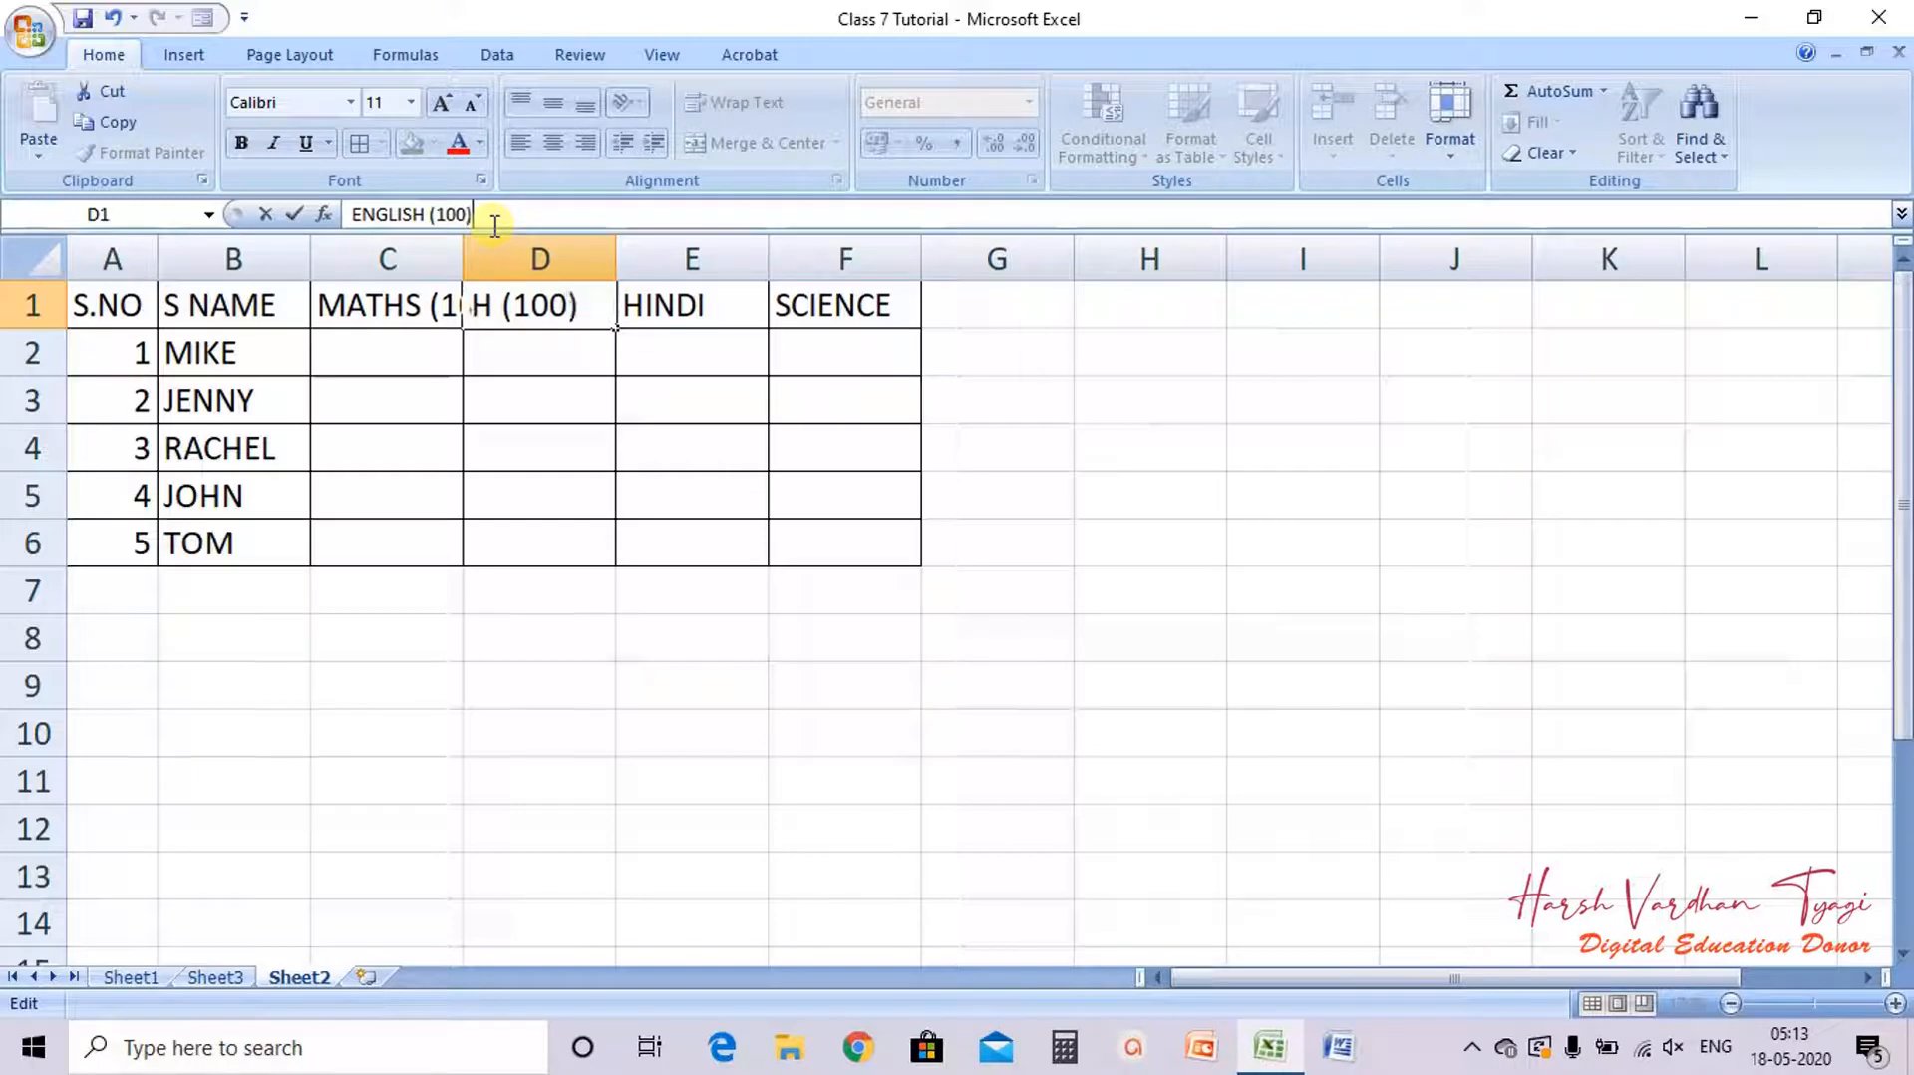
Step: Append (100) to the HINDI and SCIENCE headers, making them HINDI (100) and SCIENCE (100)
click(555, 217)
text((1)
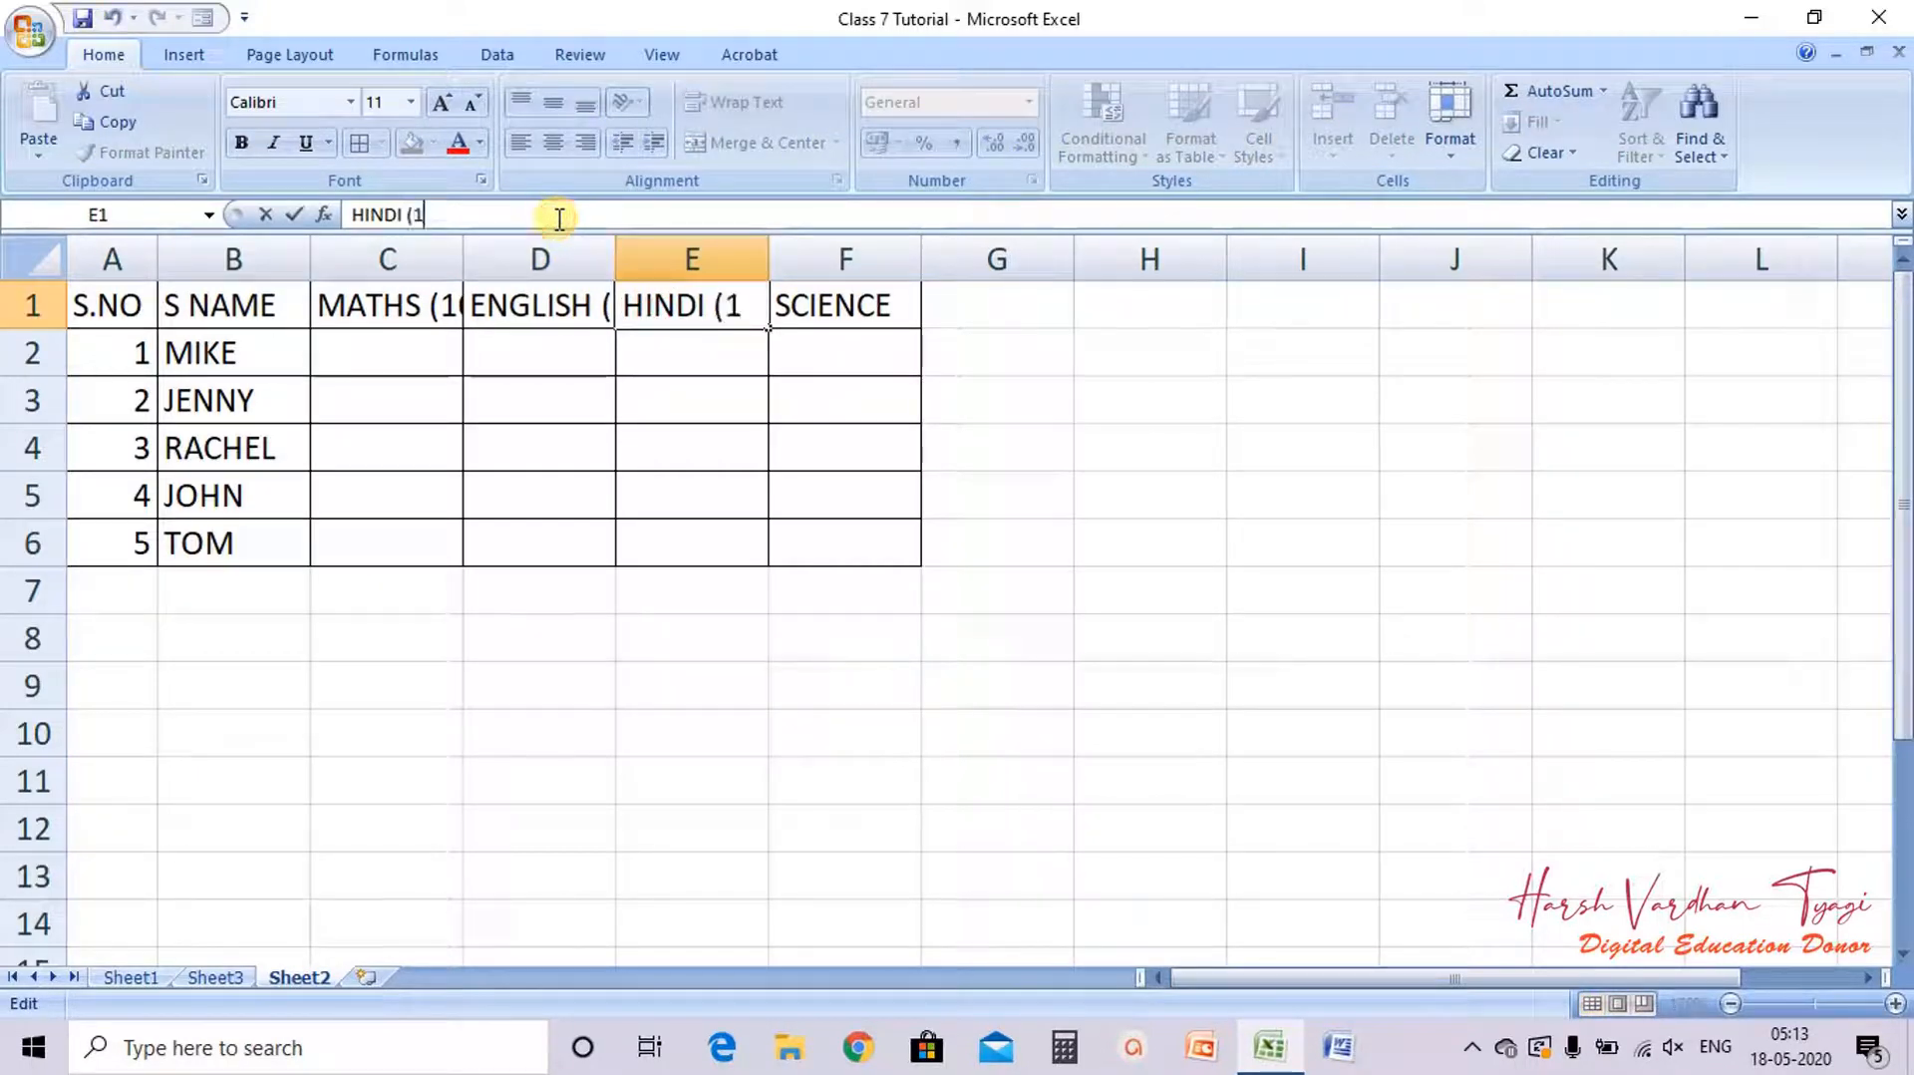
text(00))
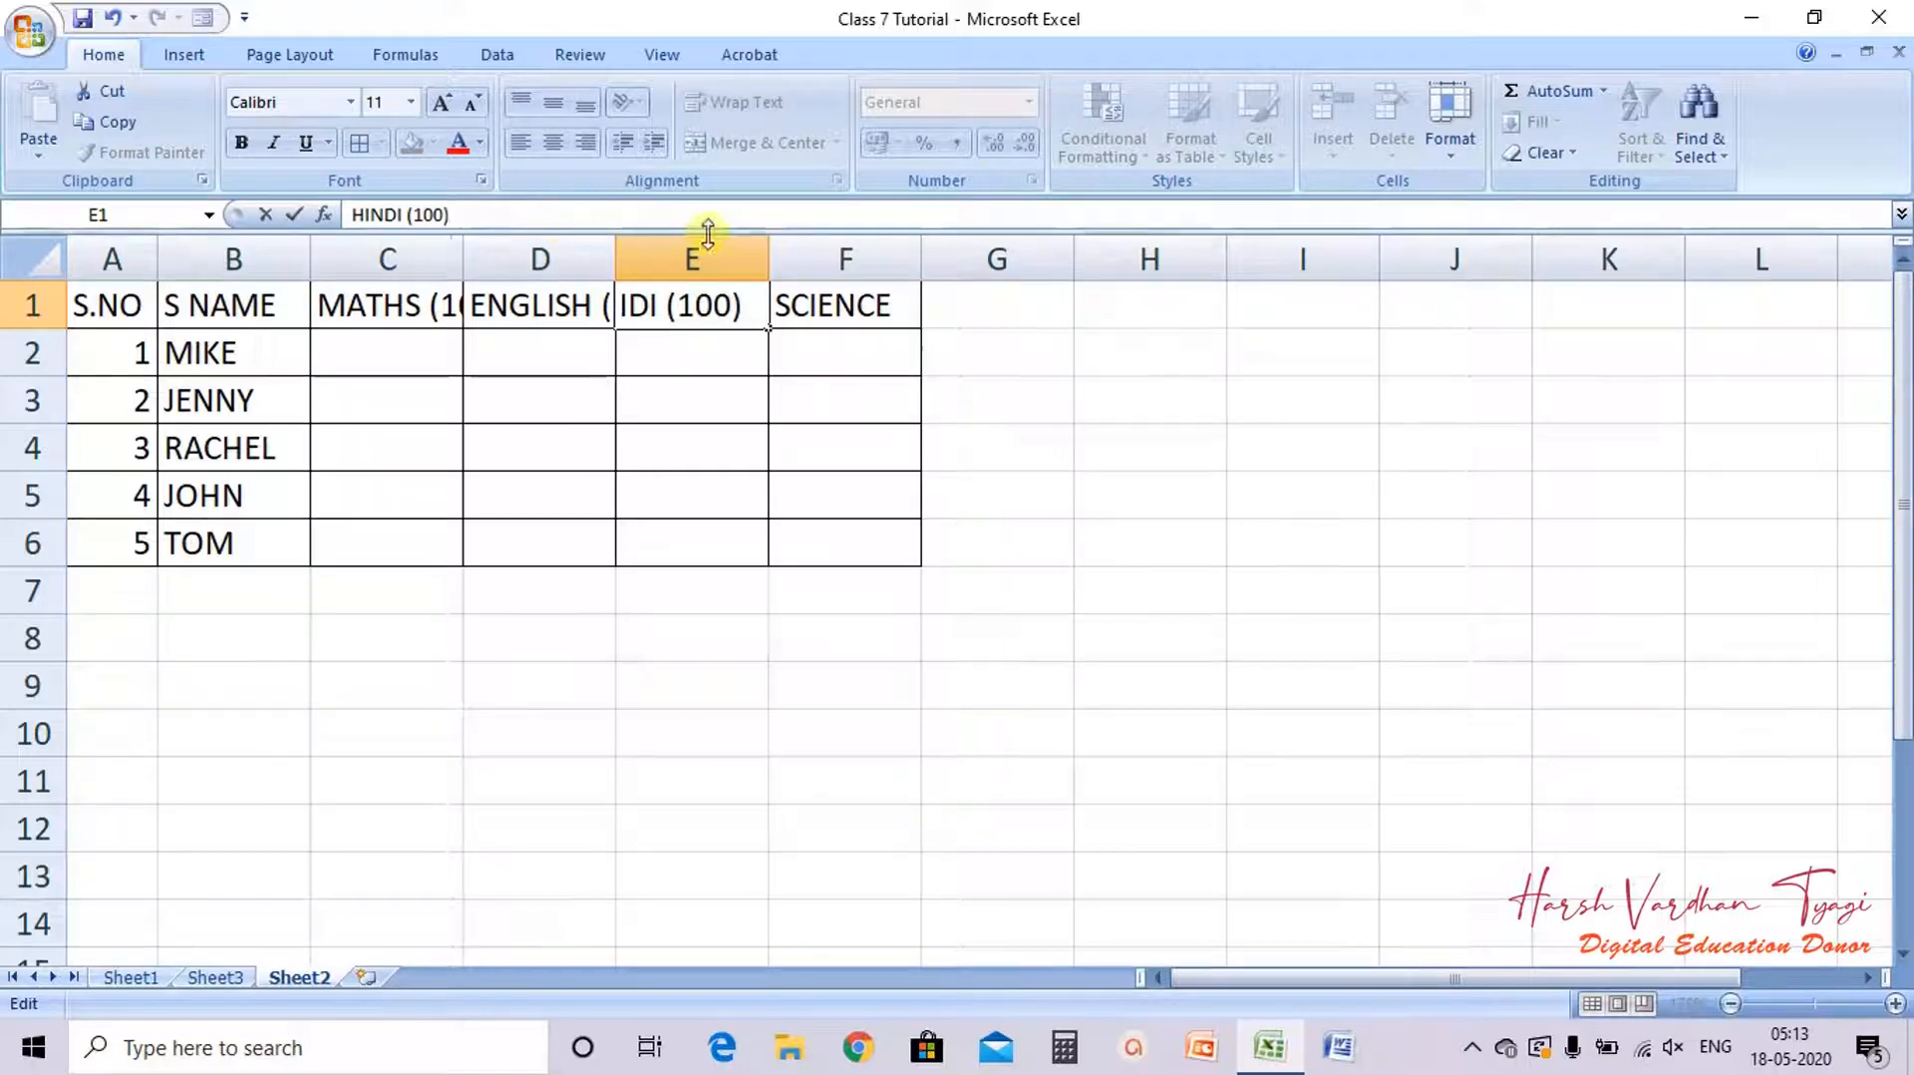
click(803, 308)
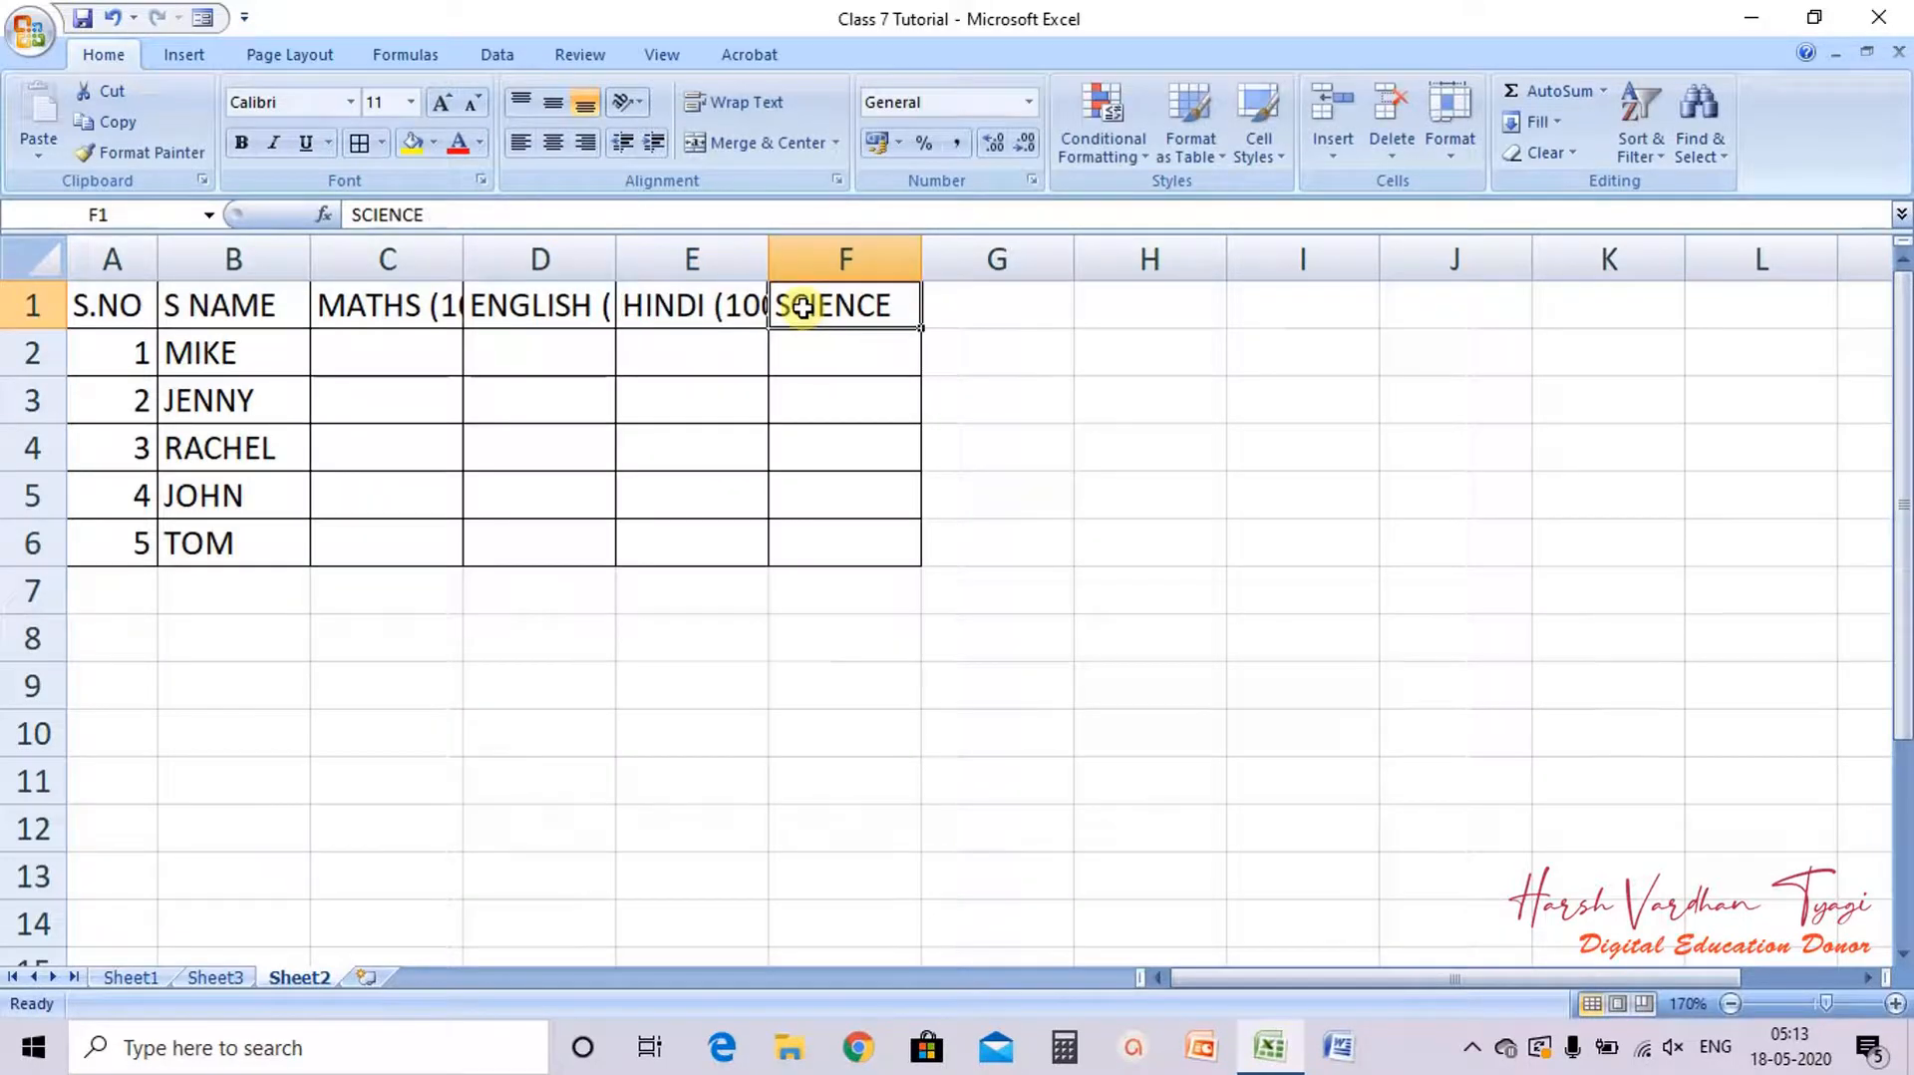
click(593, 215)
text((1)
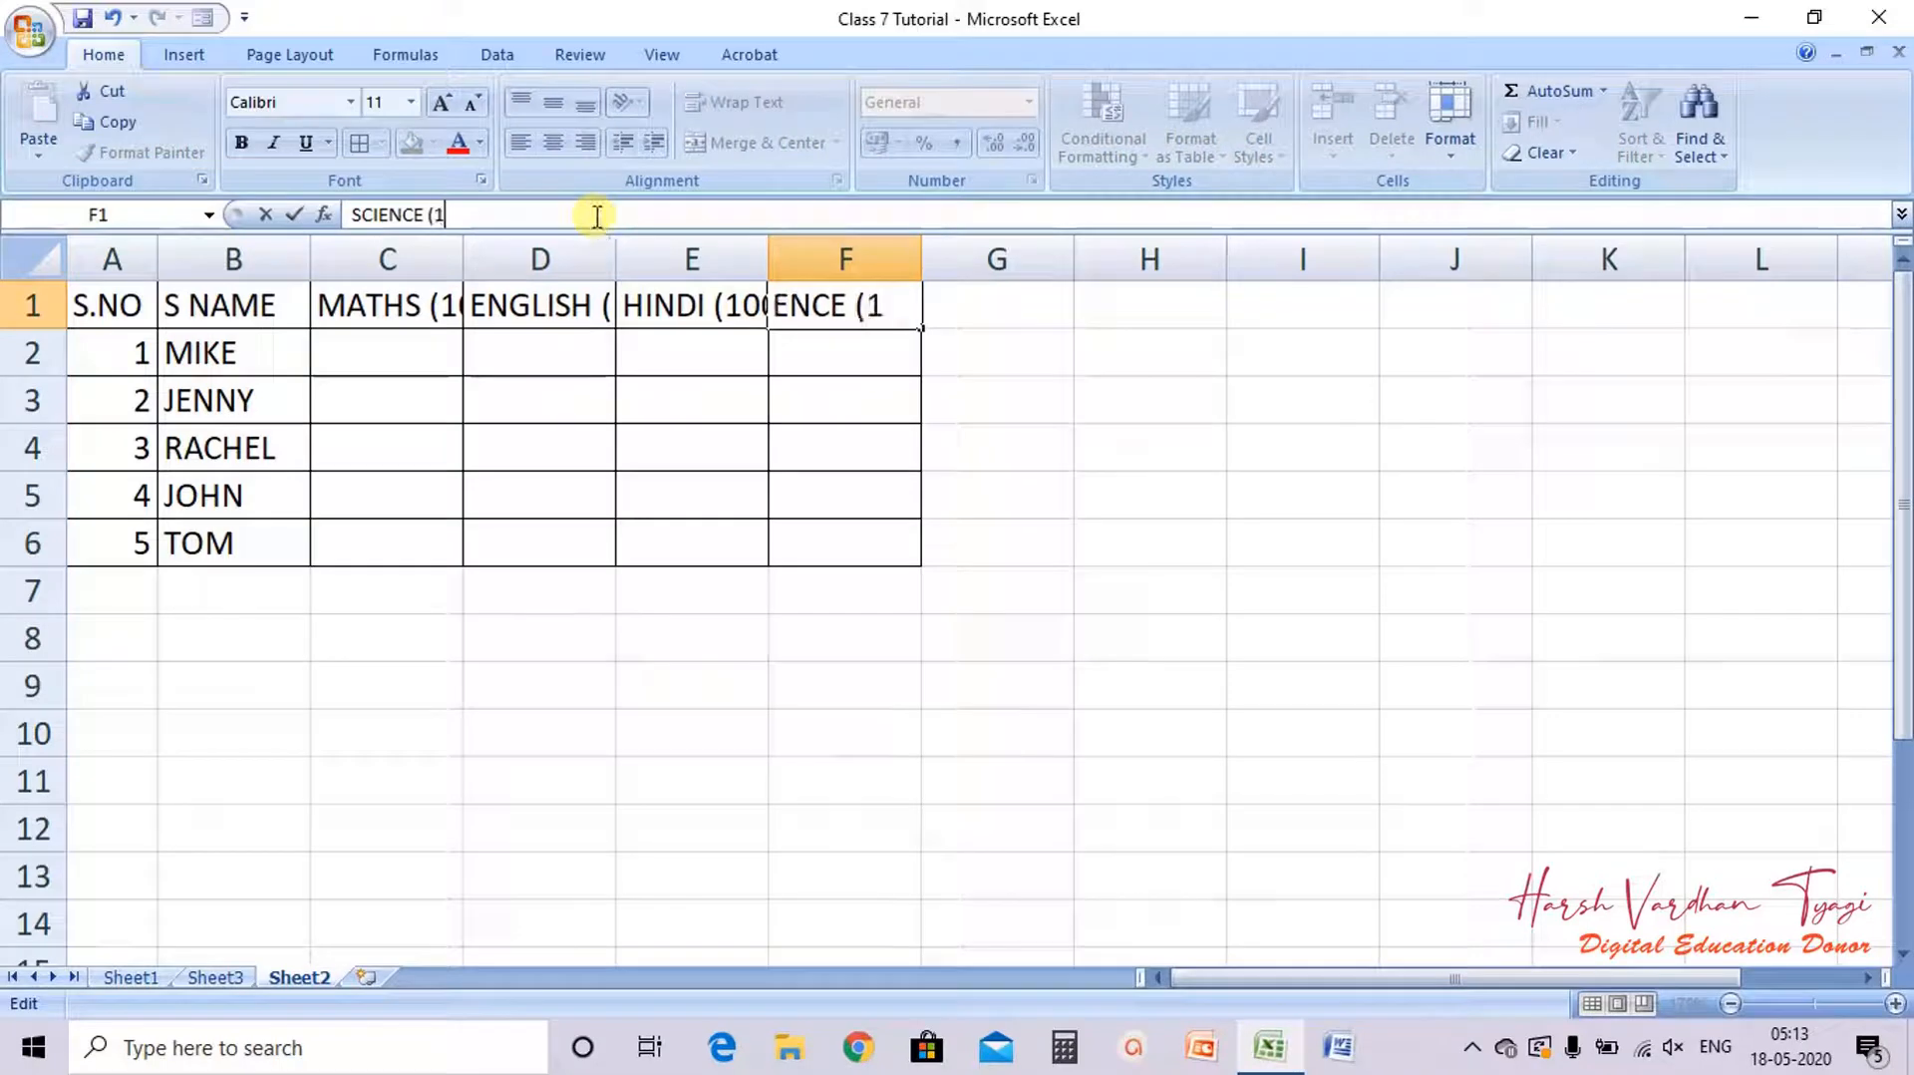
text(00))
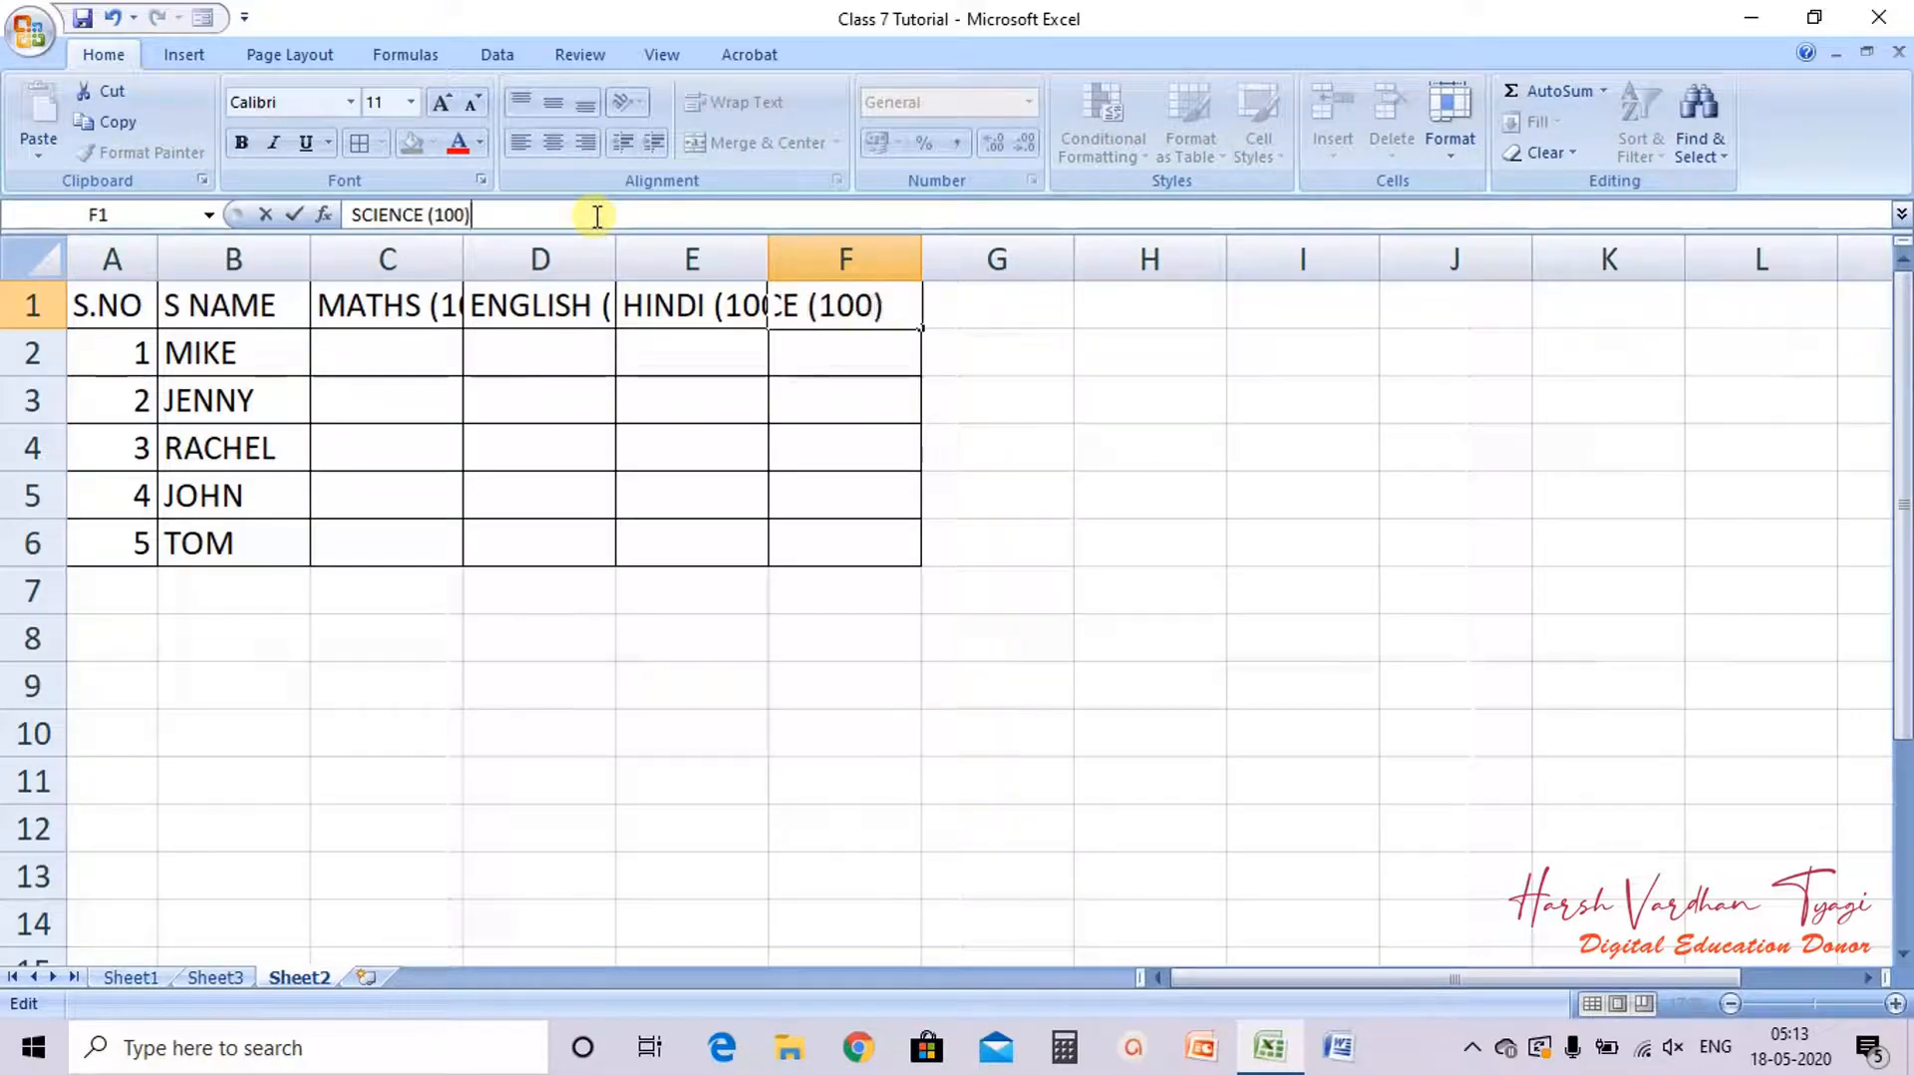
click(781, 421)
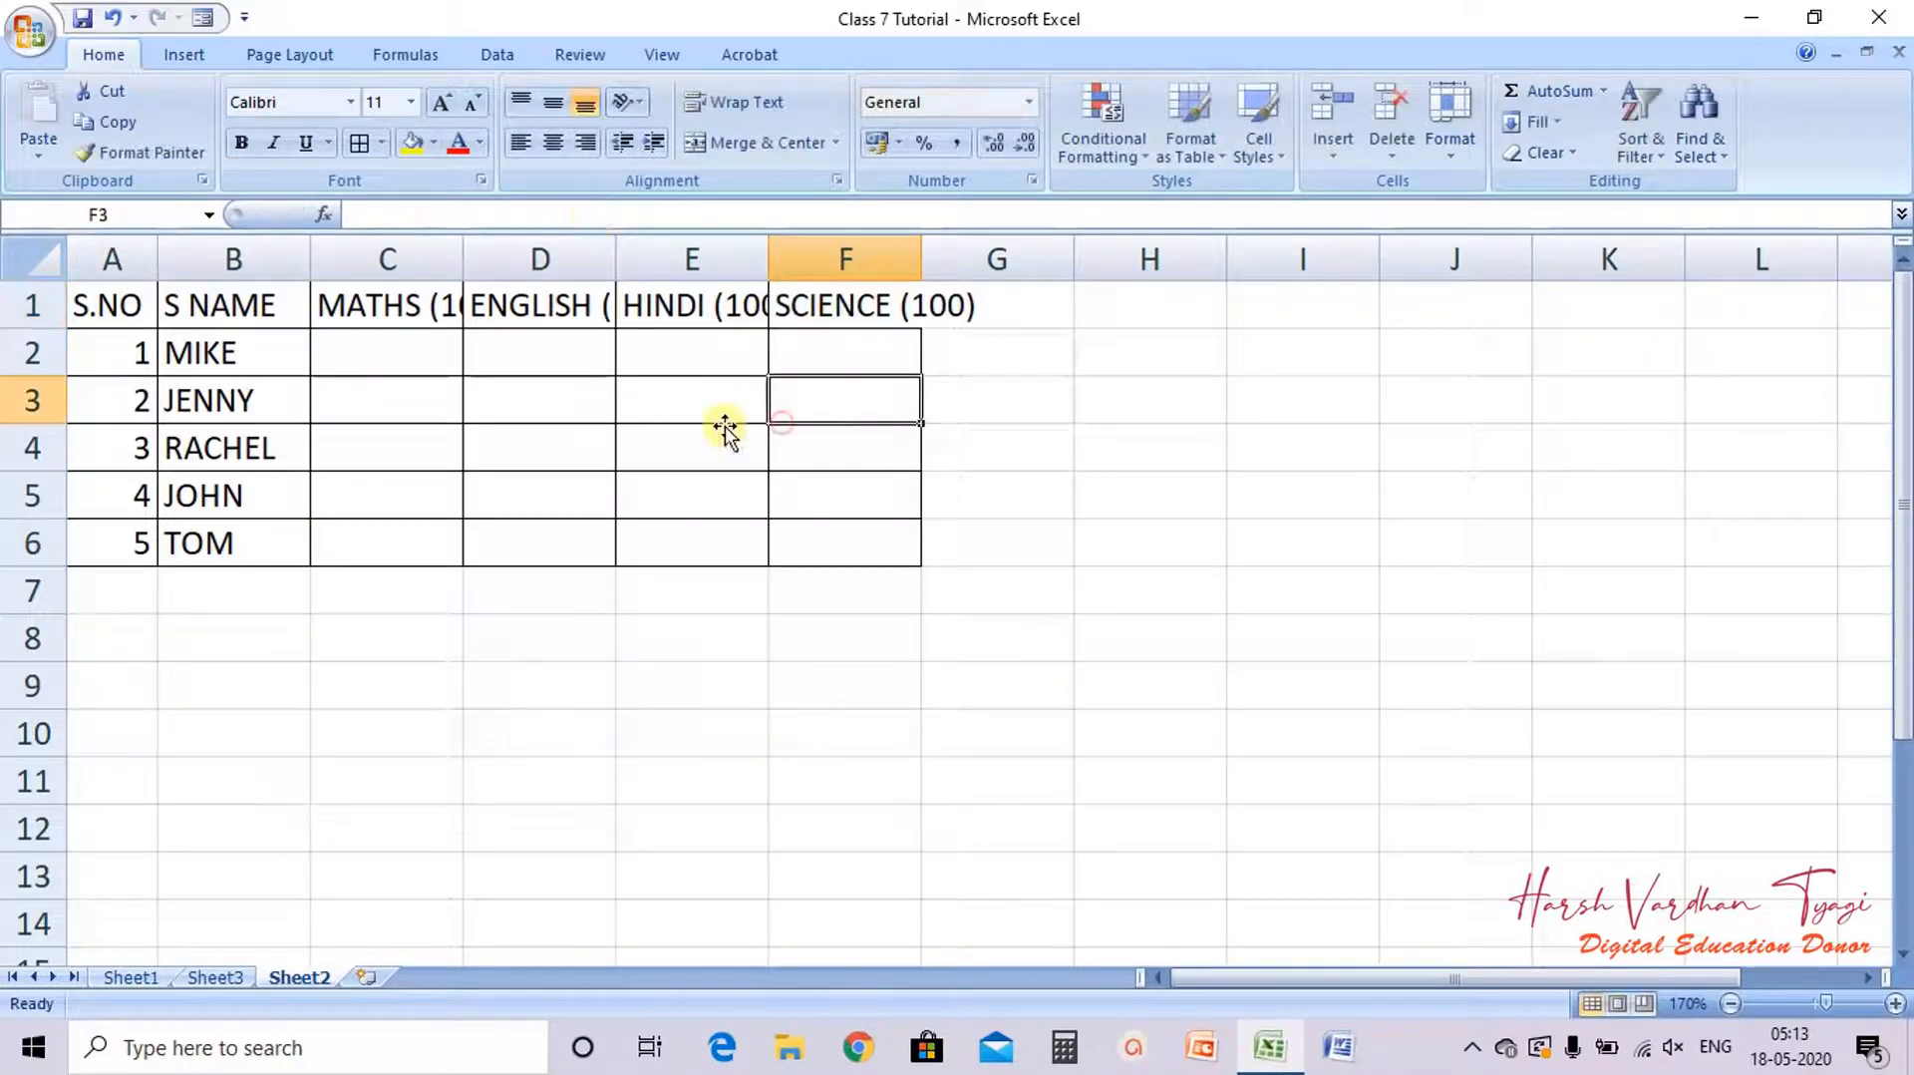
Step: Autofit the widths of columns C, D, E and F to their headers
double_click(466, 255)
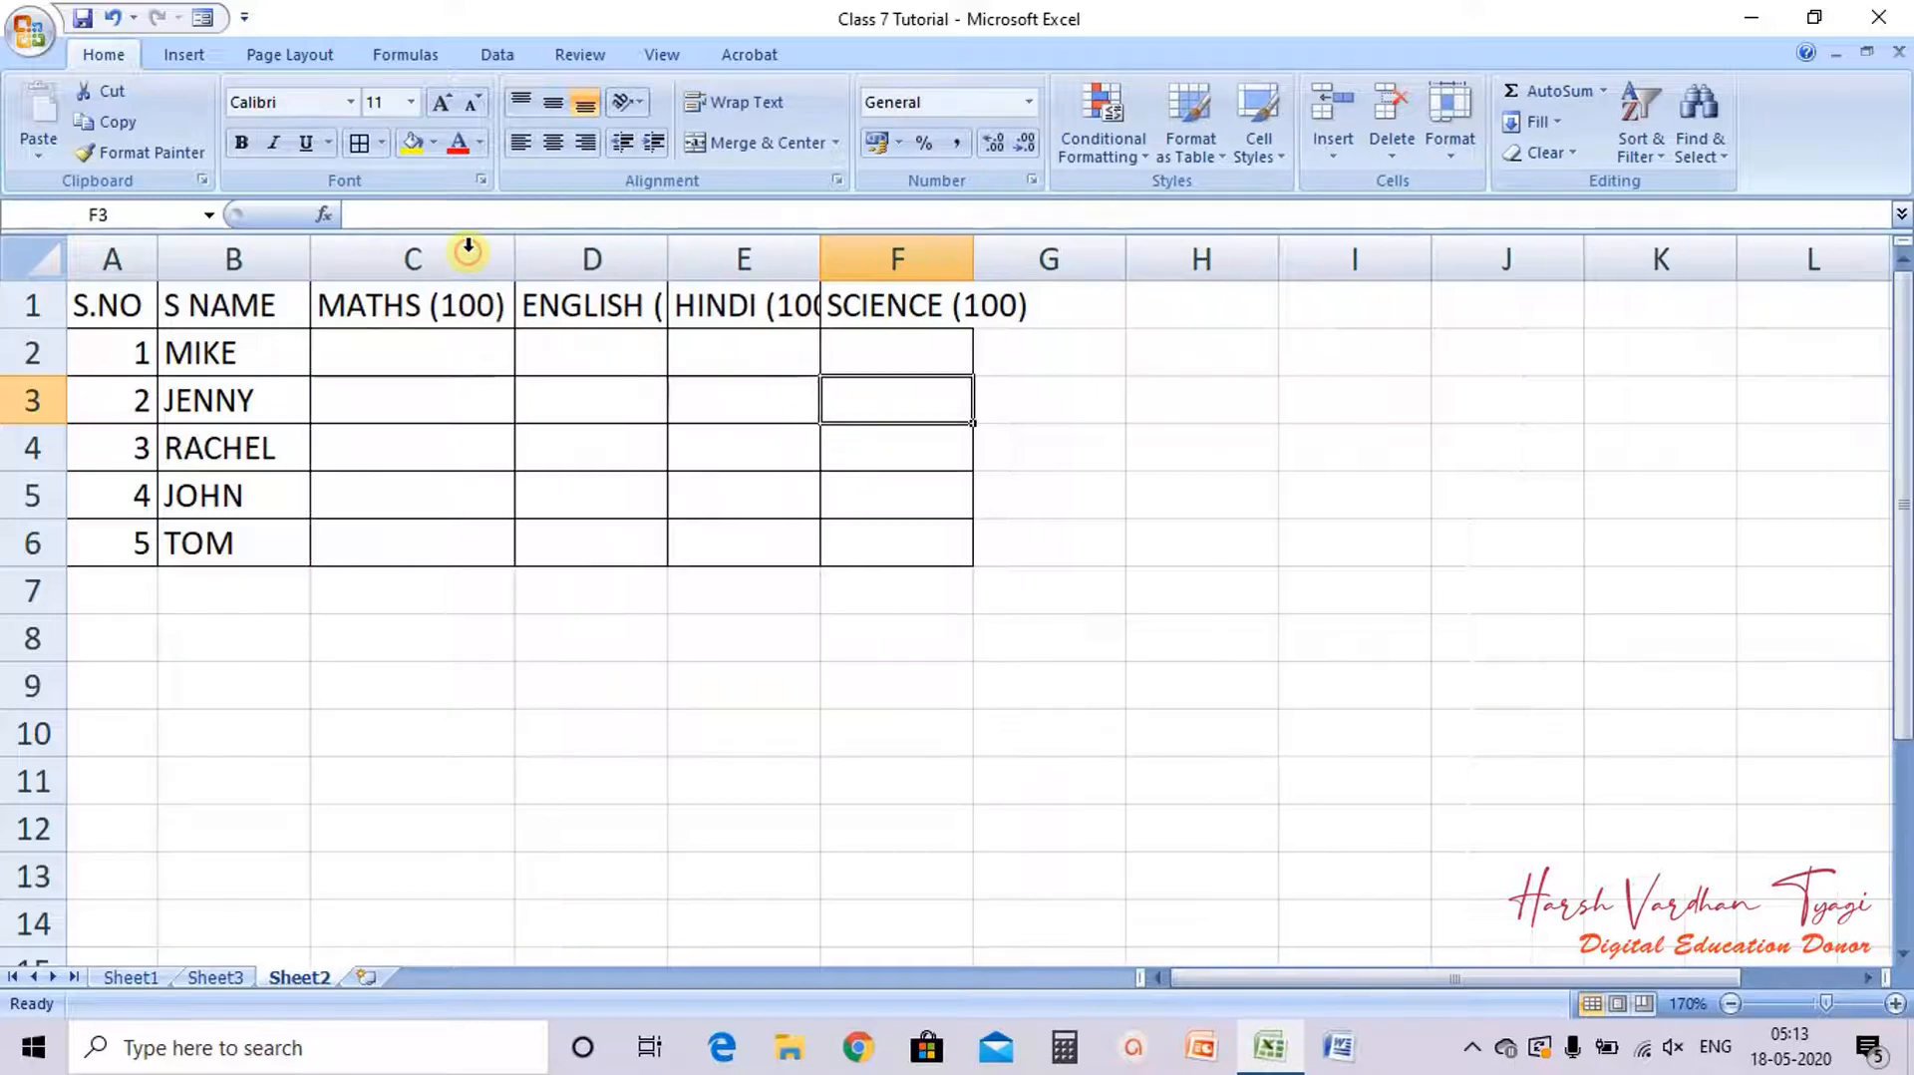
double_click(669, 256)
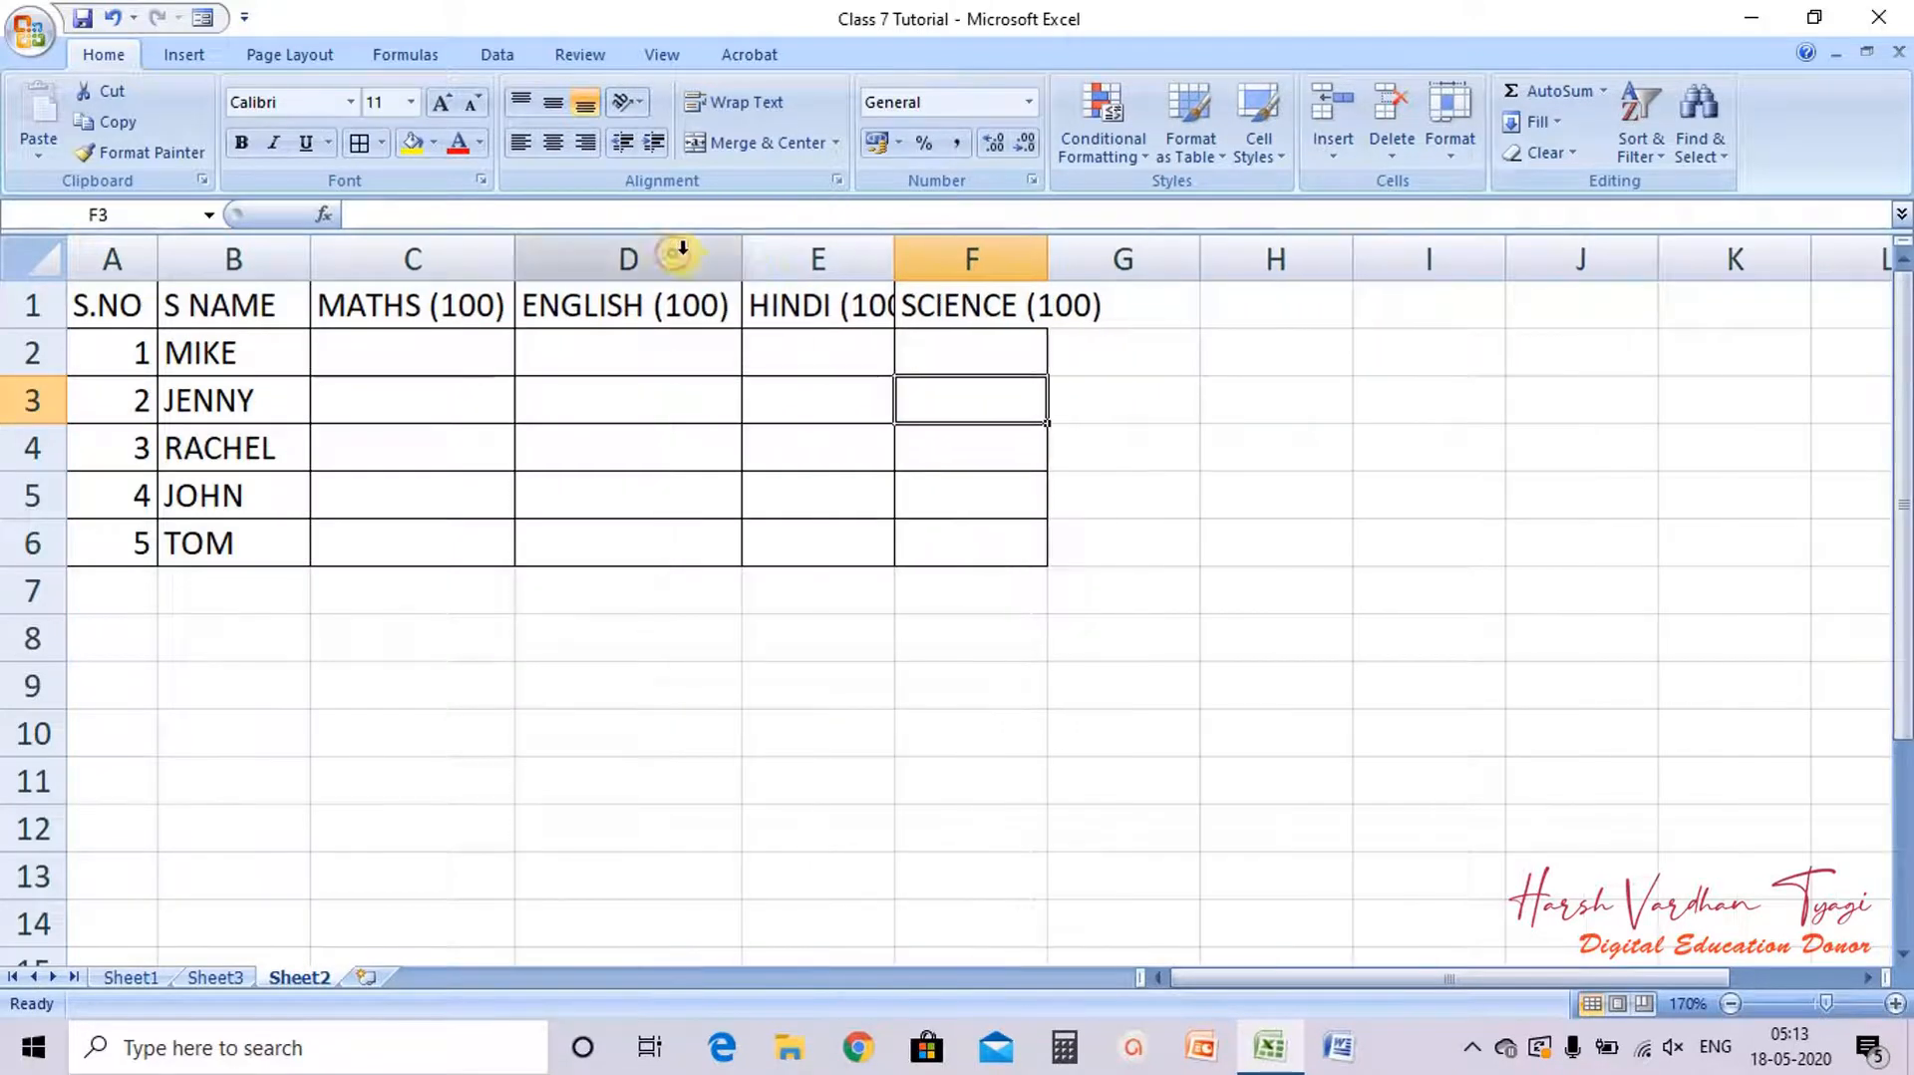
double_click(895, 257)
double_click(1079, 258)
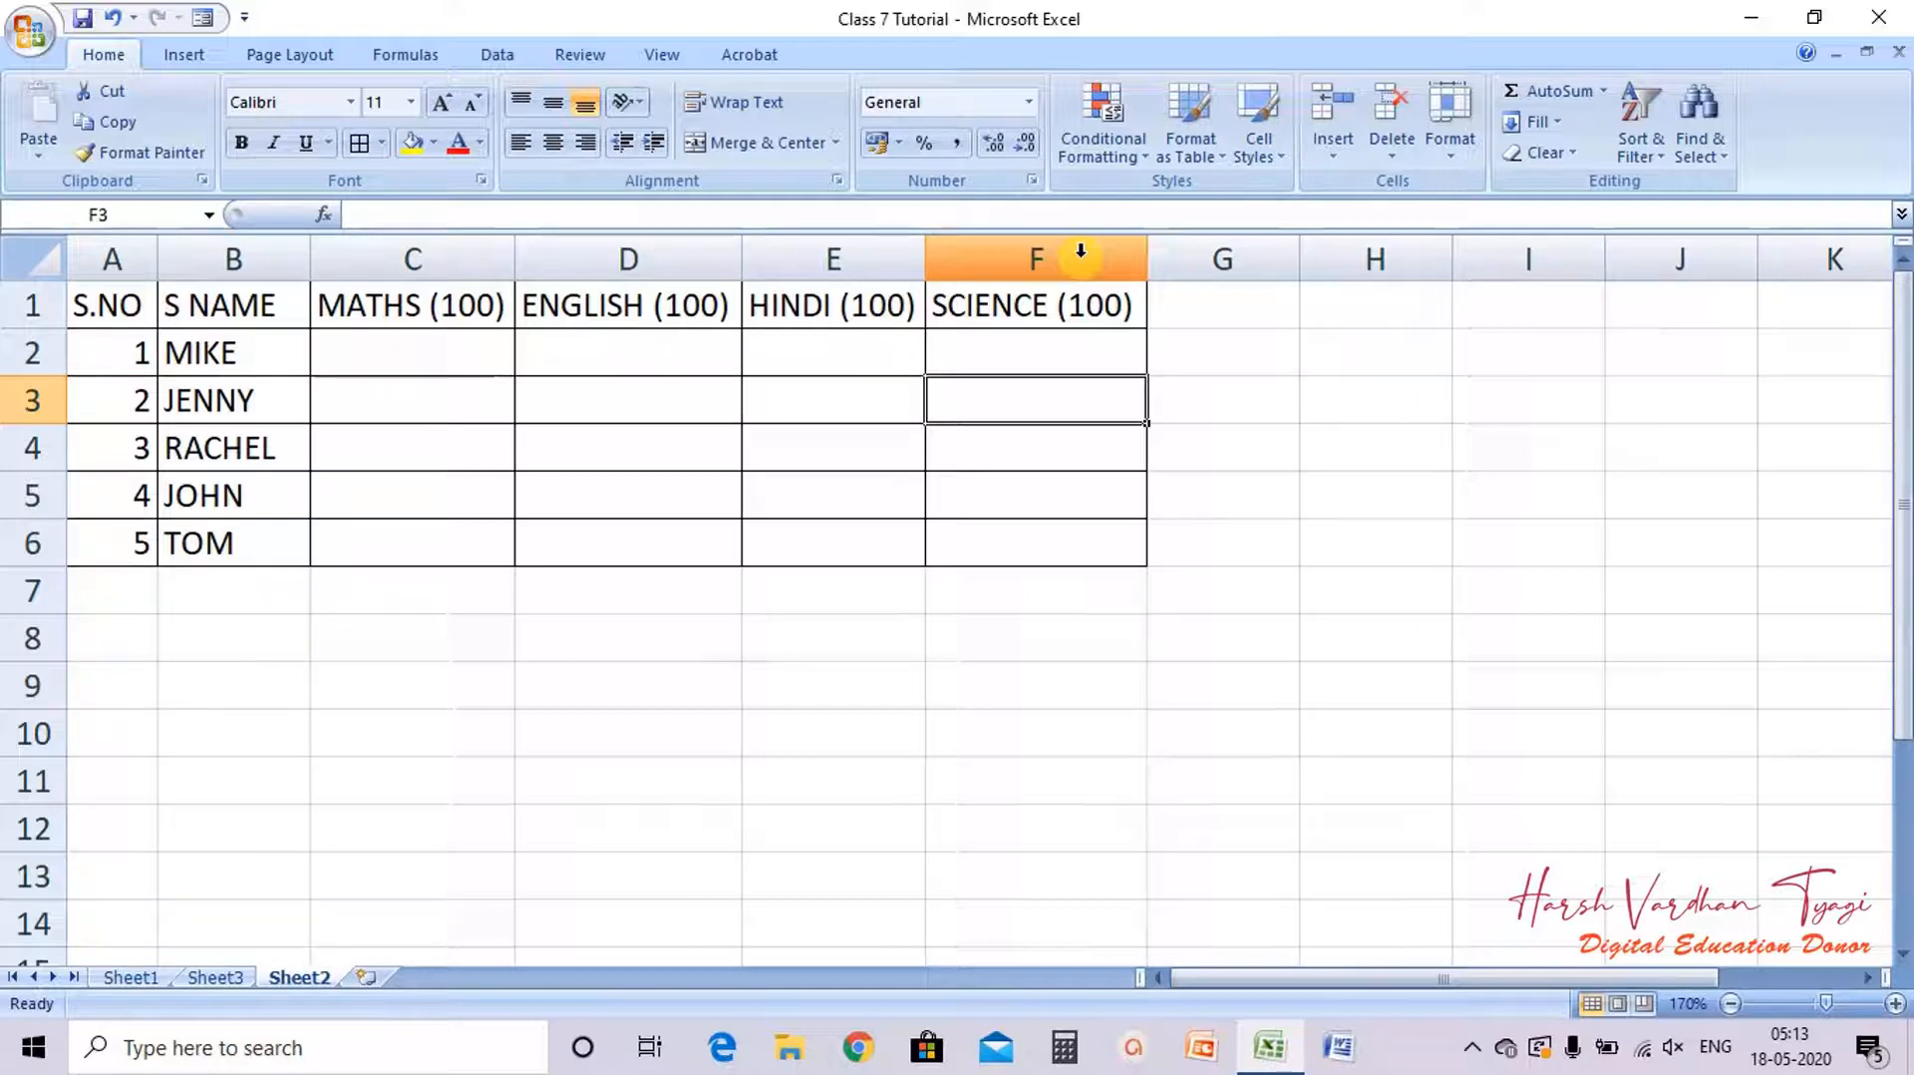
Step: Enter test marks 101, 102, -10 and -5 for MIKE in cells C2 to F2
click(399, 347)
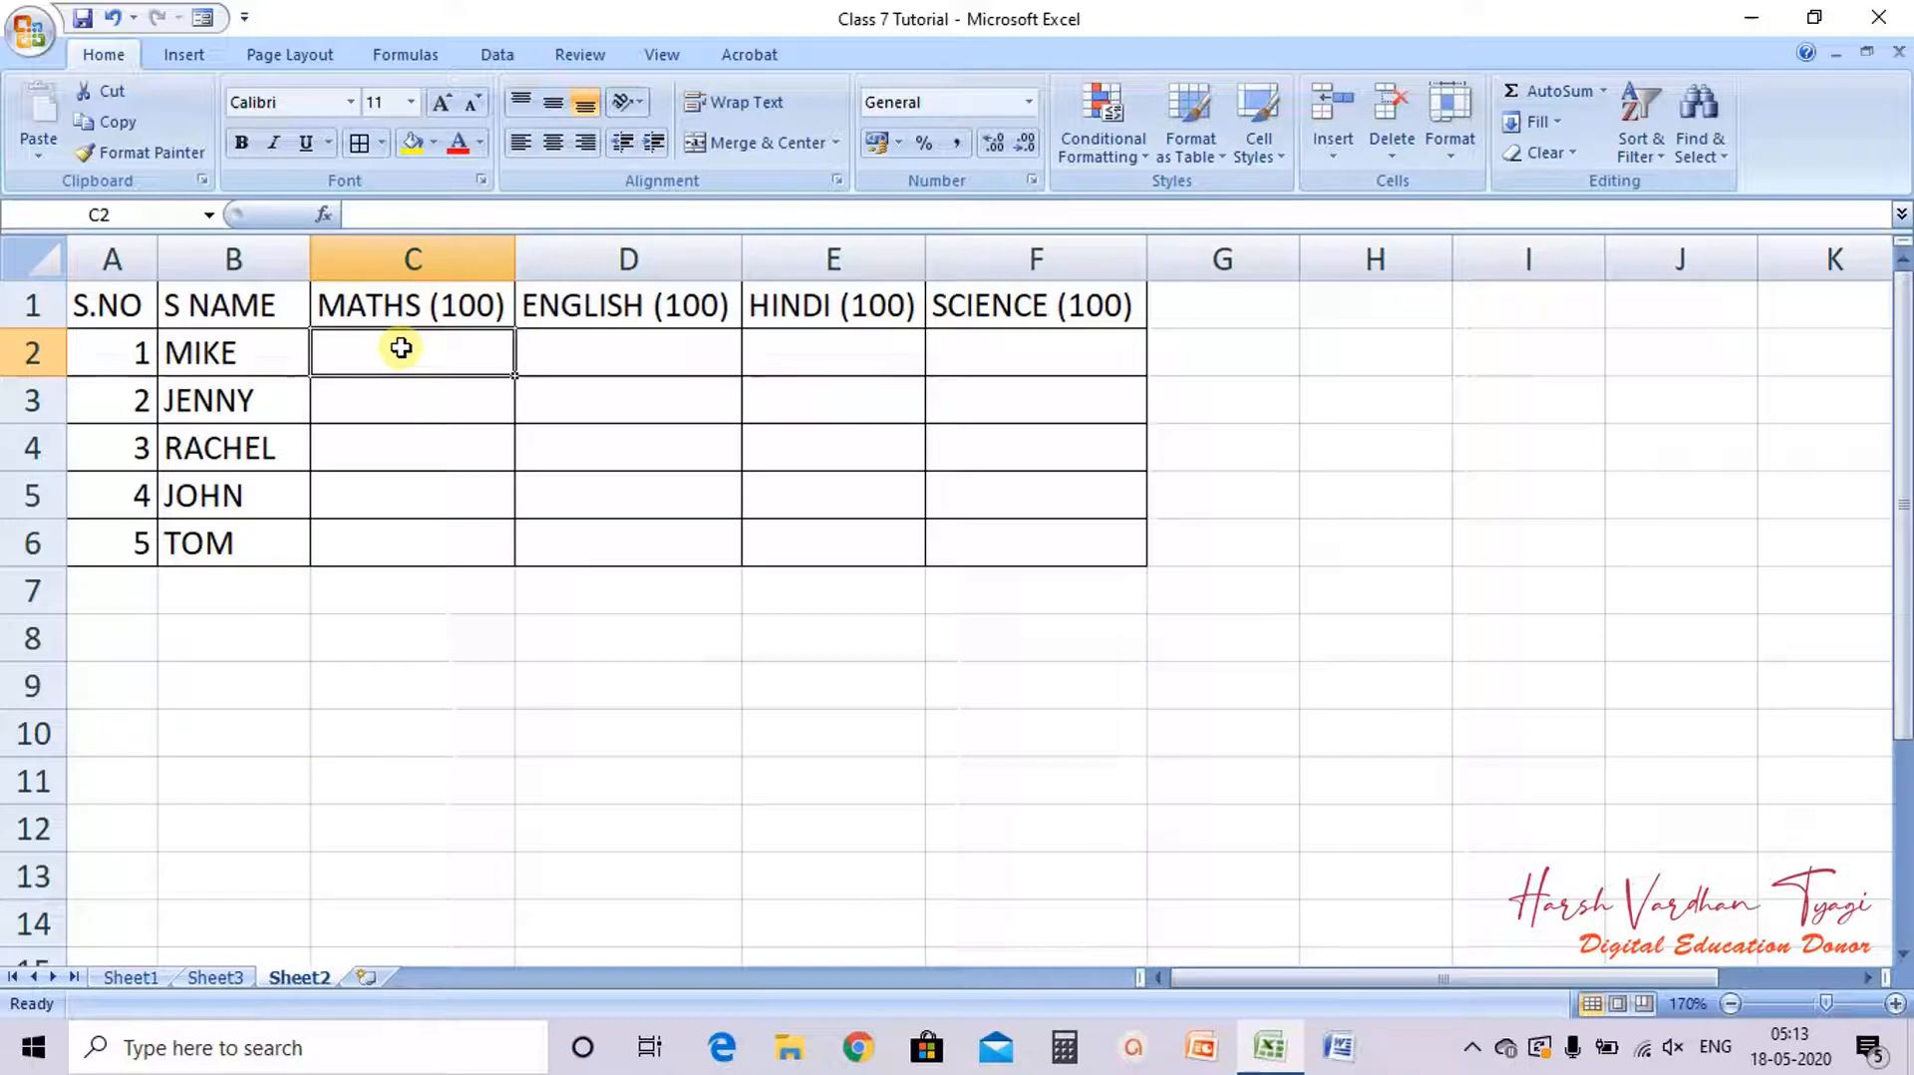
text(101)
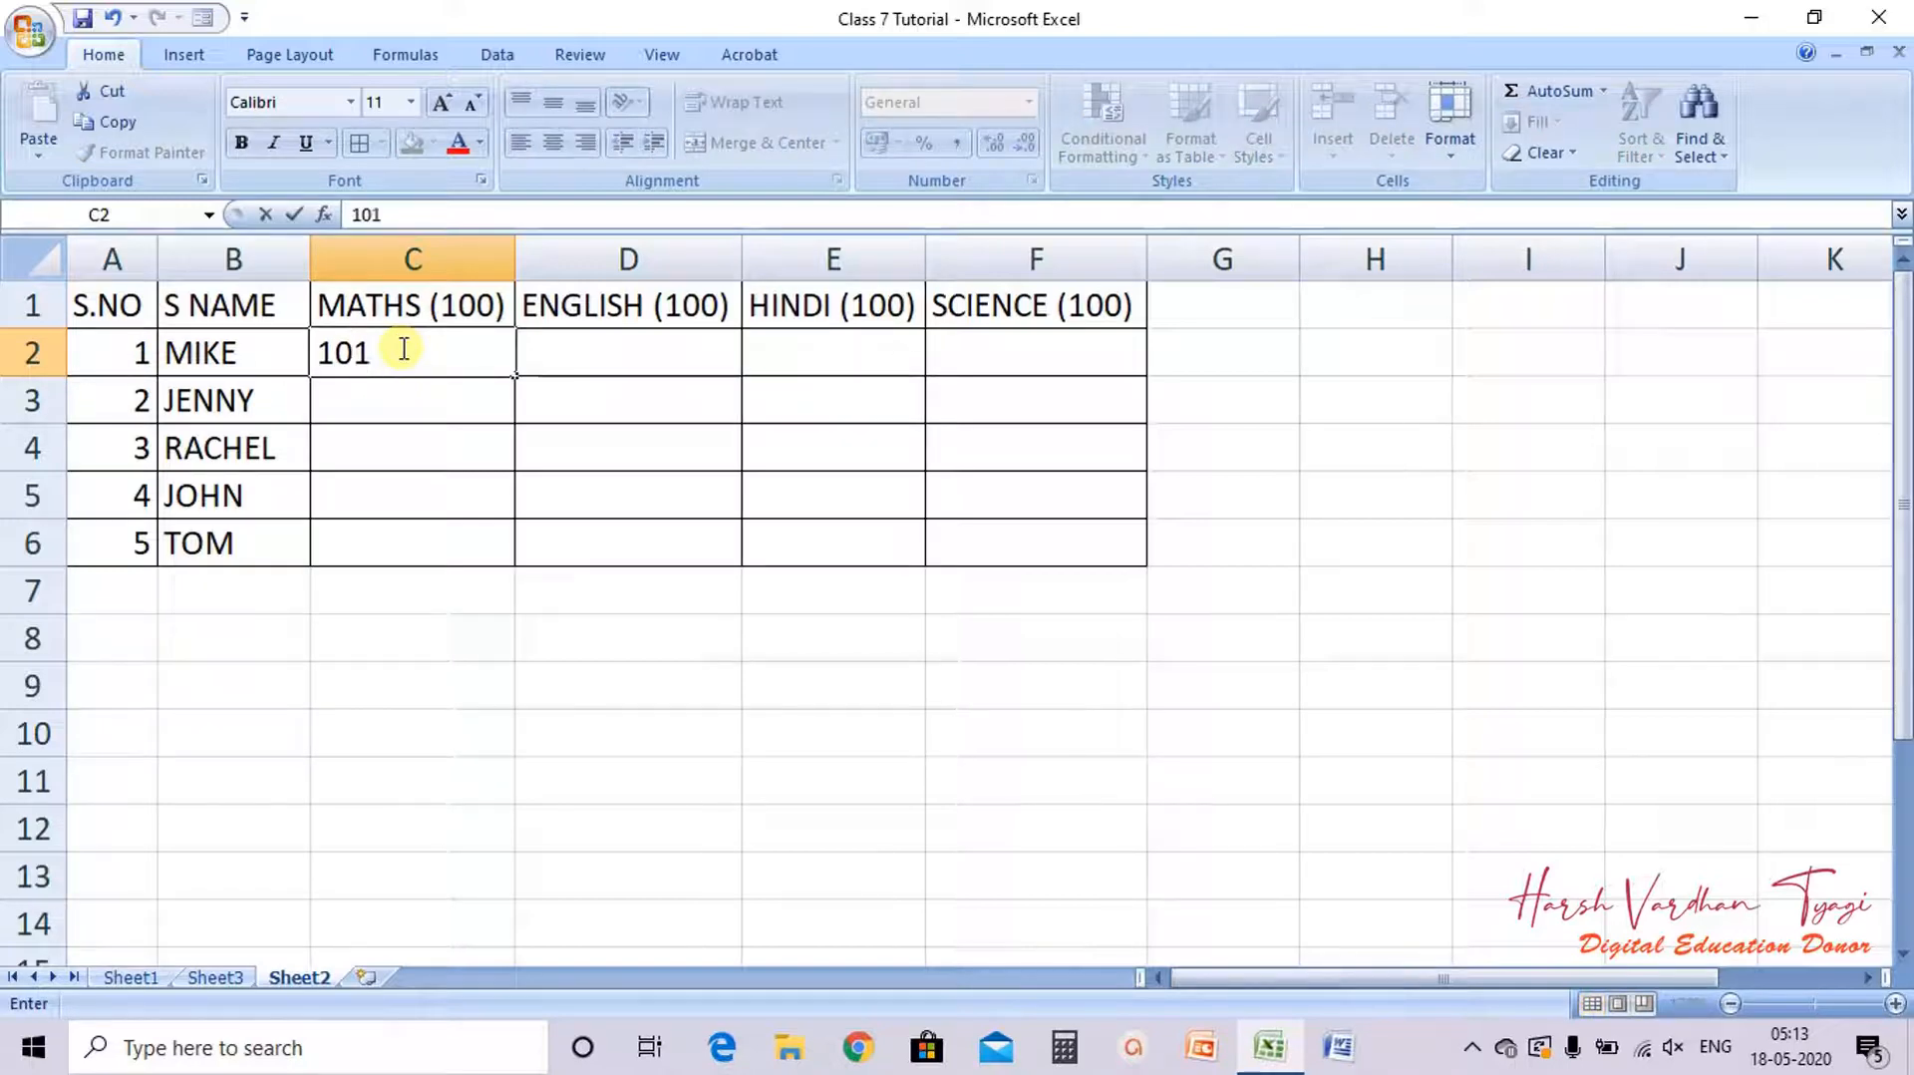
key(Tab)
text(102)
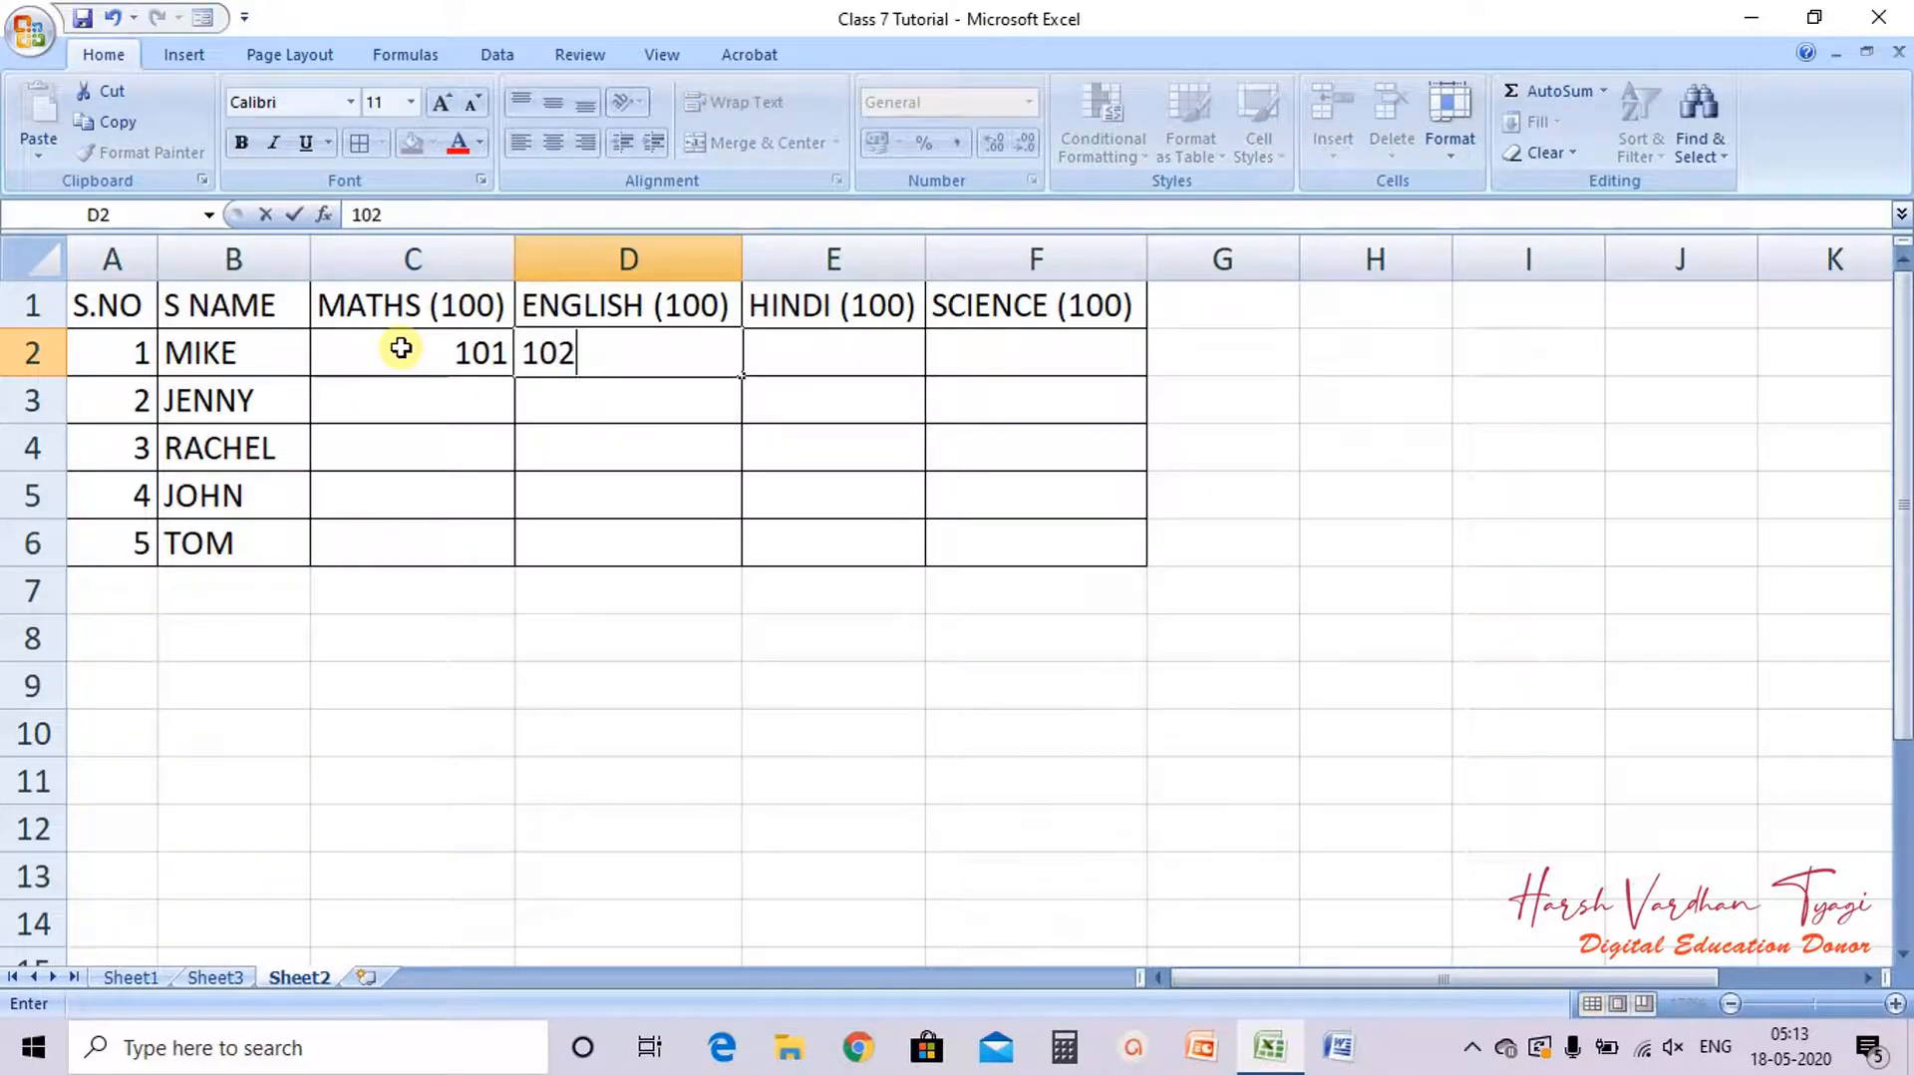
key(Tab)
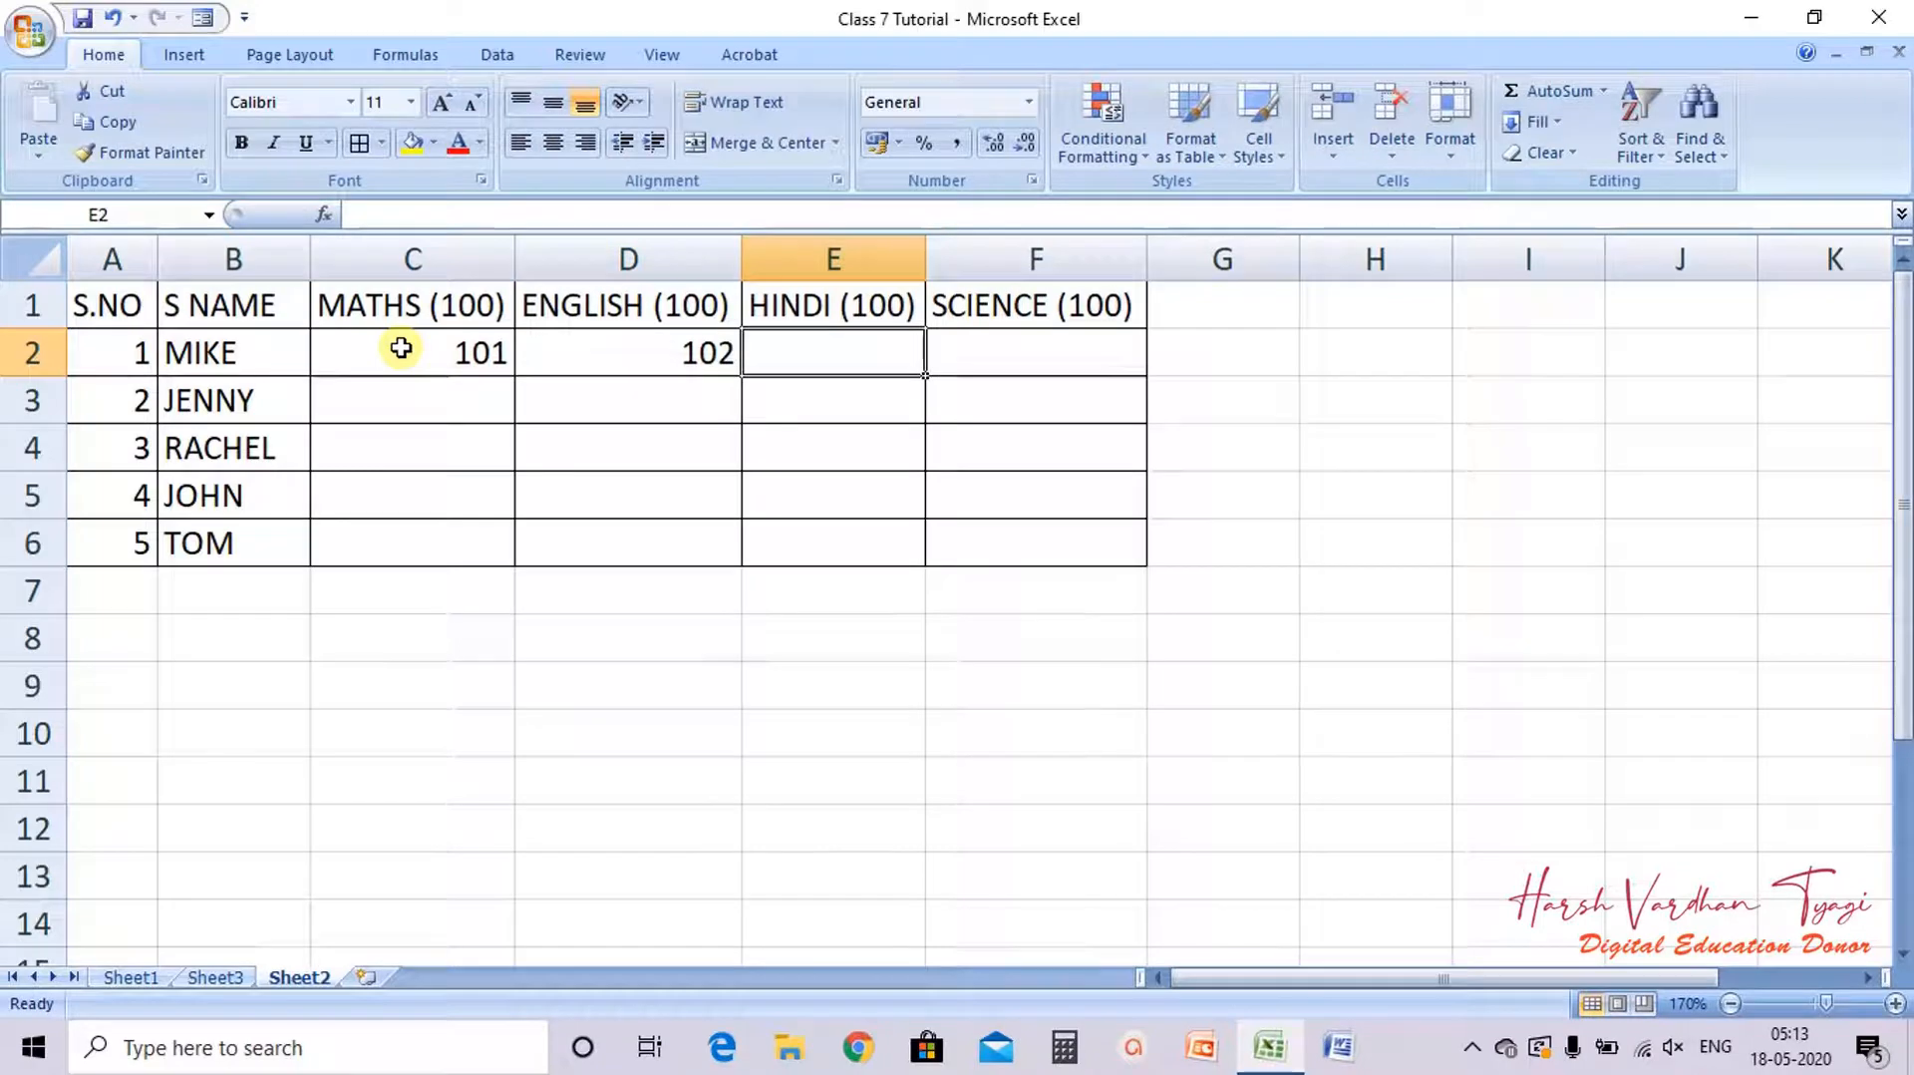
text(-10)
key(Tab)
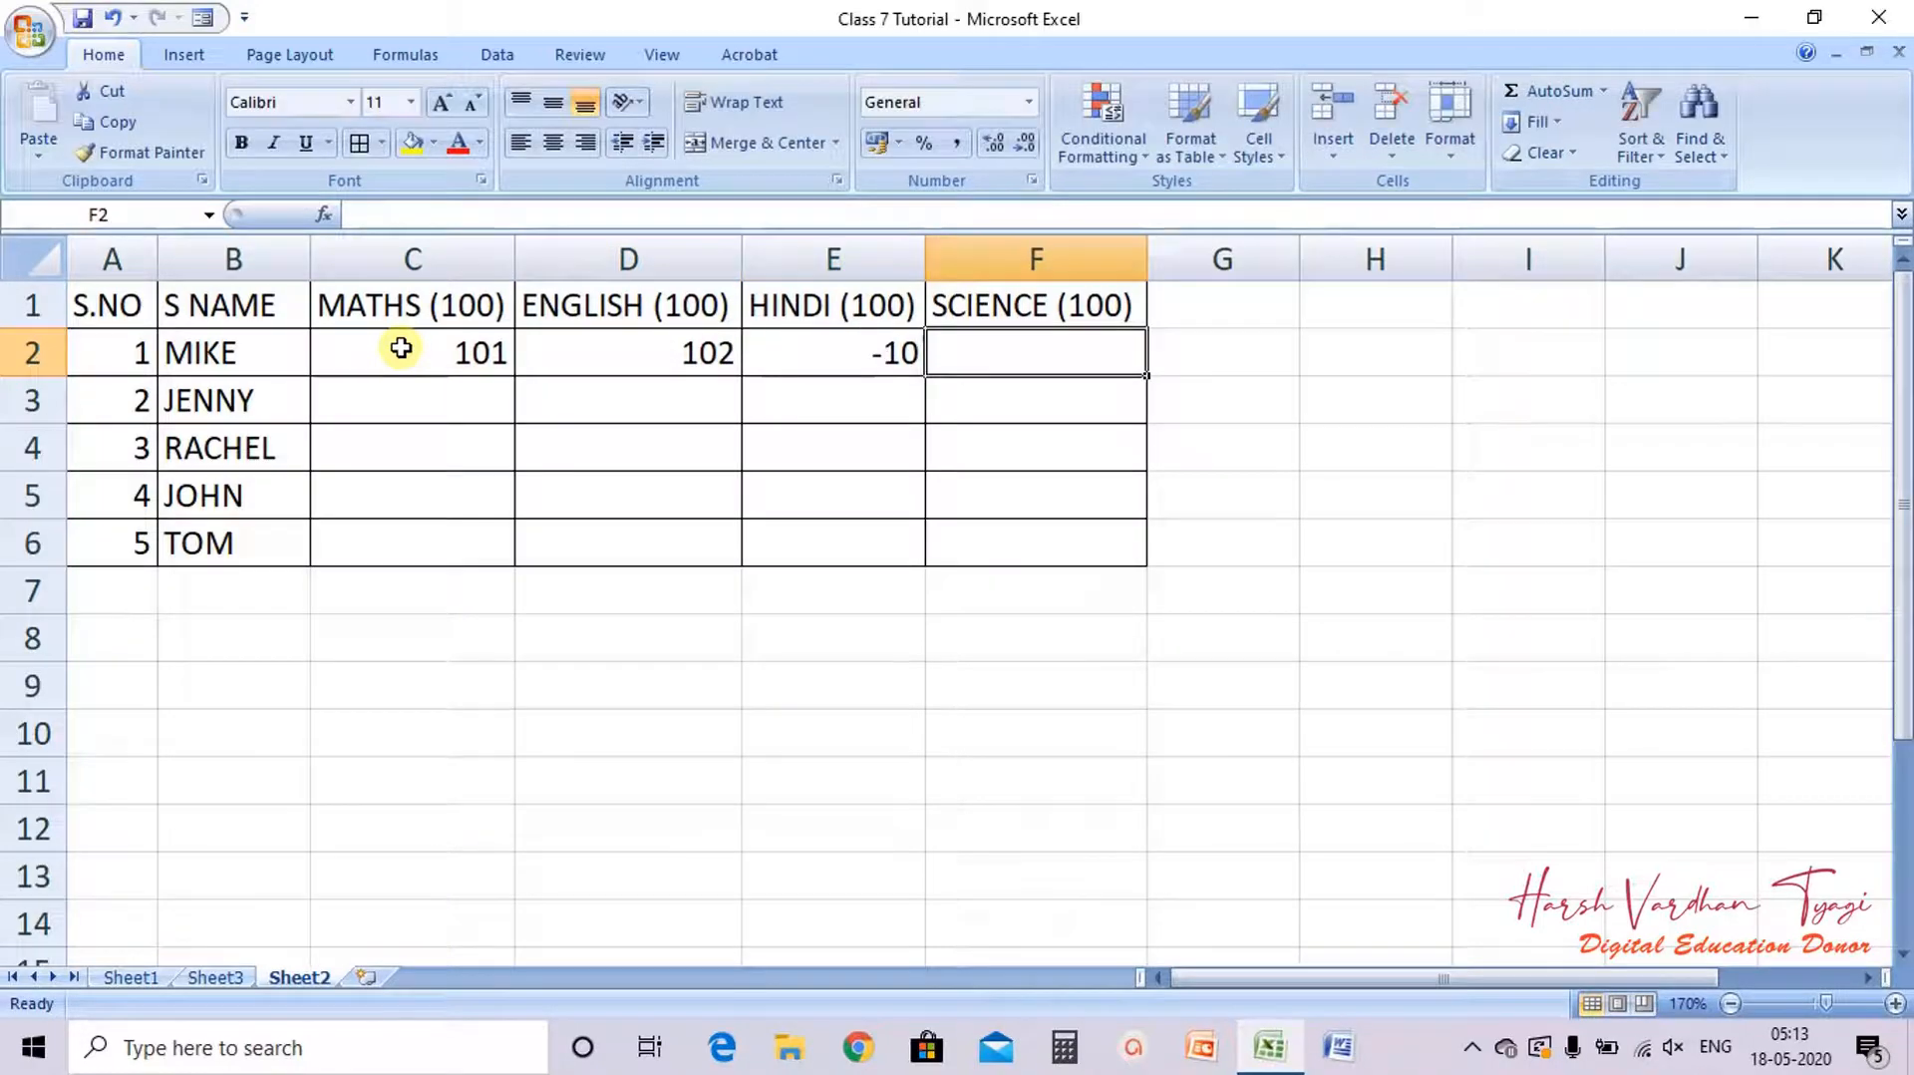
text(-5)
key(Return)
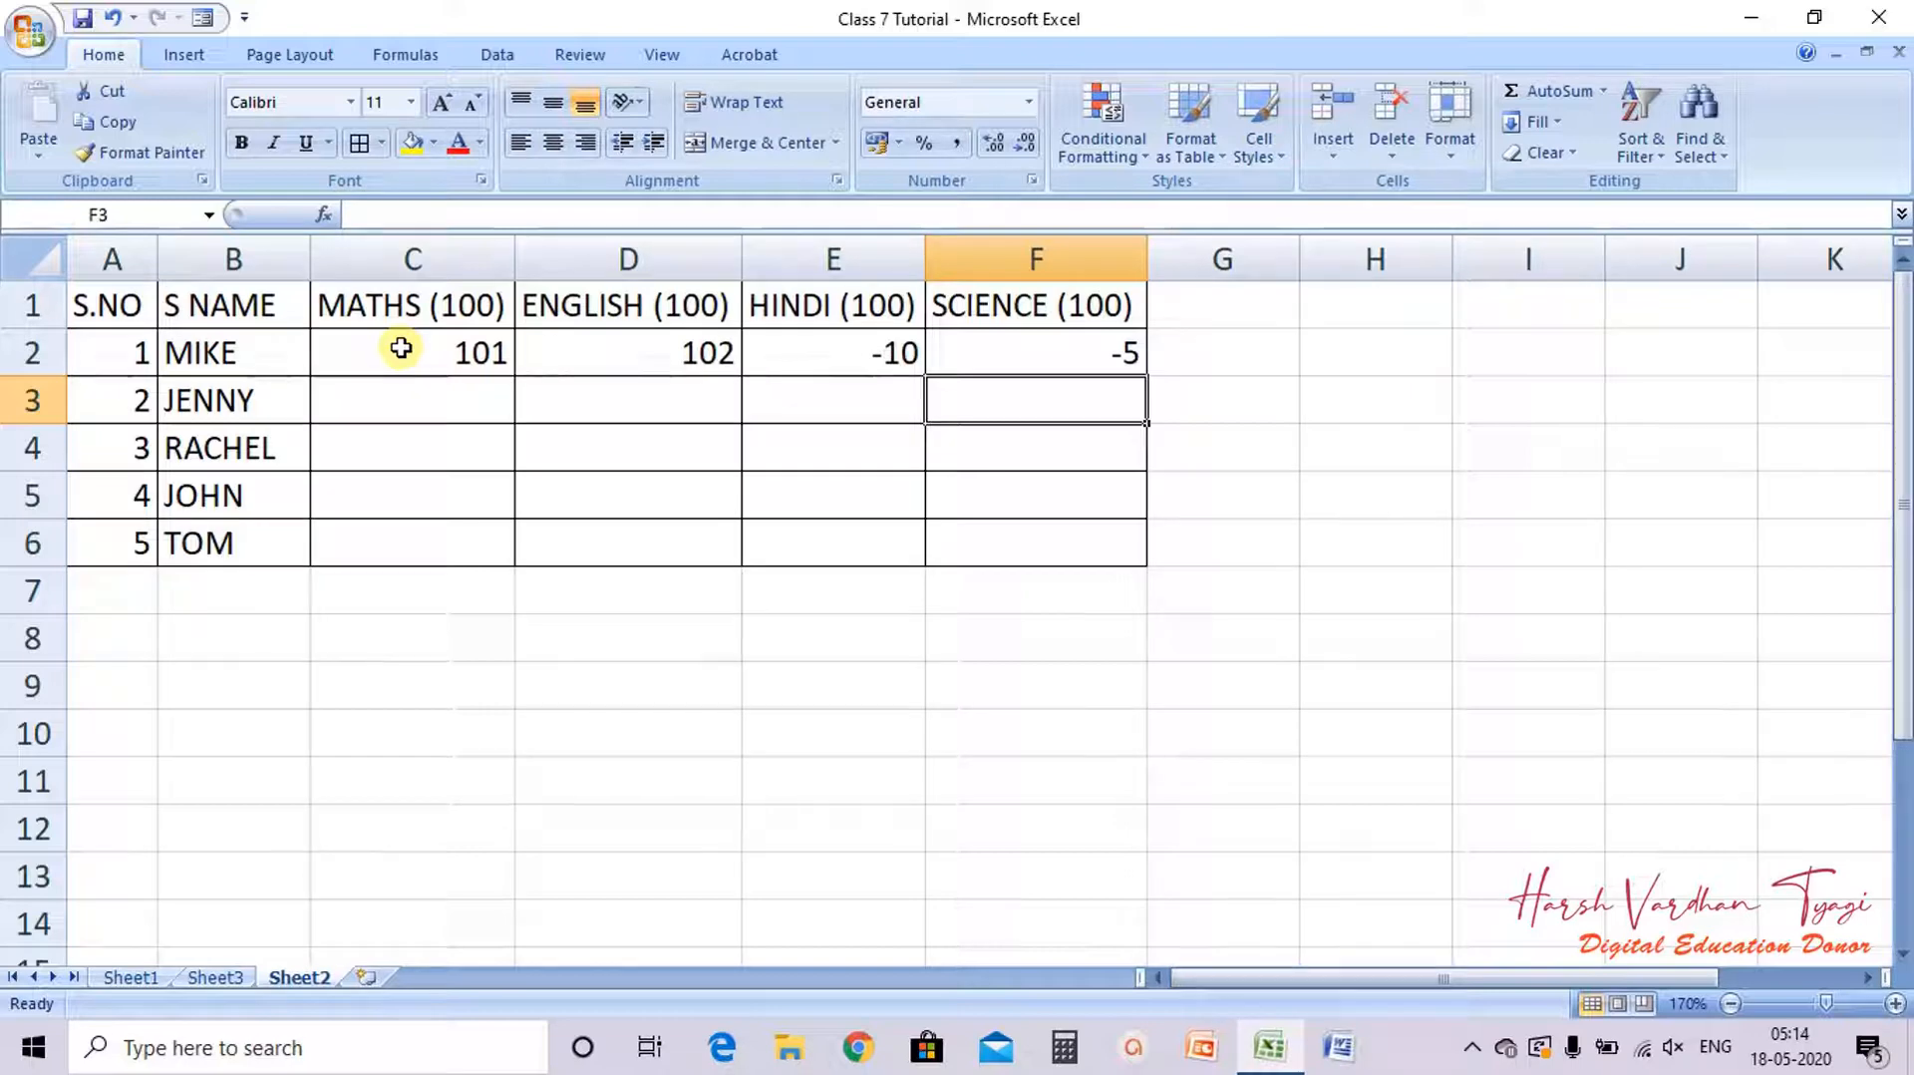
Step: Clear the test marks from cells C2 to F2
click(424, 349)
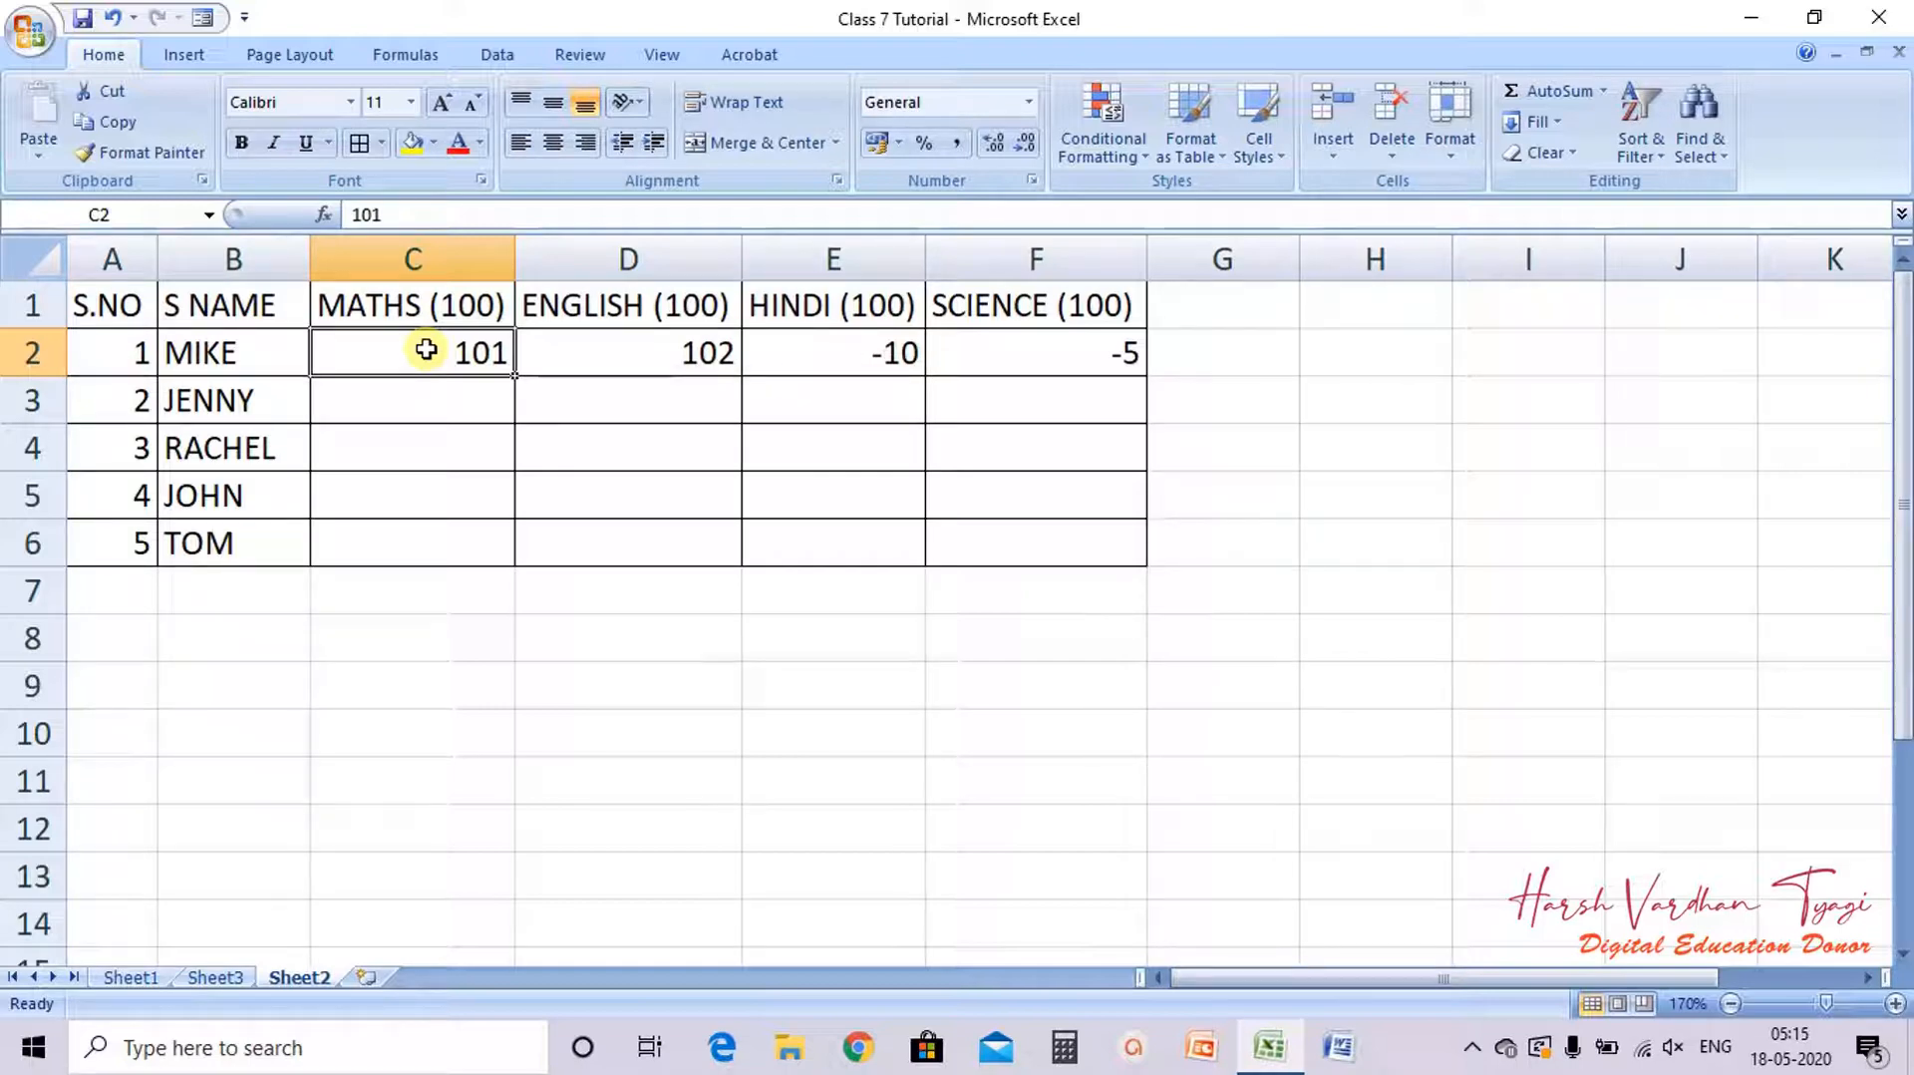
drag(426, 349, 1088, 359)
key(Delete)
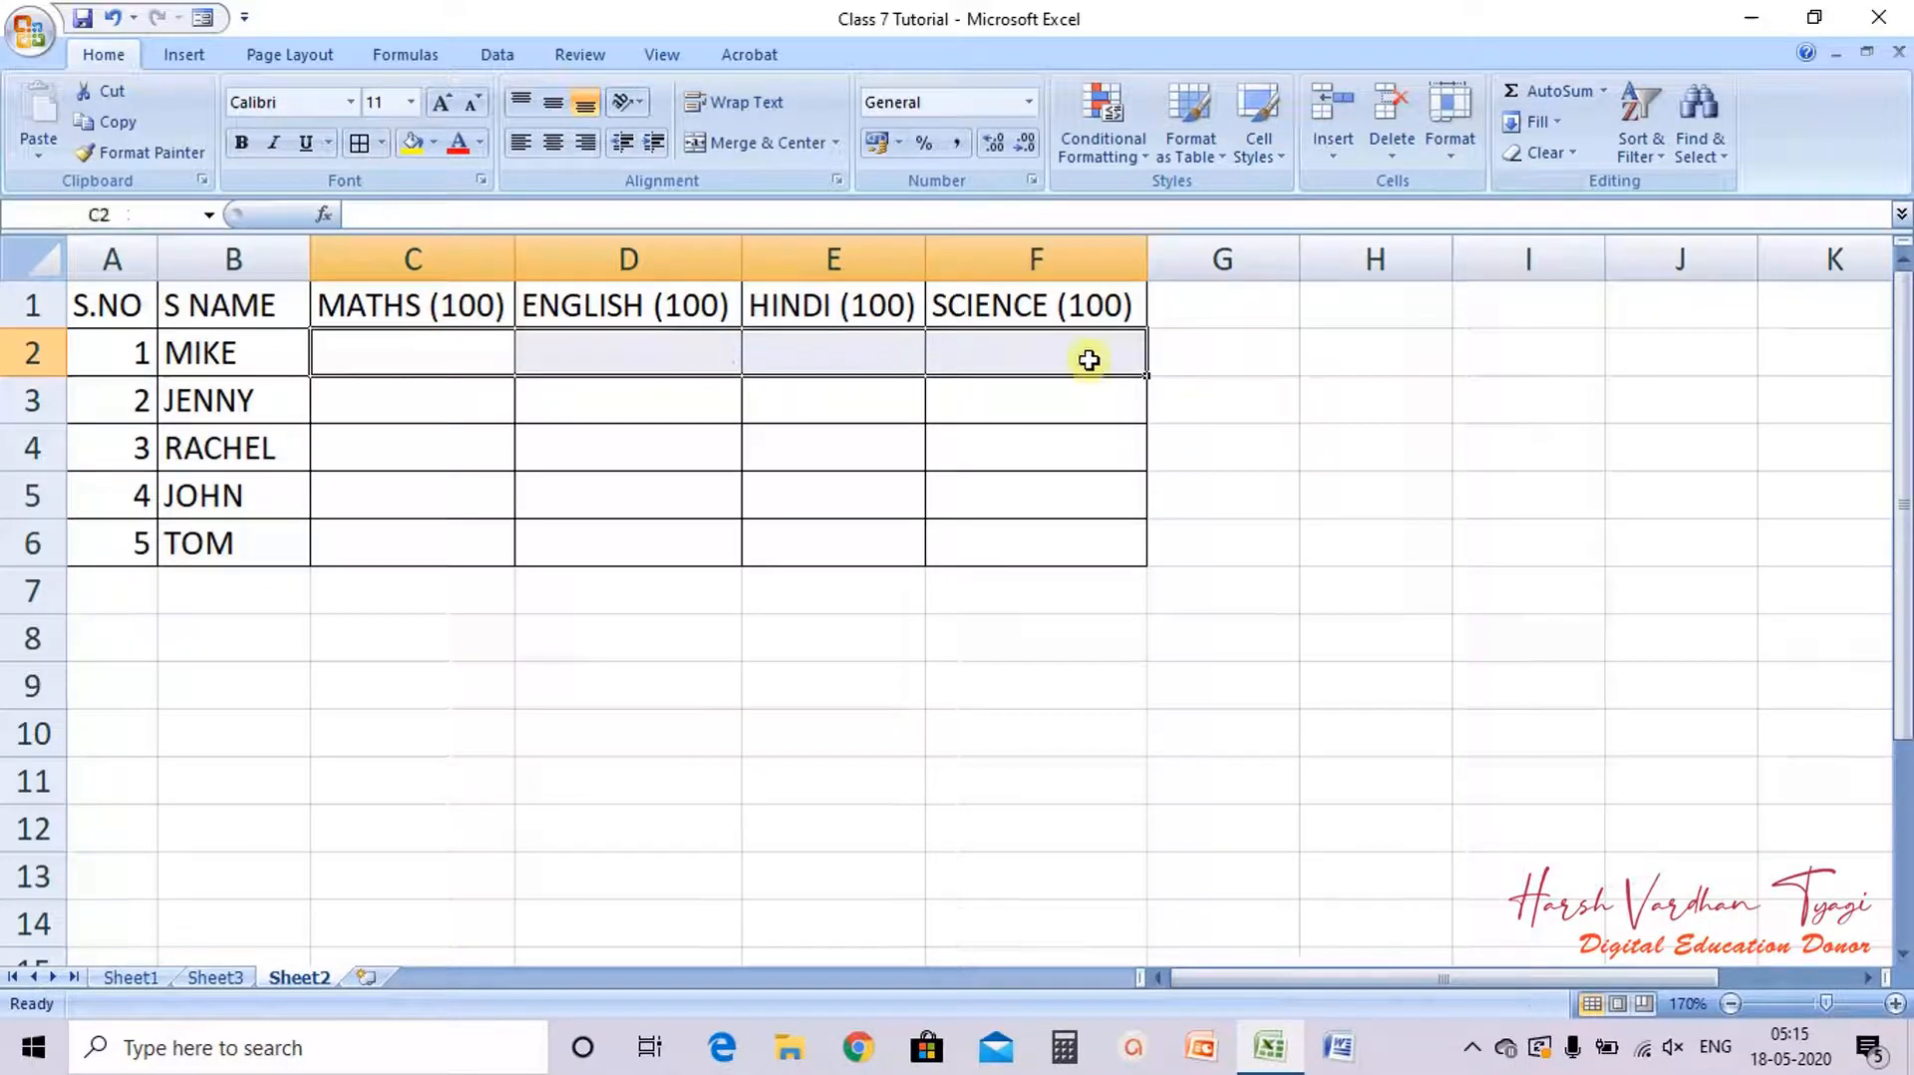
Step: Select C2 to F6 and set data validation to allow whole numbers with the between condition
click(1216, 416)
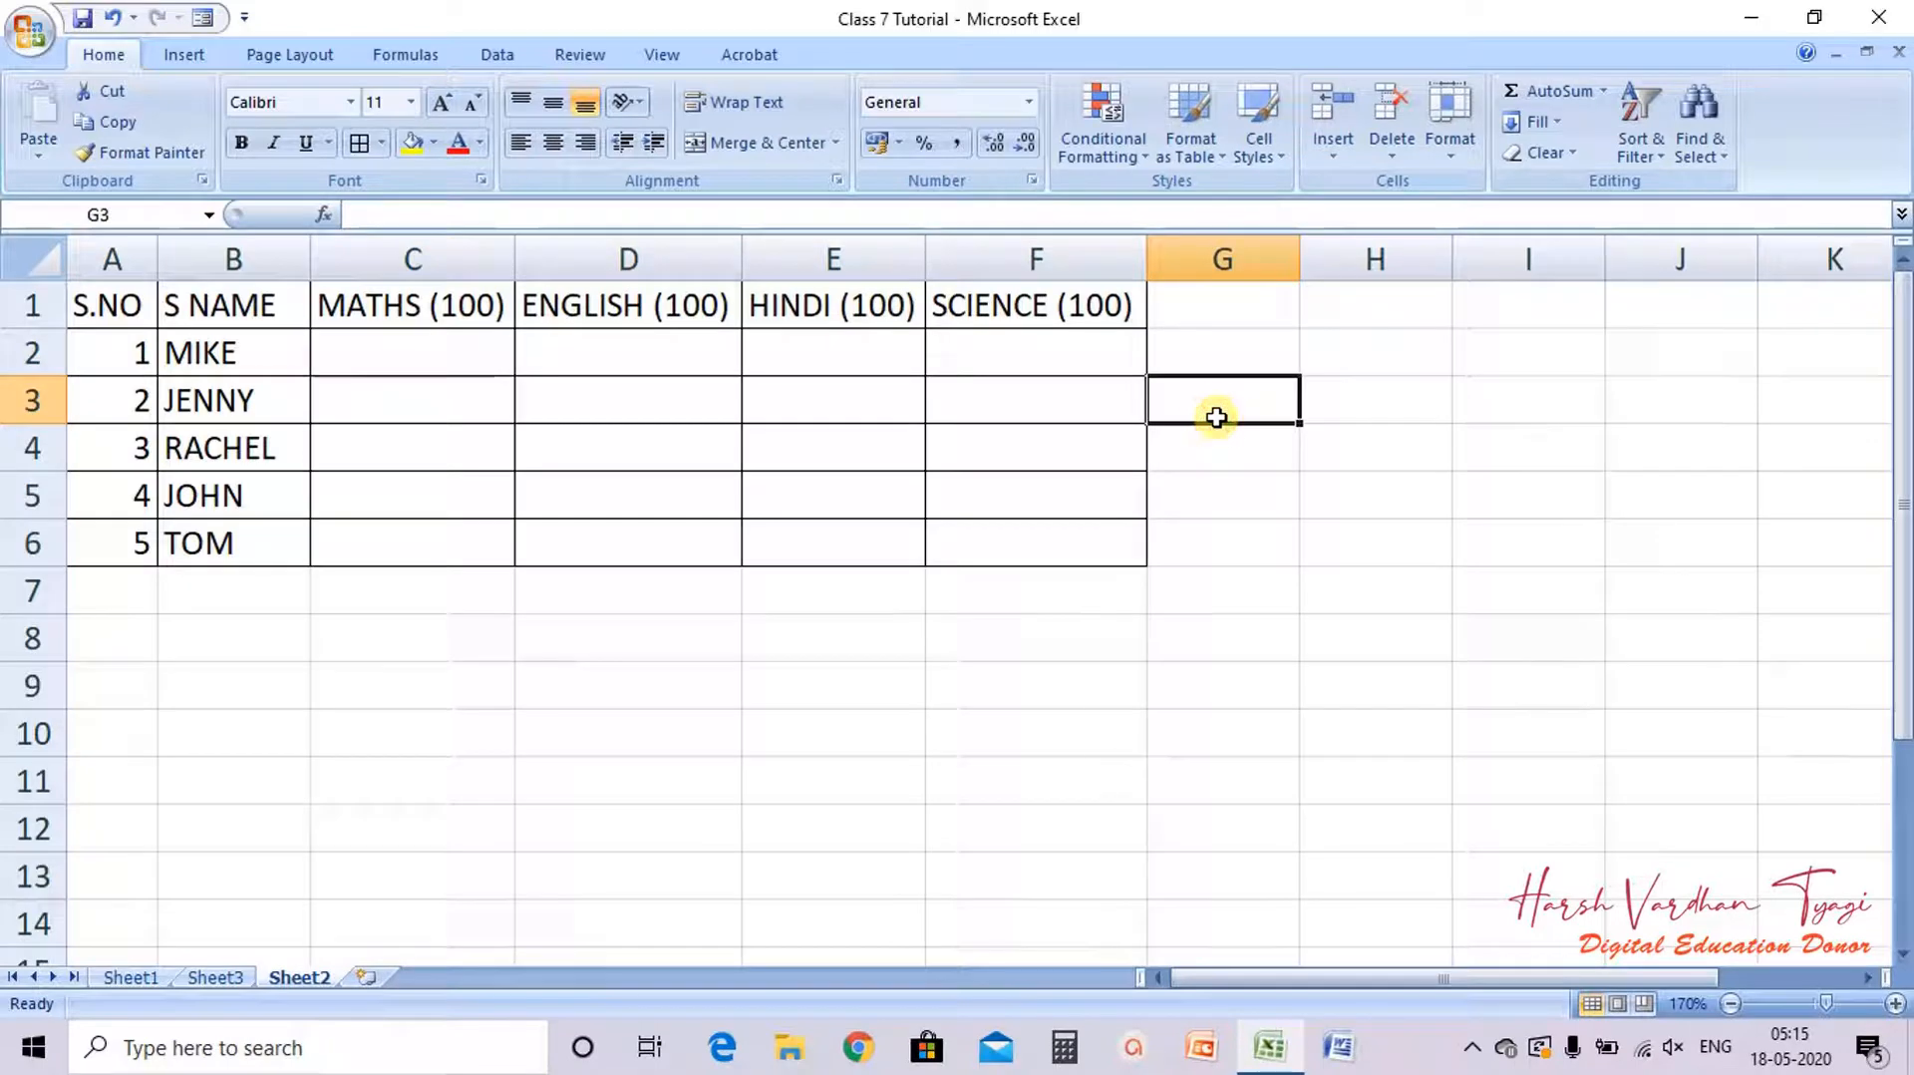
click(384, 356)
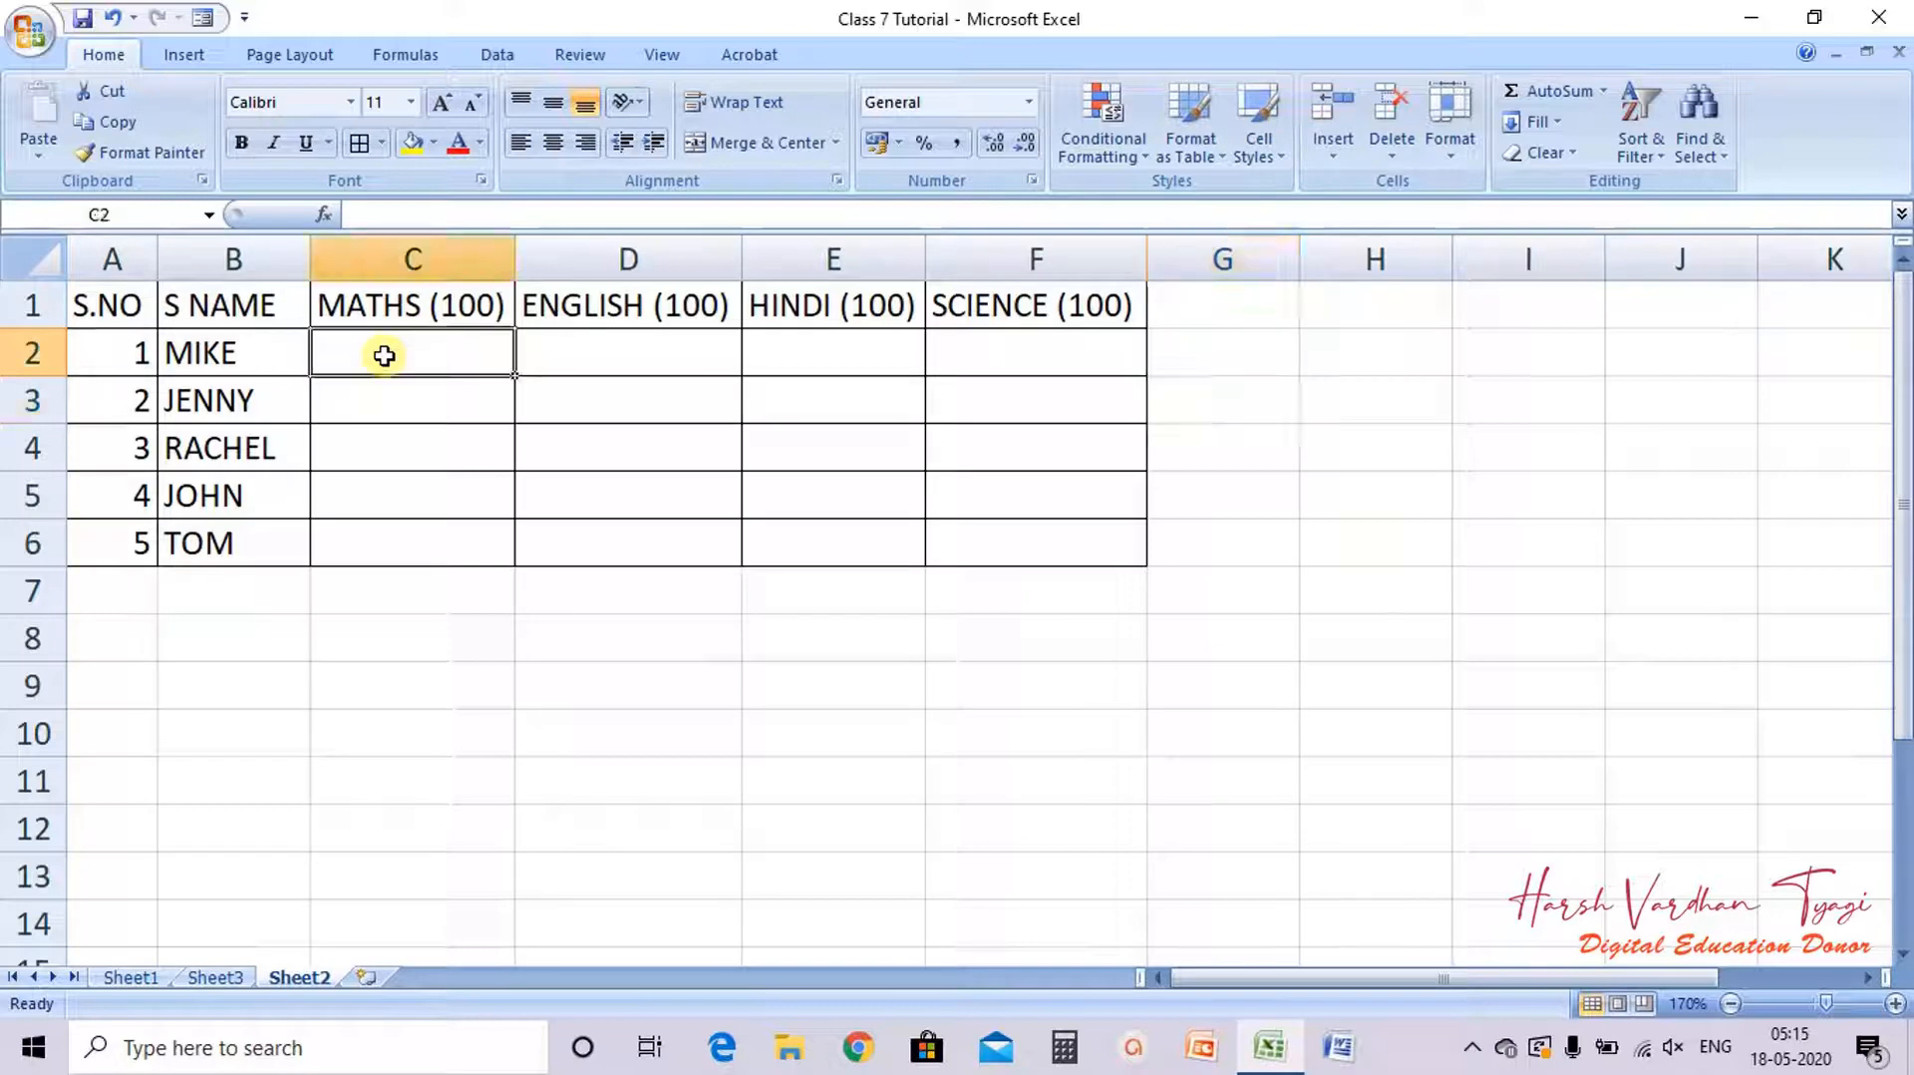
drag(384, 356, 1058, 556)
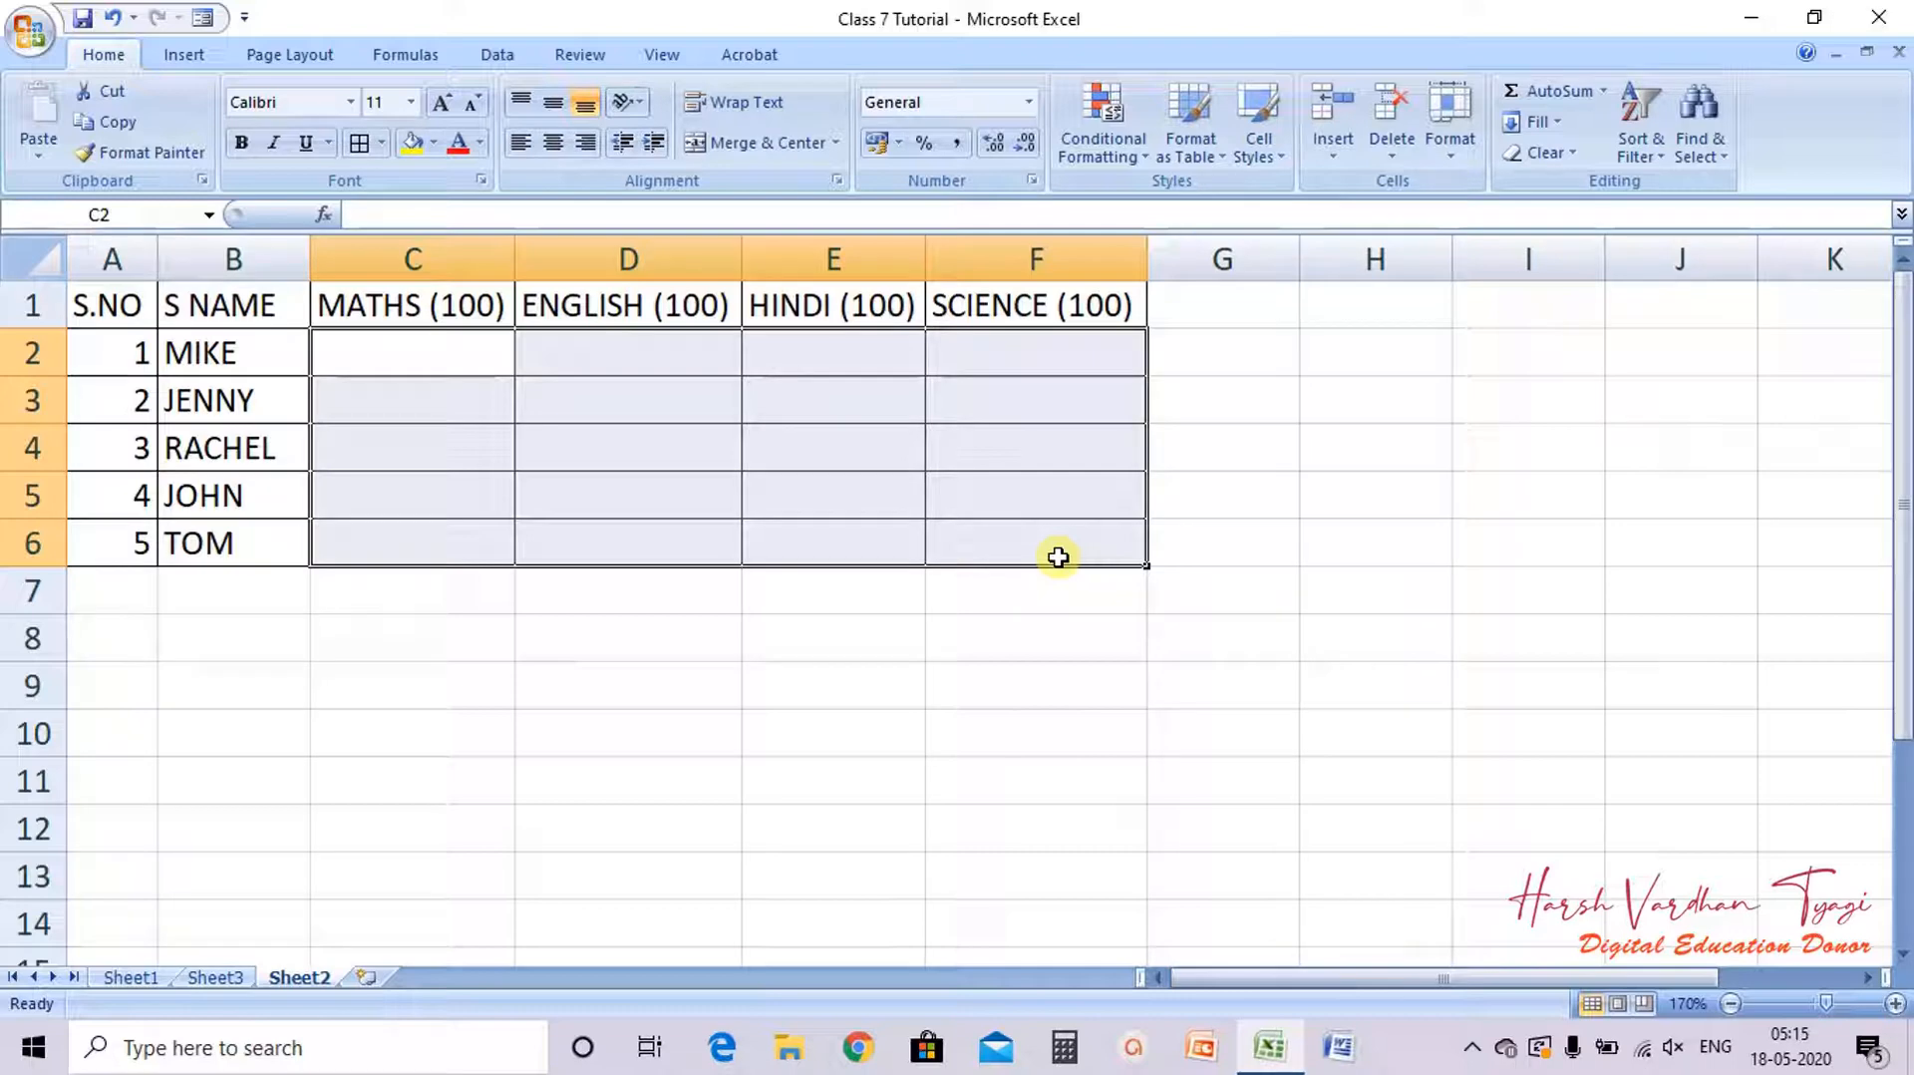
click(496, 55)
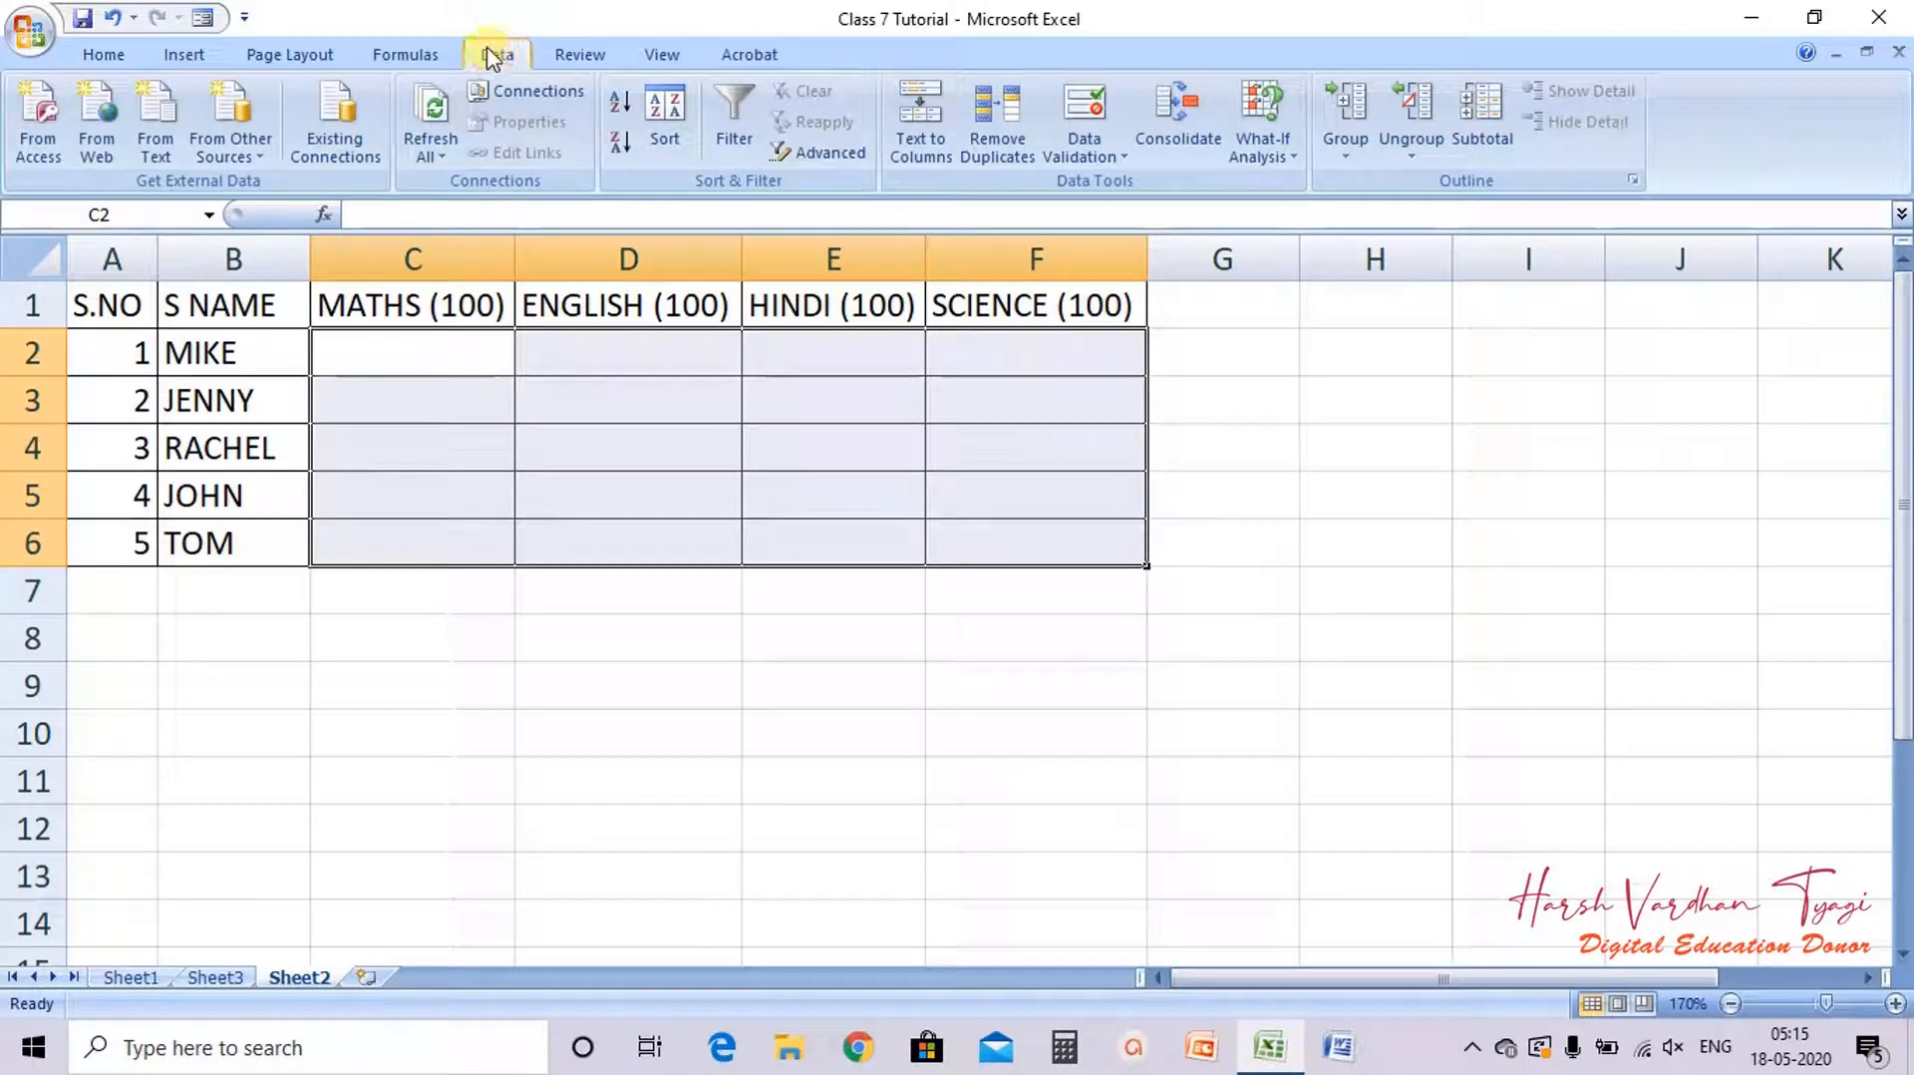
click(1121, 156)
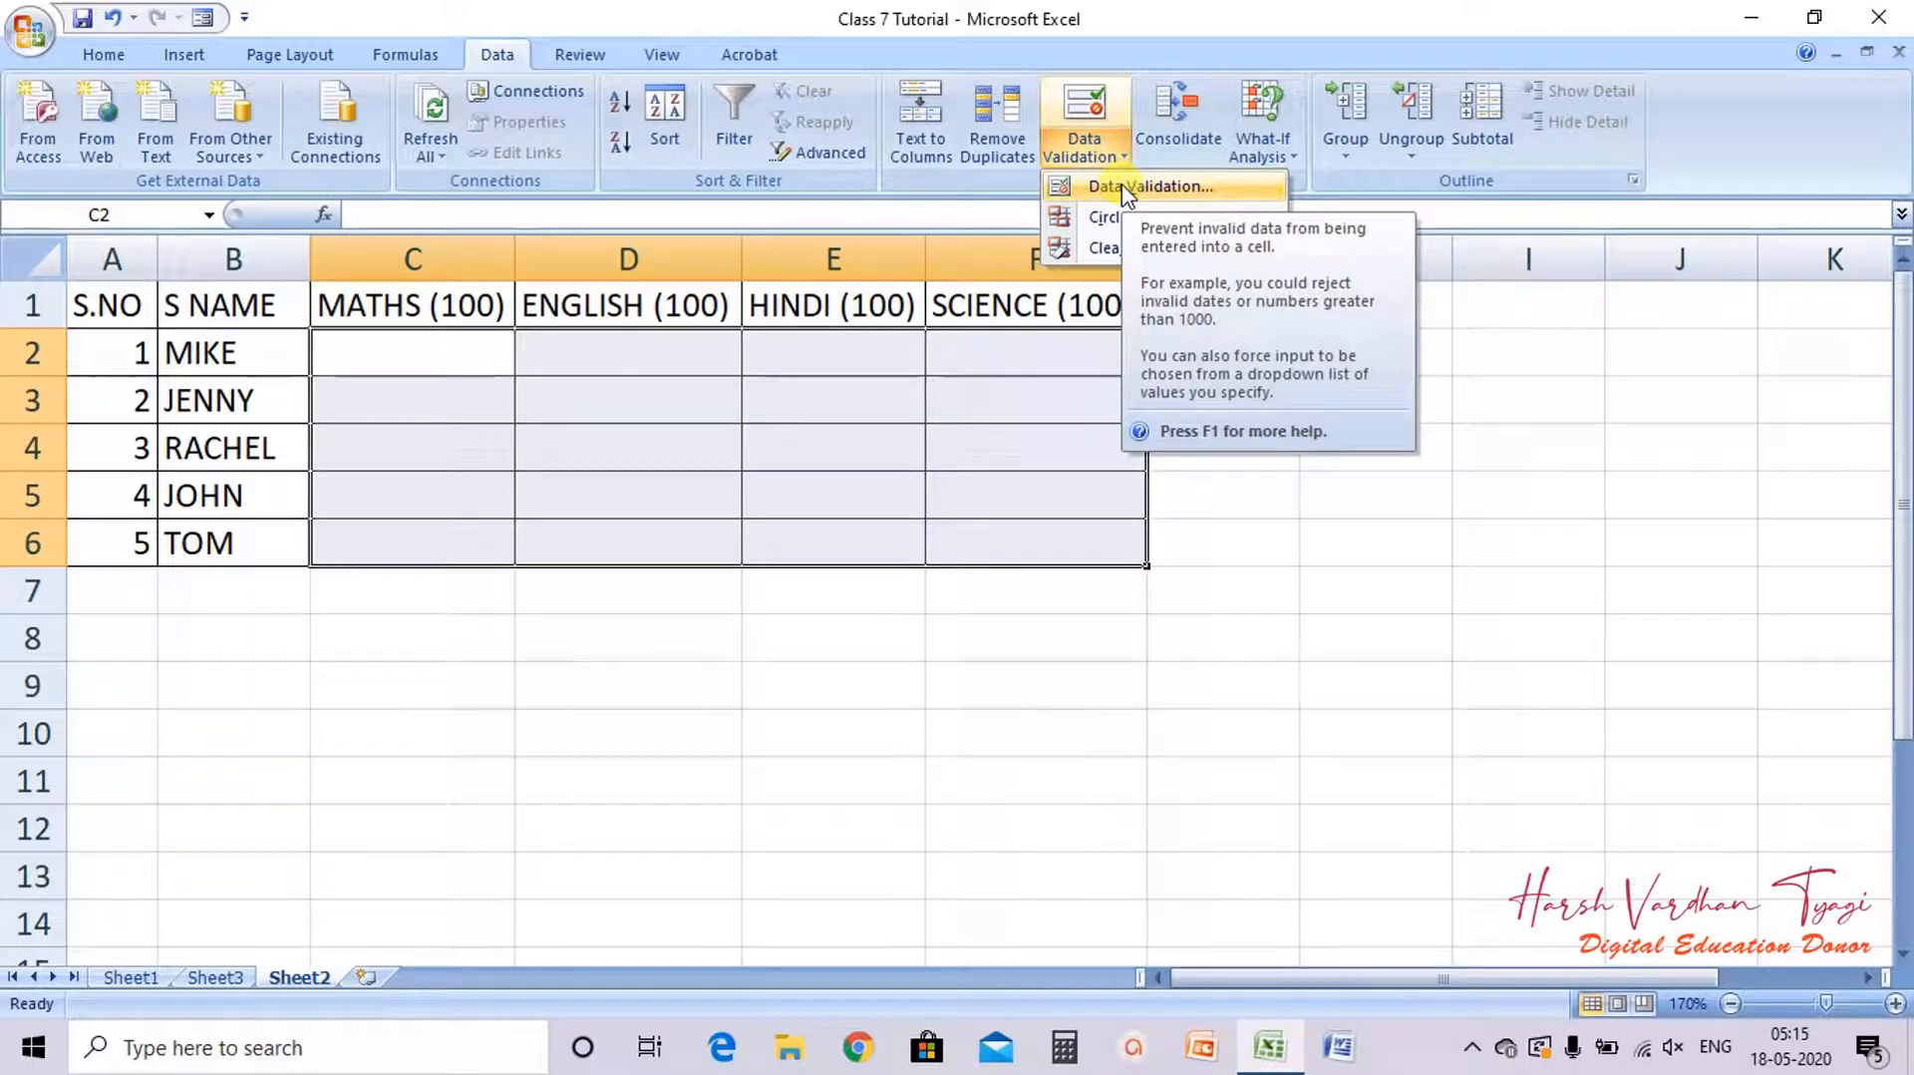
click(1123, 185)
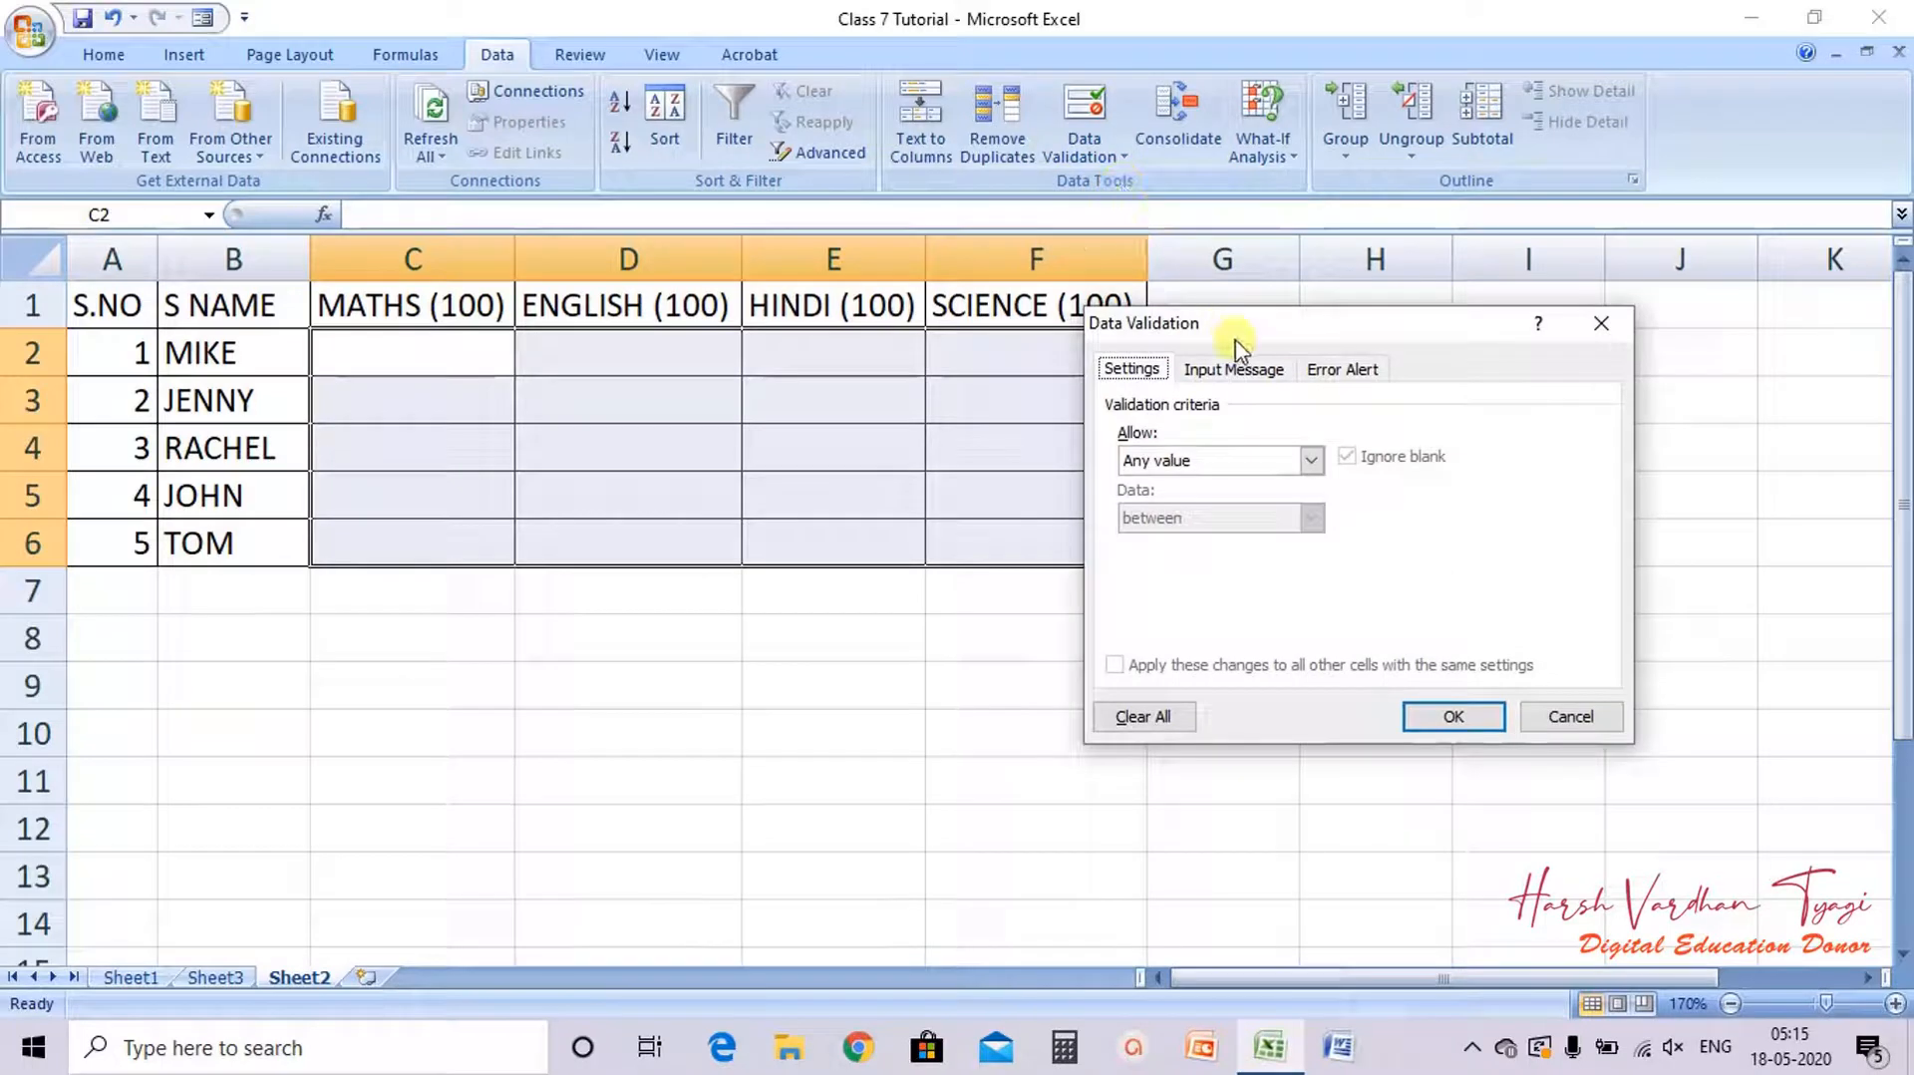
drag(1240, 332, 1035, 431)
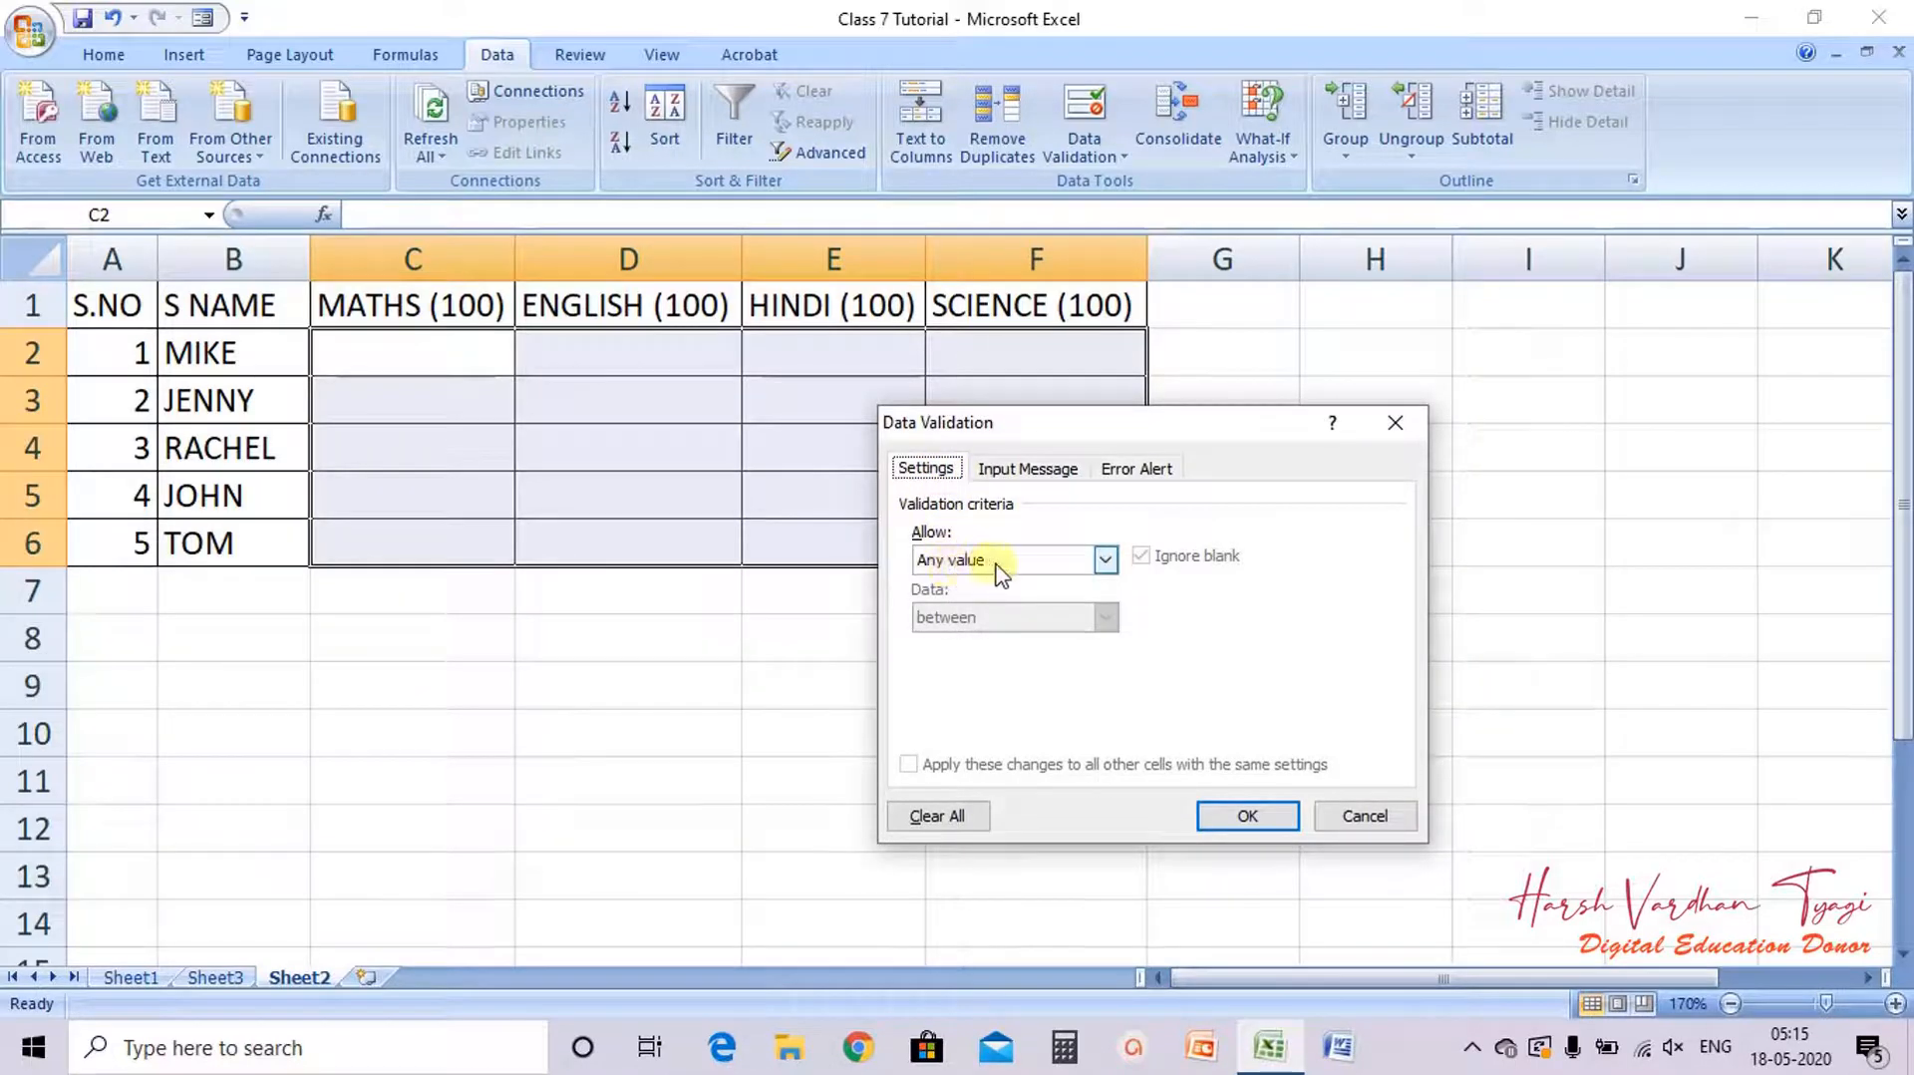
click(1105, 562)
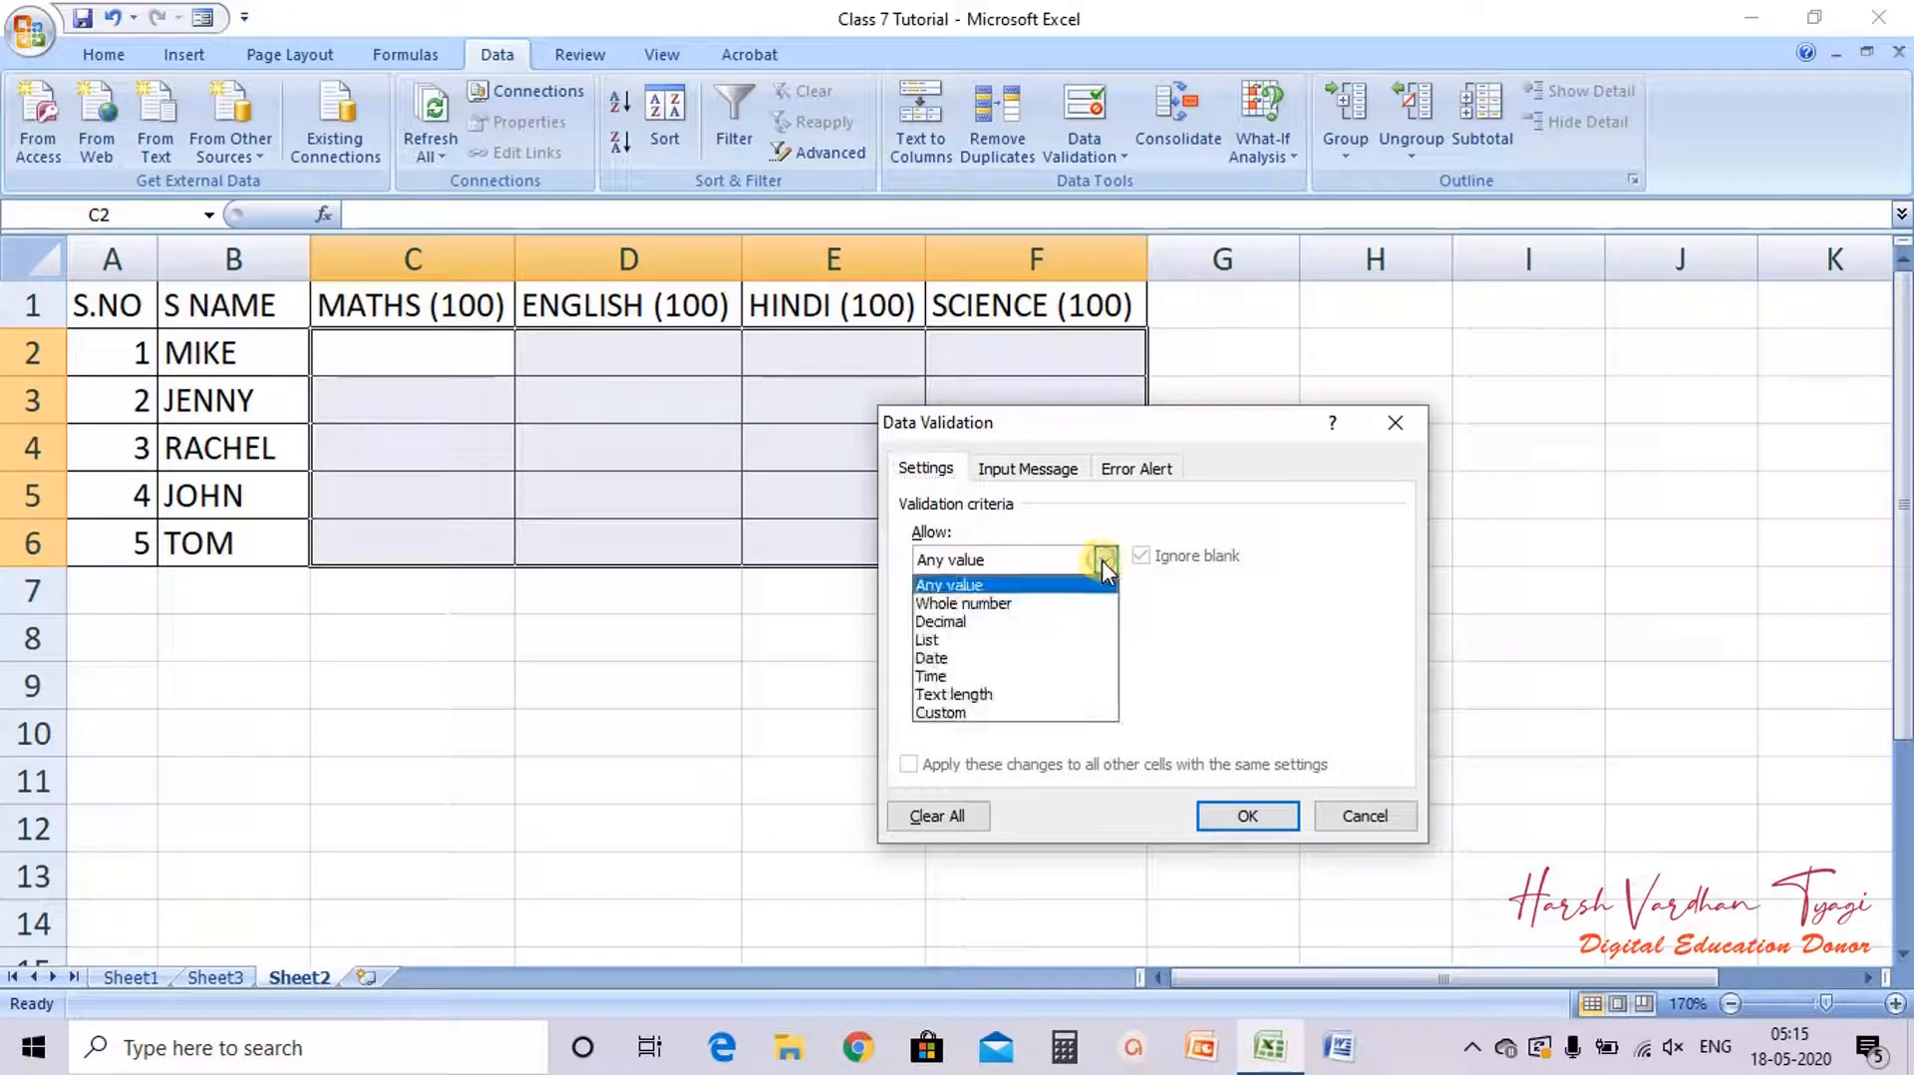
click(973, 603)
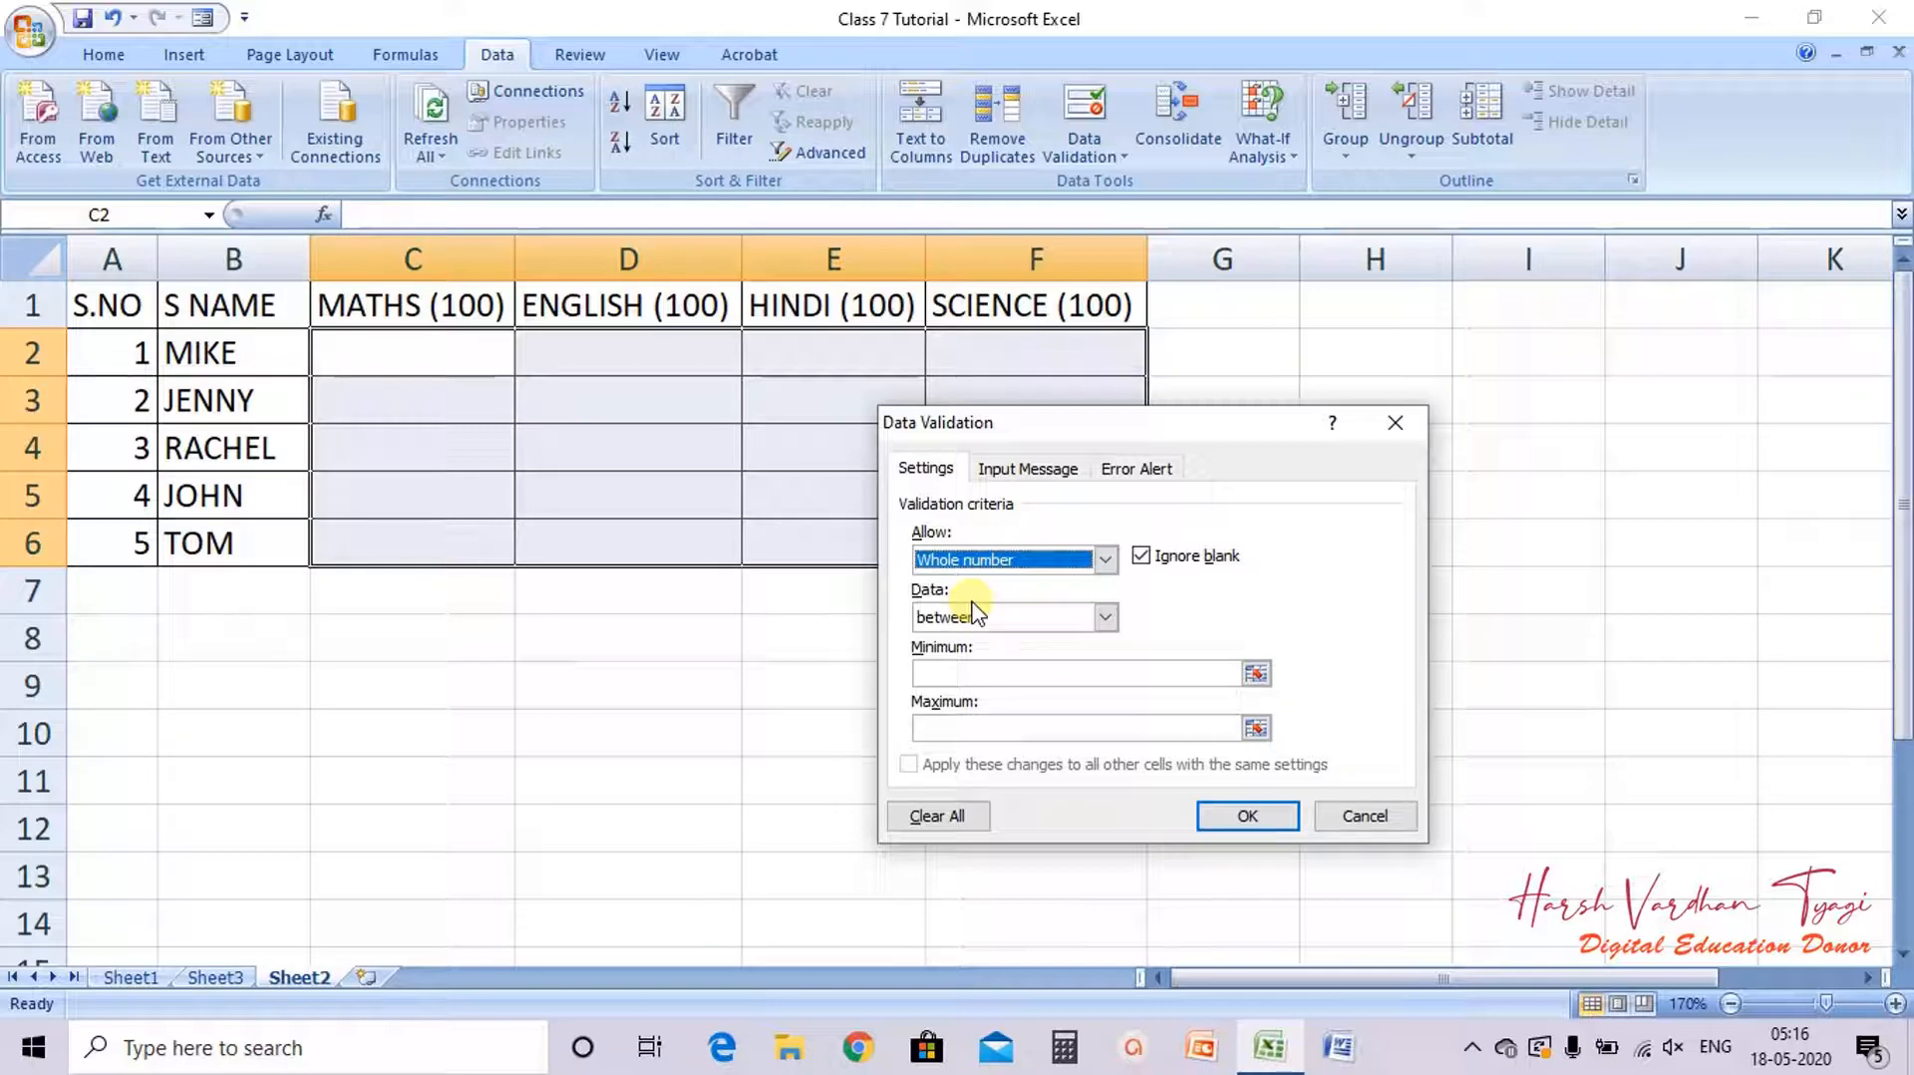
click(1017, 563)
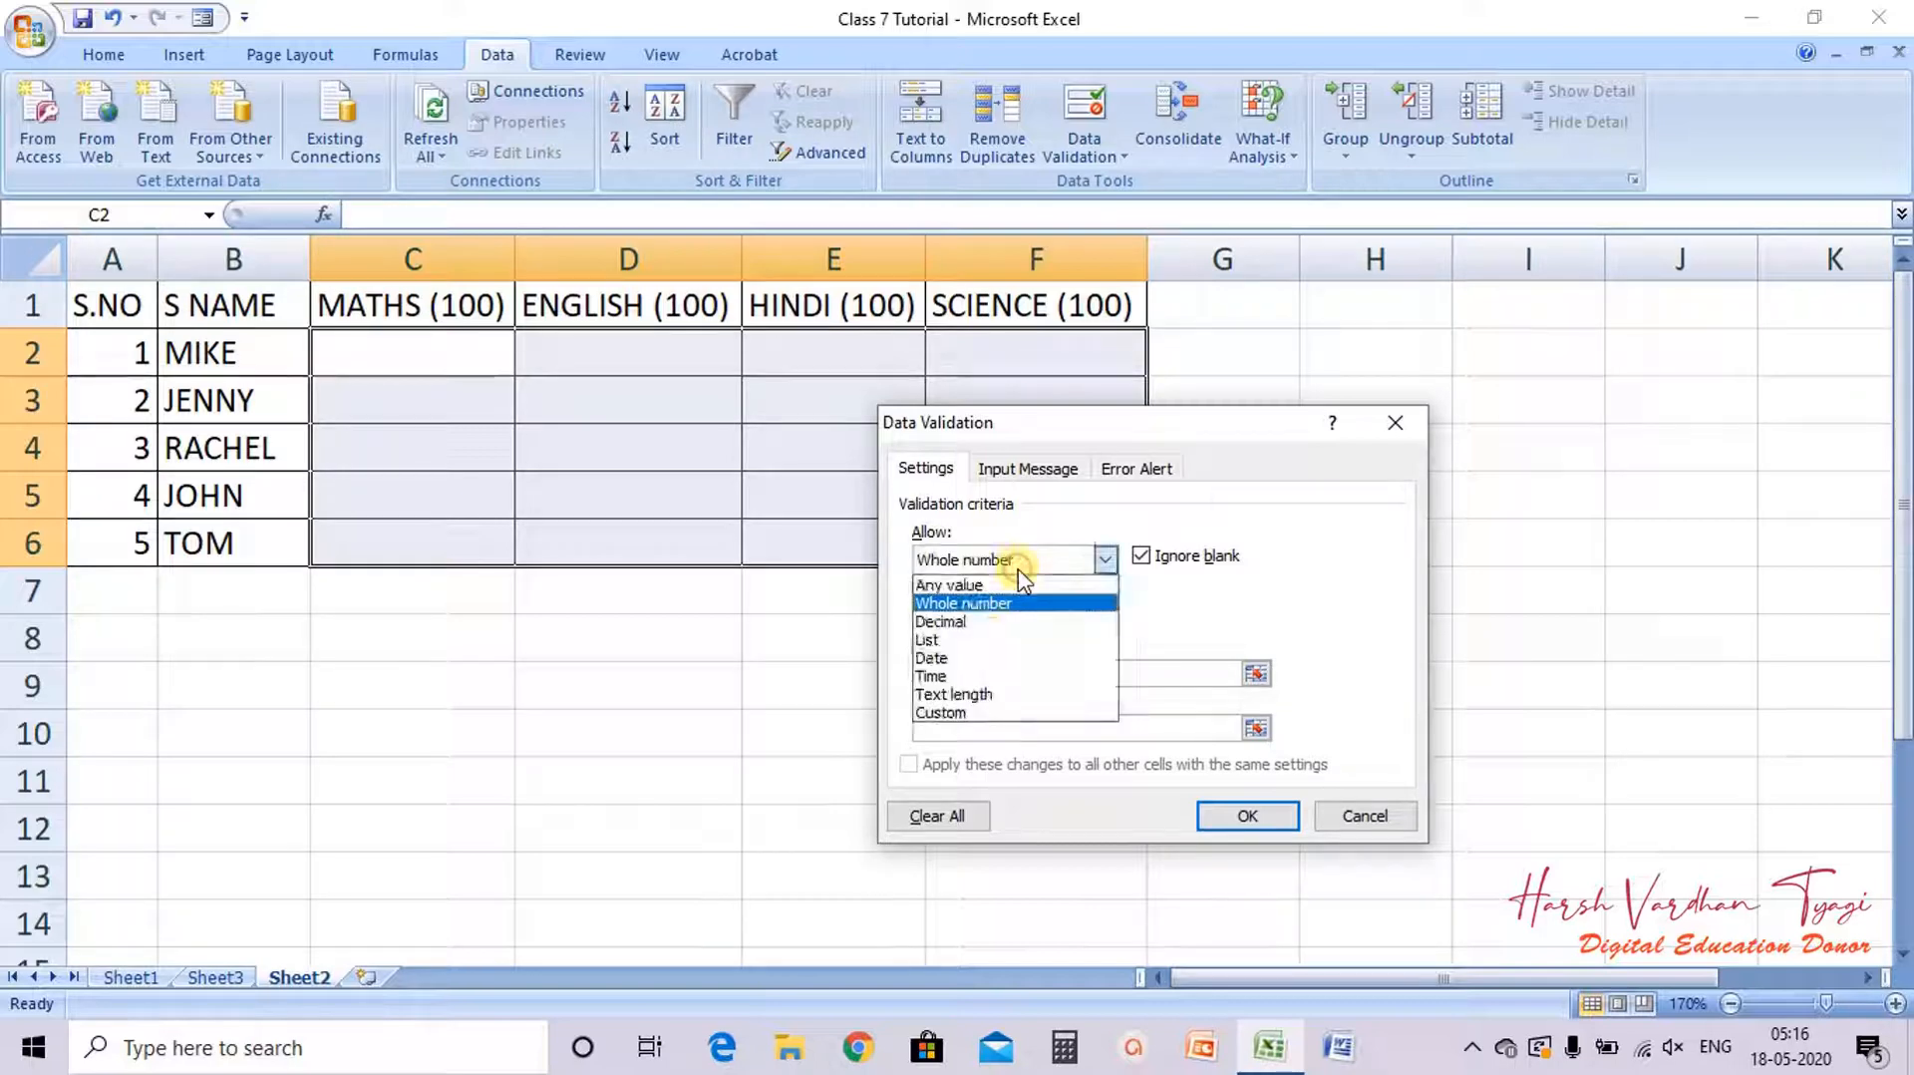
click(969, 603)
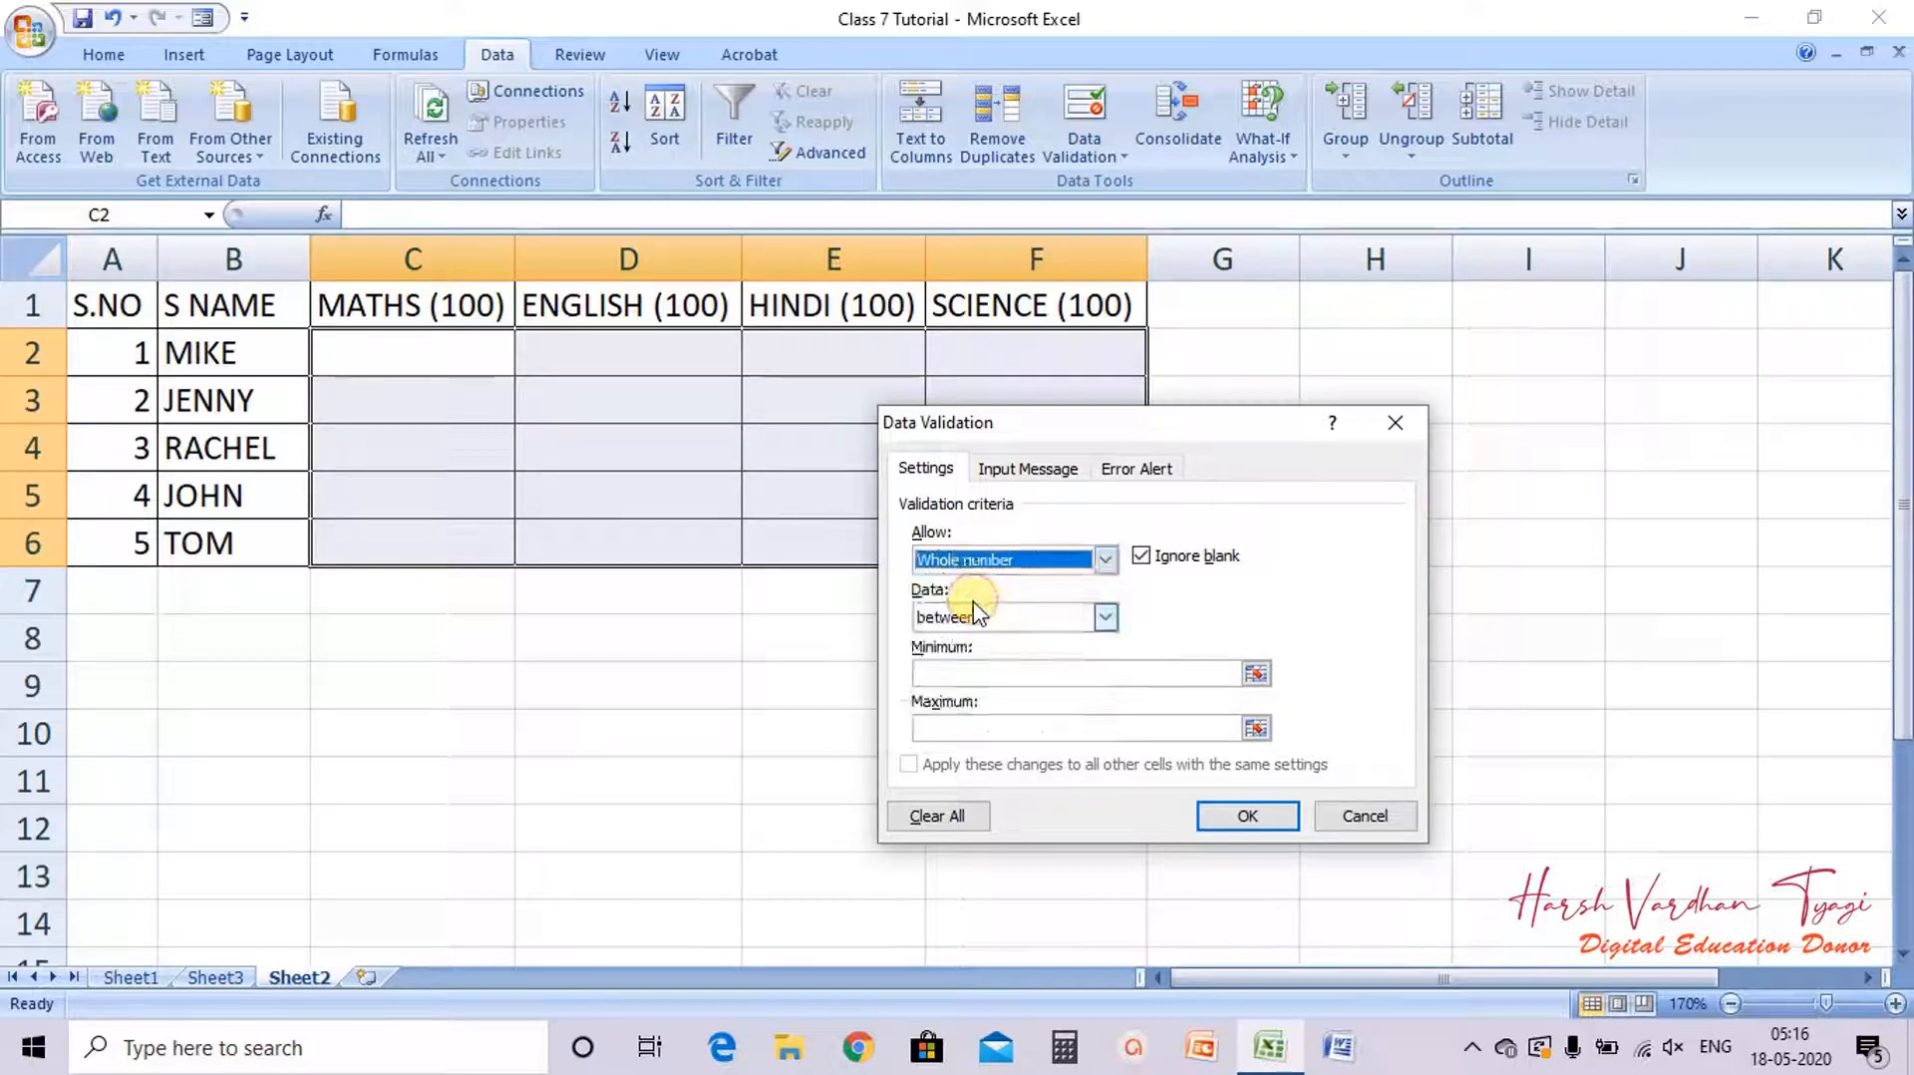
click(981, 615)
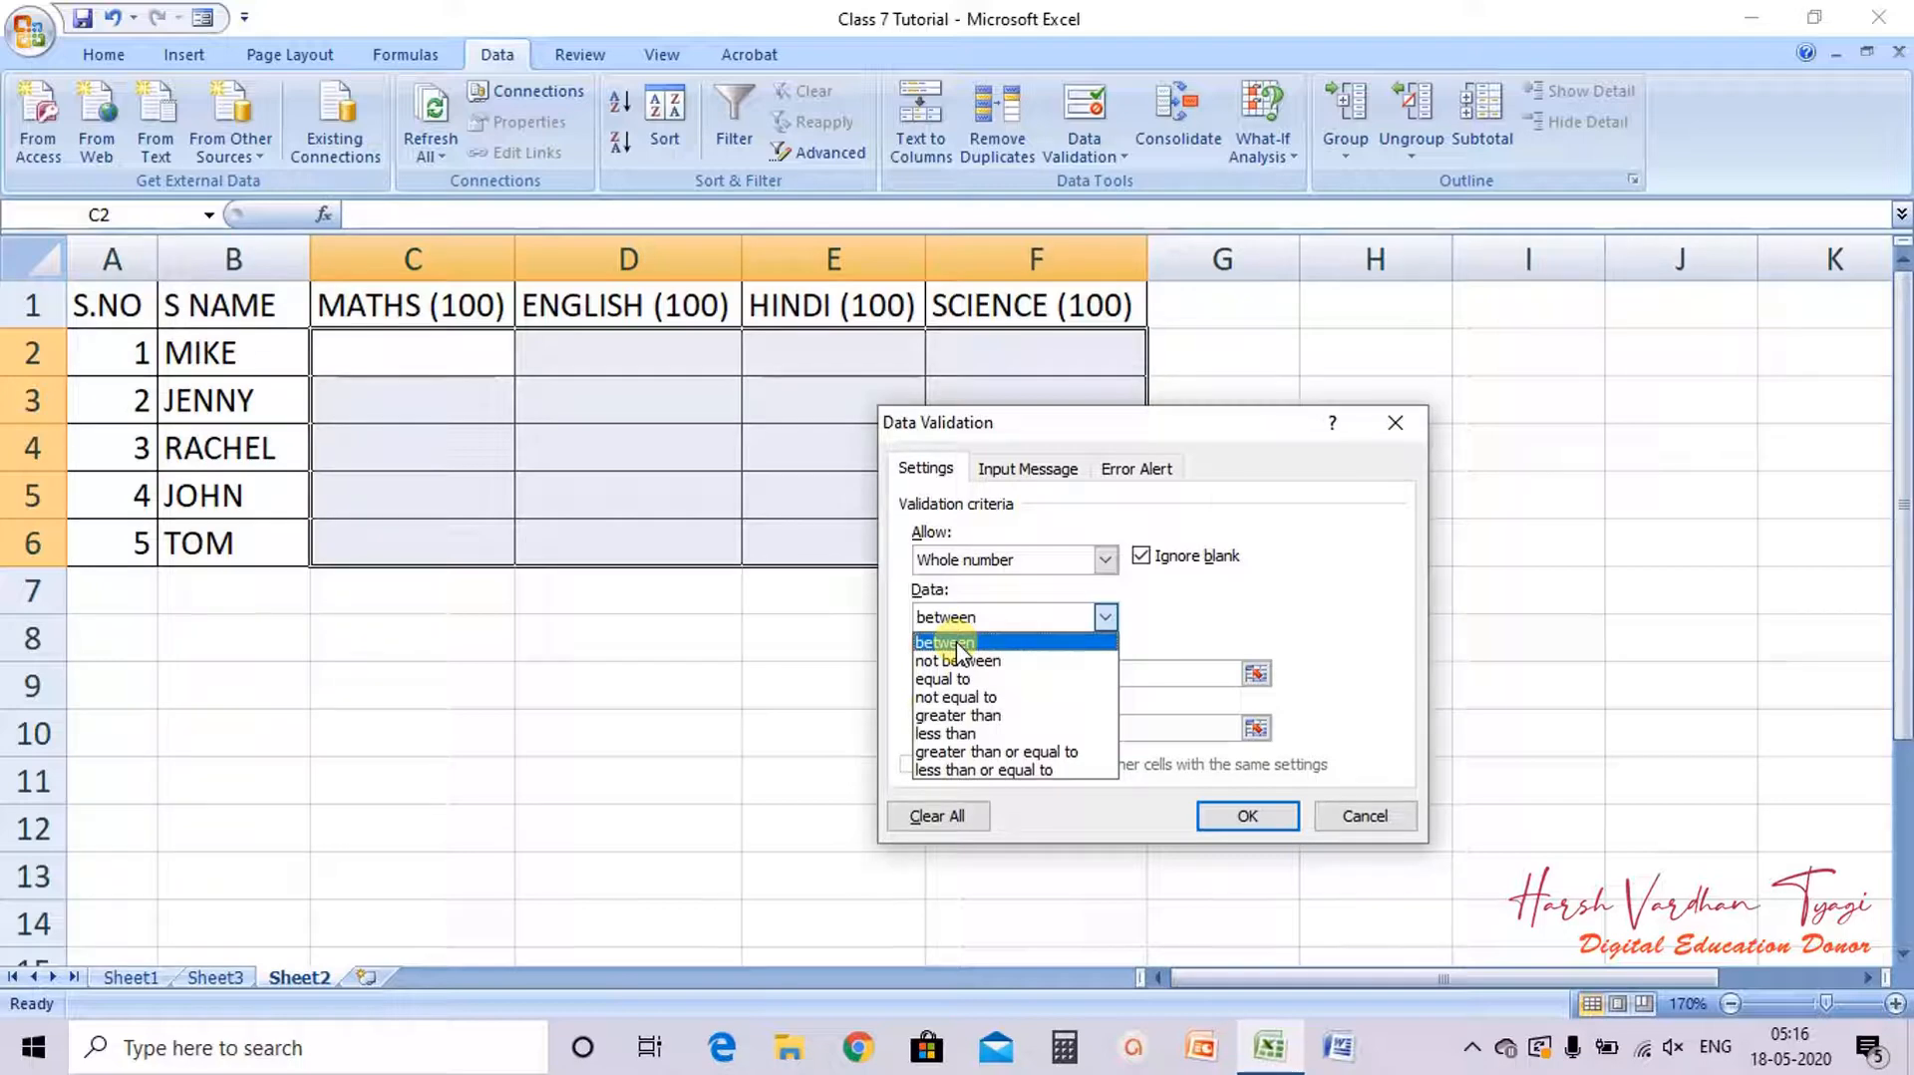
click(957, 646)
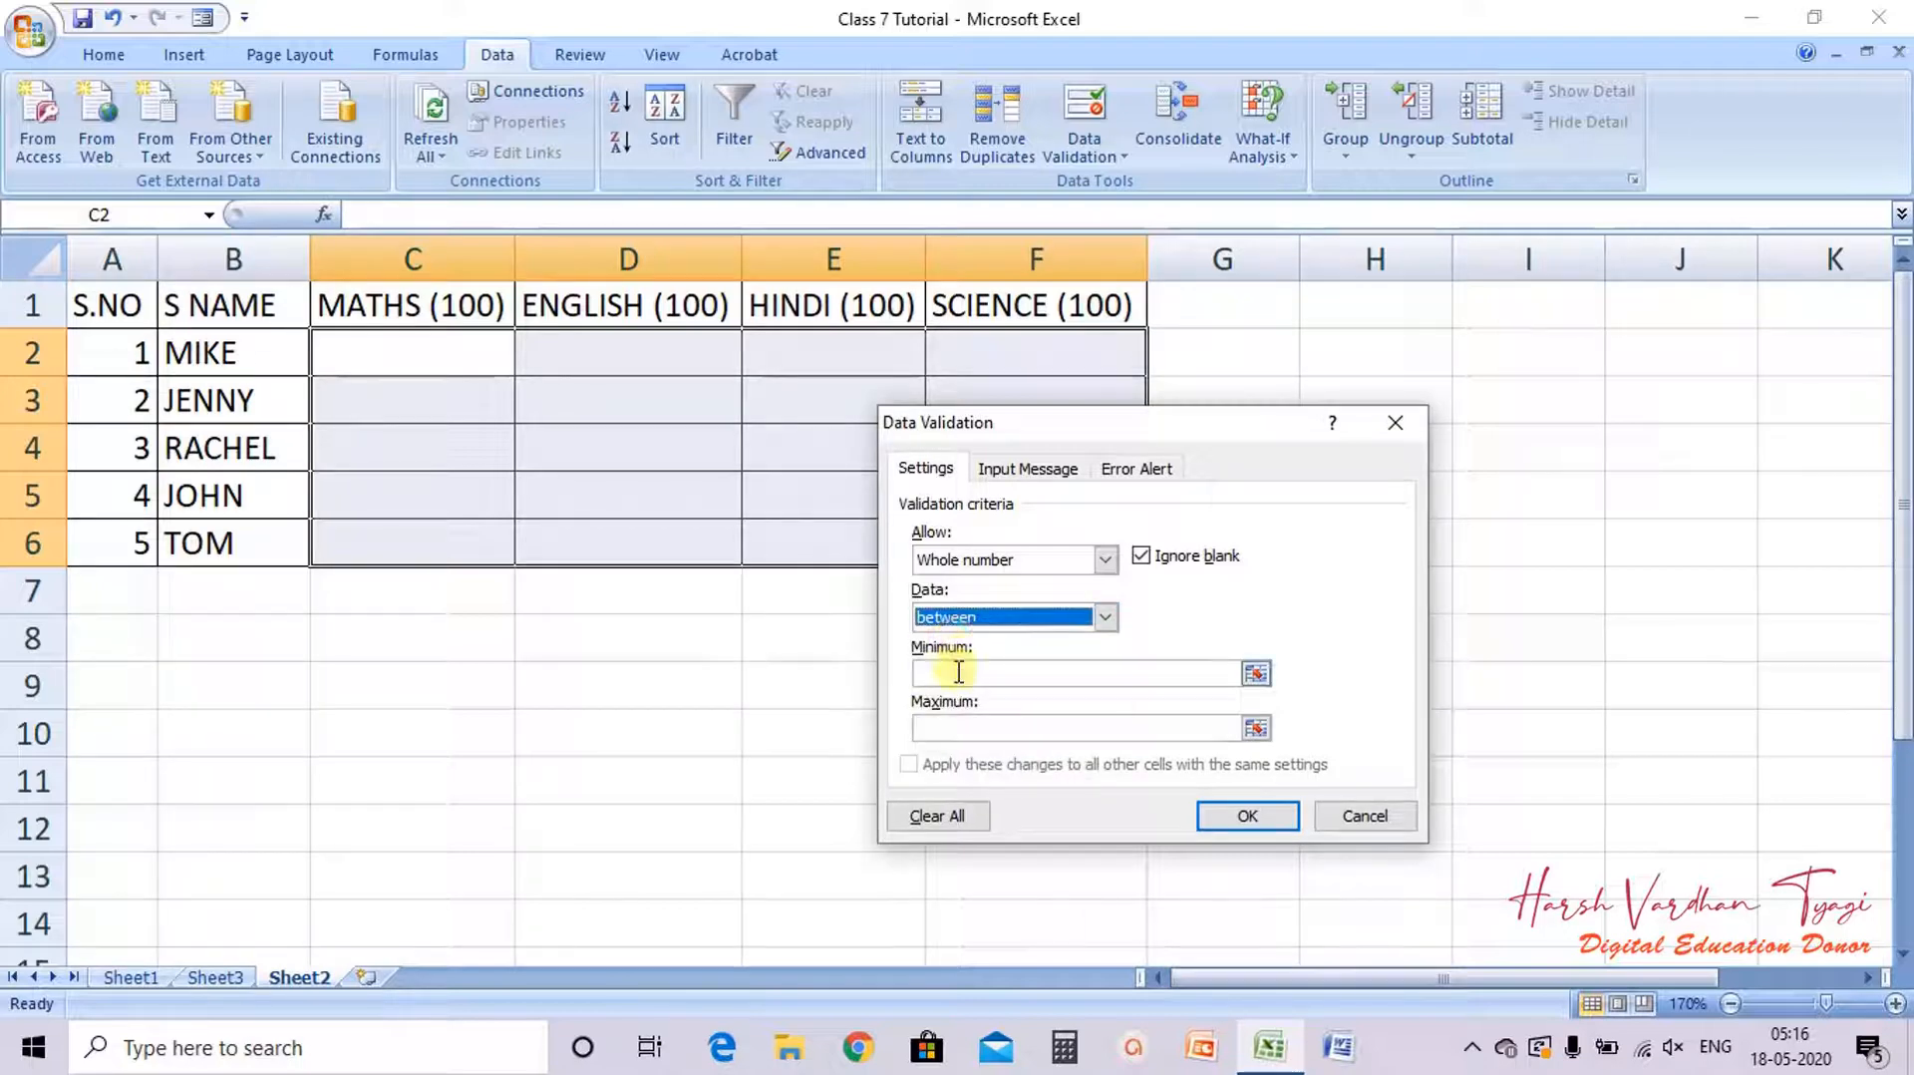
Step: Set the validation minimum to 0 and maximum to 100, and apply it
click(959, 674)
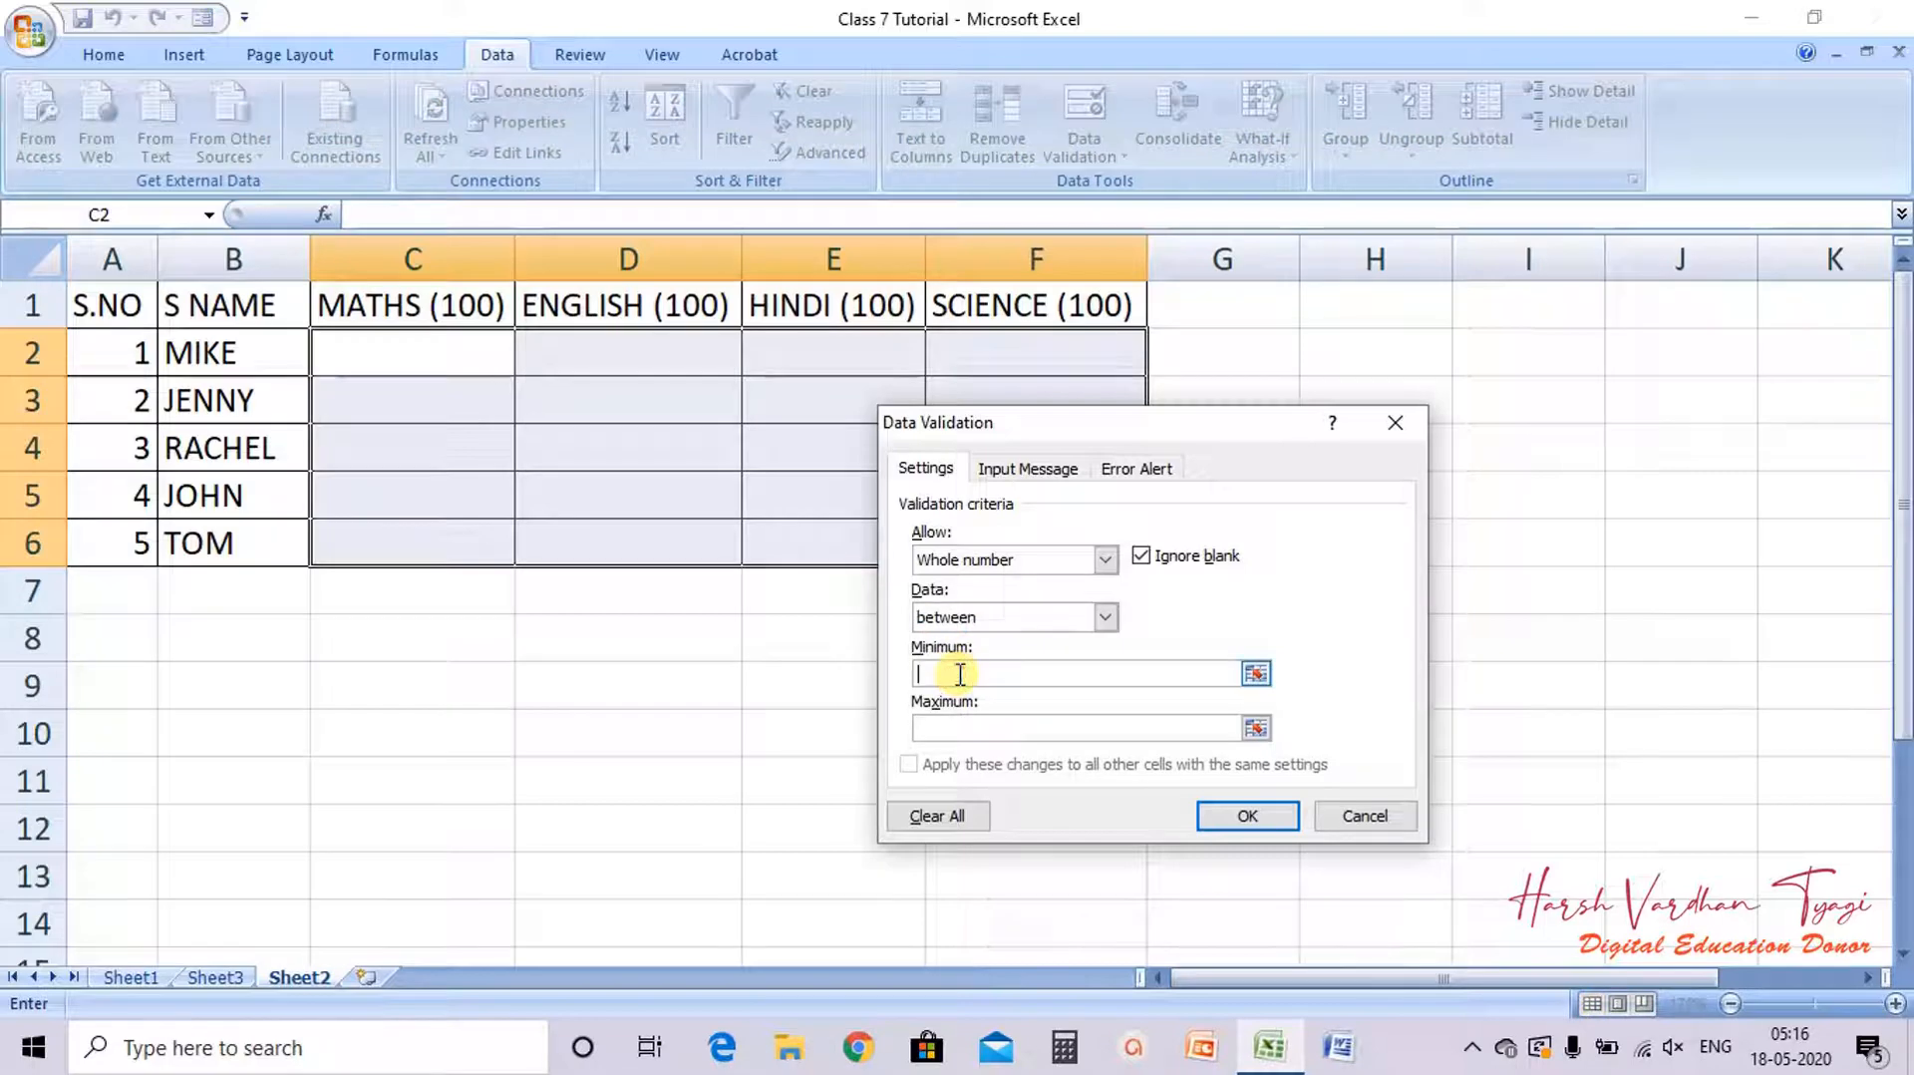
text(0)
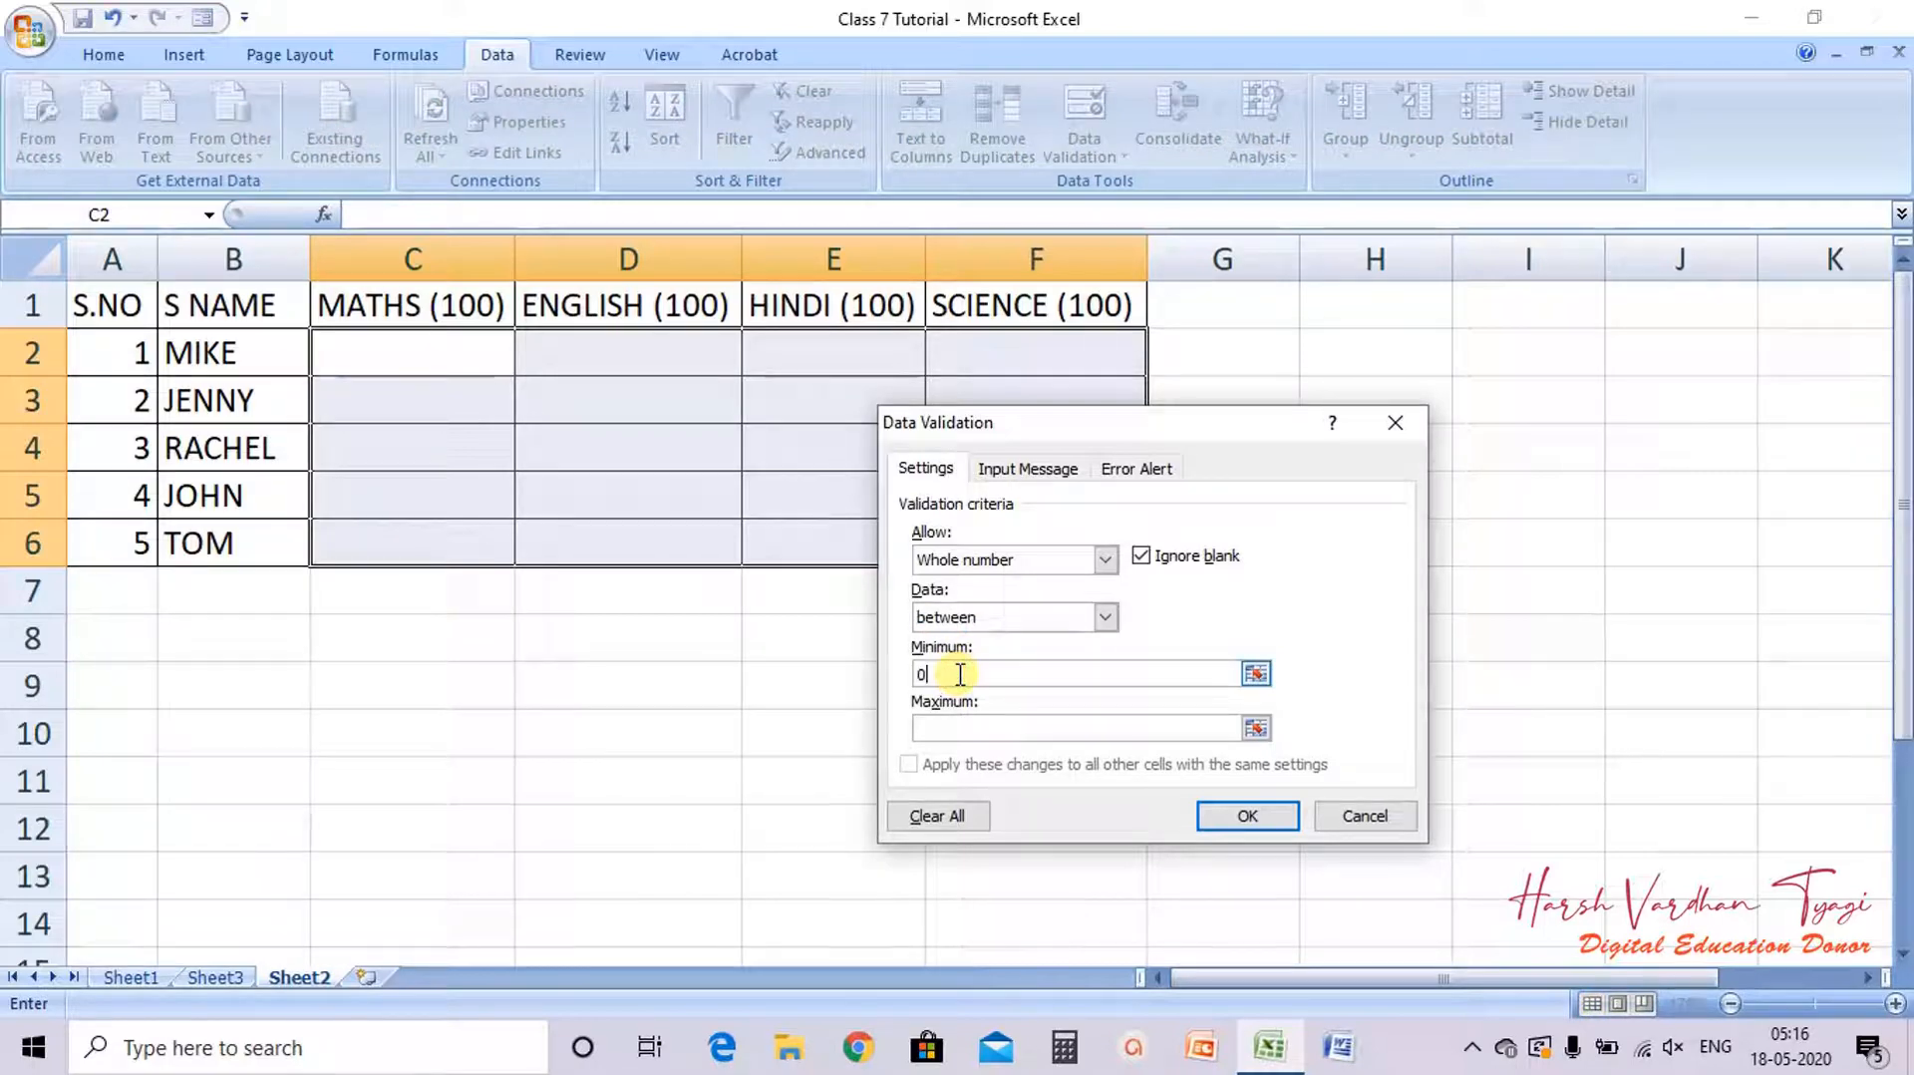
click(947, 731)
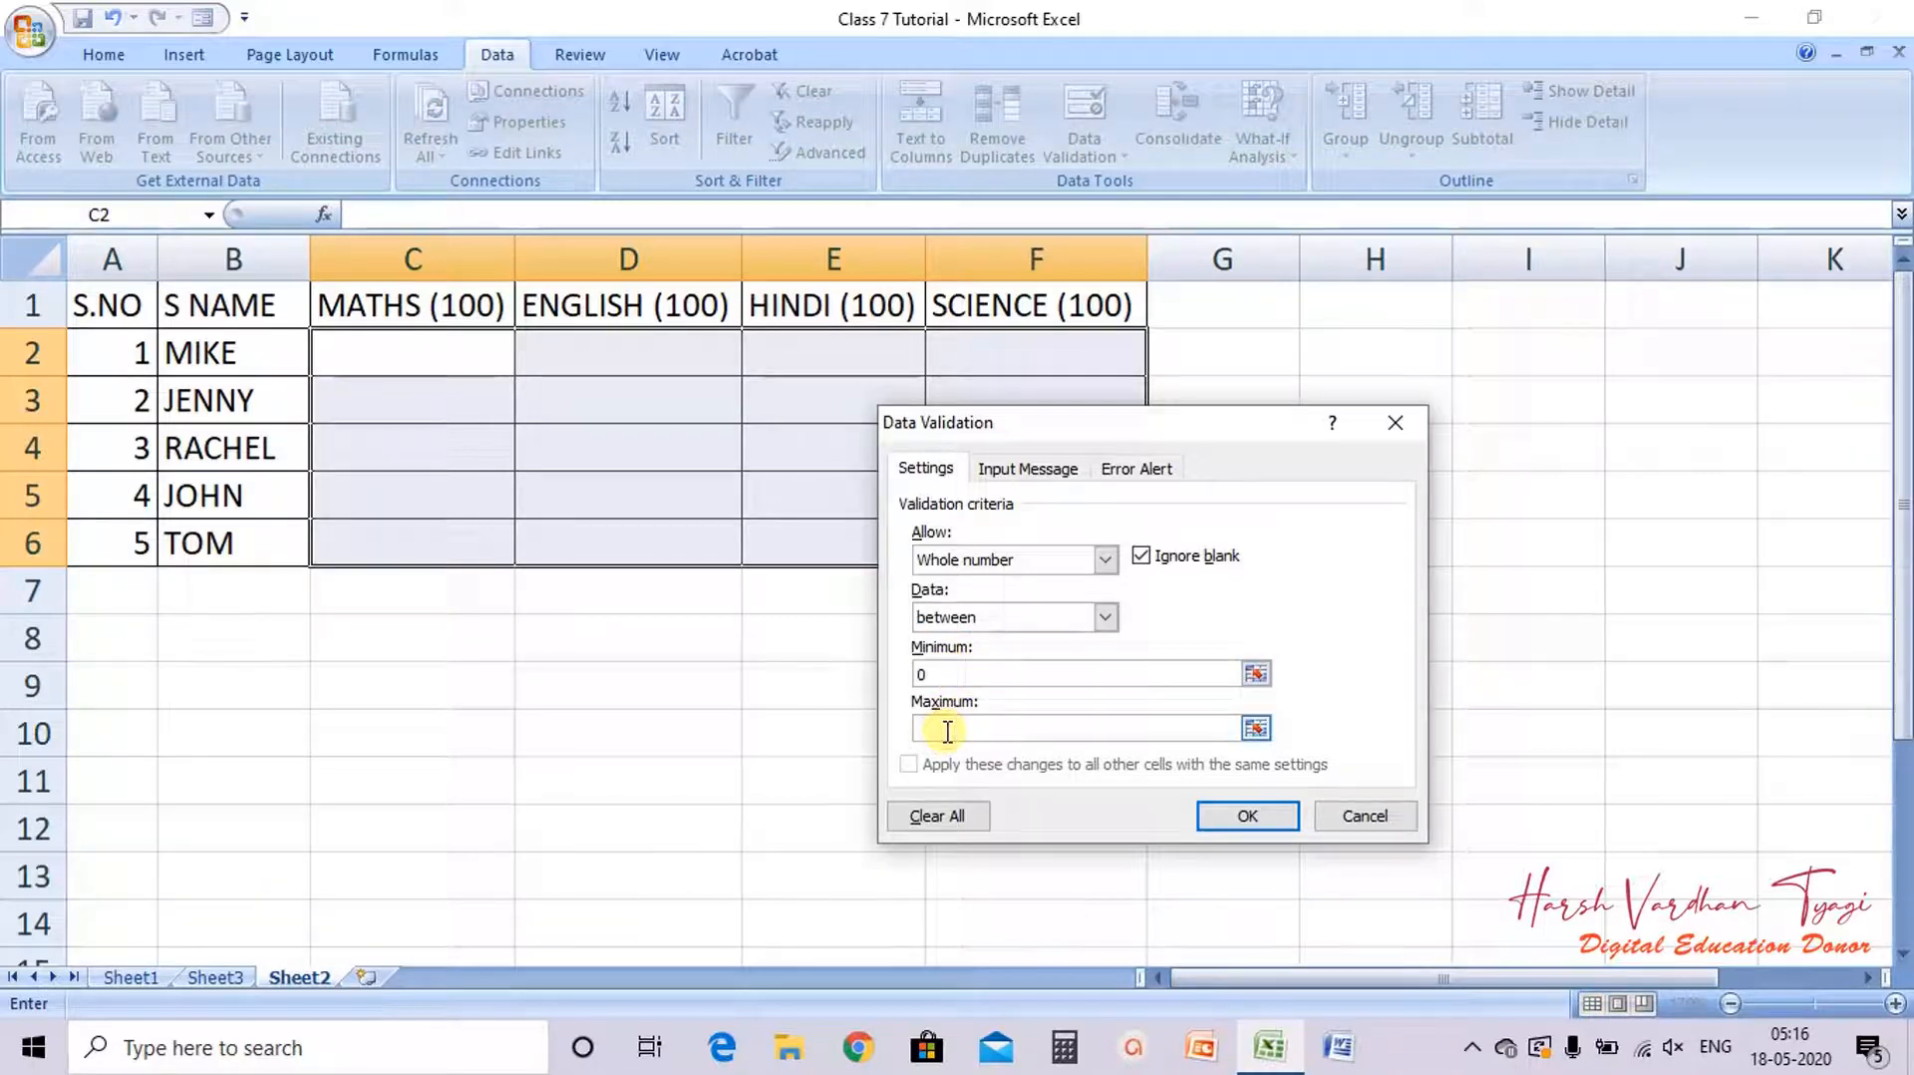
text(100)
click(1224, 817)
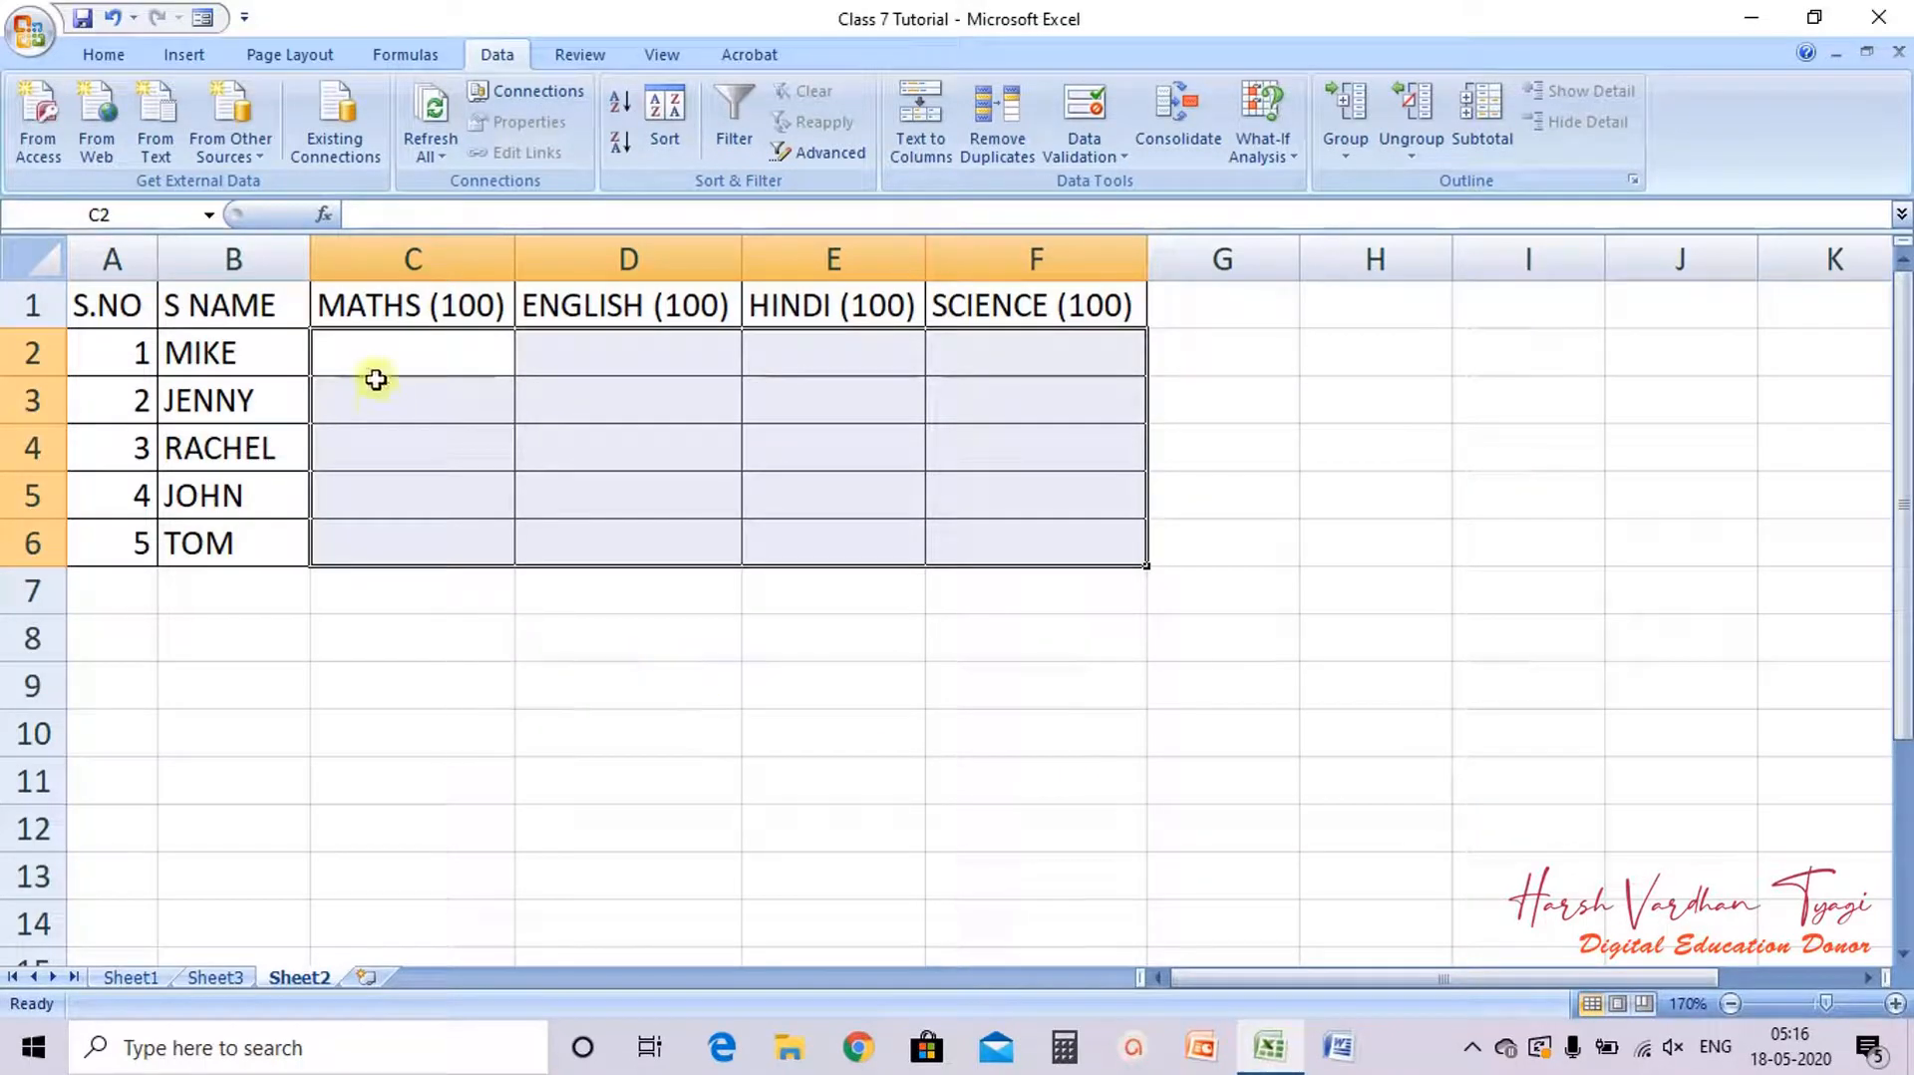
Step: Try entering 101 and then -10 as MIKE's MATHS mark in C2, then cancel the entry
click(486, 592)
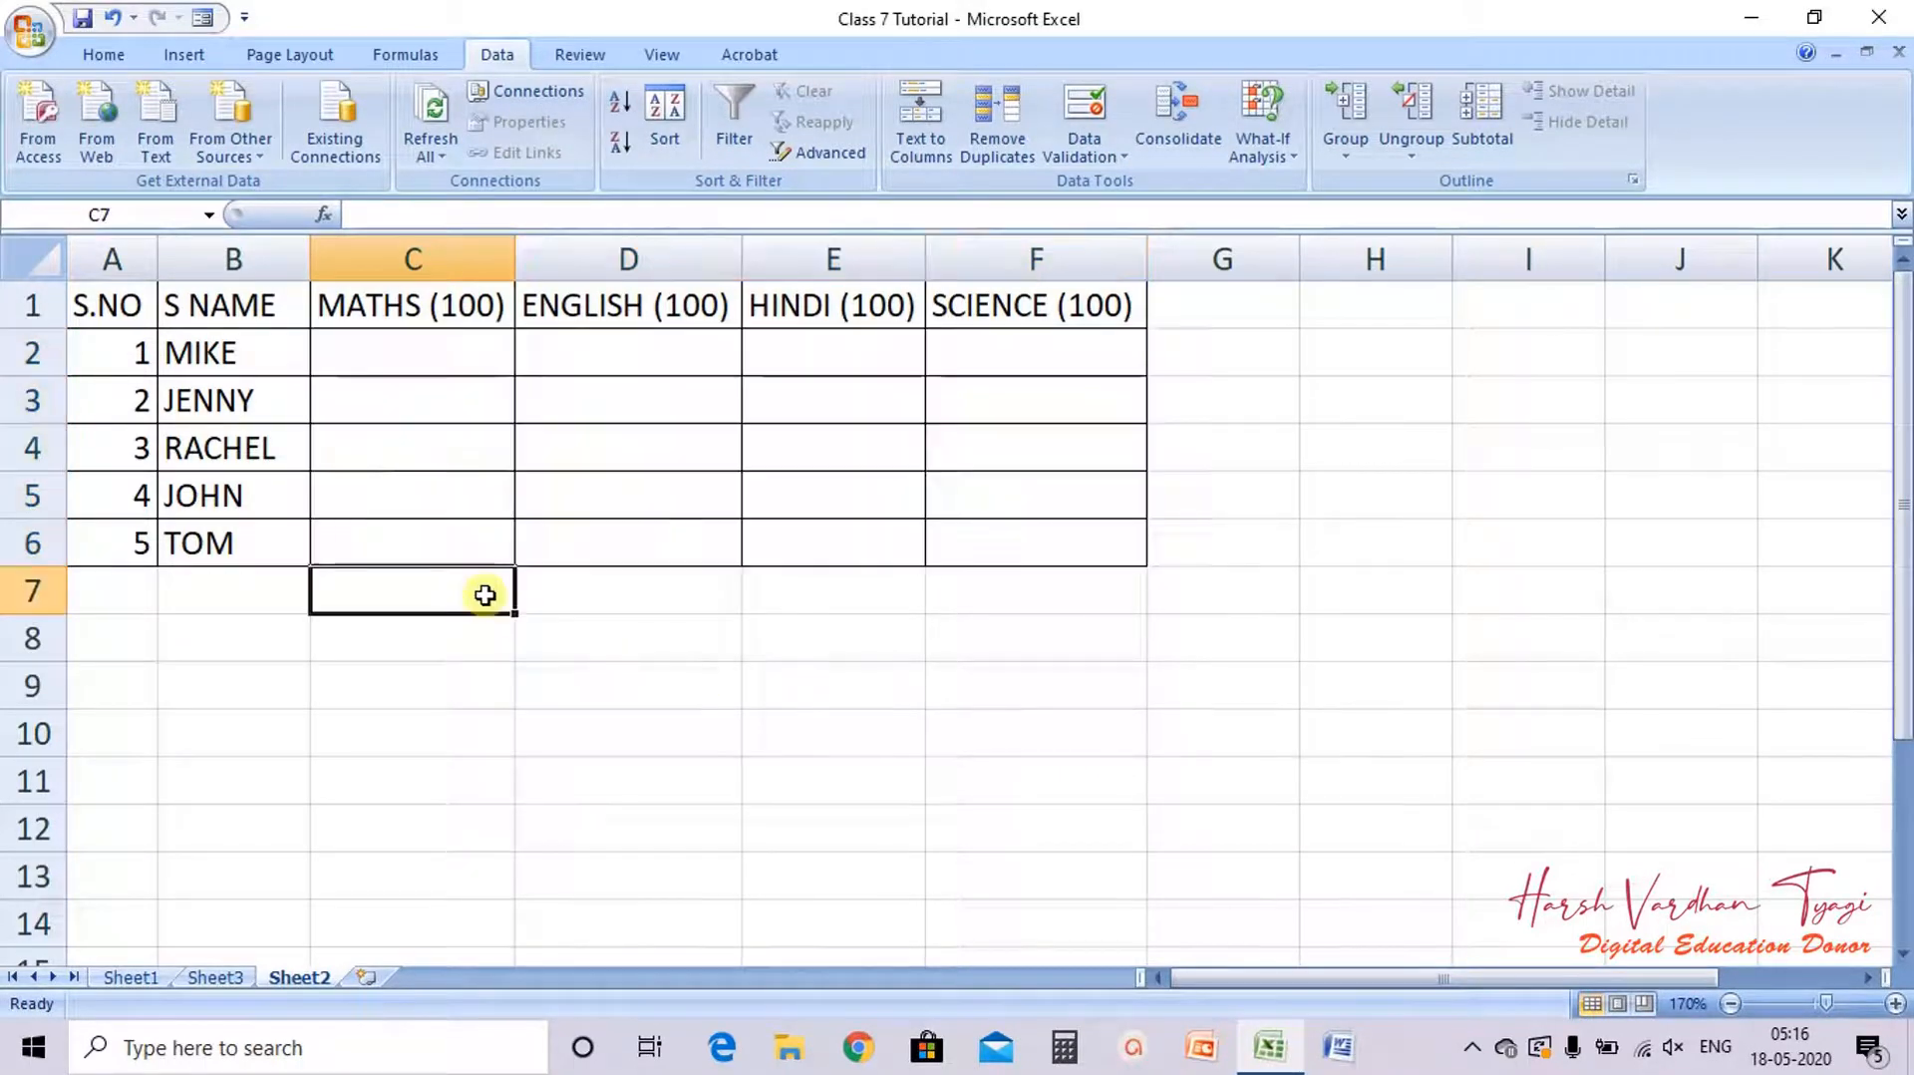
click(483, 367)
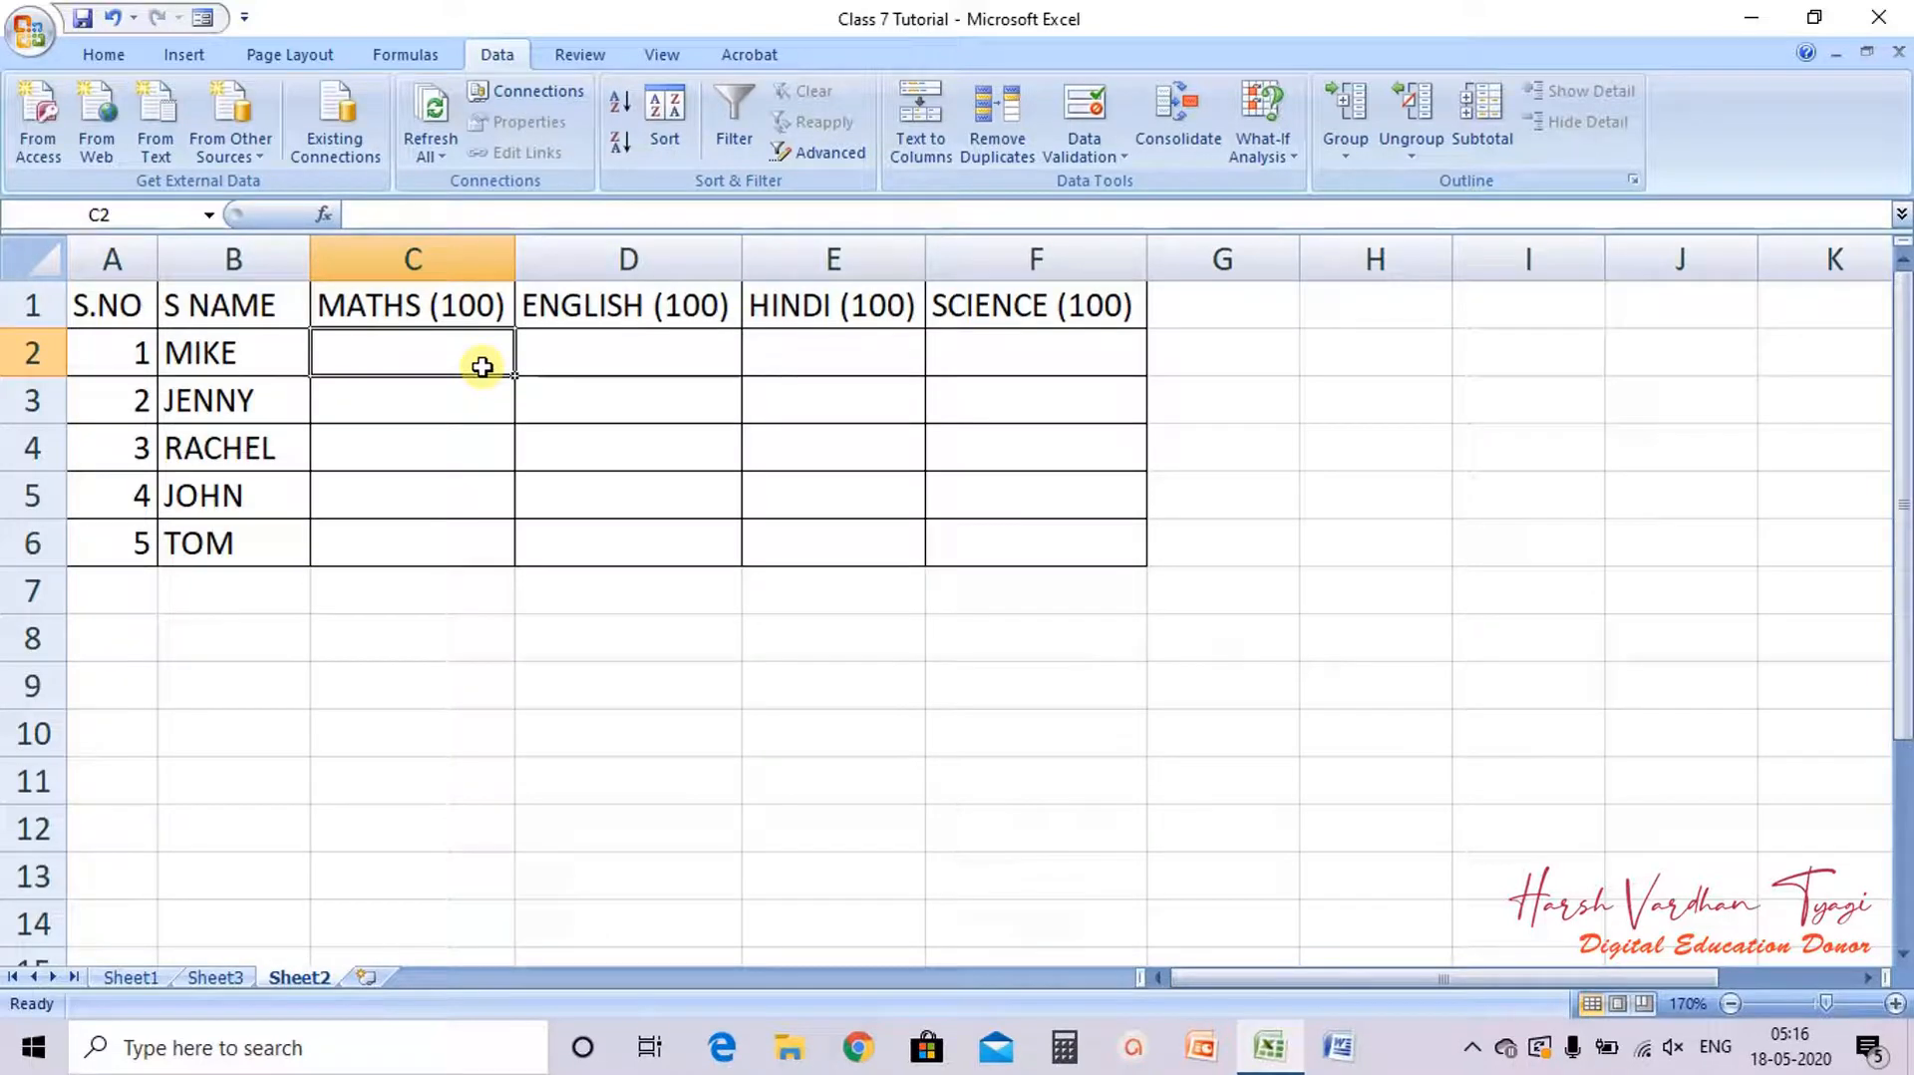
text(101)
key(Return)
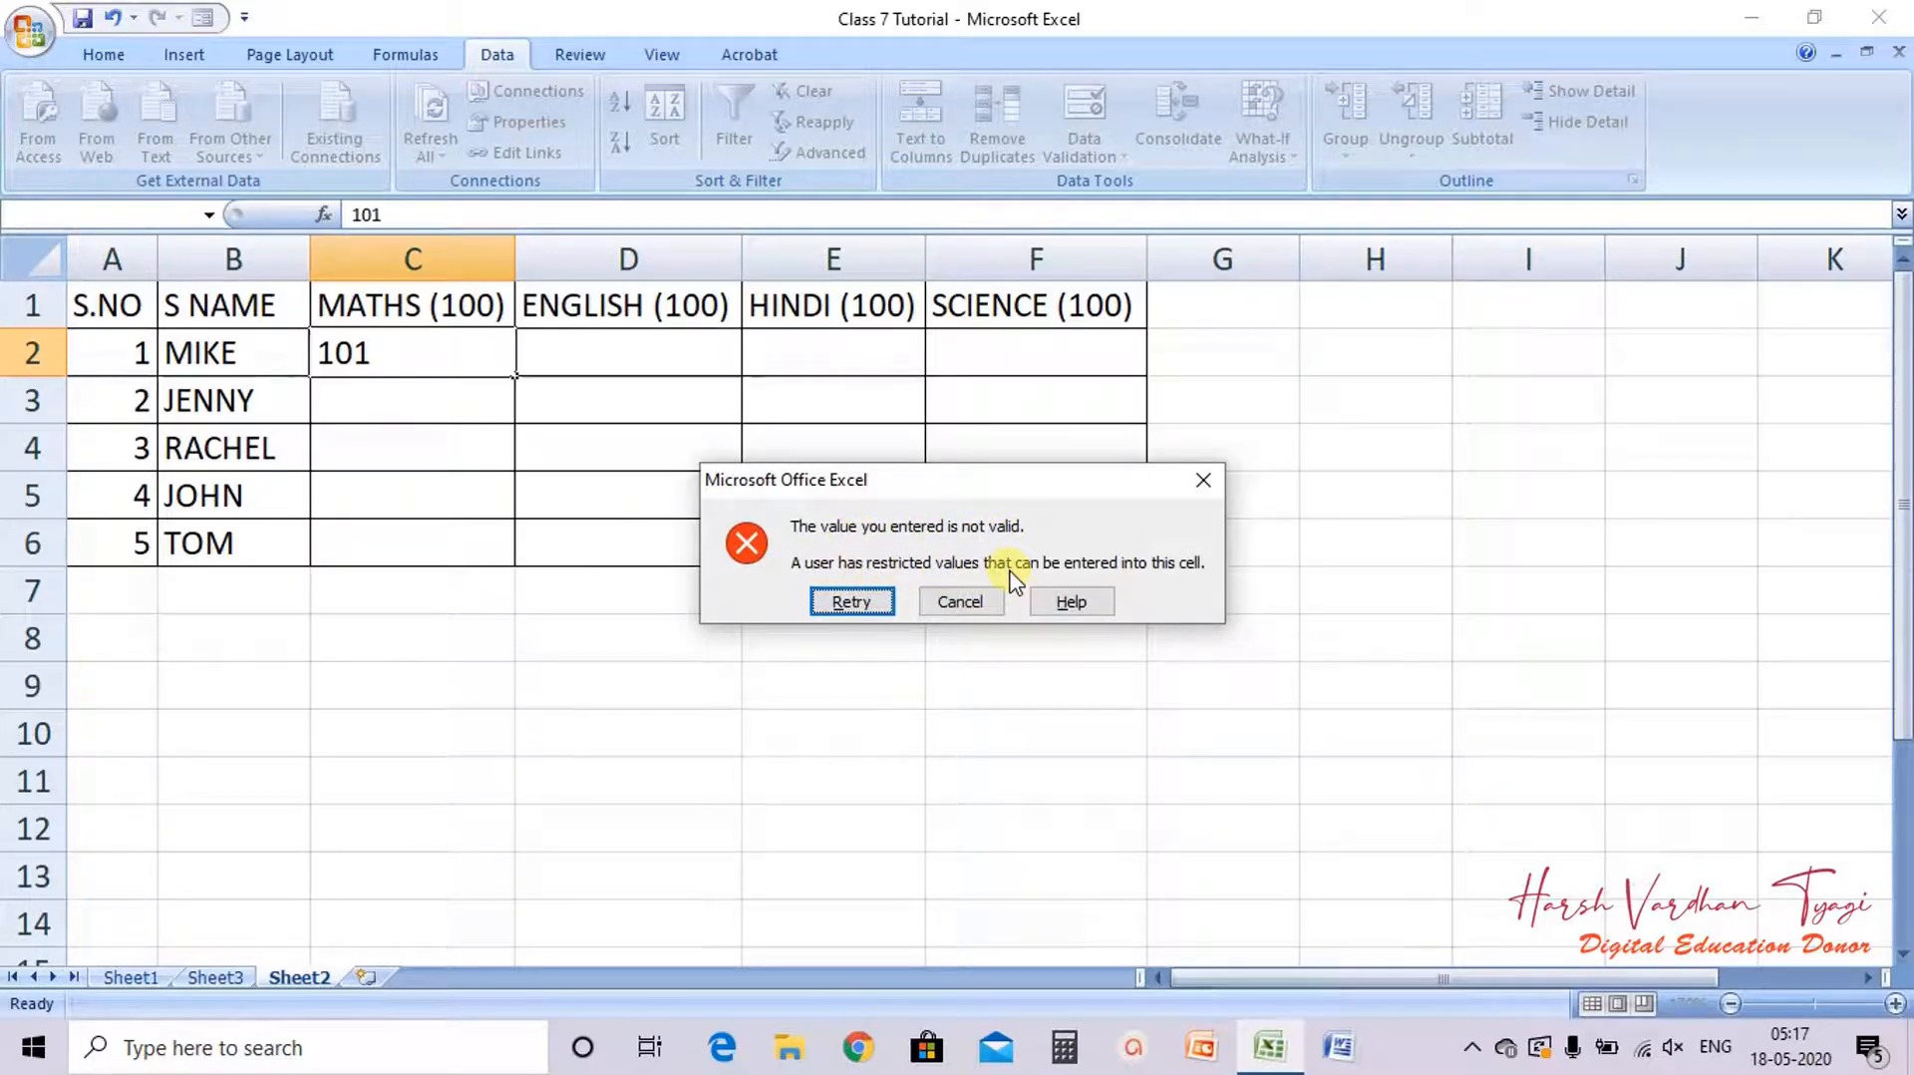
click(882, 602)
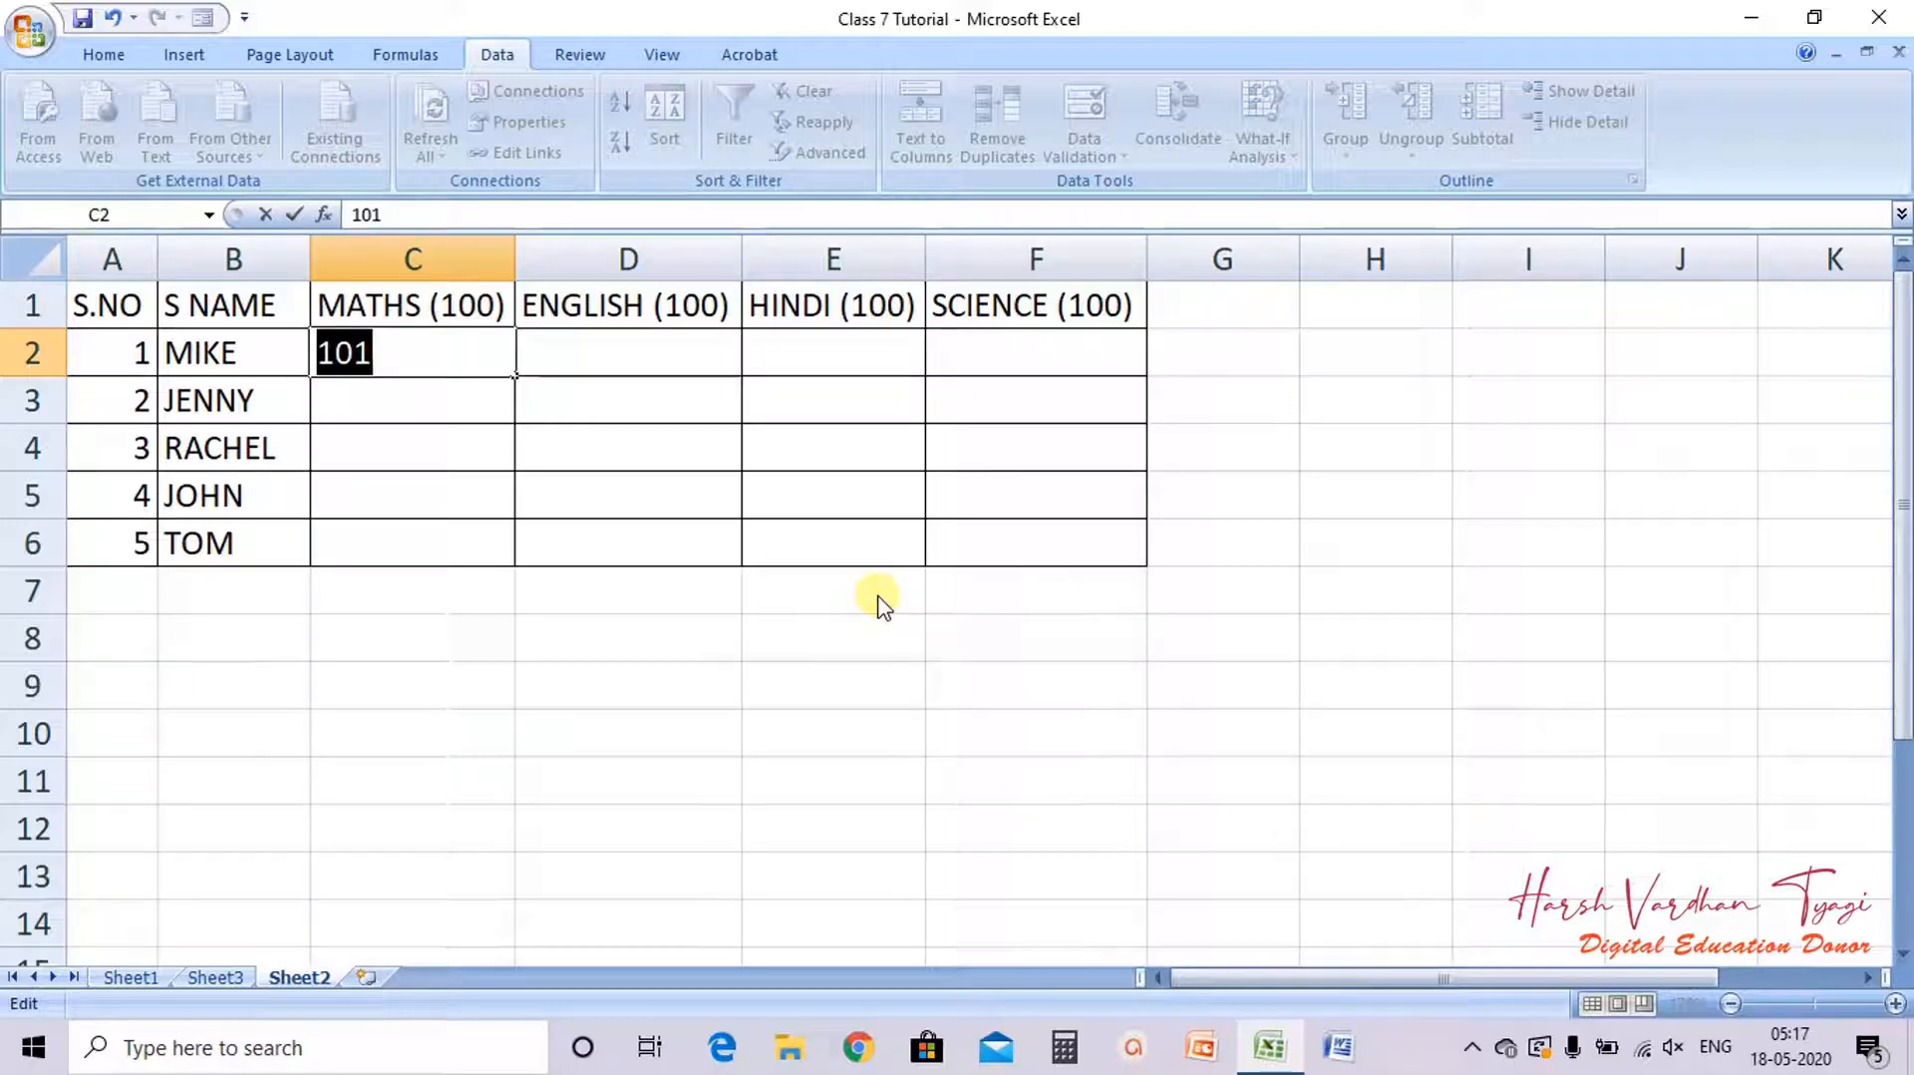
text(-10)
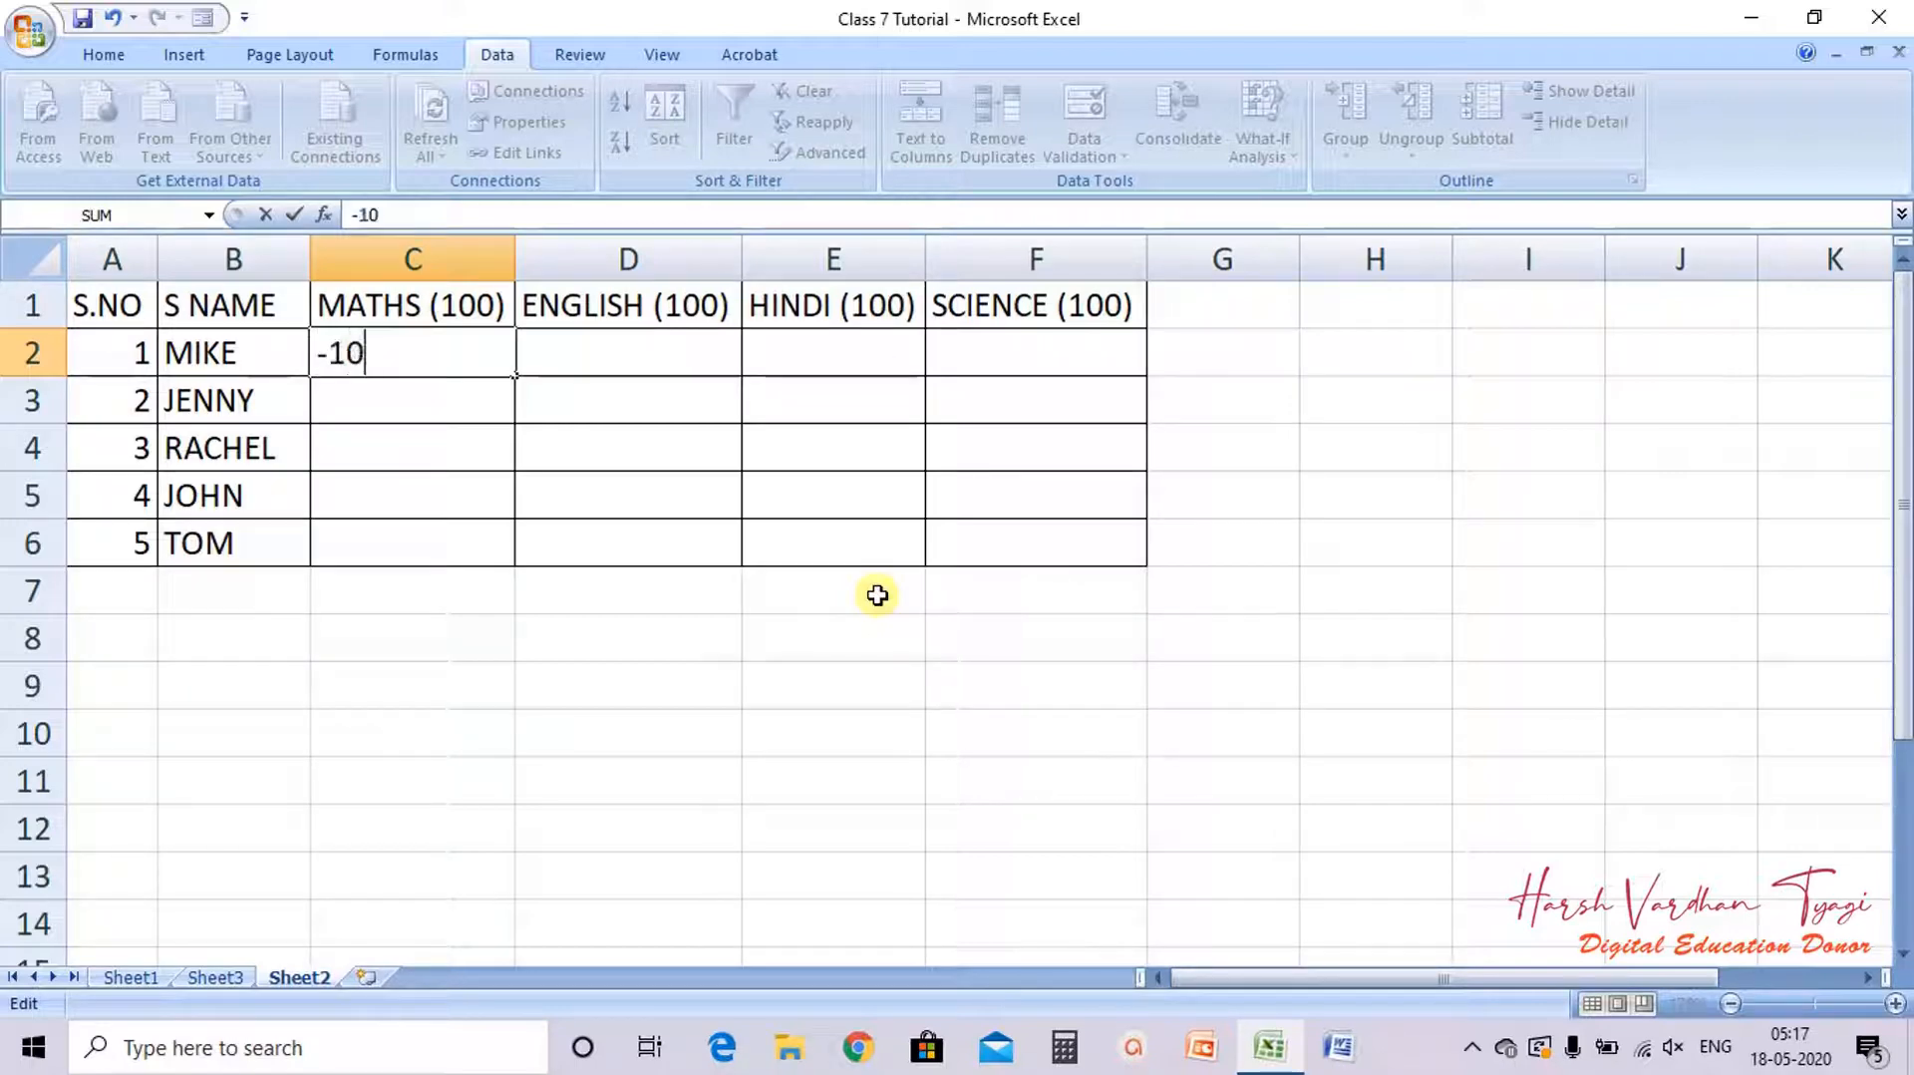
key(Return)
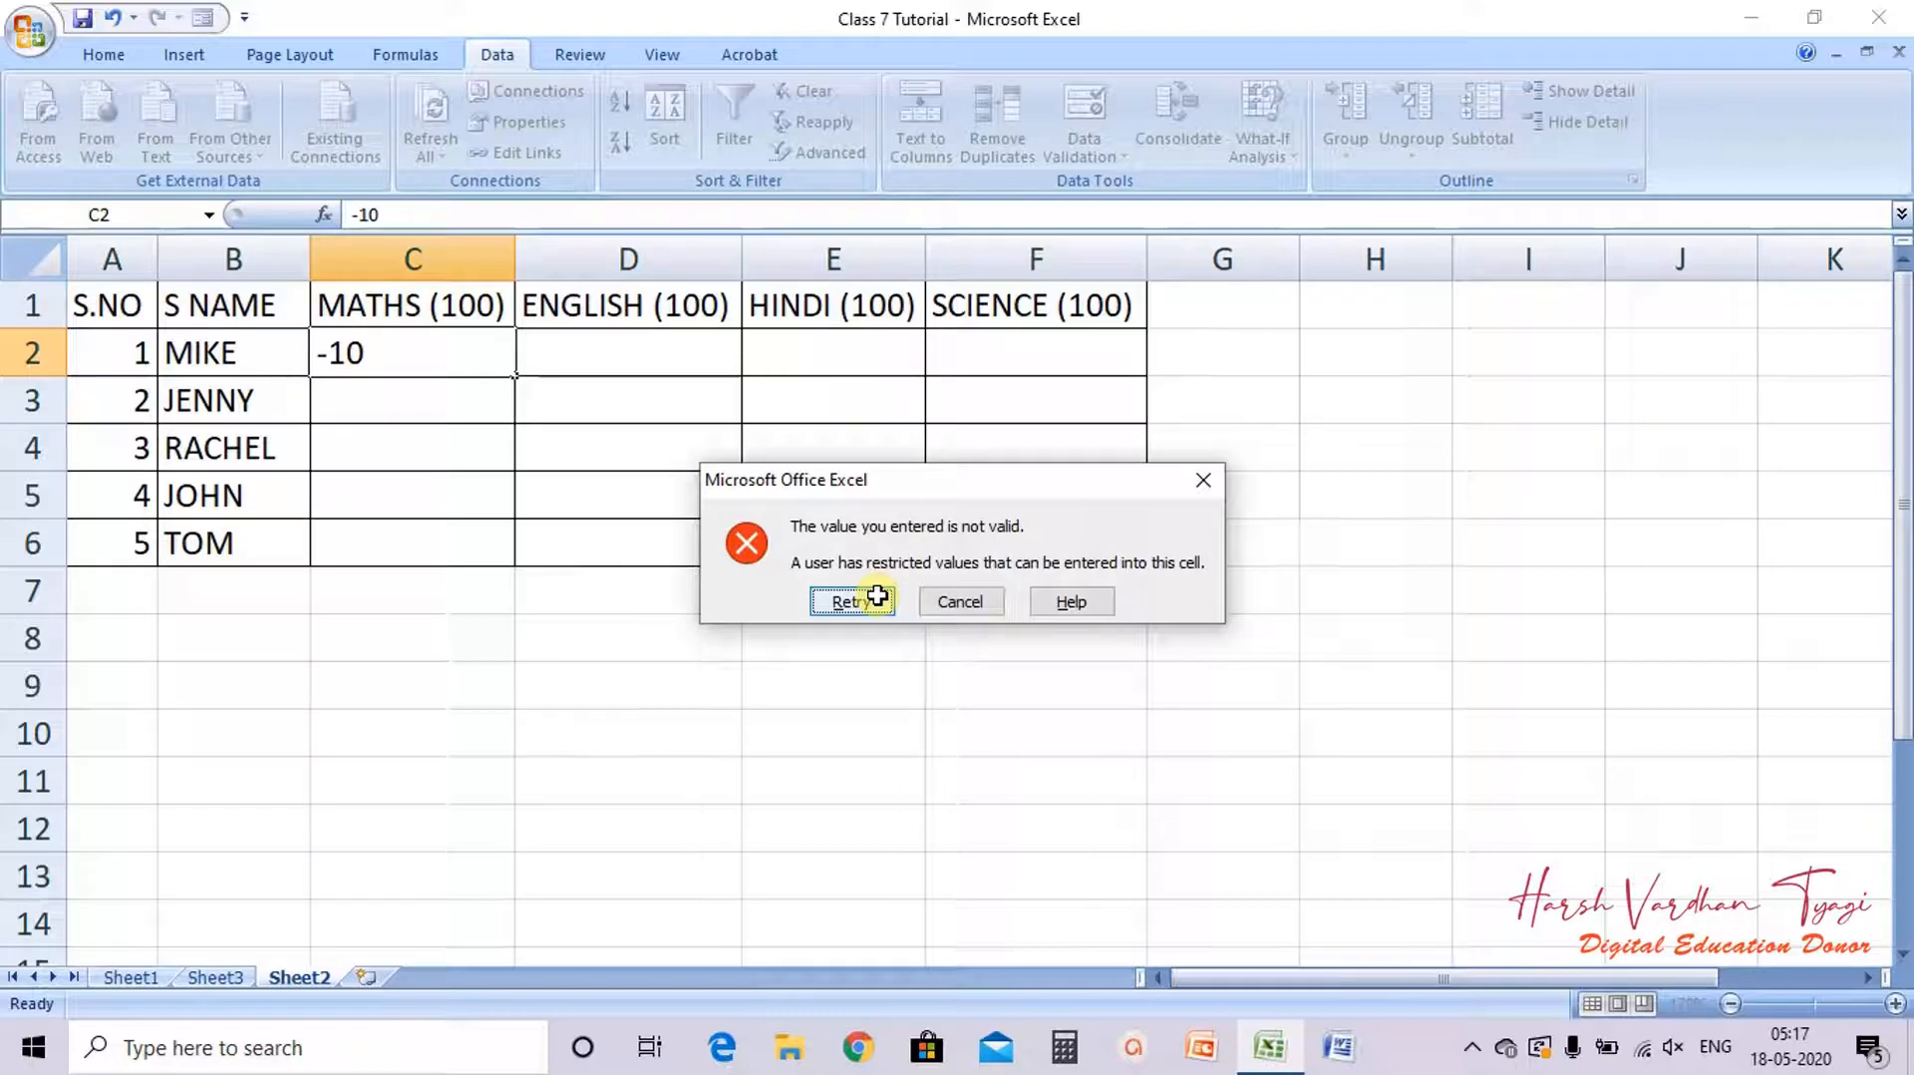
click(962, 603)
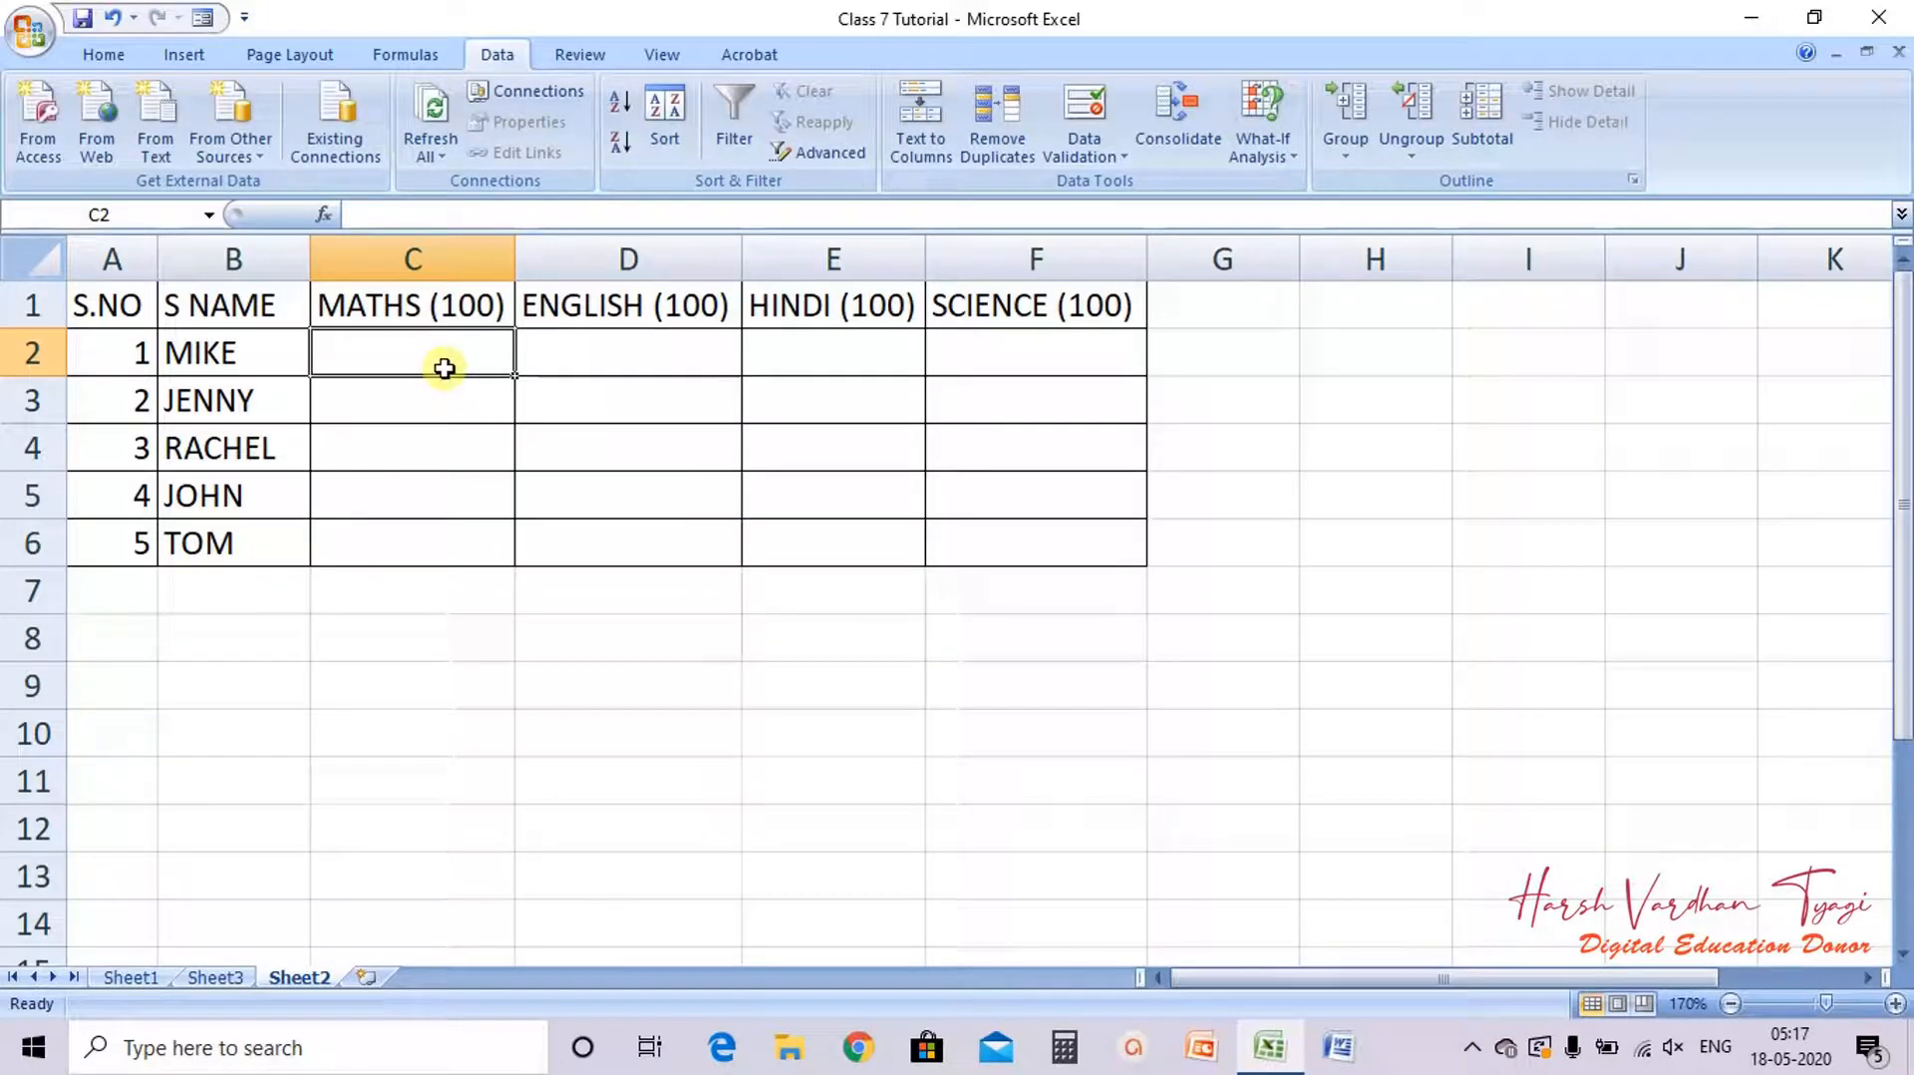
Step: Enter MATHS marks 50 for MIKE, 100 for JENNY after first trying 102, and 0 for RACHEL
text(50)
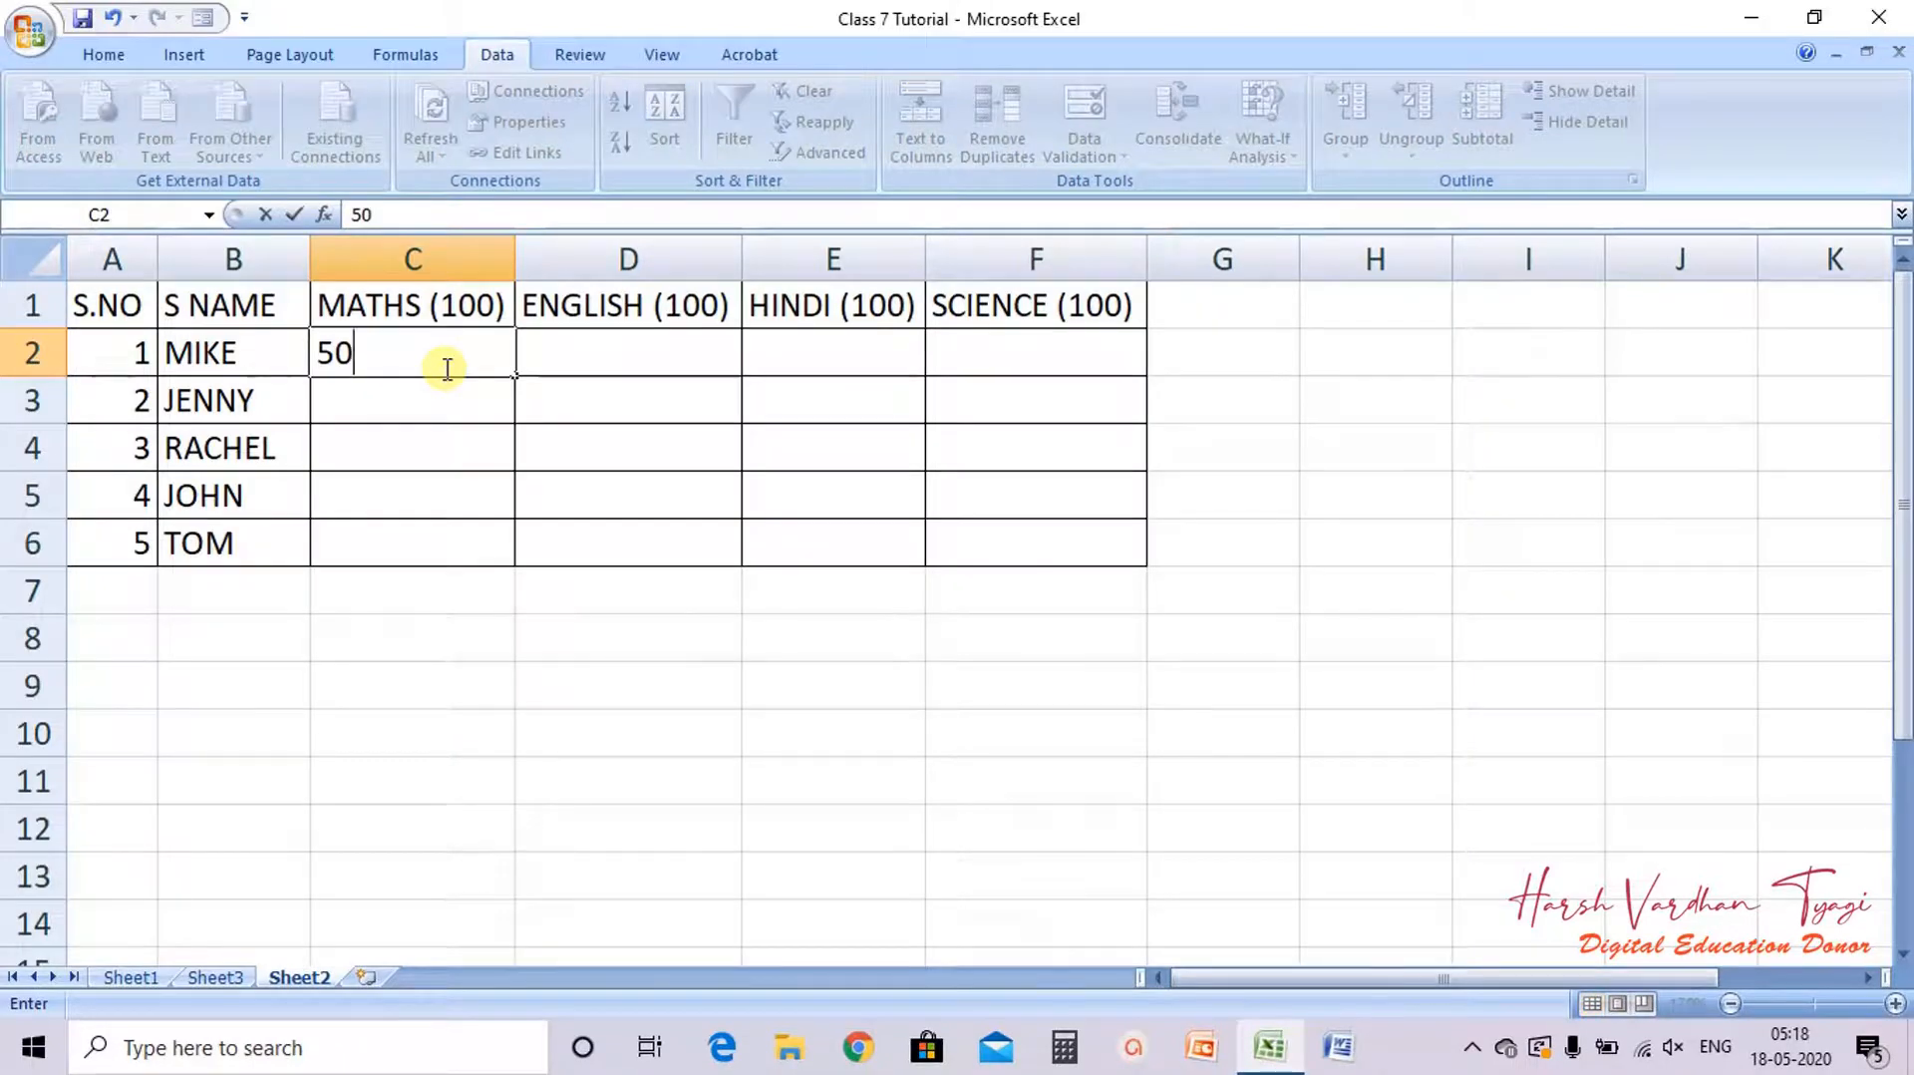
key(Return)
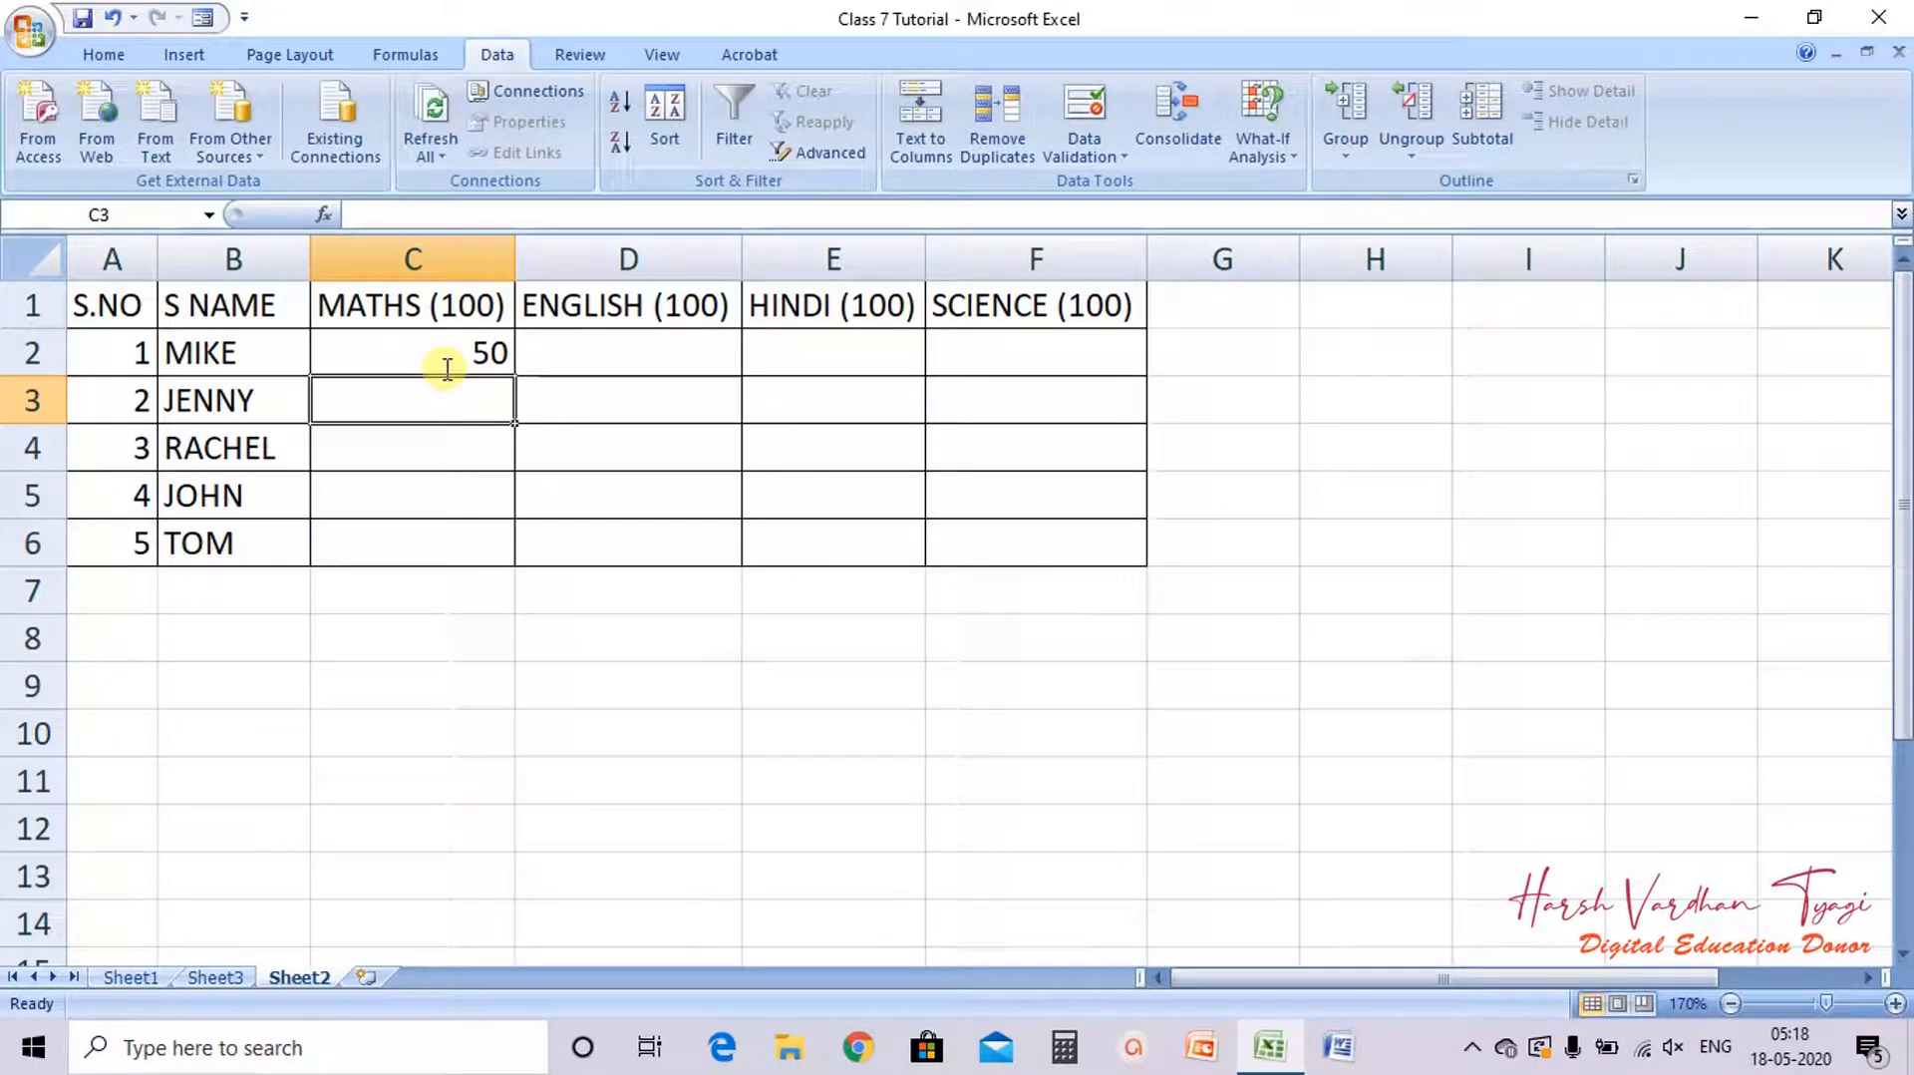
text(102)
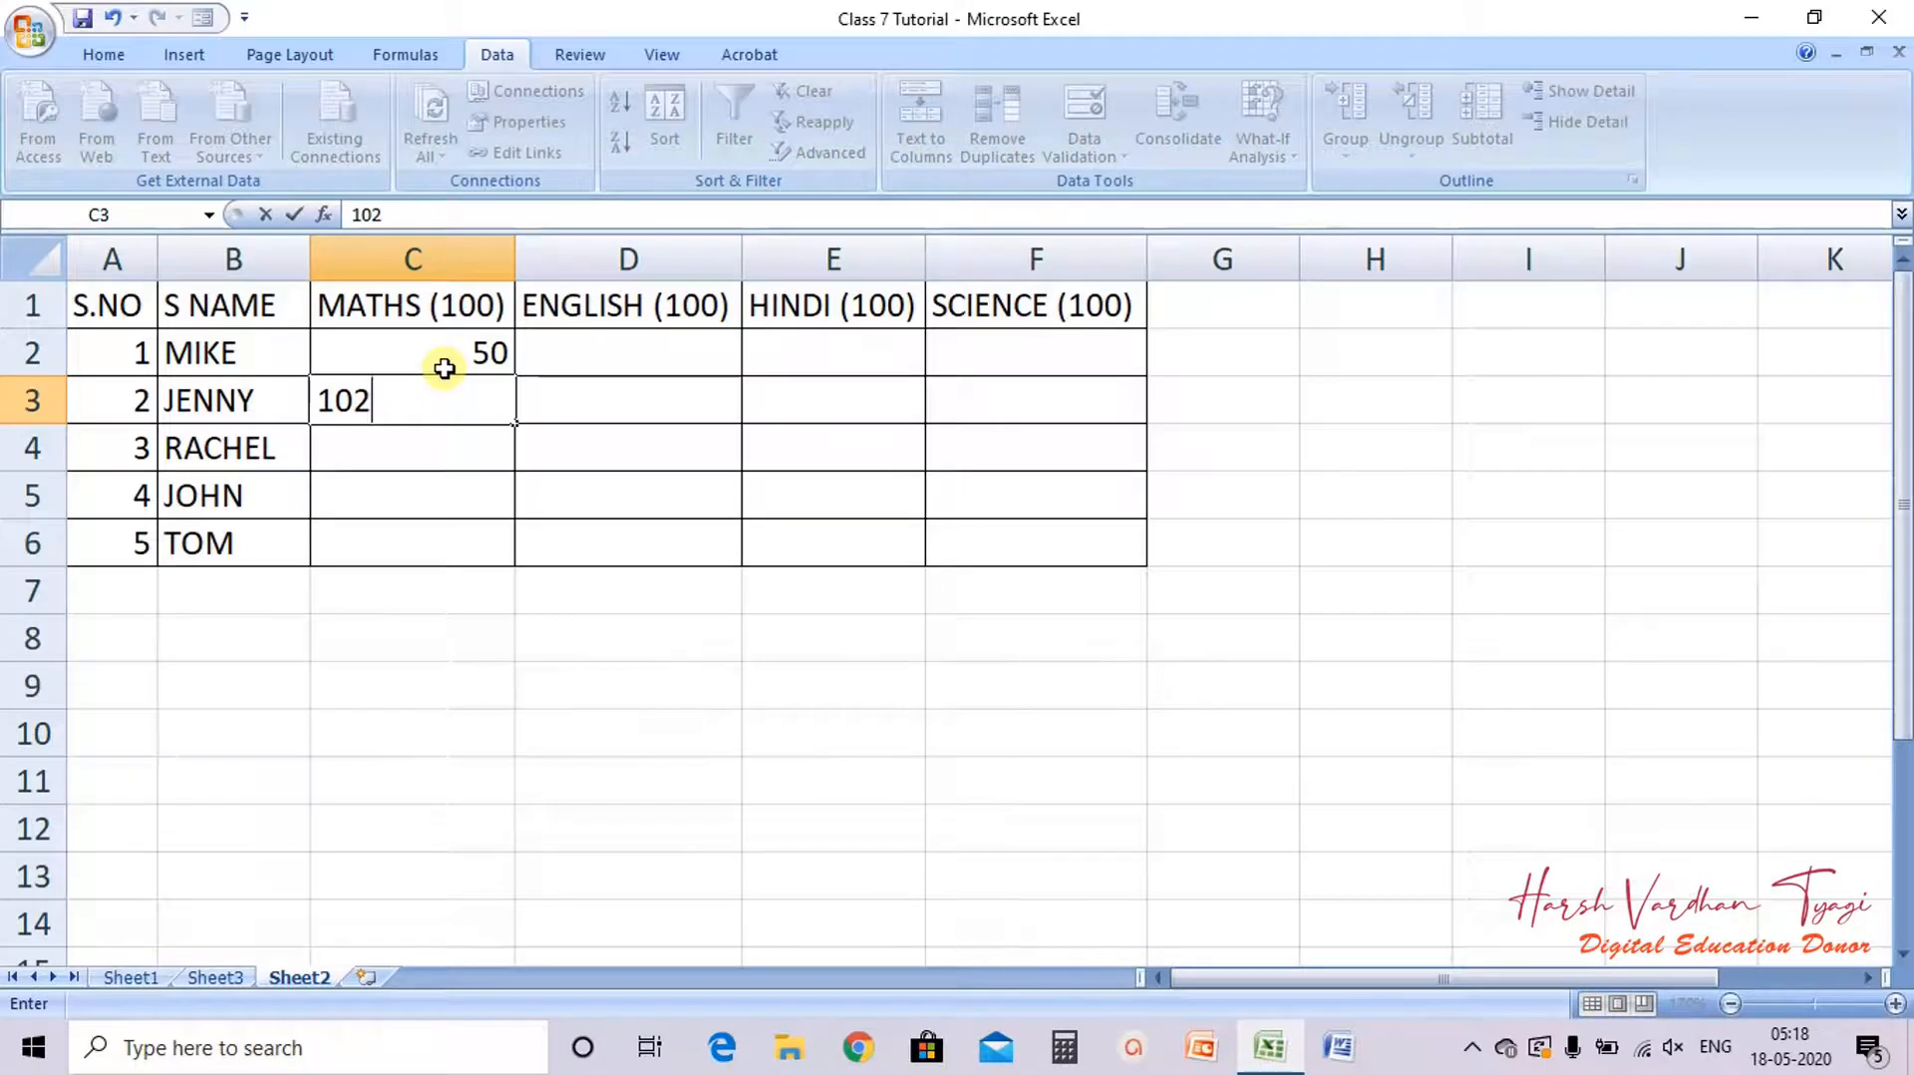
key(Return)
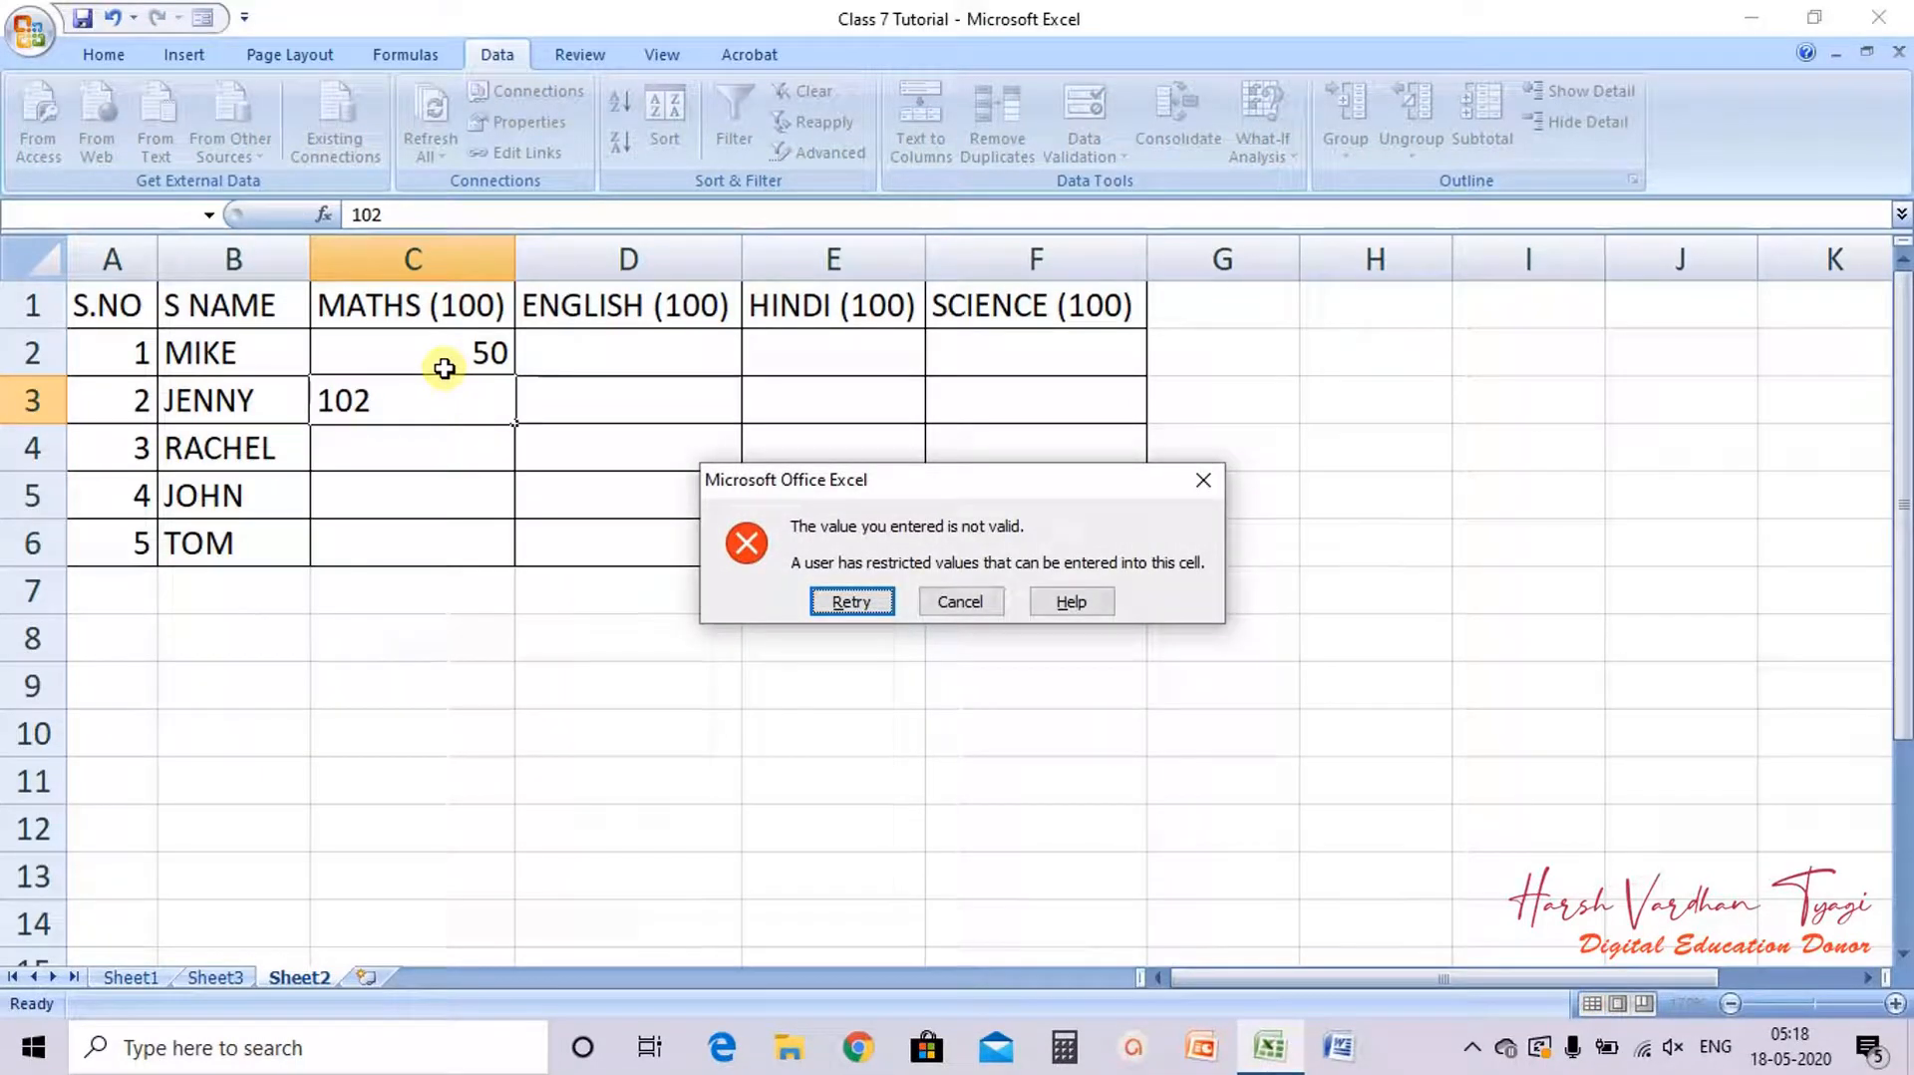
click(852, 602)
text(100)
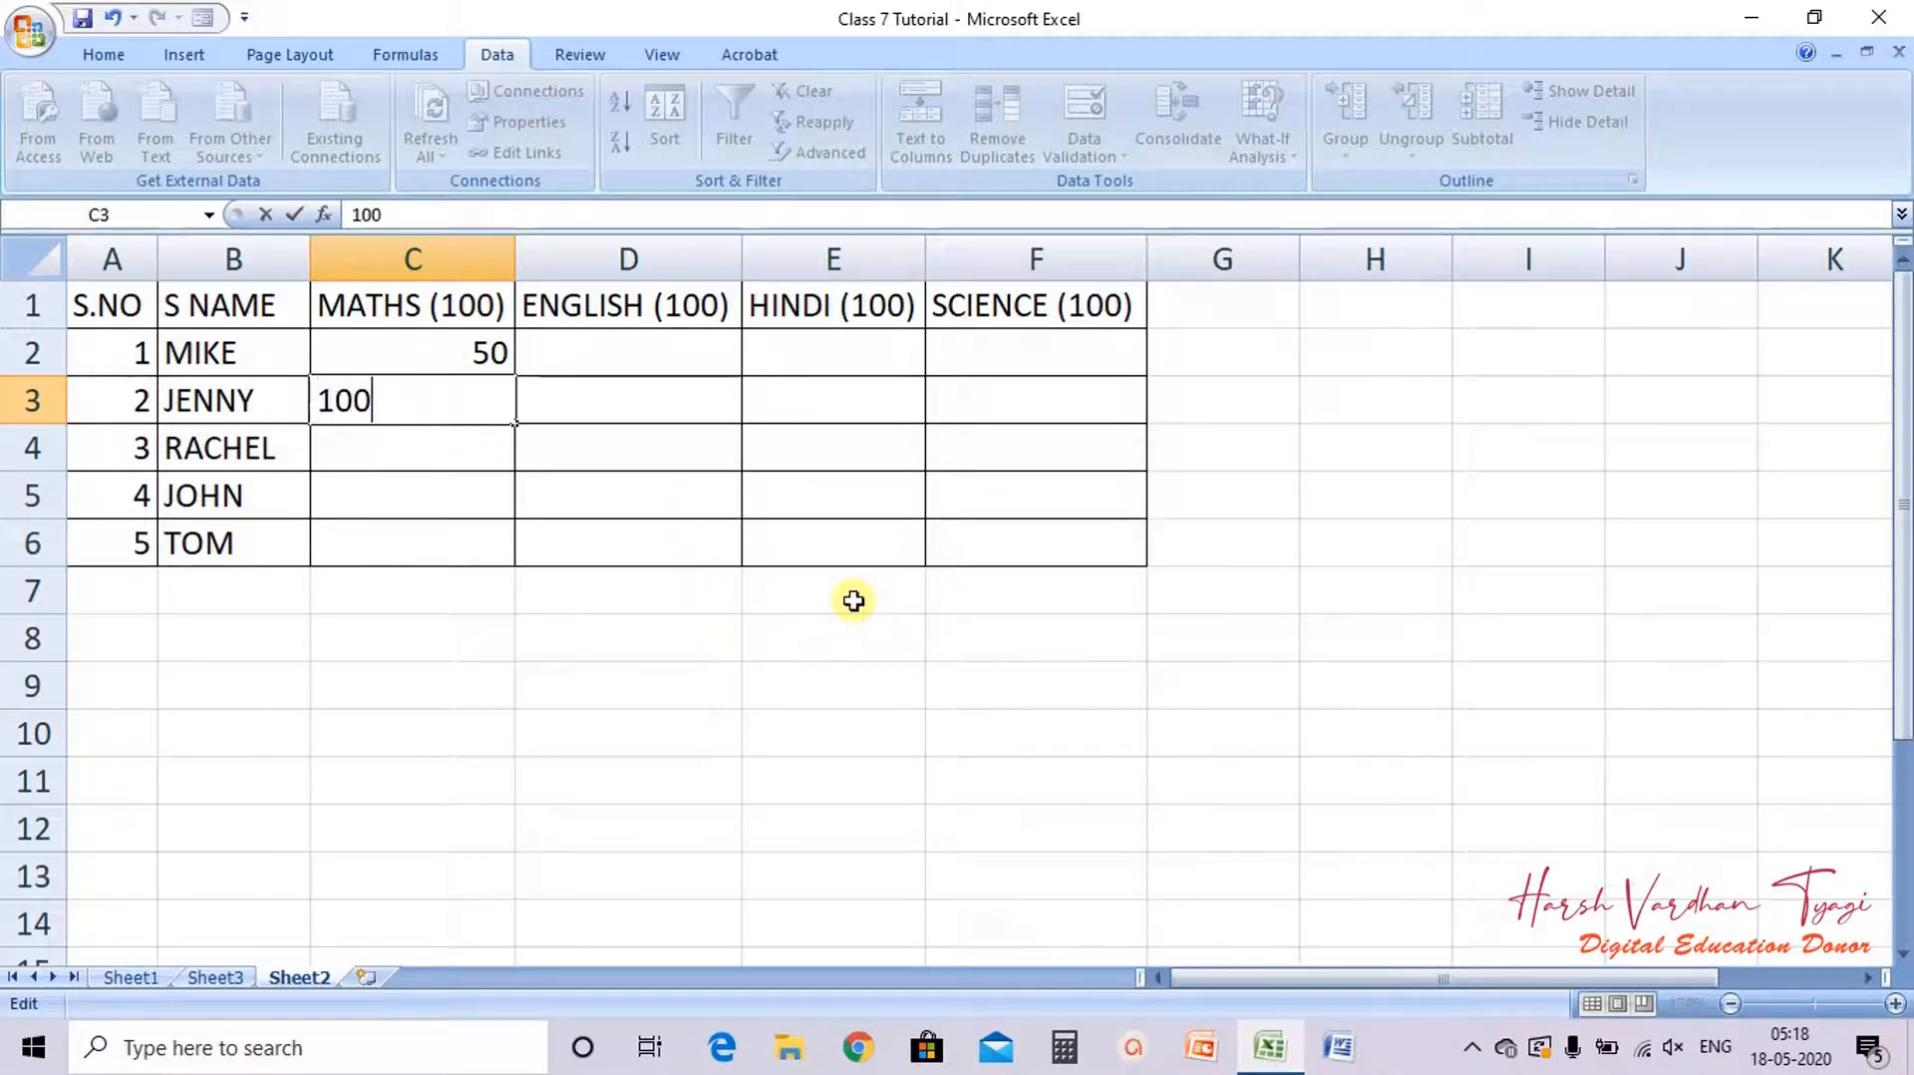
key(Return)
text(0)
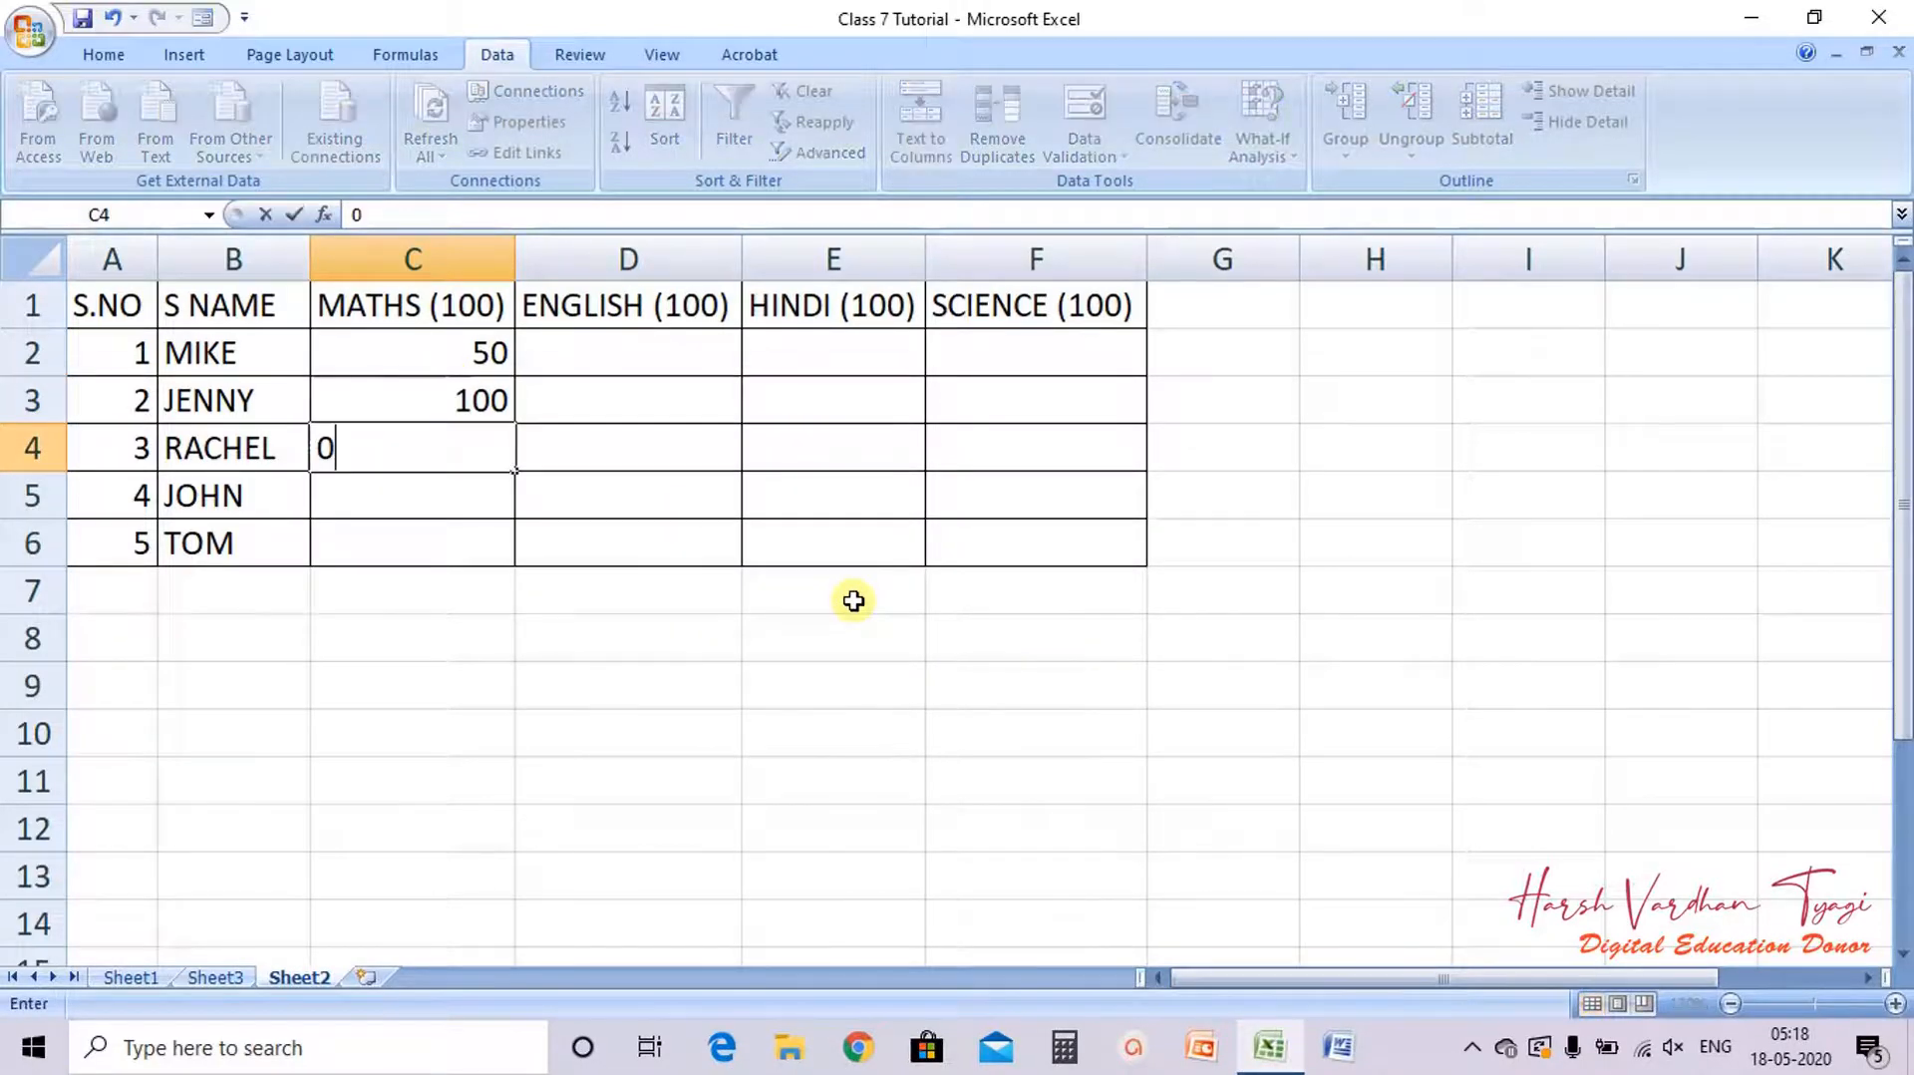
key(Return)
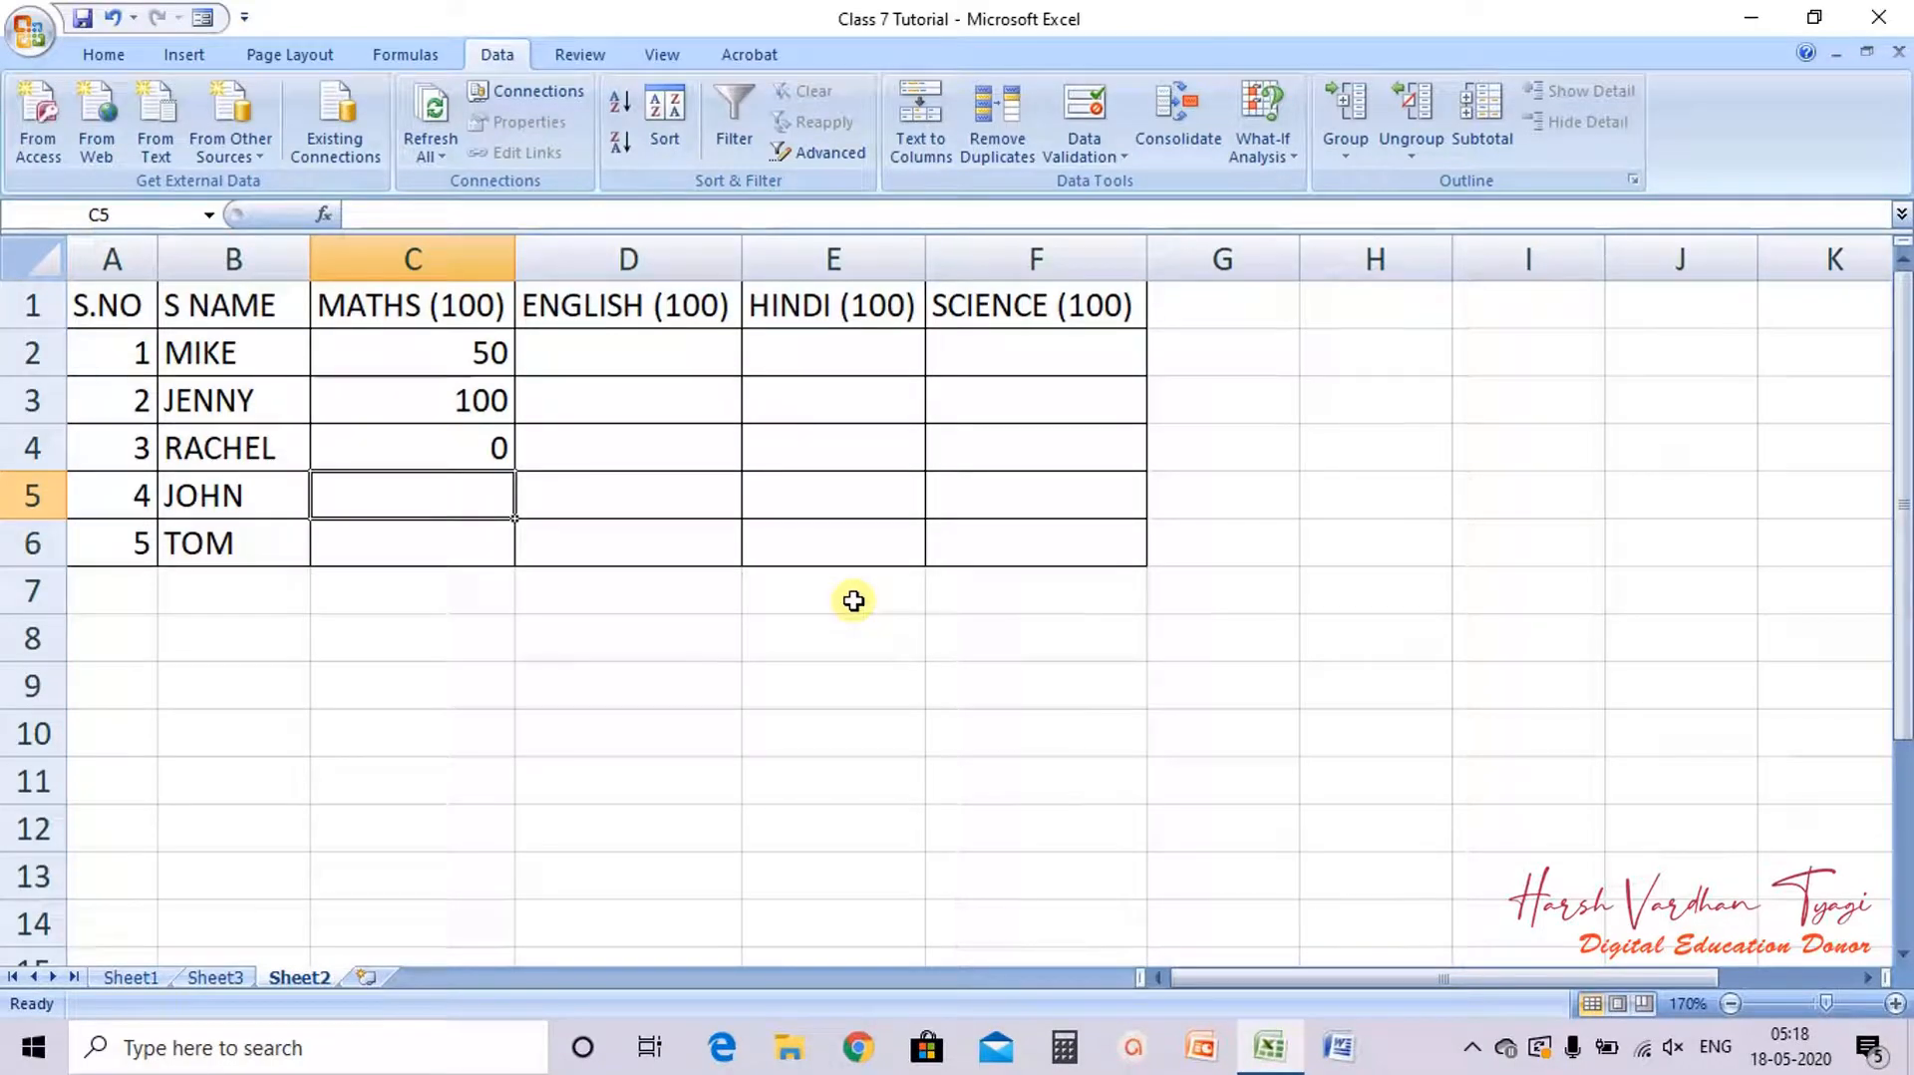
Step: Enter 80 as JOHN's MATHS mark in C5 after first trying -1 and 101
text(-1)
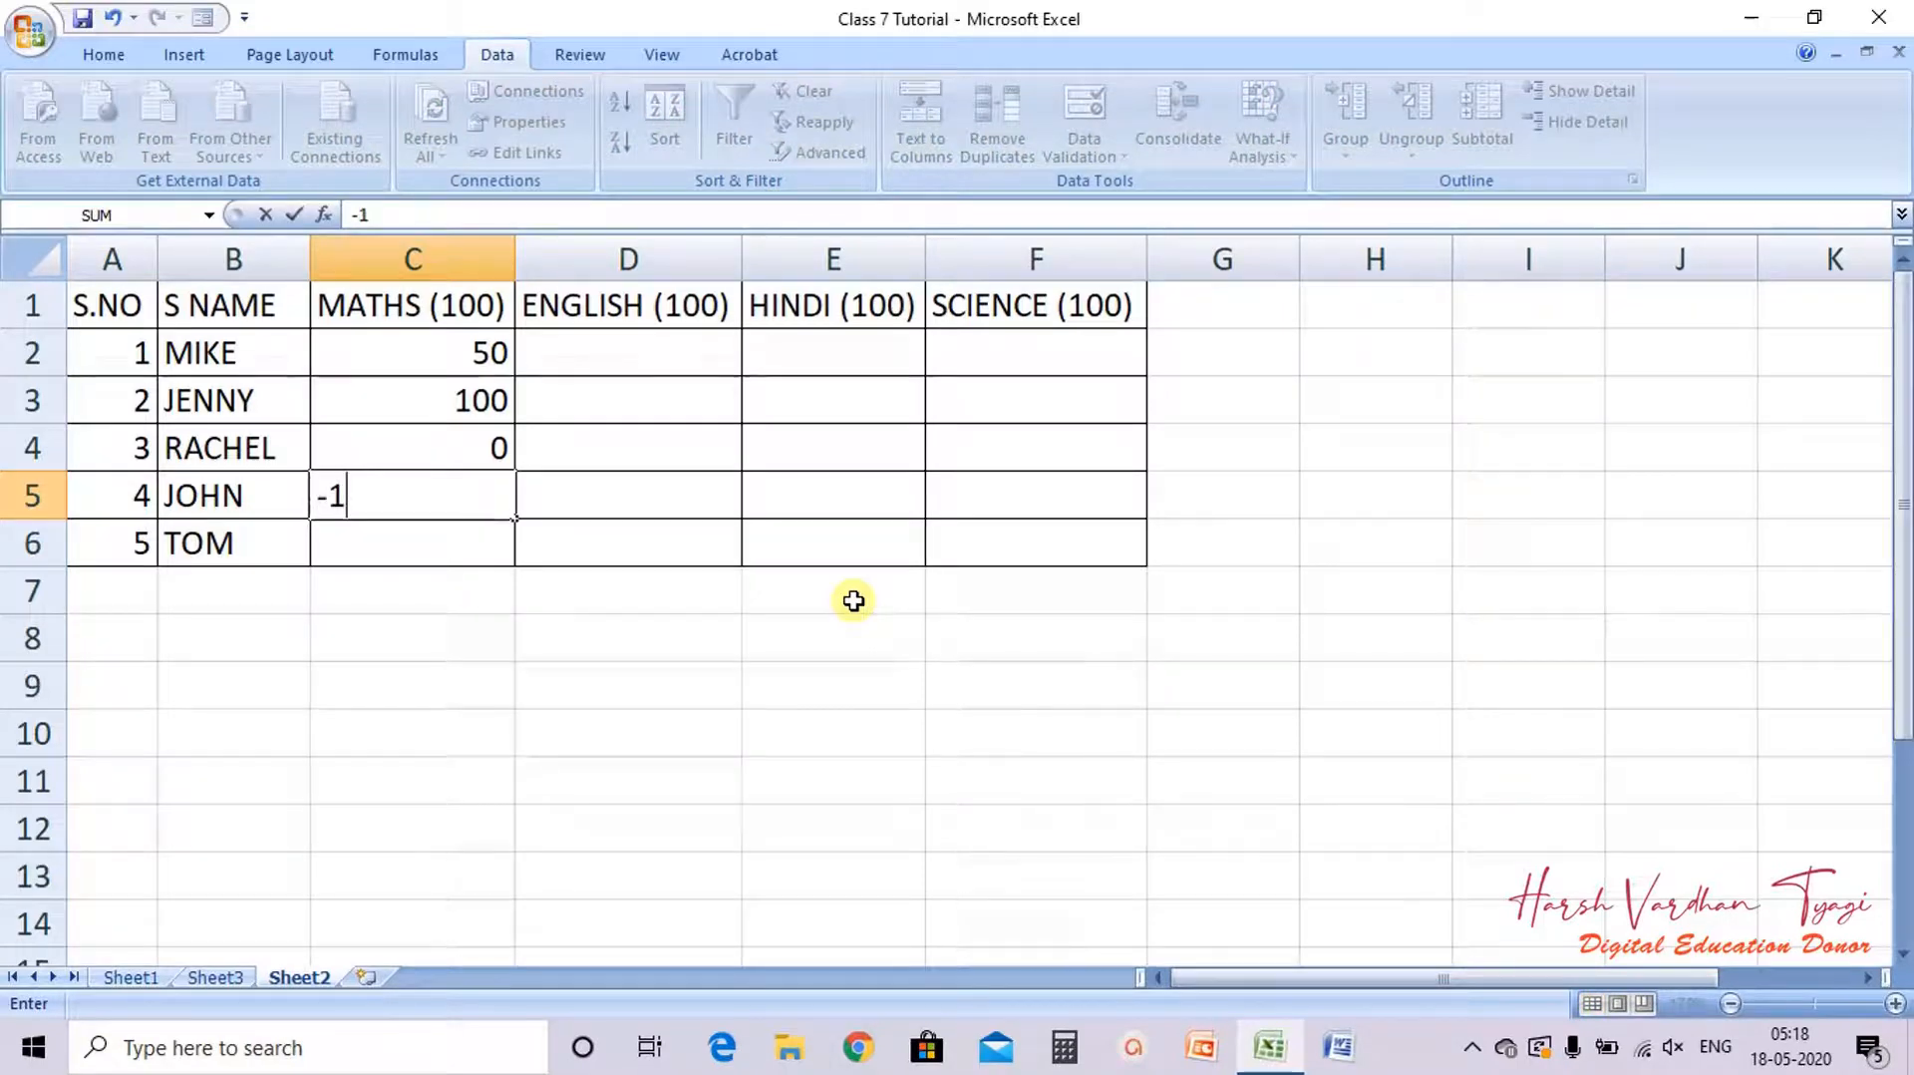
key(Return)
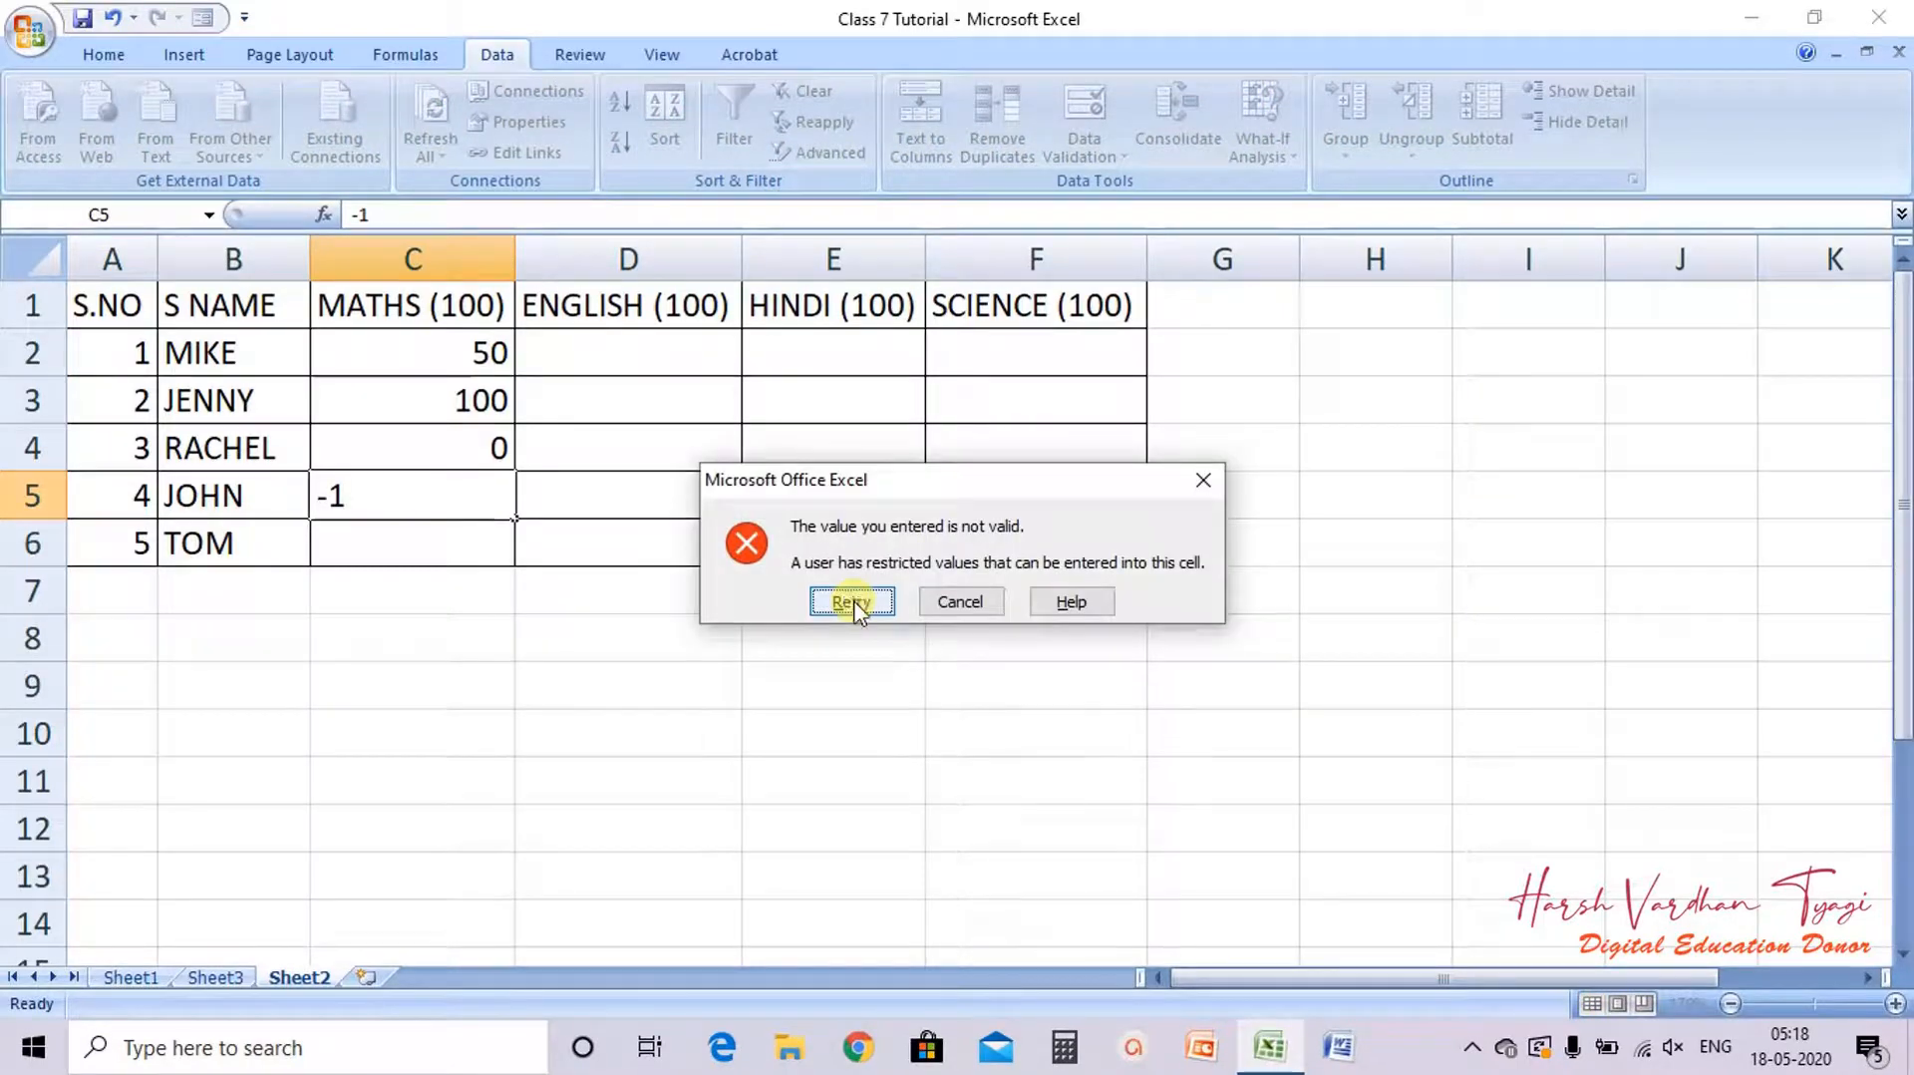
click(853, 601)
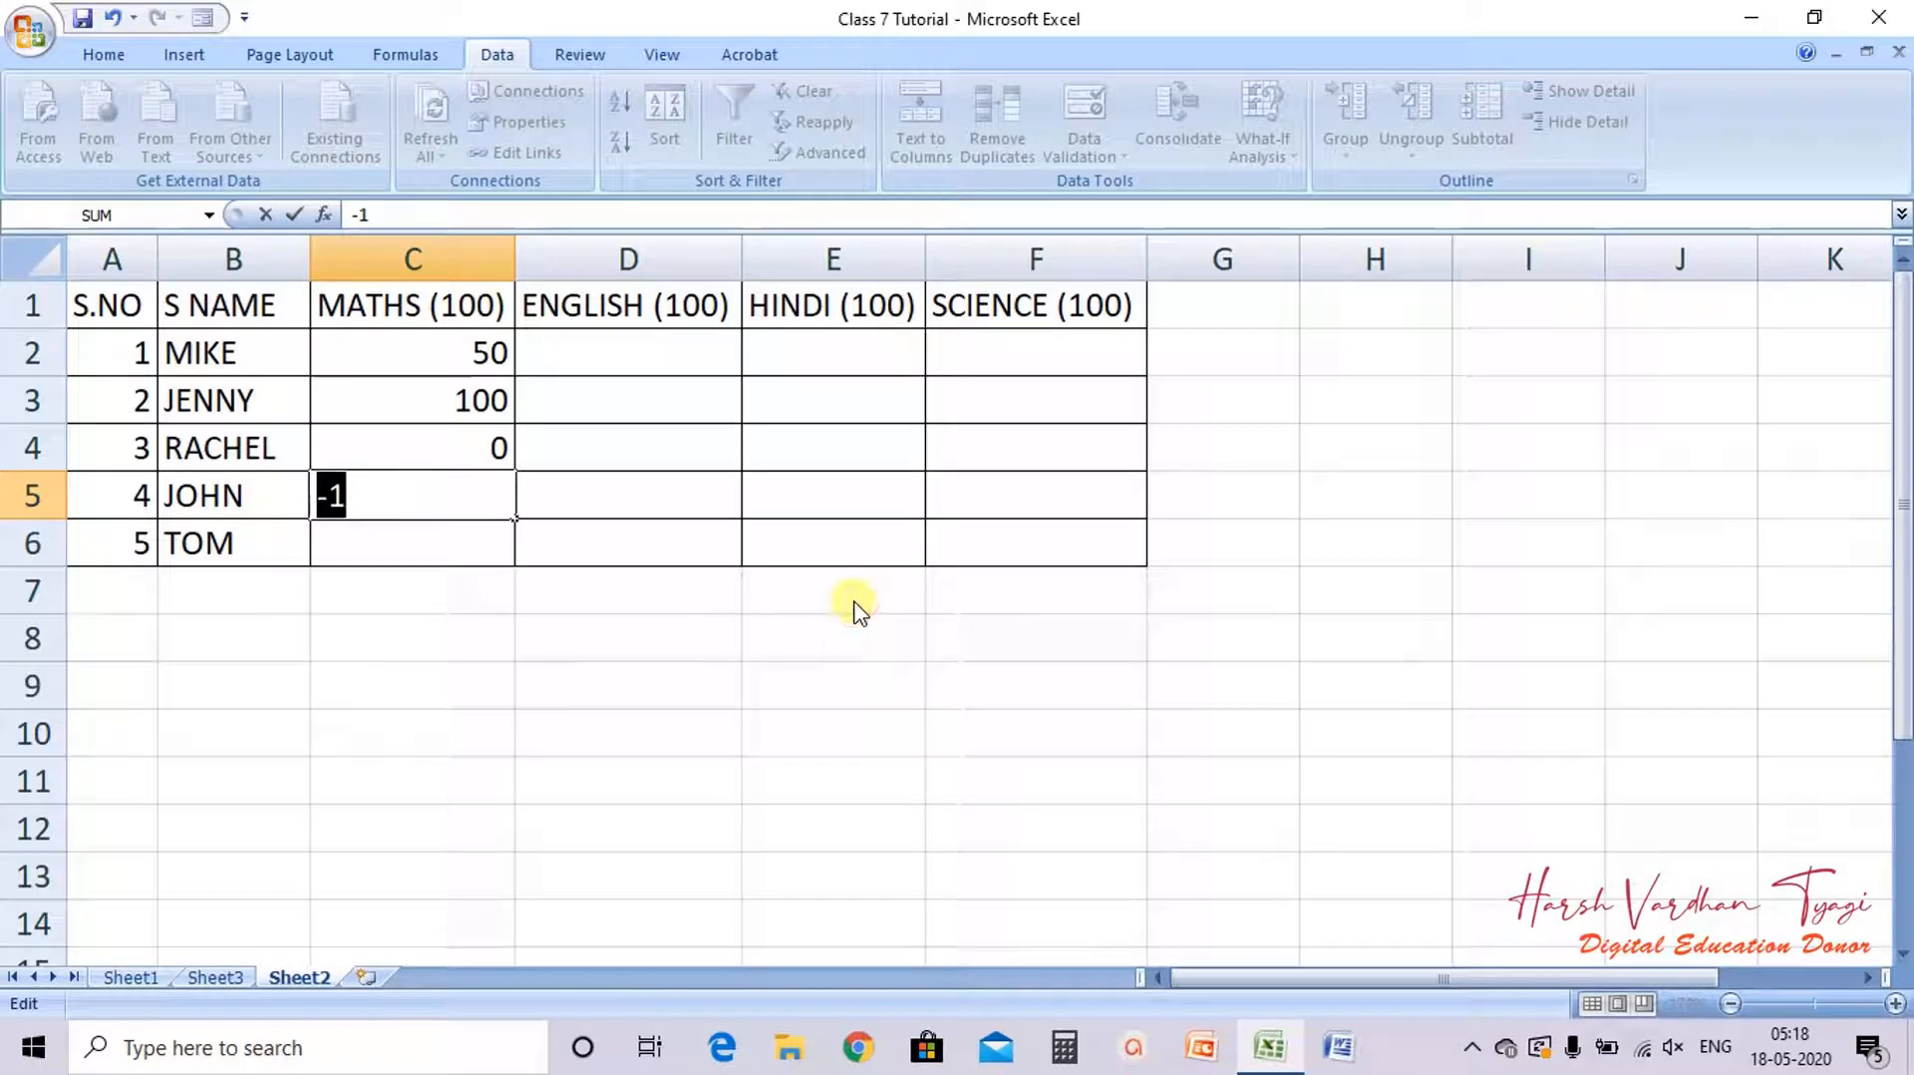
text(101)
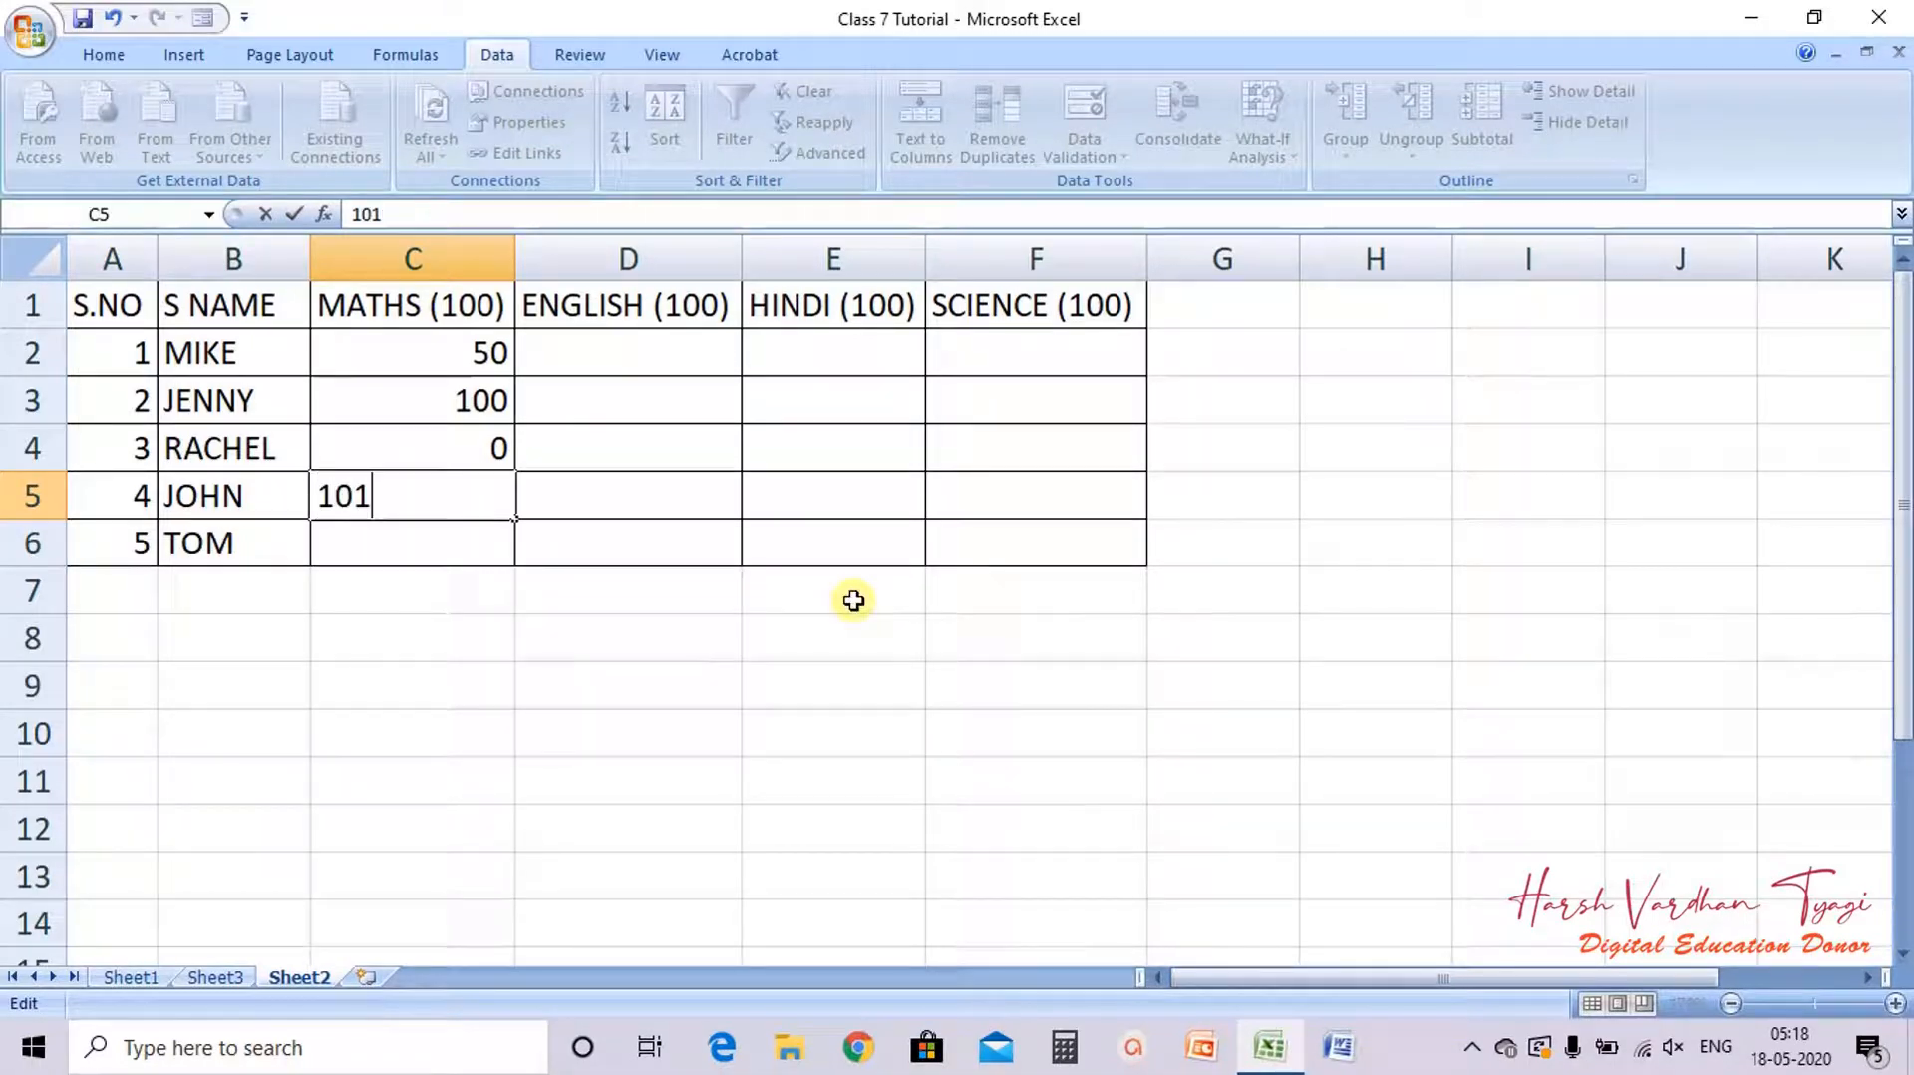
key(Return)
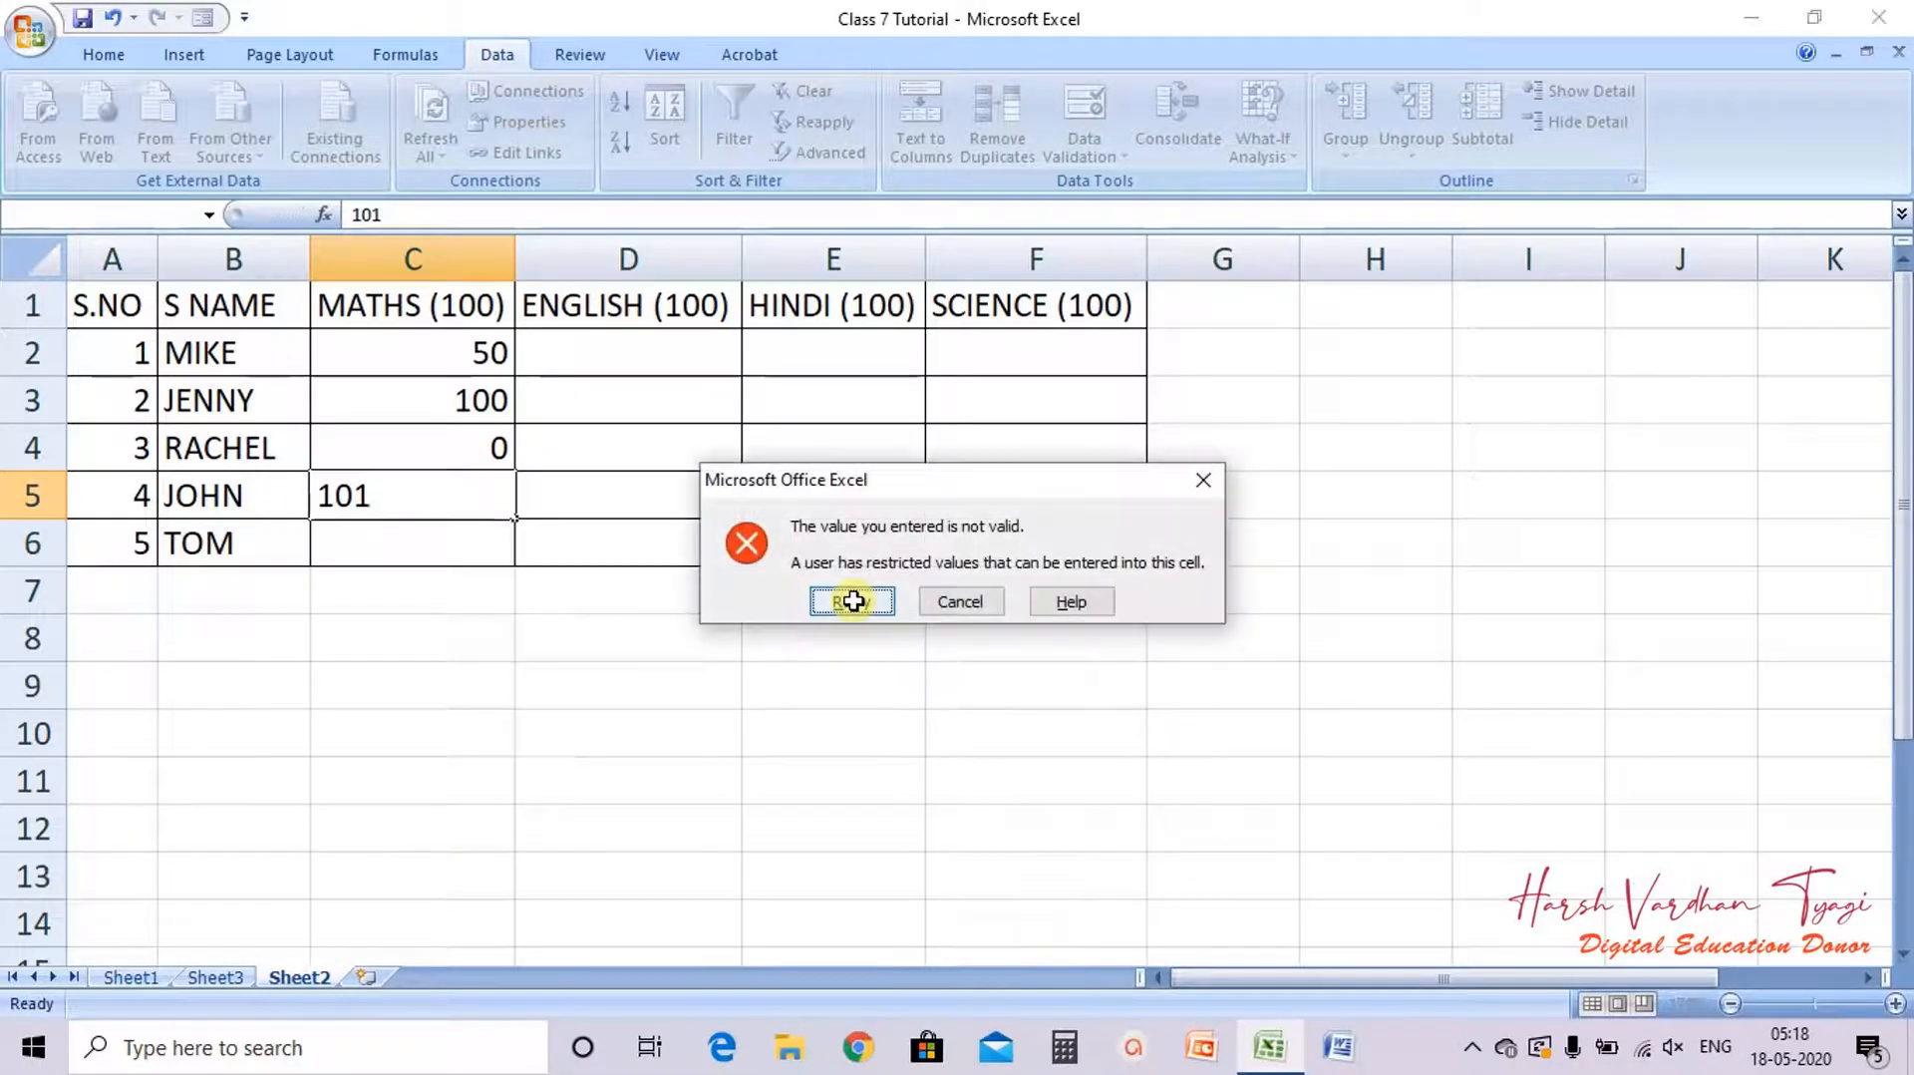
click(852, 601)
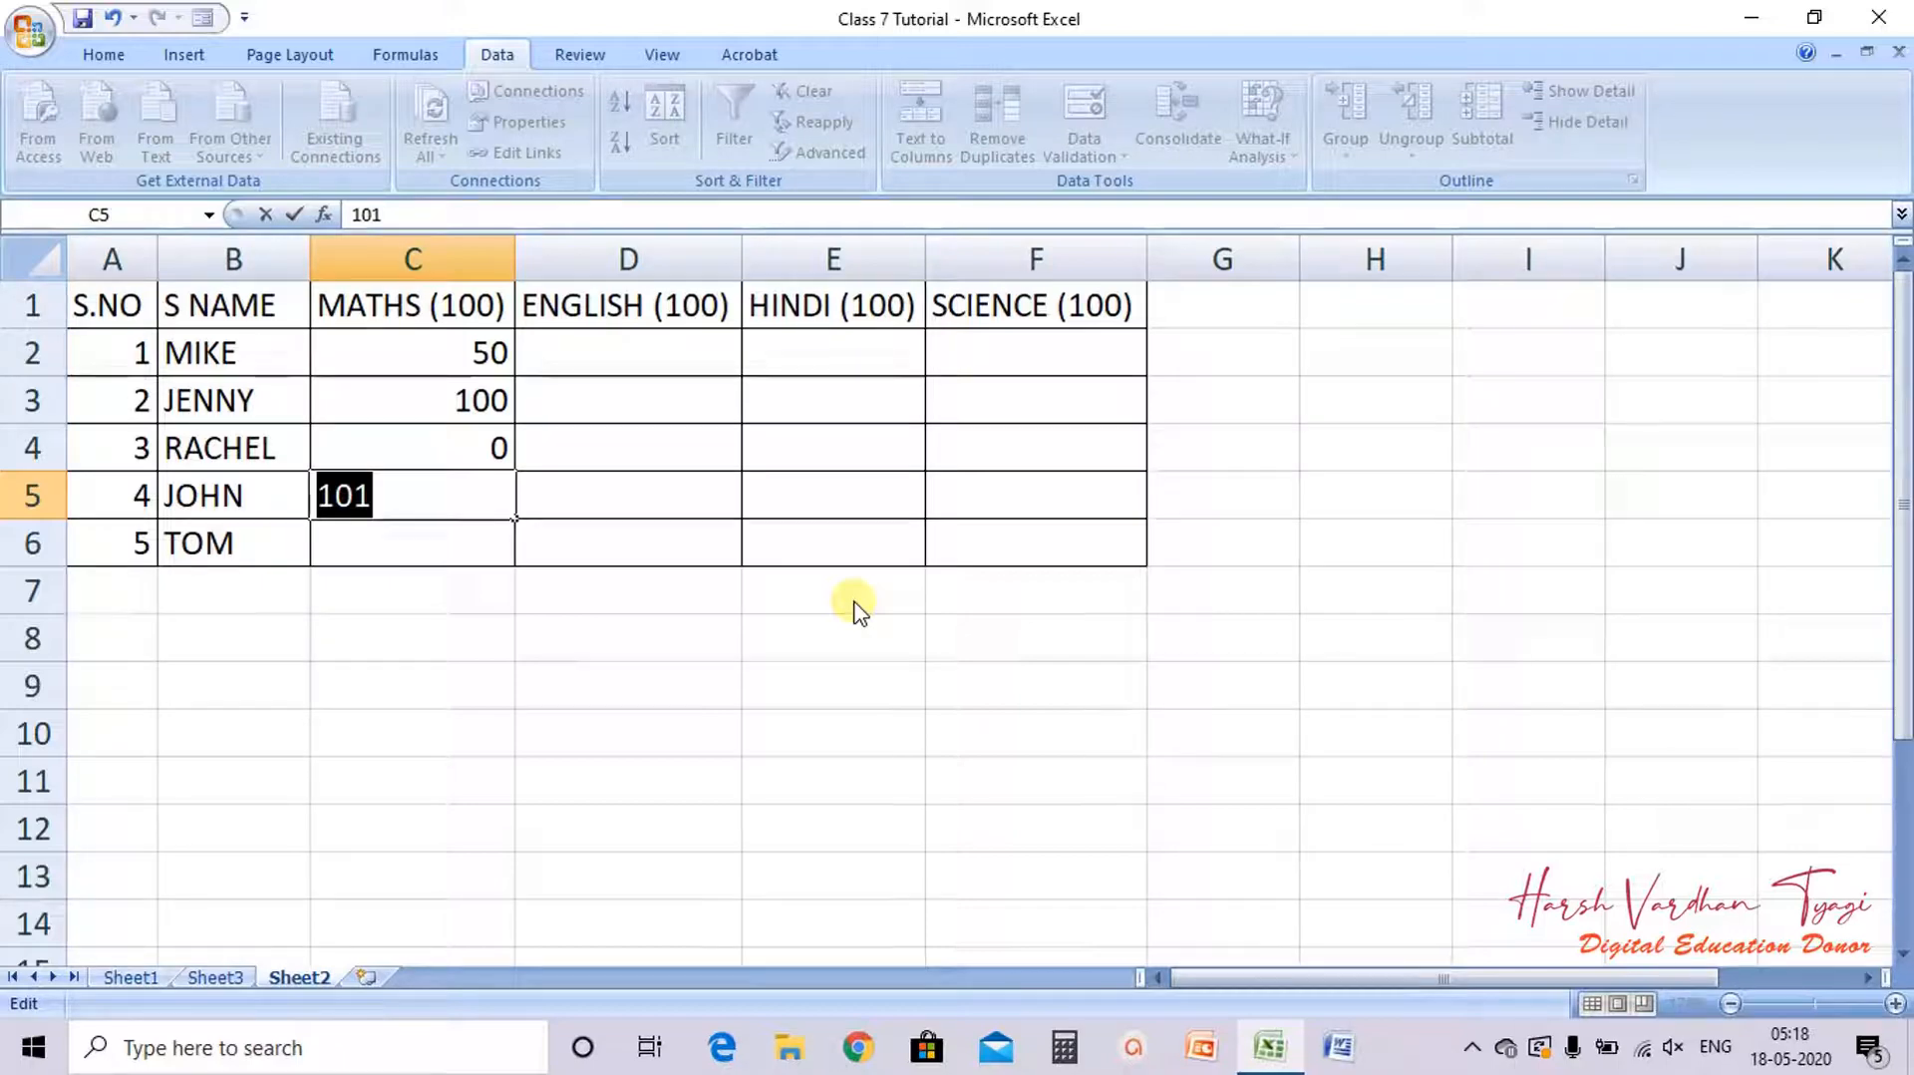
text(80)
key(Return)
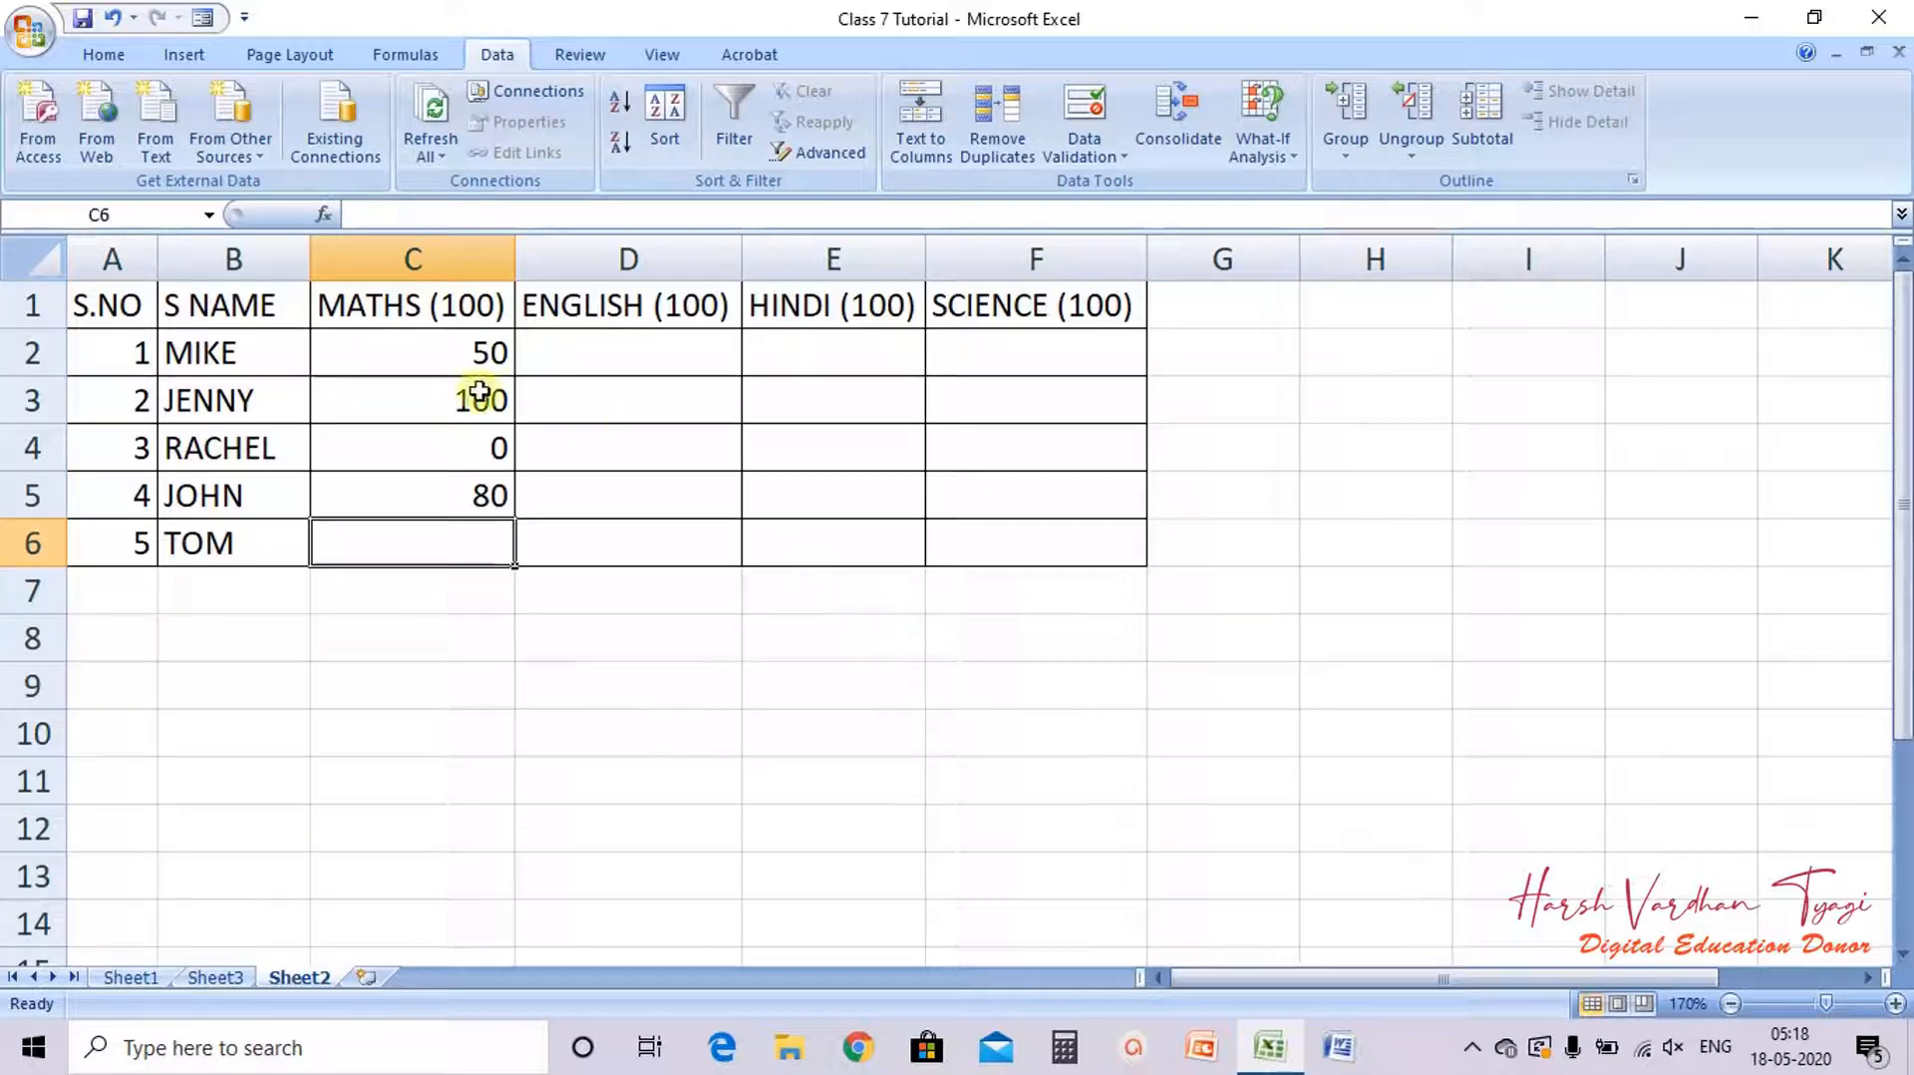
Step: Clear all MATHS marks from C2 to C6
drag(424, 339, 444, 512)
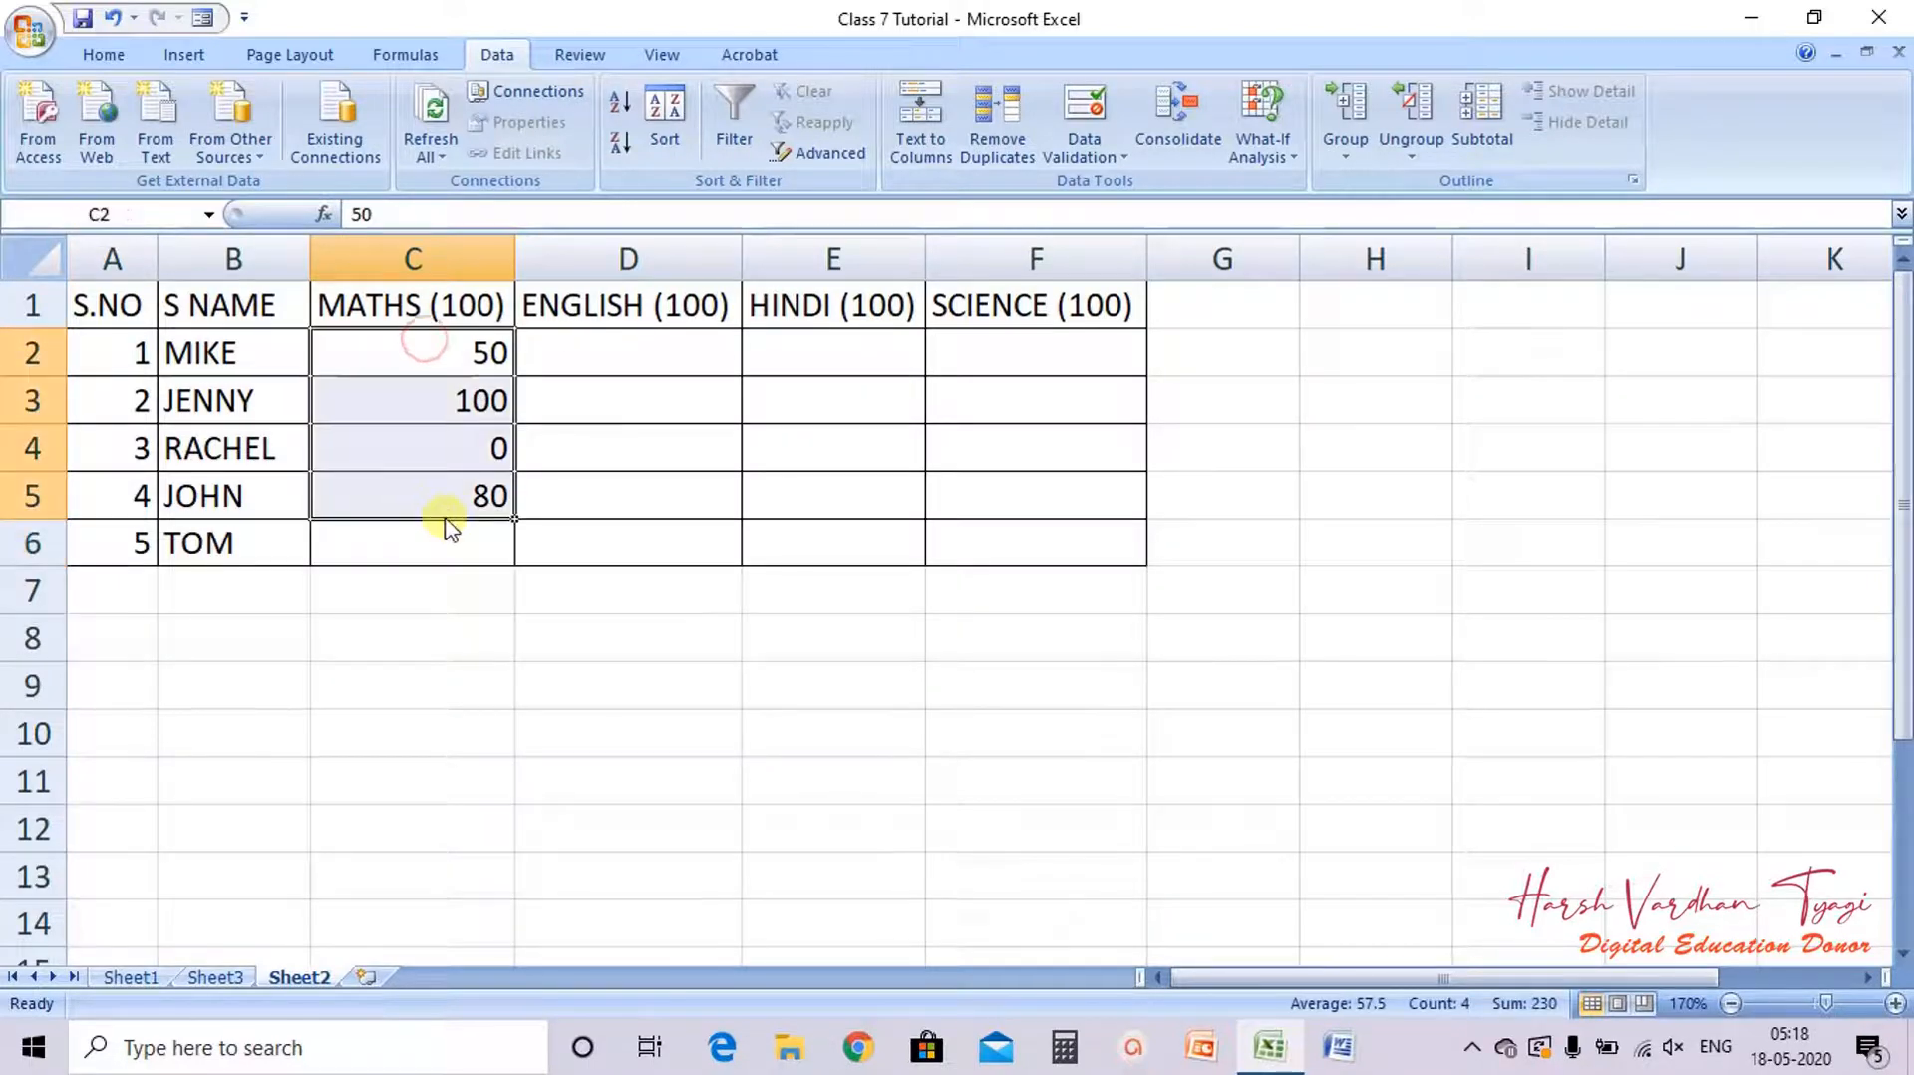
key(Home)
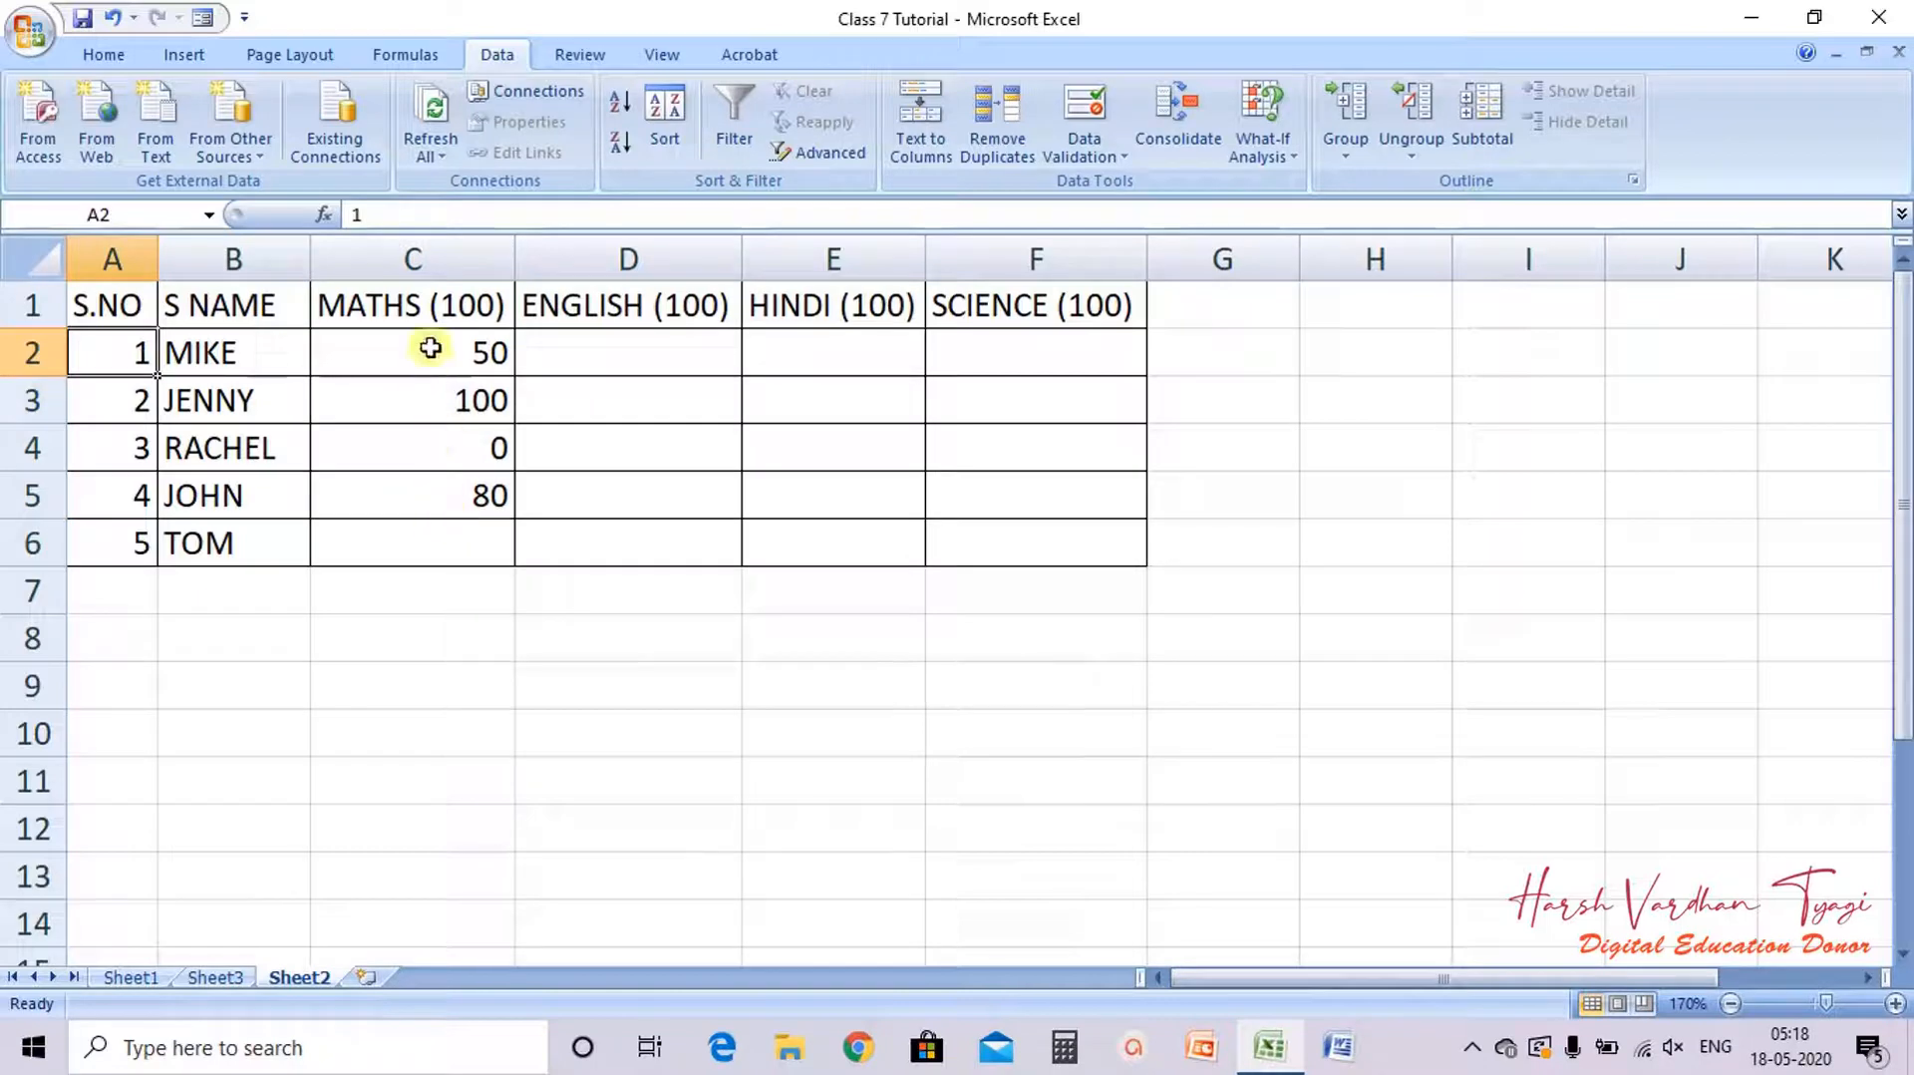
drag(427, 304, 457, 569)
click(459, 567)
drag(414, 351, 444, 556)
key(Delete)
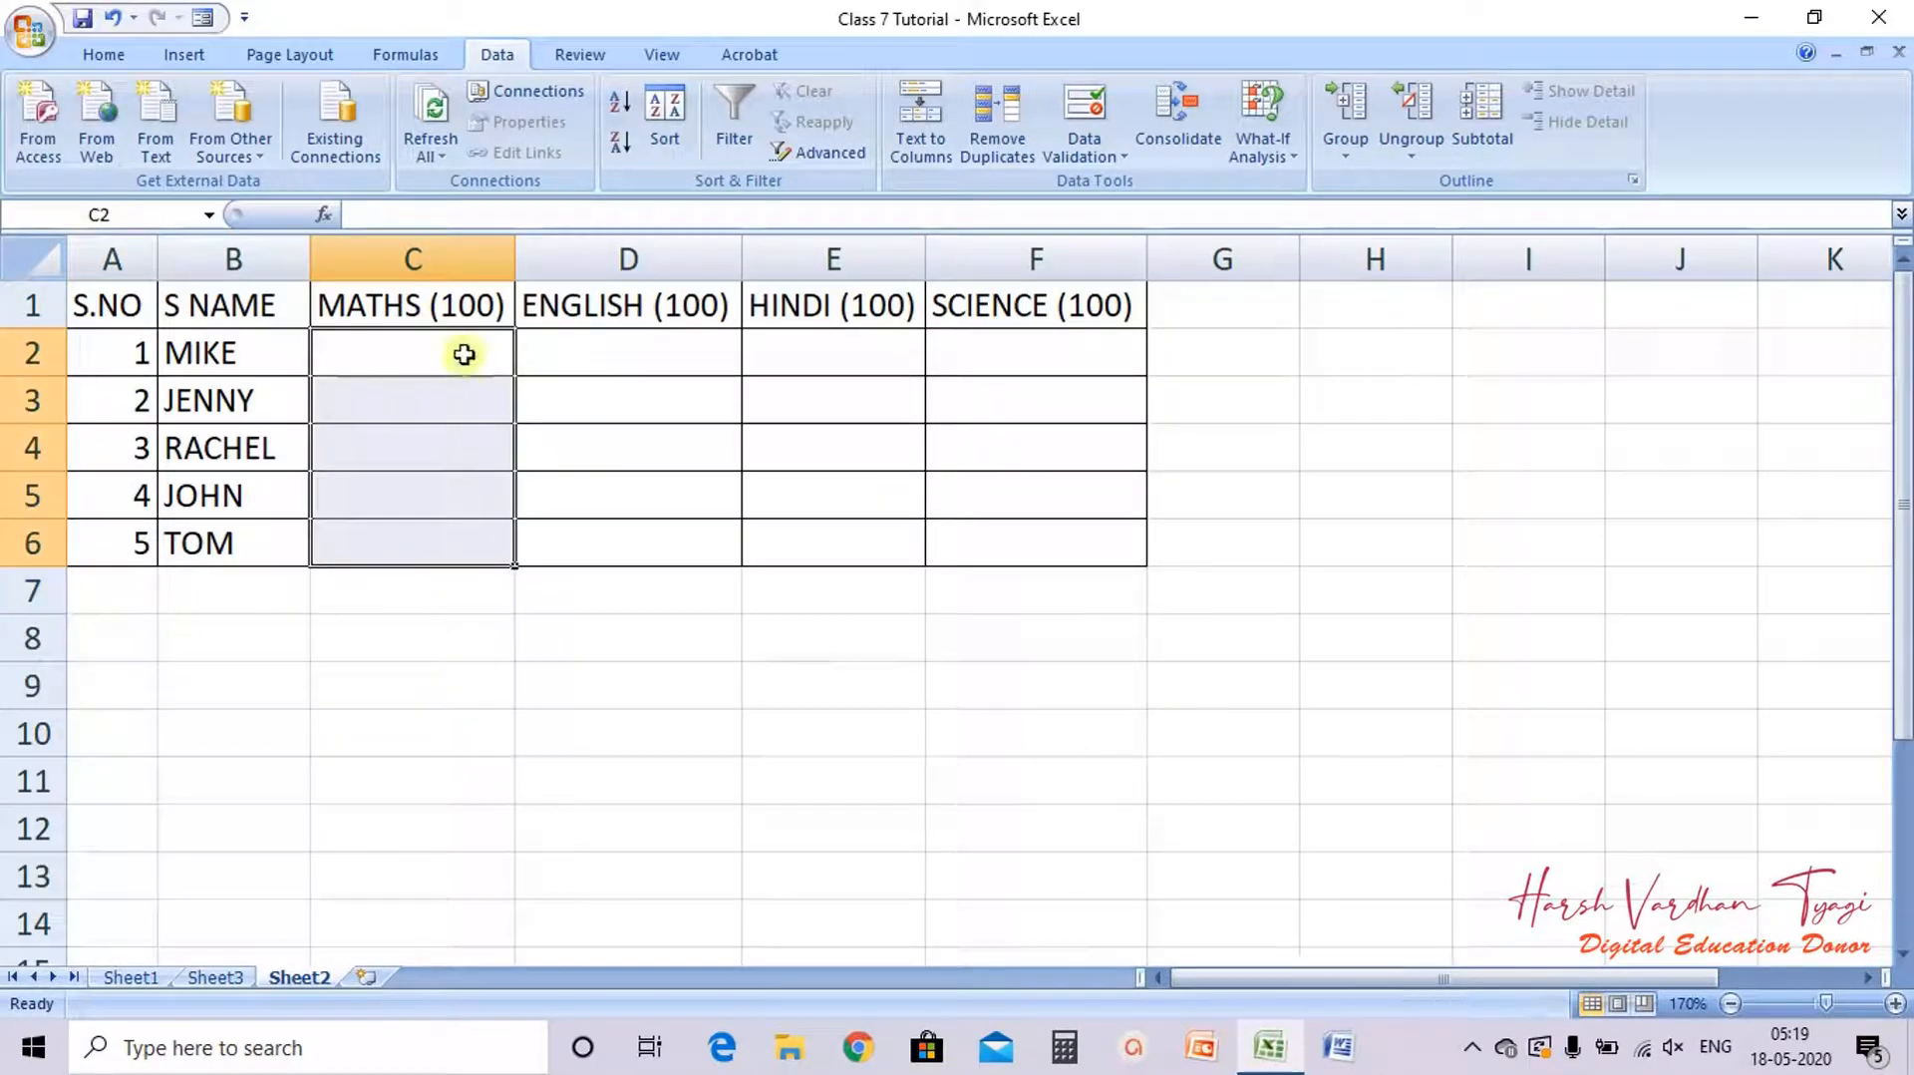
Step: Reopen data validation for C2 to F6, keep whole numbers, and set the condition to equal to 85
drag(459, 337, 1034, 544)
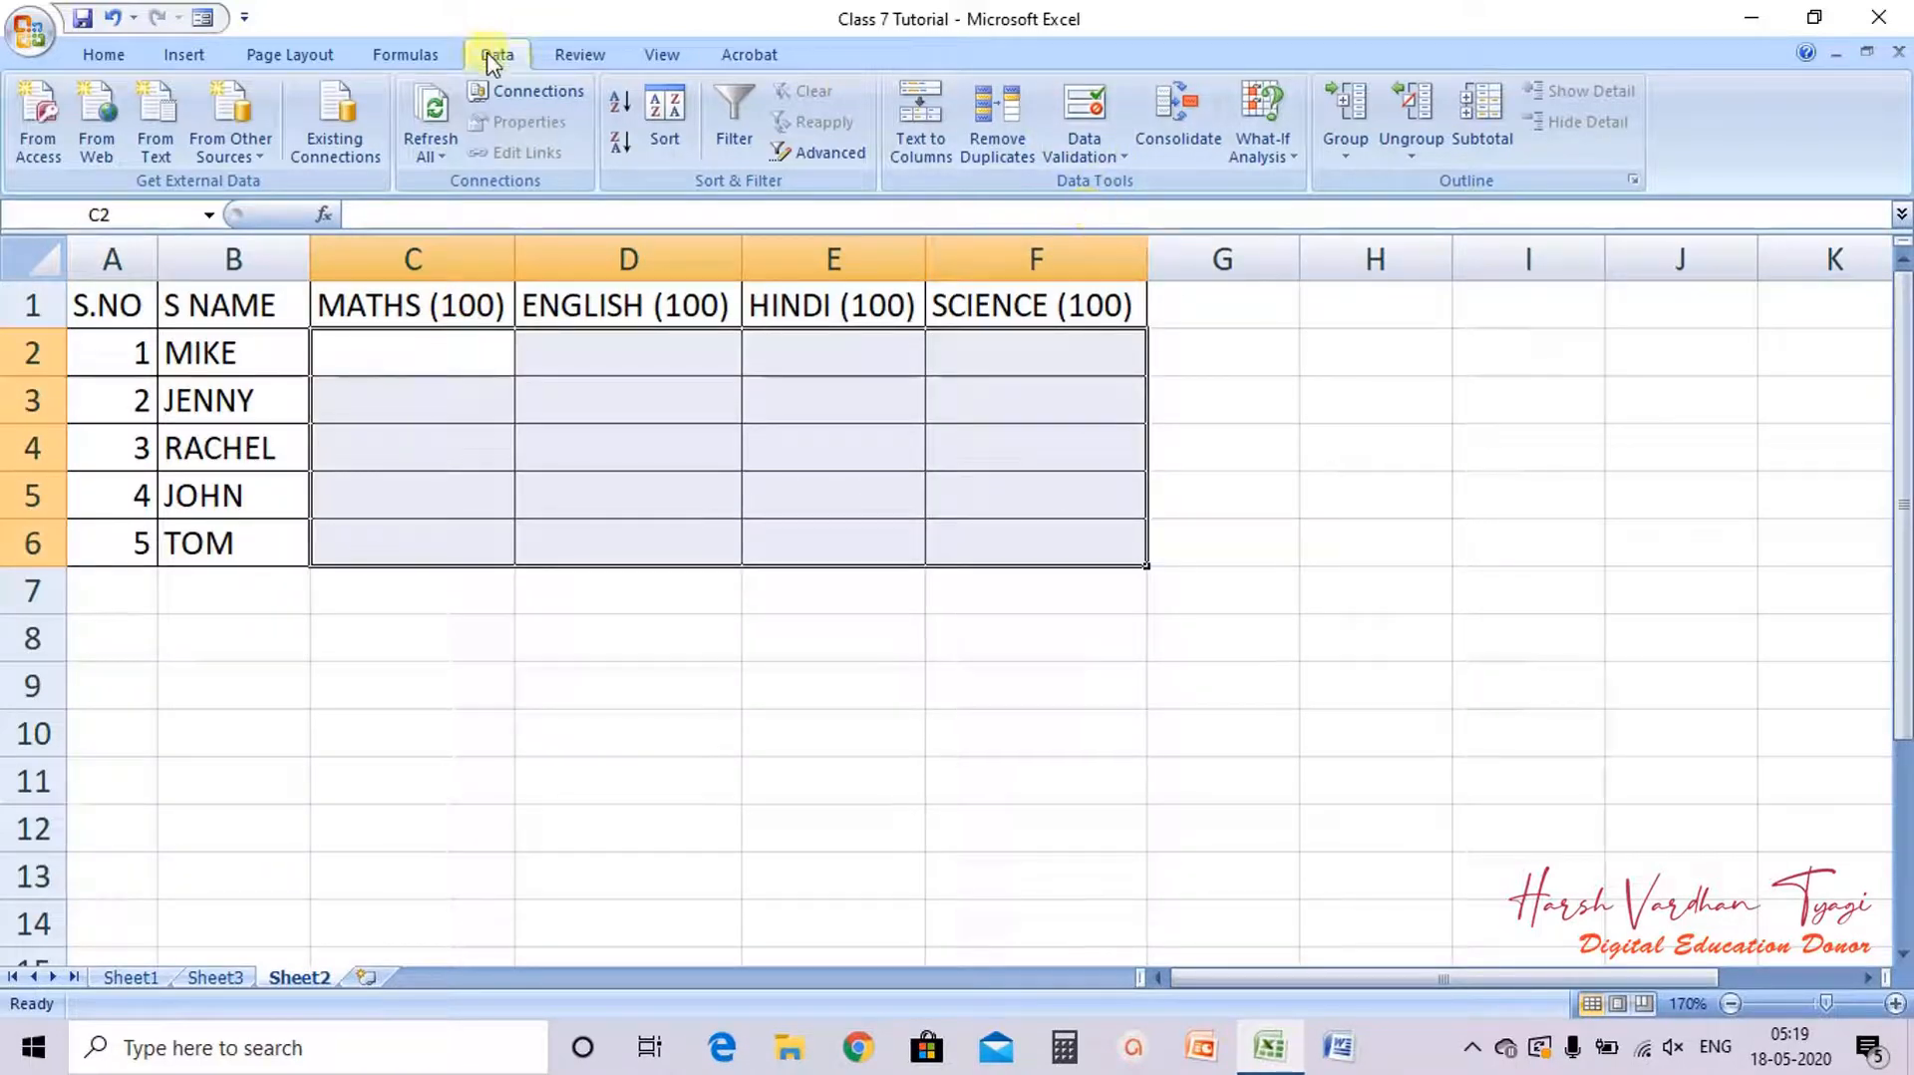
click(1087, 107)
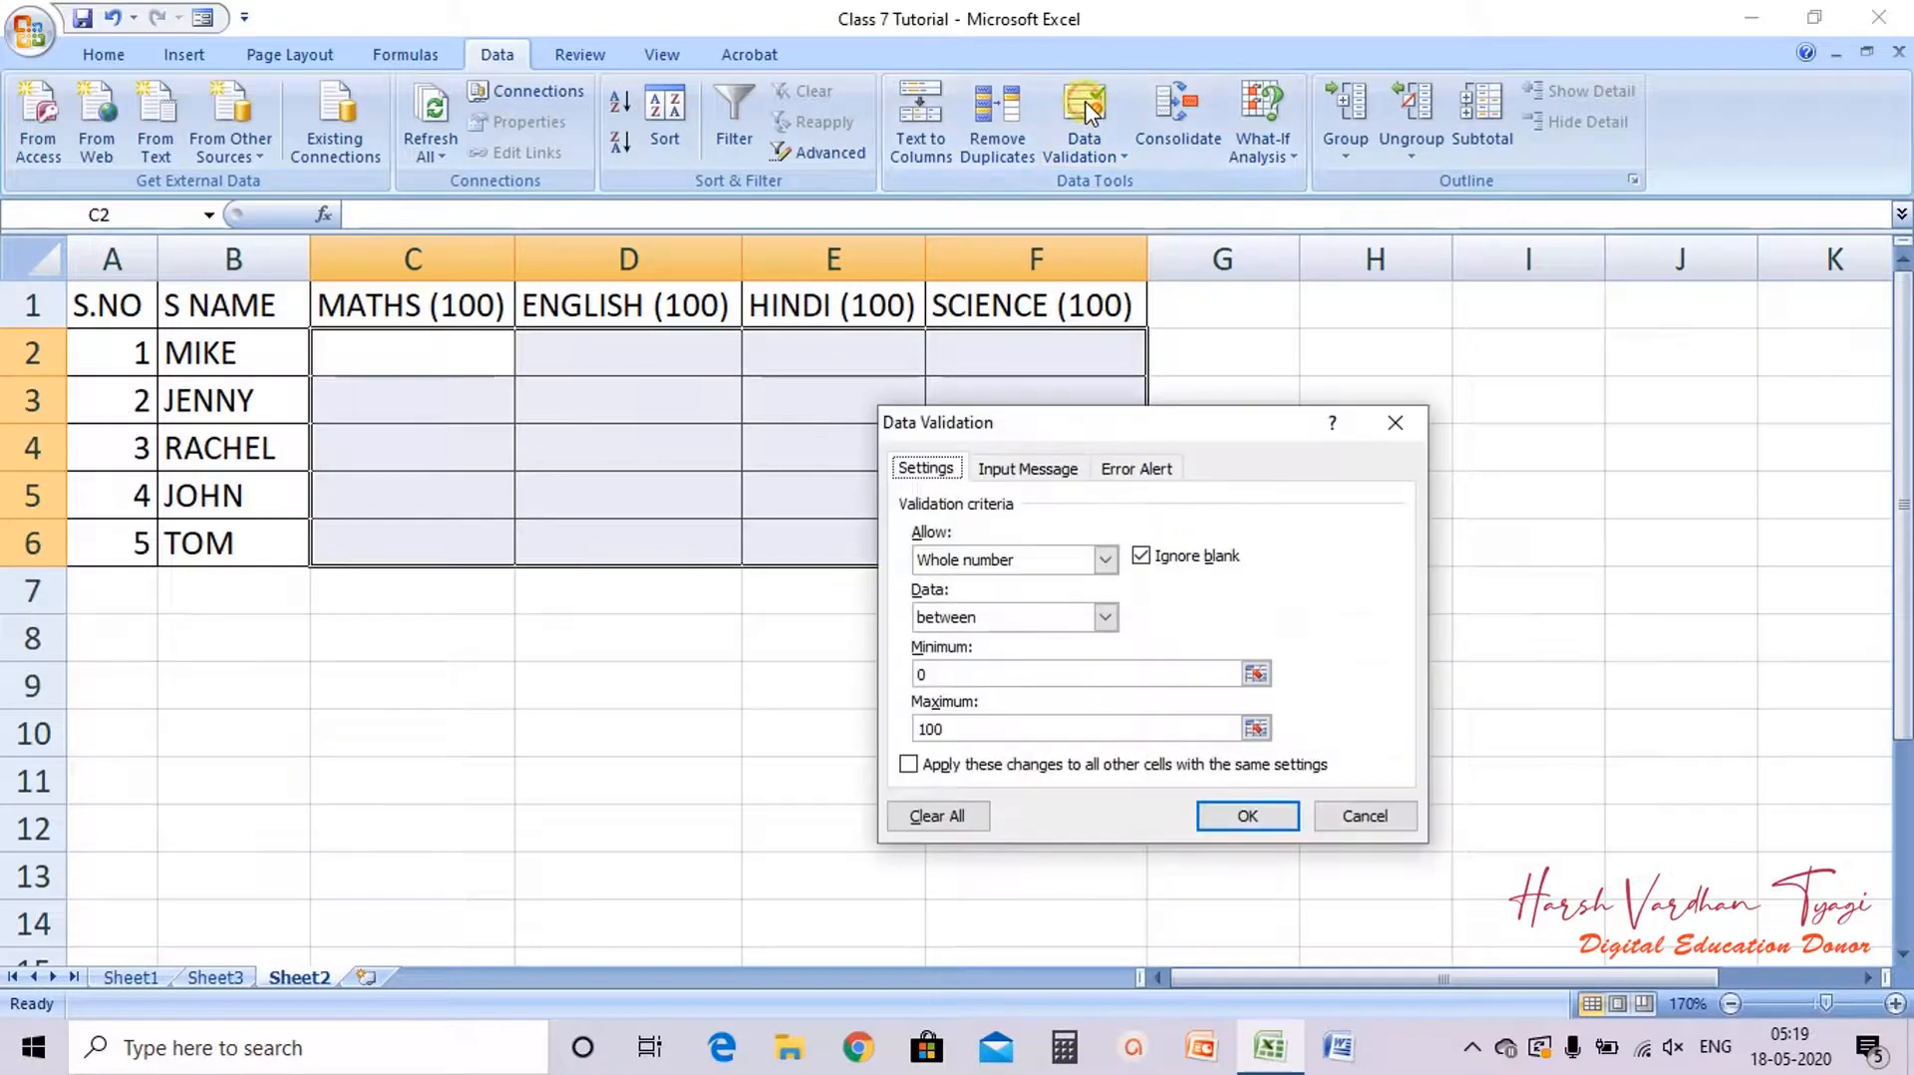
click(1016, 560)
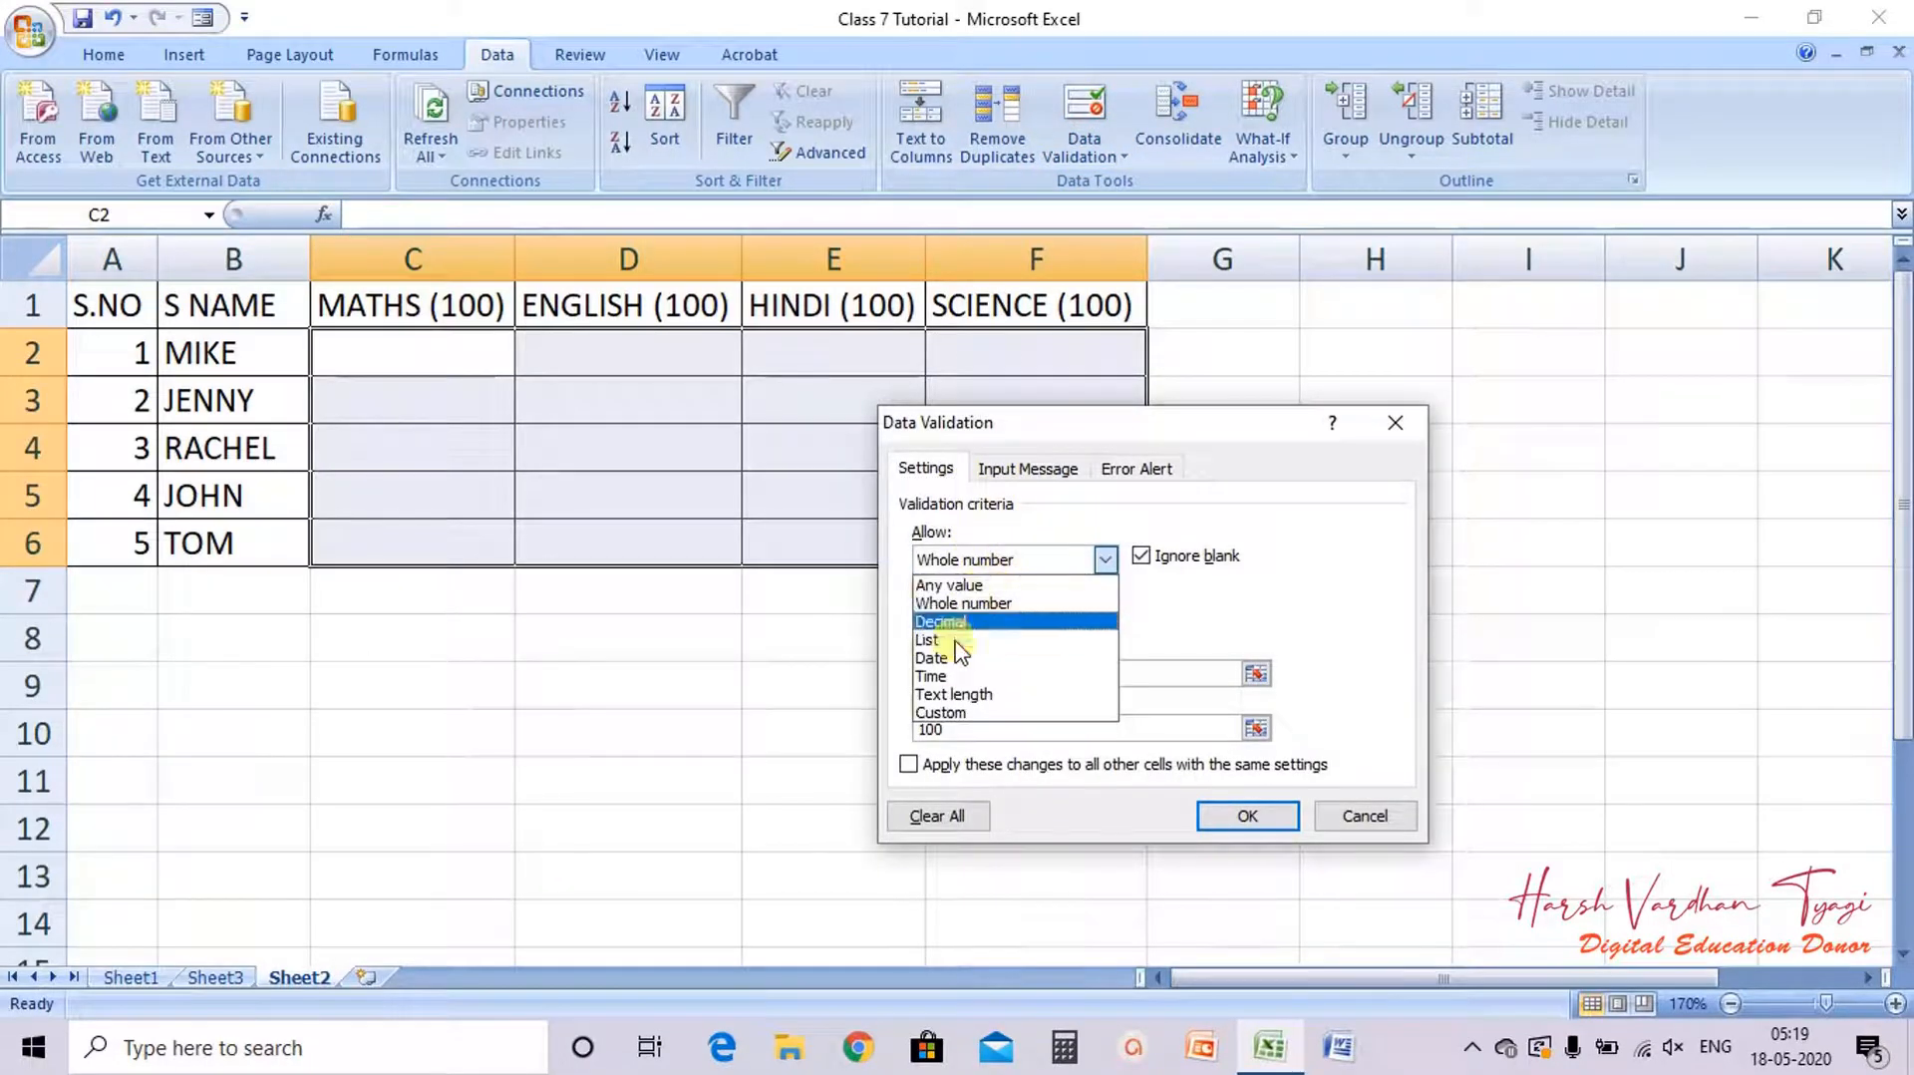
click(964, 603)
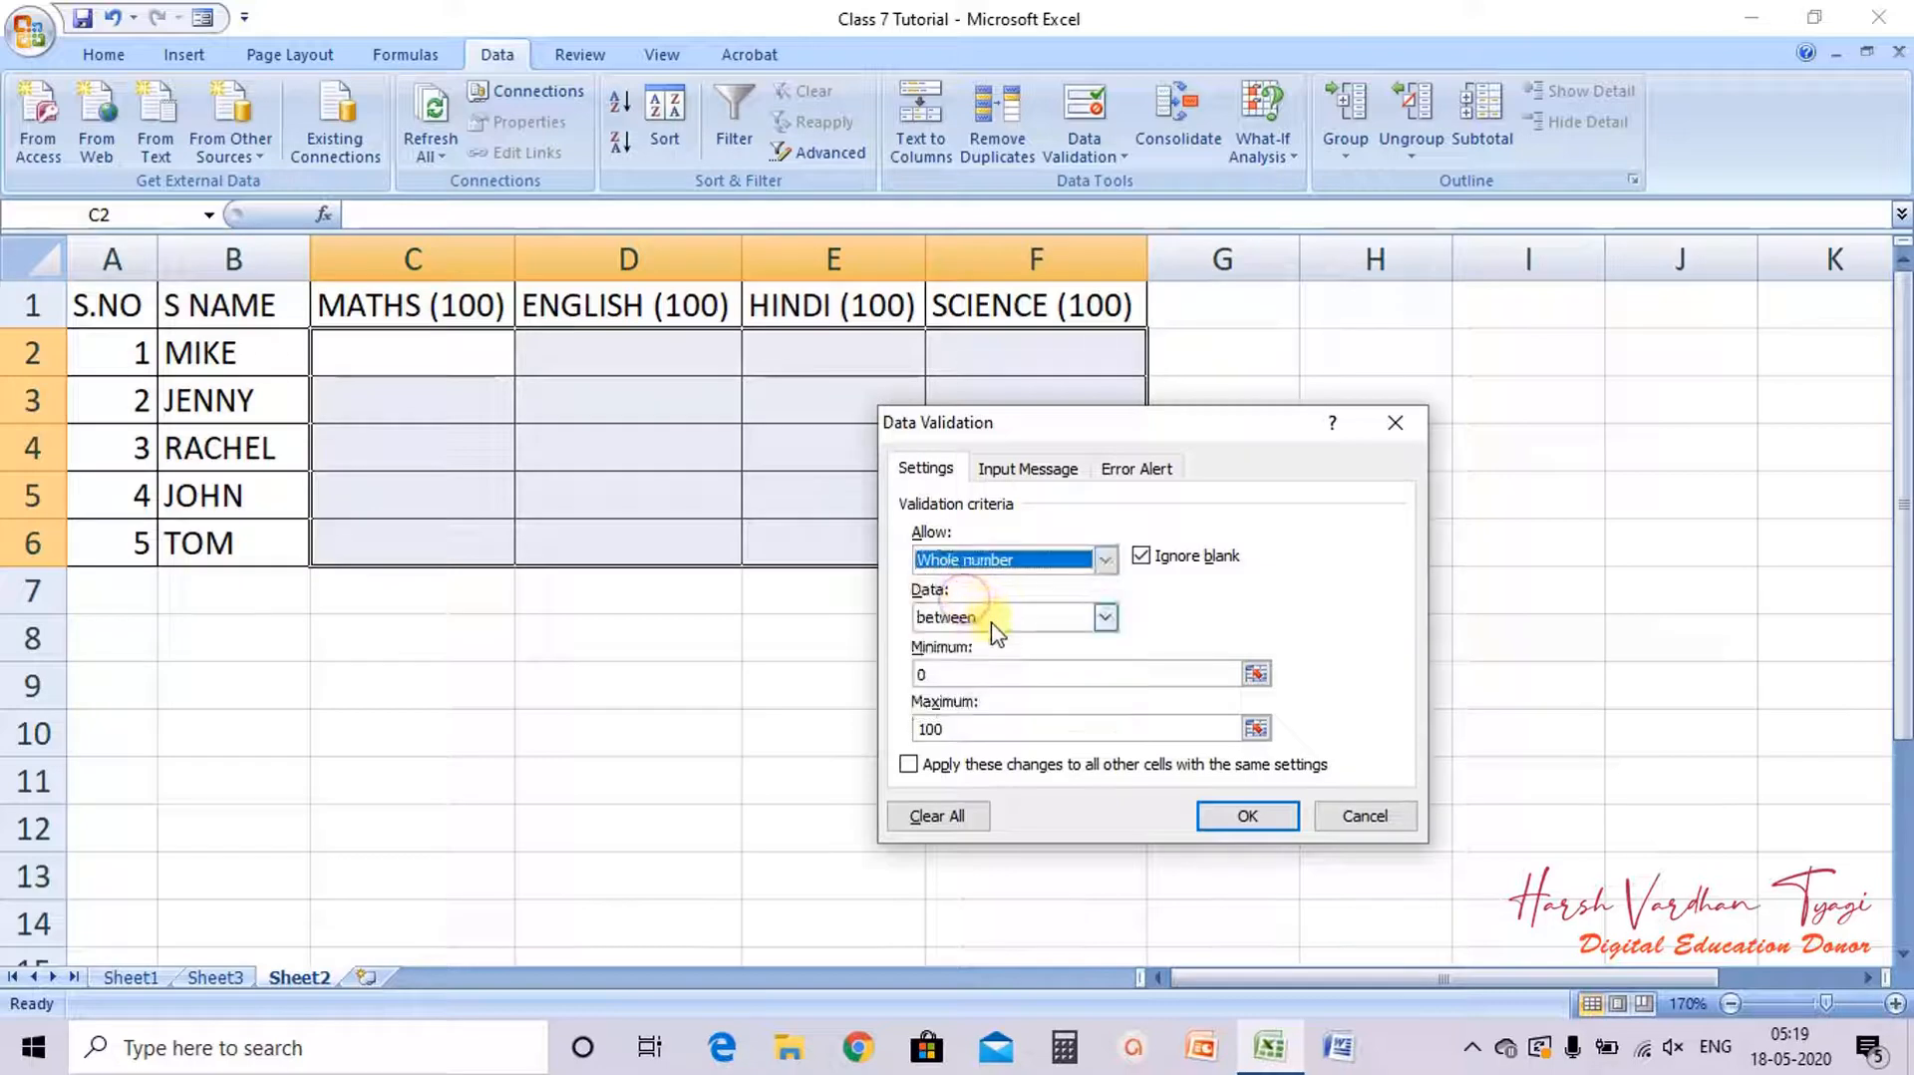
click(990, 618)
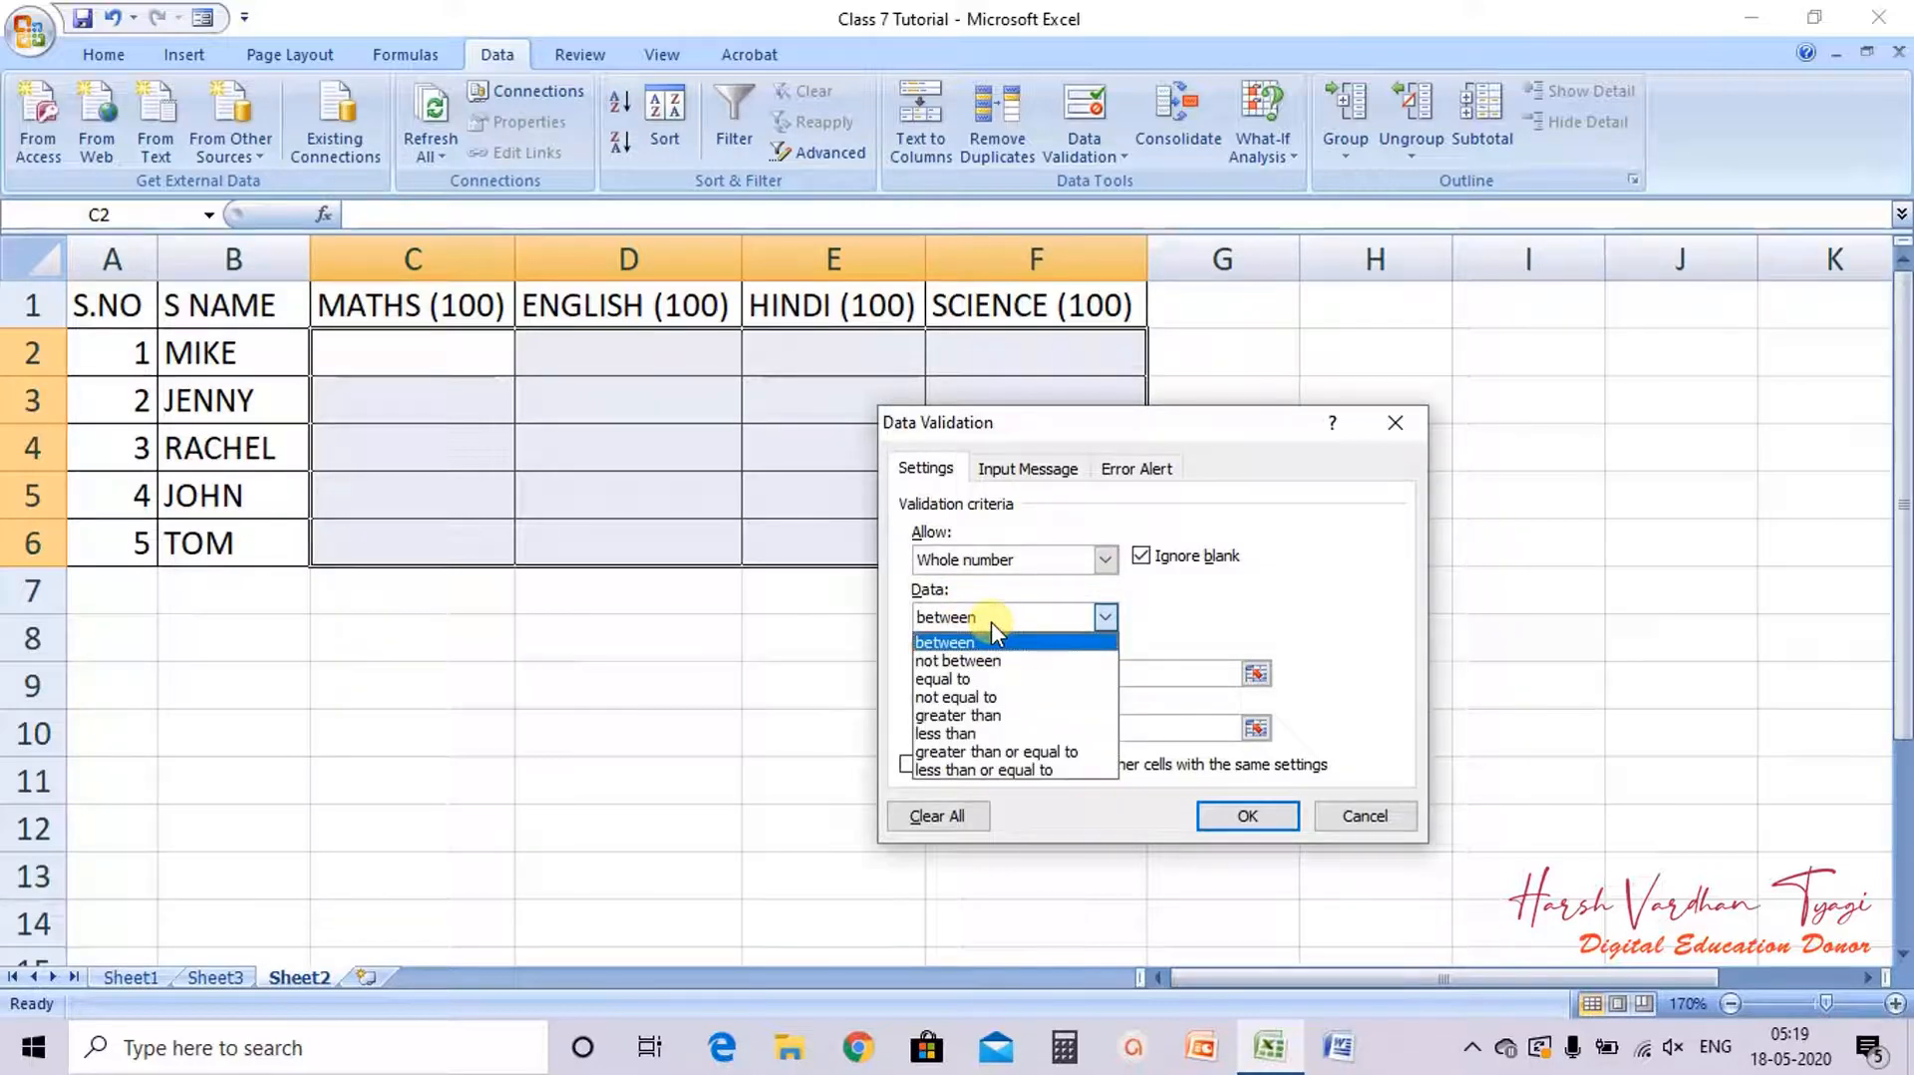
click(959, 679)
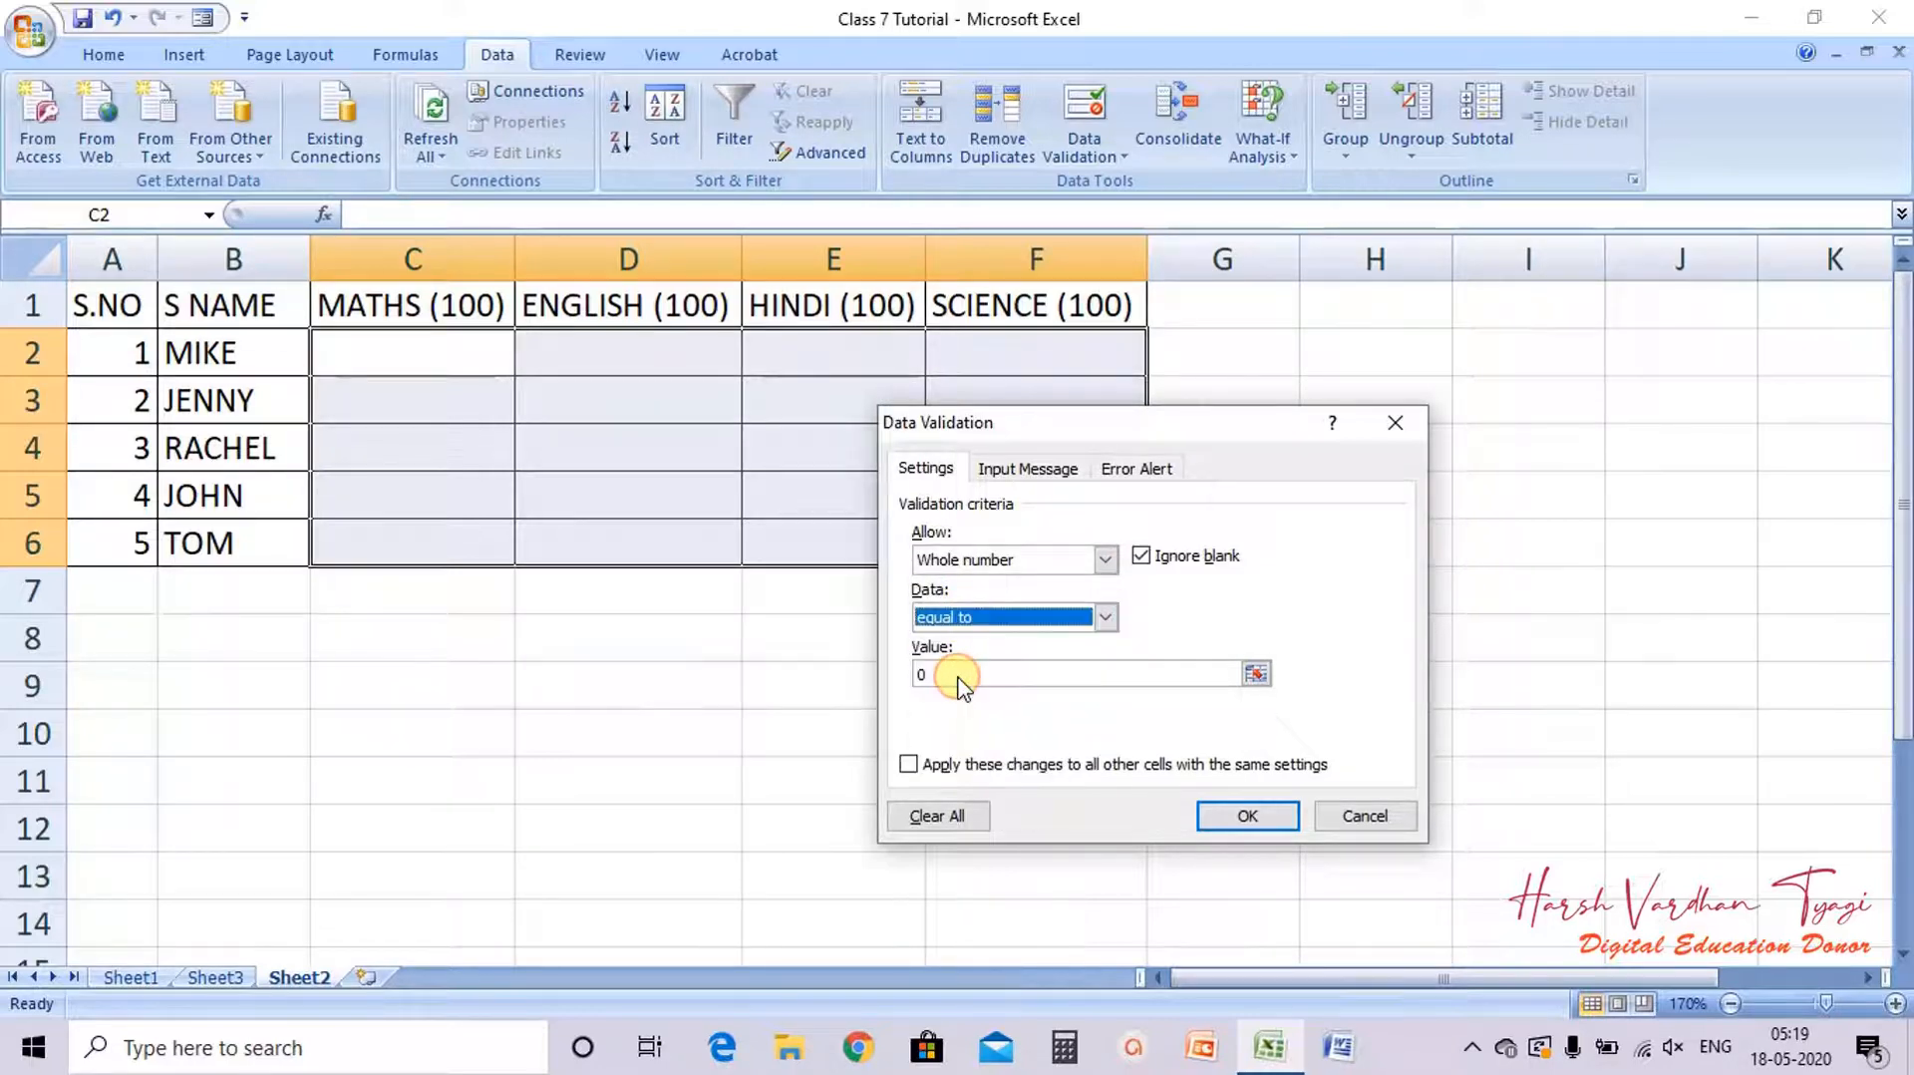
click(959, 678)
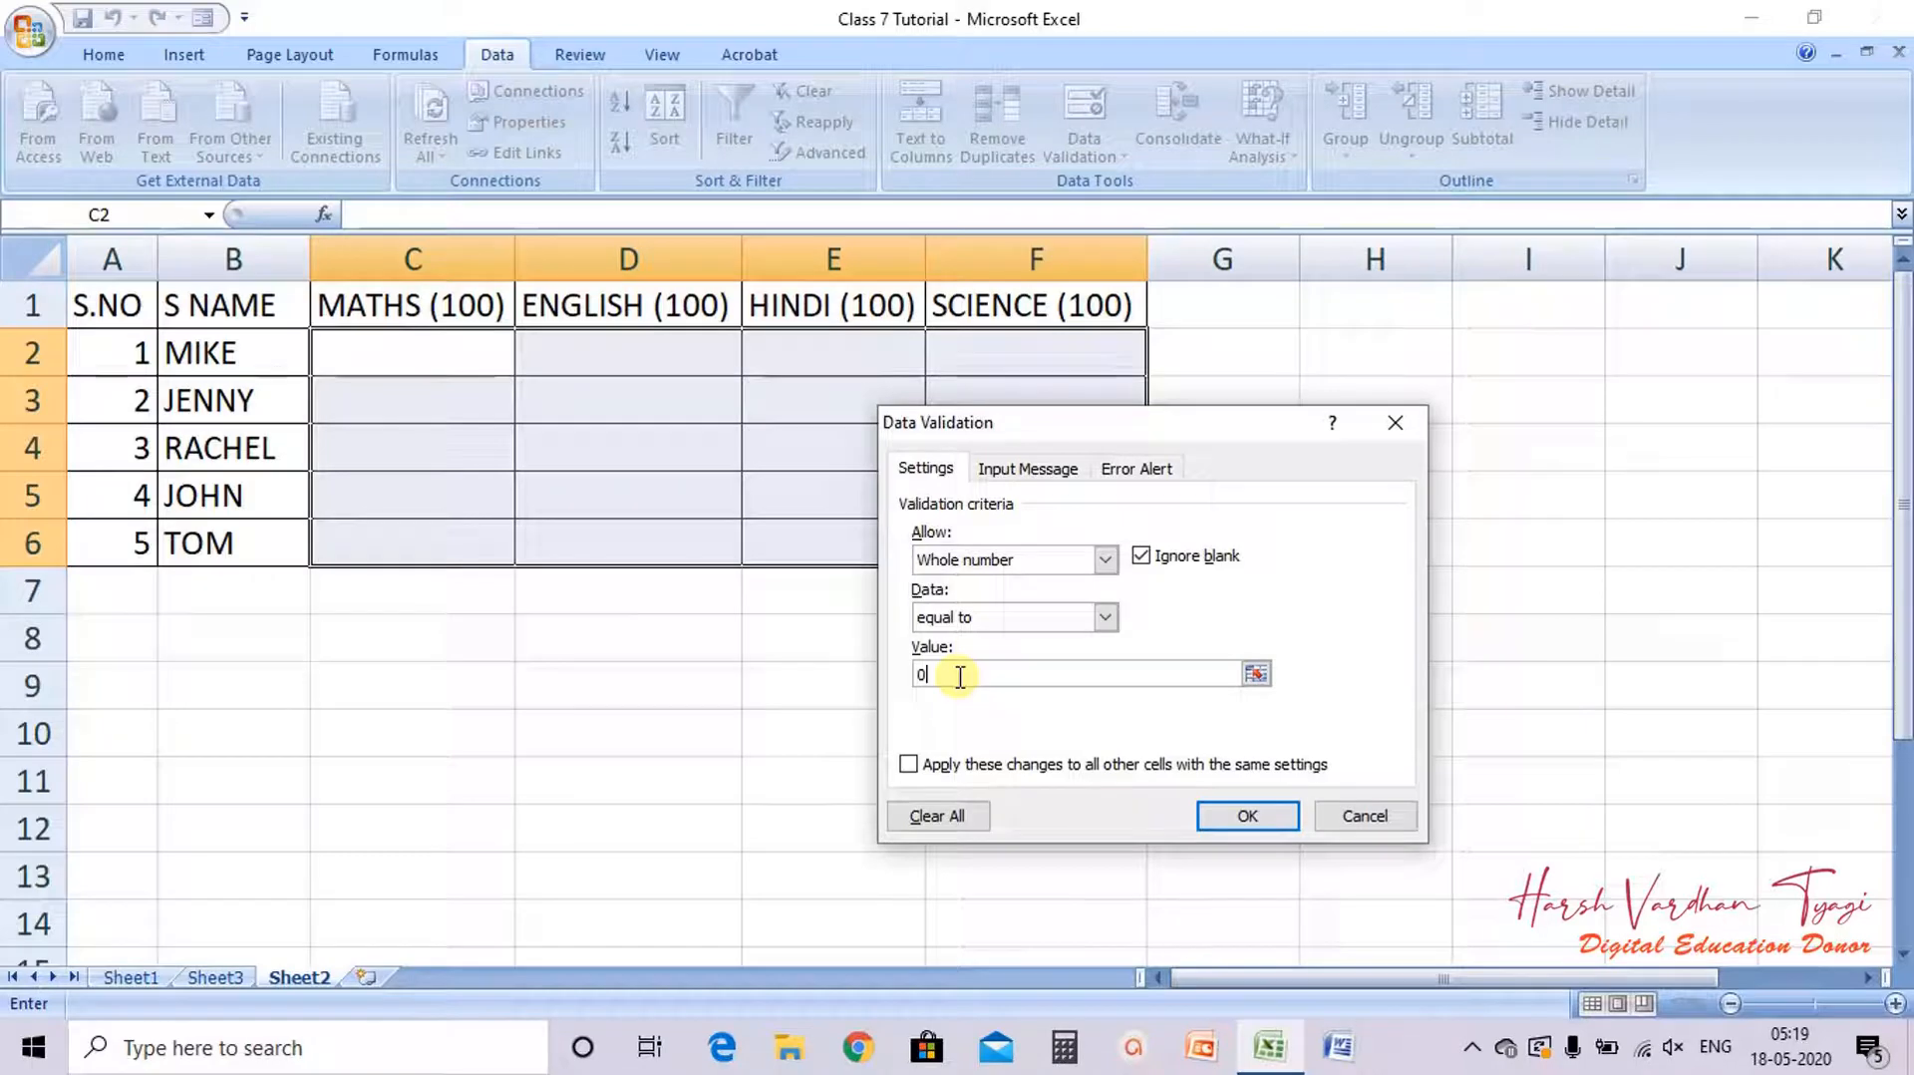
double_click(960, 676)
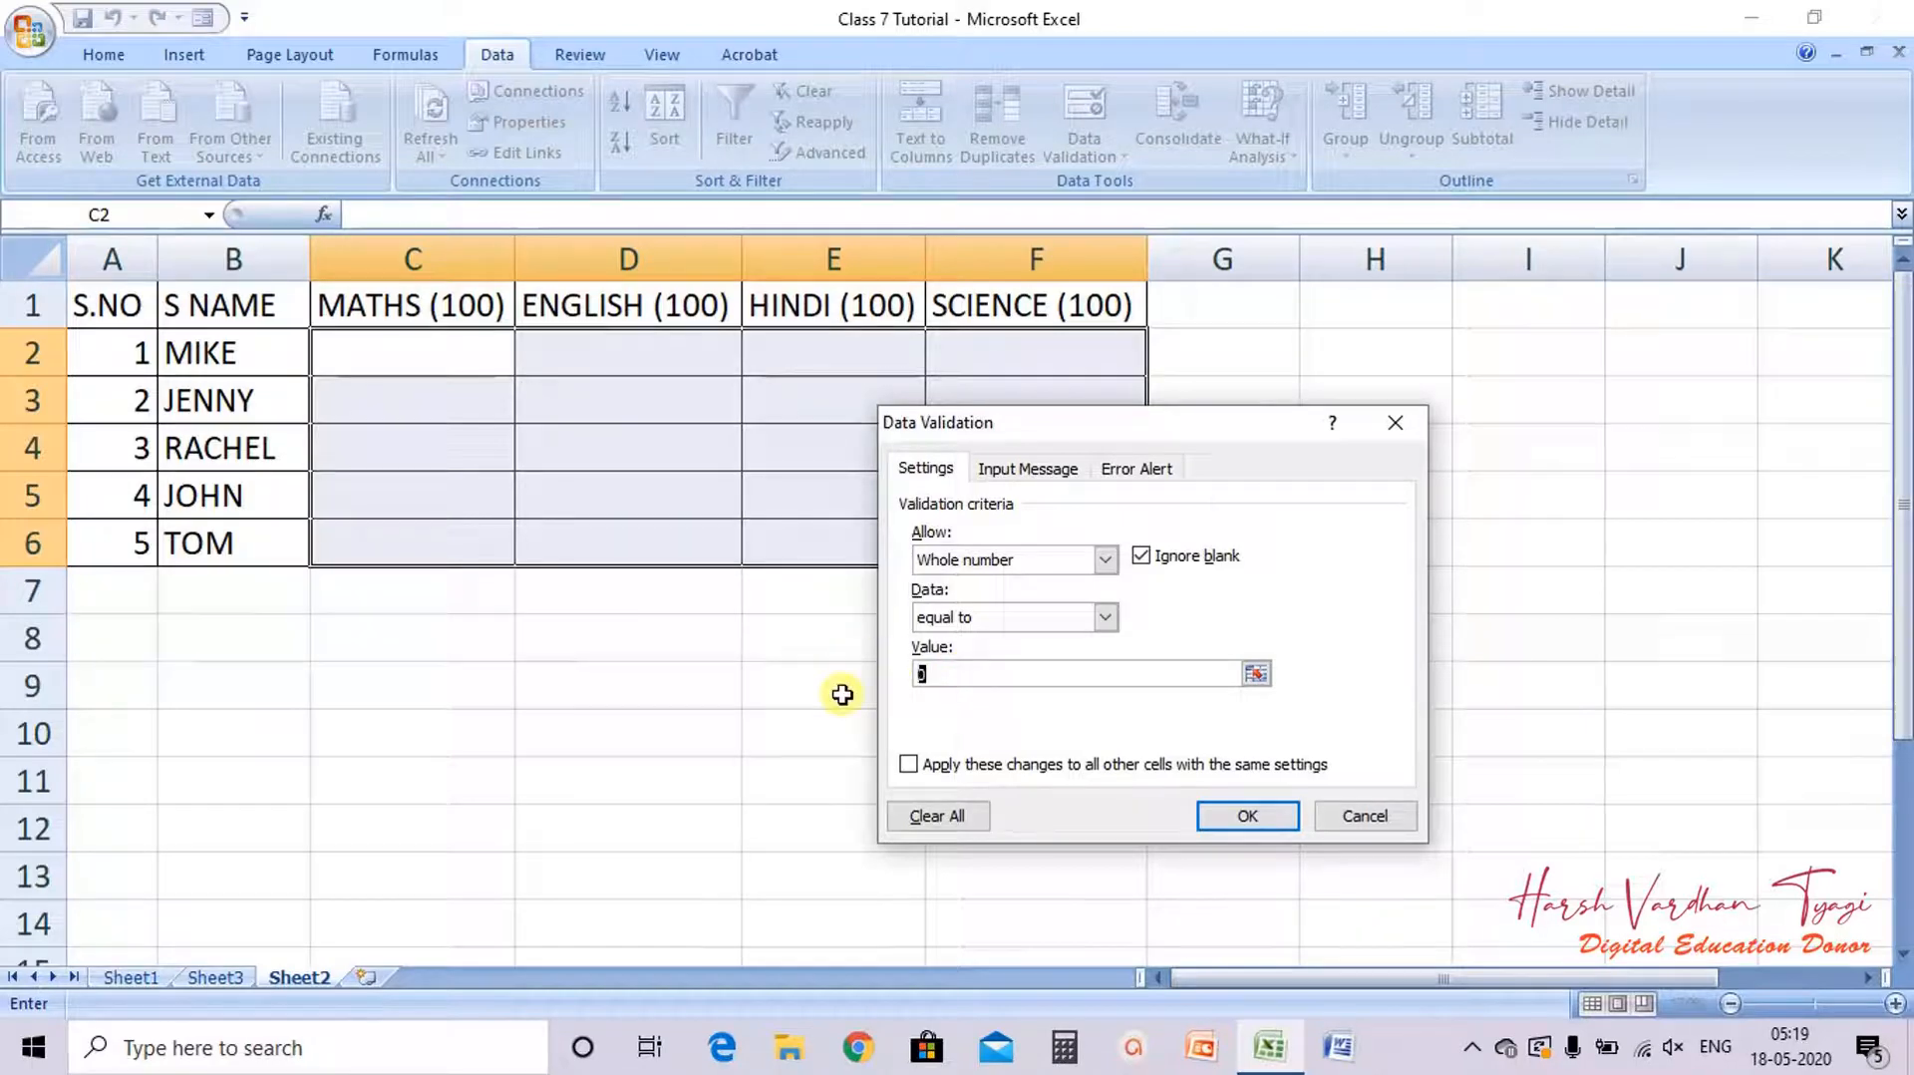
text(85)
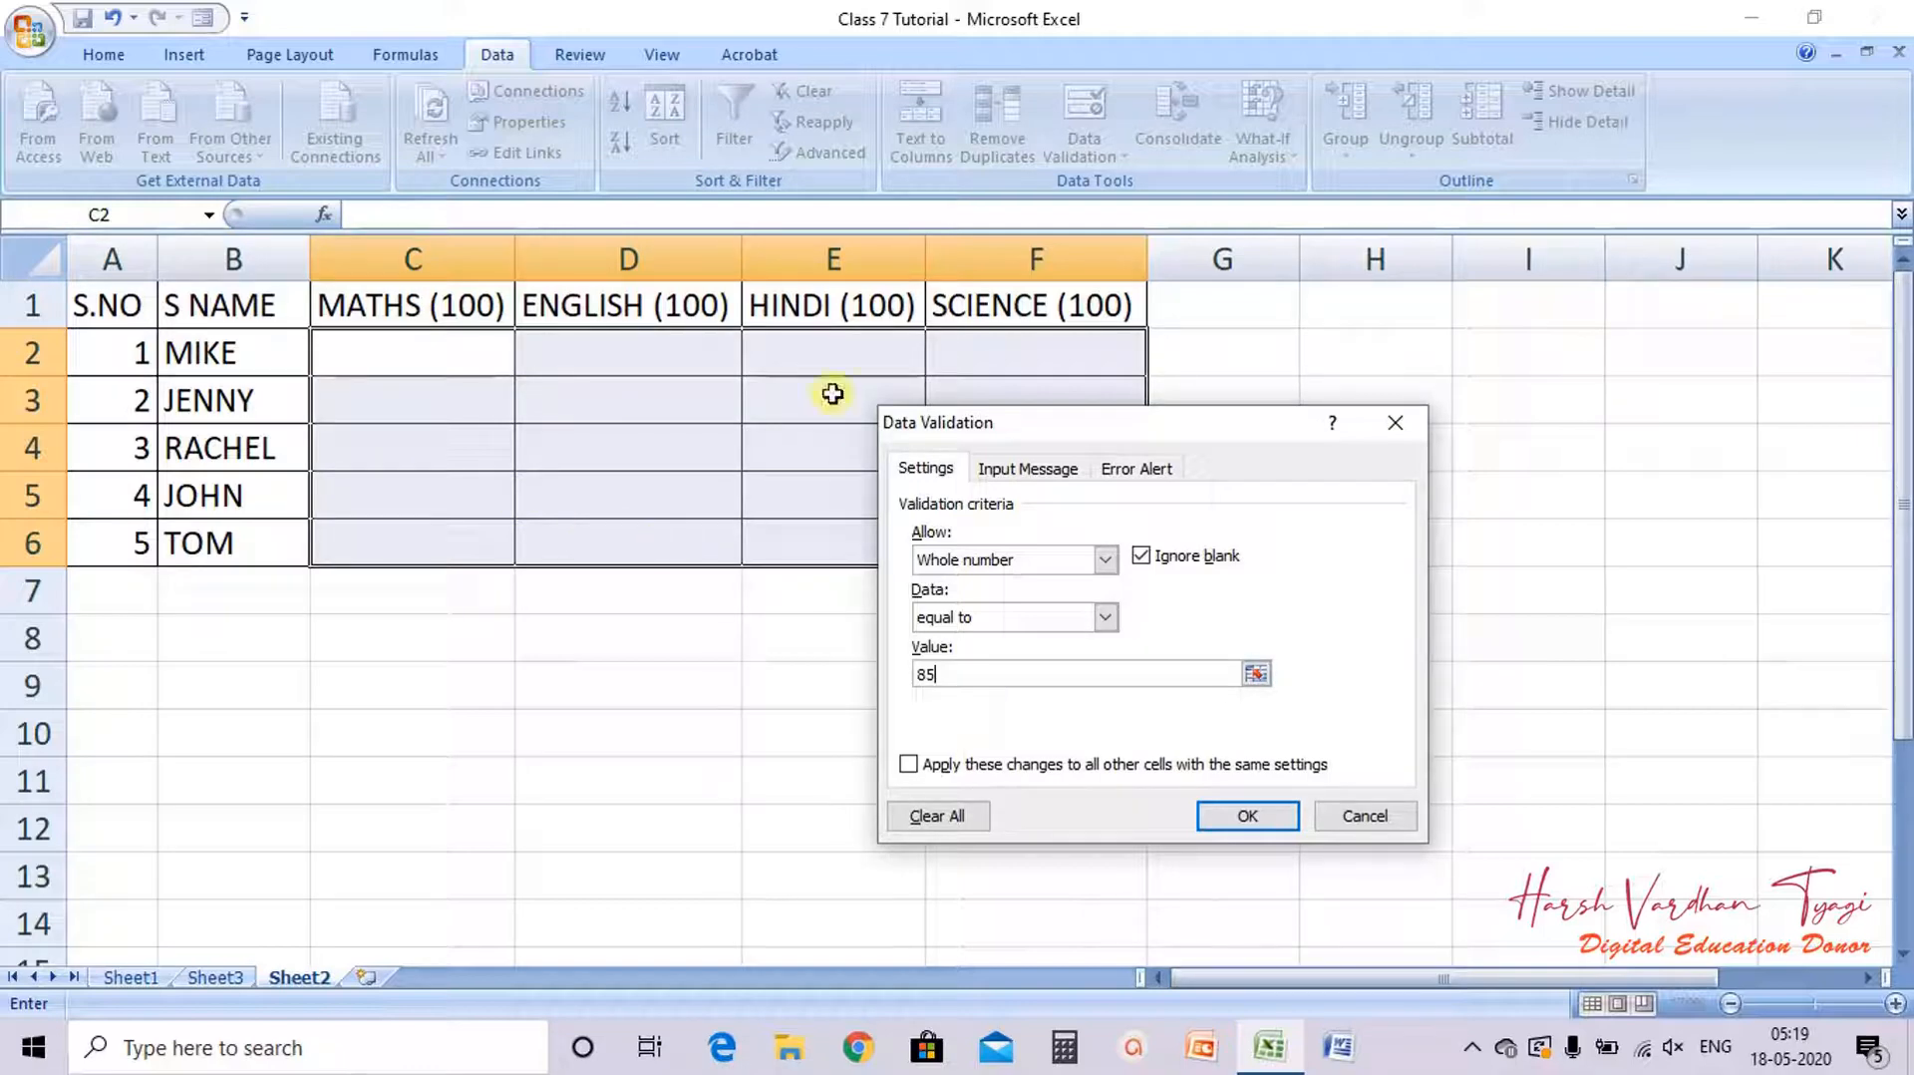
Step: Switch the validation condition to not equal to
click(983, 629)
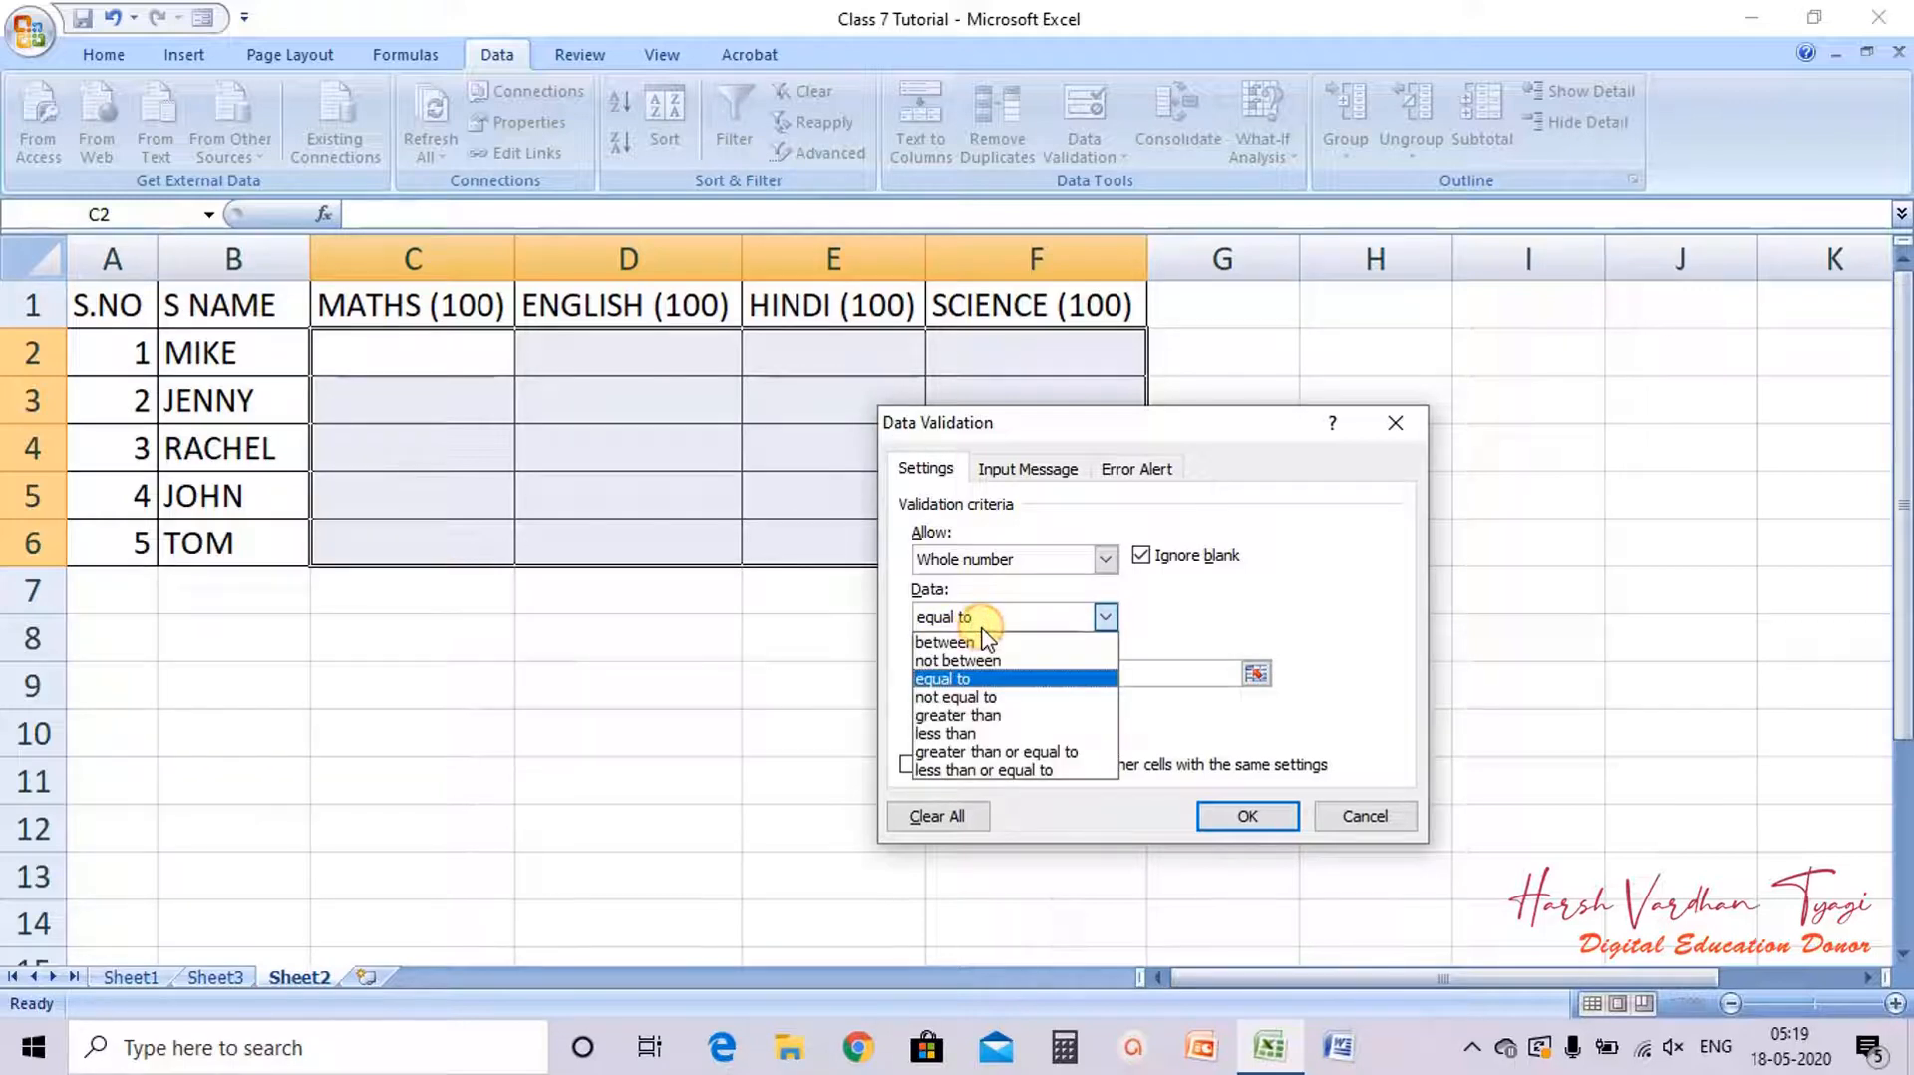
click(973, 697)
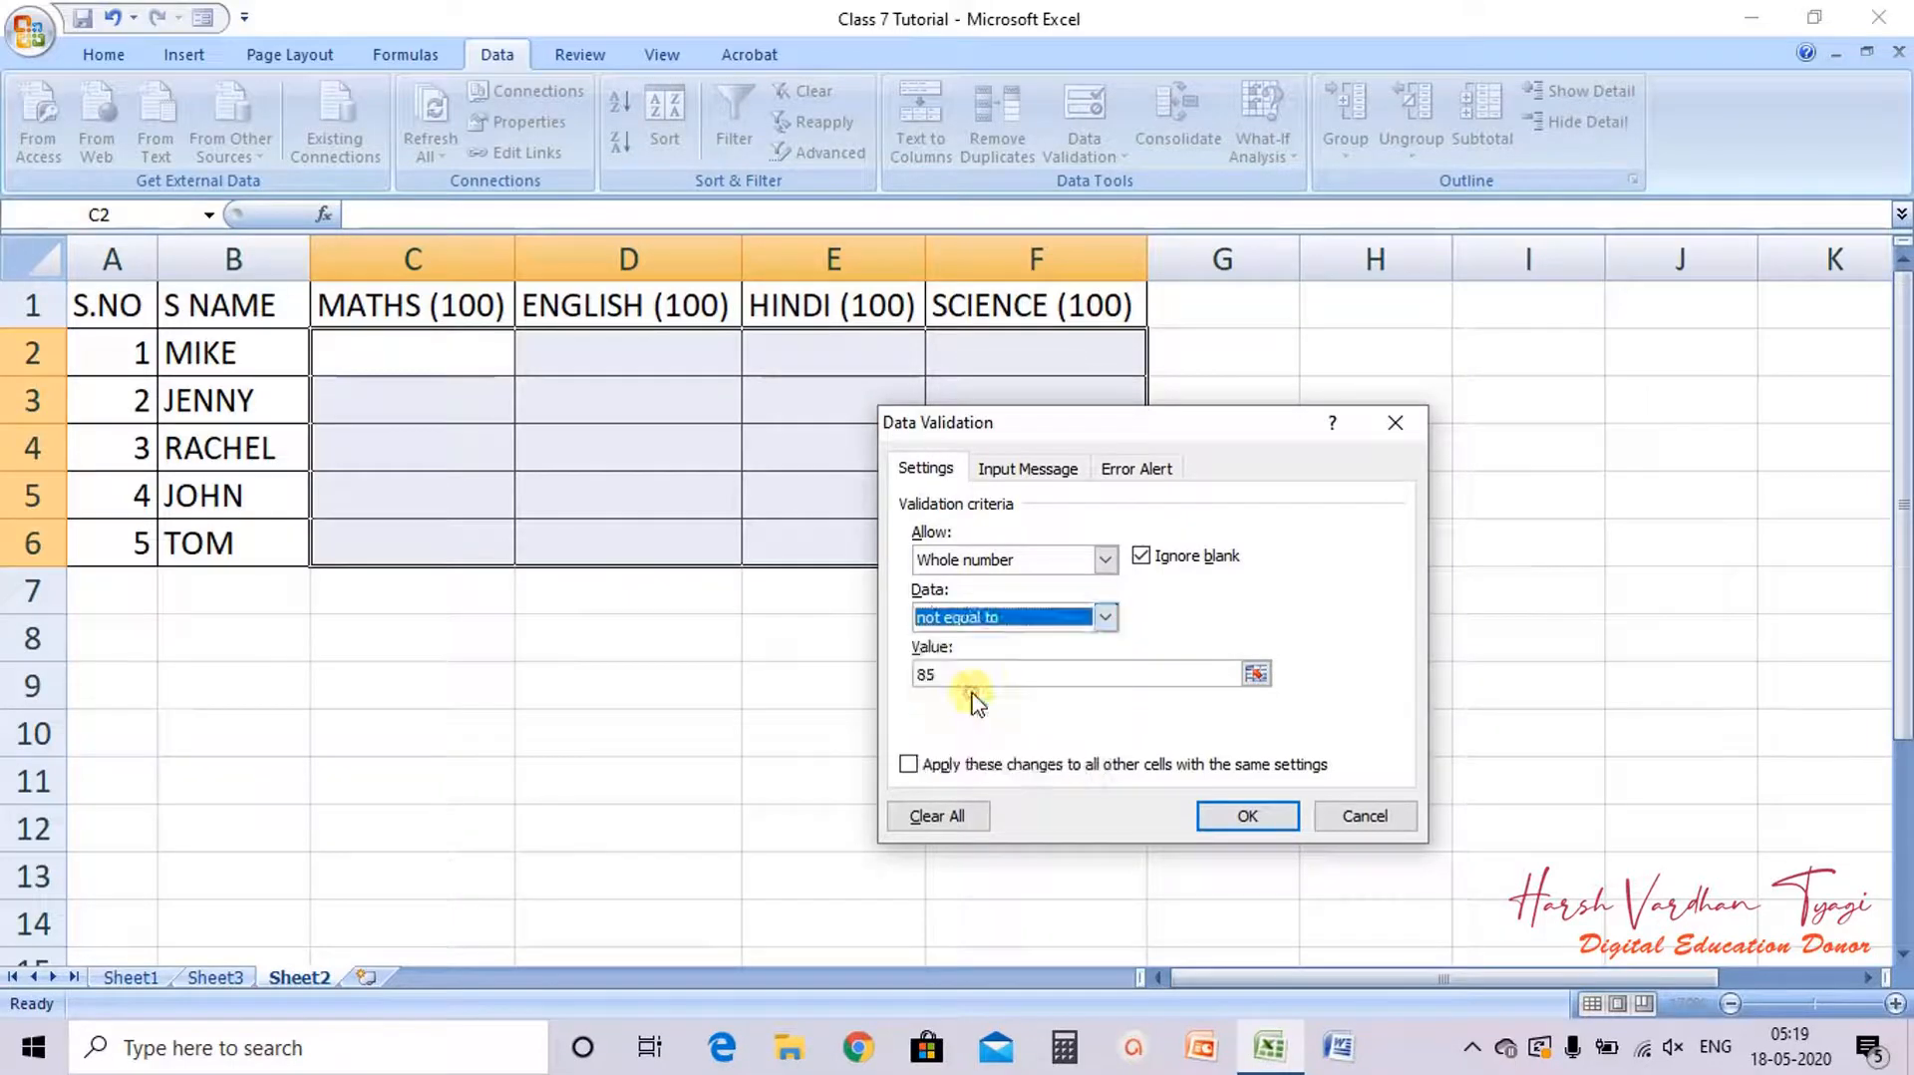
click(944, 670)
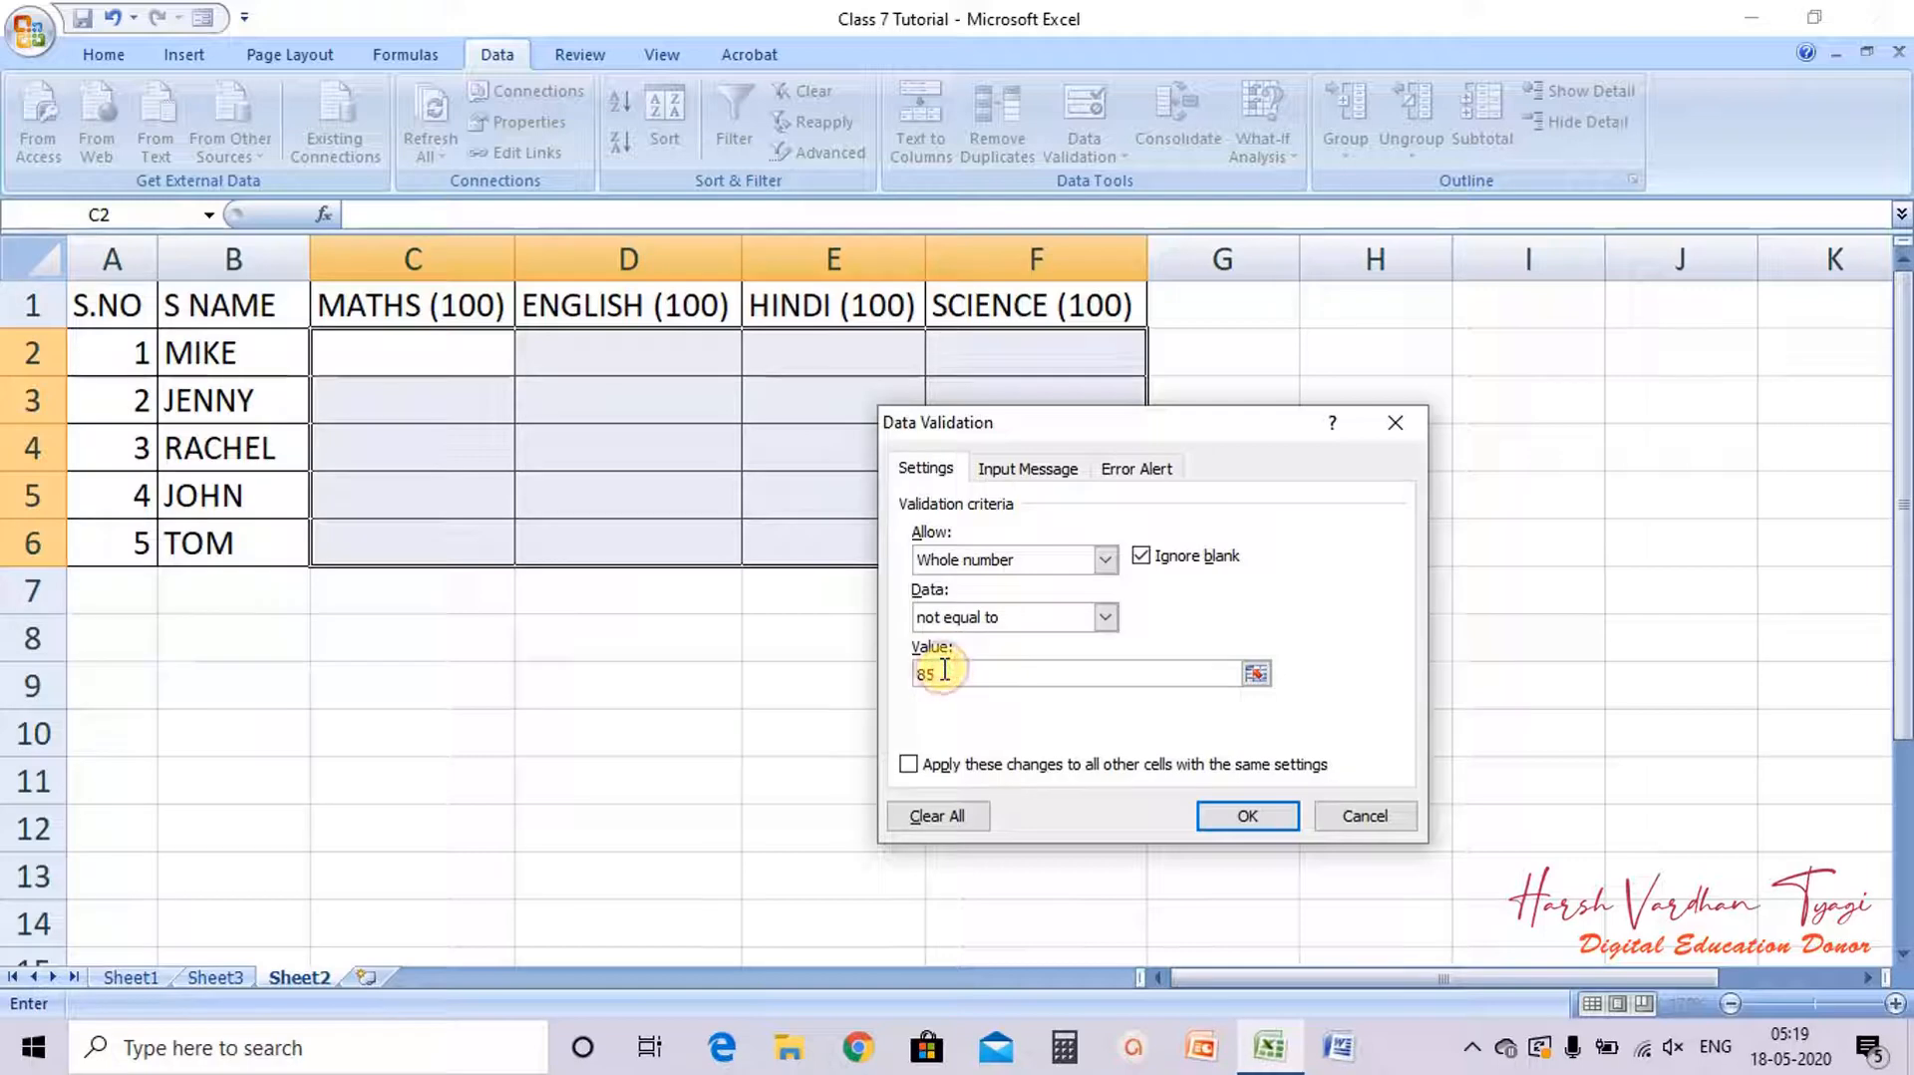
drag(944, 670, 907, 666)
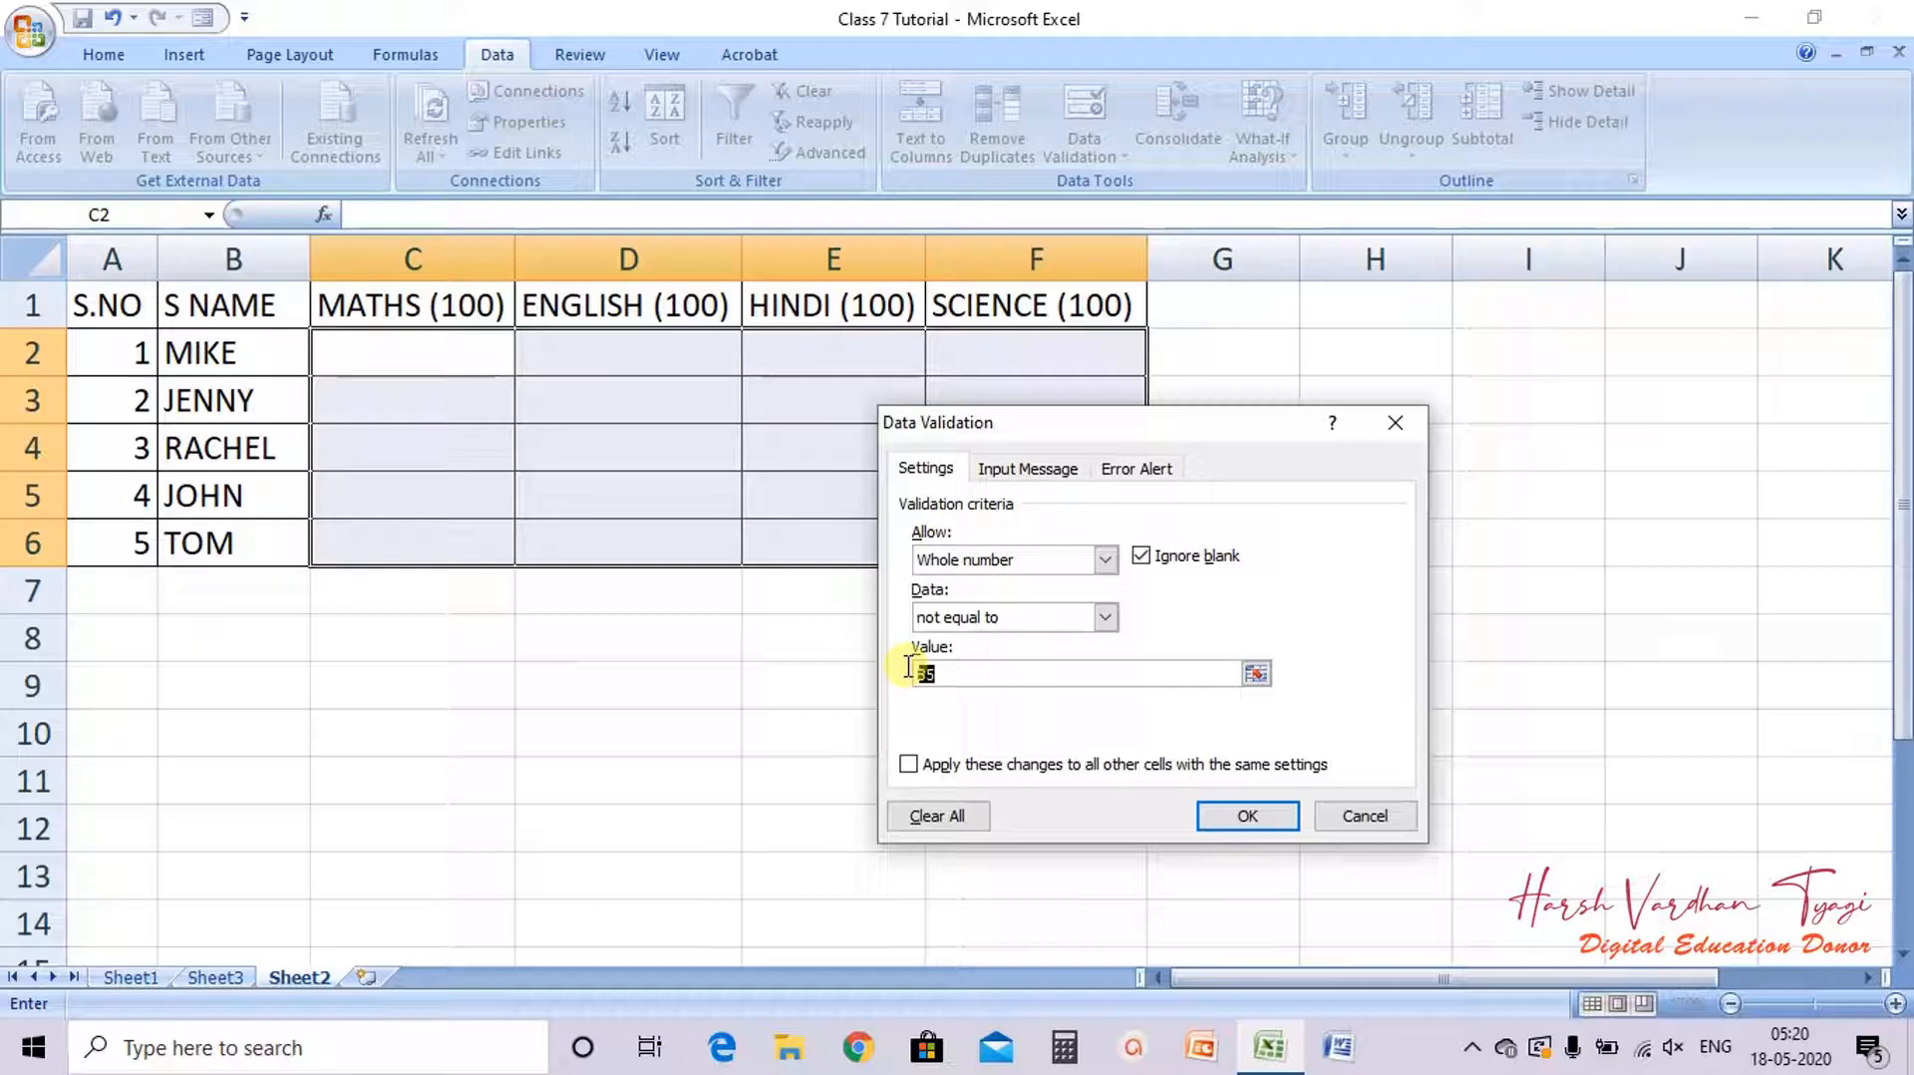
Step: Switch the validation condition to greater than and set the minimum to 50
click(1106, 617)
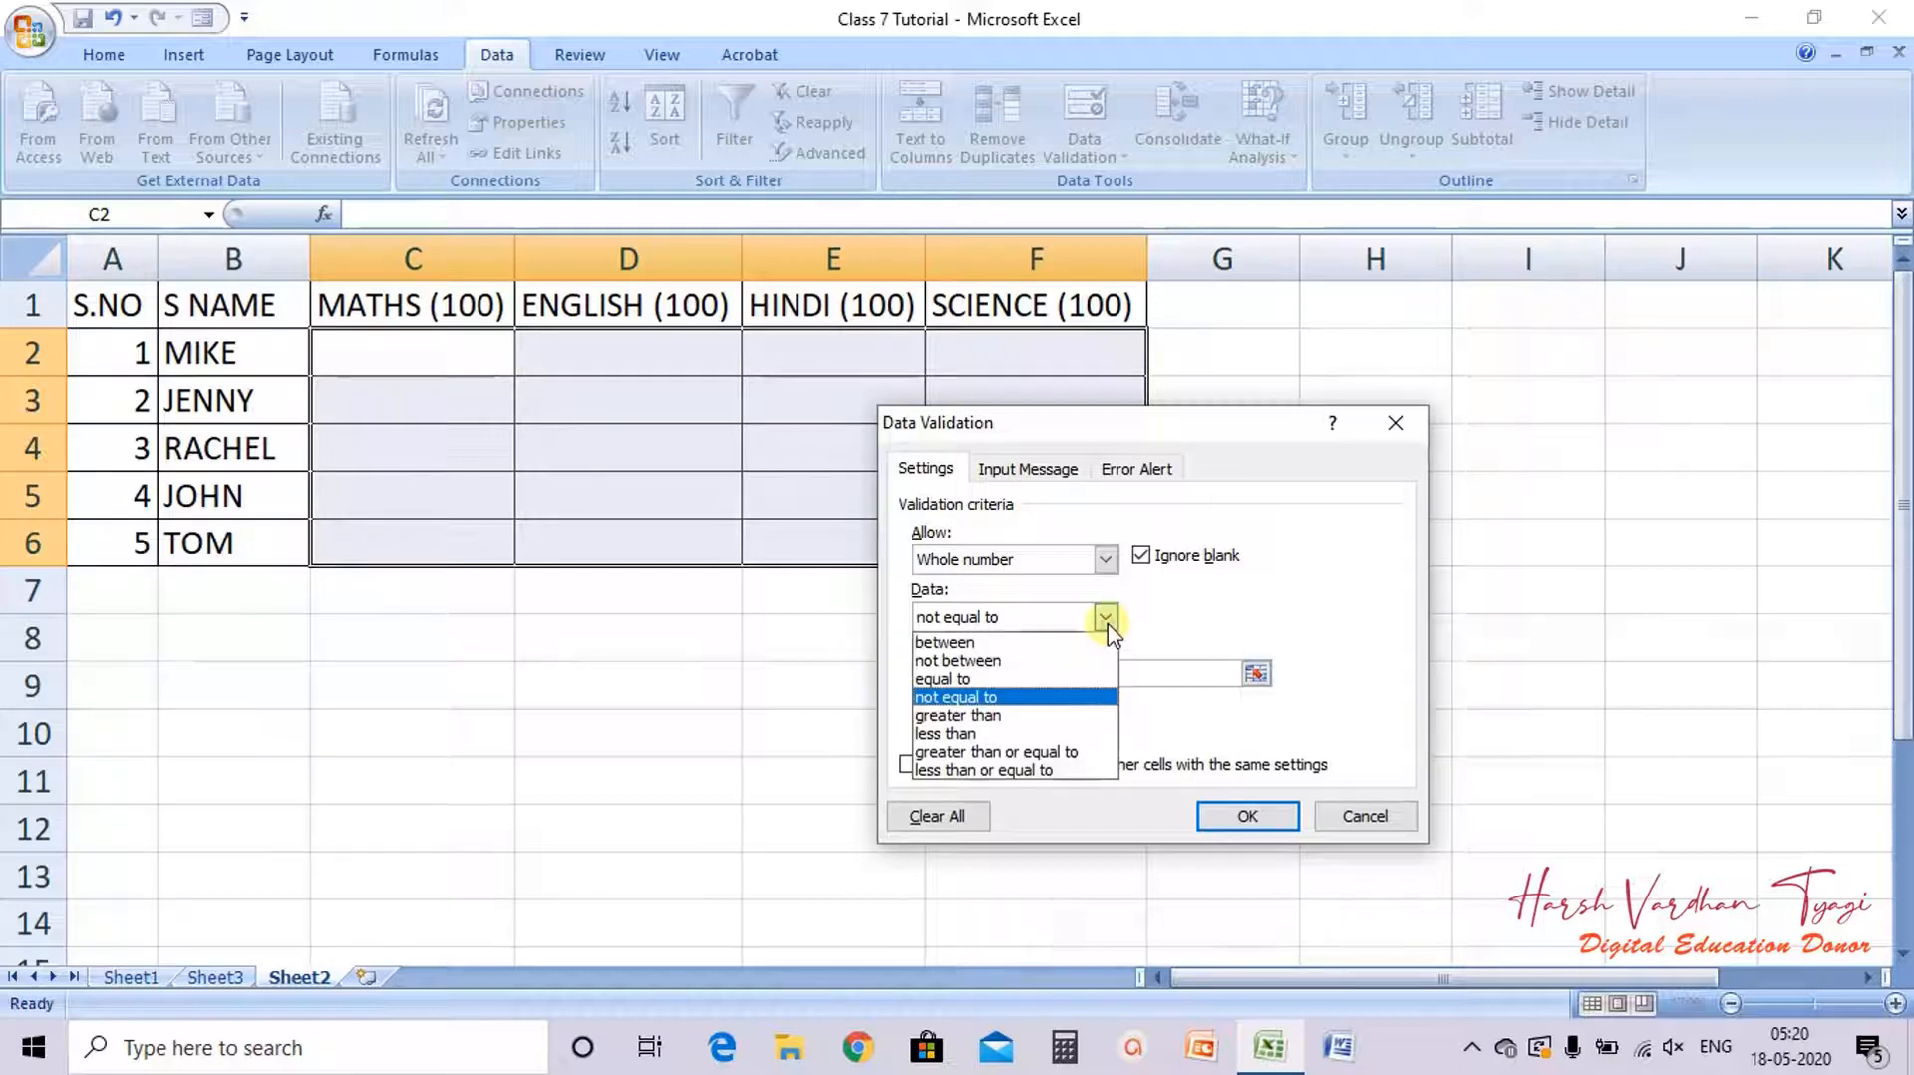
click(992, 715)
drag(948, 675, 917, 678)
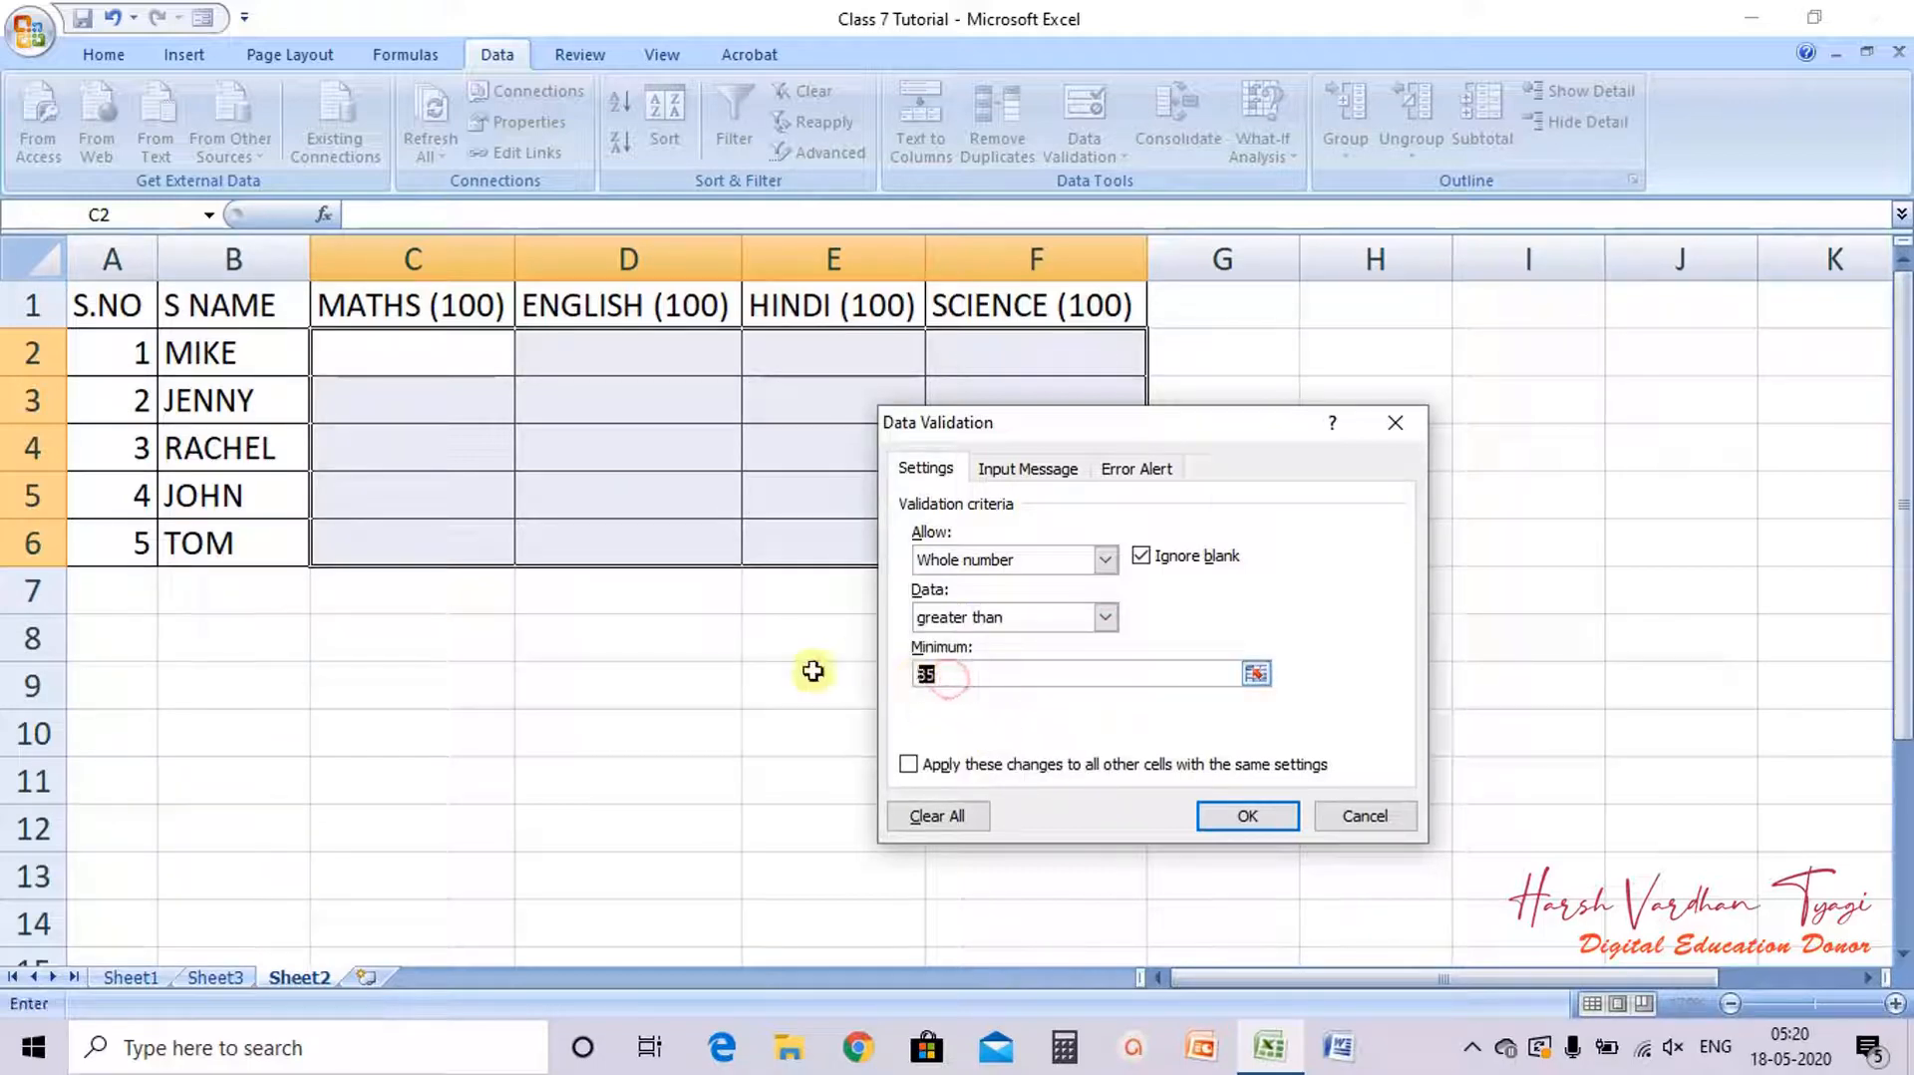
text(50)
Step: Switch the validation condition to less than, then to greater than or equal to
click(1054, 617)
click(965, 734)
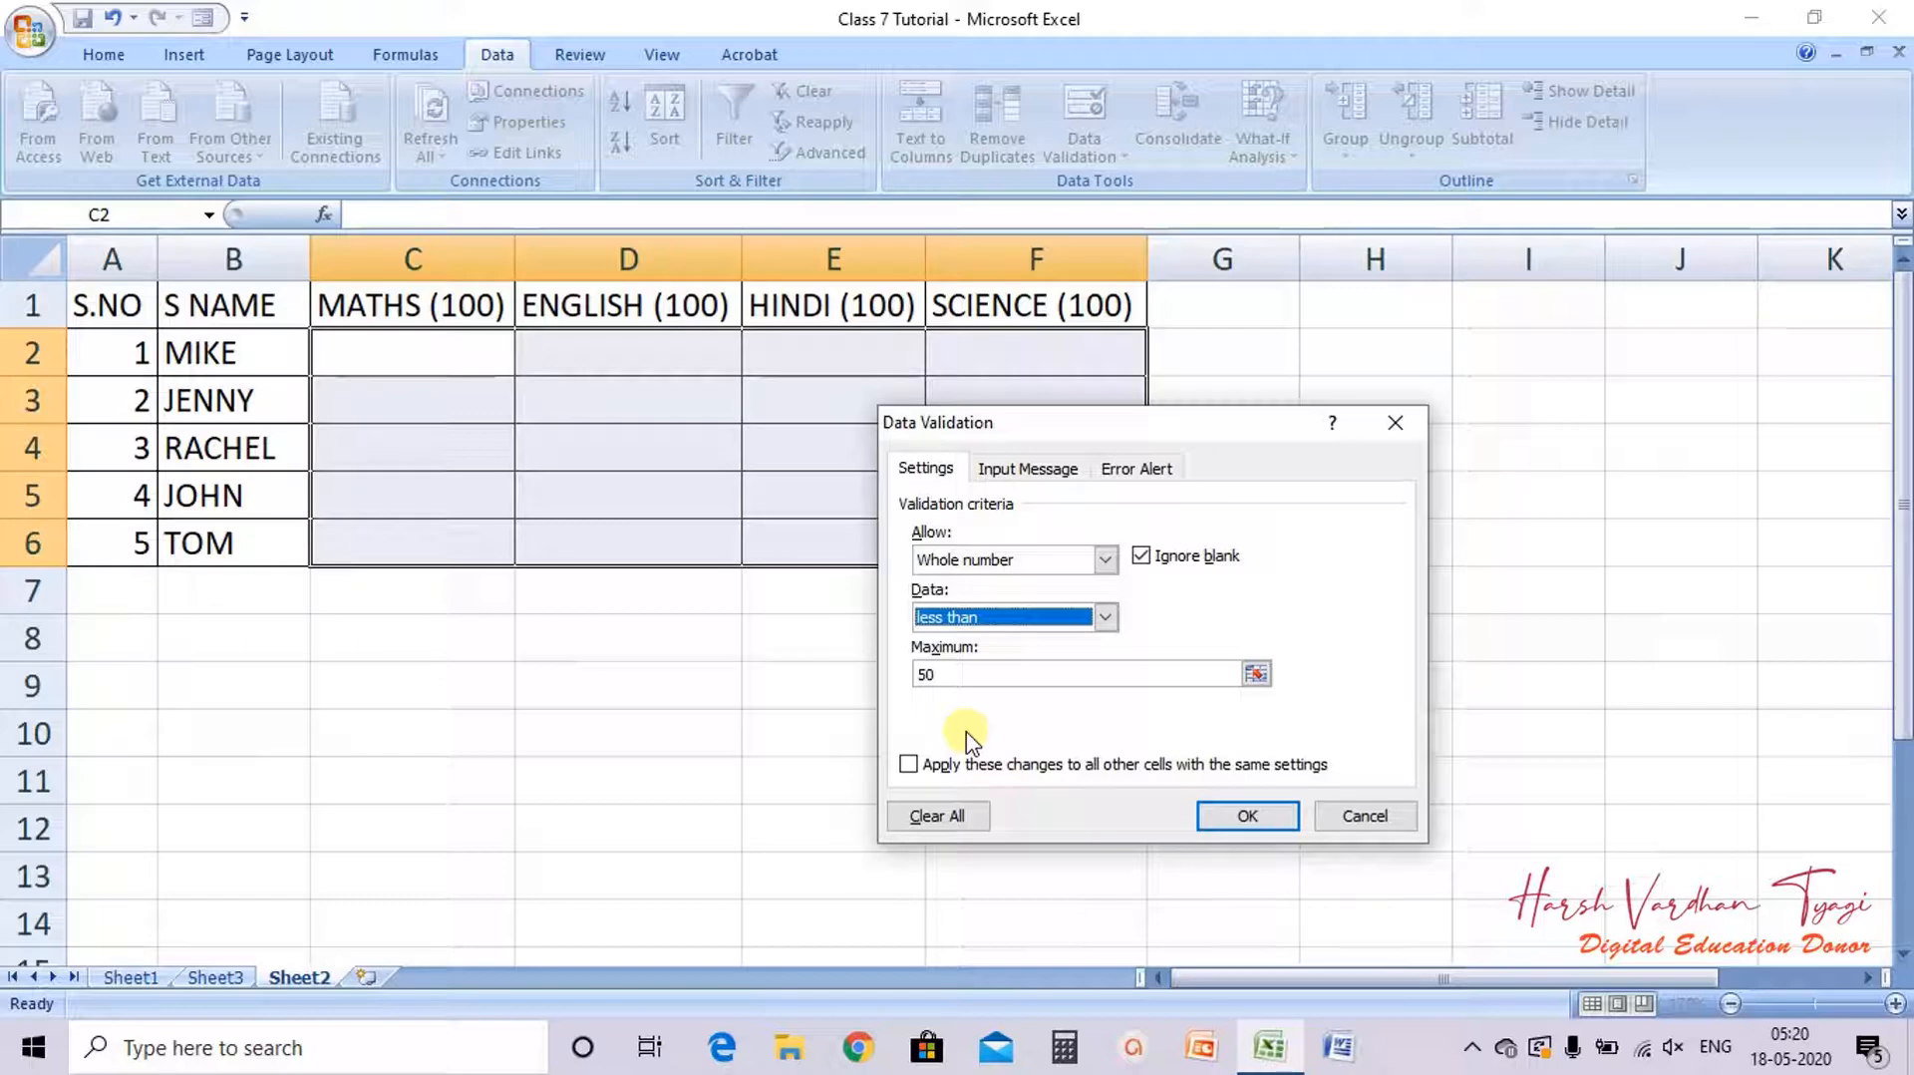
click(1074, 610)
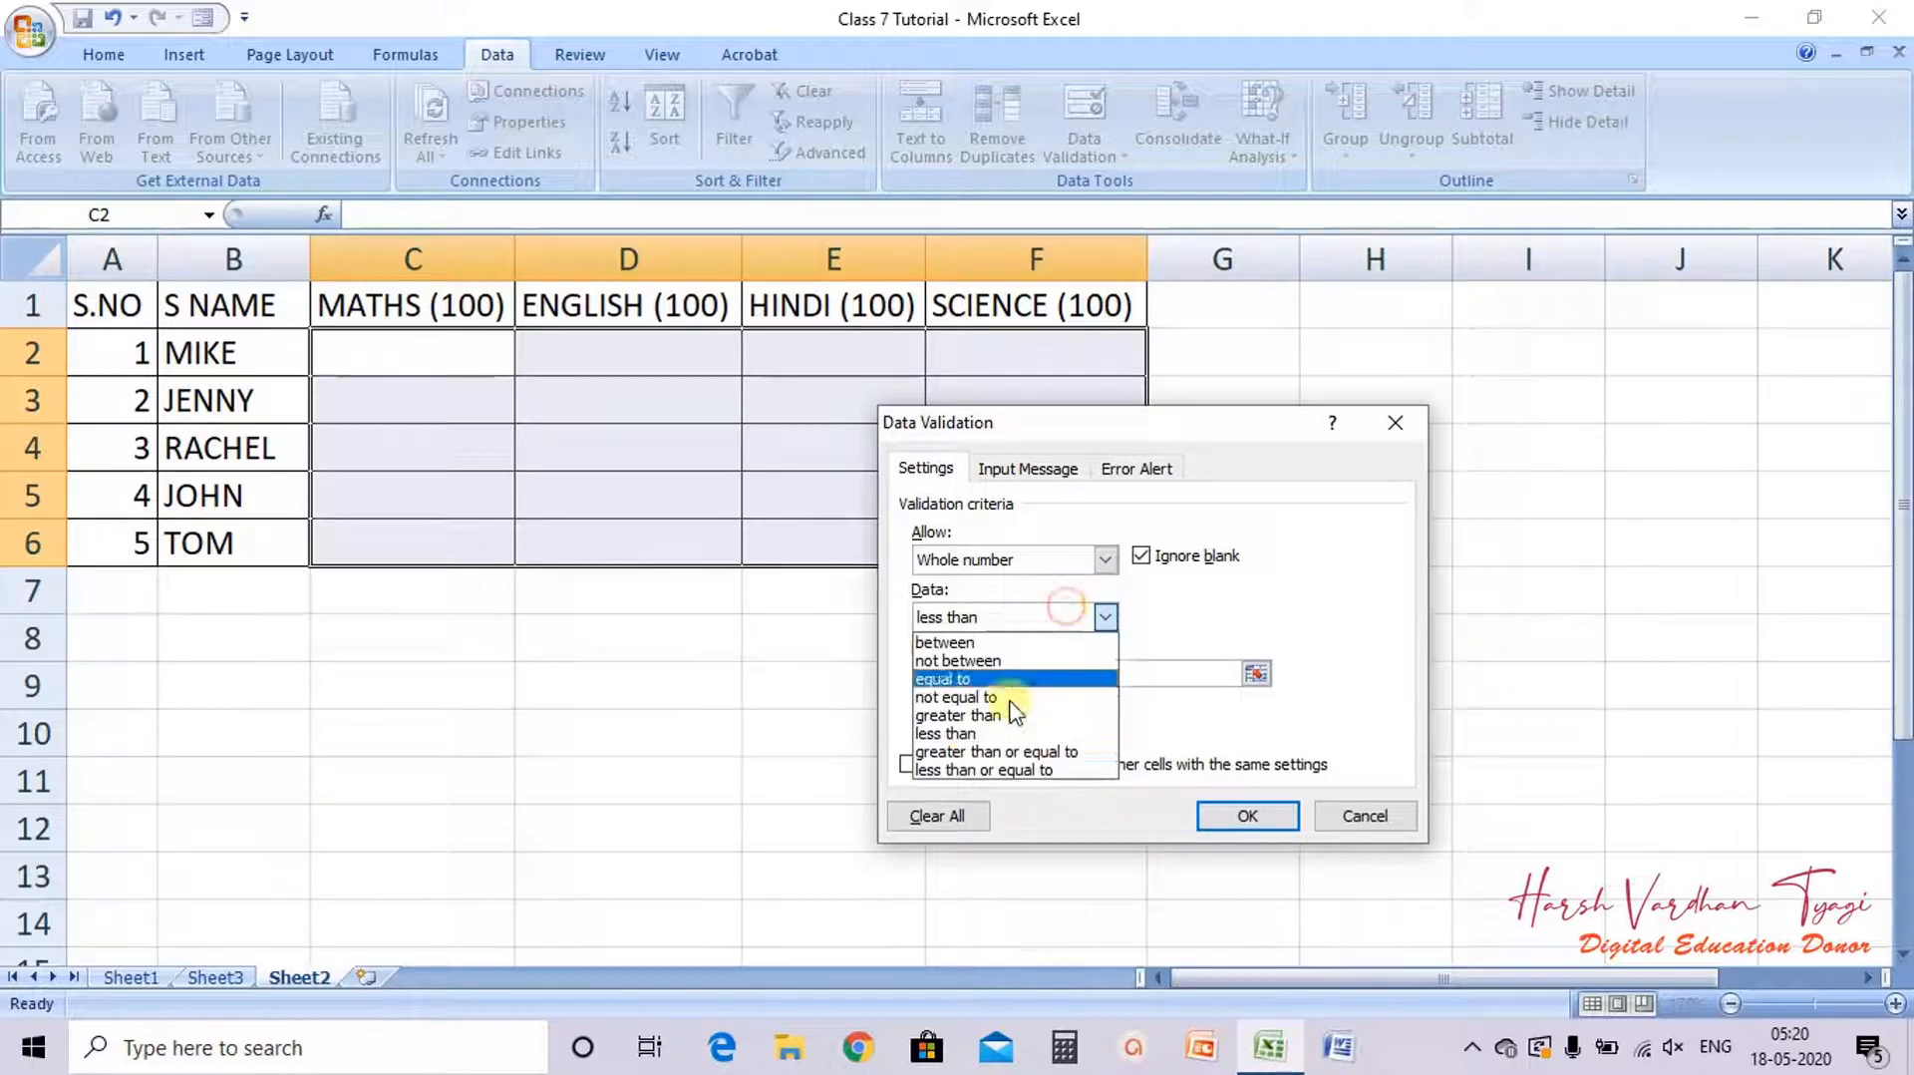
click(966, 752)
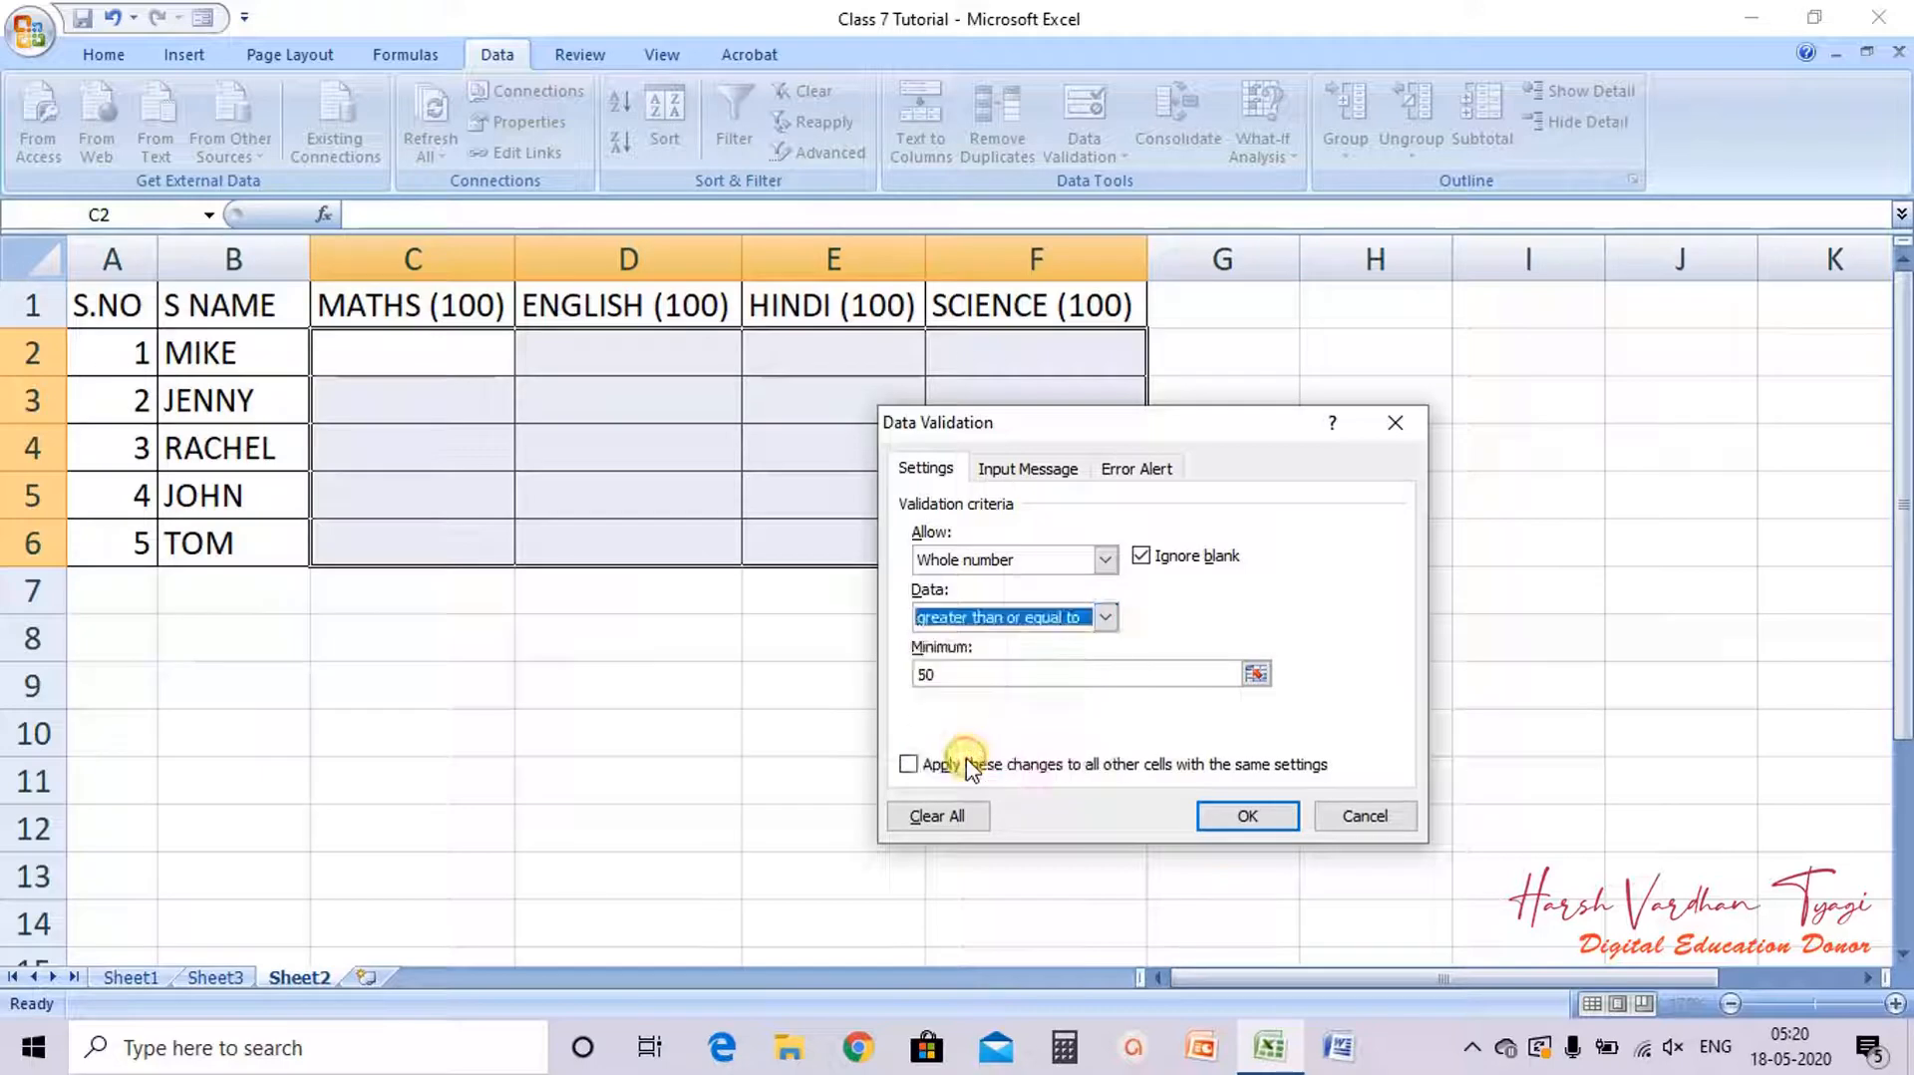
click(958, 680)
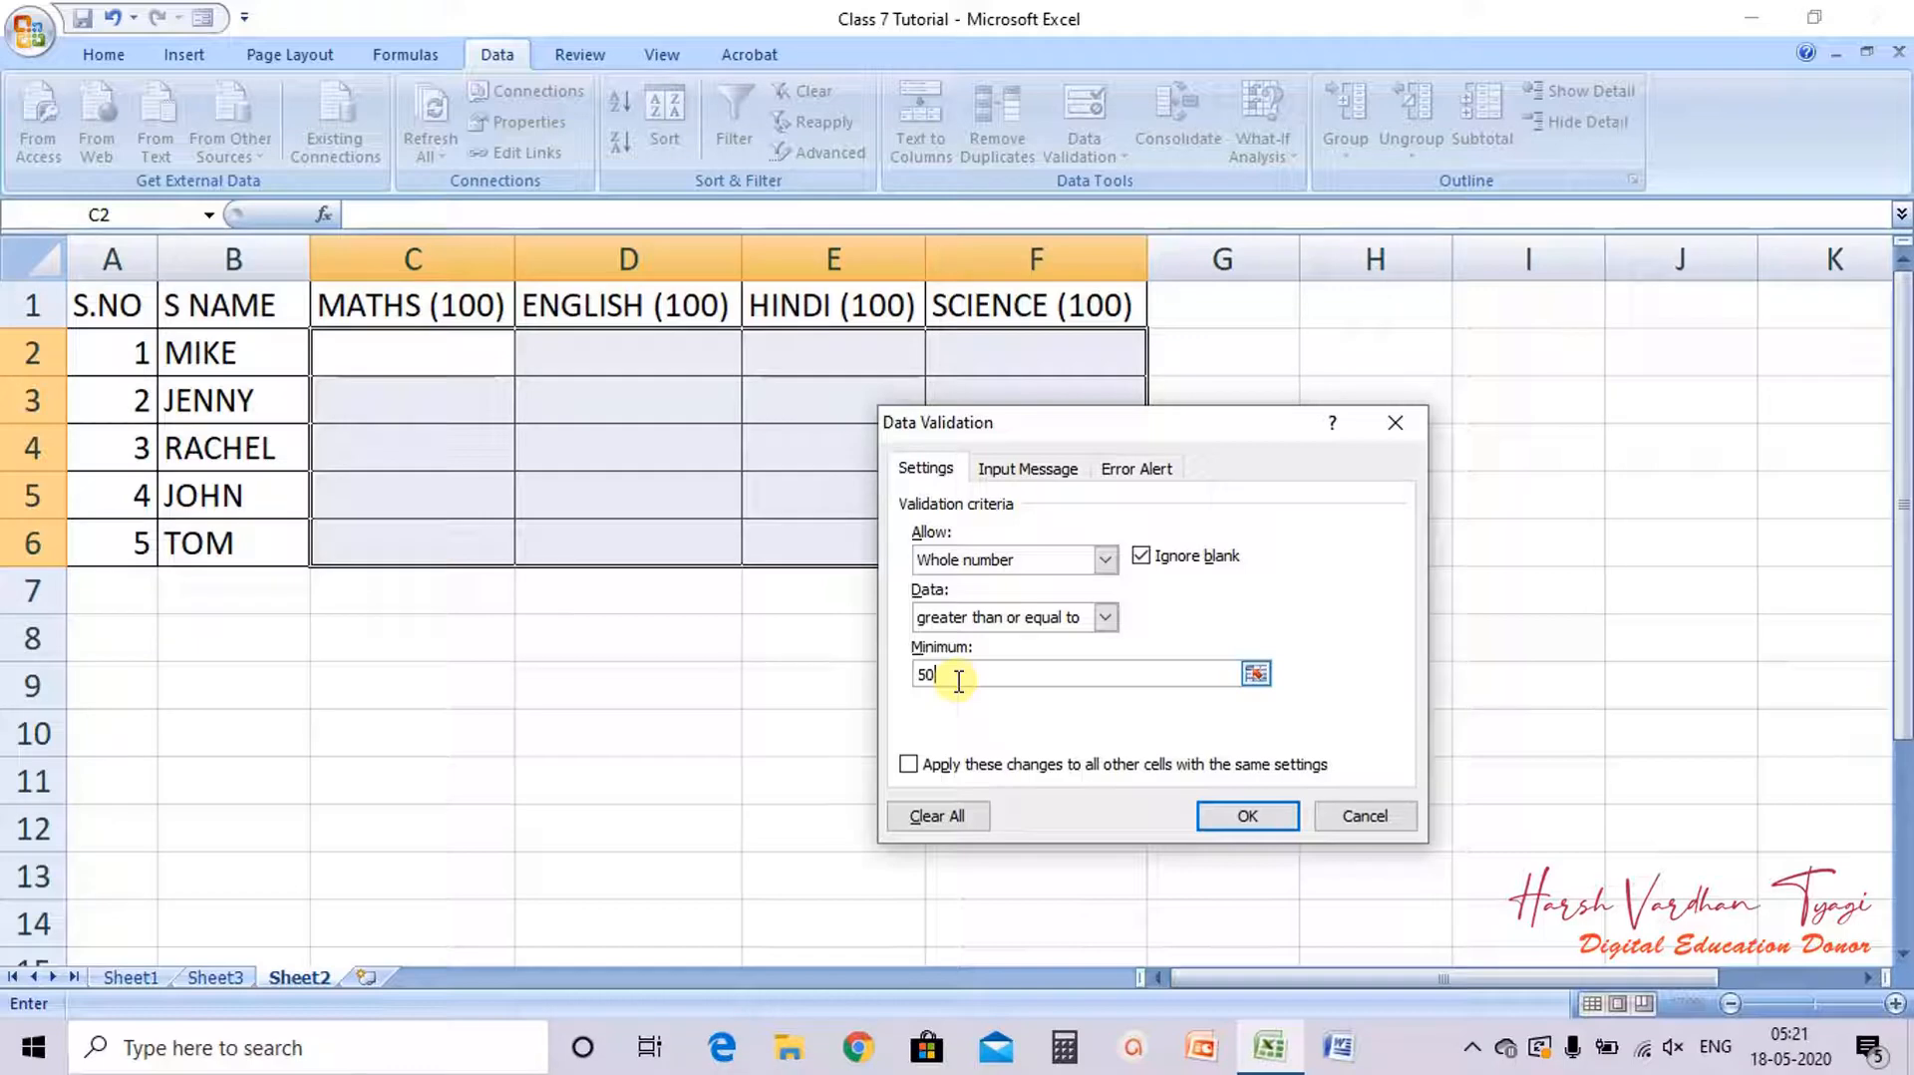
Step: Switch the validation condition to greater than, then back to greater than or equal to
click(1104, 618)
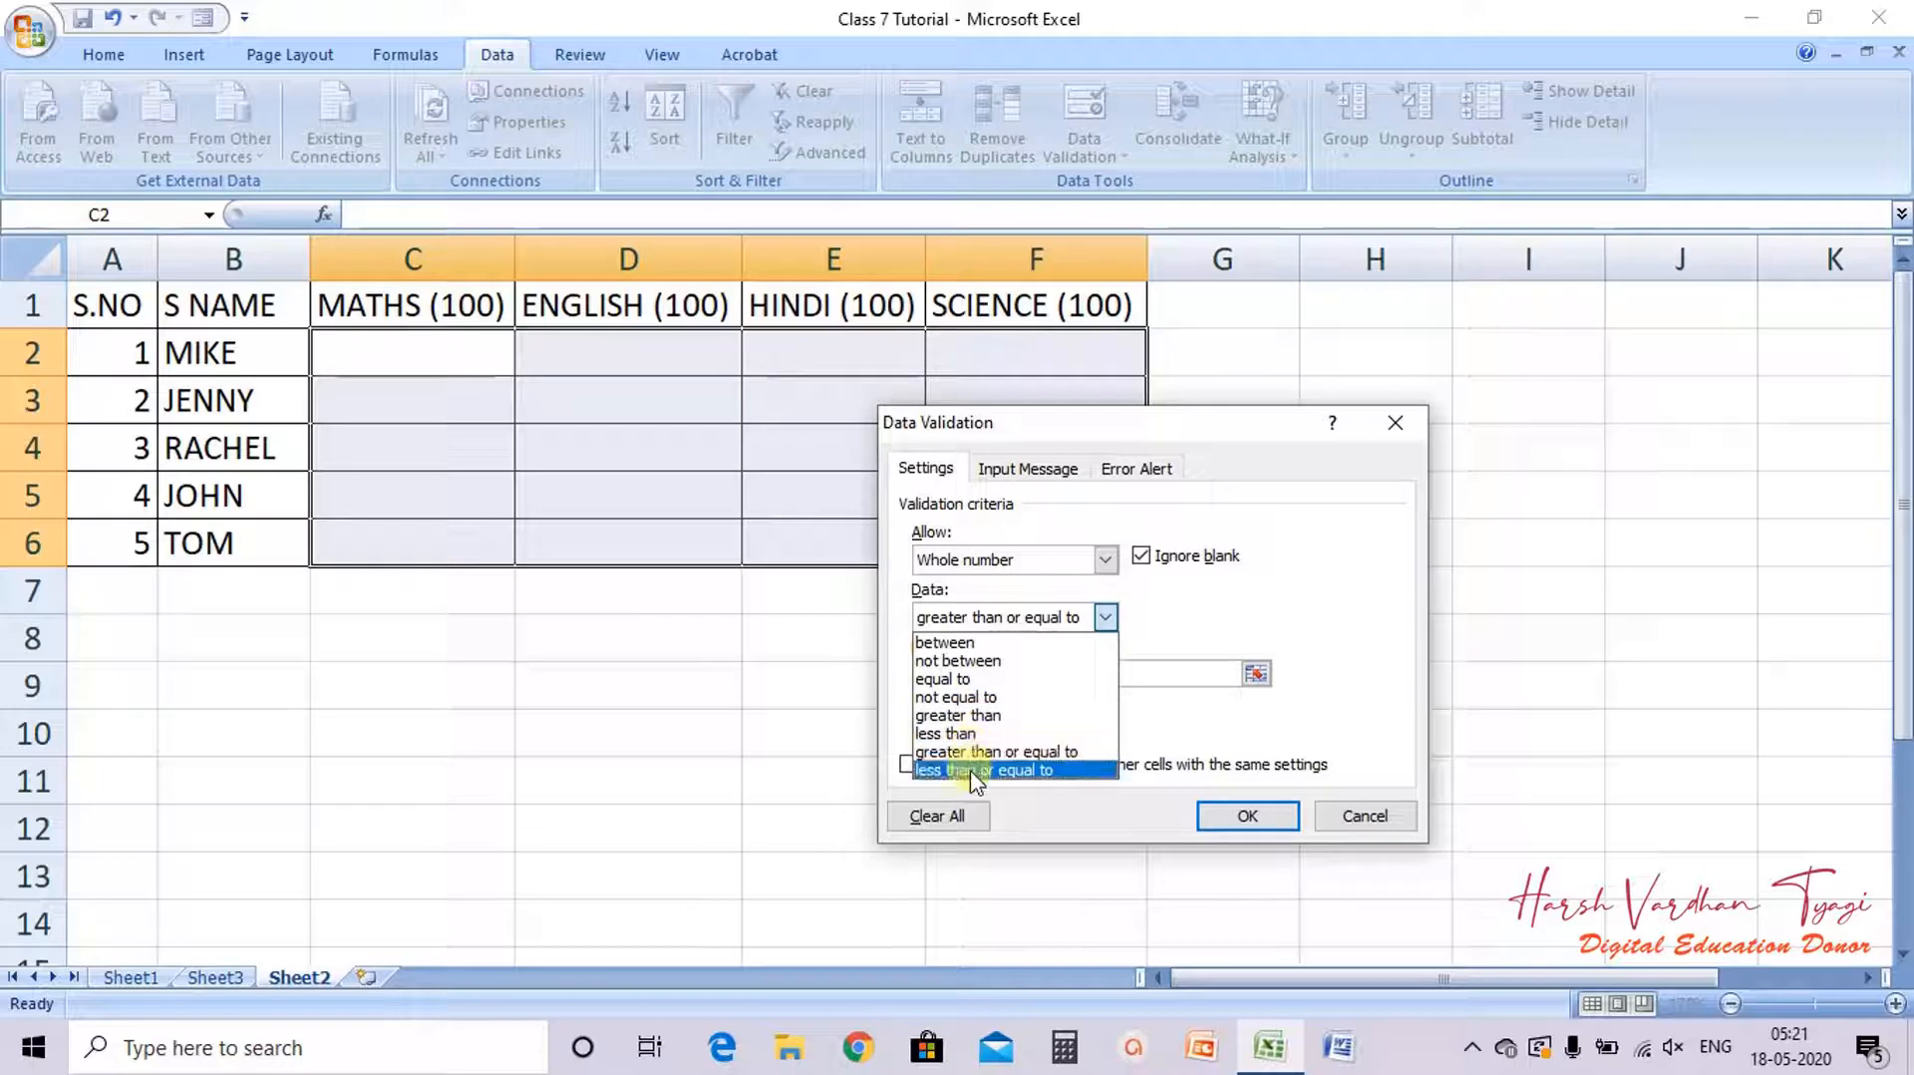
click(959, 715)
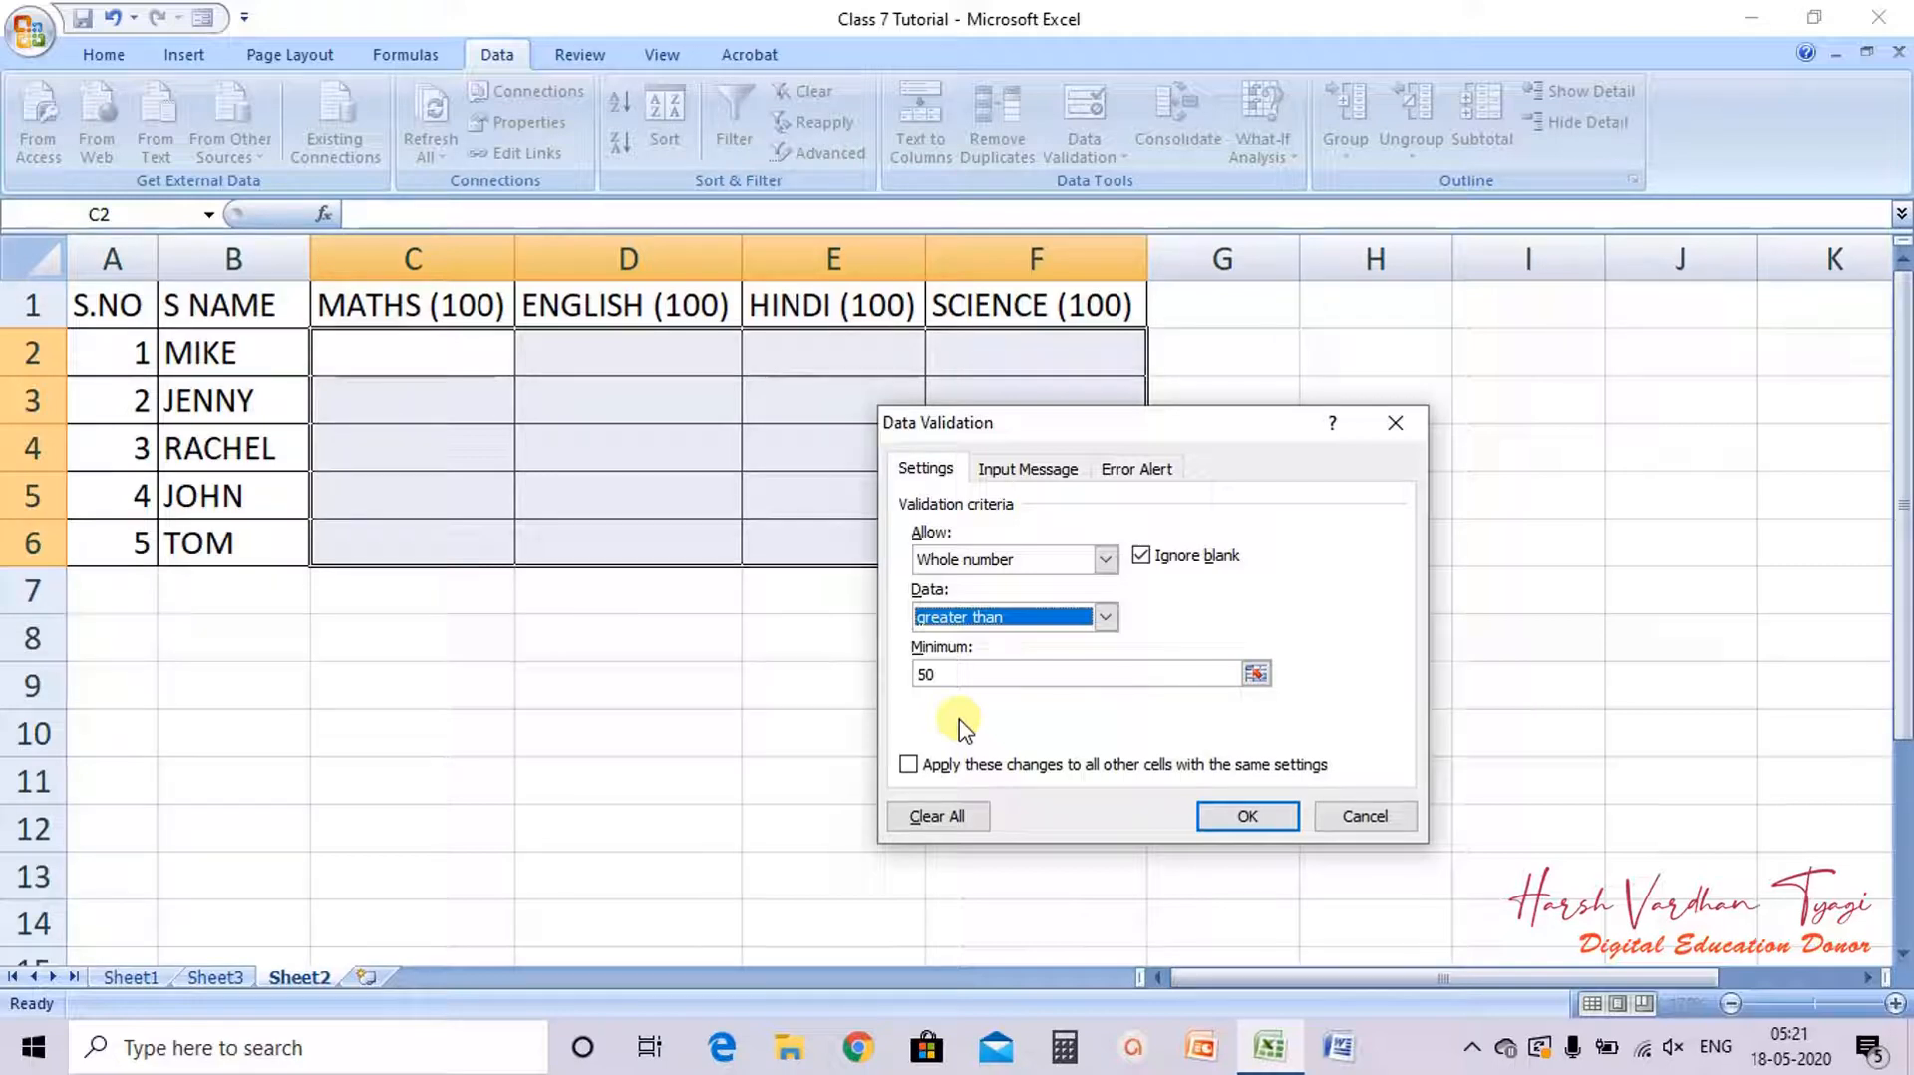
click(1012, 618)
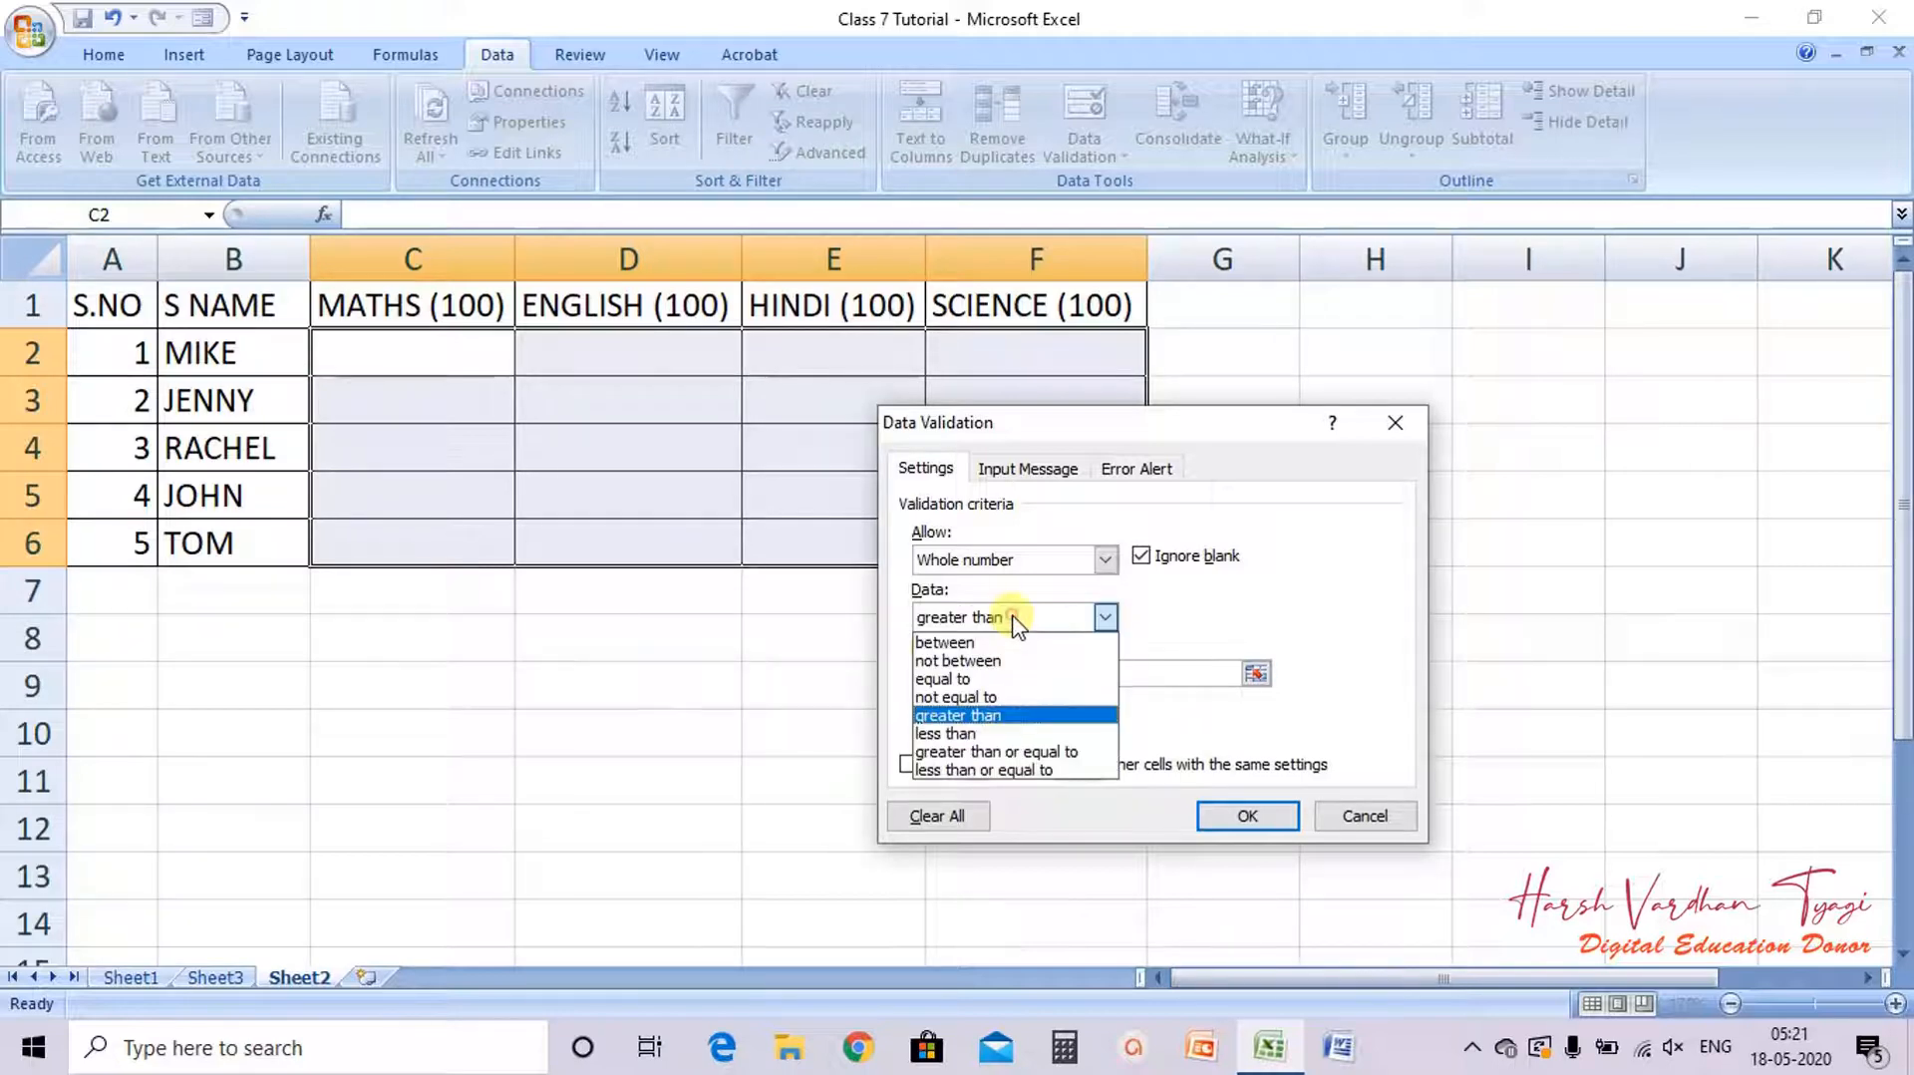
click(990, 751)
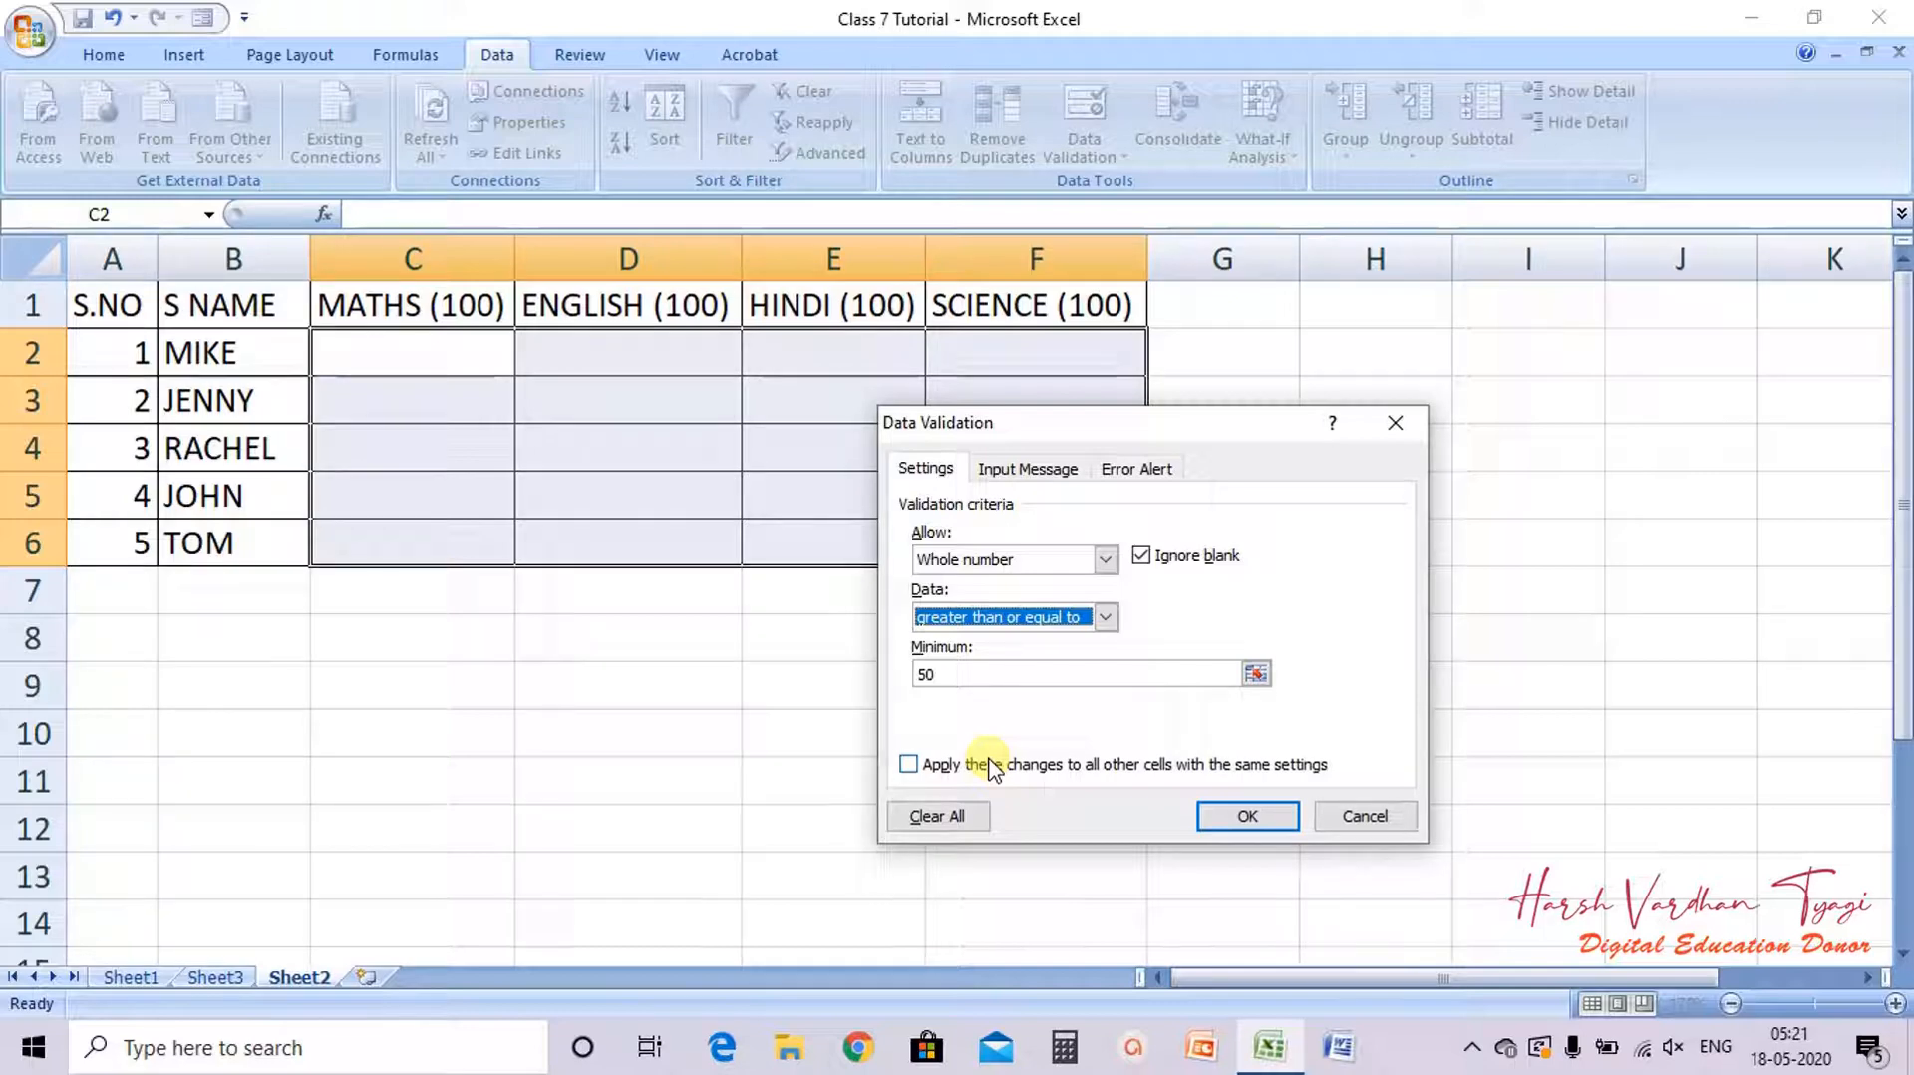
click(1106, 619)
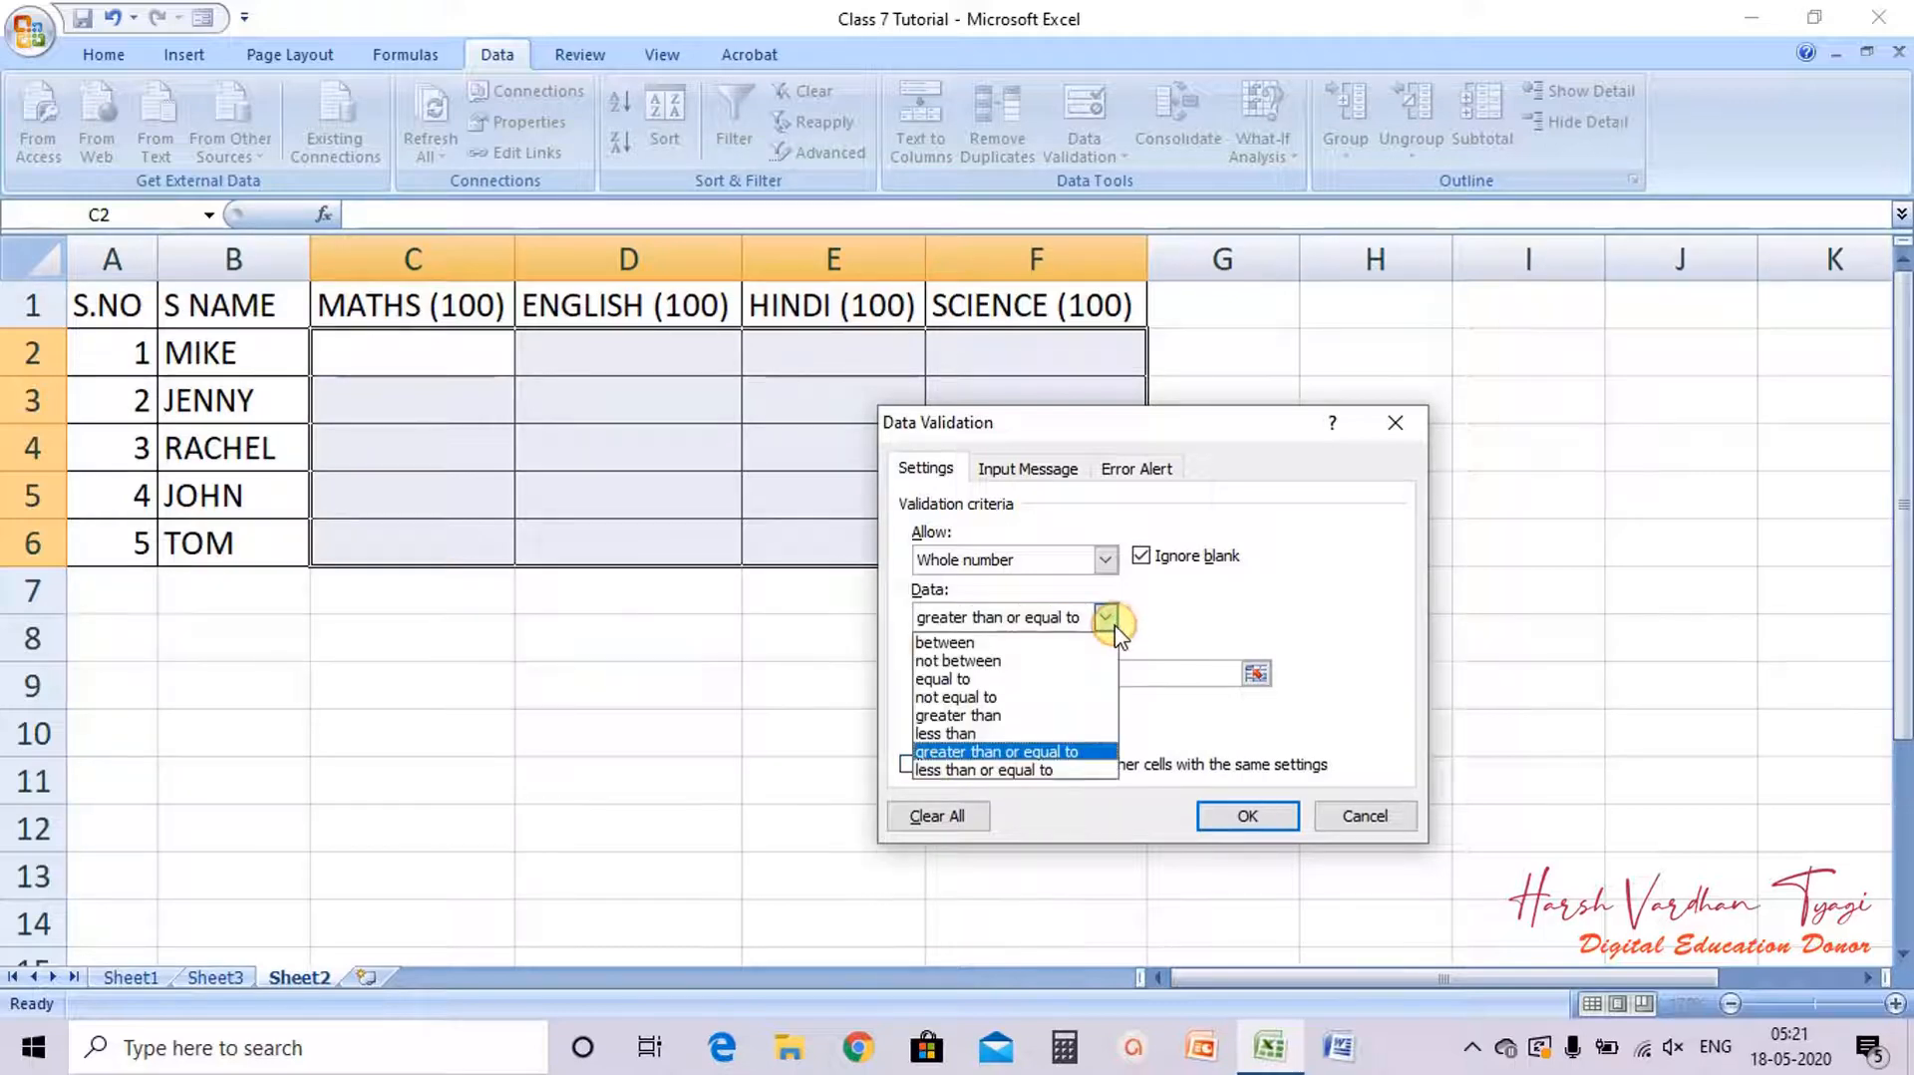
click(994, 754)
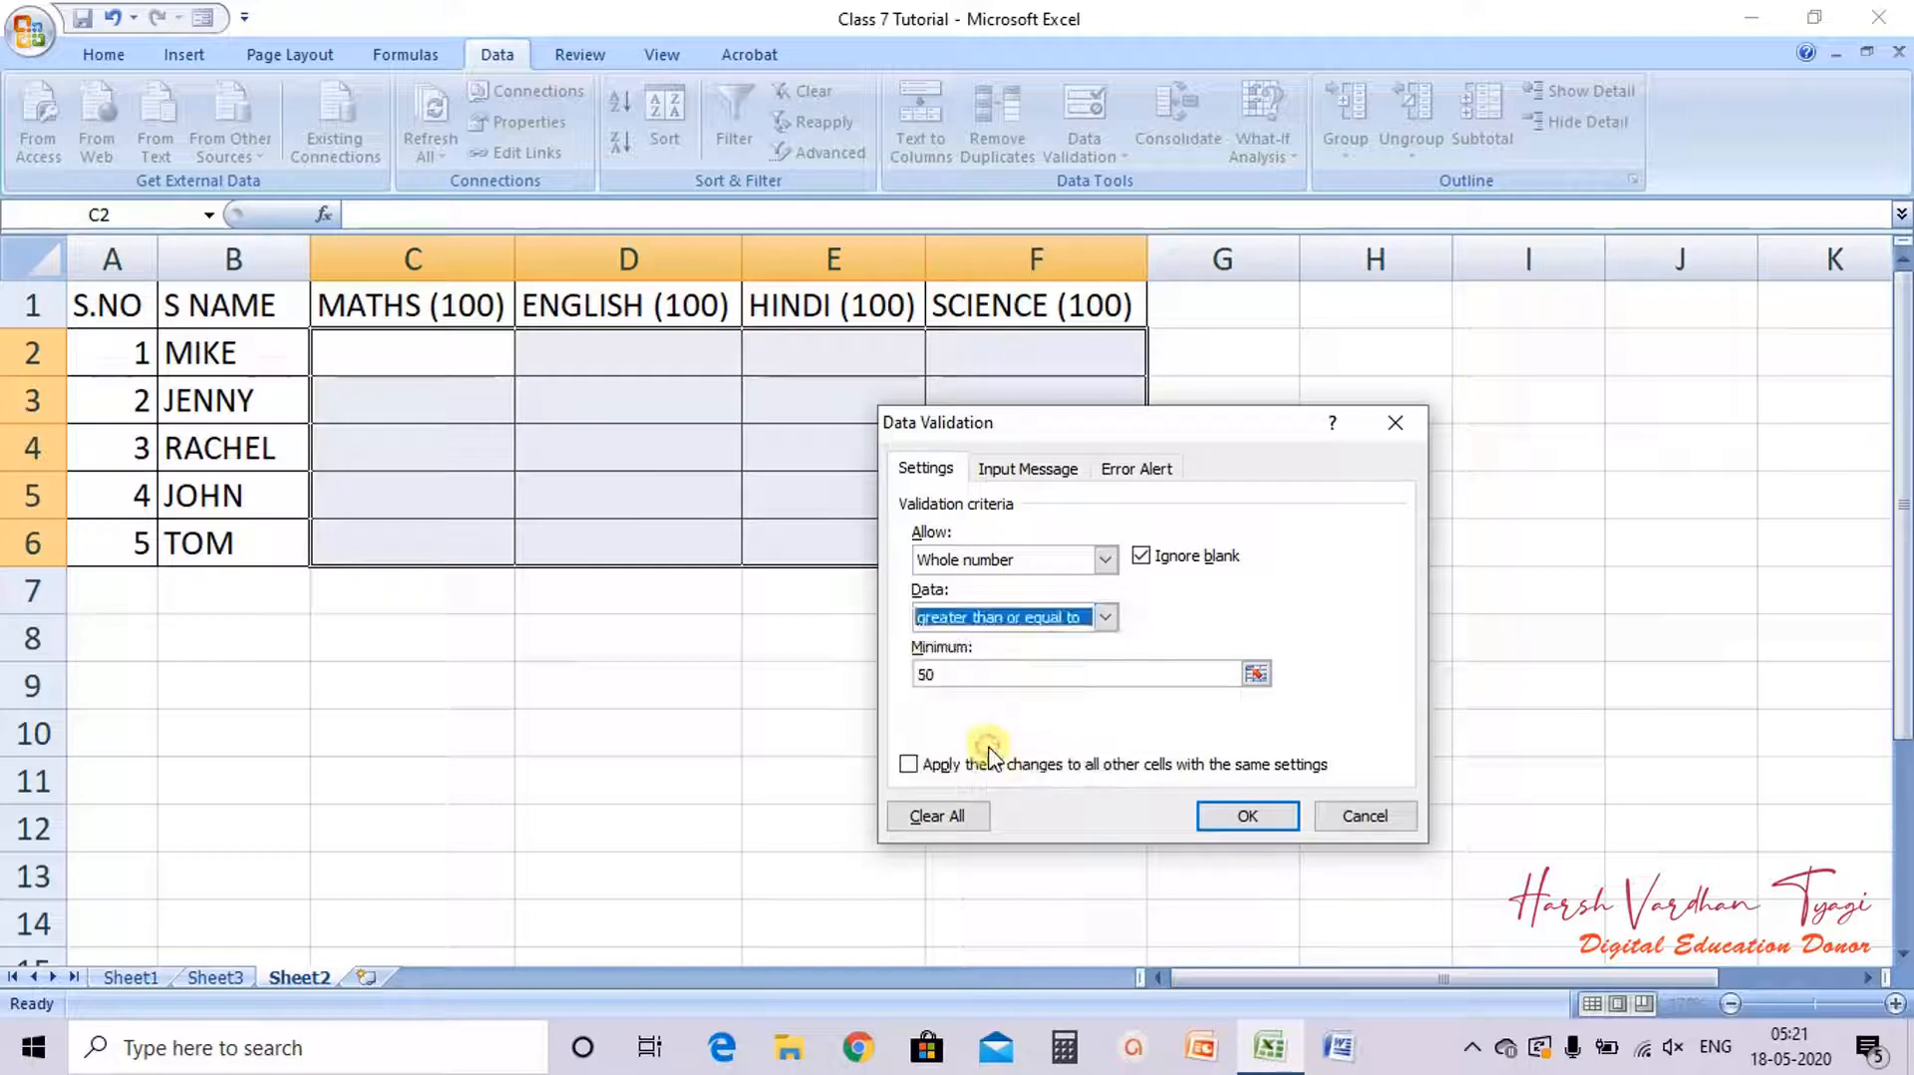
Step: Set the input message to ENTER VALUE >= 50
click(1038, 469)
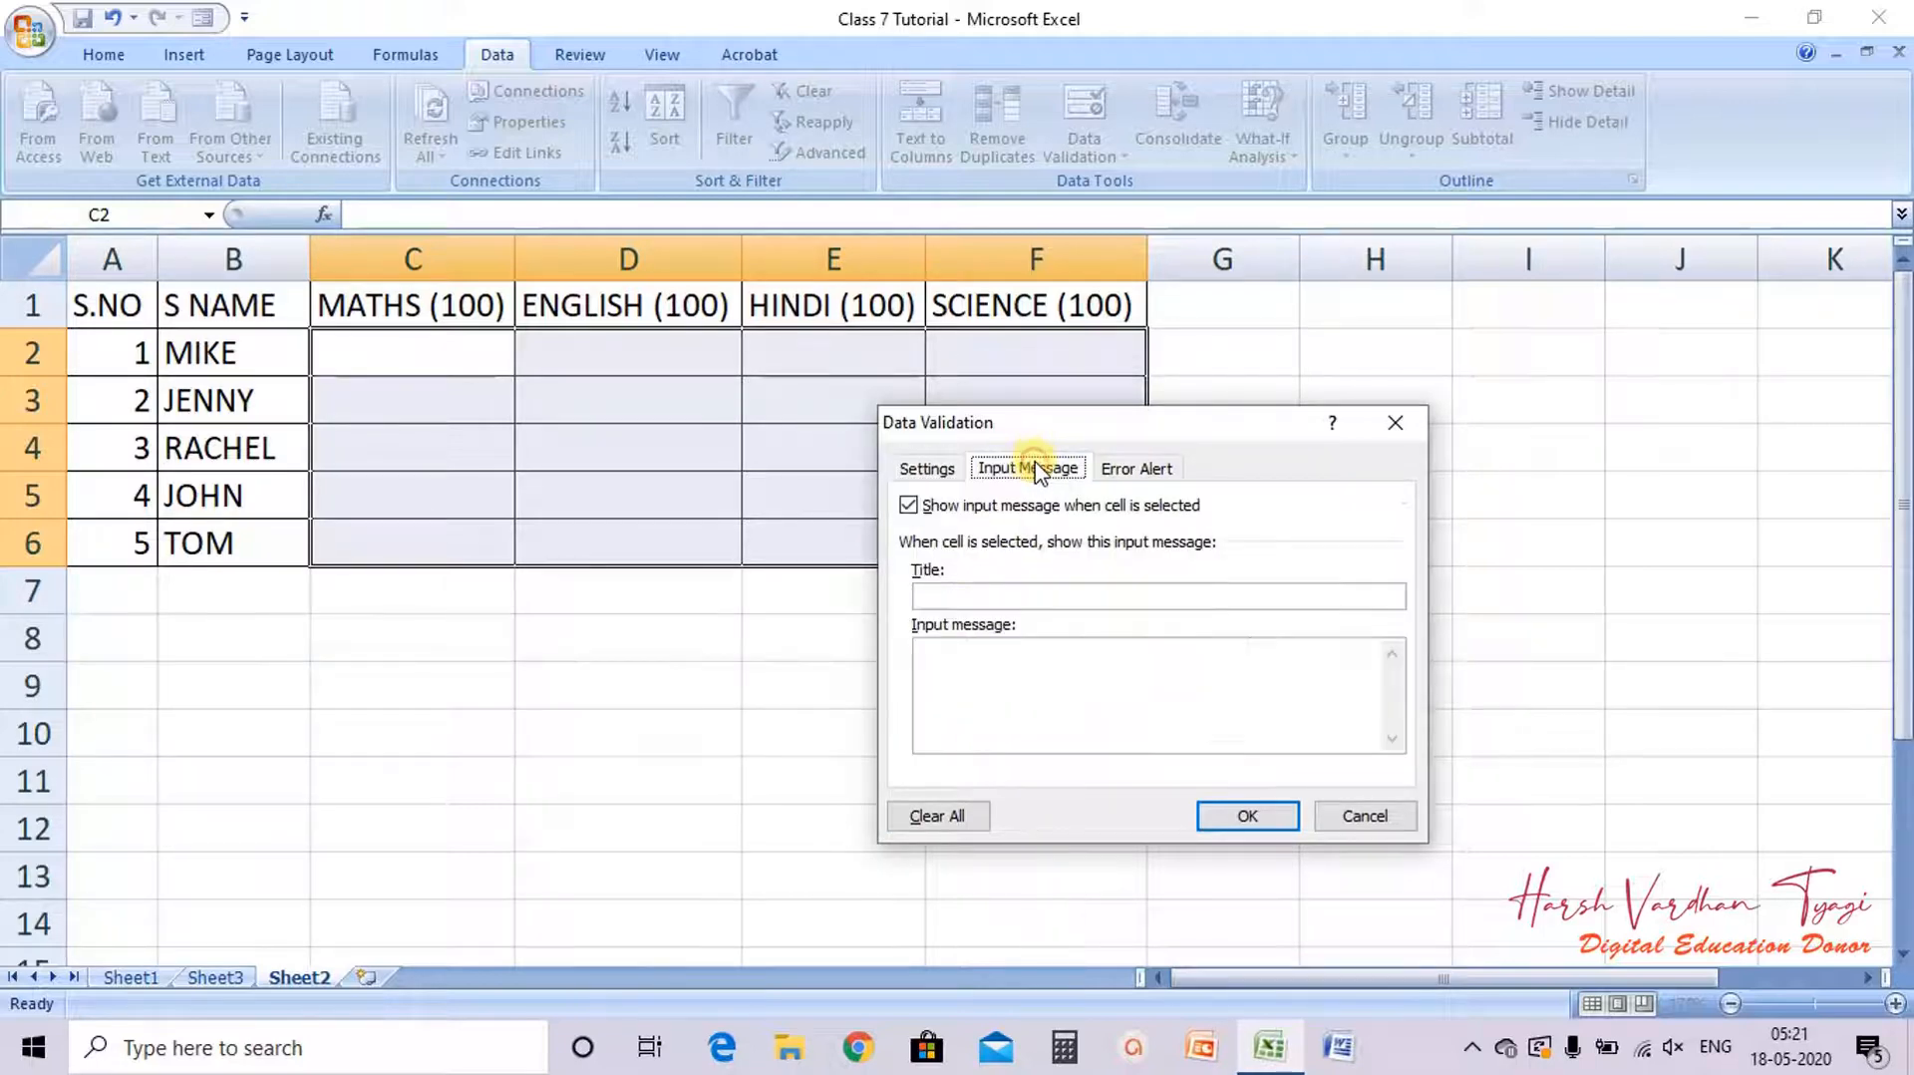
click(942, 594)
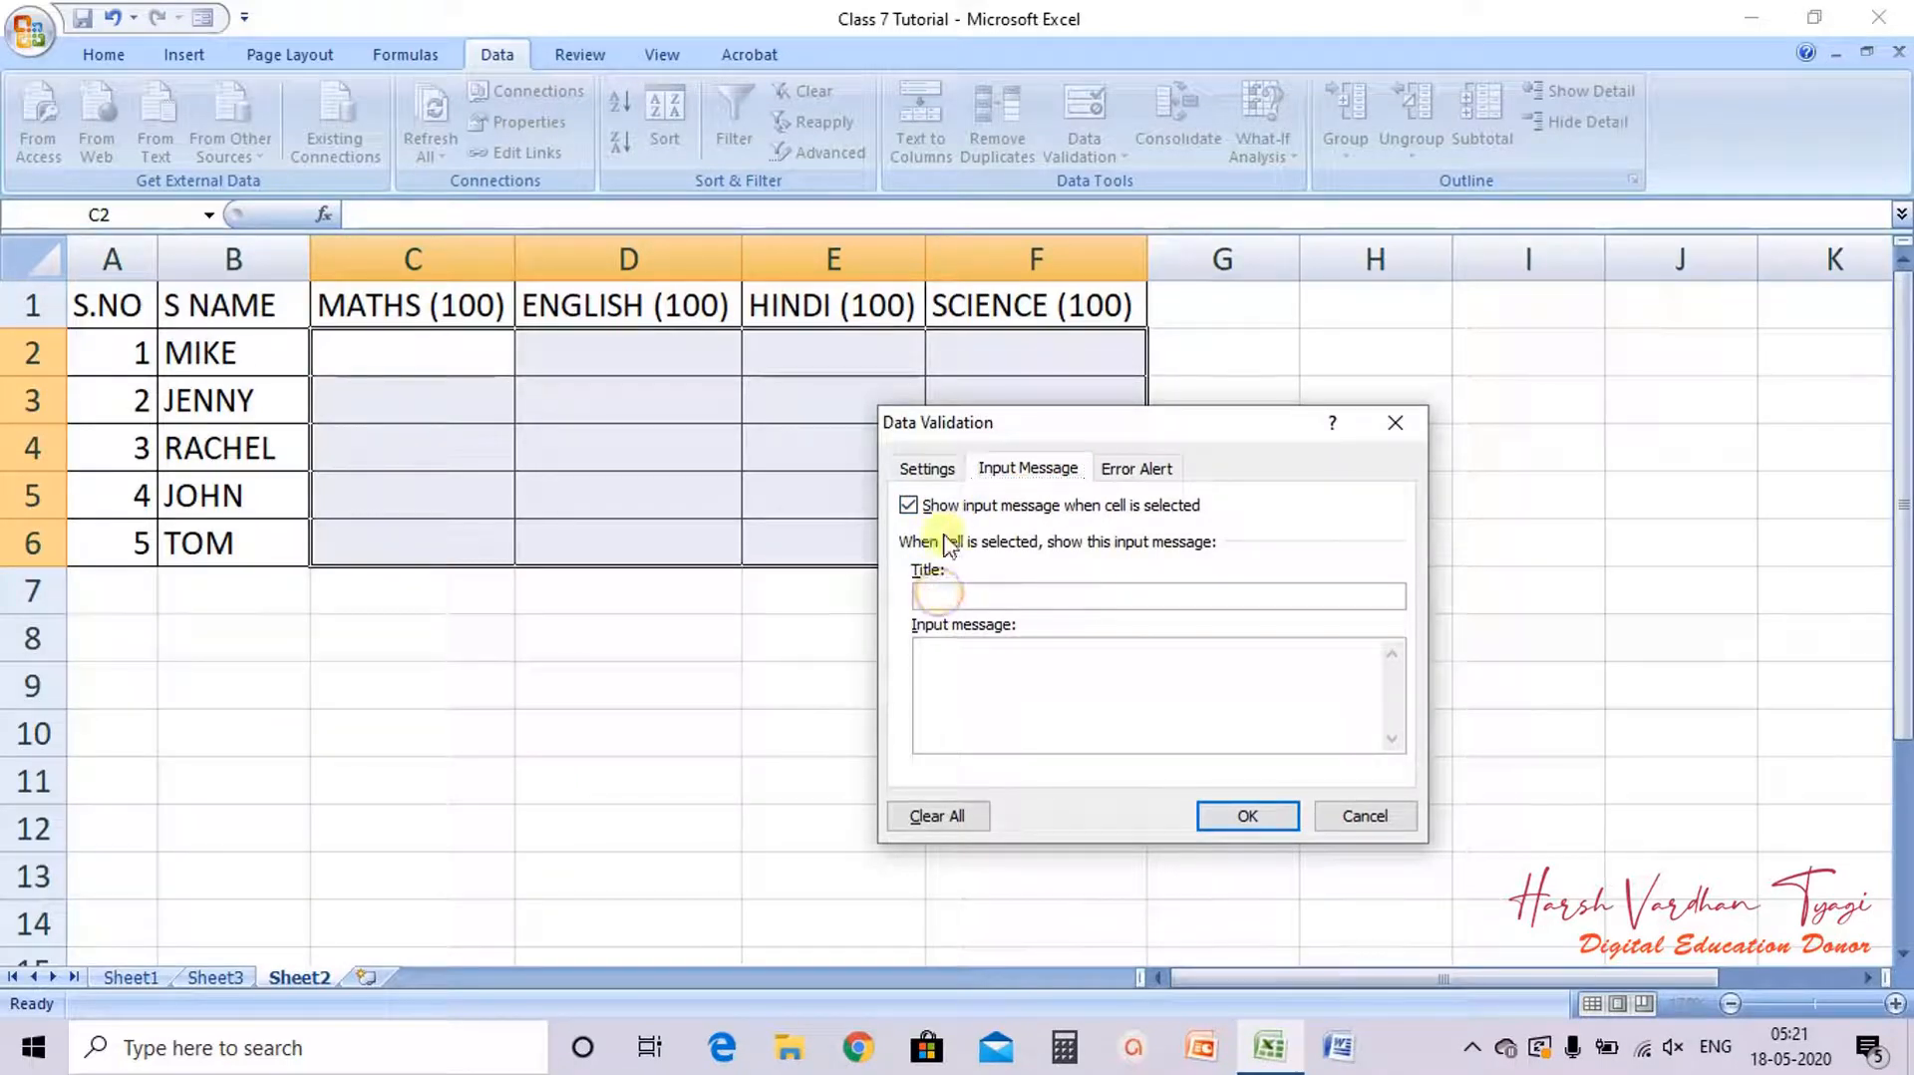
click(940, 474)
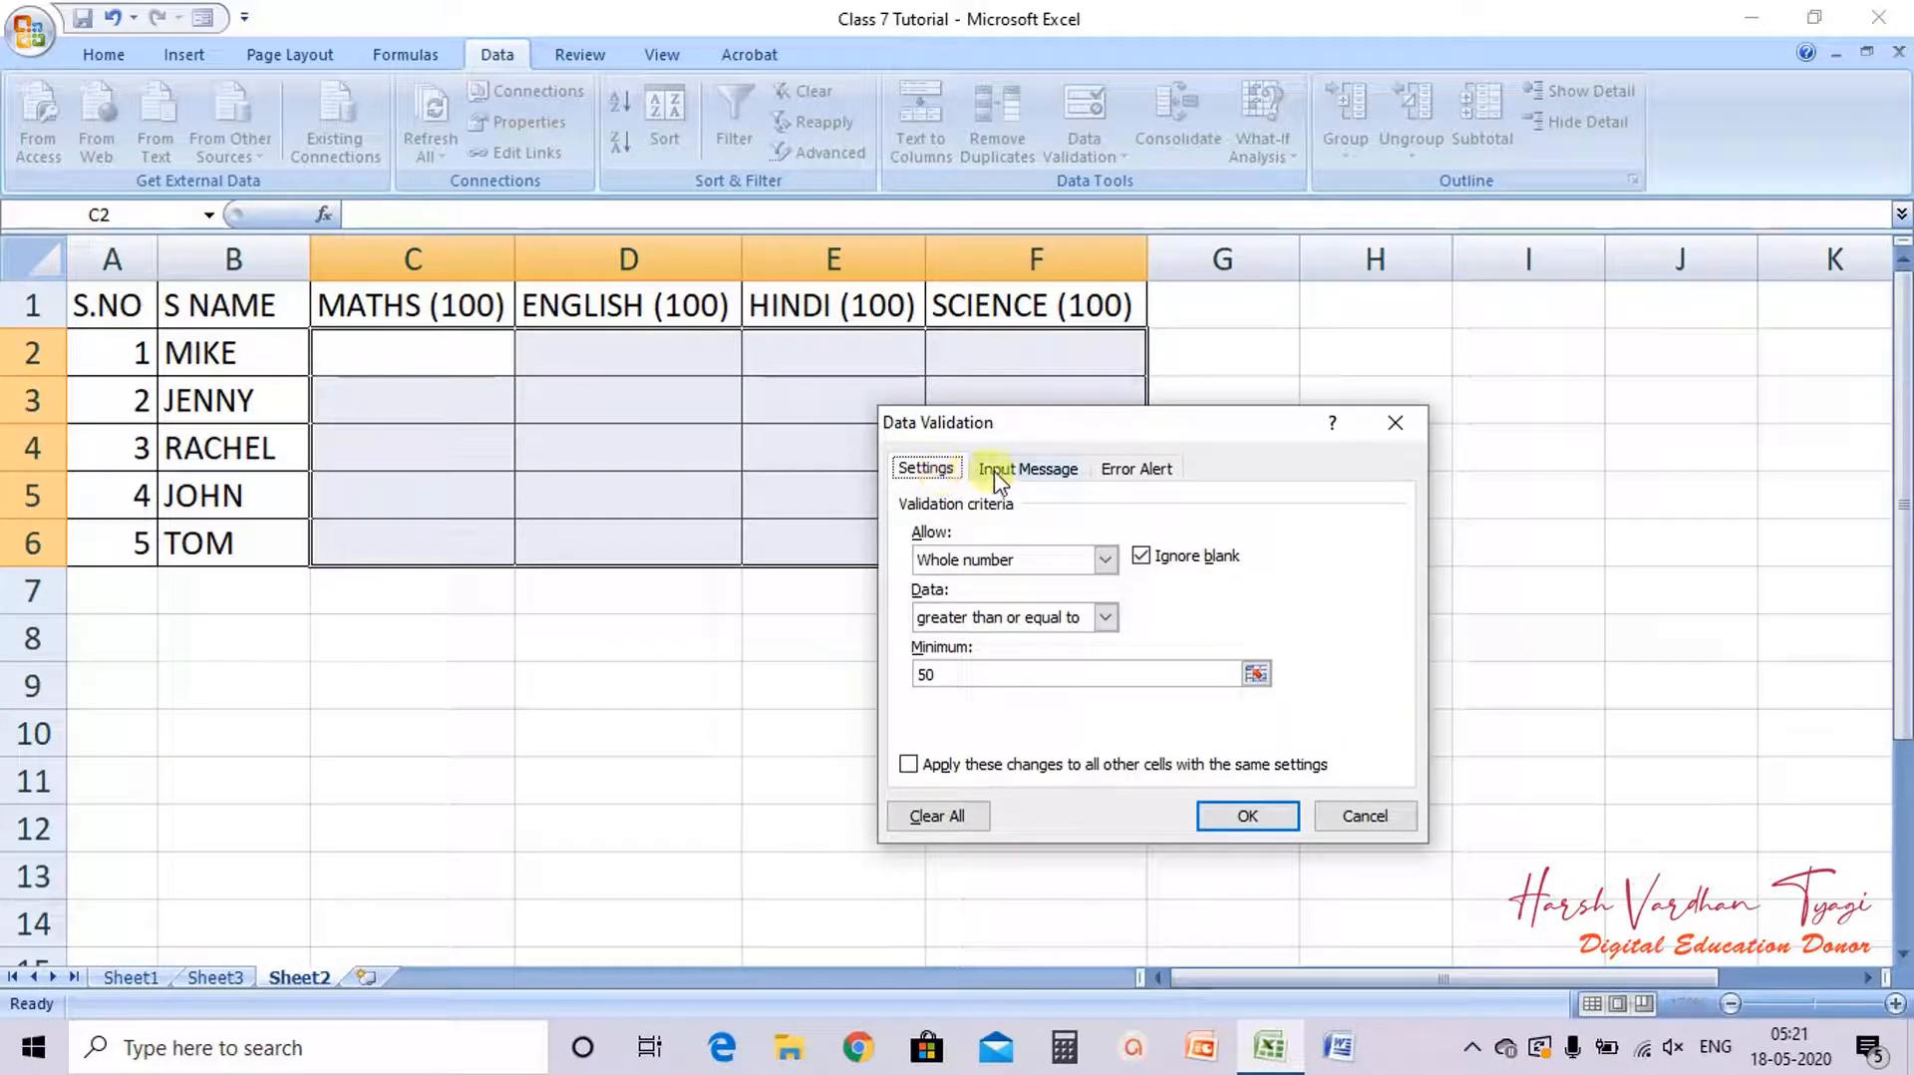
click(997, 478)
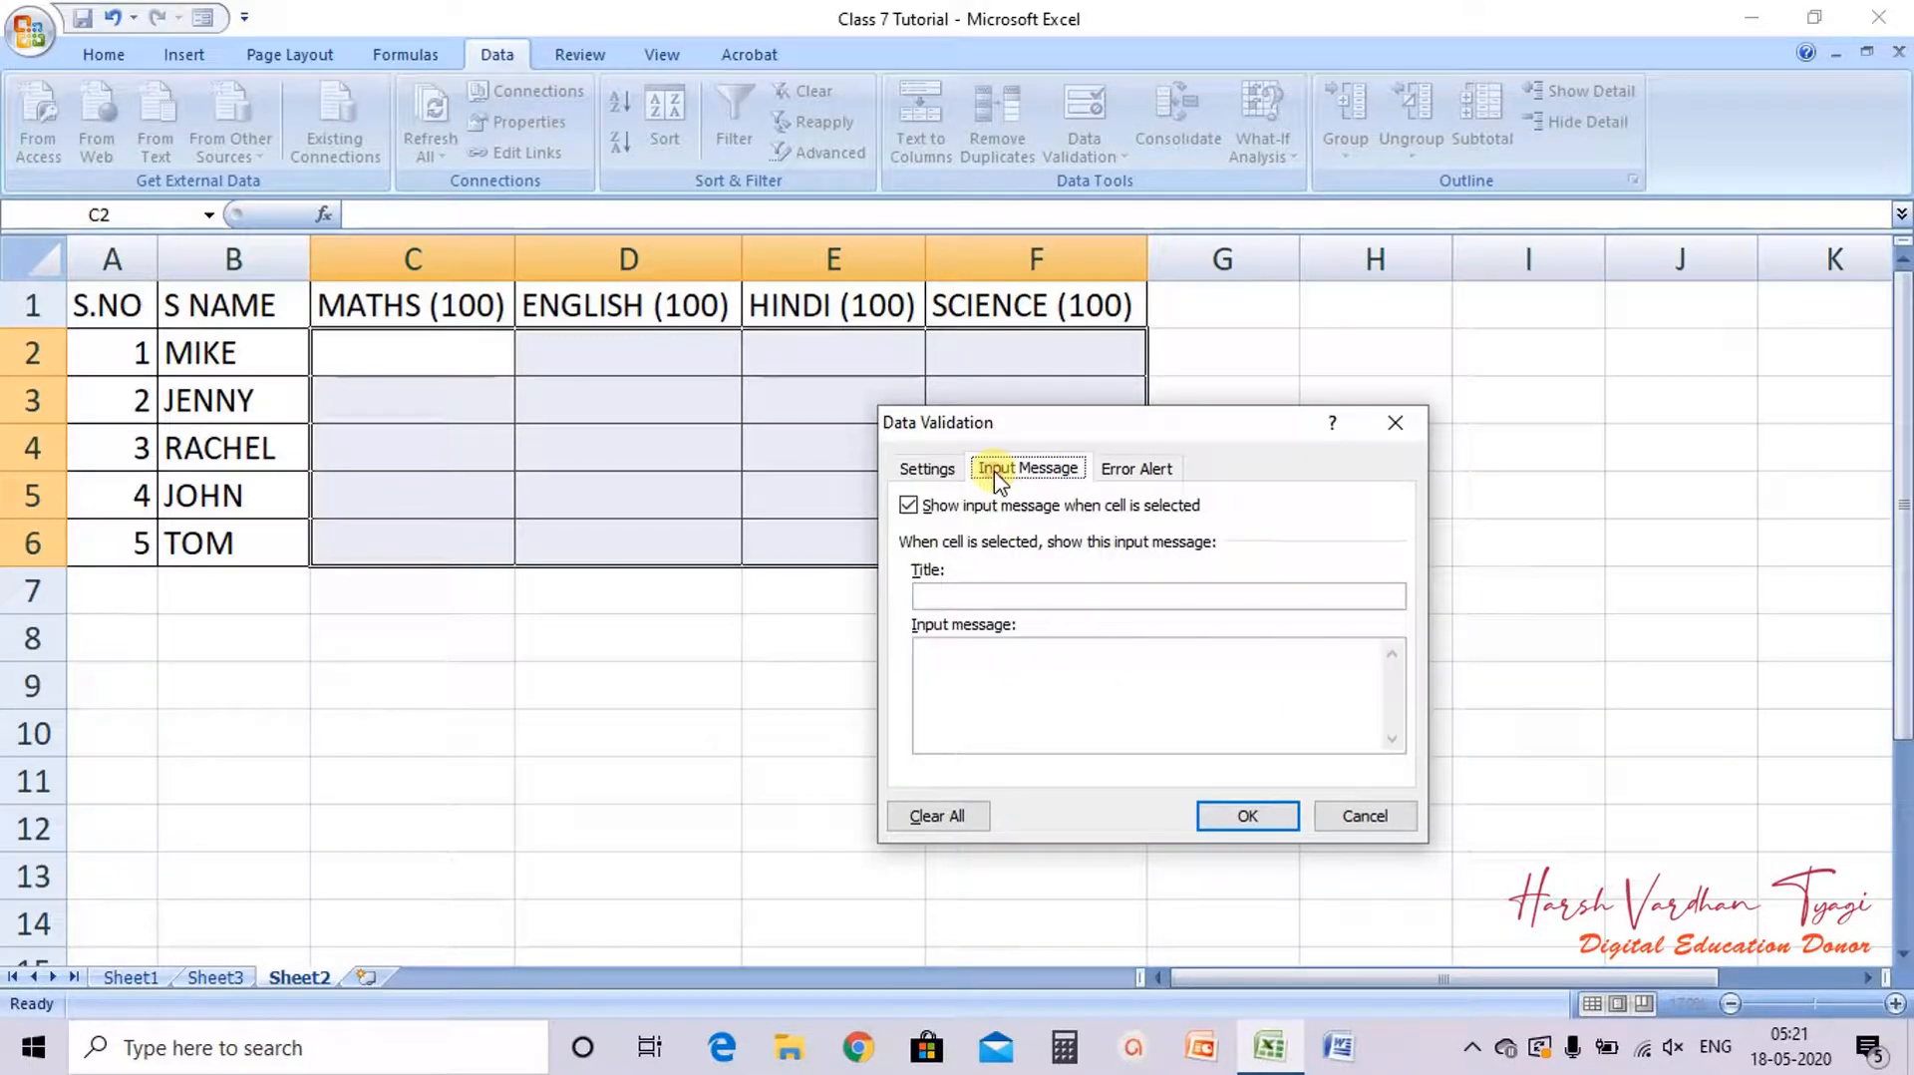
click(948, 653)
text(ENT)
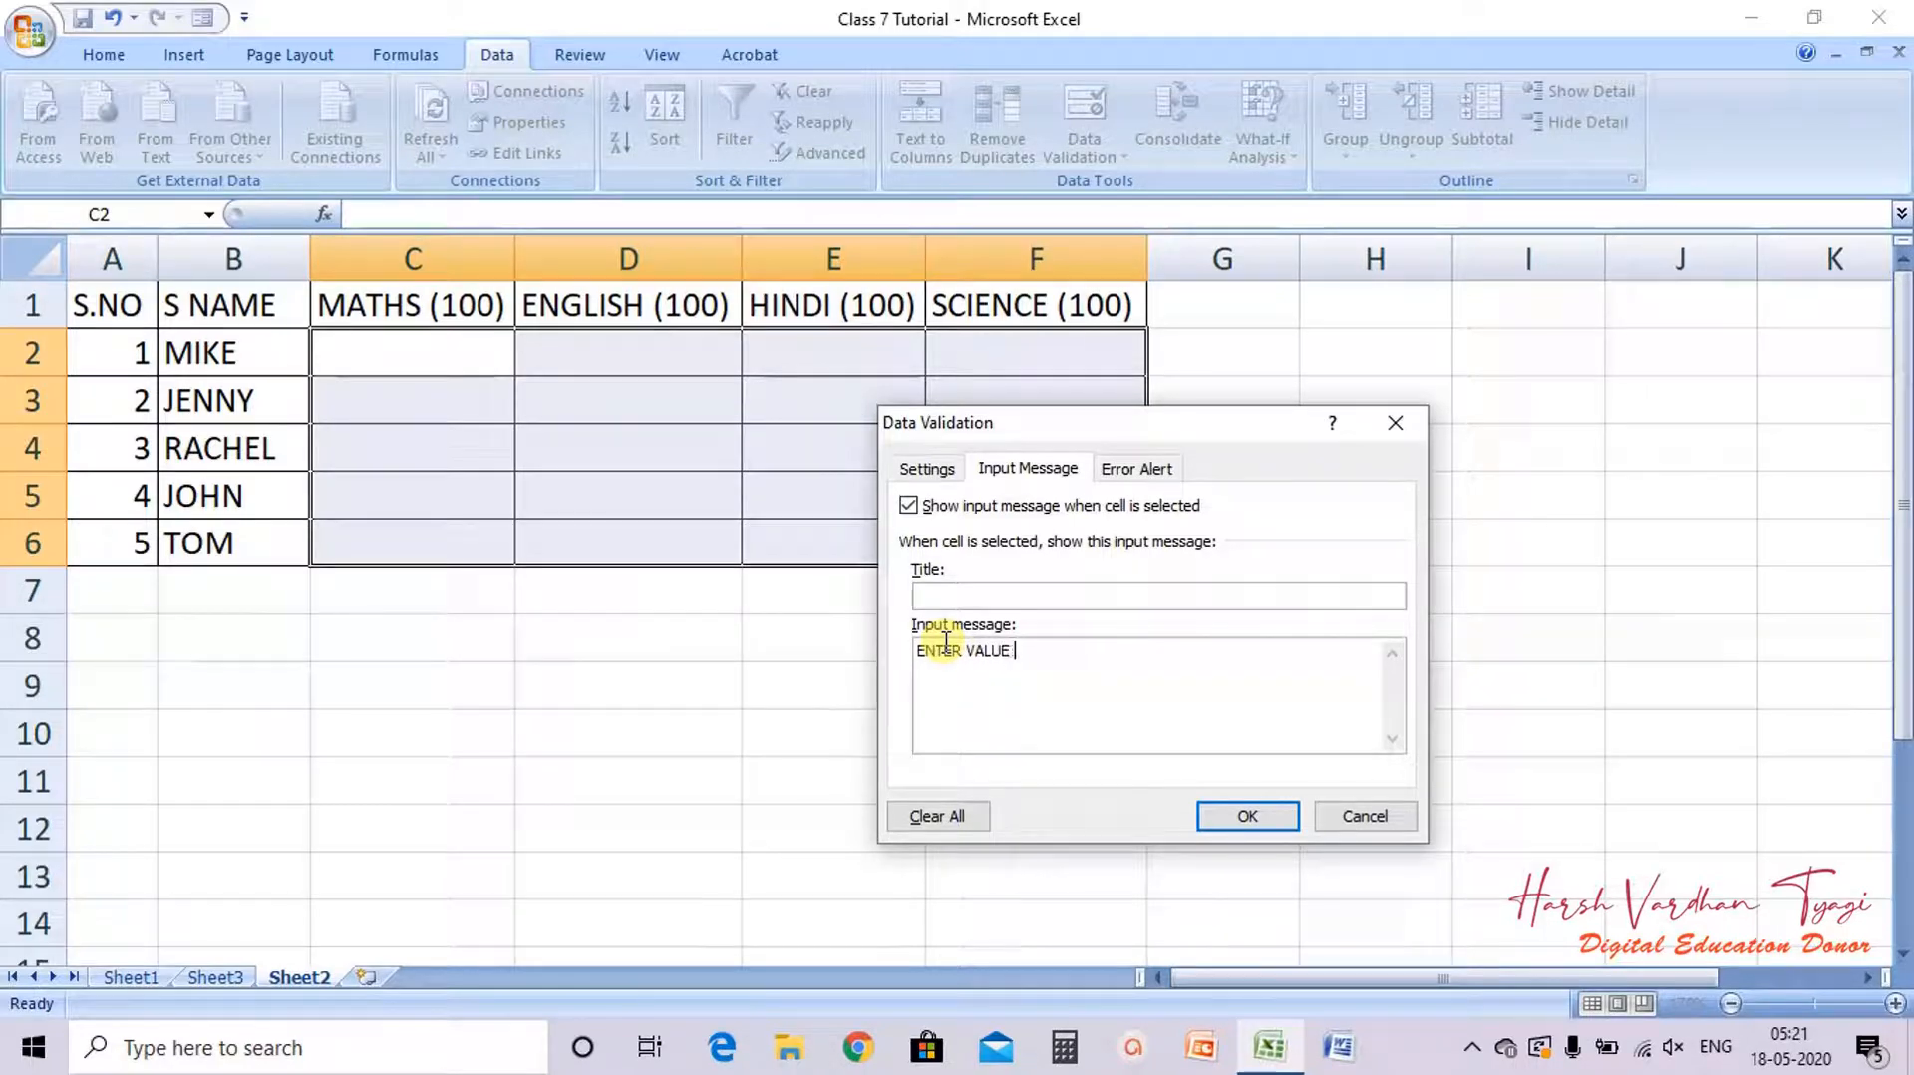
text(ER VALUE >= 50)
Step: Copy the input message text into the input message title
drag(1069, 649, 890, 644)
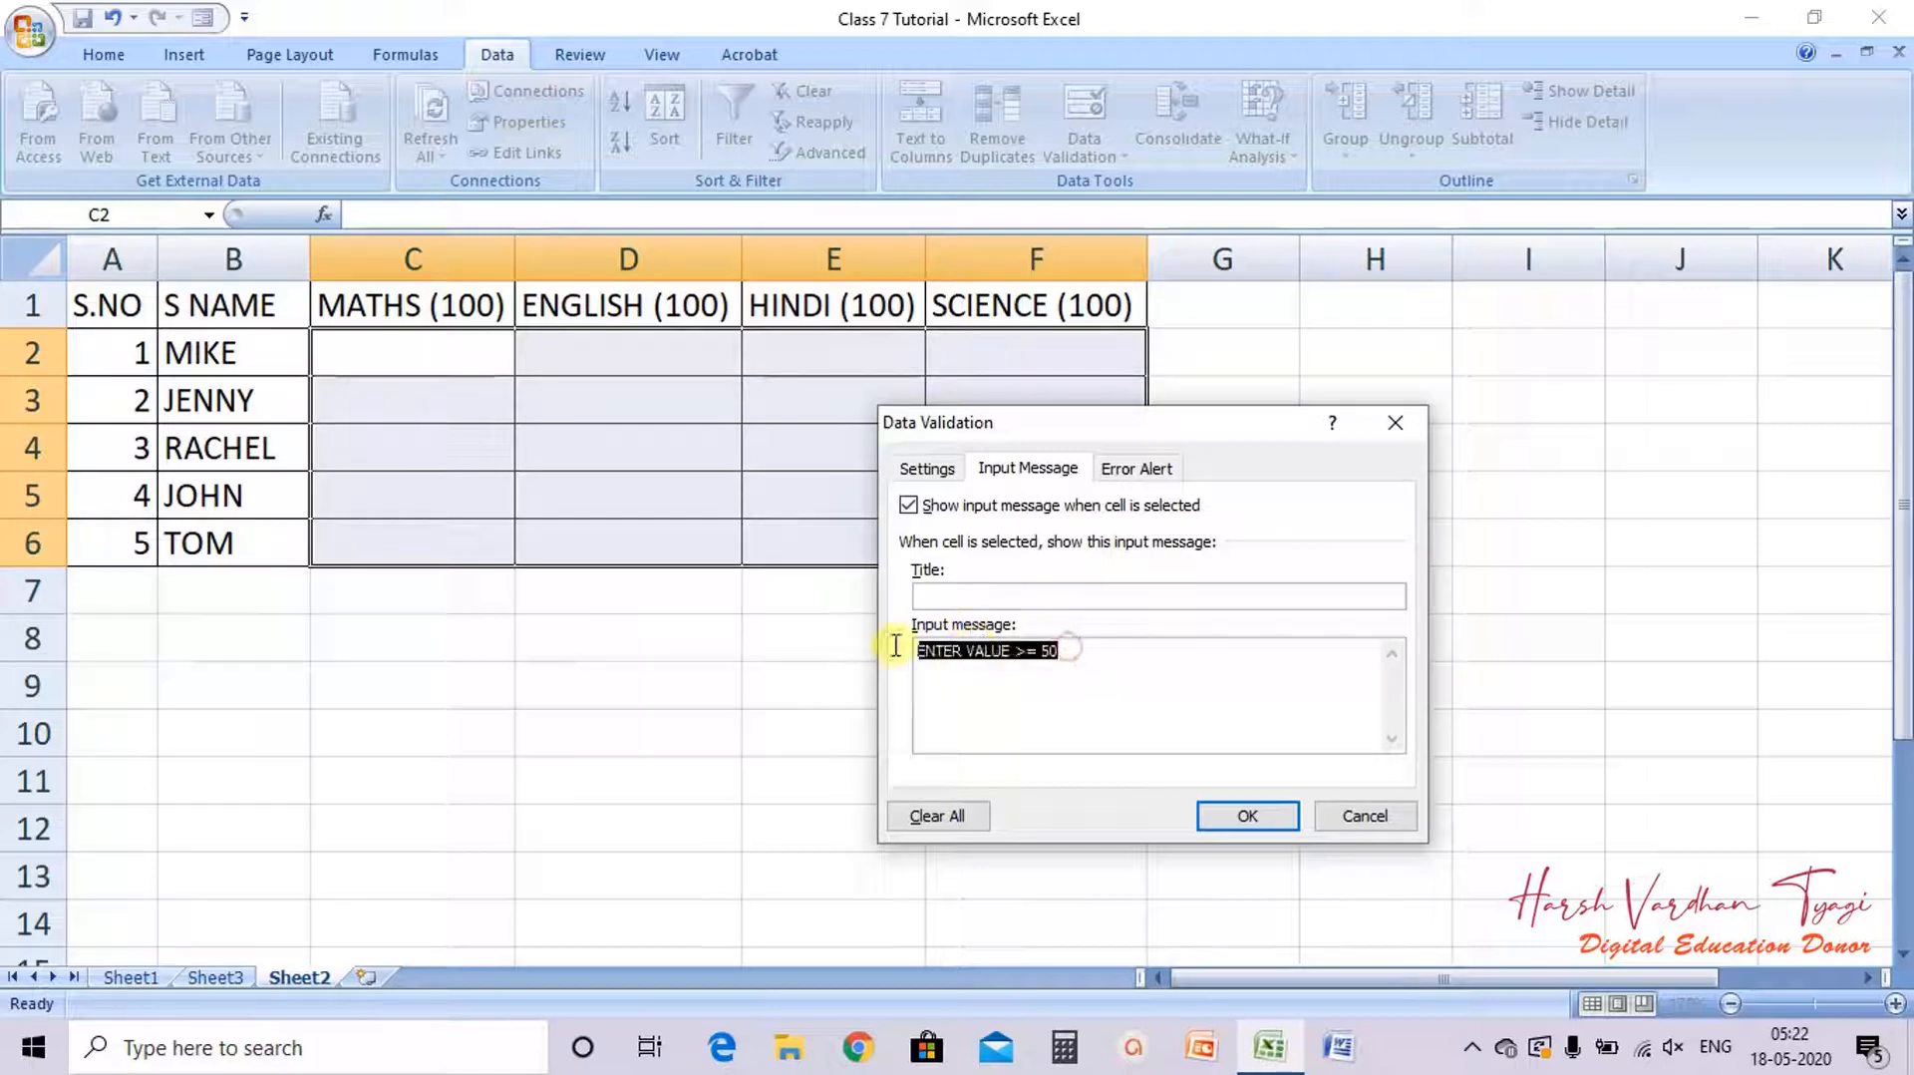
key(ctrl+c)
click(950, 597)
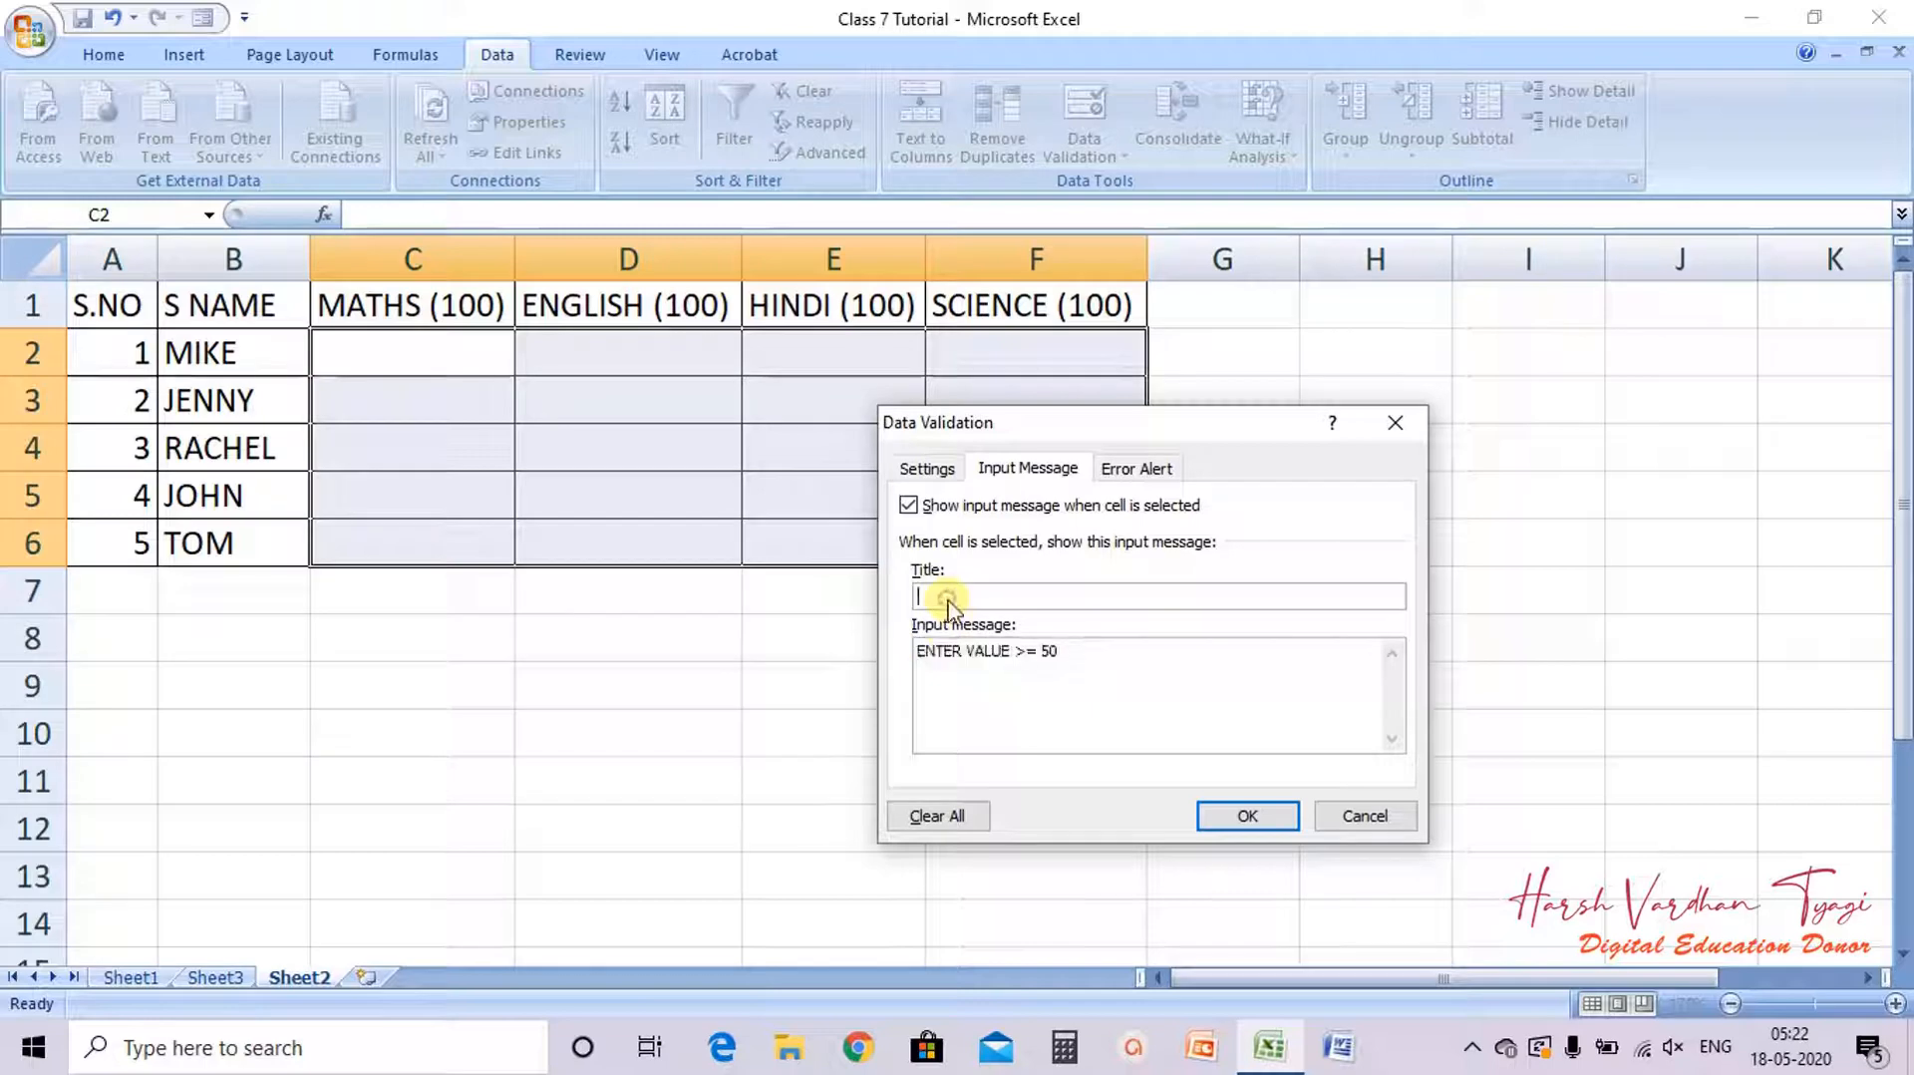
key(ctrl+v)
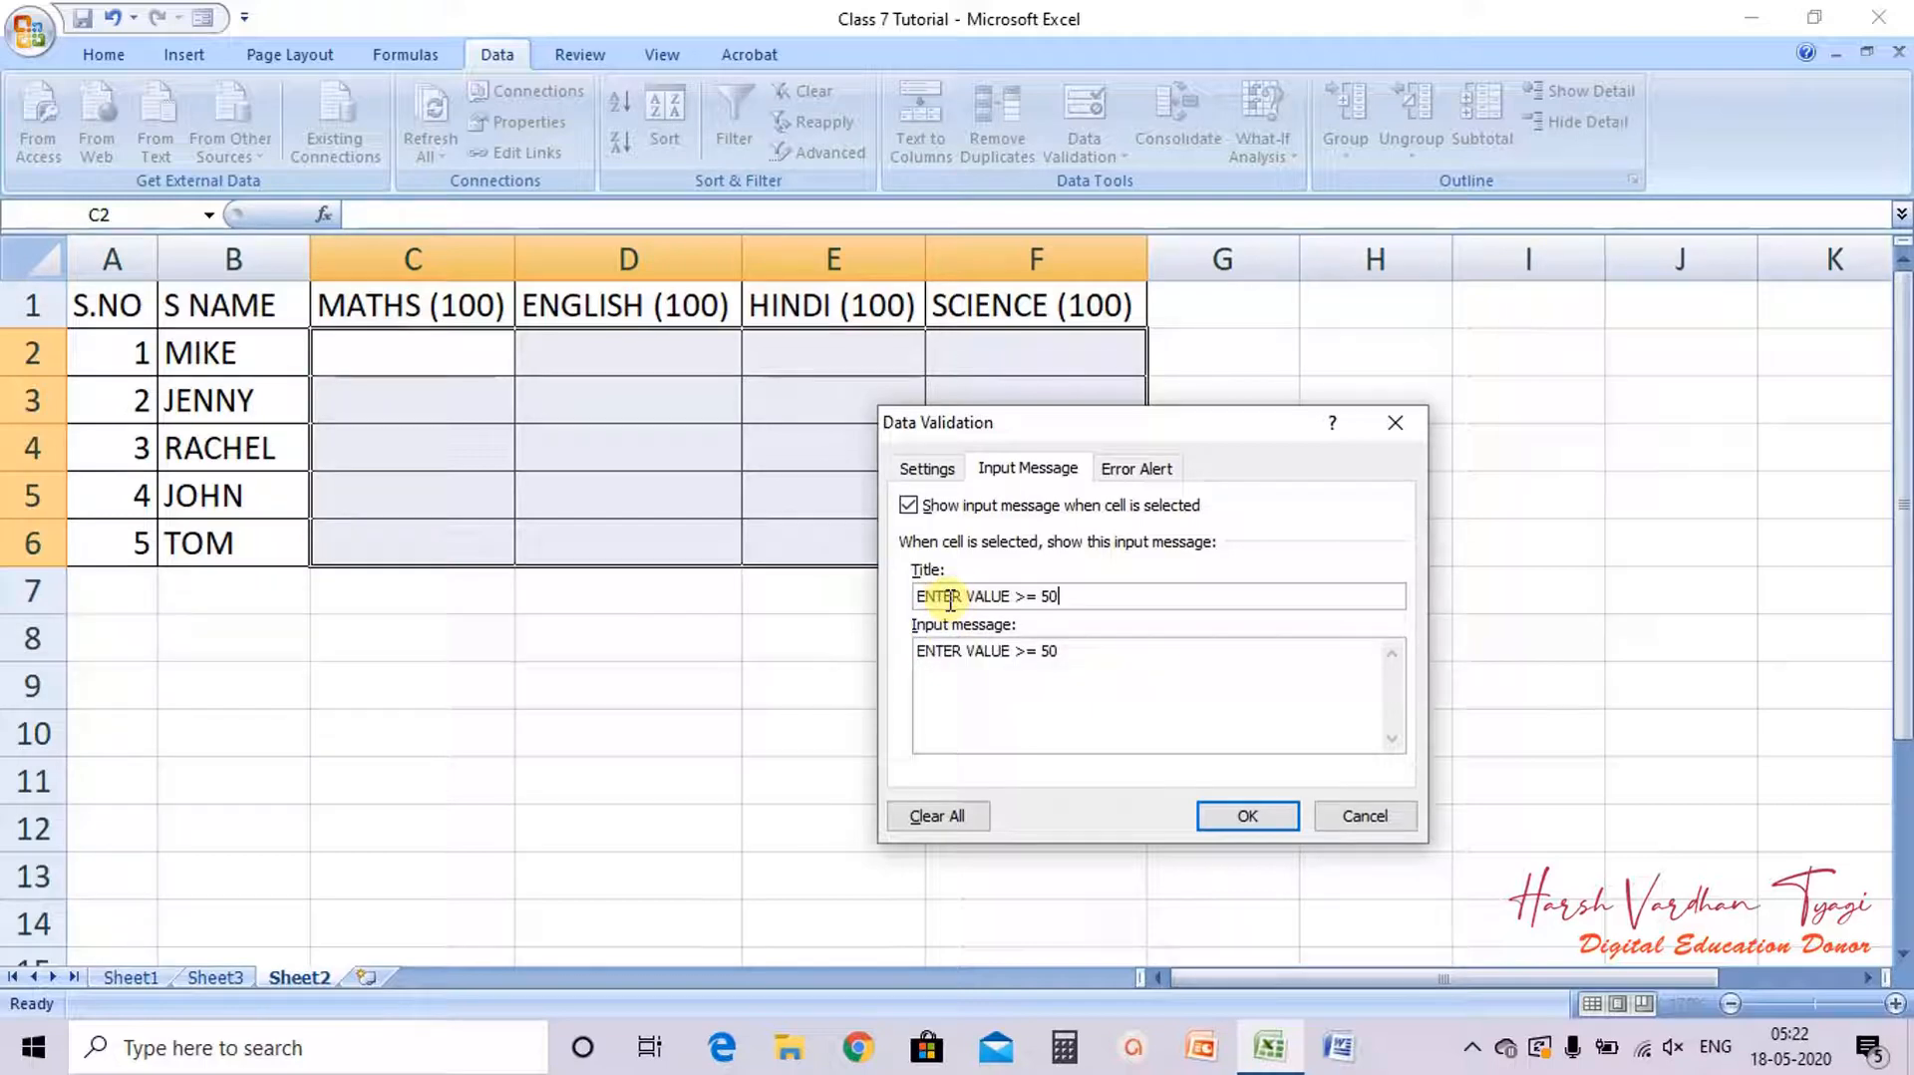
Step: Set the error alert style to Warning
click(1138, 467)
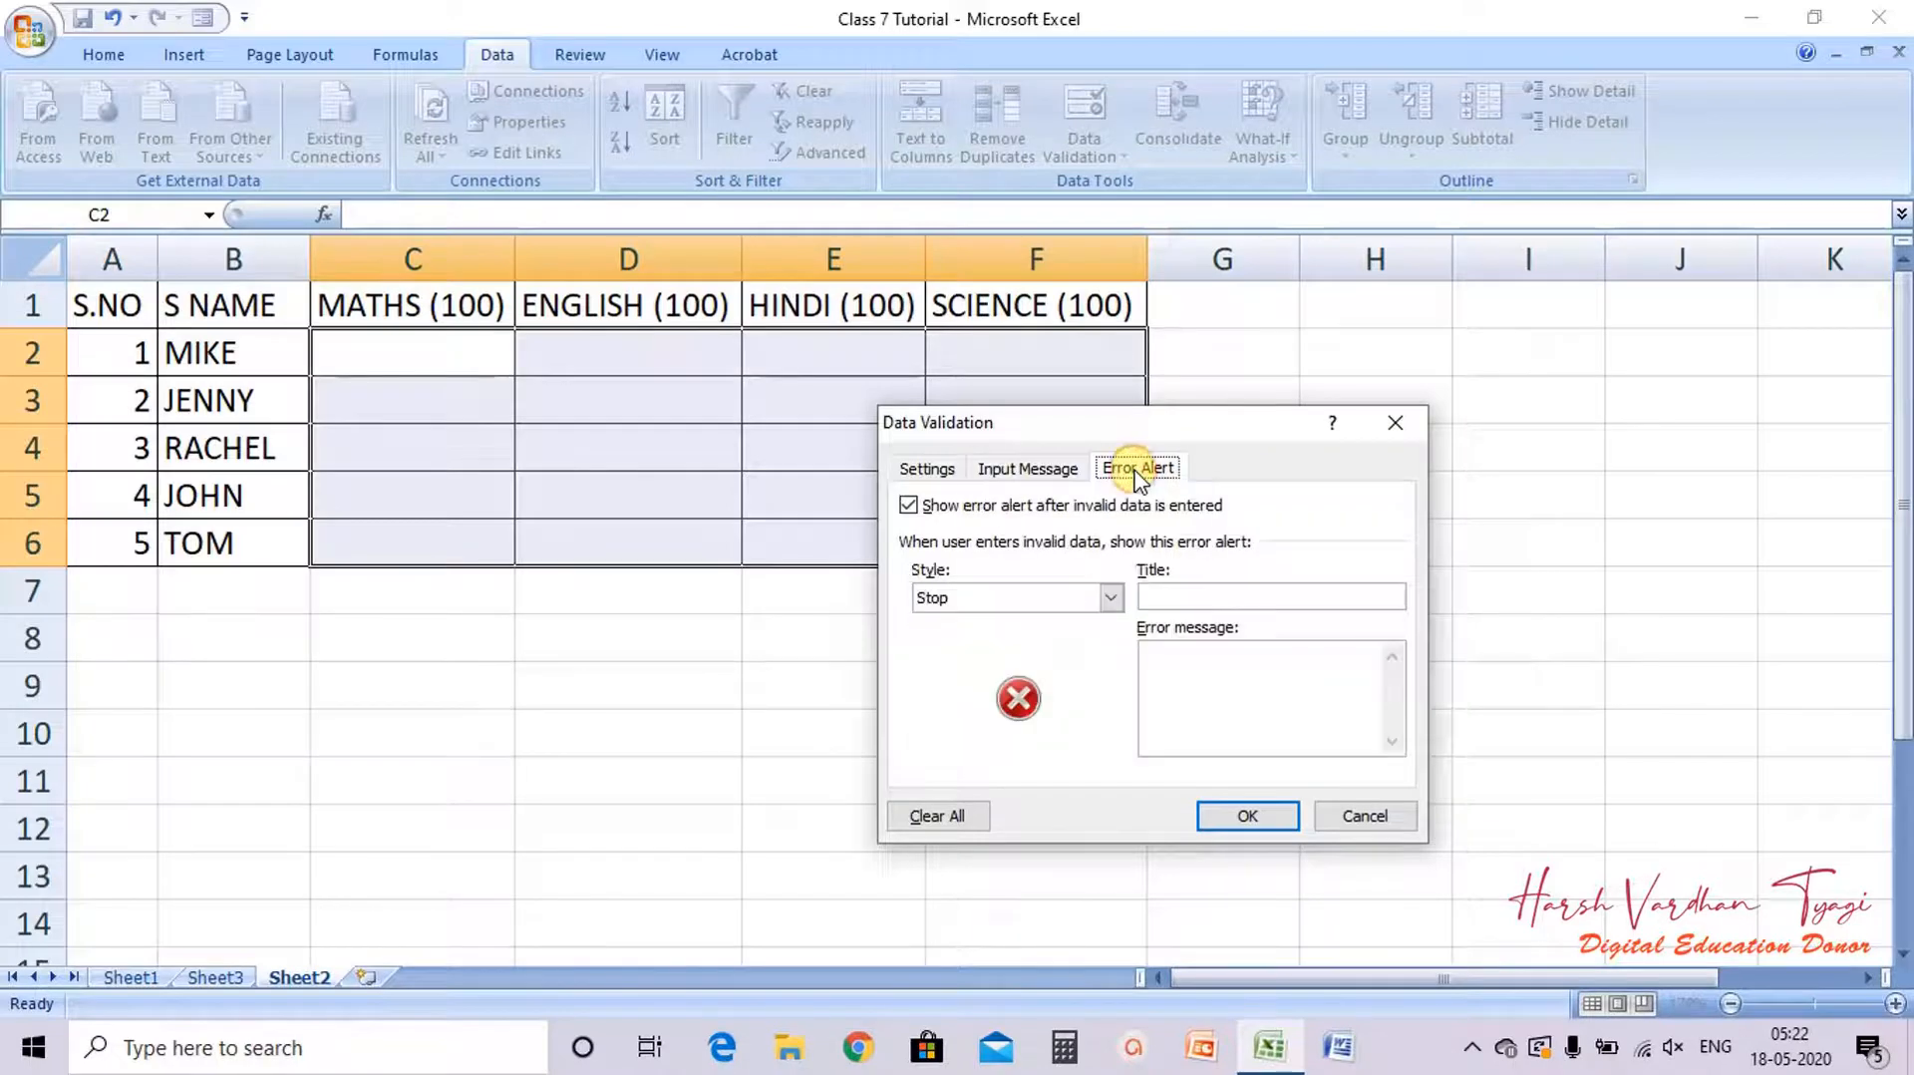
click(1110, 597)
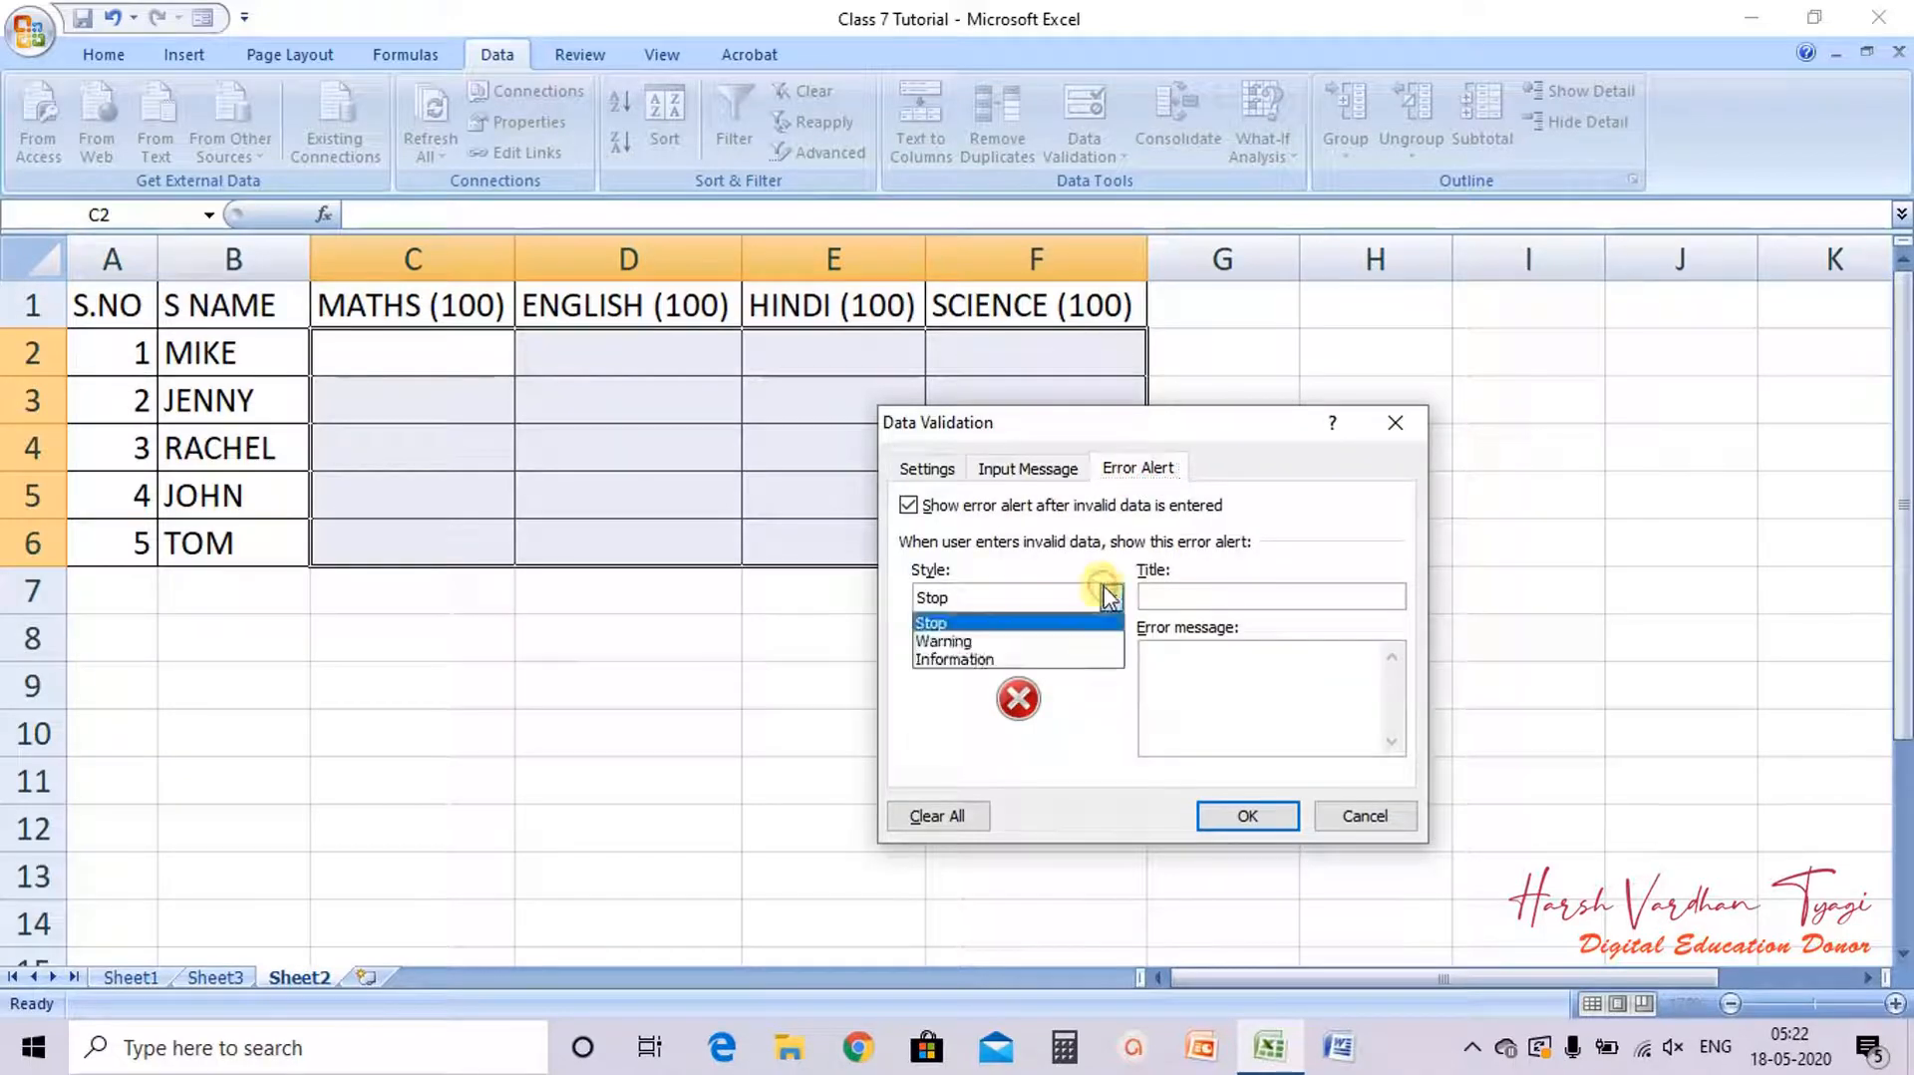
click(973, 642)
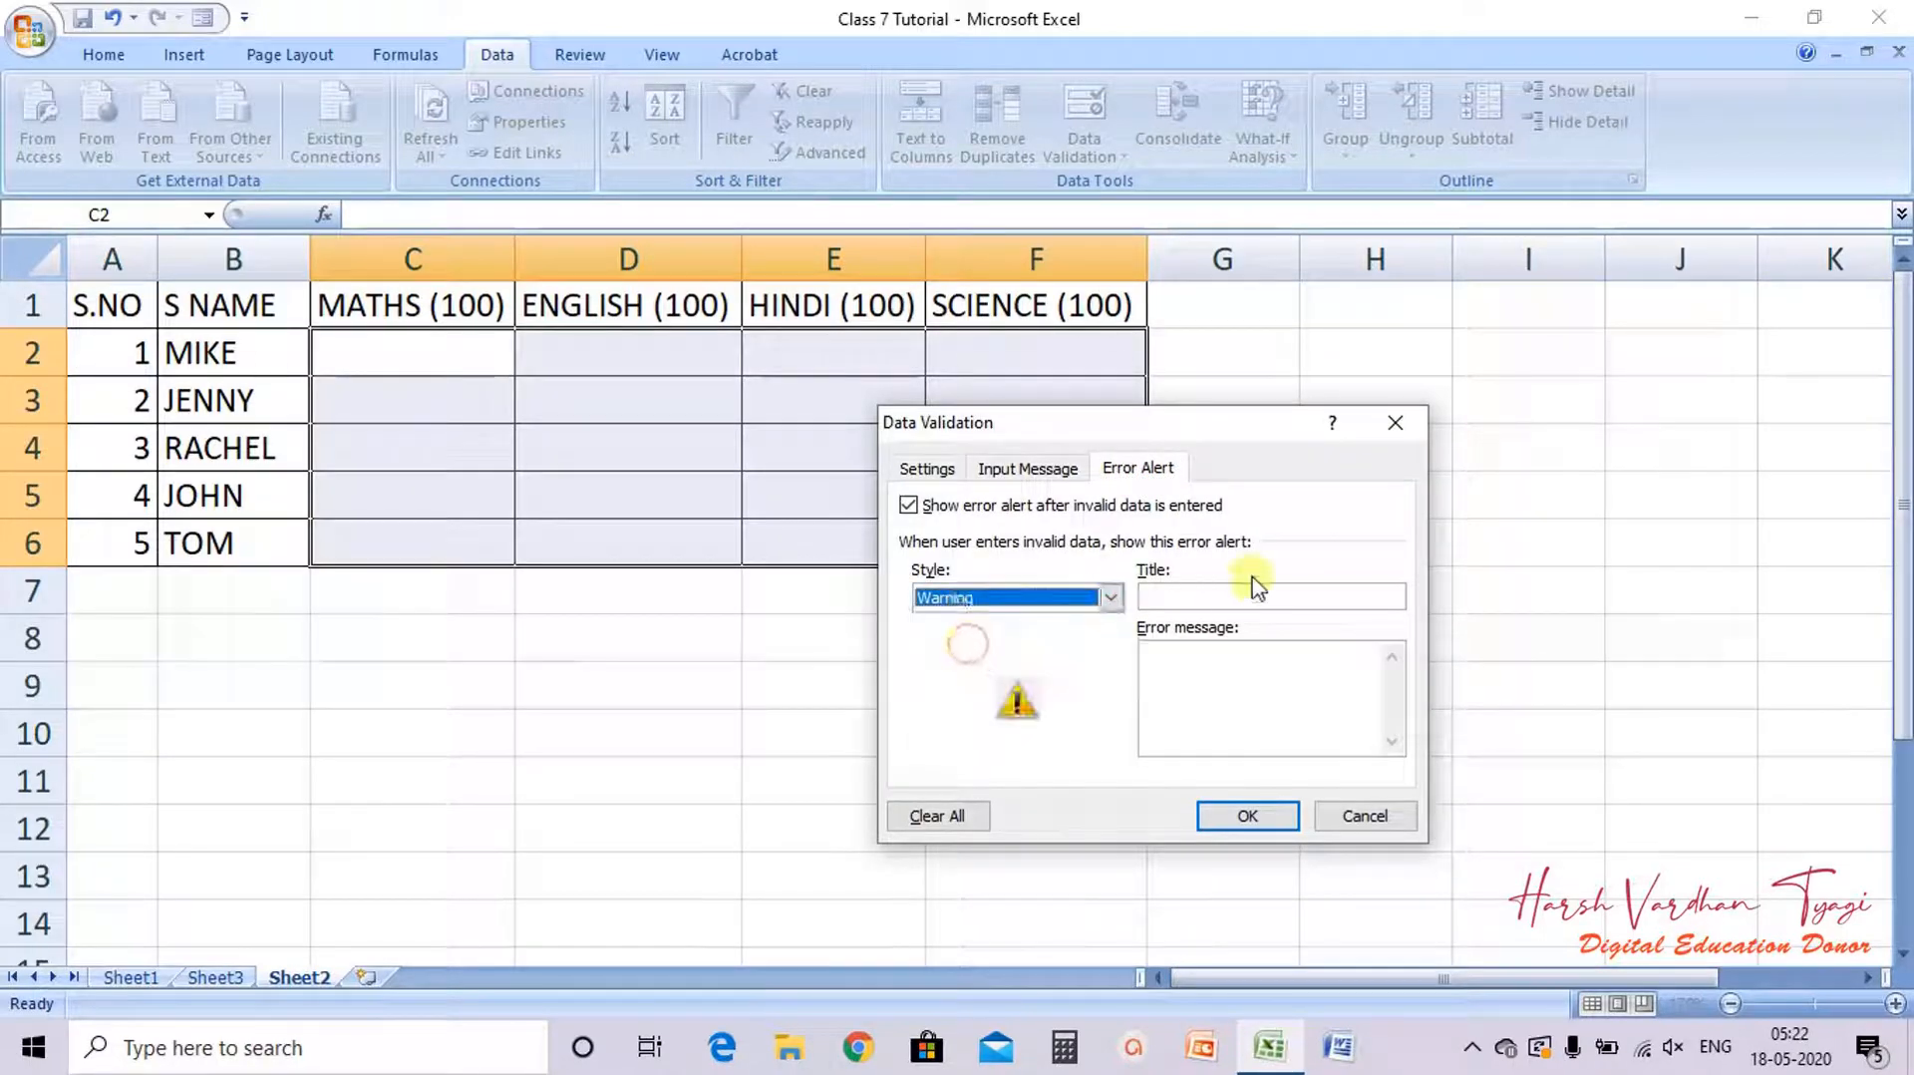
Step: Set the error message to INVALID VALUE. RETRY and the error alert title to RETRY
click(1198, 658)
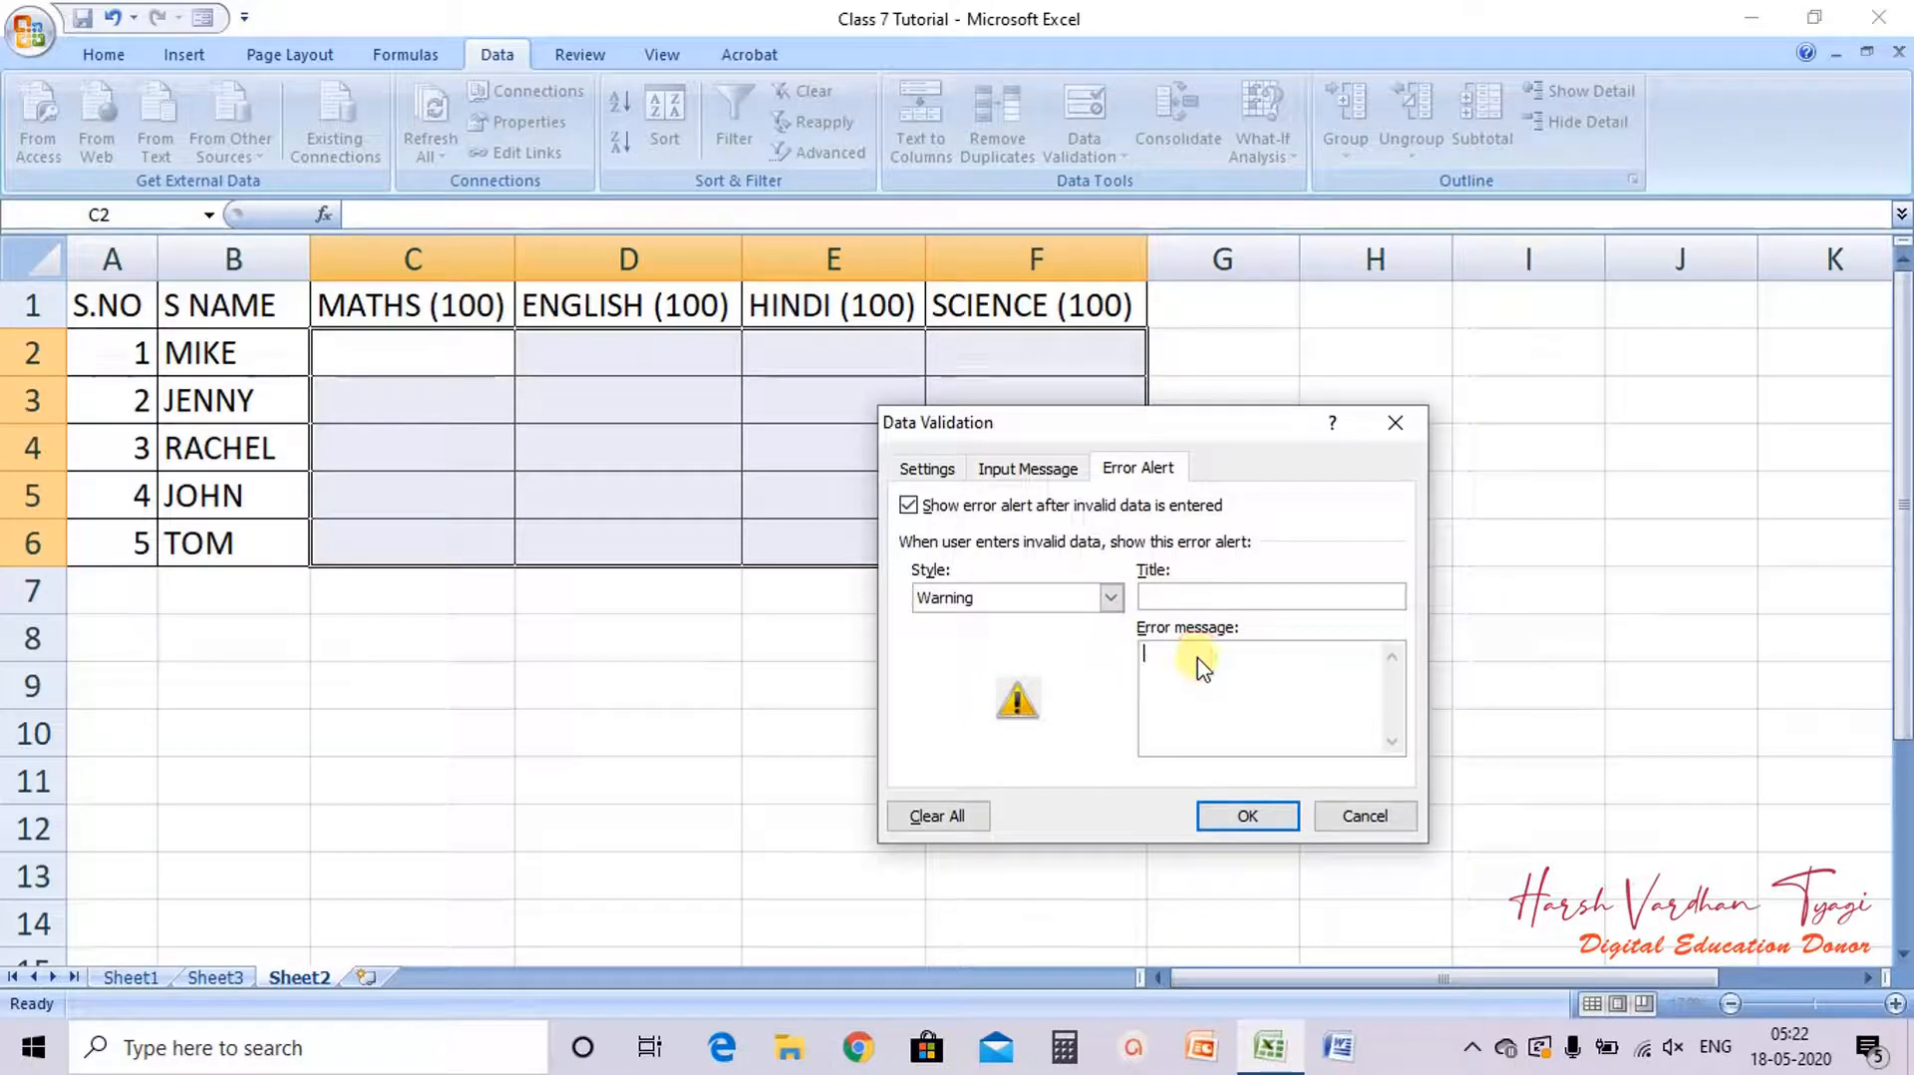
text(INVALID VALUE. RETRY)
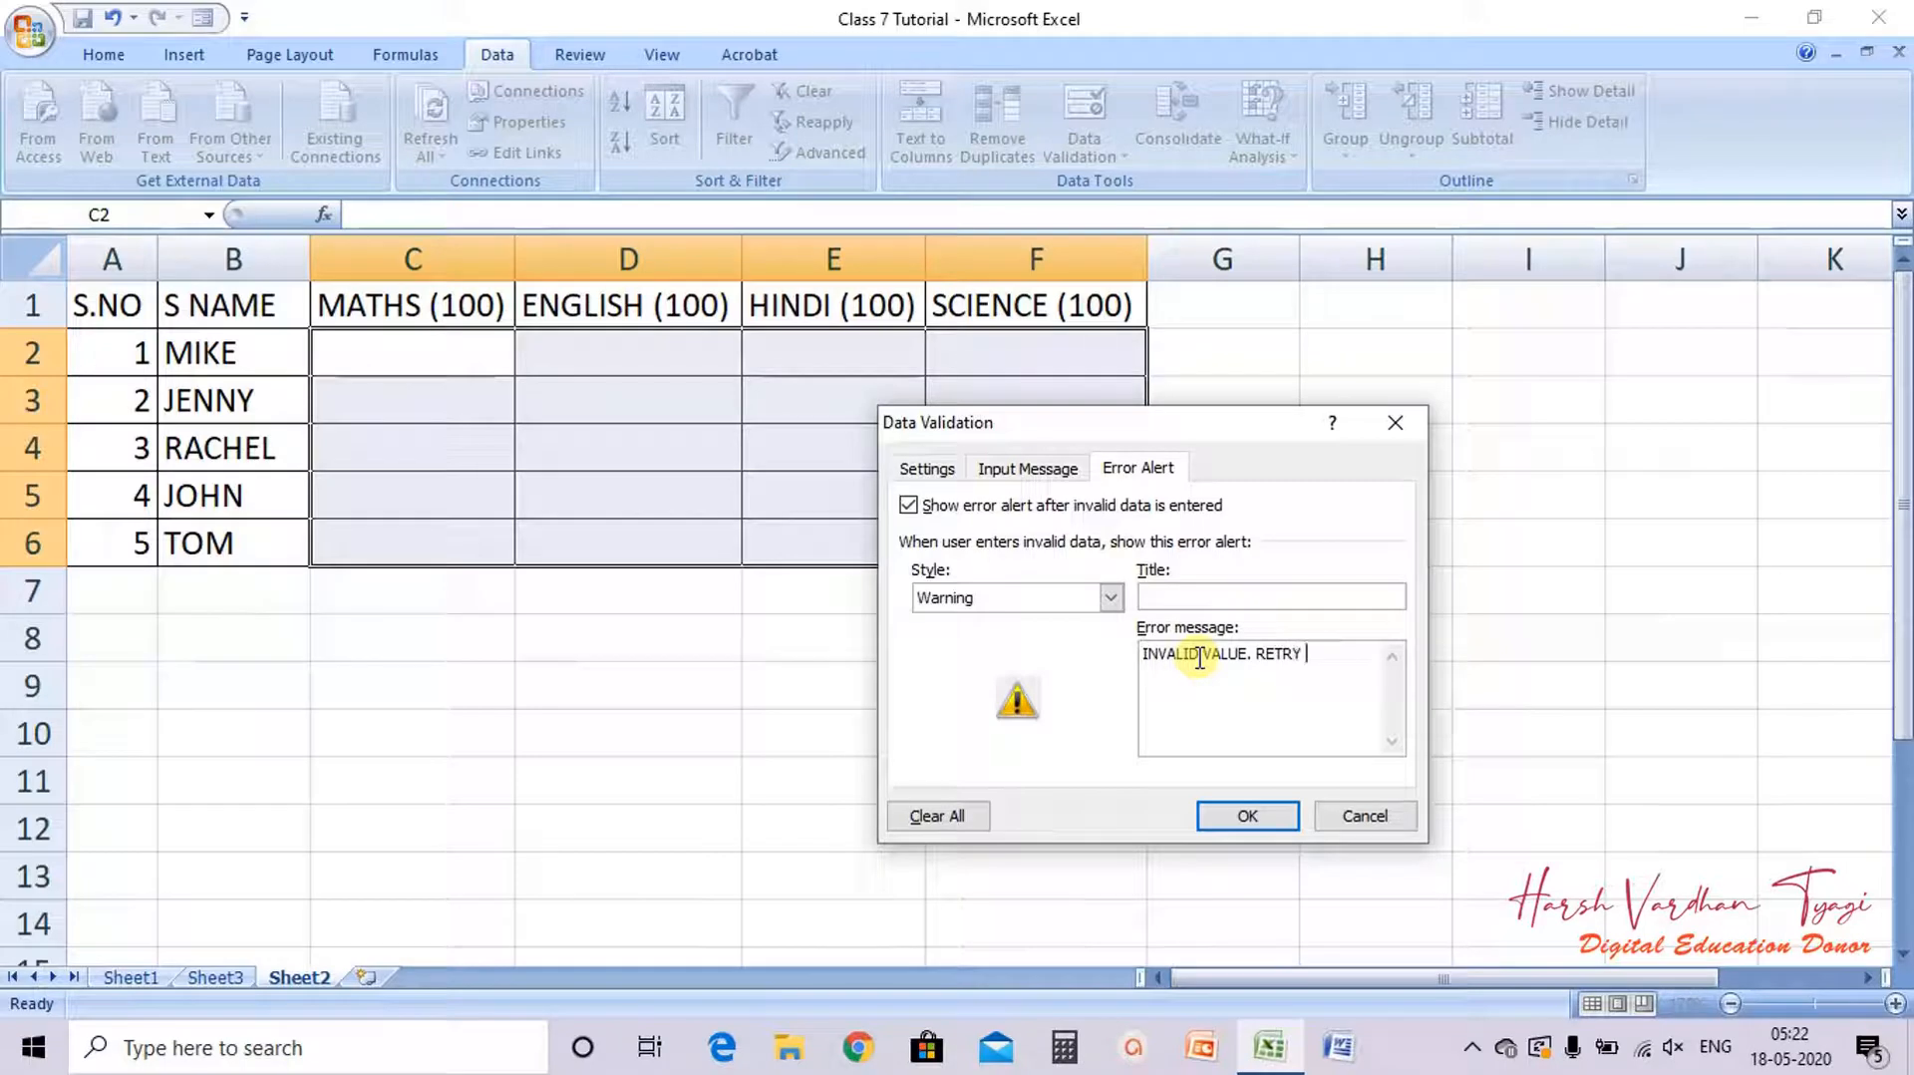
click(1254, 601)
text(RETRT)
key(BackSpace)
Step: Review the settings, input message and error alert tabs, then apply the validation
click(927, 469)
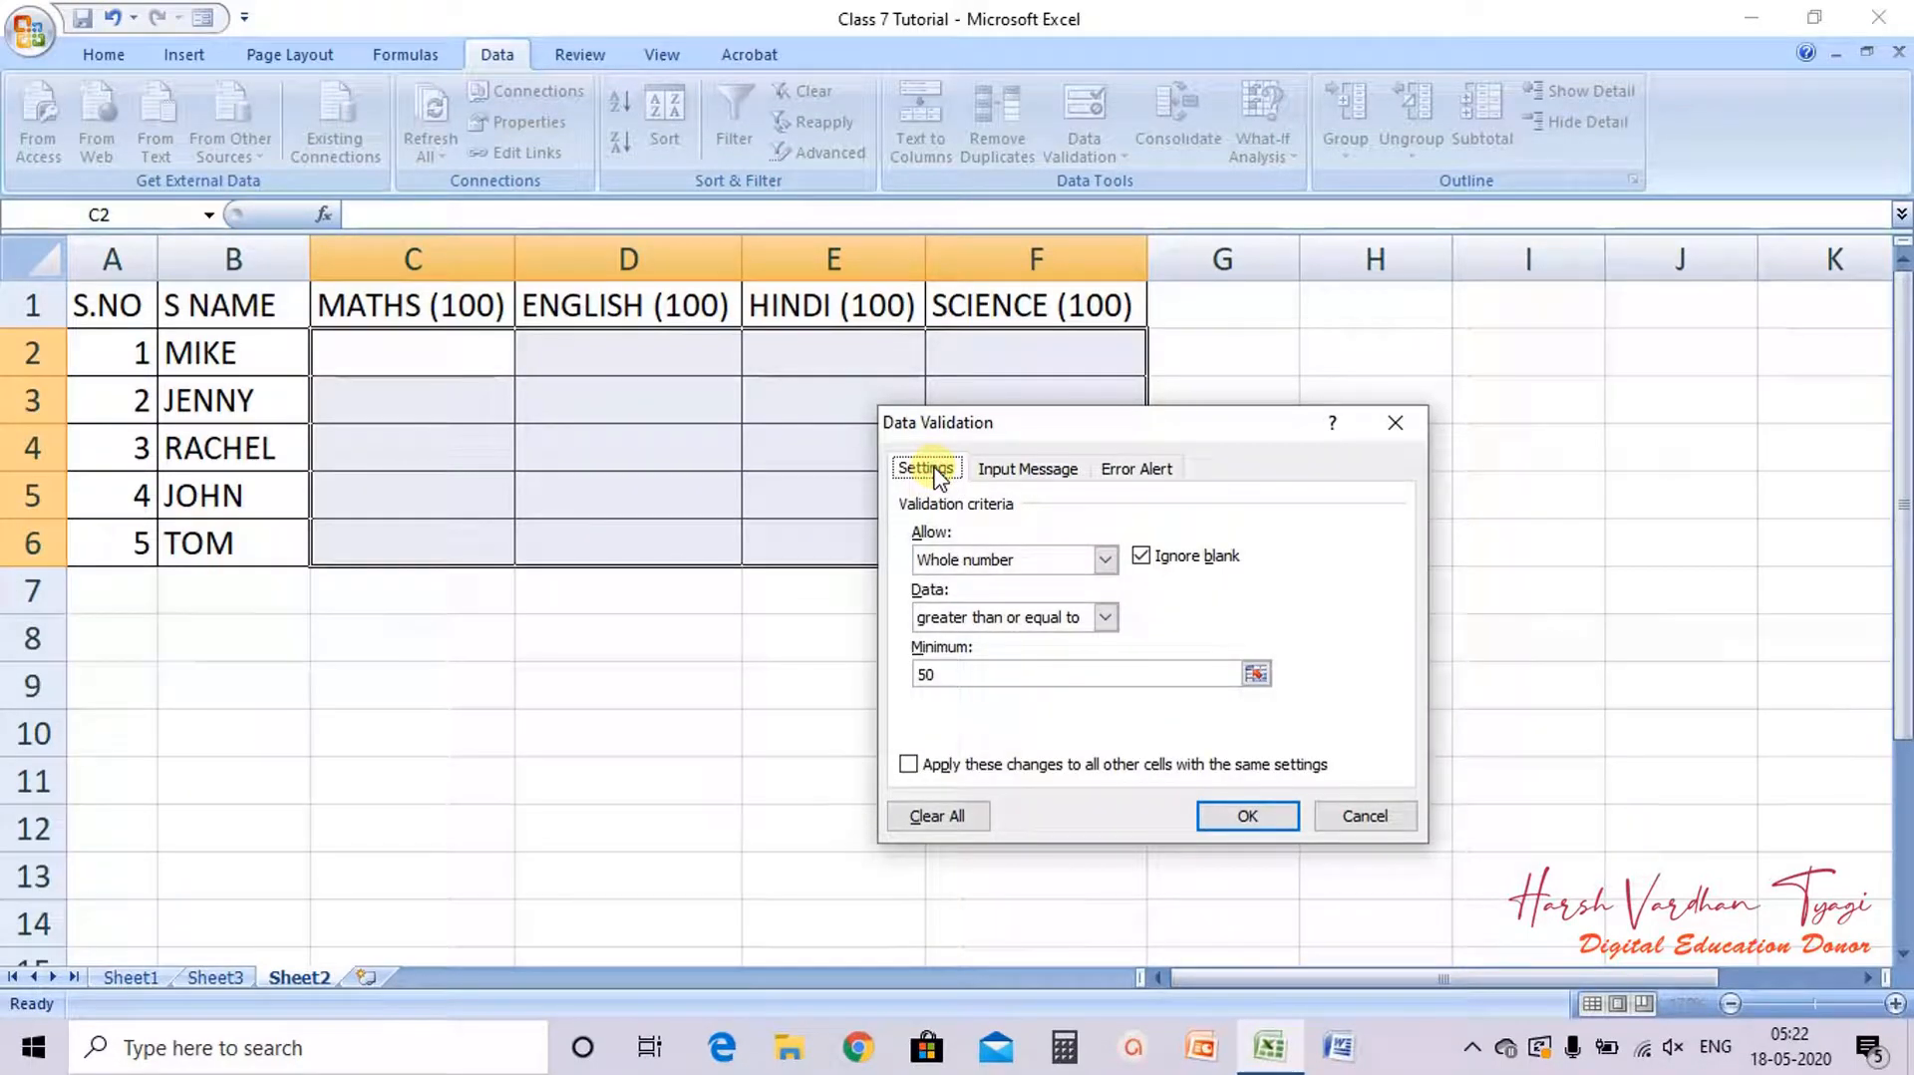
click(1013, 472)
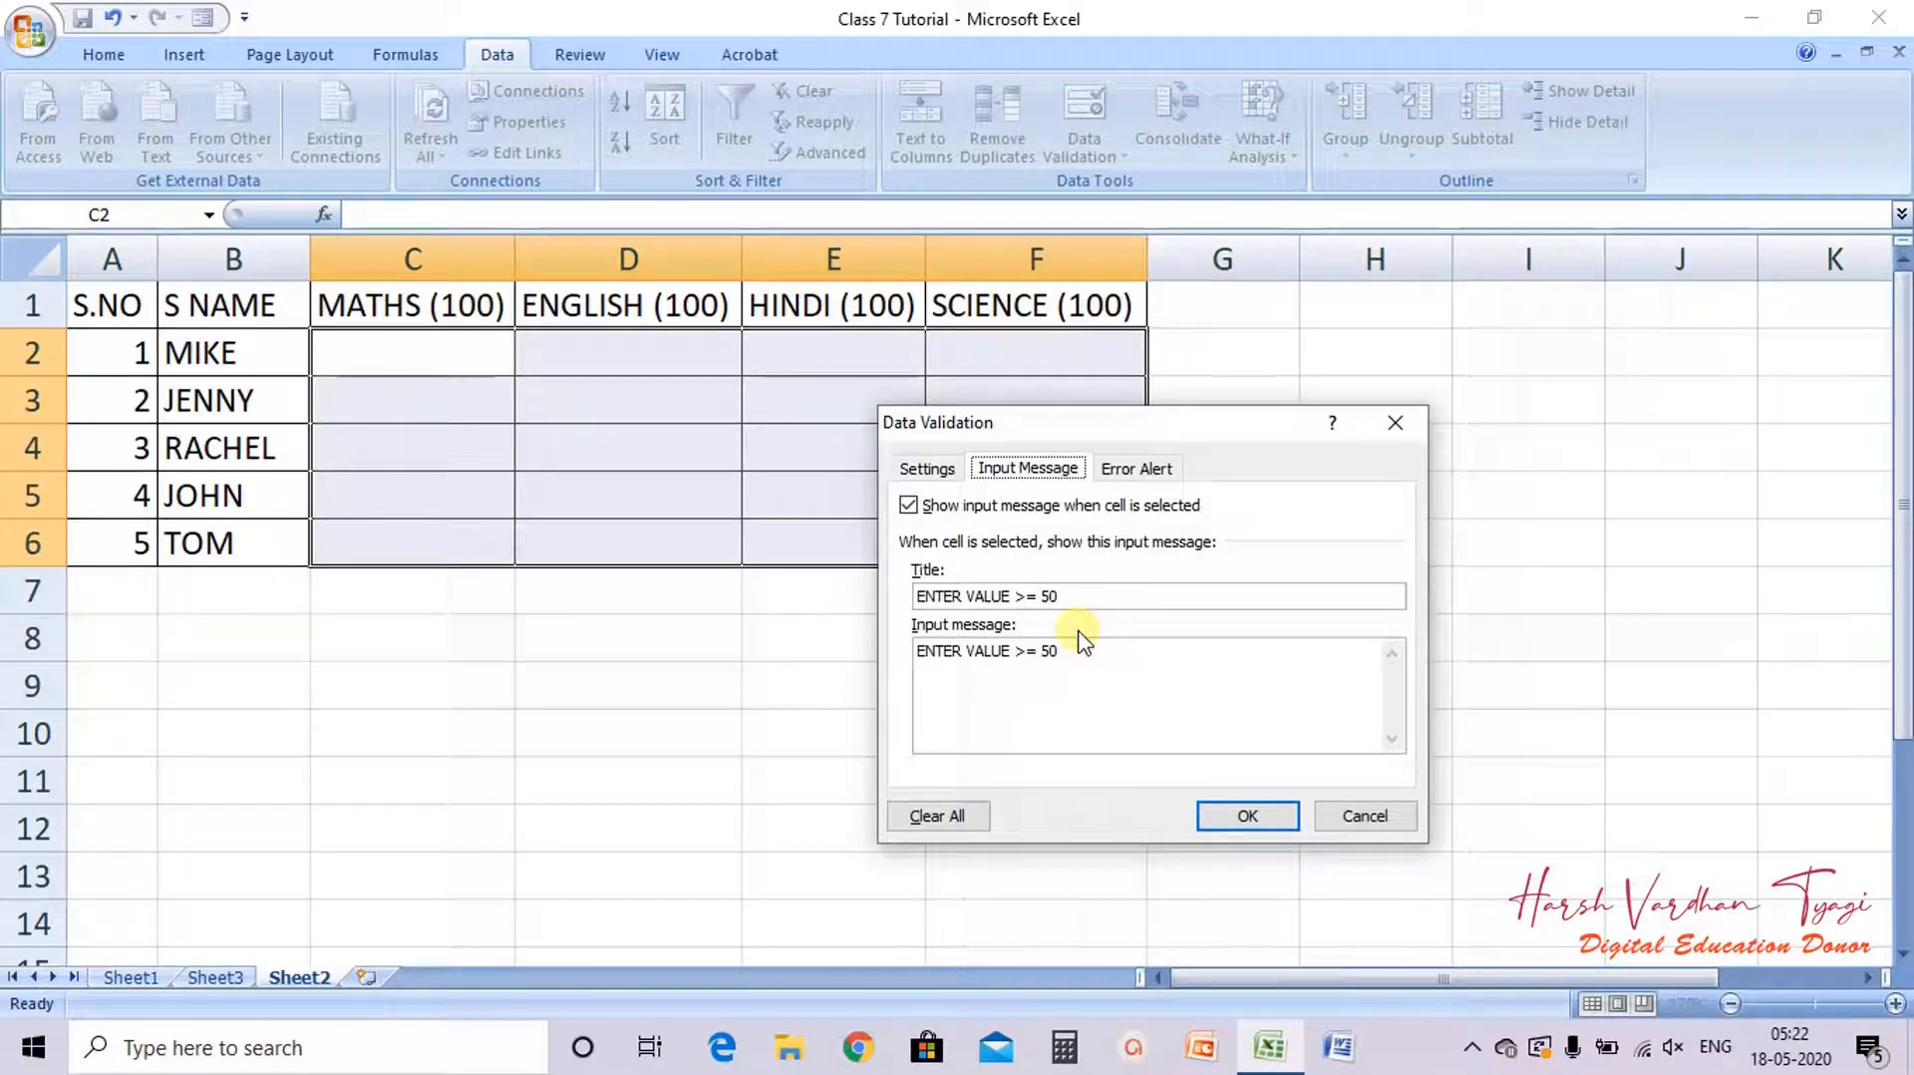
click(1132, 468)
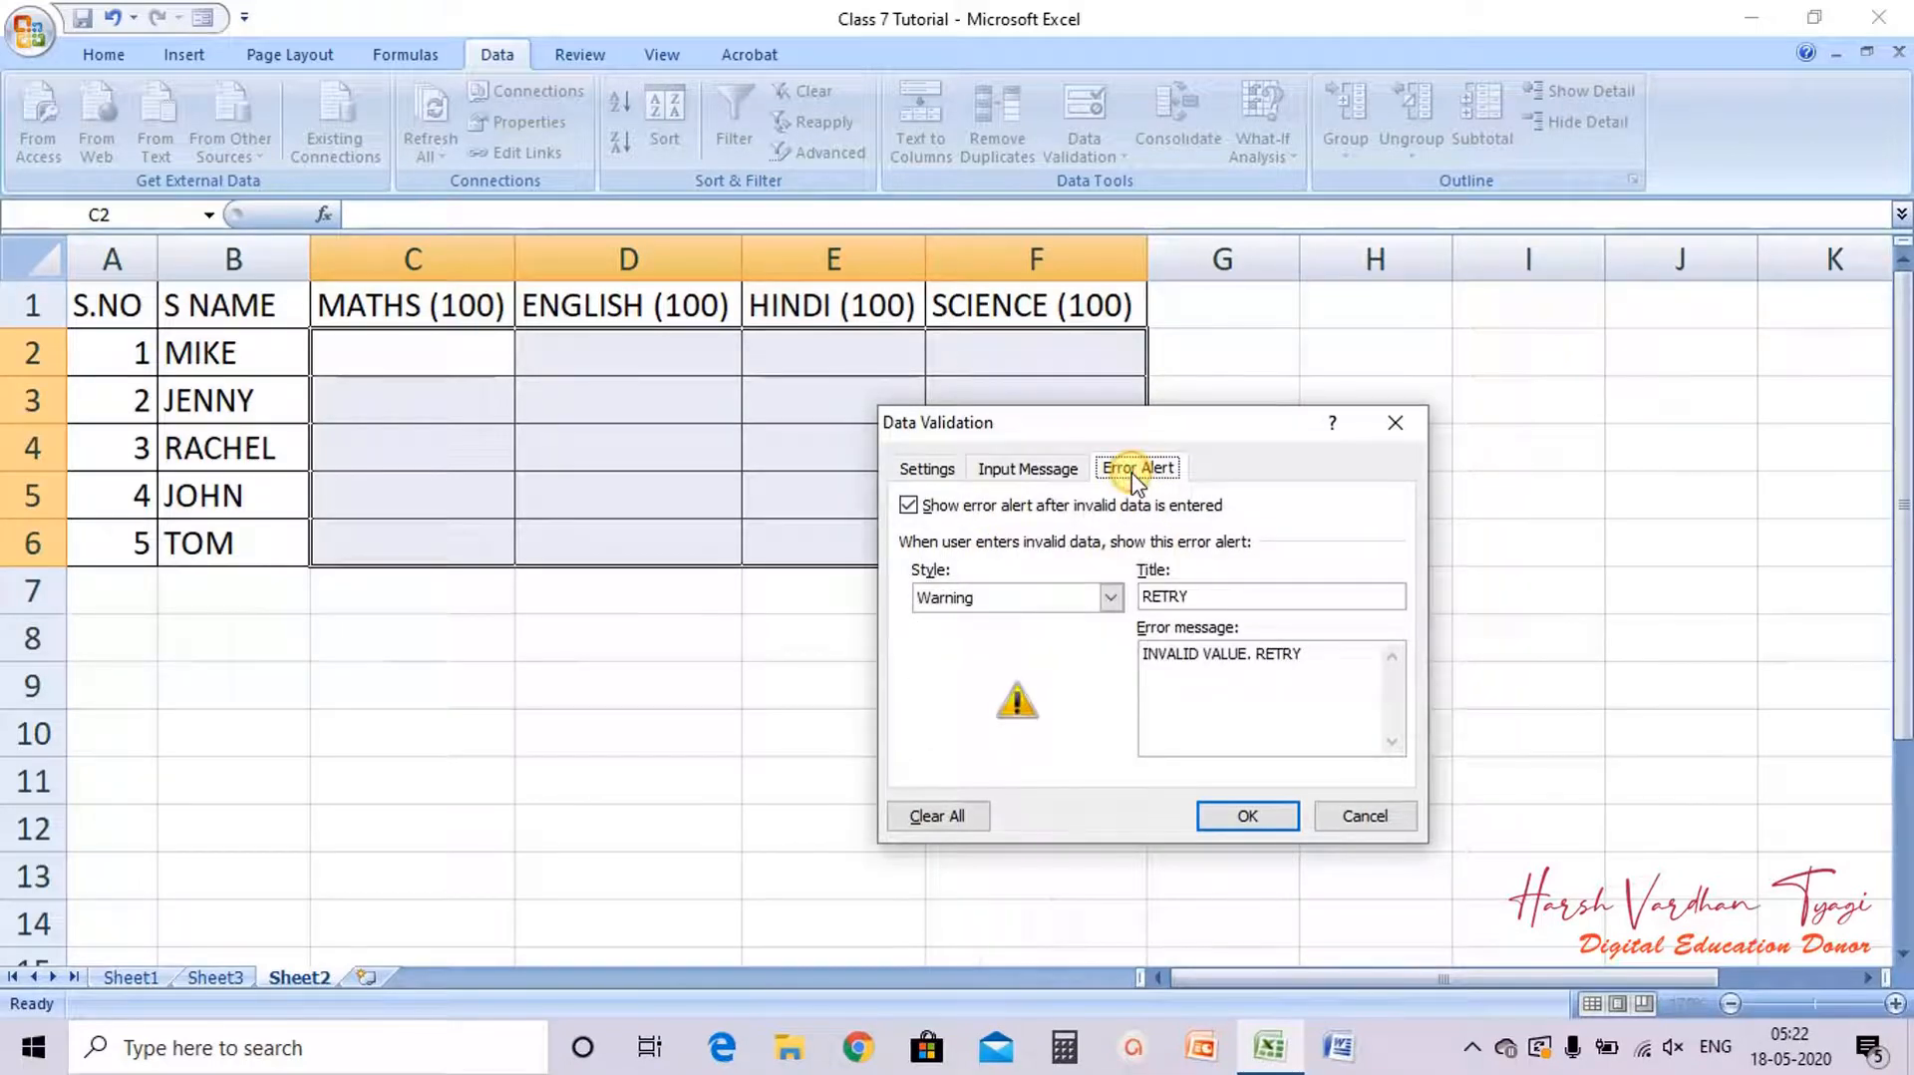
click(1026, 468)
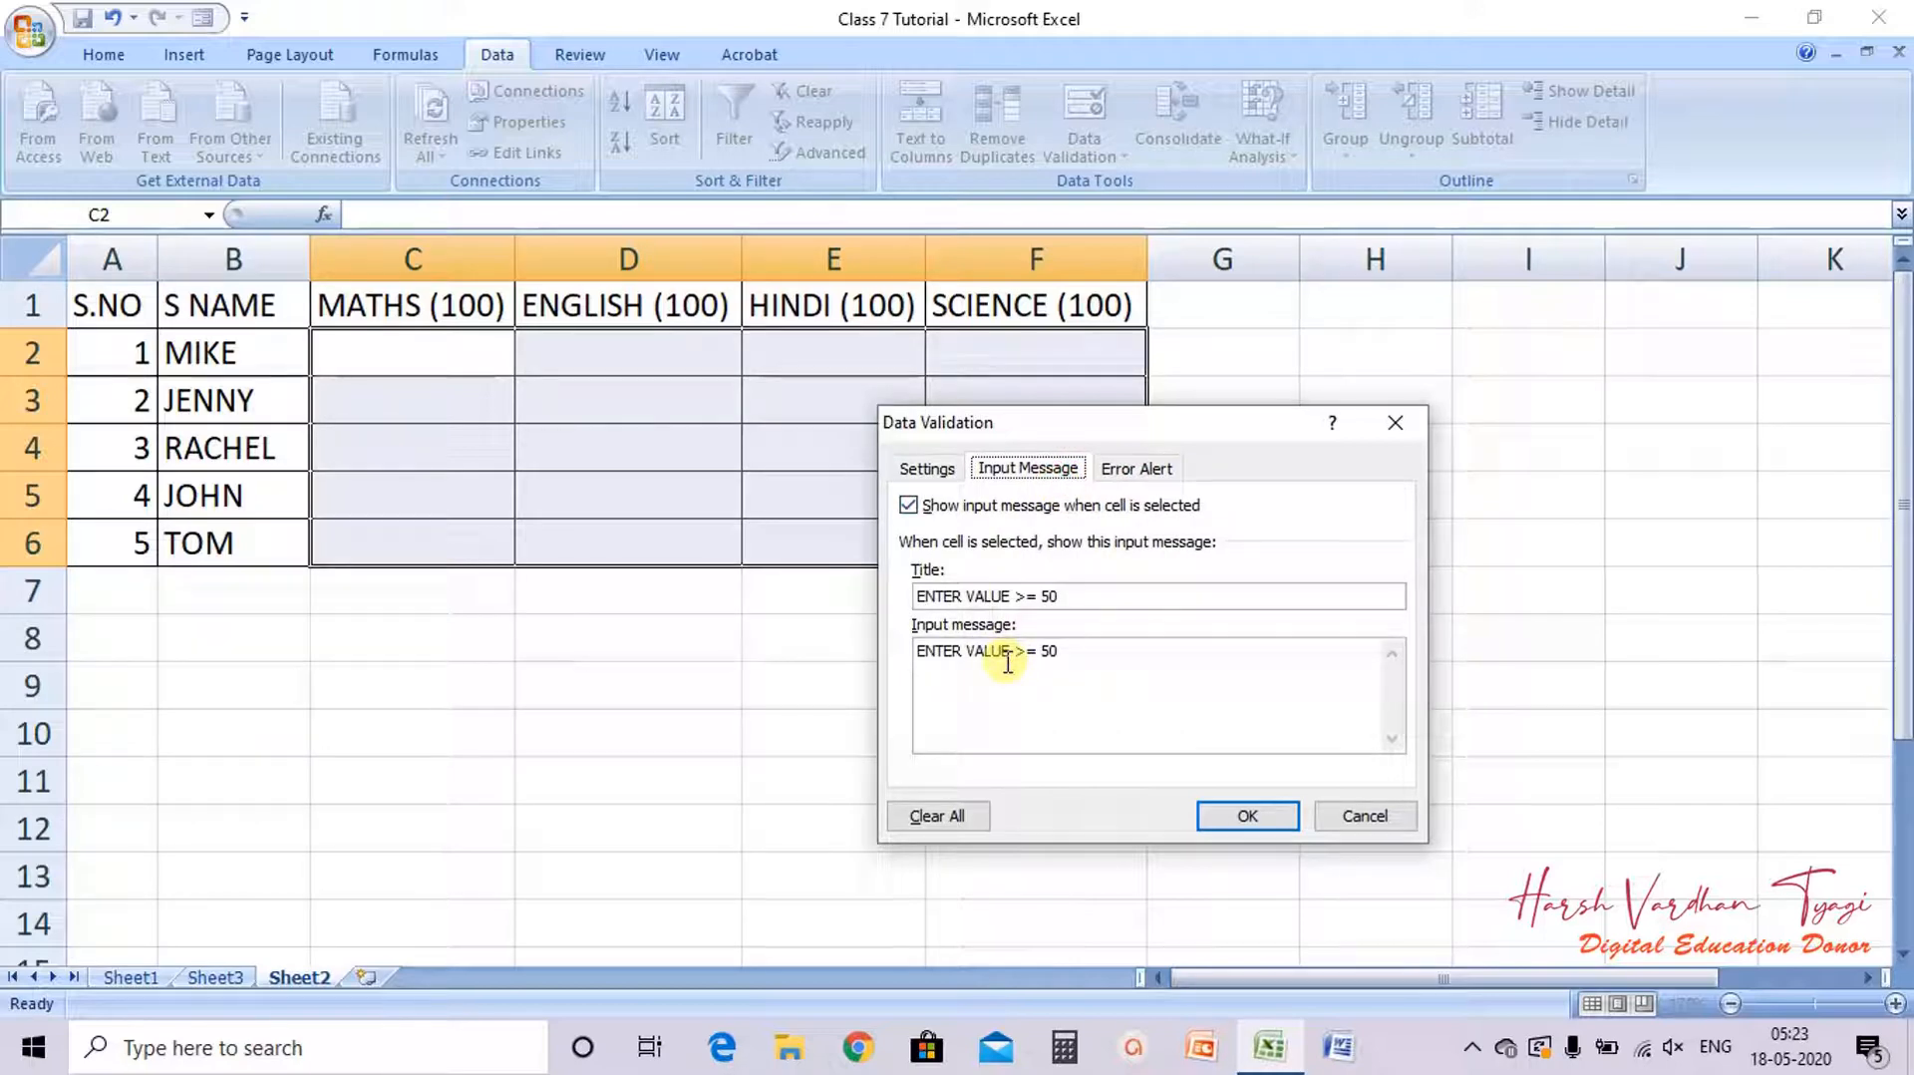
click(1139, 466)
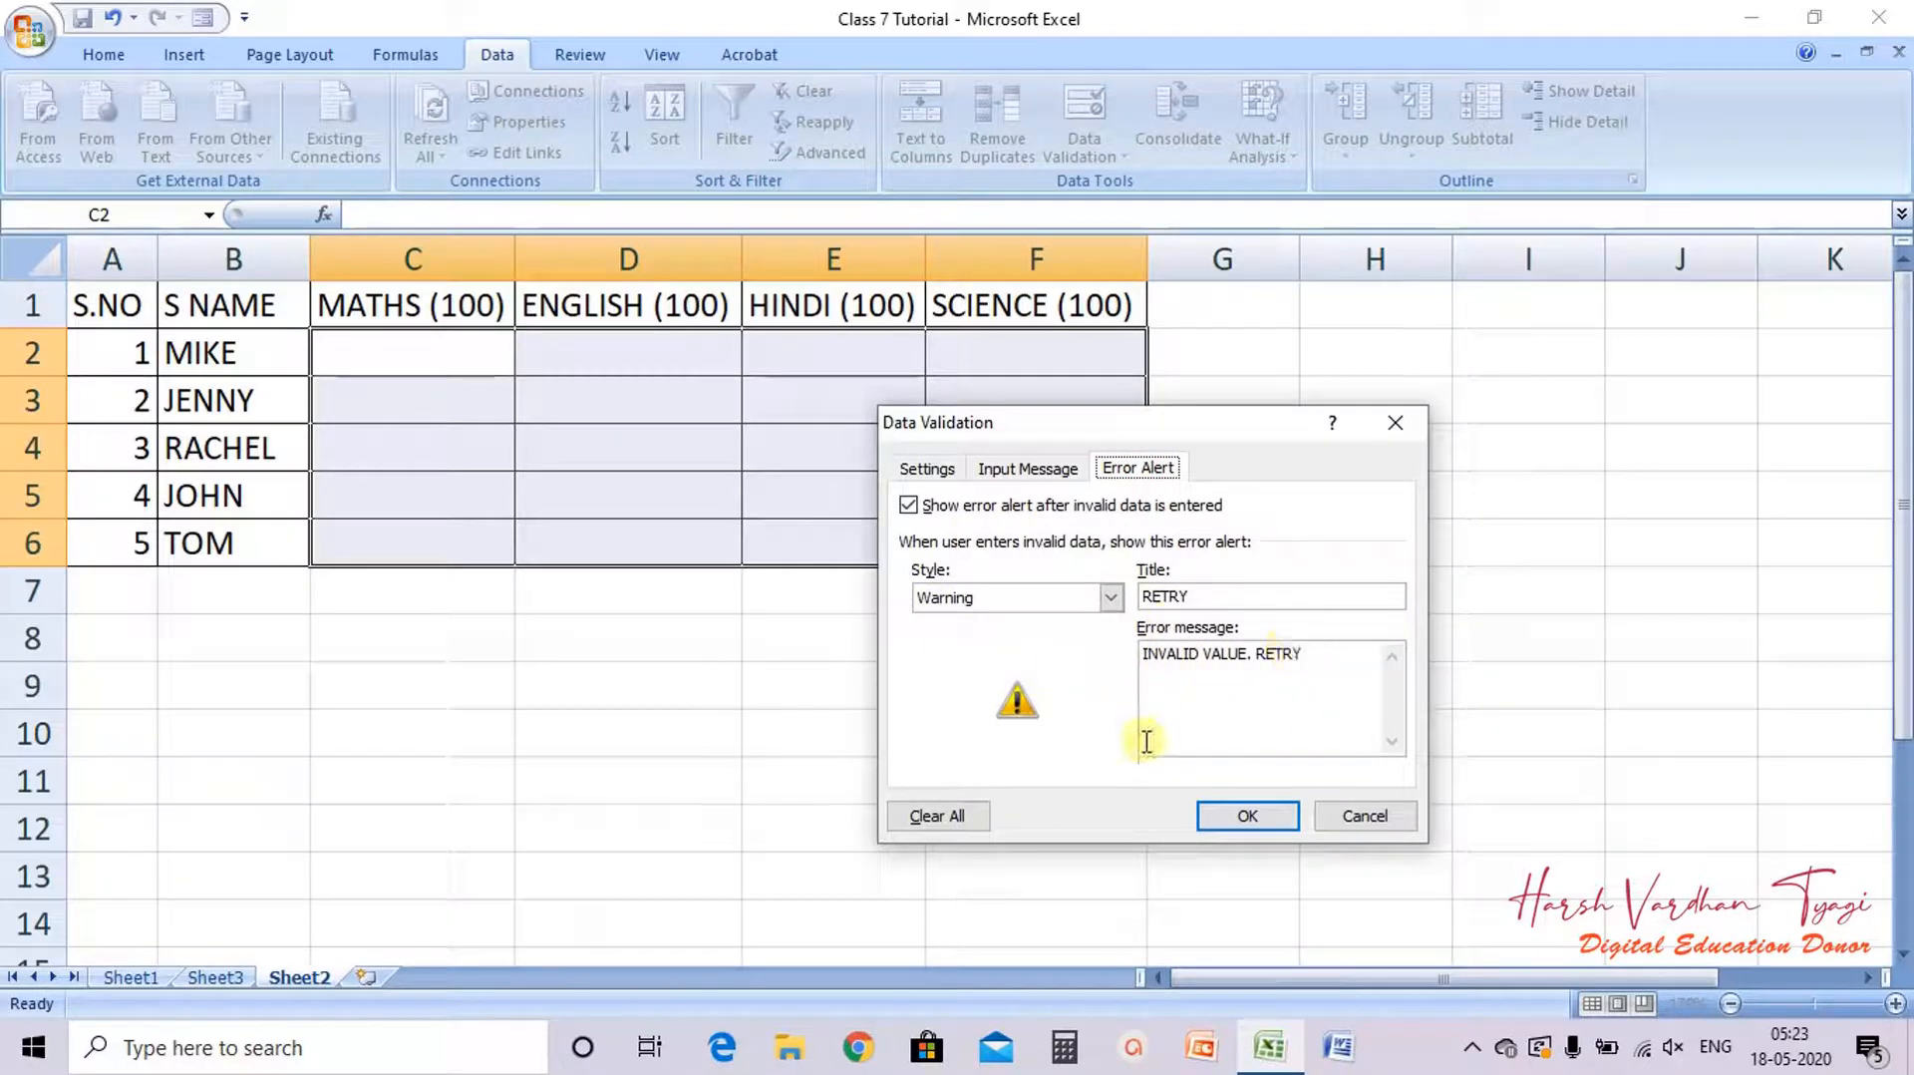
click(1236, 819)
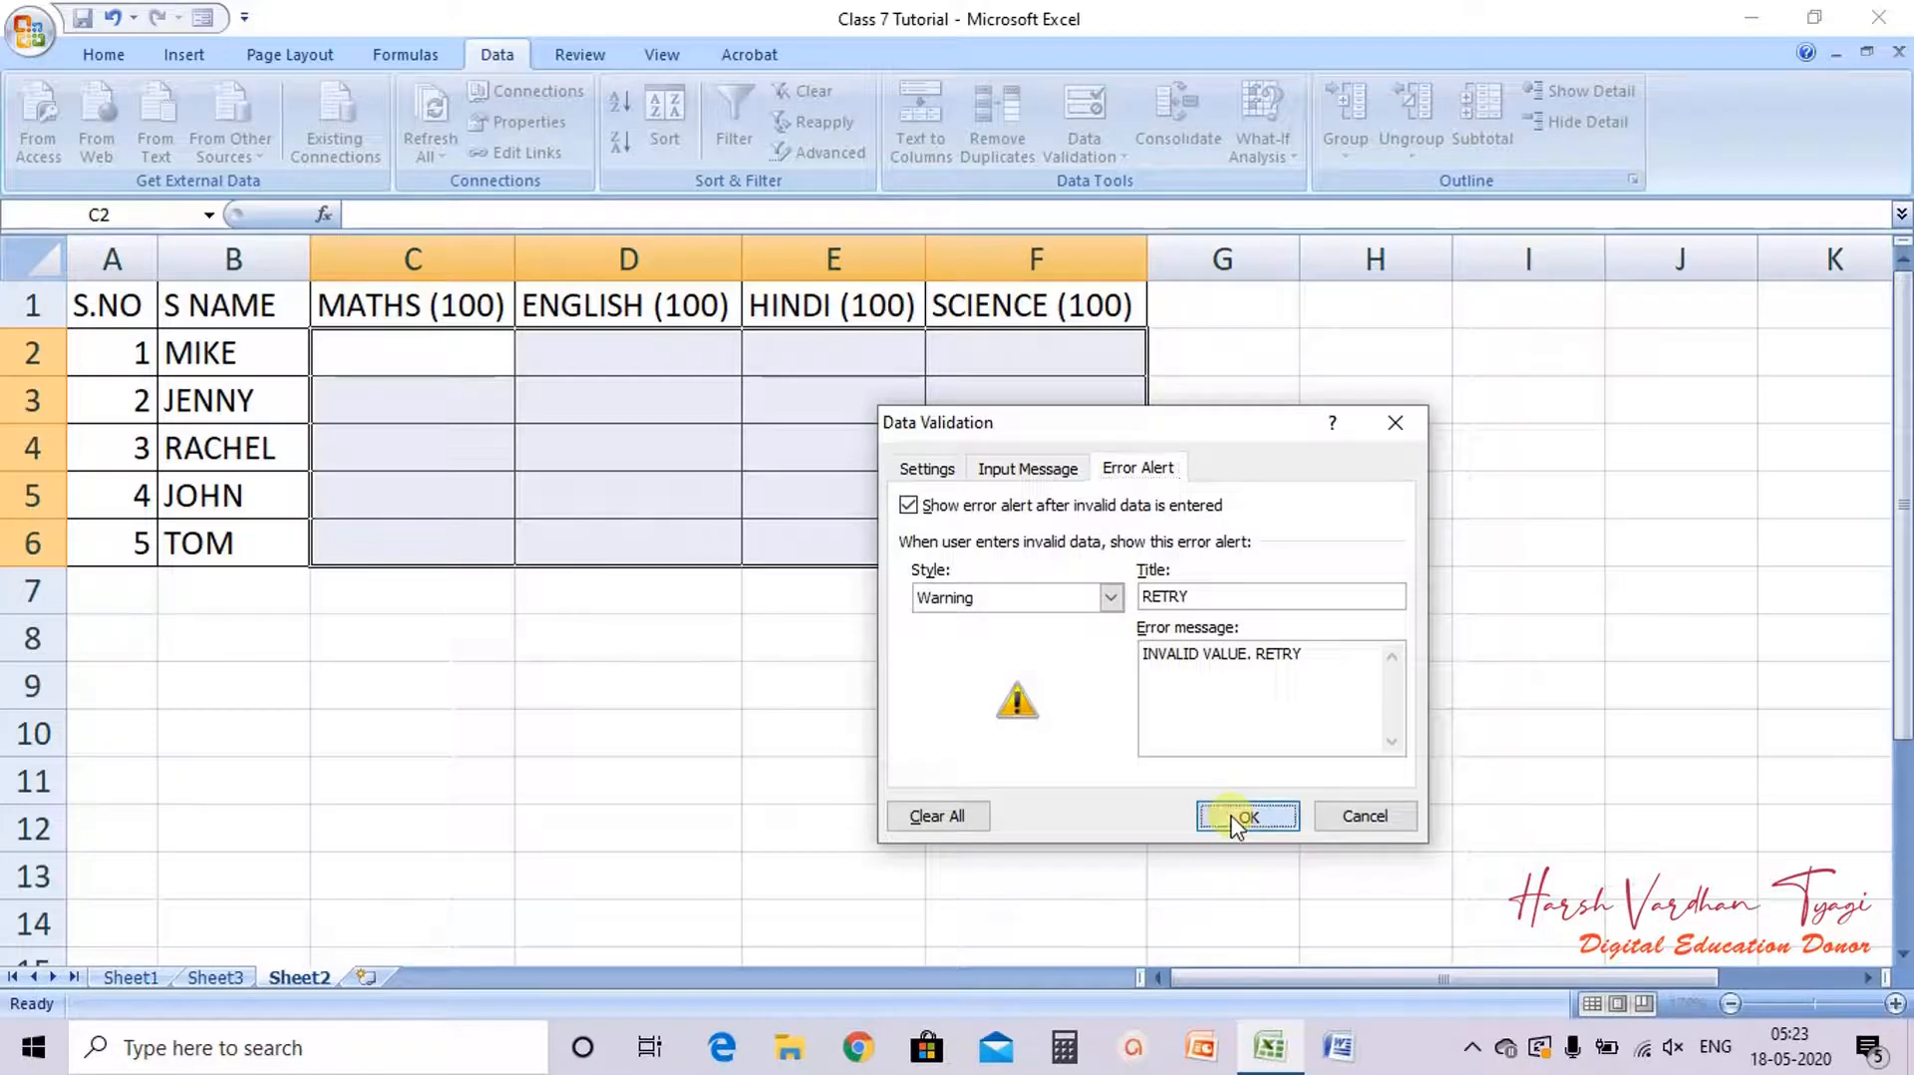
Step: Select cells in the Maths column to check the input message appears
click(1059, 726)
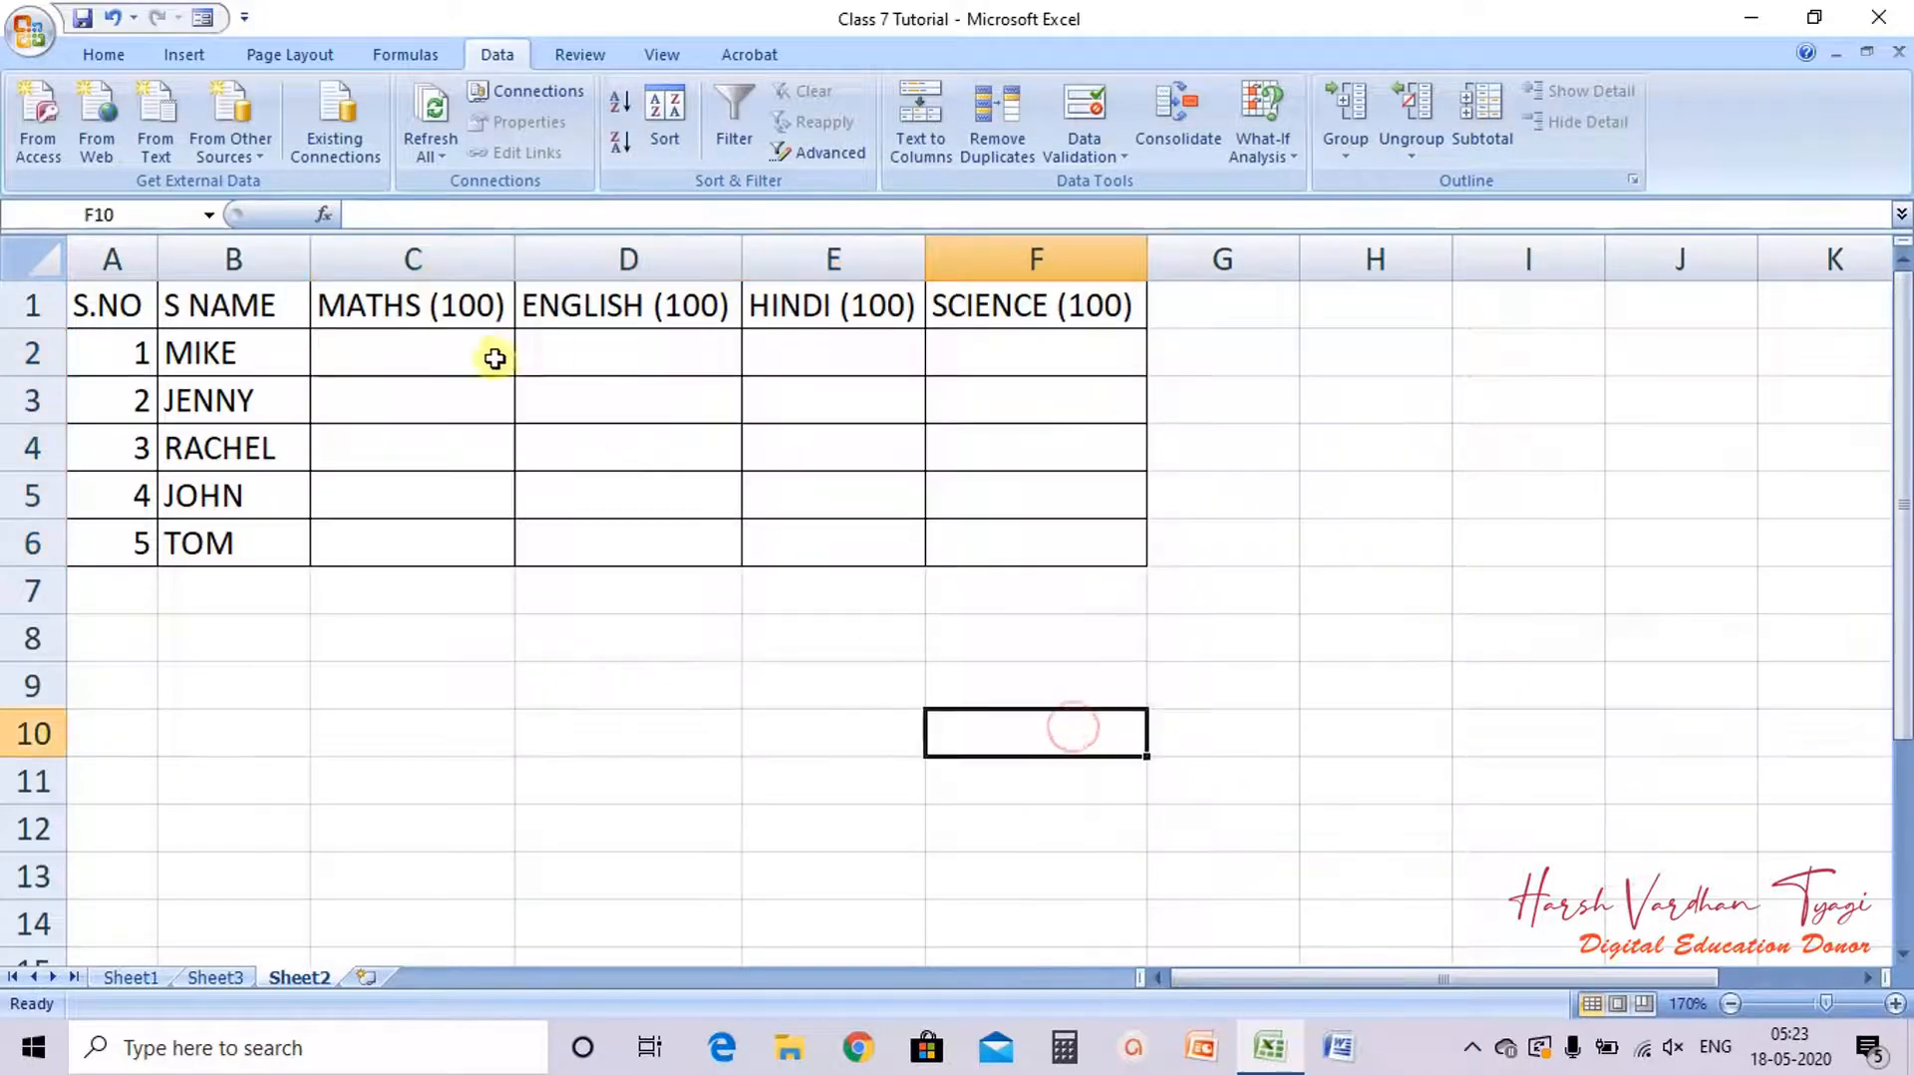
click(453, 369)
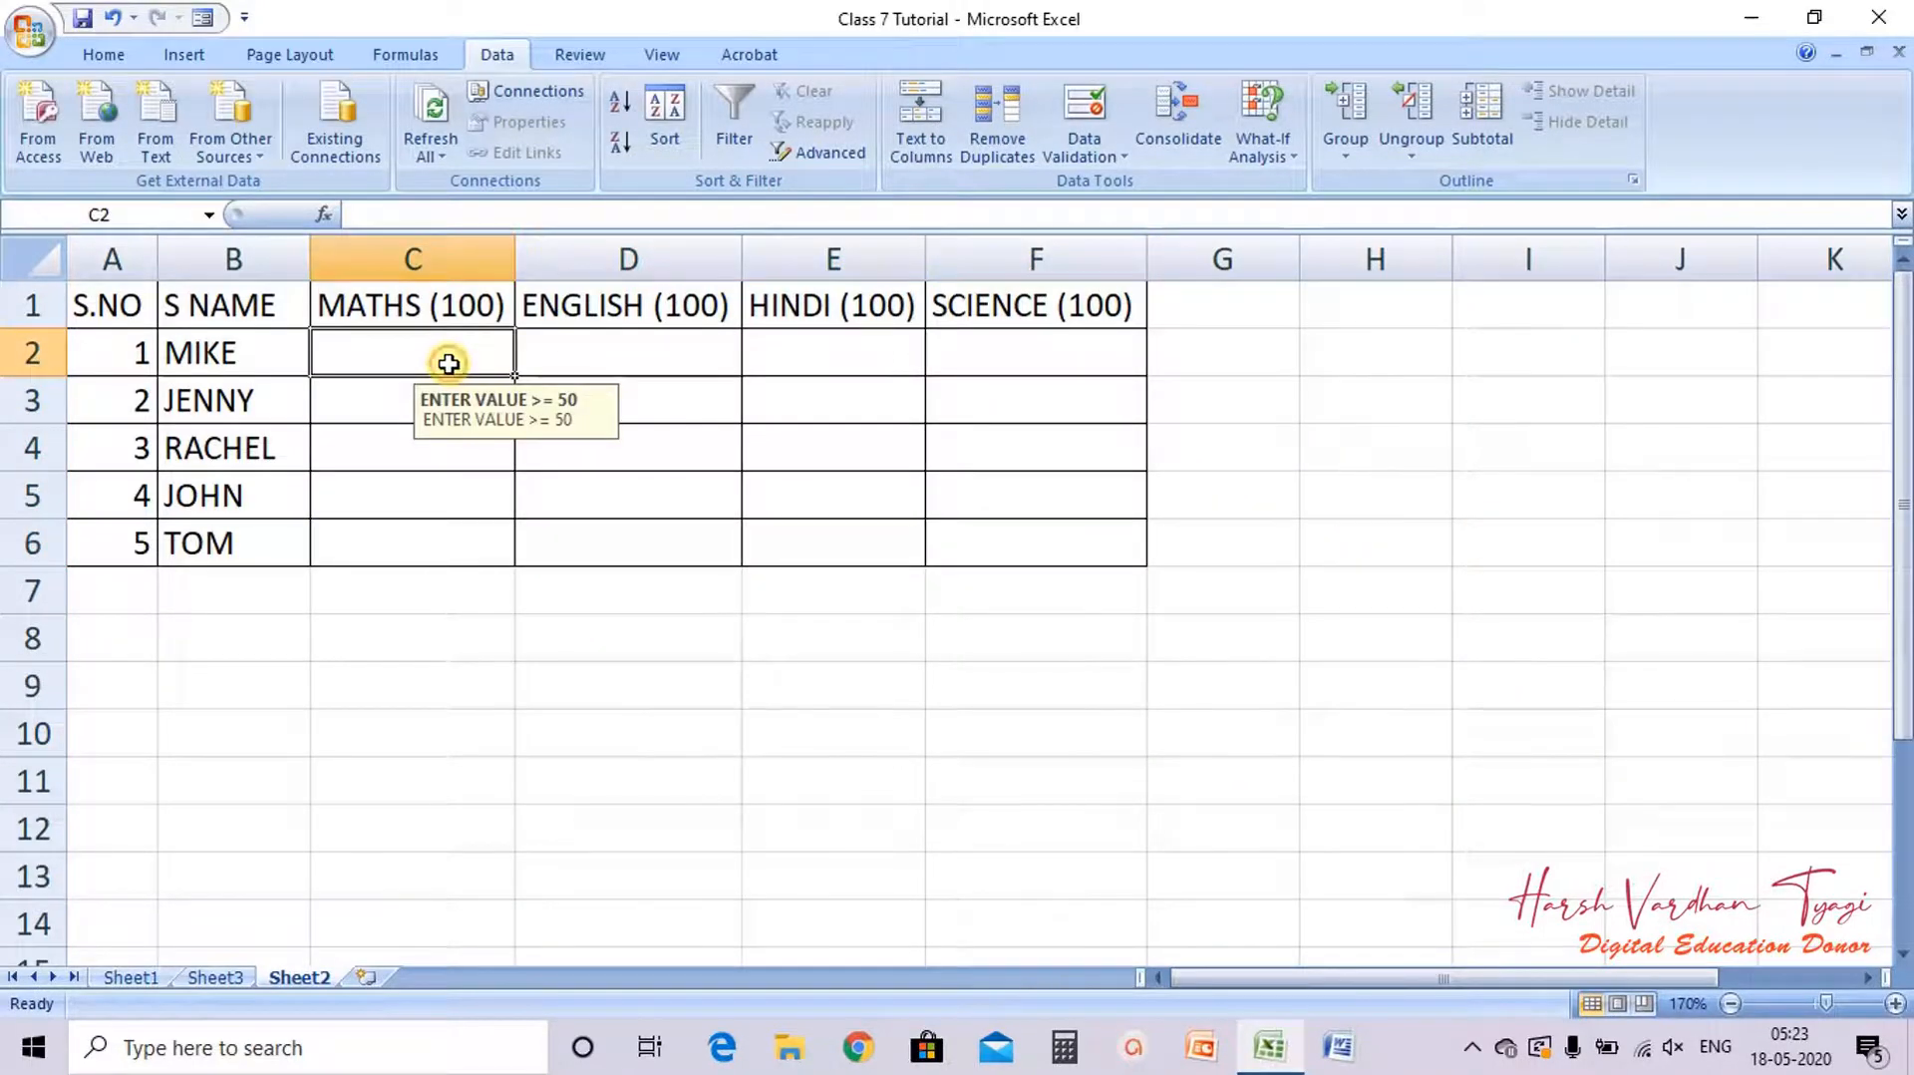
click(374, 415)
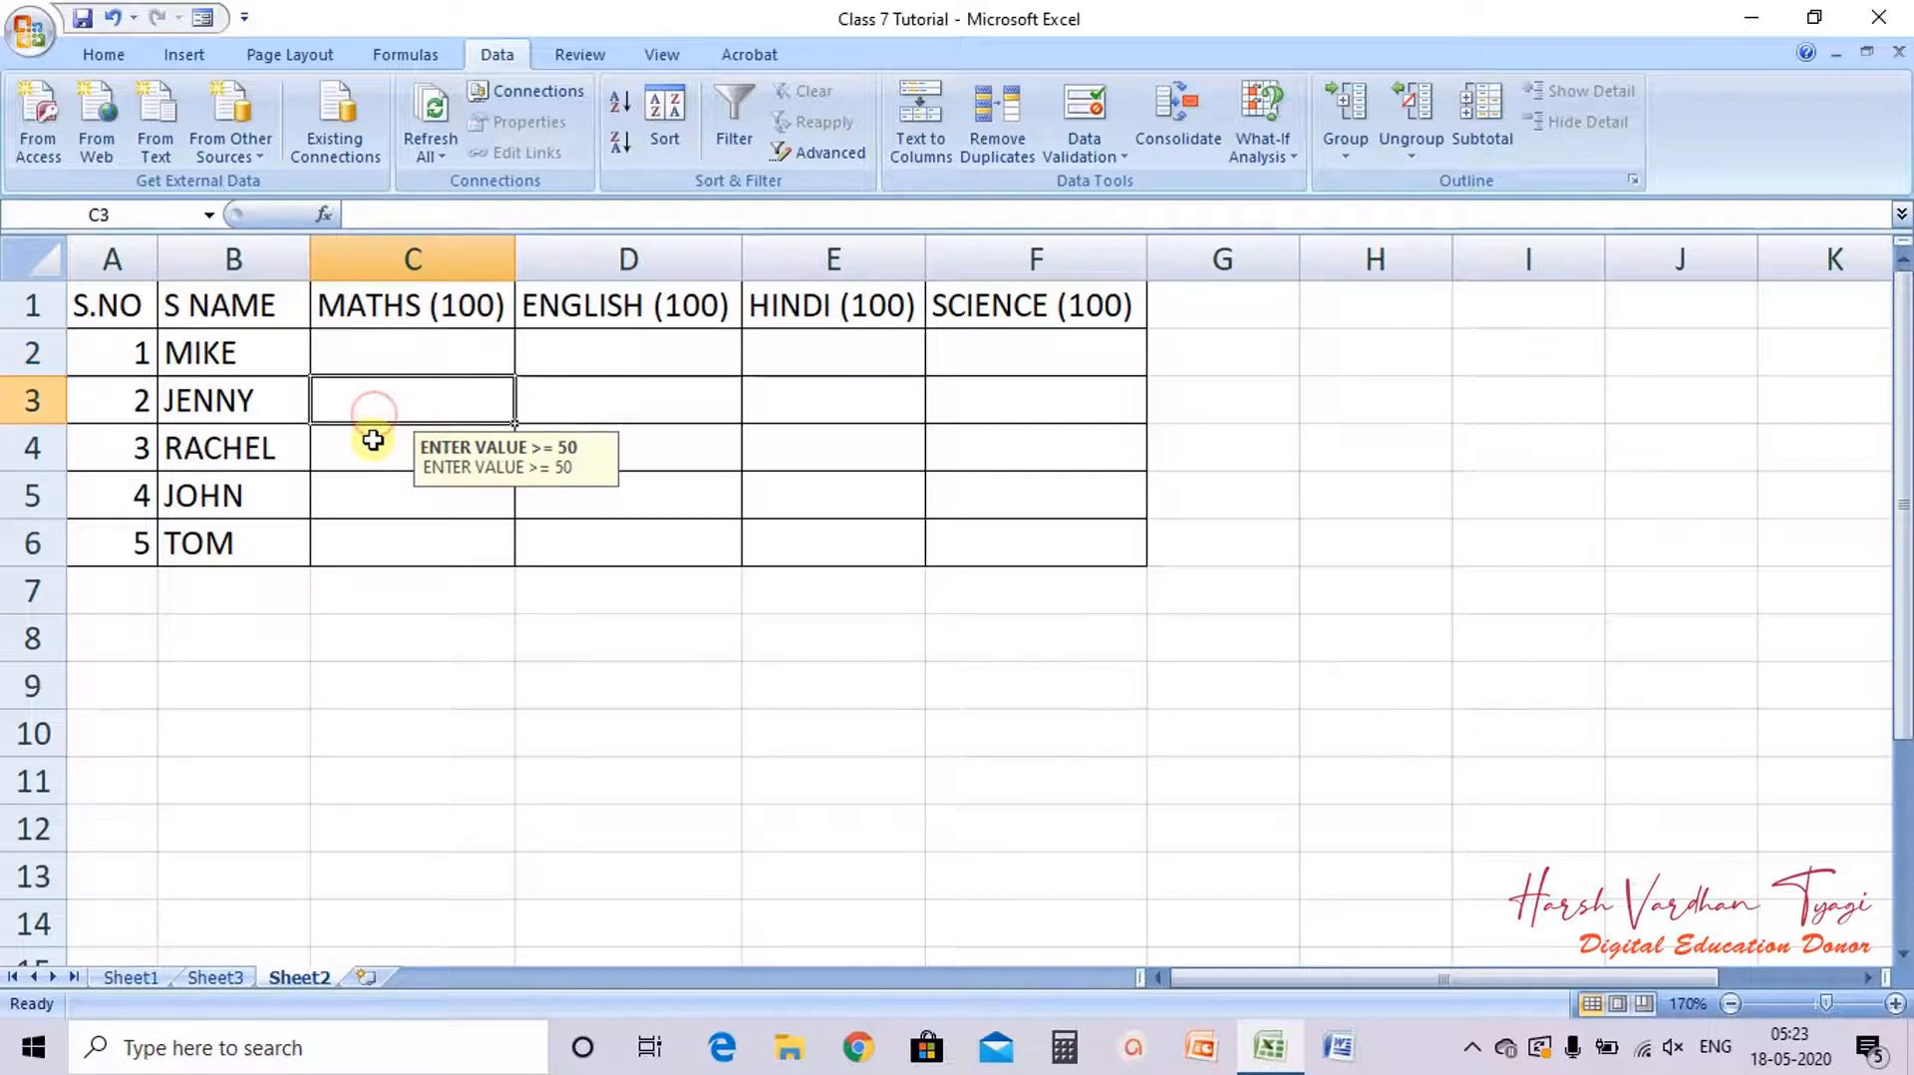
click(373, 439)
click(369, 483)
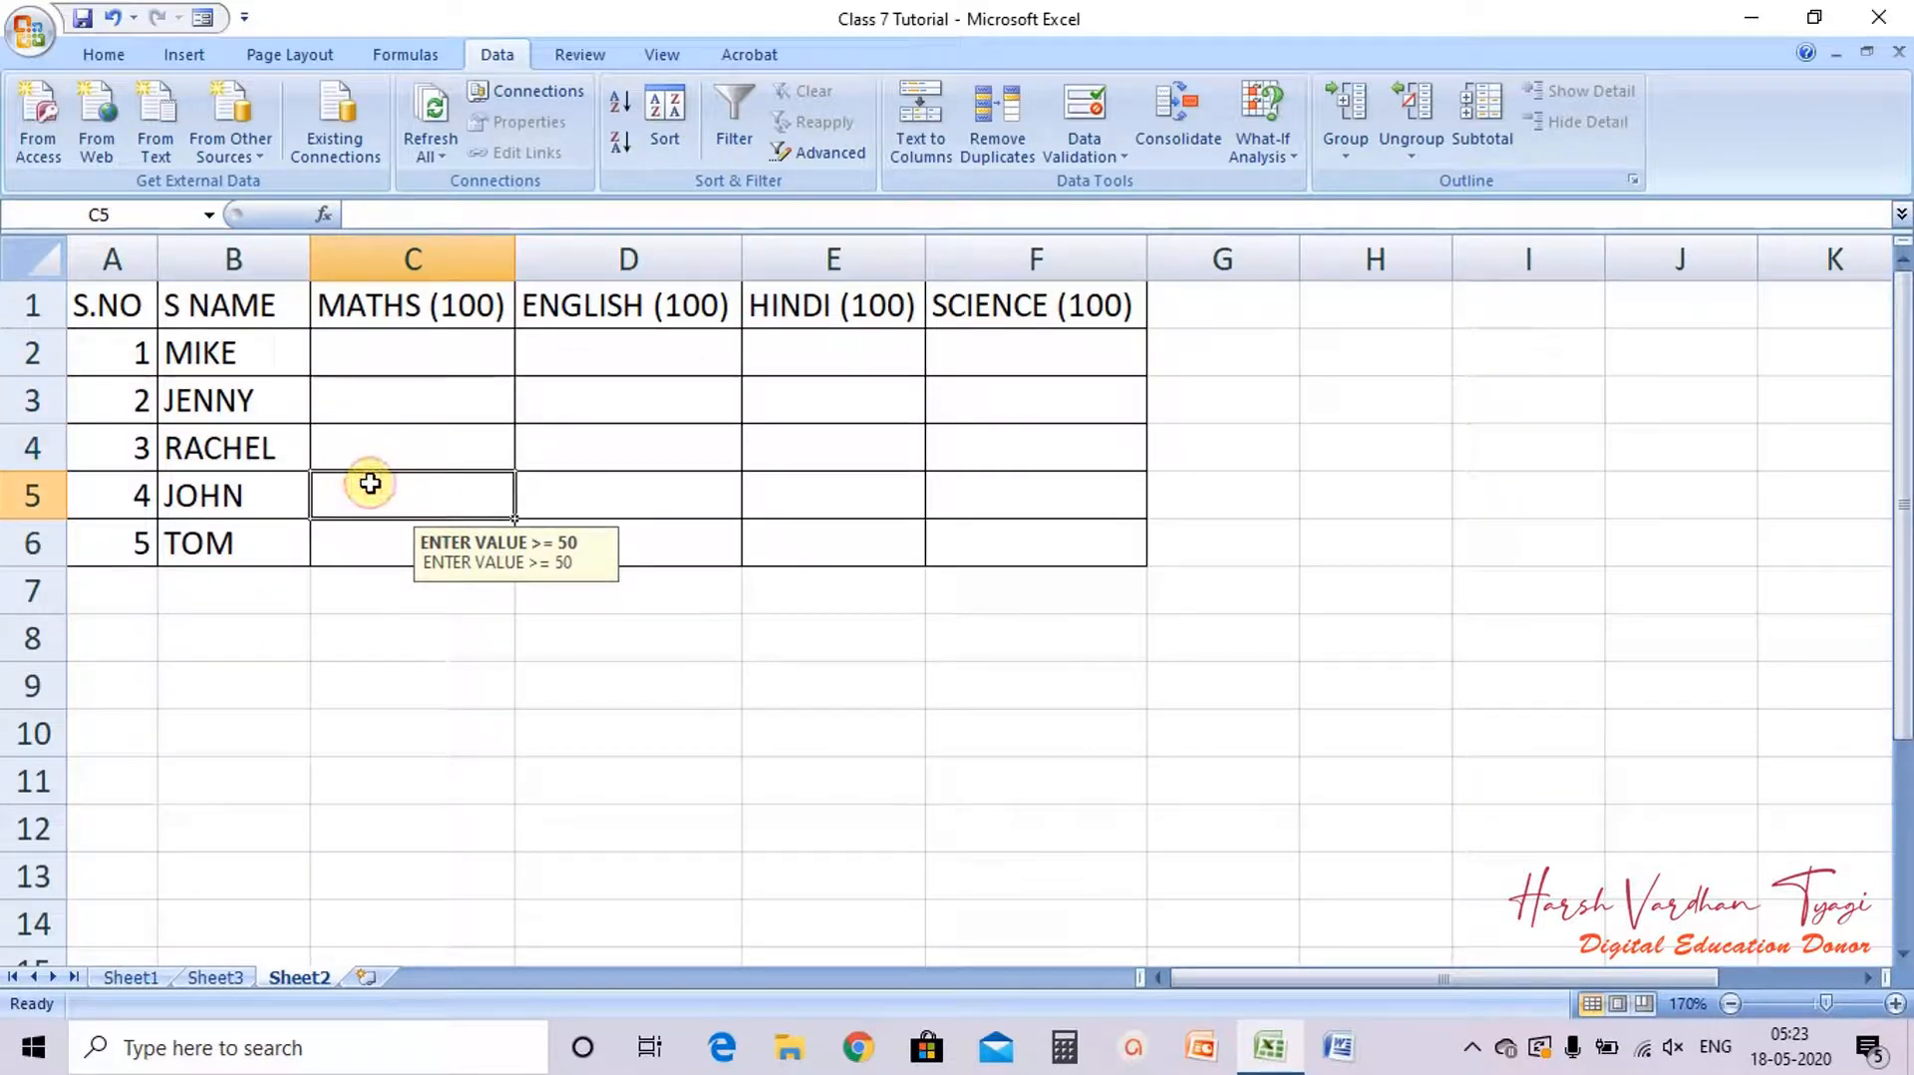
click(411, 355)
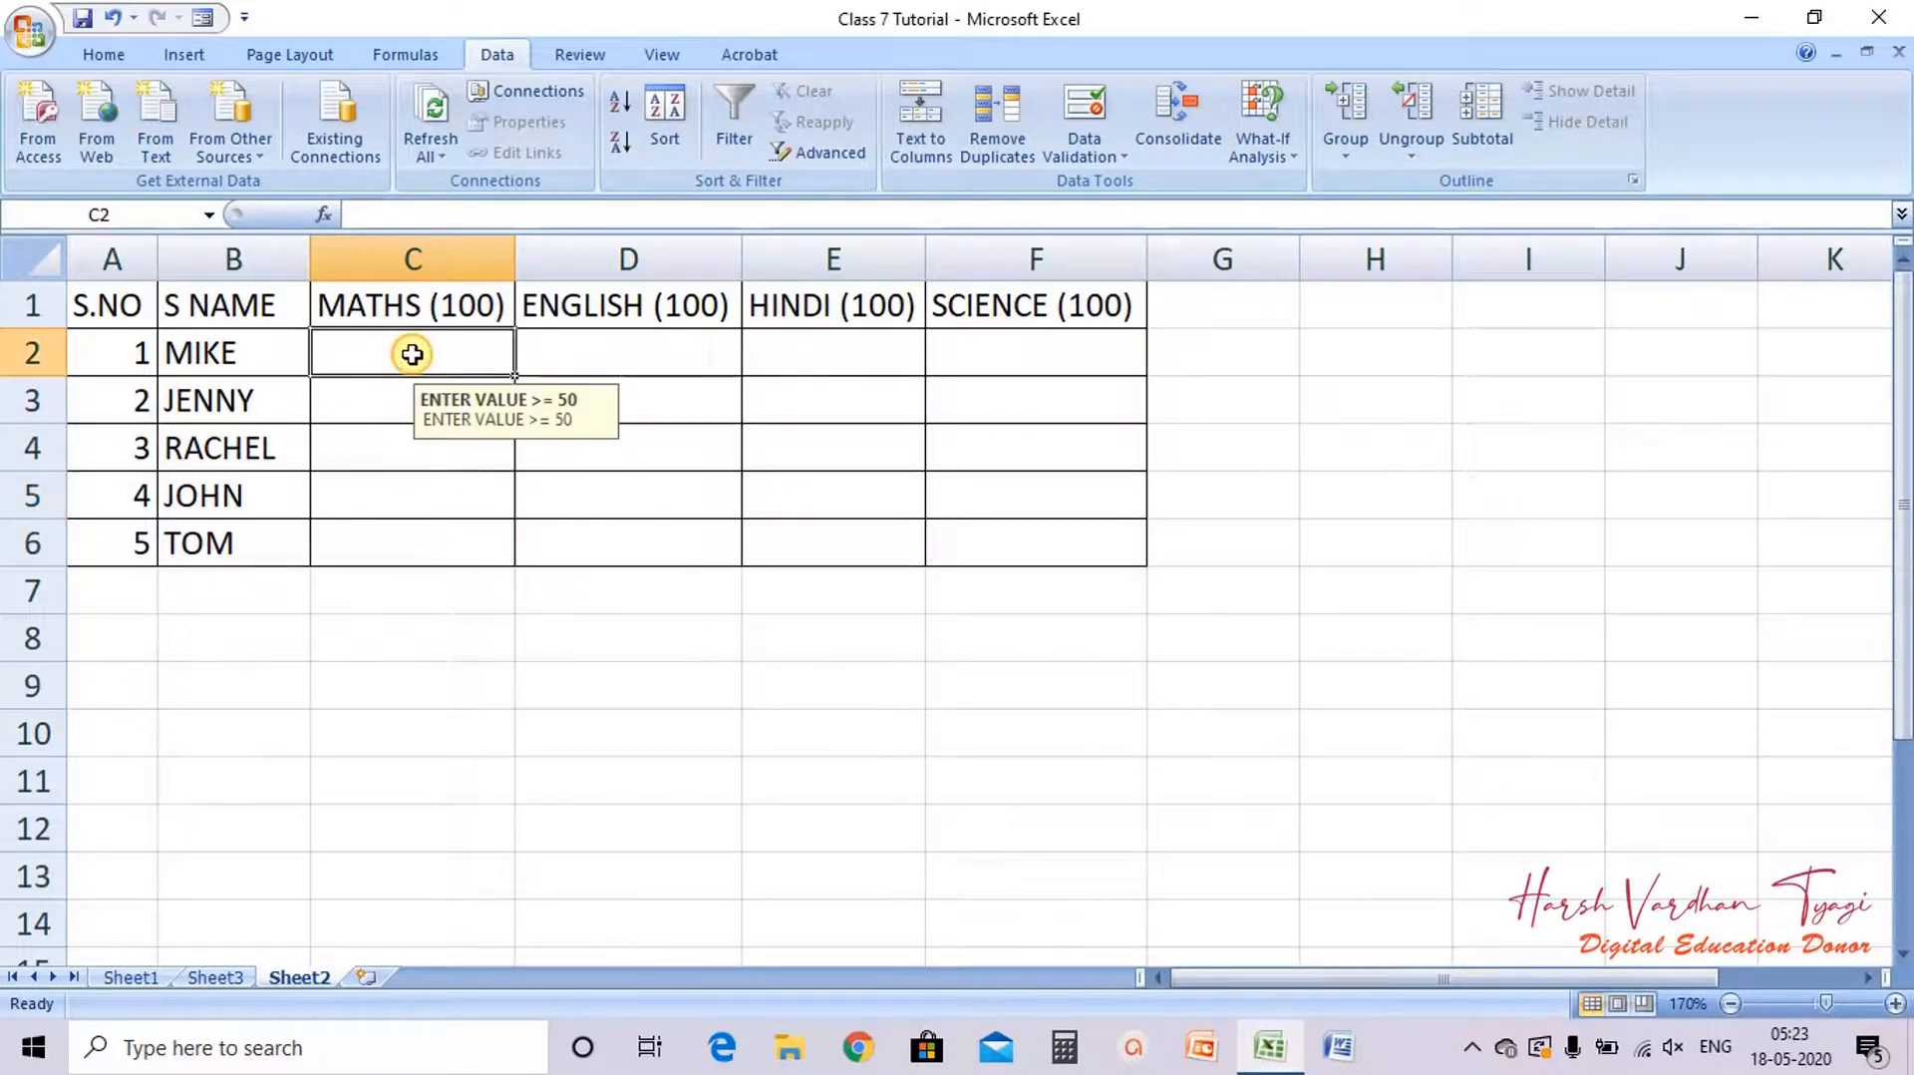
Step: Enter Maths marks 50, 51, 52 and 53 in C2 to C5
text(50)
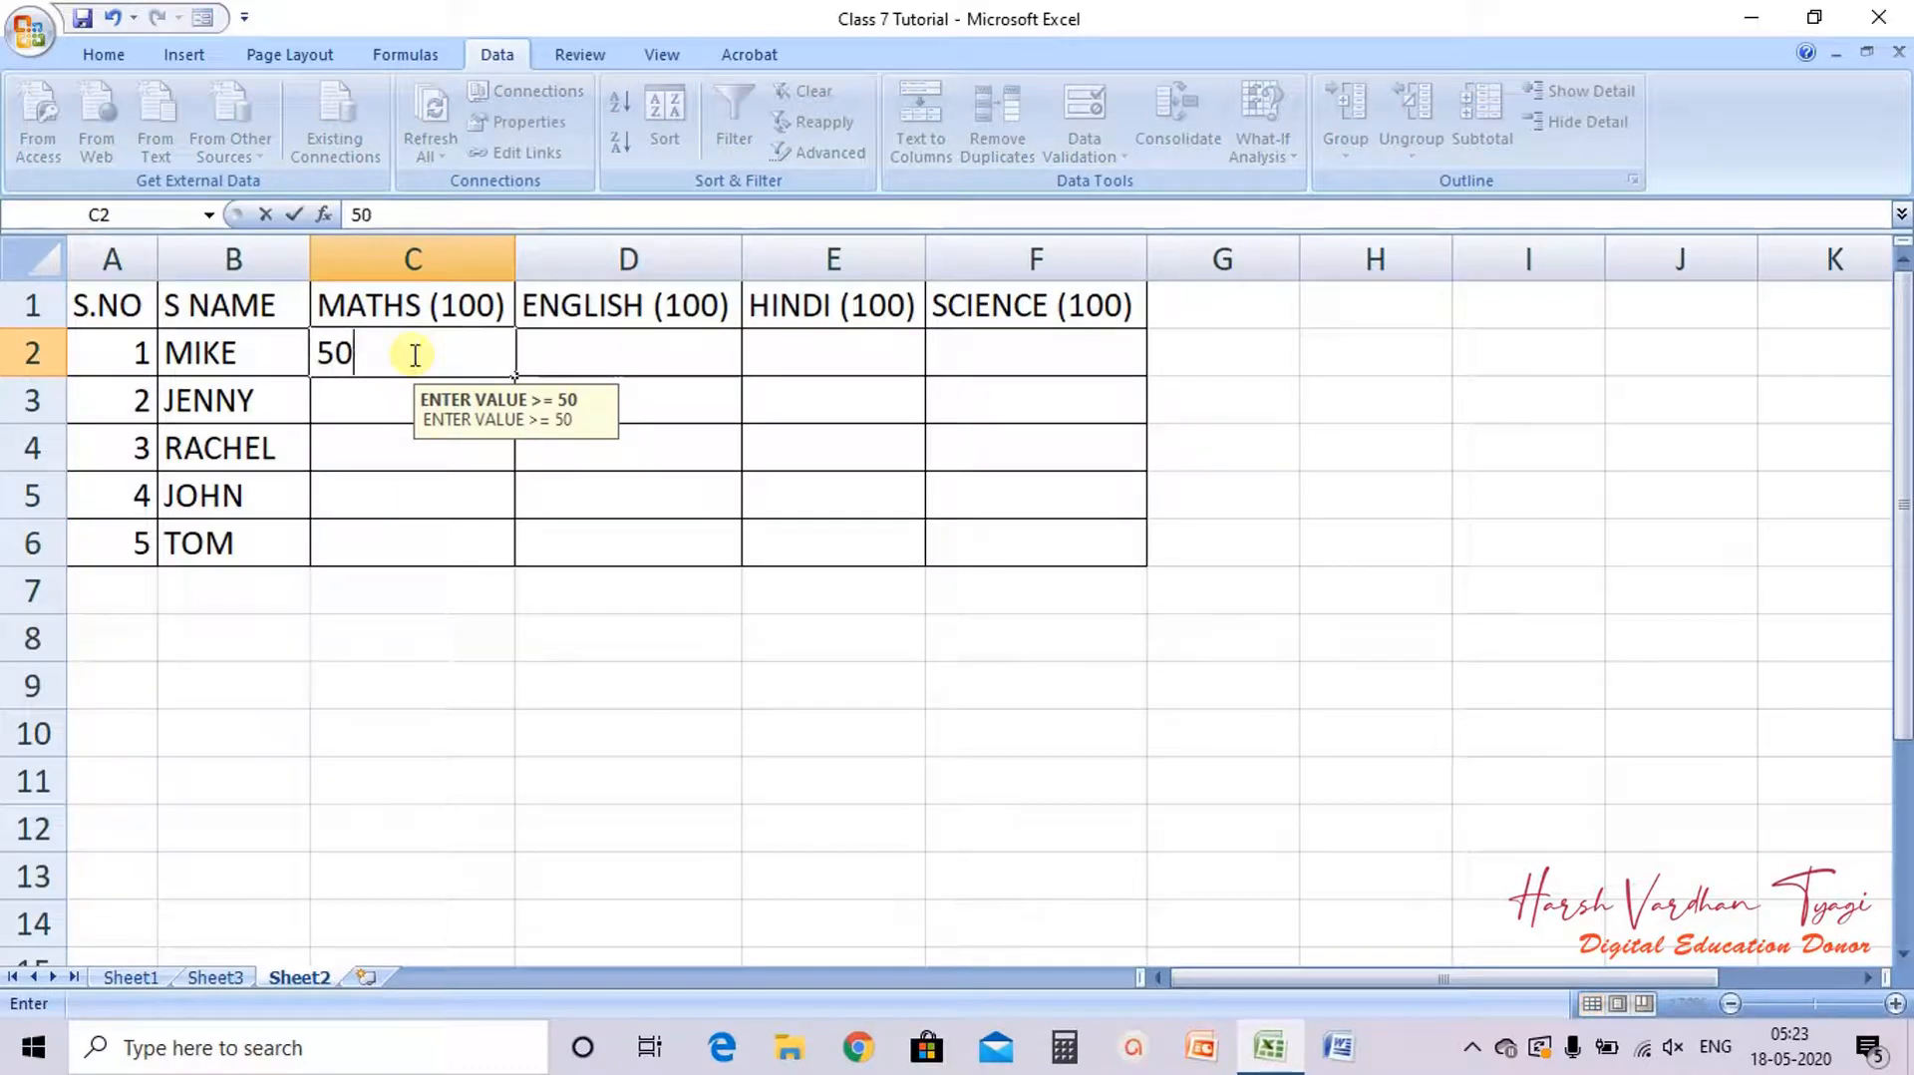
key(Return)
text(51)
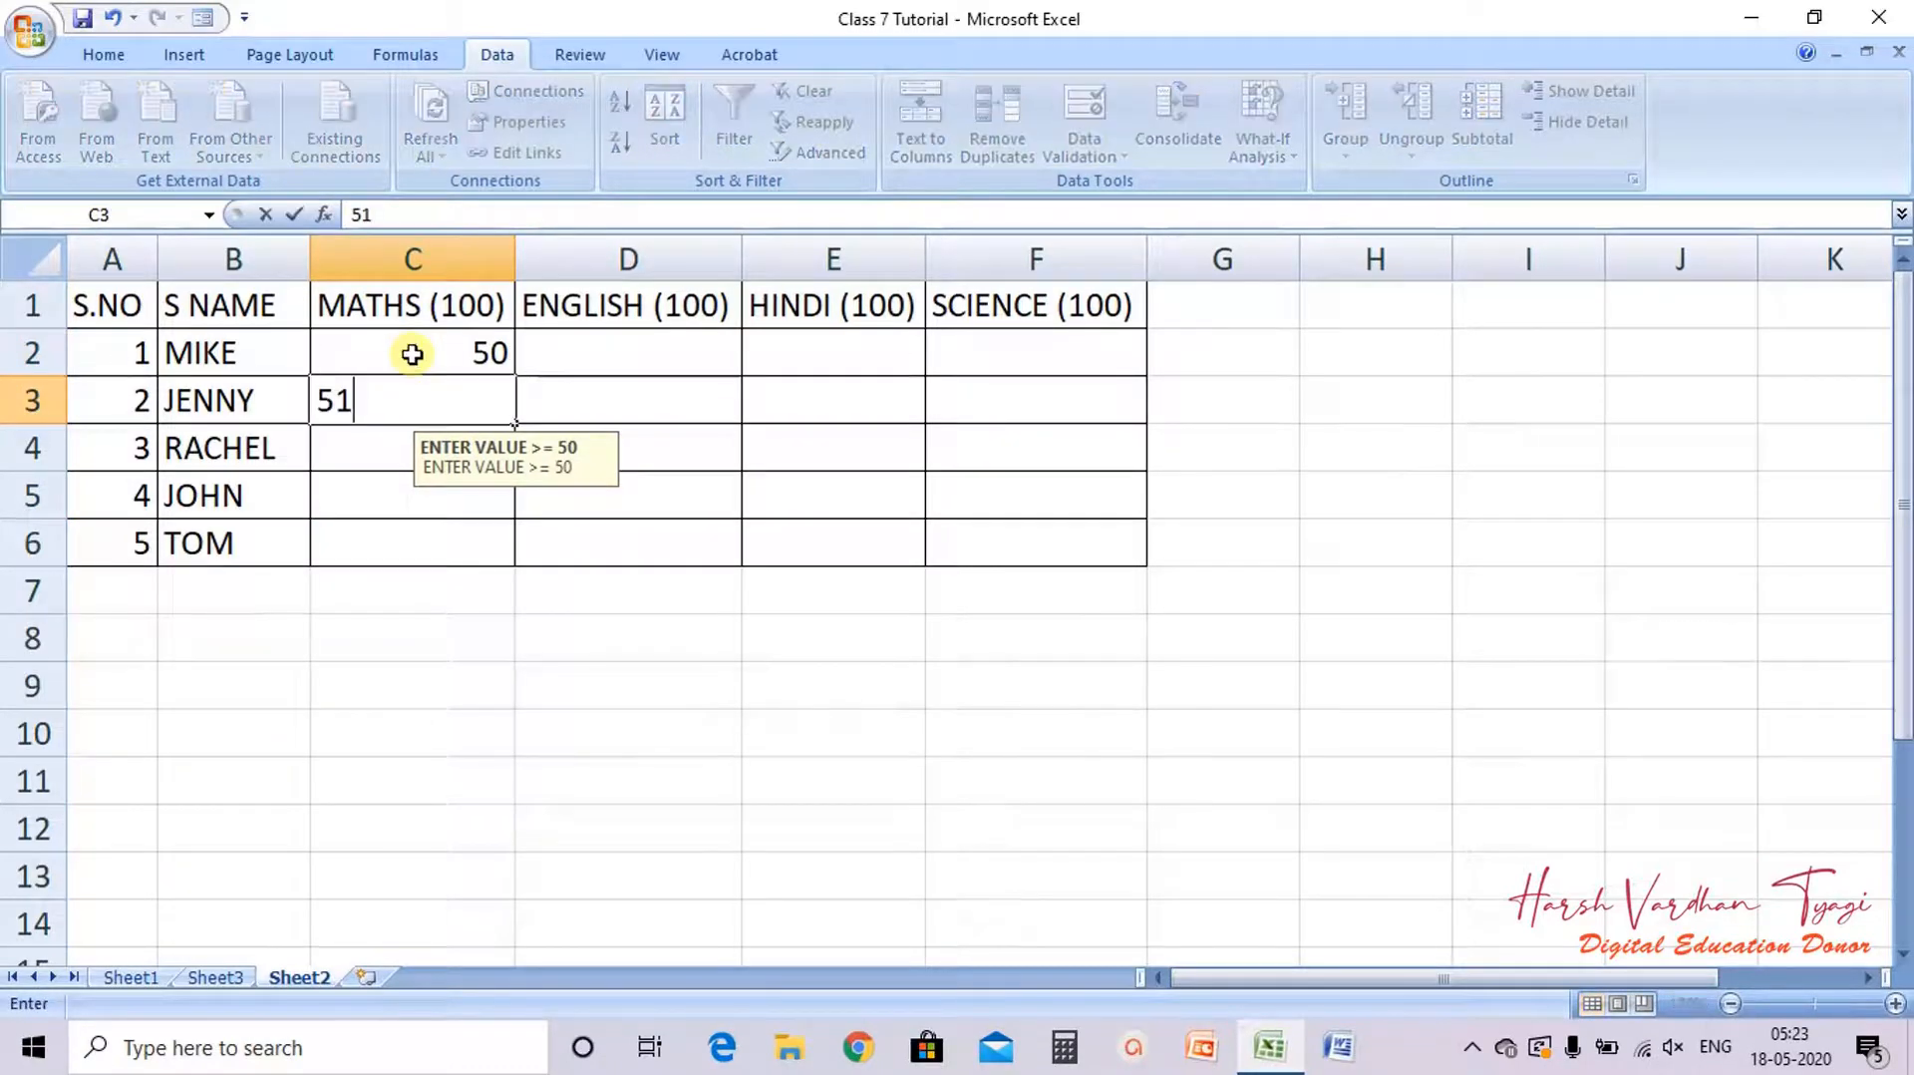
key(Return)
text(52)
key(Return)
text(53)
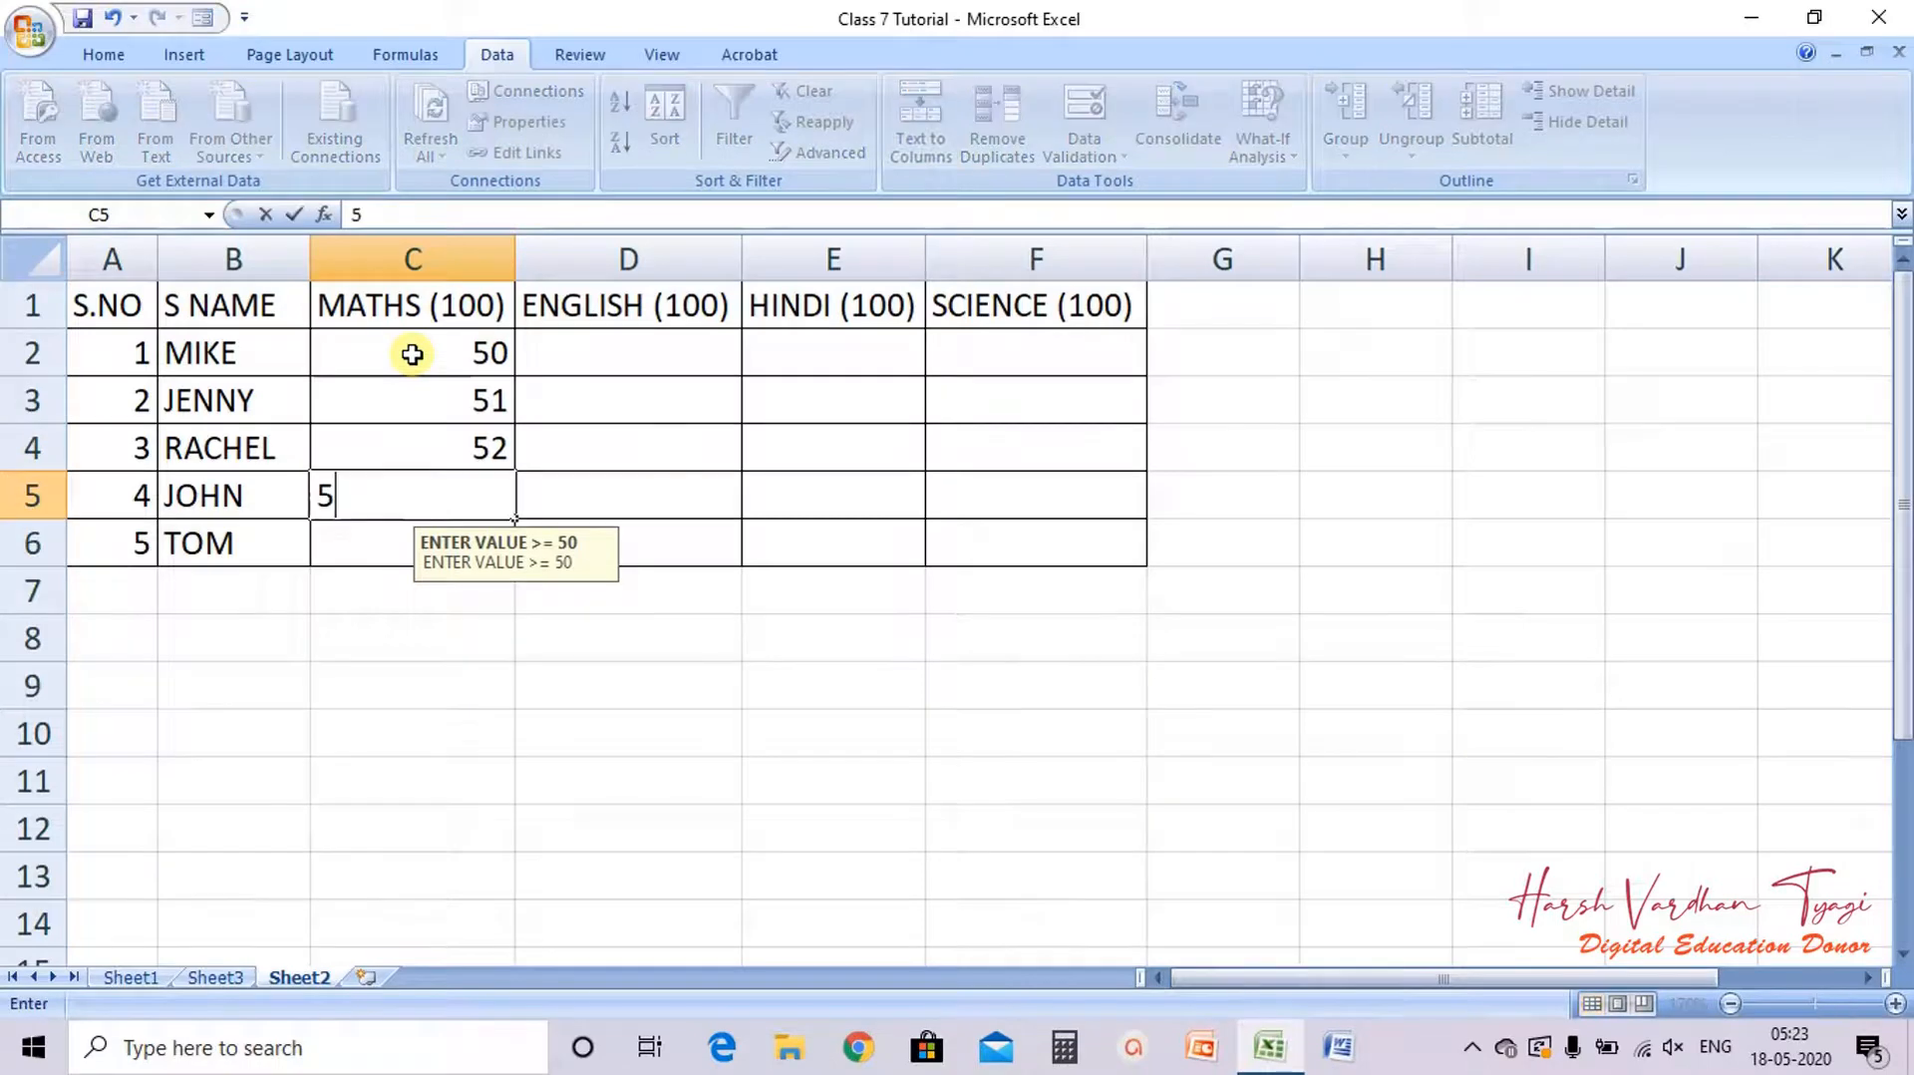
key(Return)
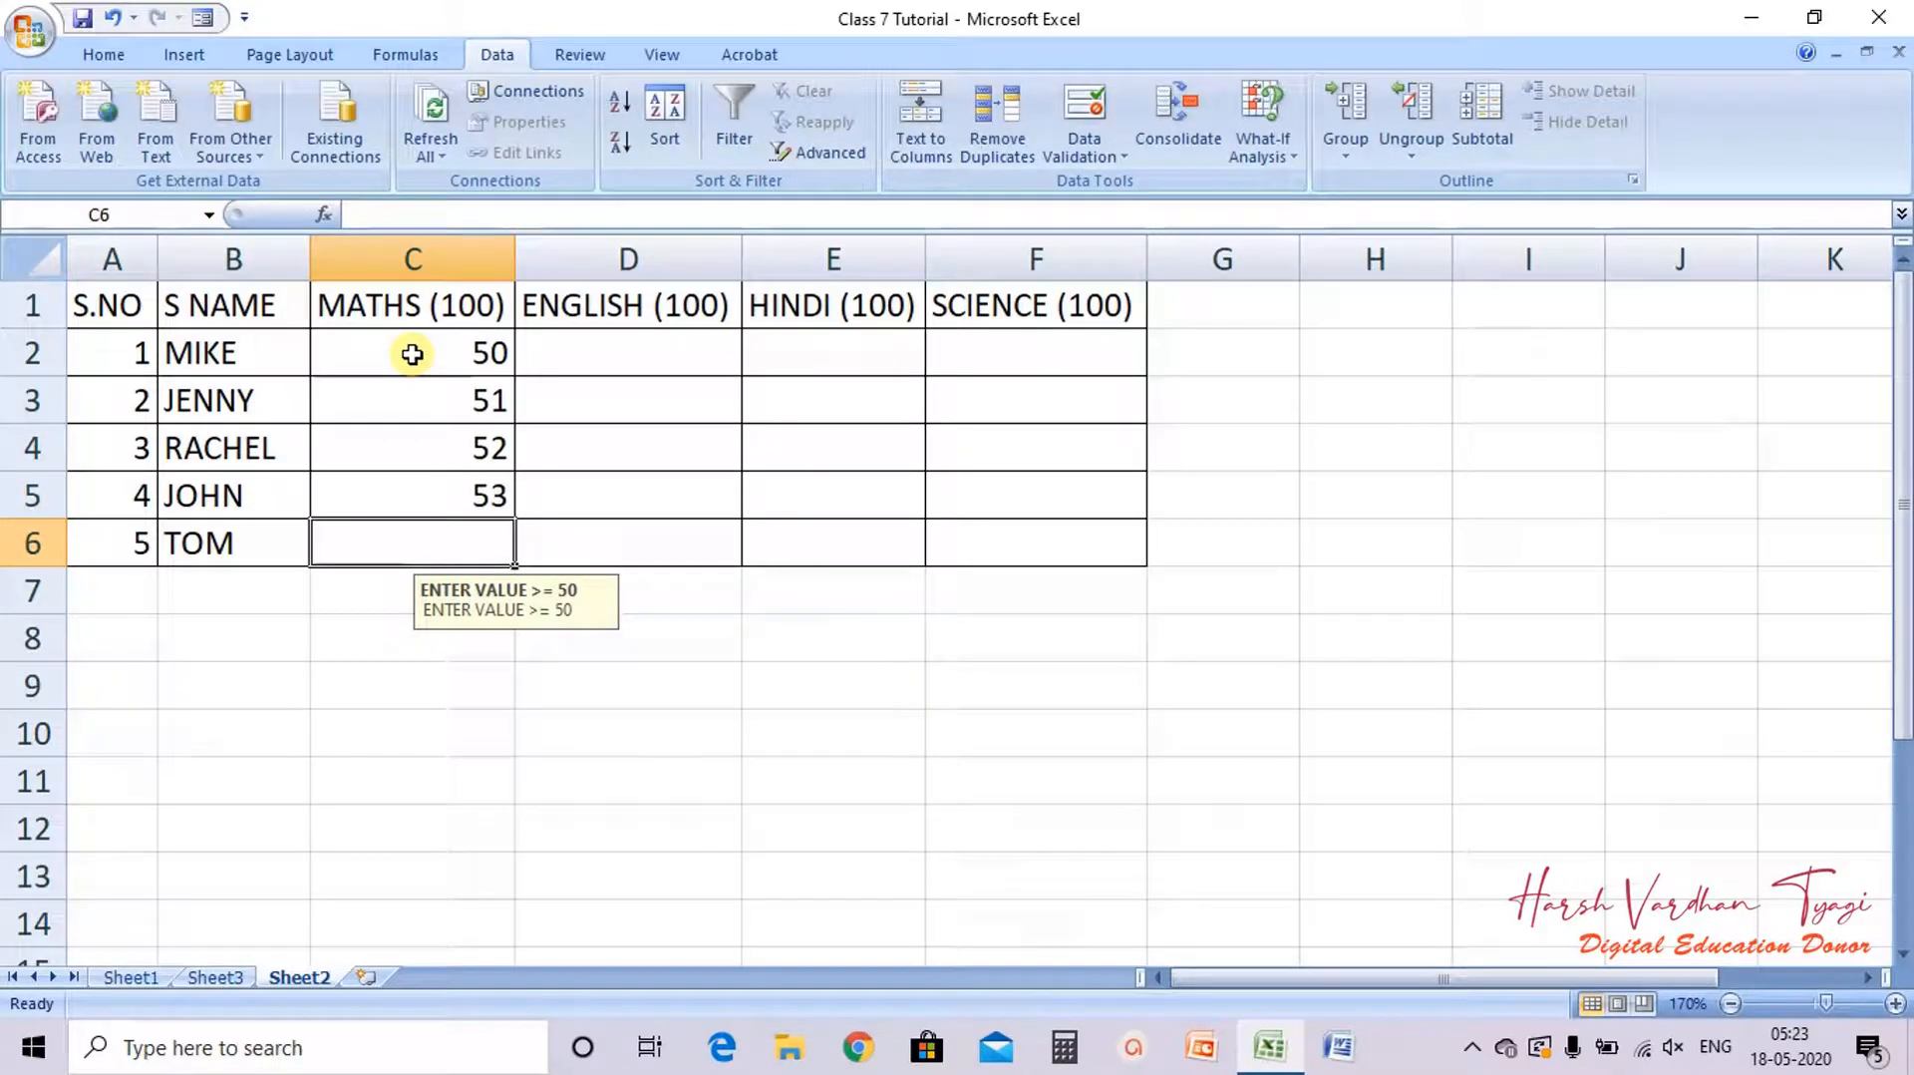
Step: Enter 49 in C6 to test the validation warning
text(50)
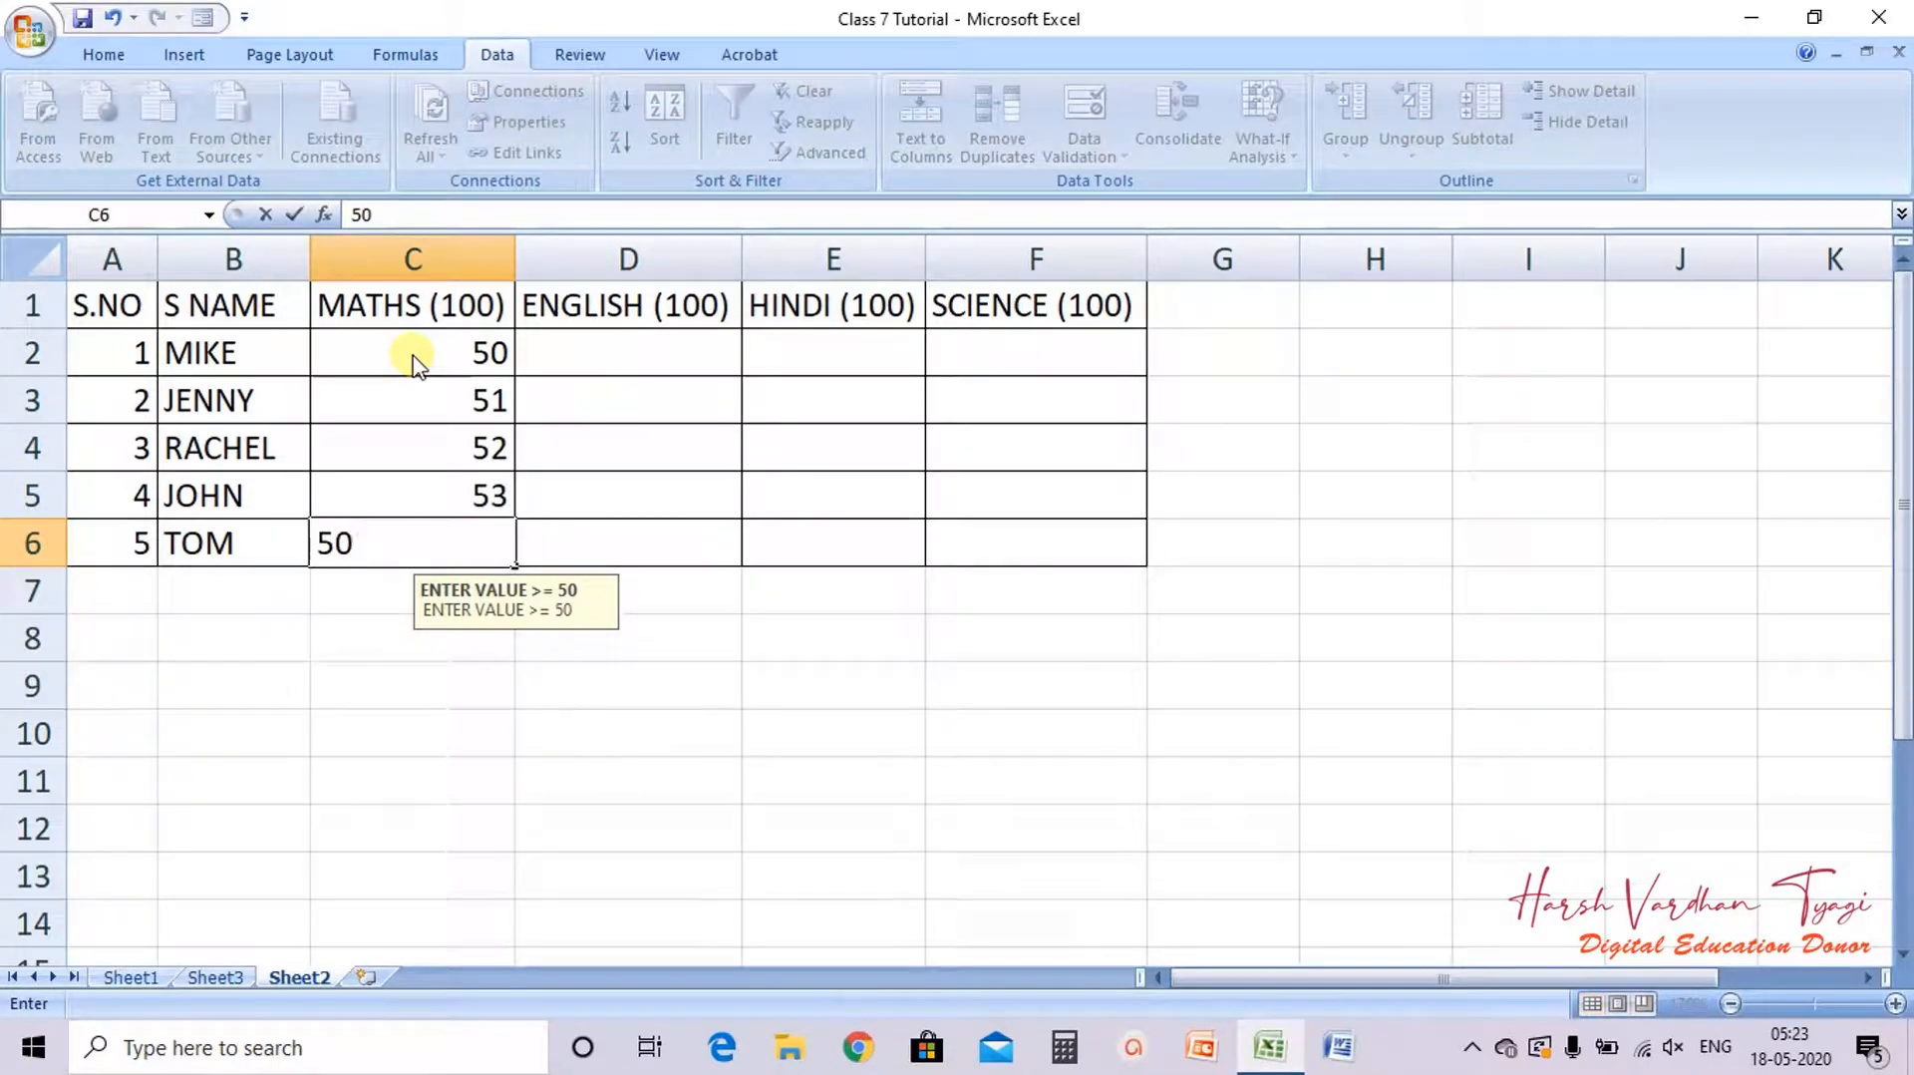
key(BackSpace)
key(BackSpace)
text(49)
key(Return)
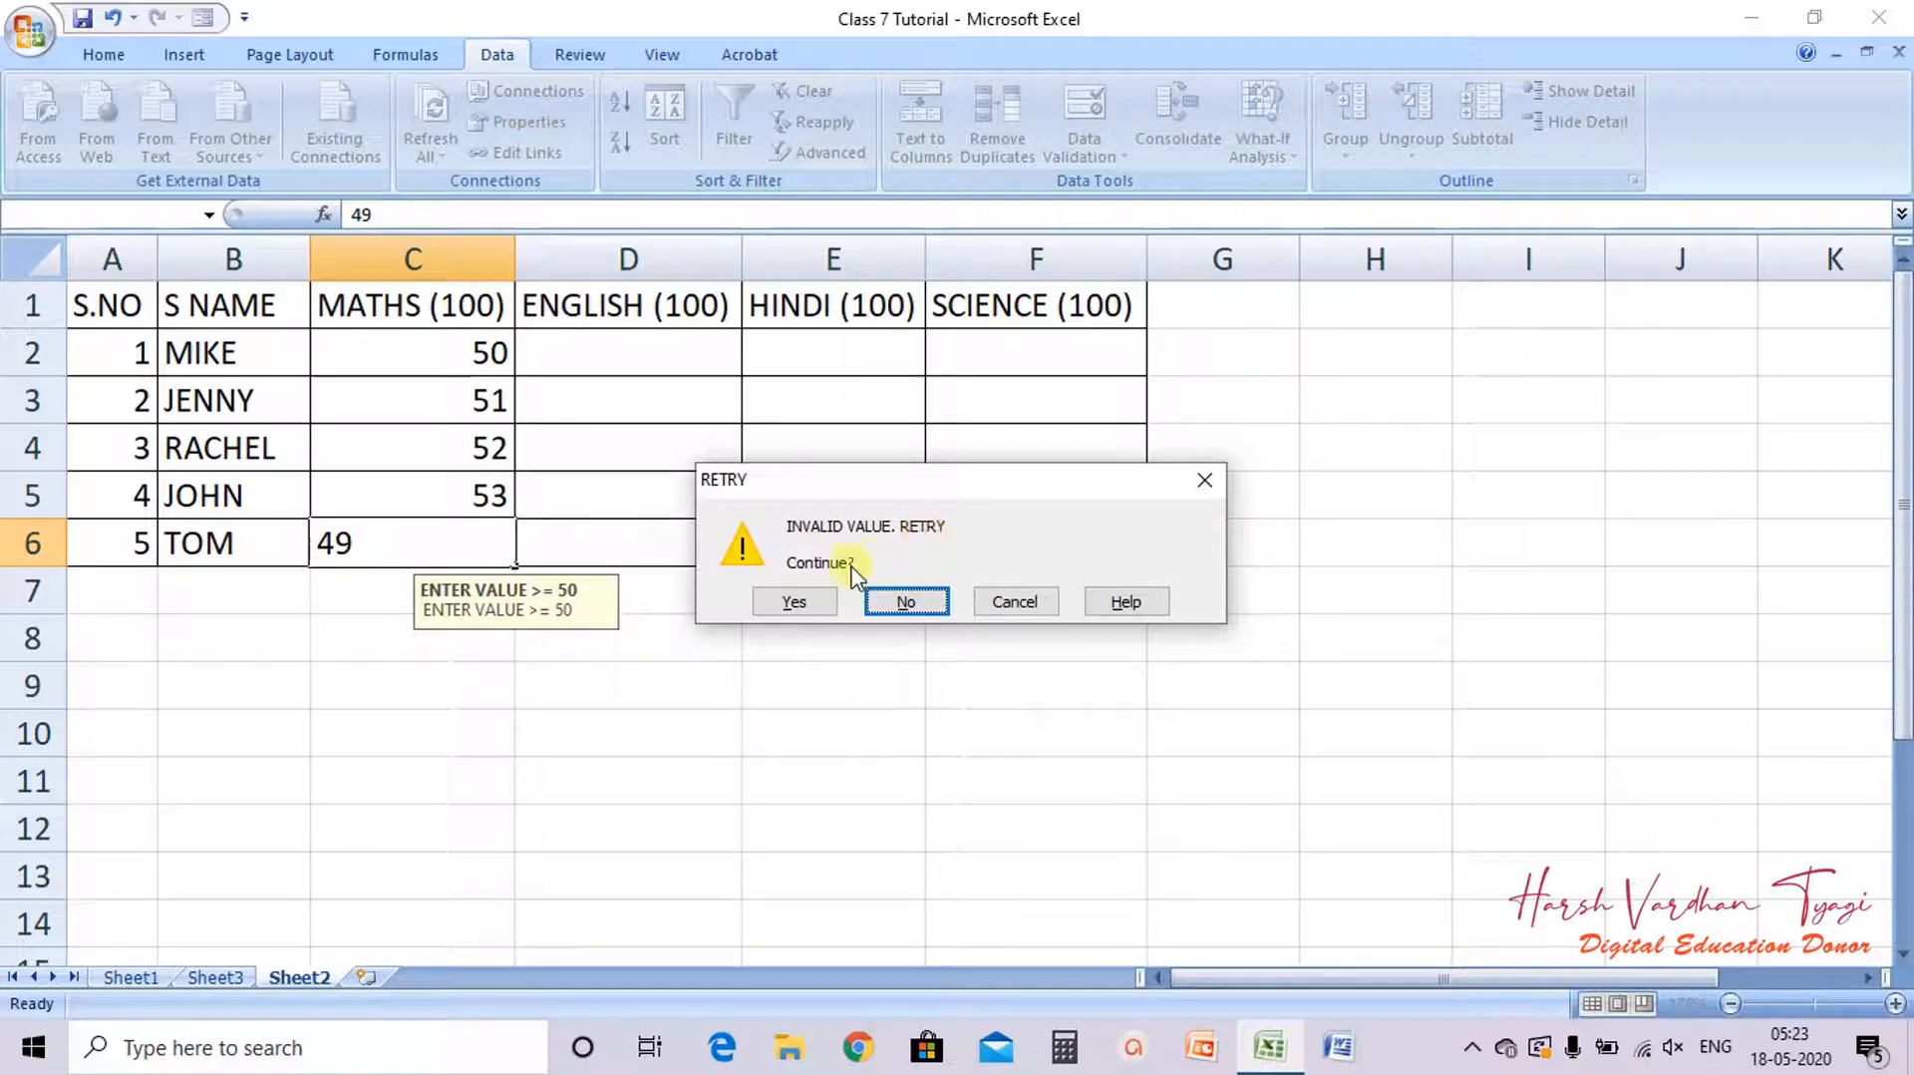
Step: Accept 49 in C6 despite the warning, then re-enter 49 in C6 to trigger the validation warning again
click(814, 605)
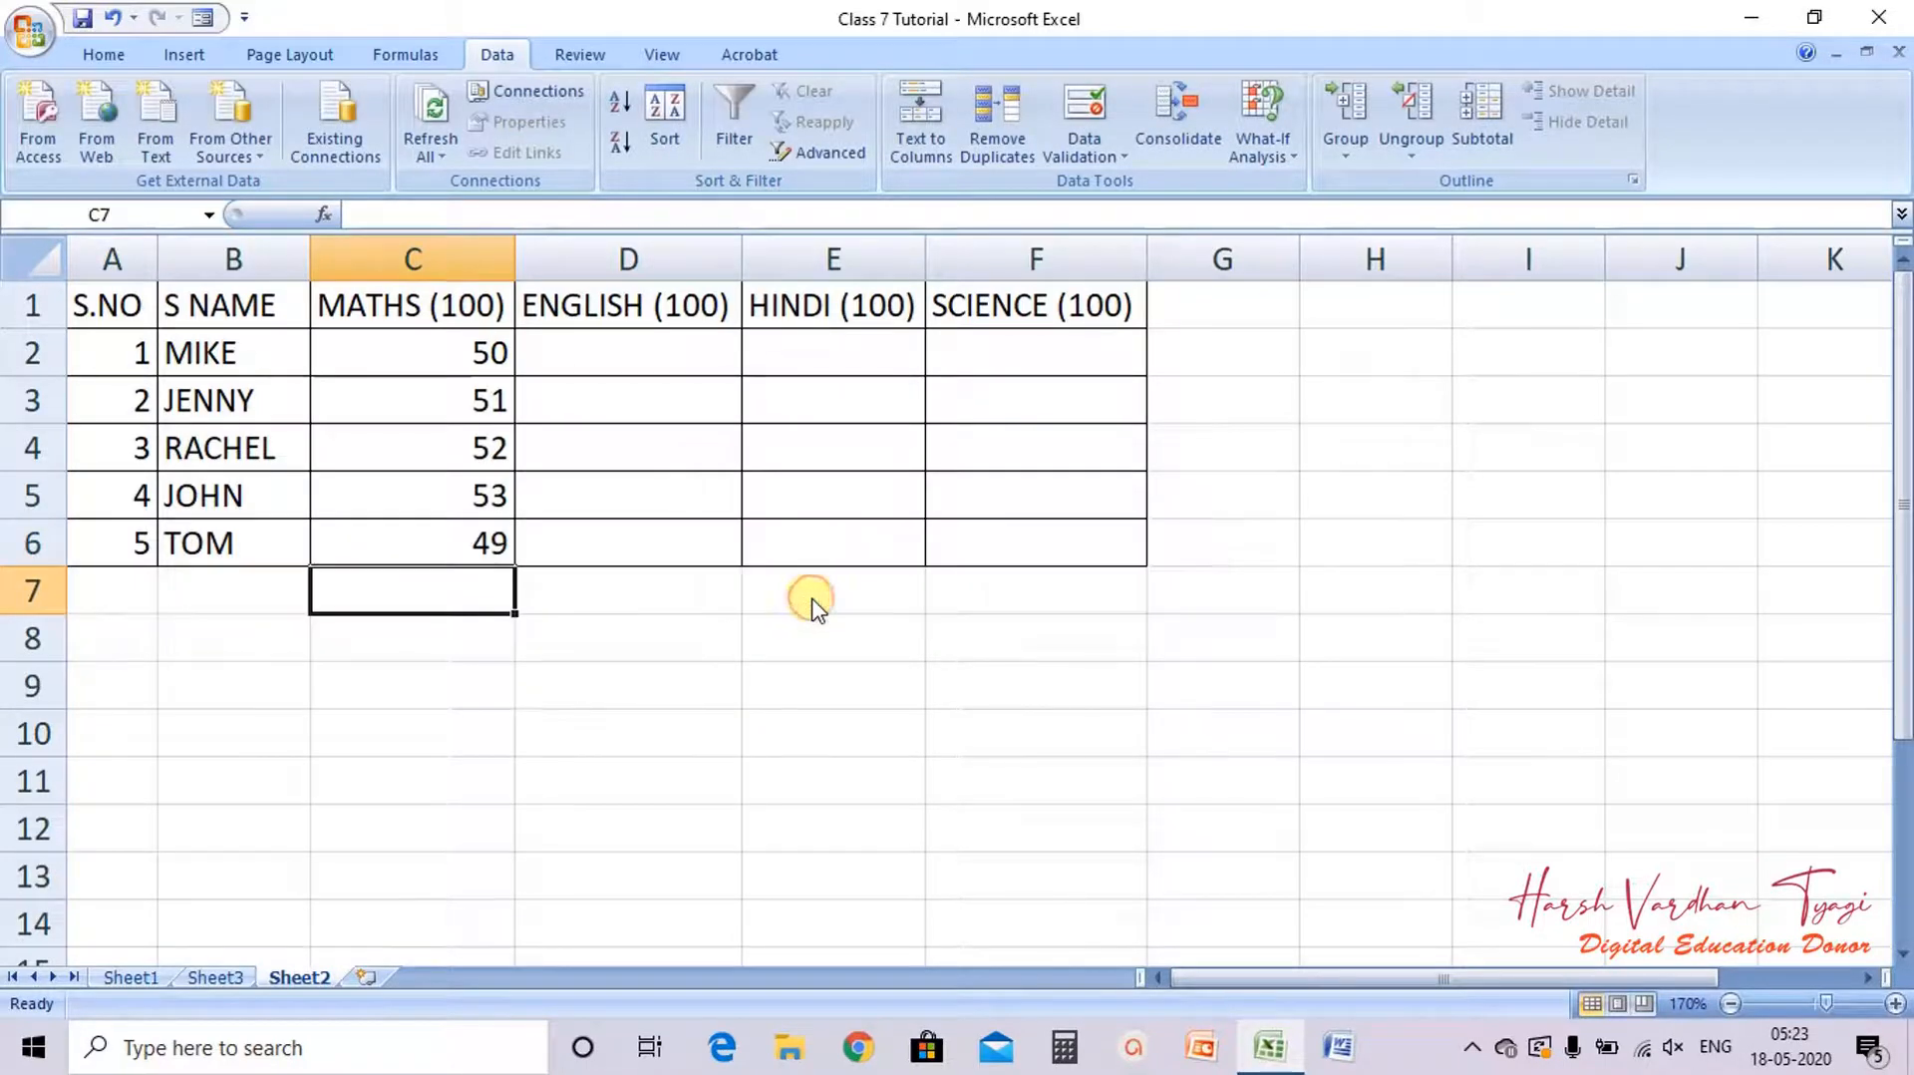
click(446, 552)
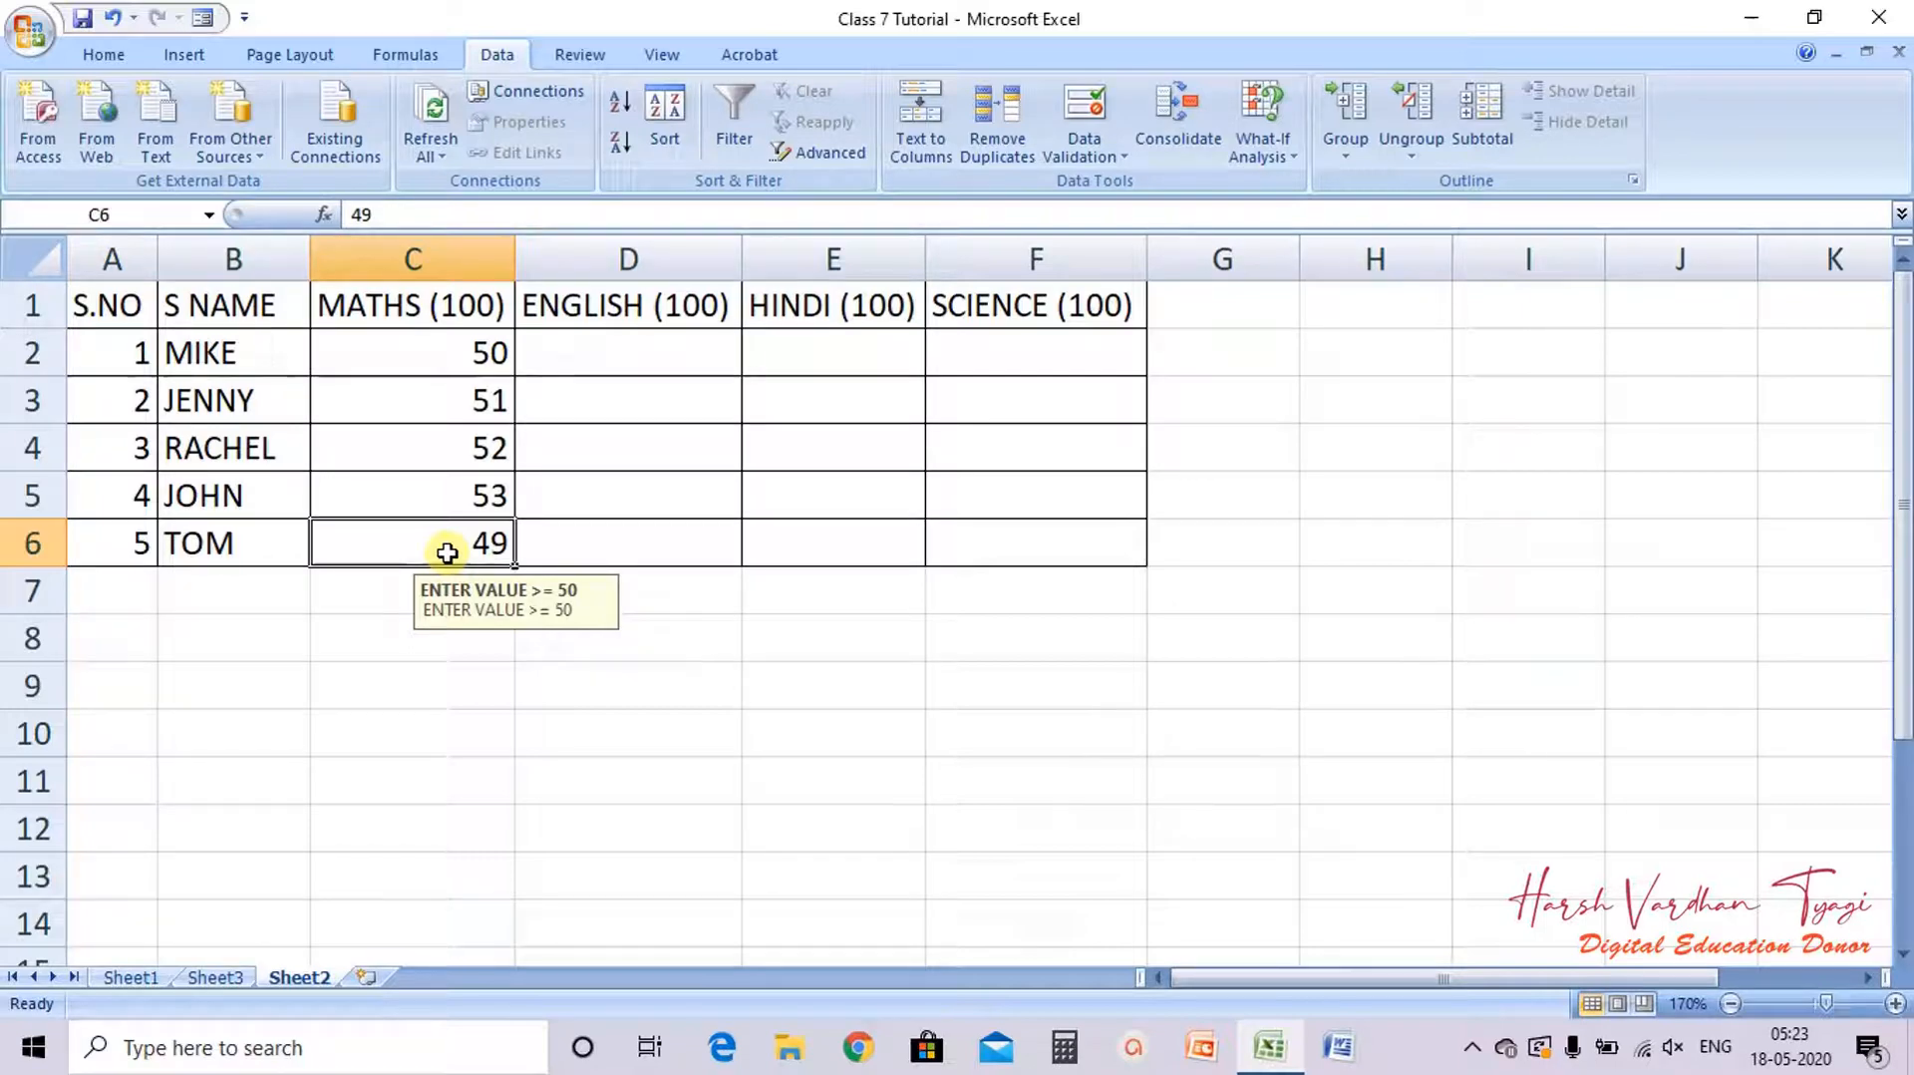
double_click(446, 552)
key(BackSpace)
text(9)
key(Return)
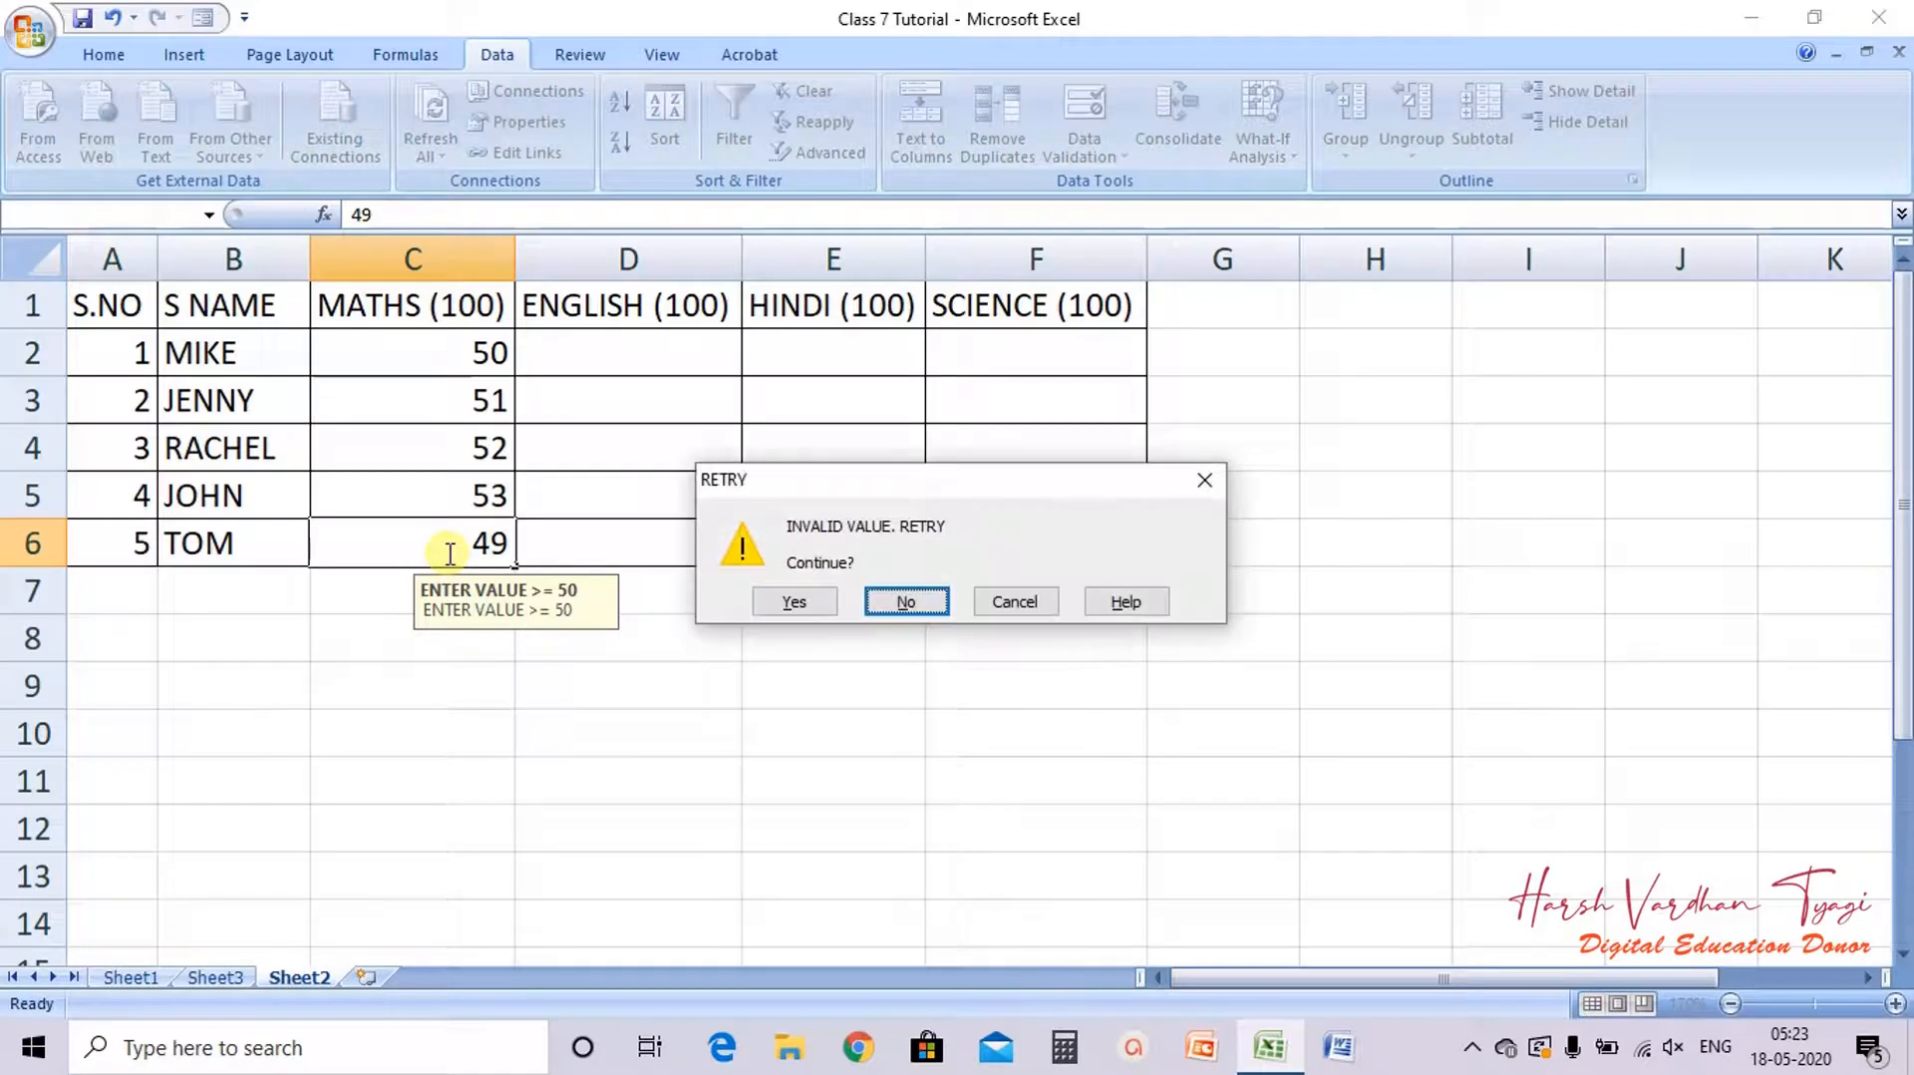
Step: Reject the invalid entry and set C6's Maths mark to 50
click(905, 602)
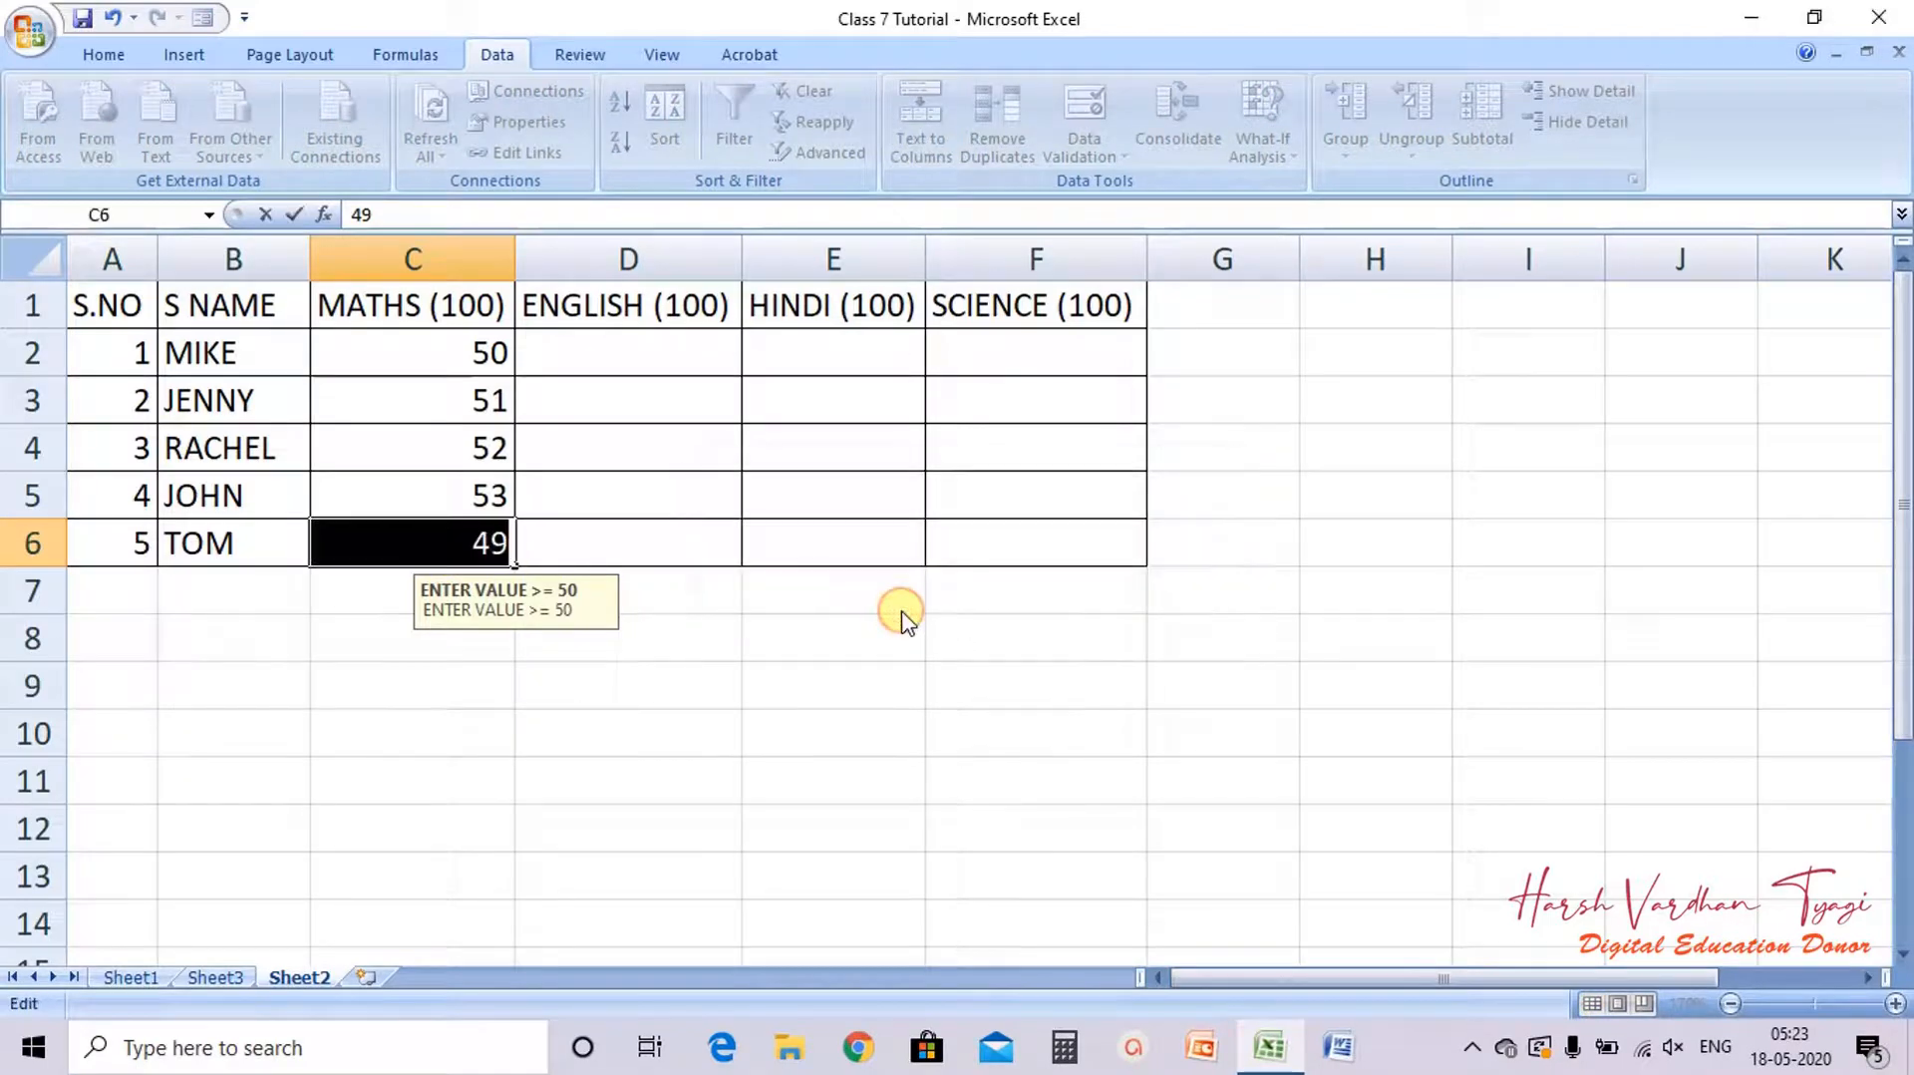
text(50)
key(Return)
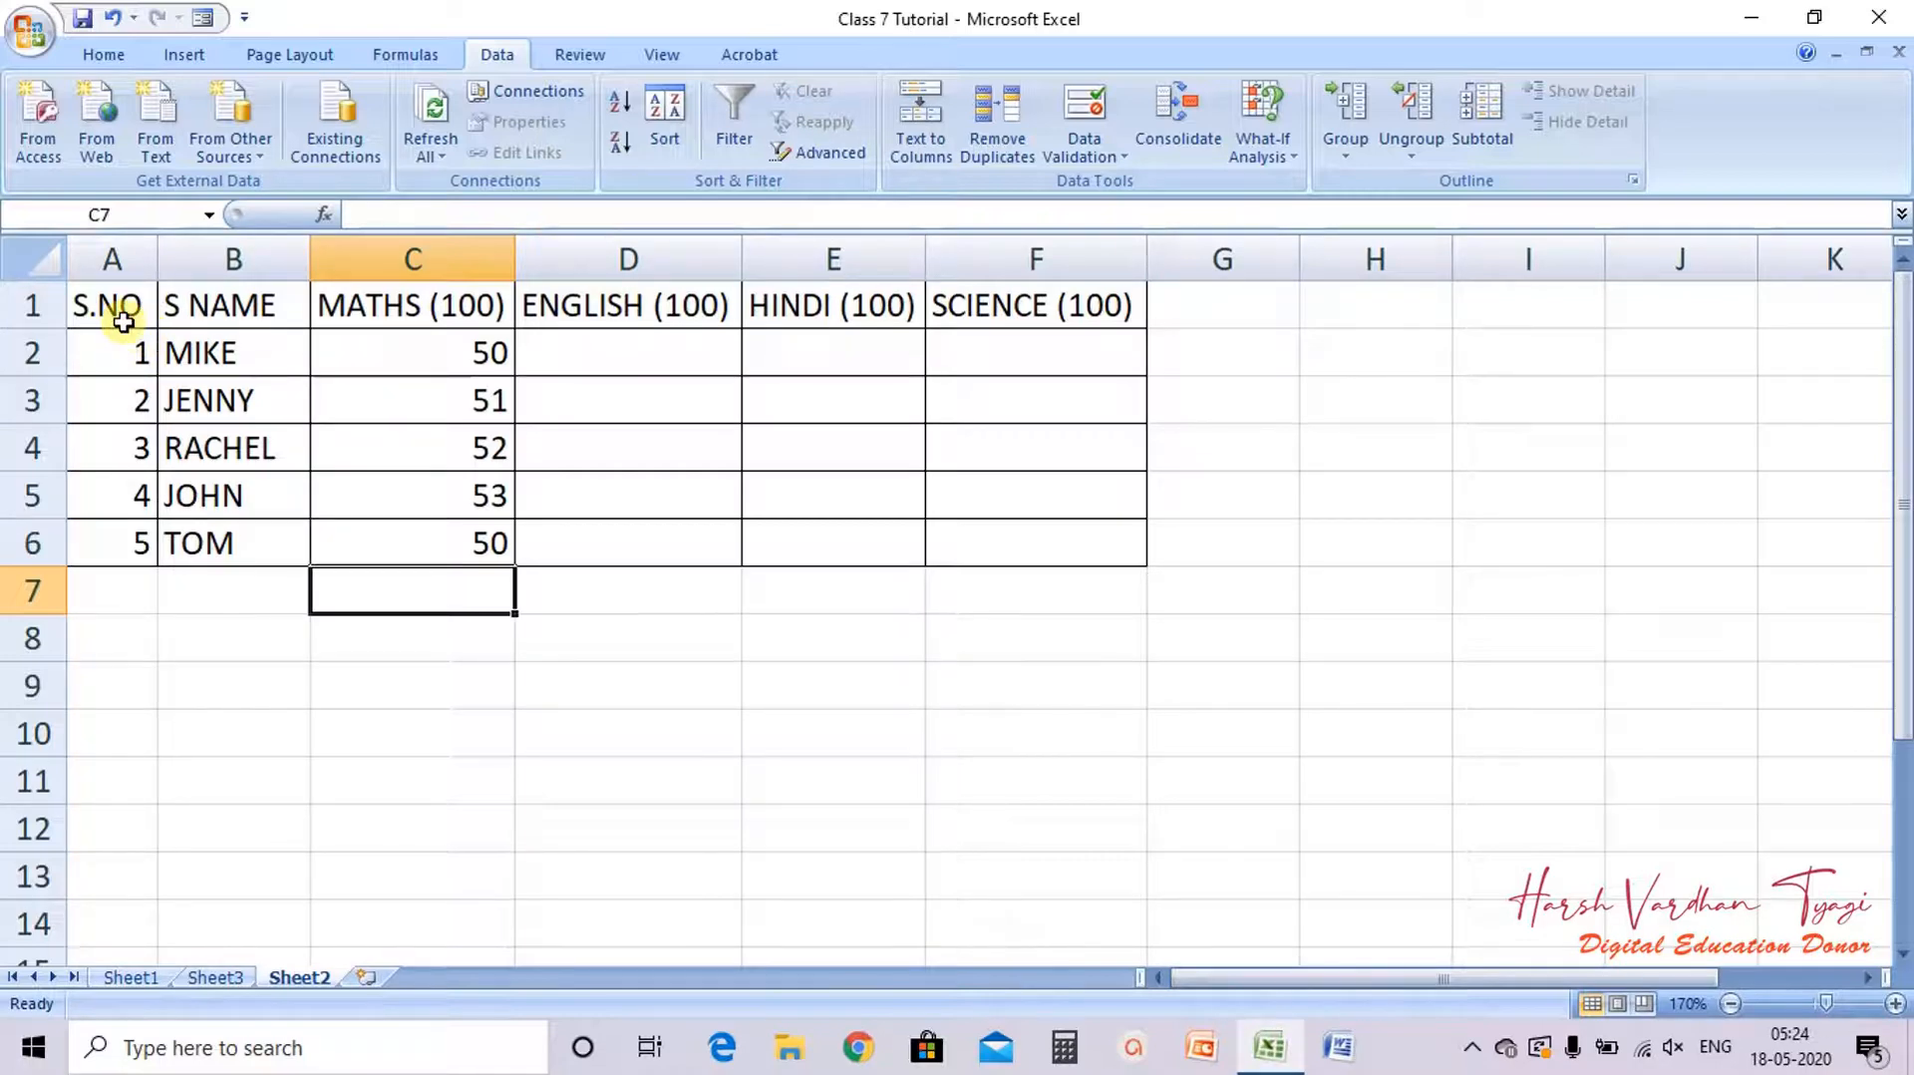
Step: Copy the S.NO and S NAME columns (A1:B6) into a new worksheet, zooming in first
drag(114, 315, 231, 544)
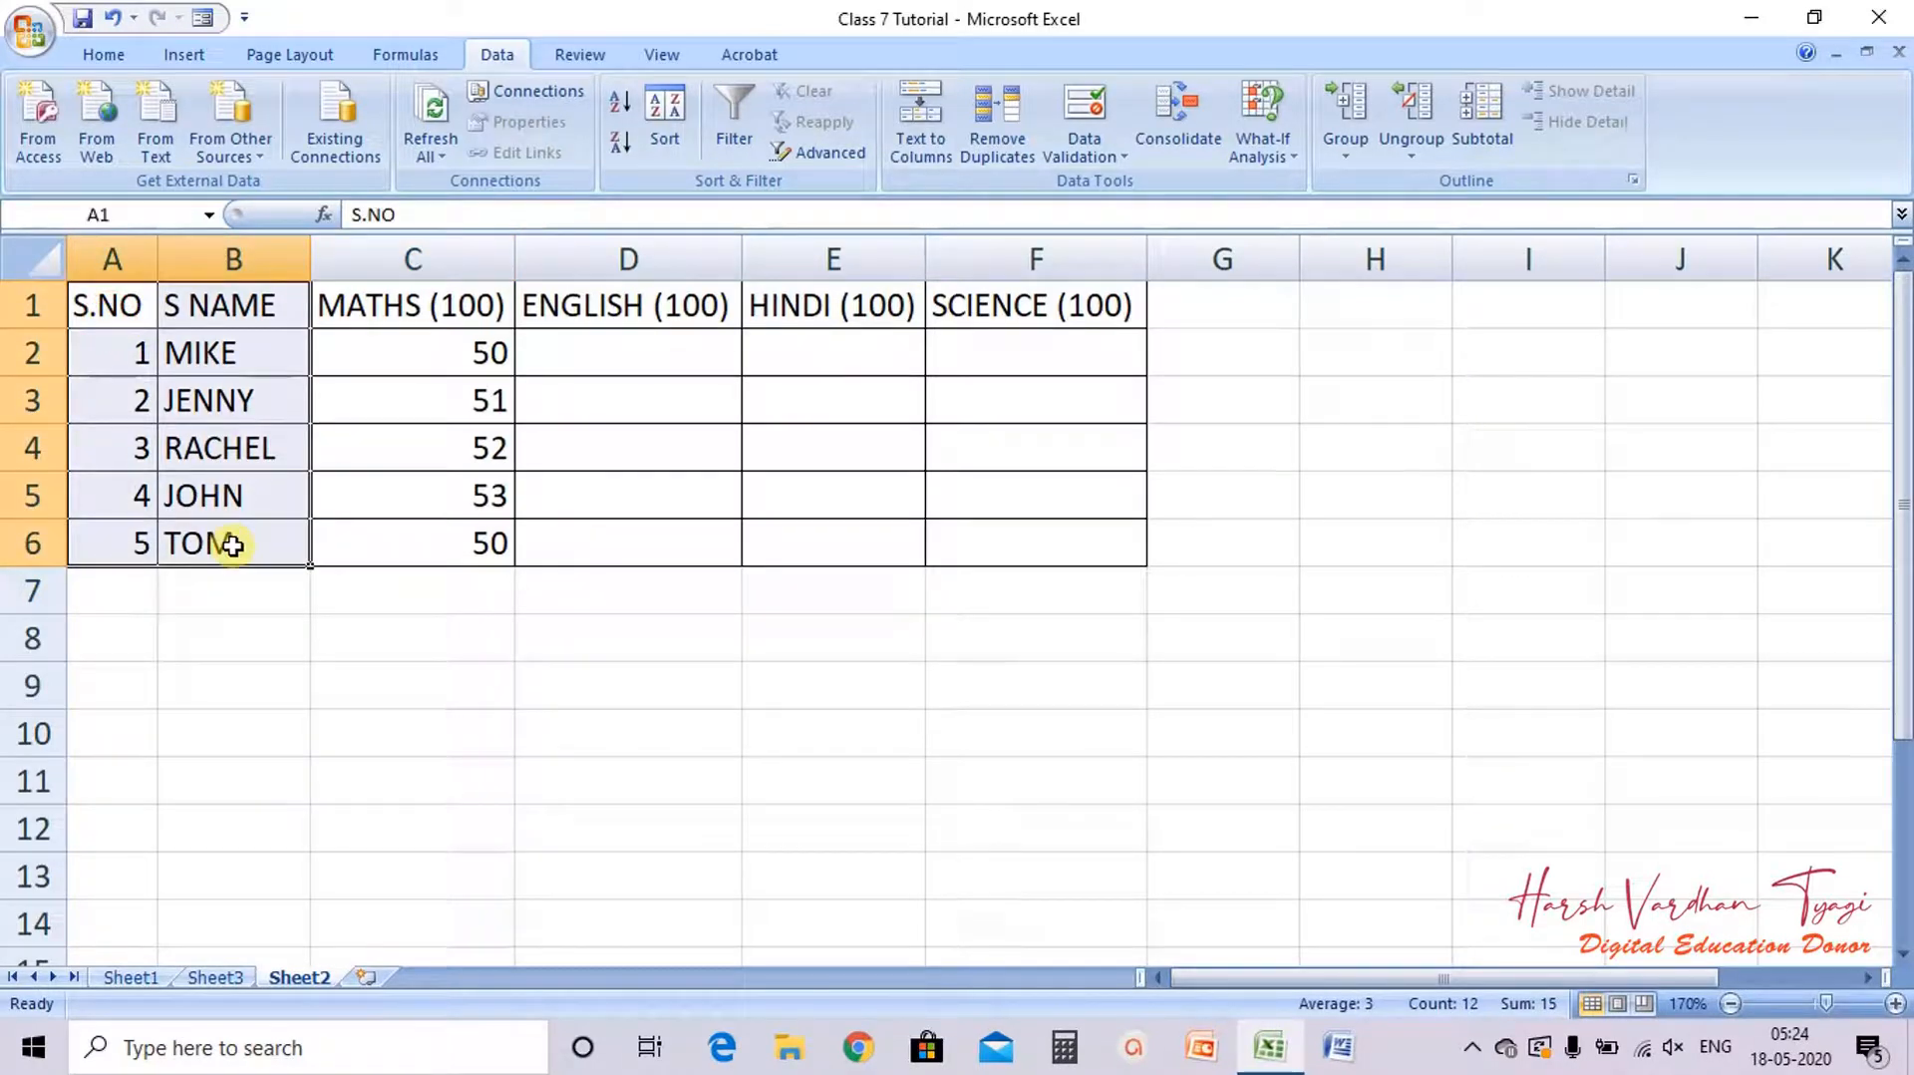
key(ctrl+c)
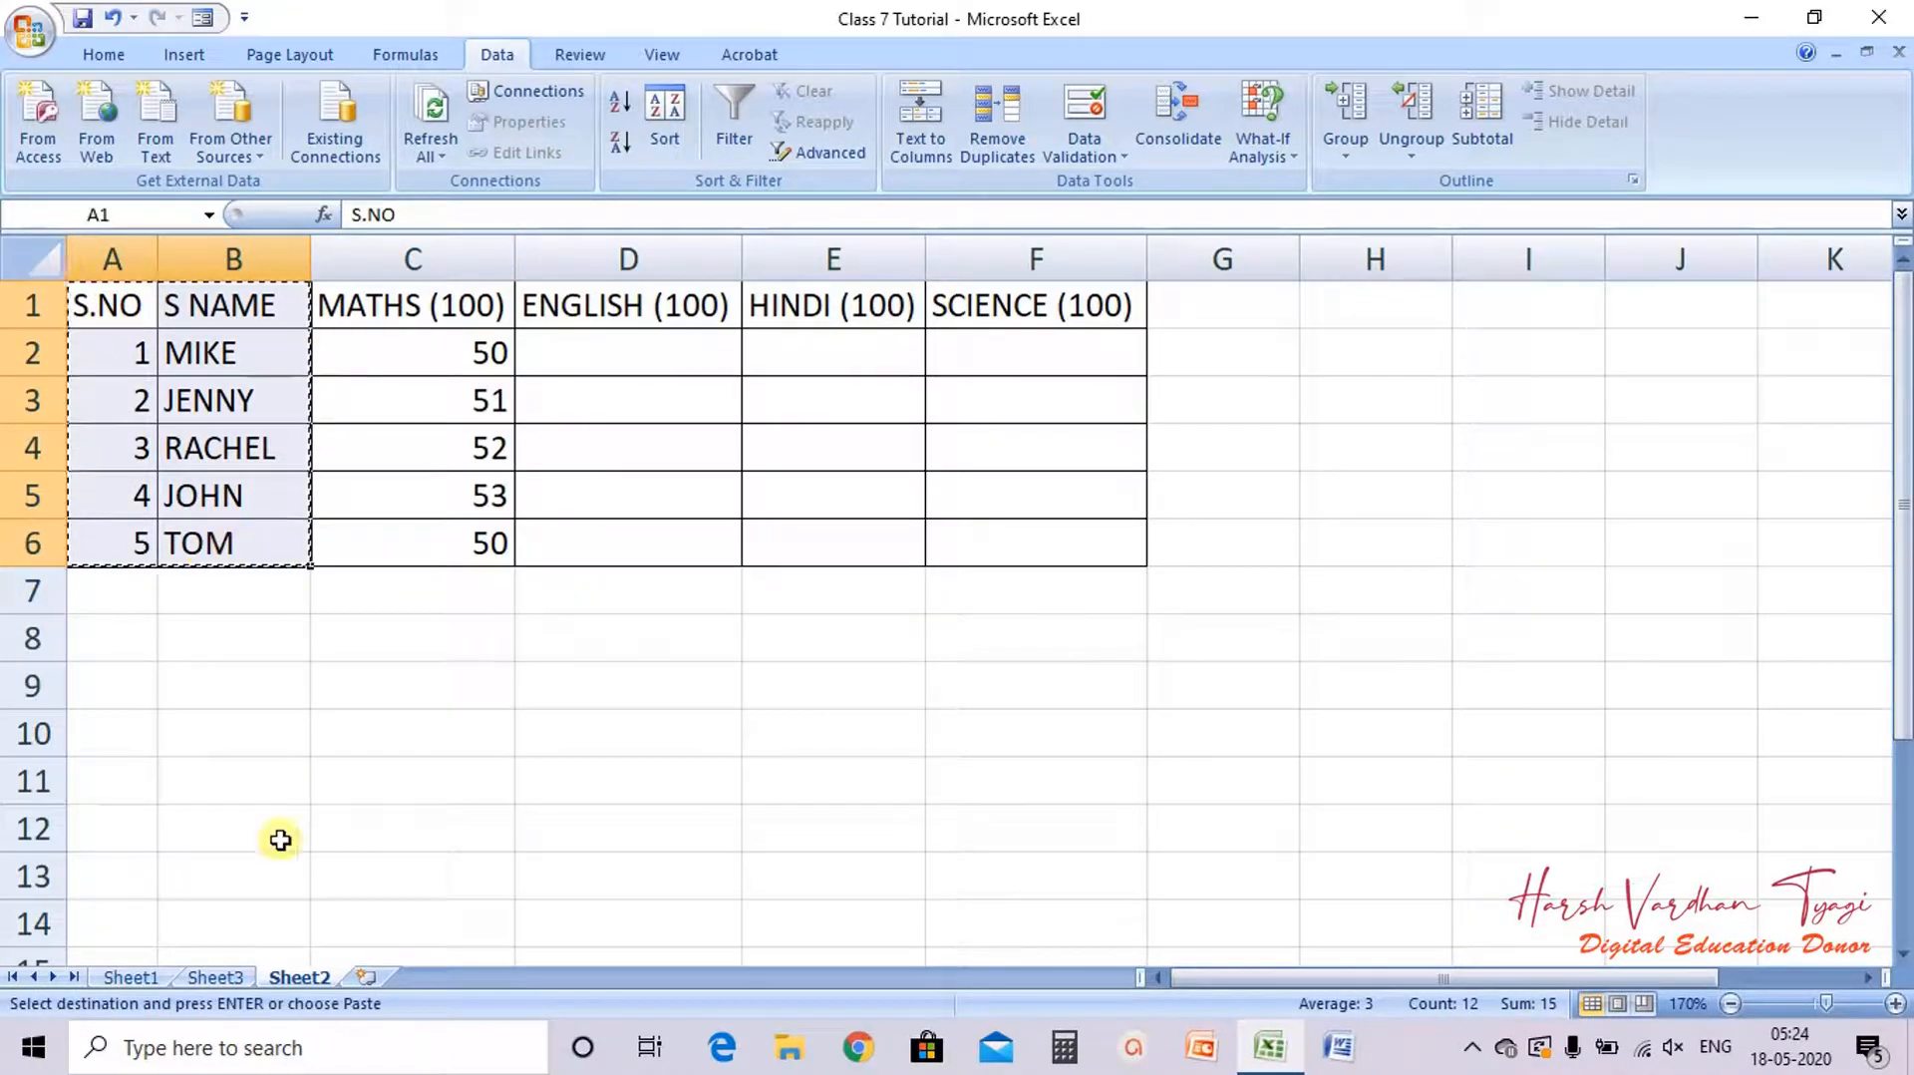
click(366, 976)
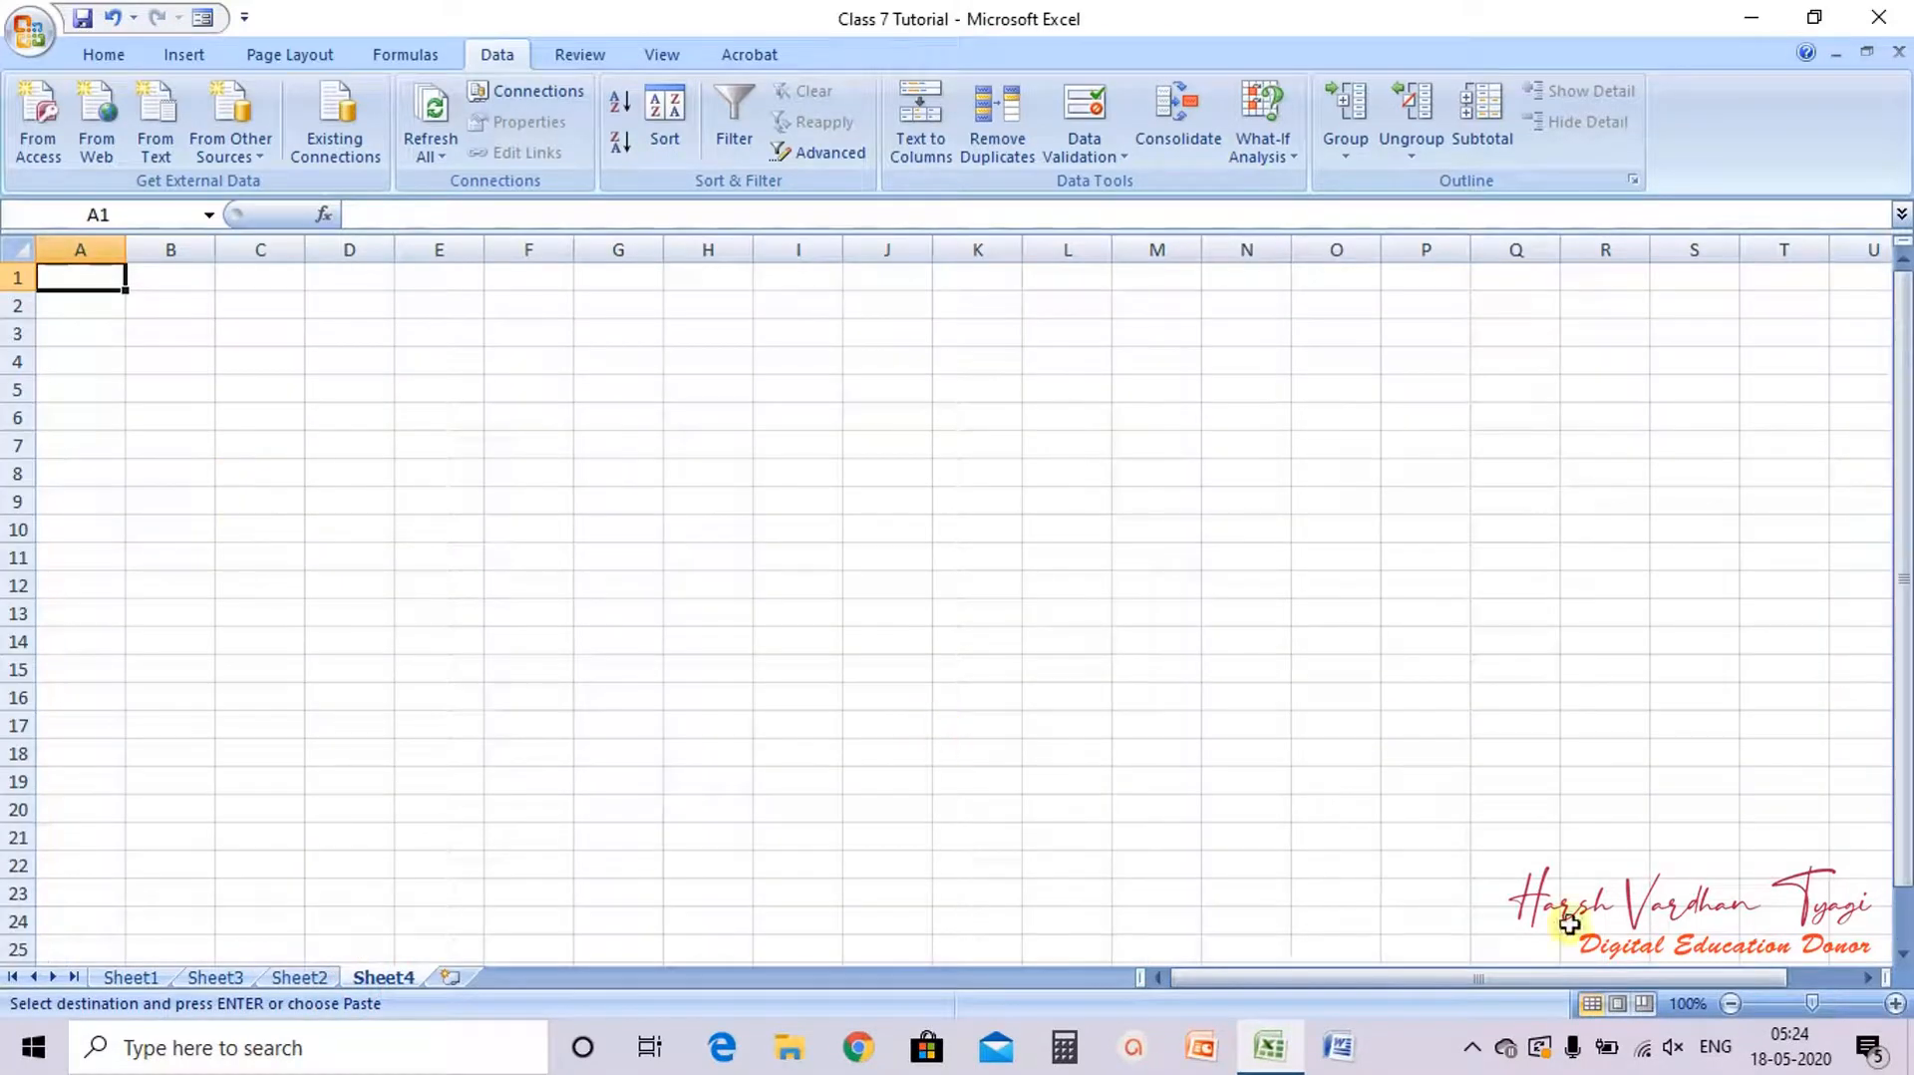
click(1895, 1003)
click(1895, 1003)
click(1895, 1003)
click(1895, 1002)
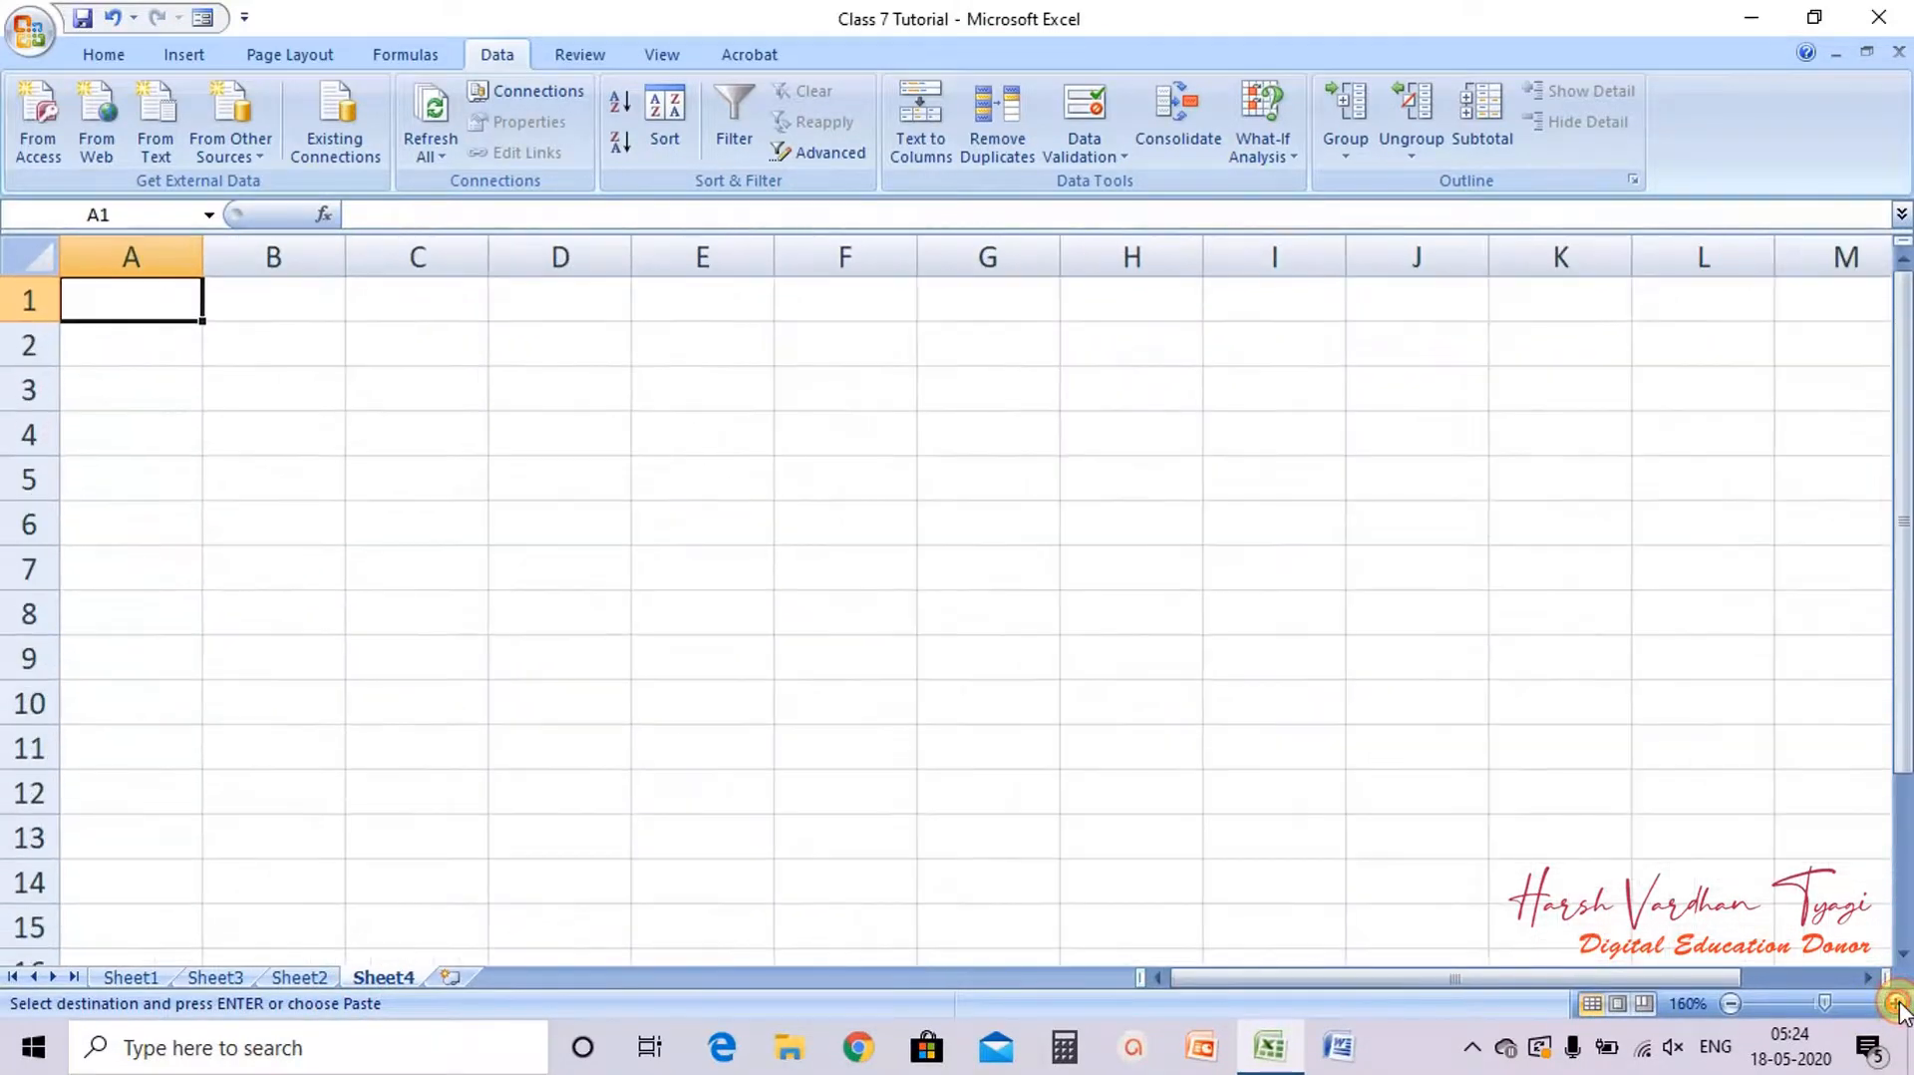
click(1895, 1003)
click(1895, 1003)
click(1896, 1002)
key(ctrl+v)
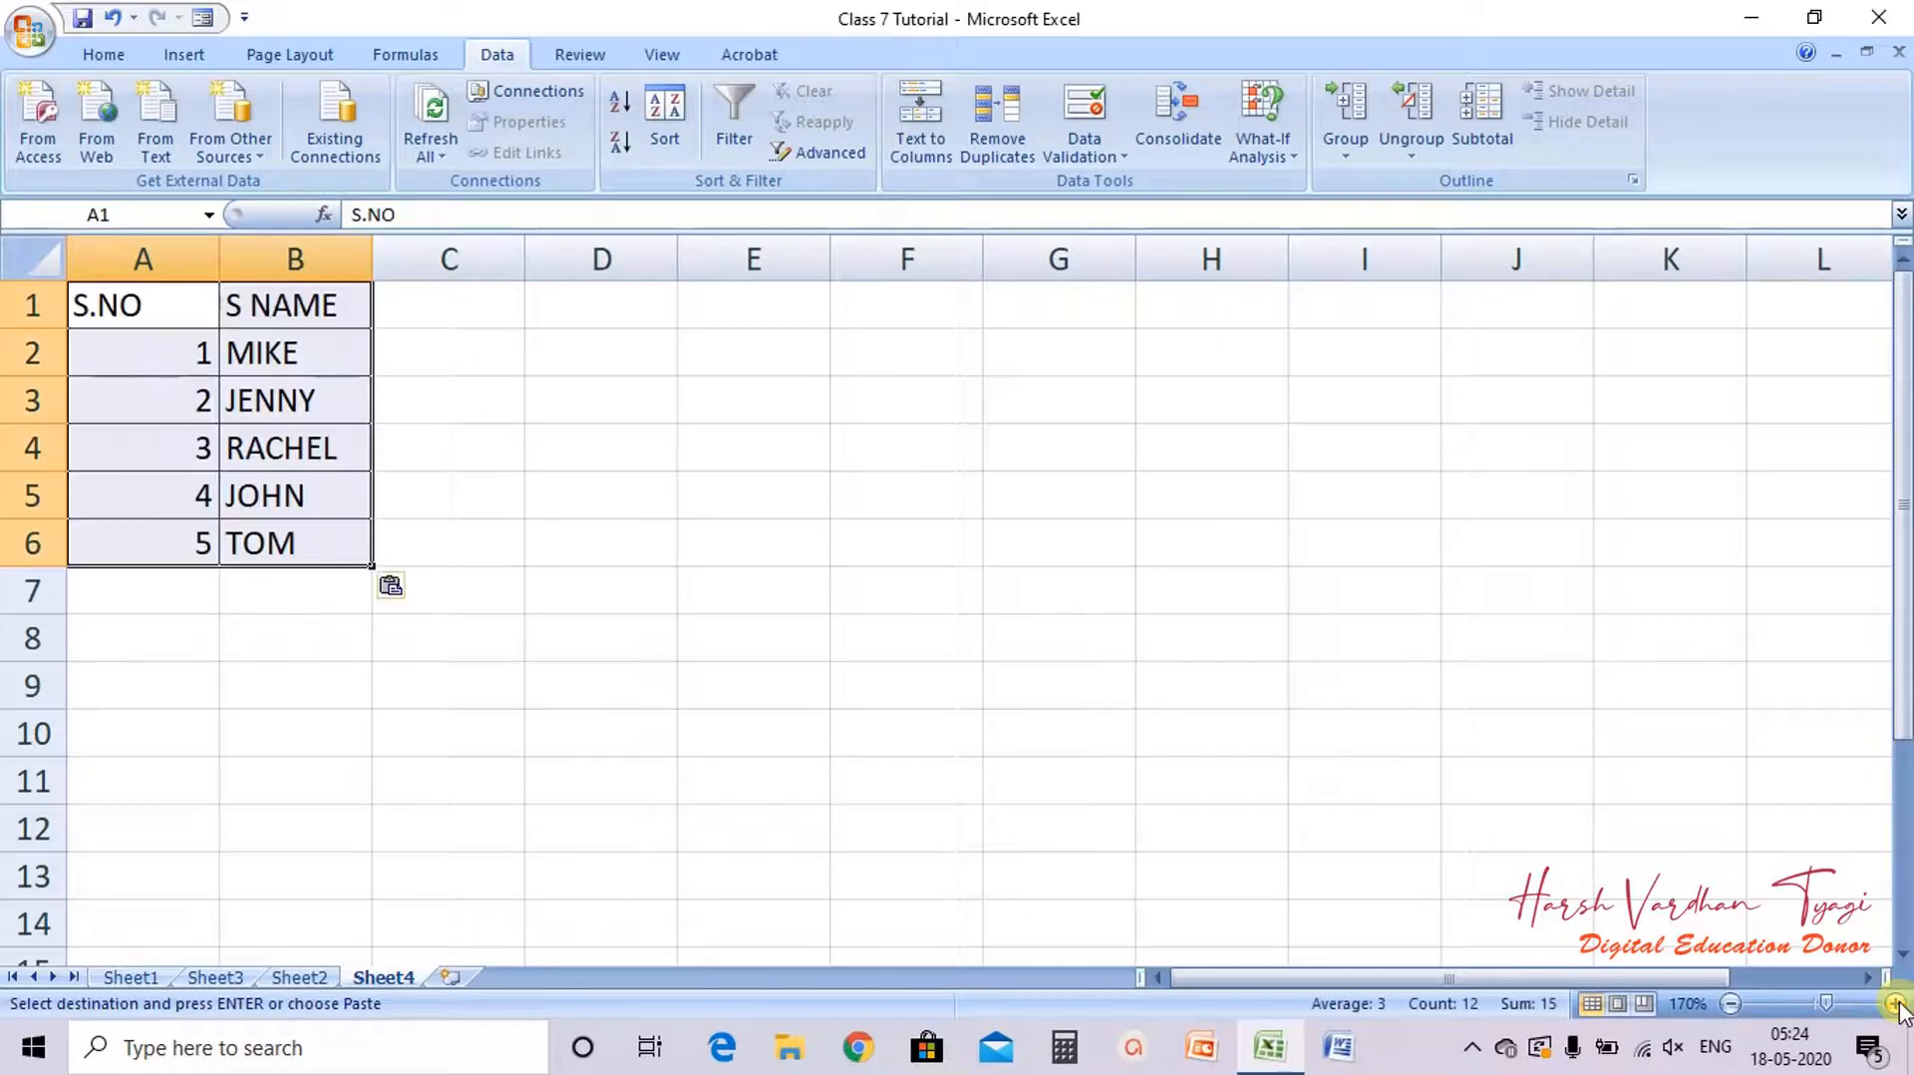
Step: Autofit column A and add headers MONTH in C1 and SALE in D1
double_click(217, 258)
click(368, 312)
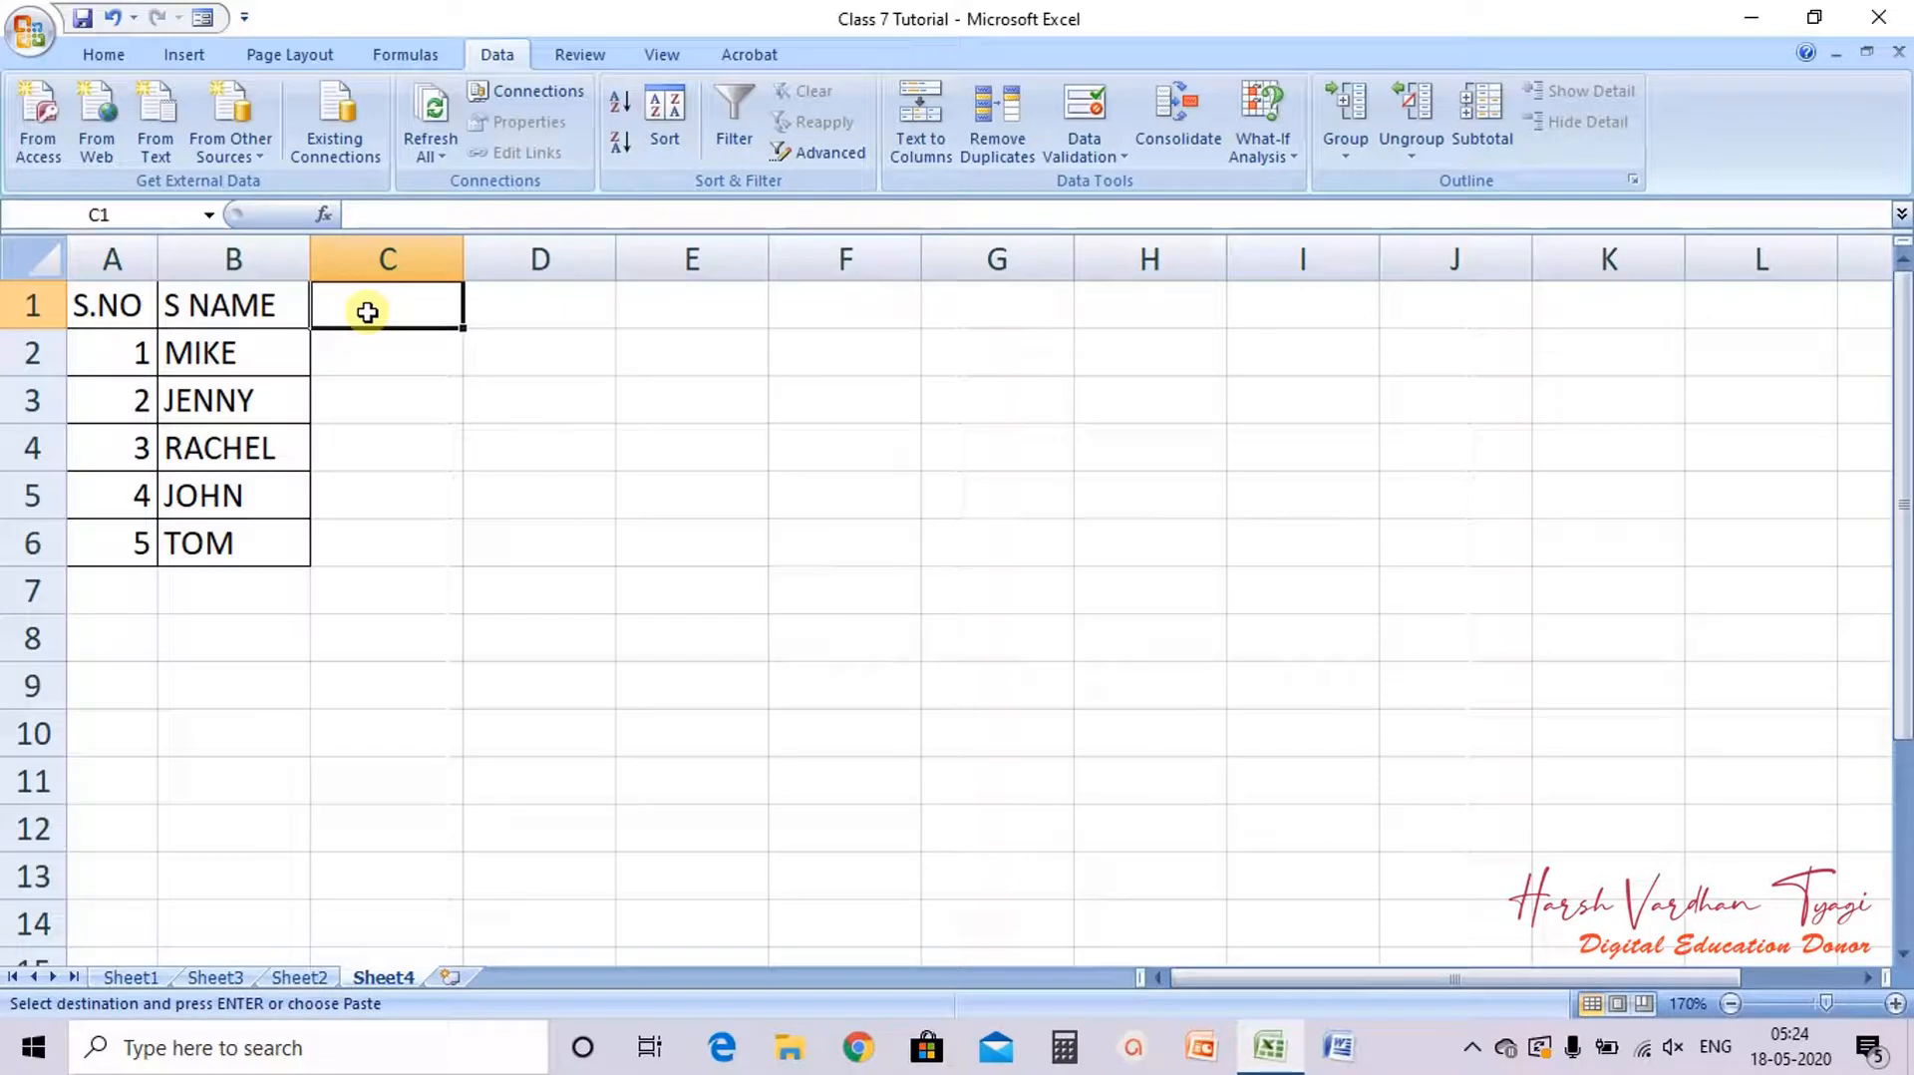
text(MONTH)
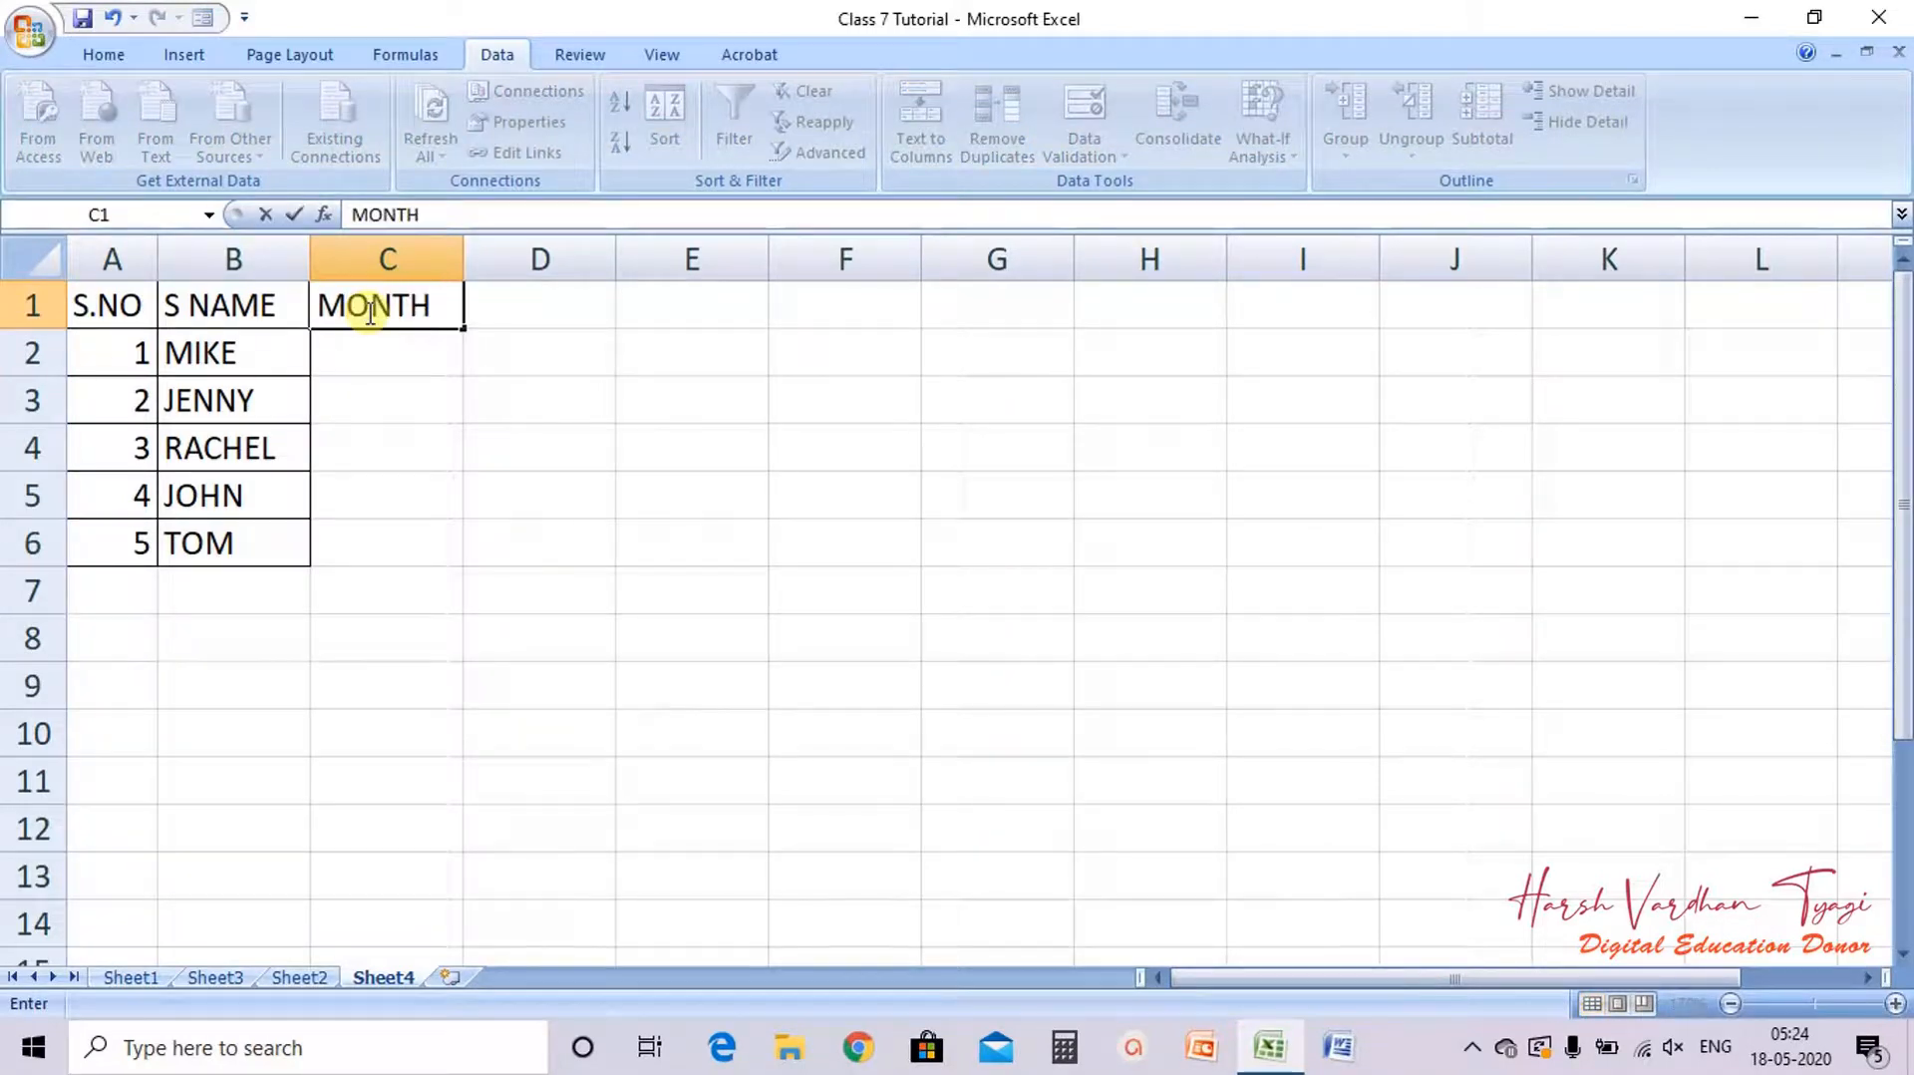
key(Tab)
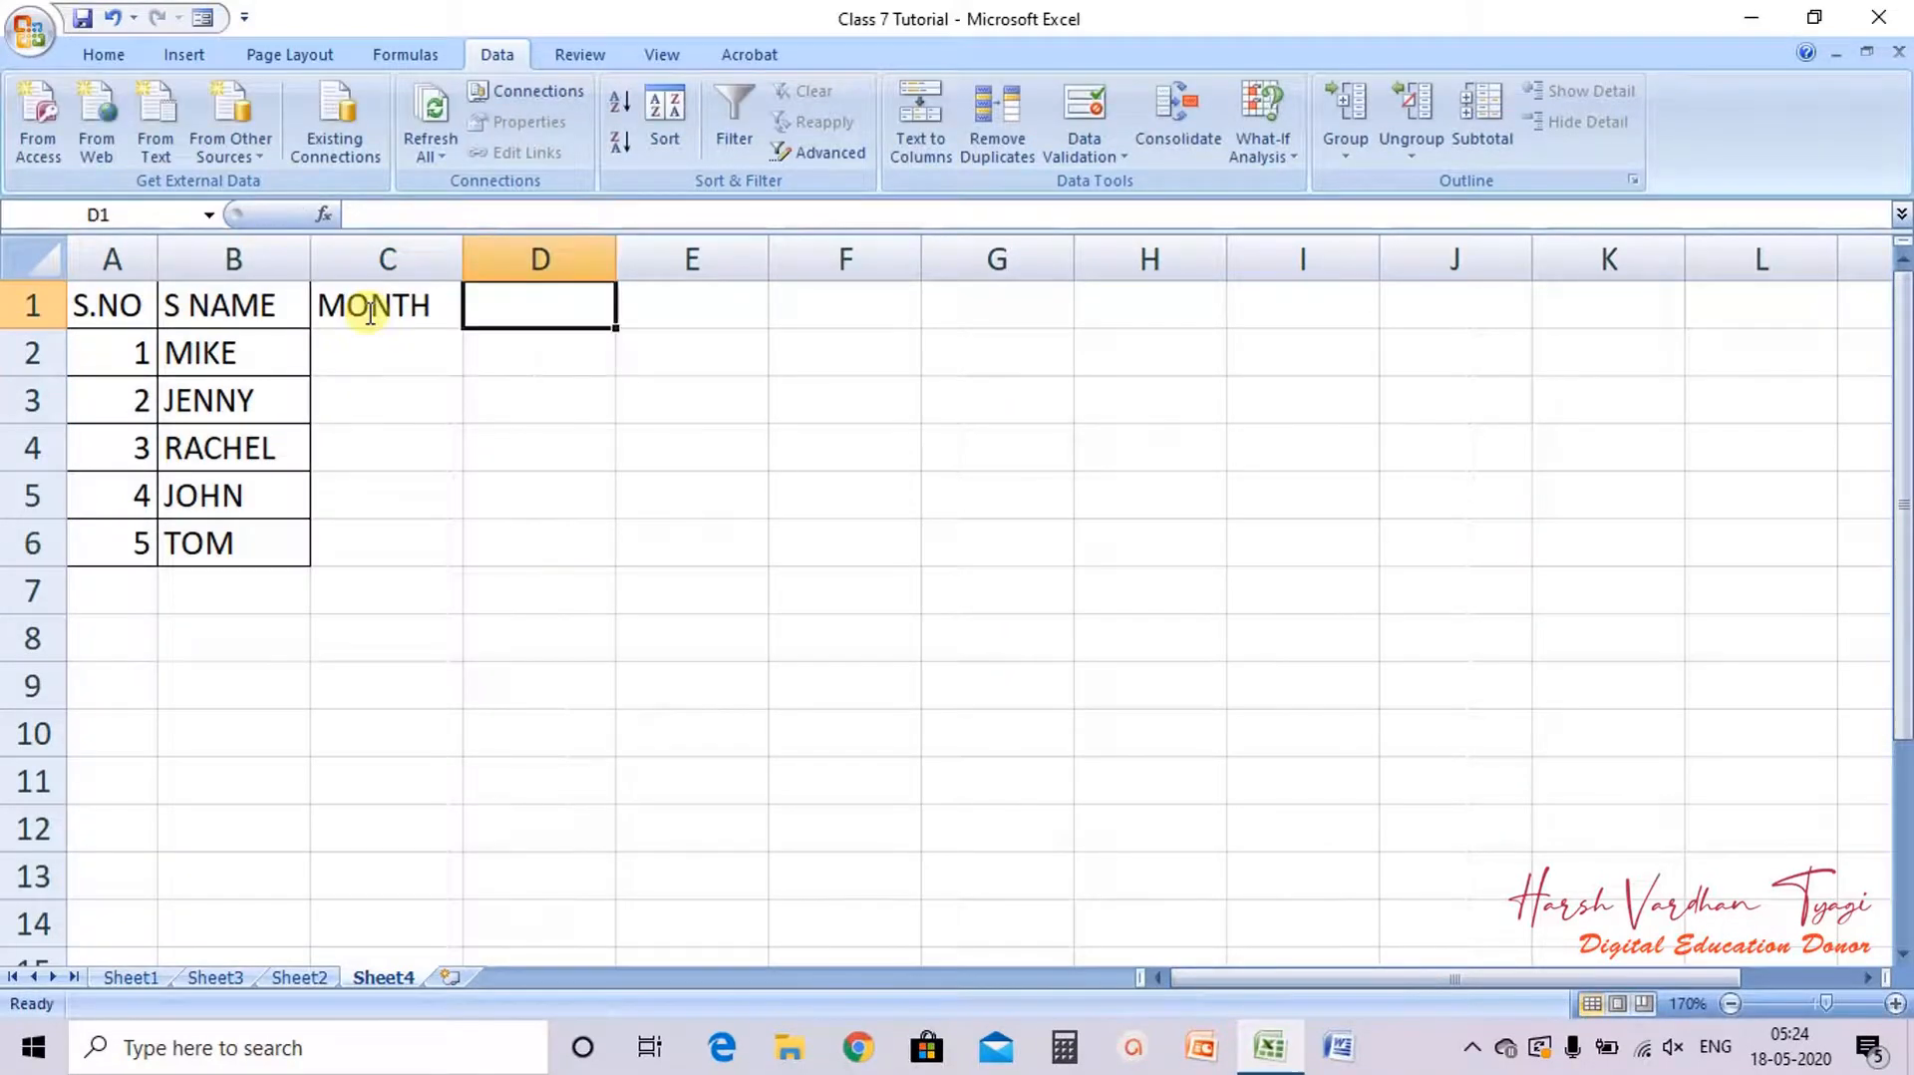
text(SALE)
key(Return)
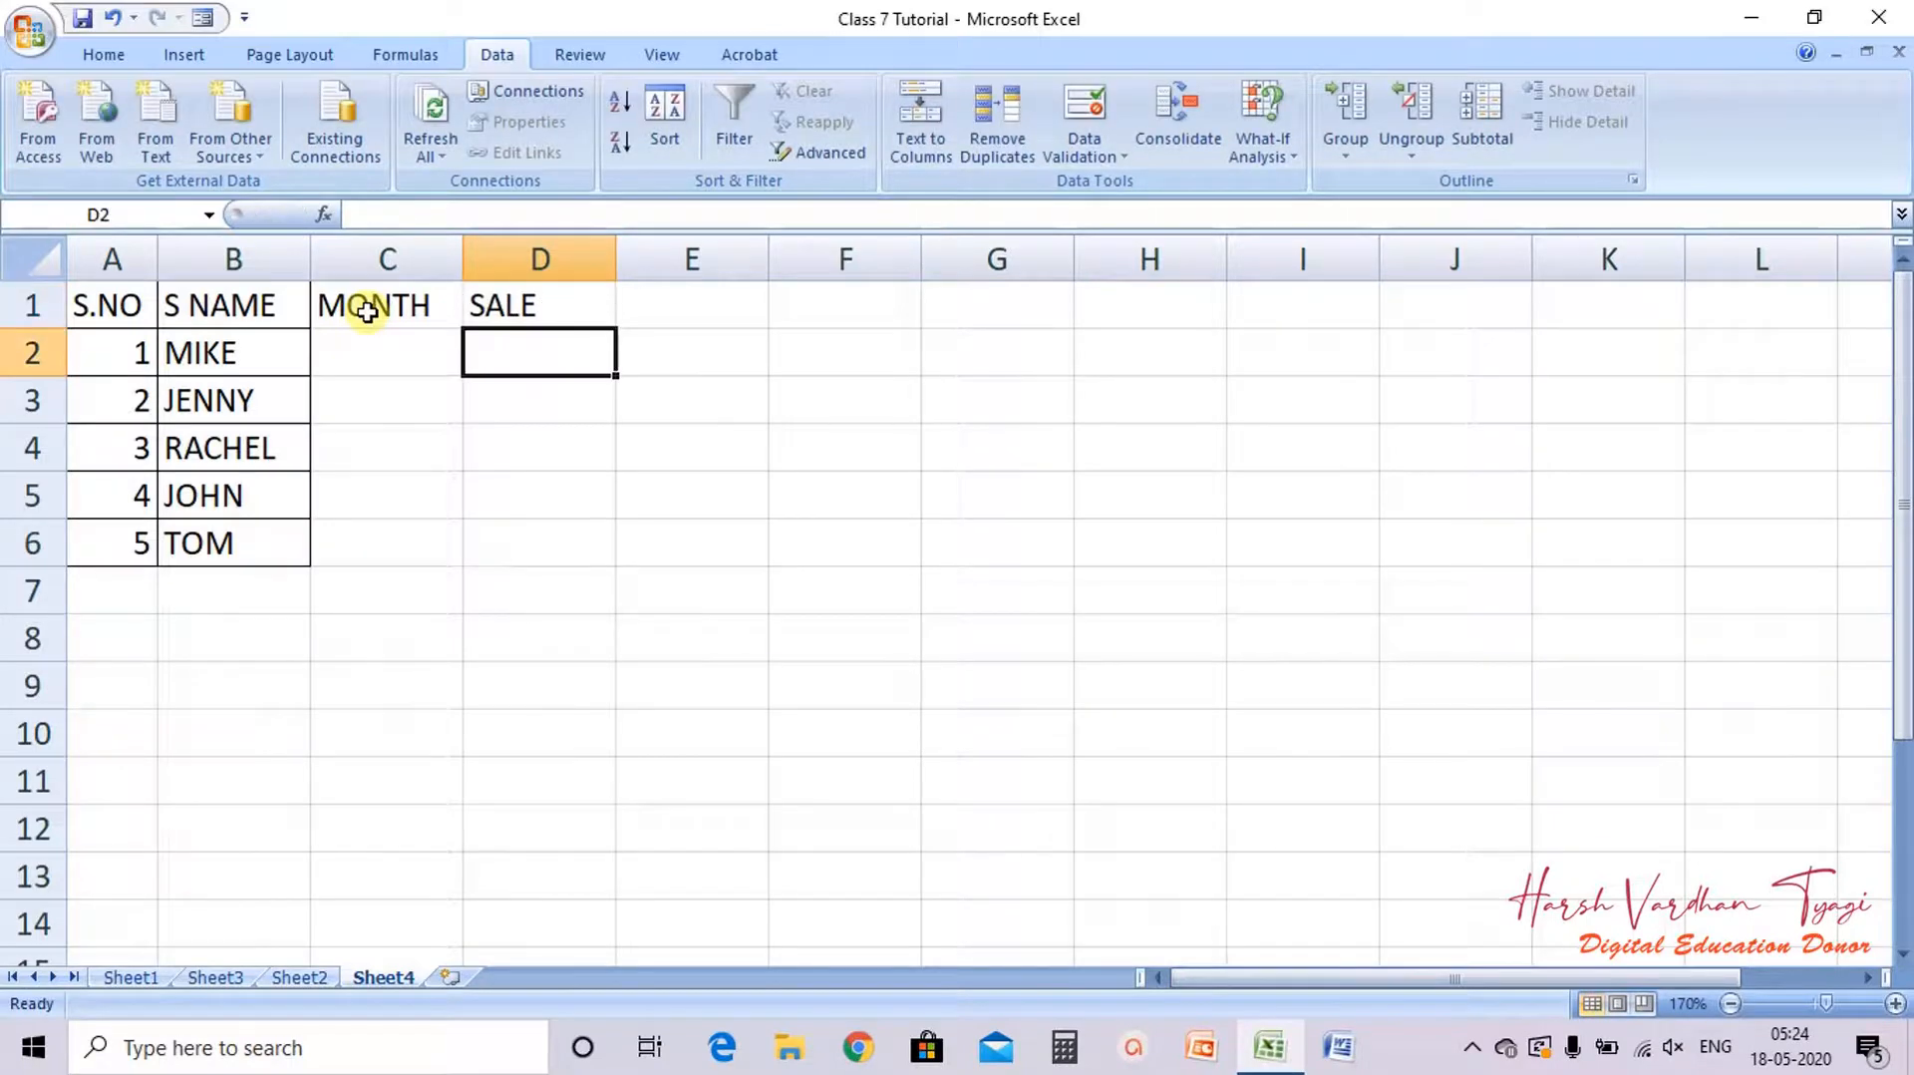
Step: Apply all borders to the table range A1:D6
drag(109, 309, 551, 546)
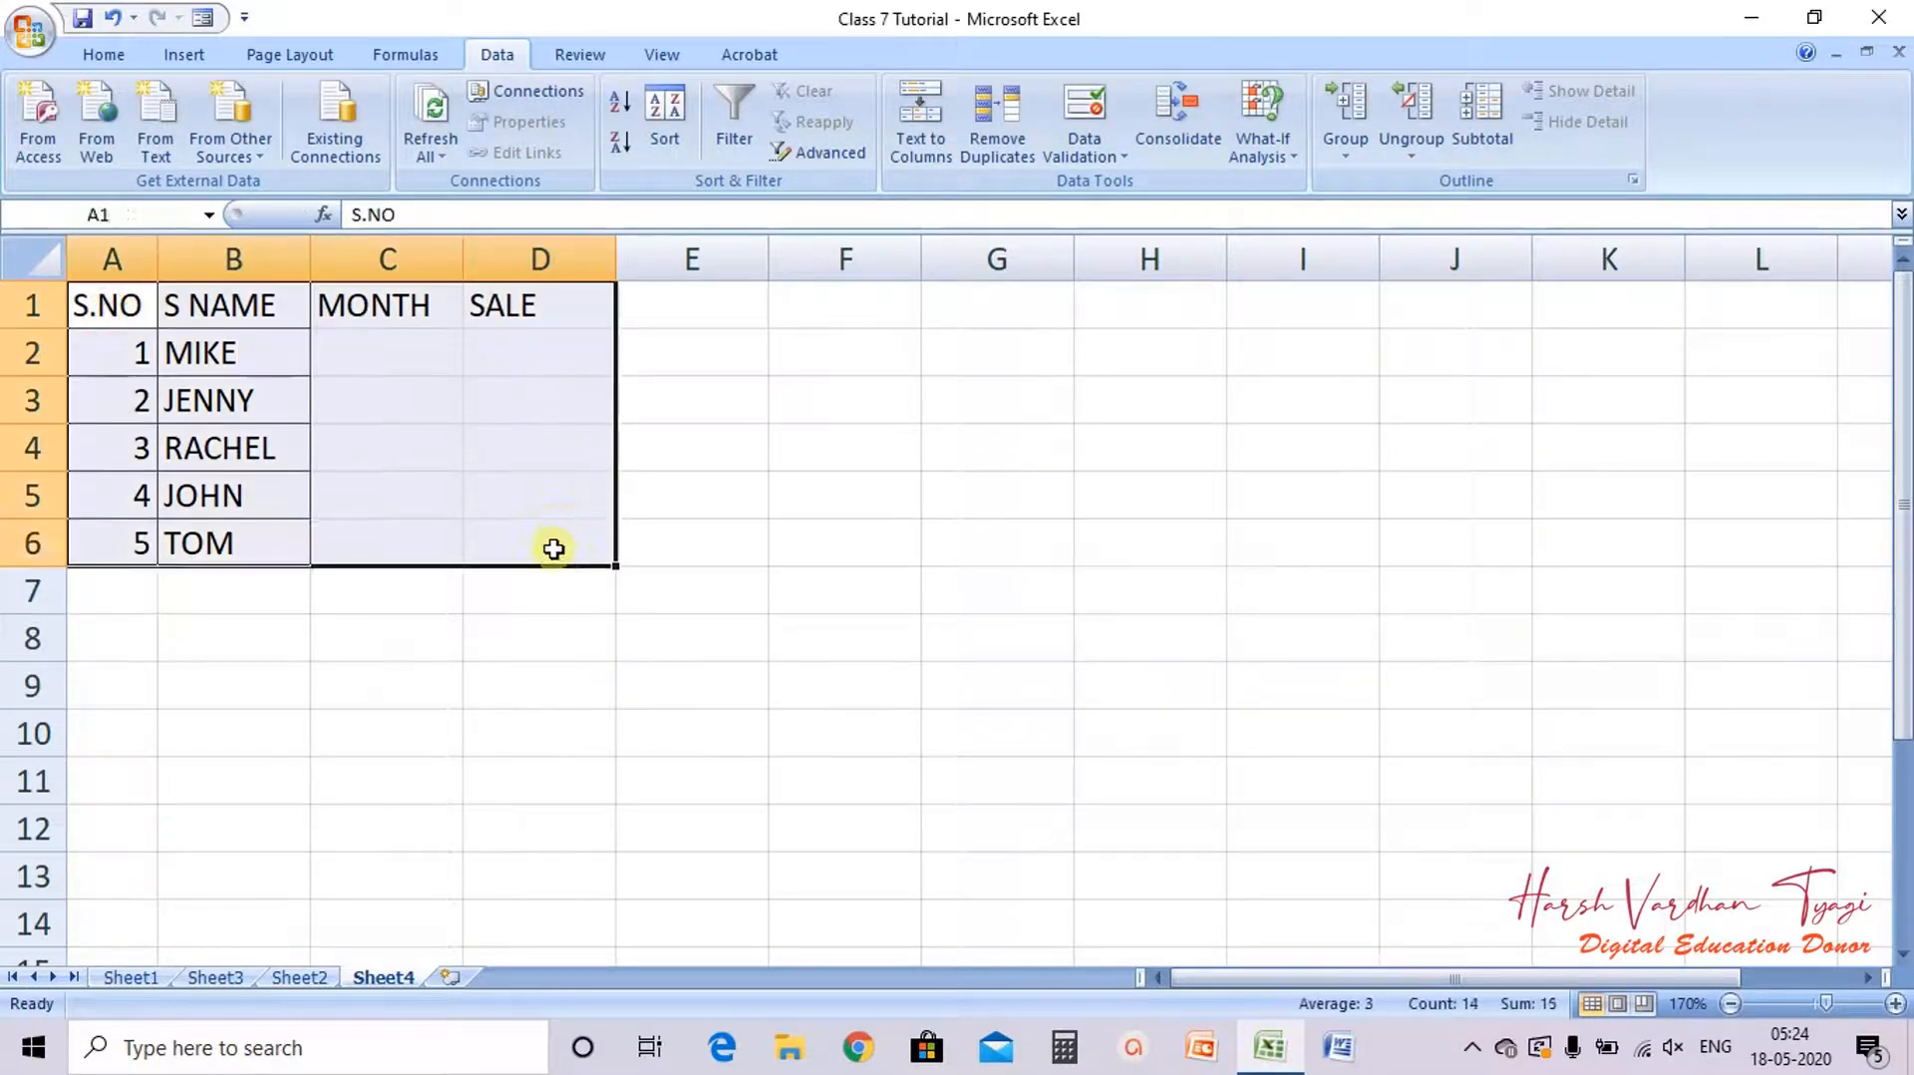
click(104, 54)
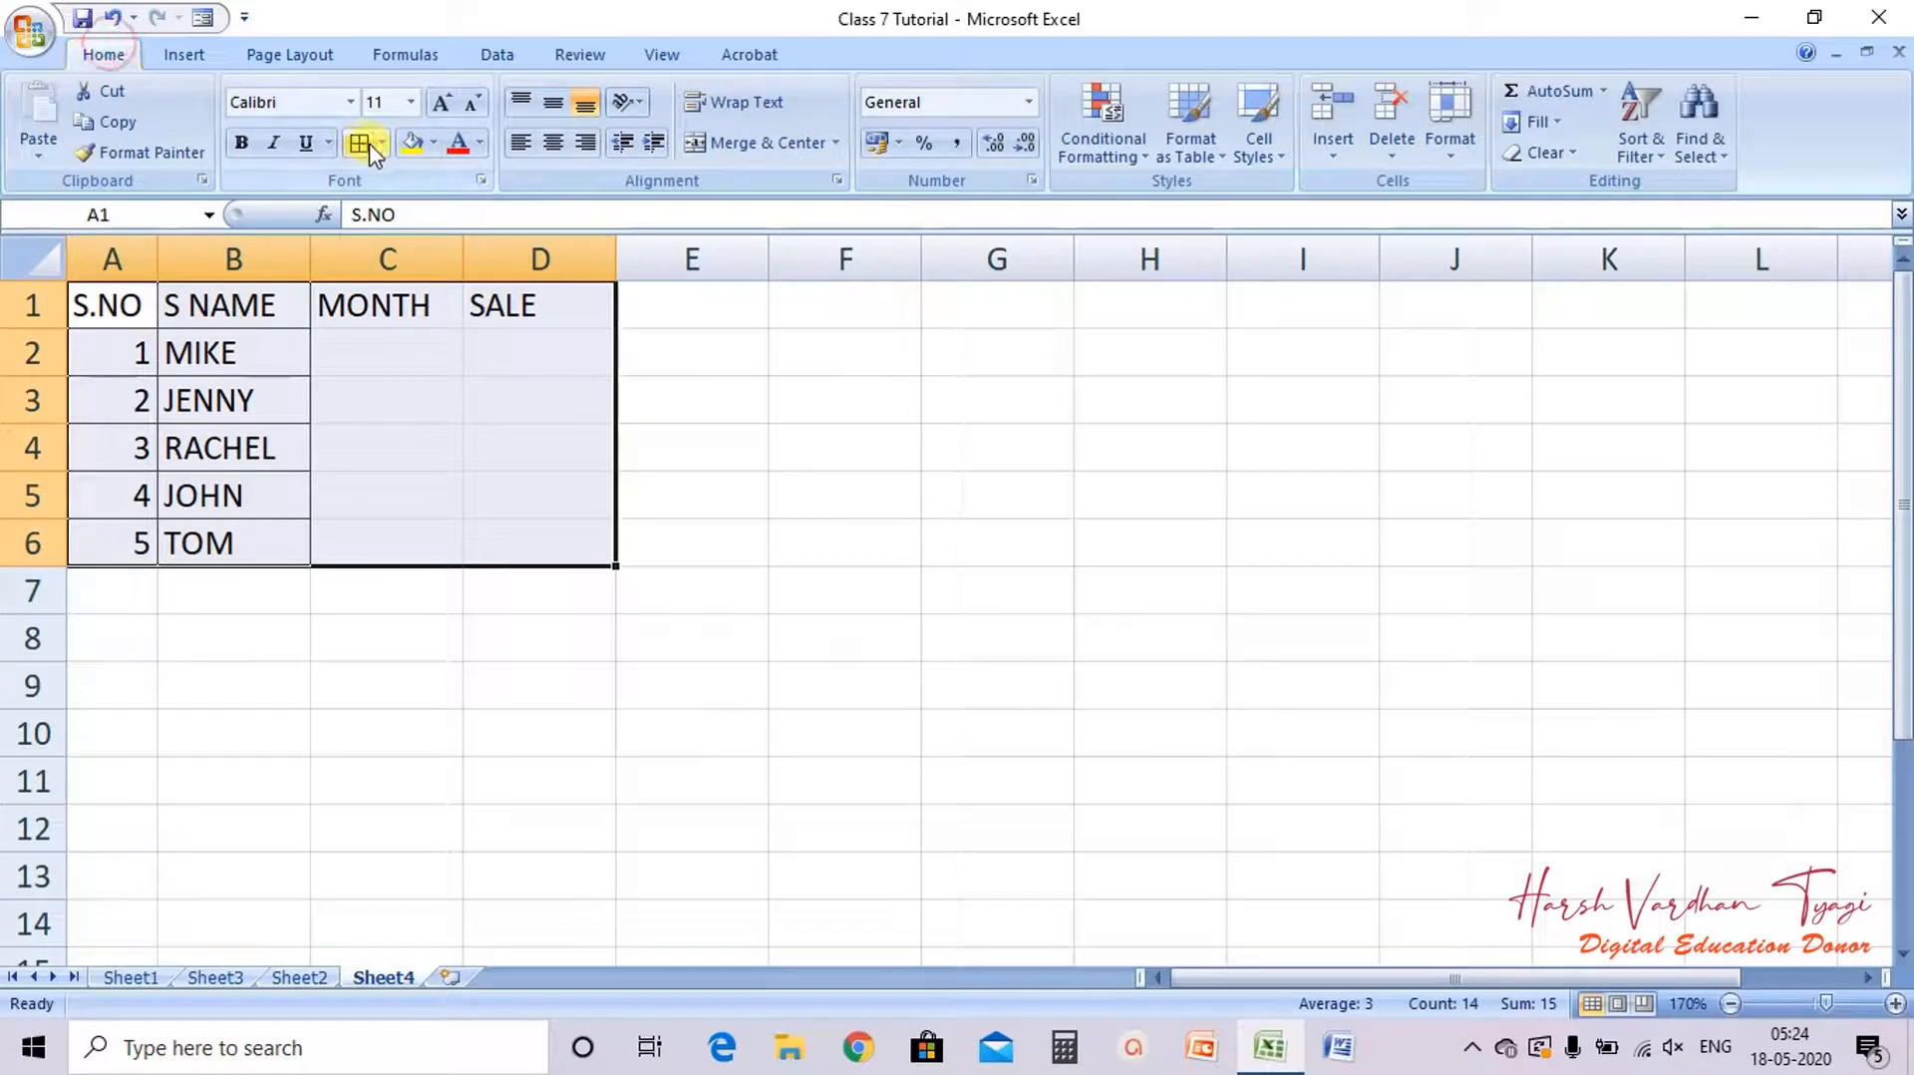
click(359, 142)
Step: Enter OCTOBER in C2 to C4 and NOVEMBER in C5 and C6, then autofit column C
click(382, 363)
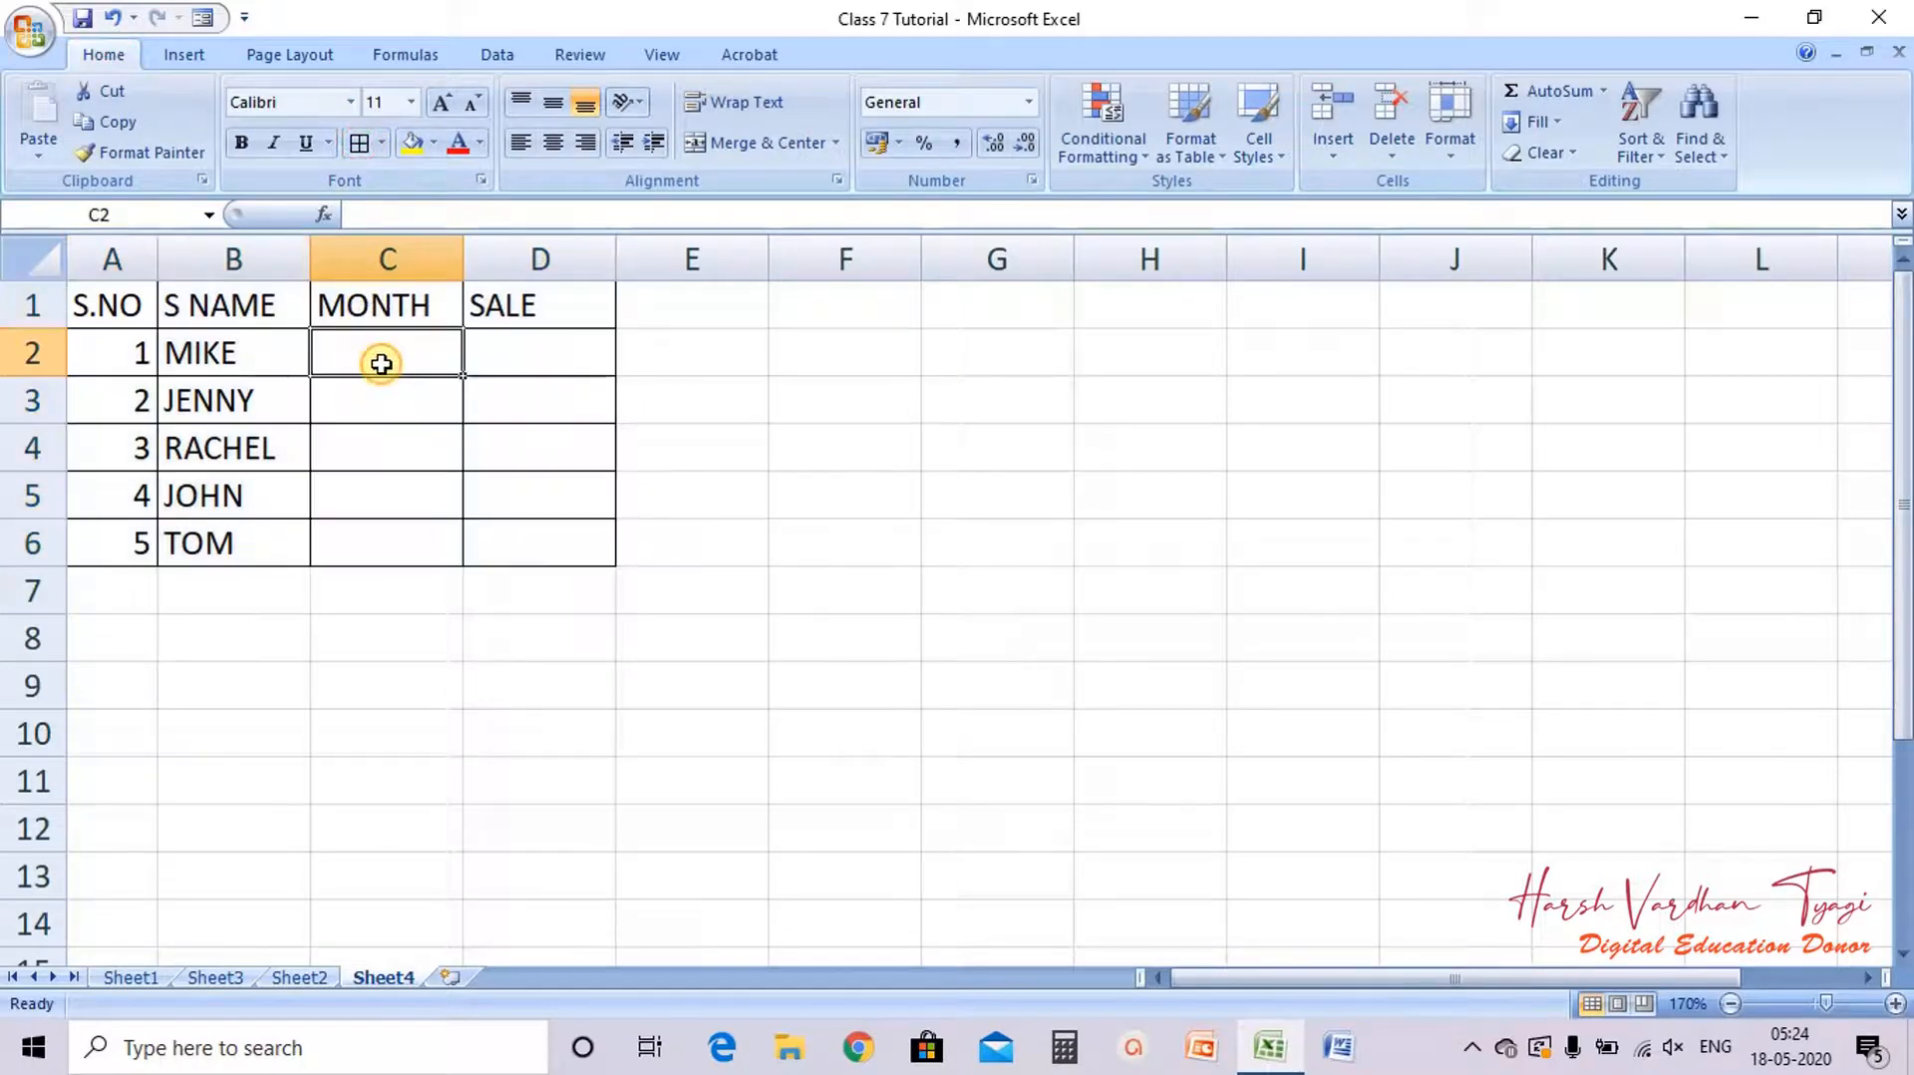
text(OCTOBER)
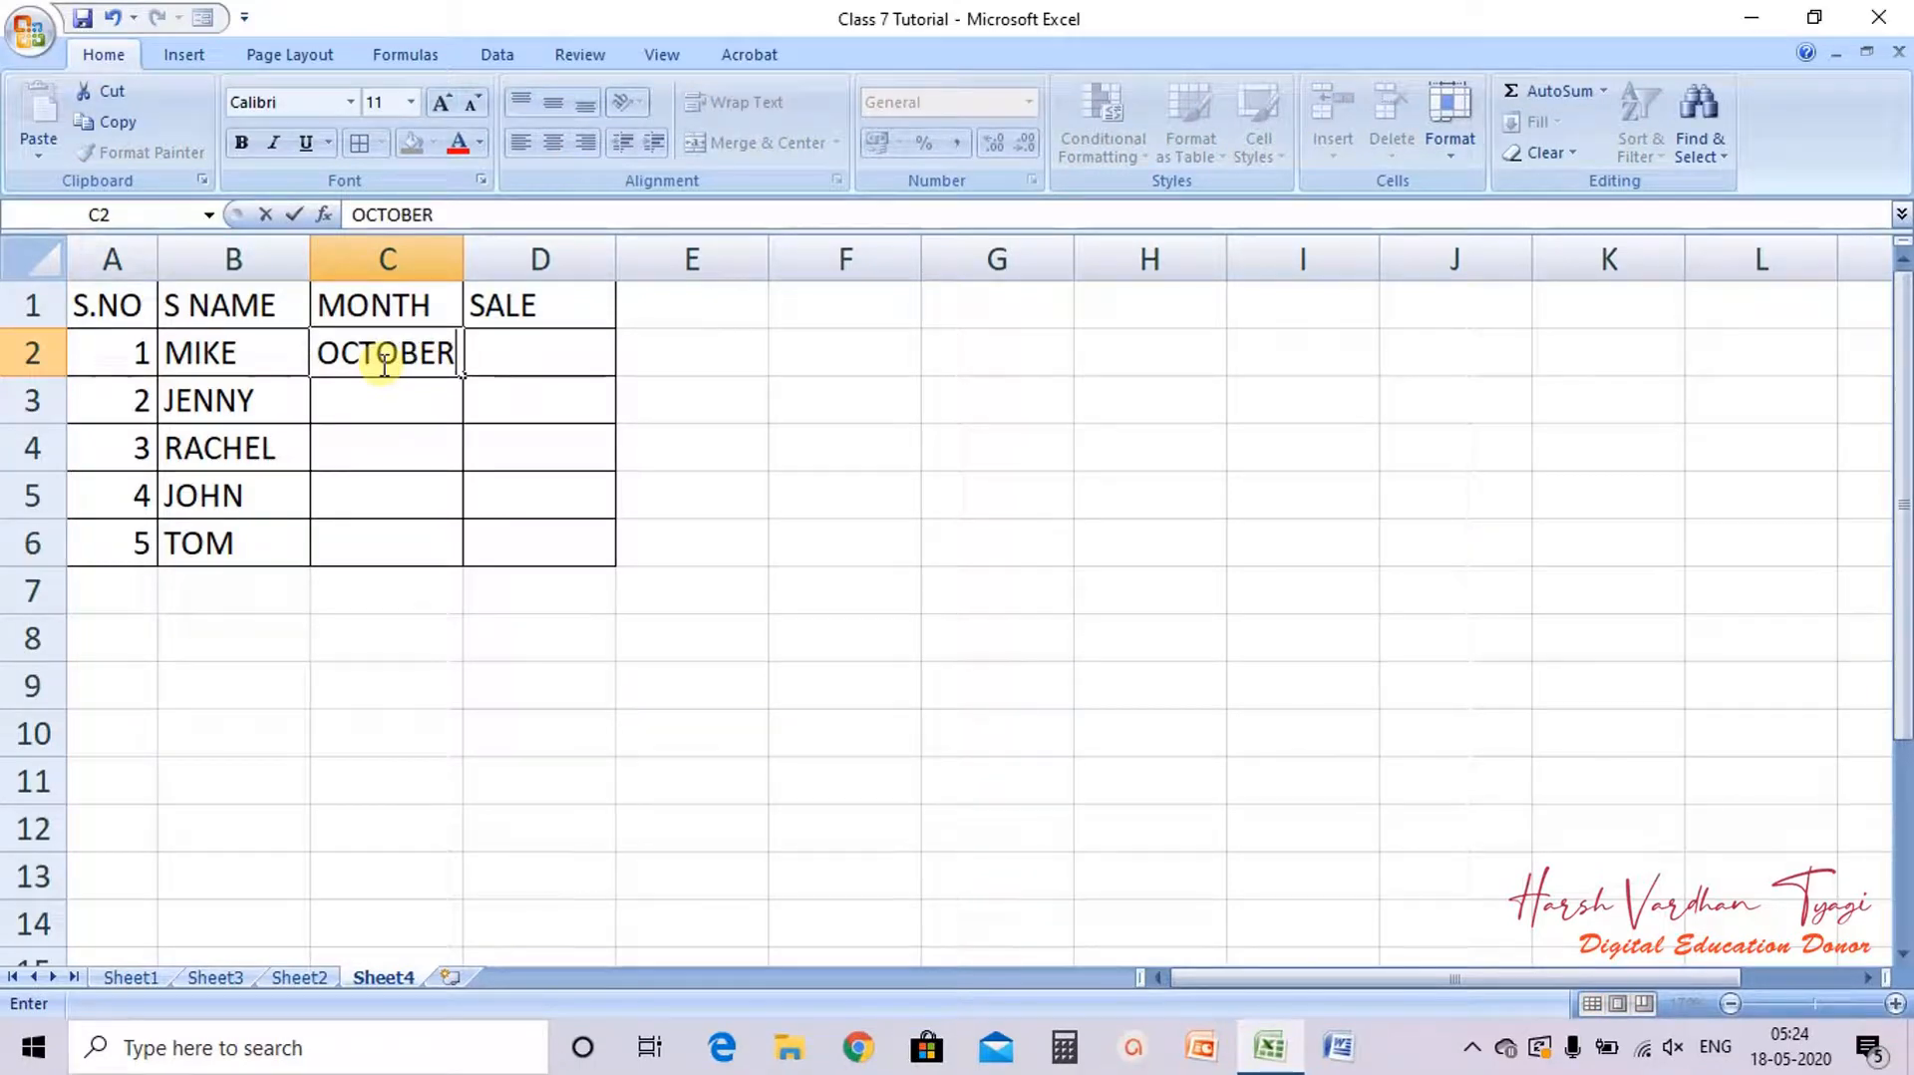
key(Return)
text(O)
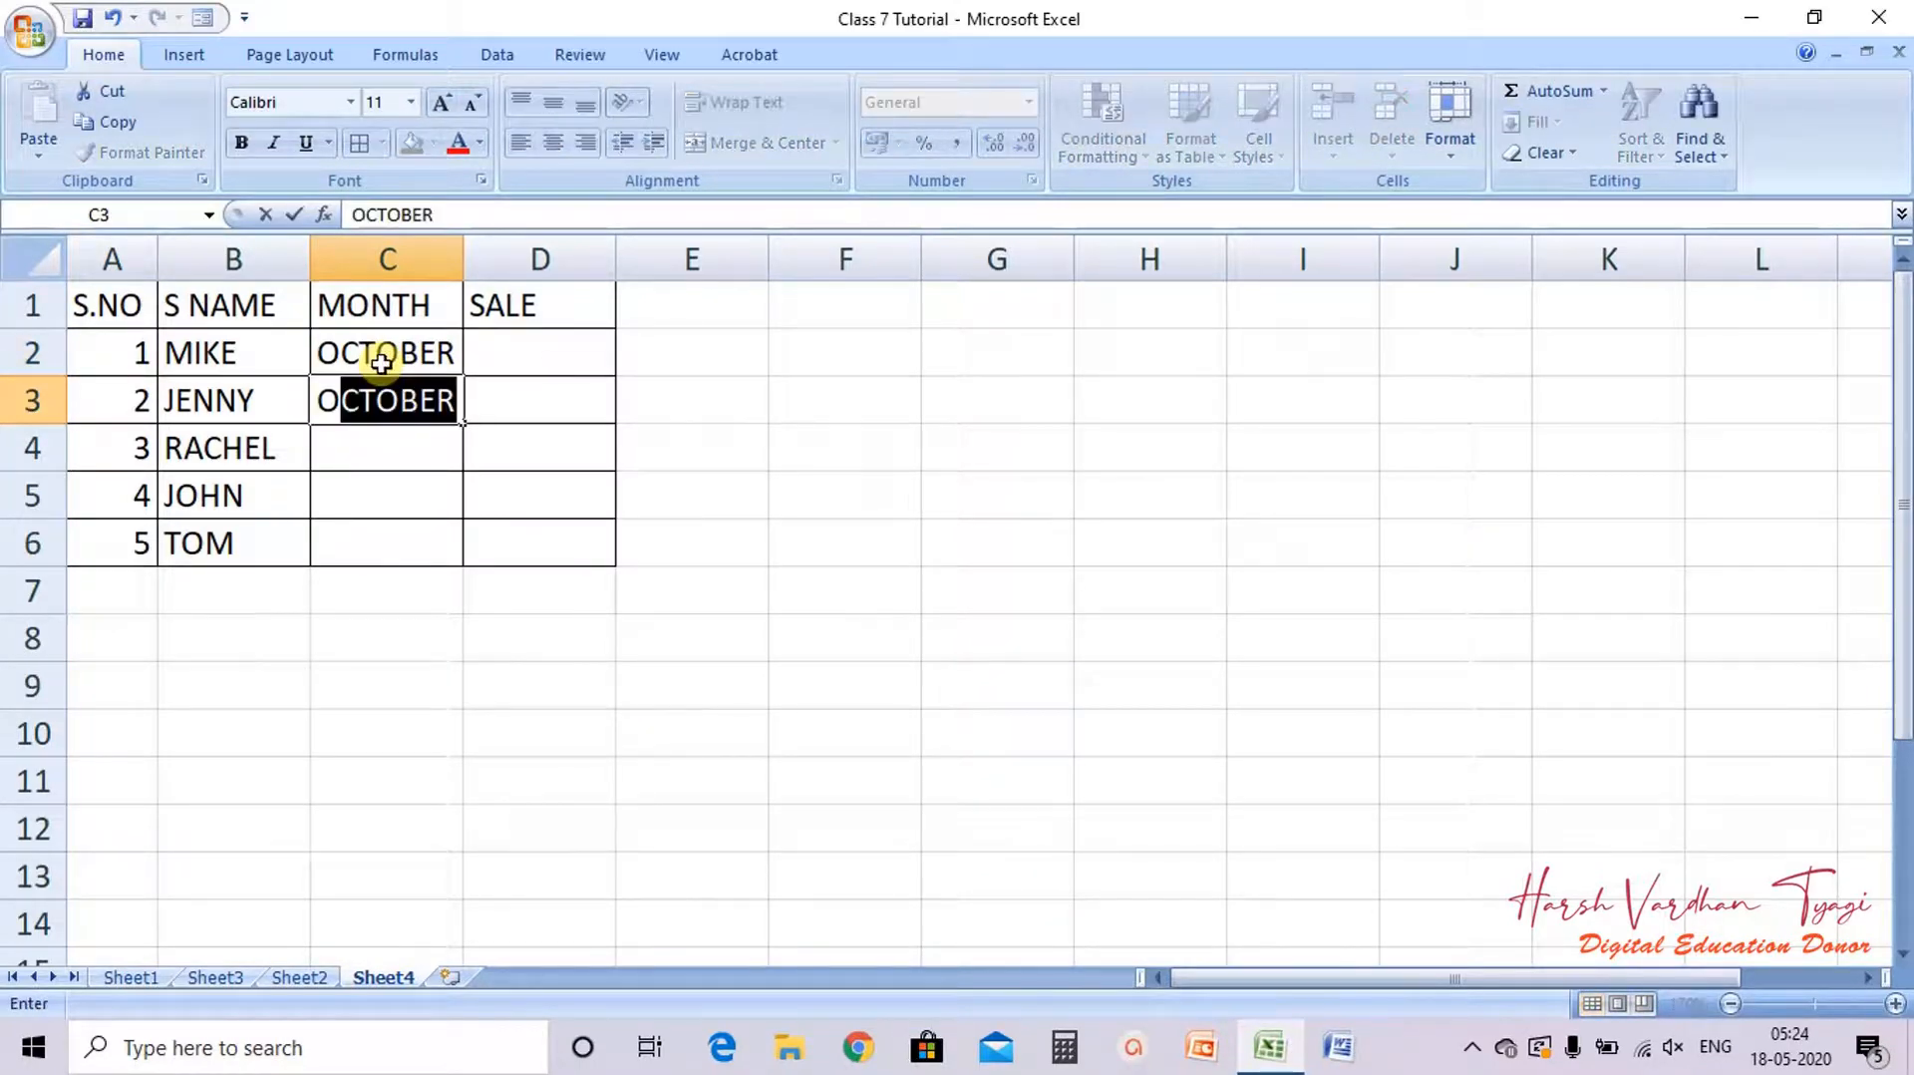
text(CTOBER)
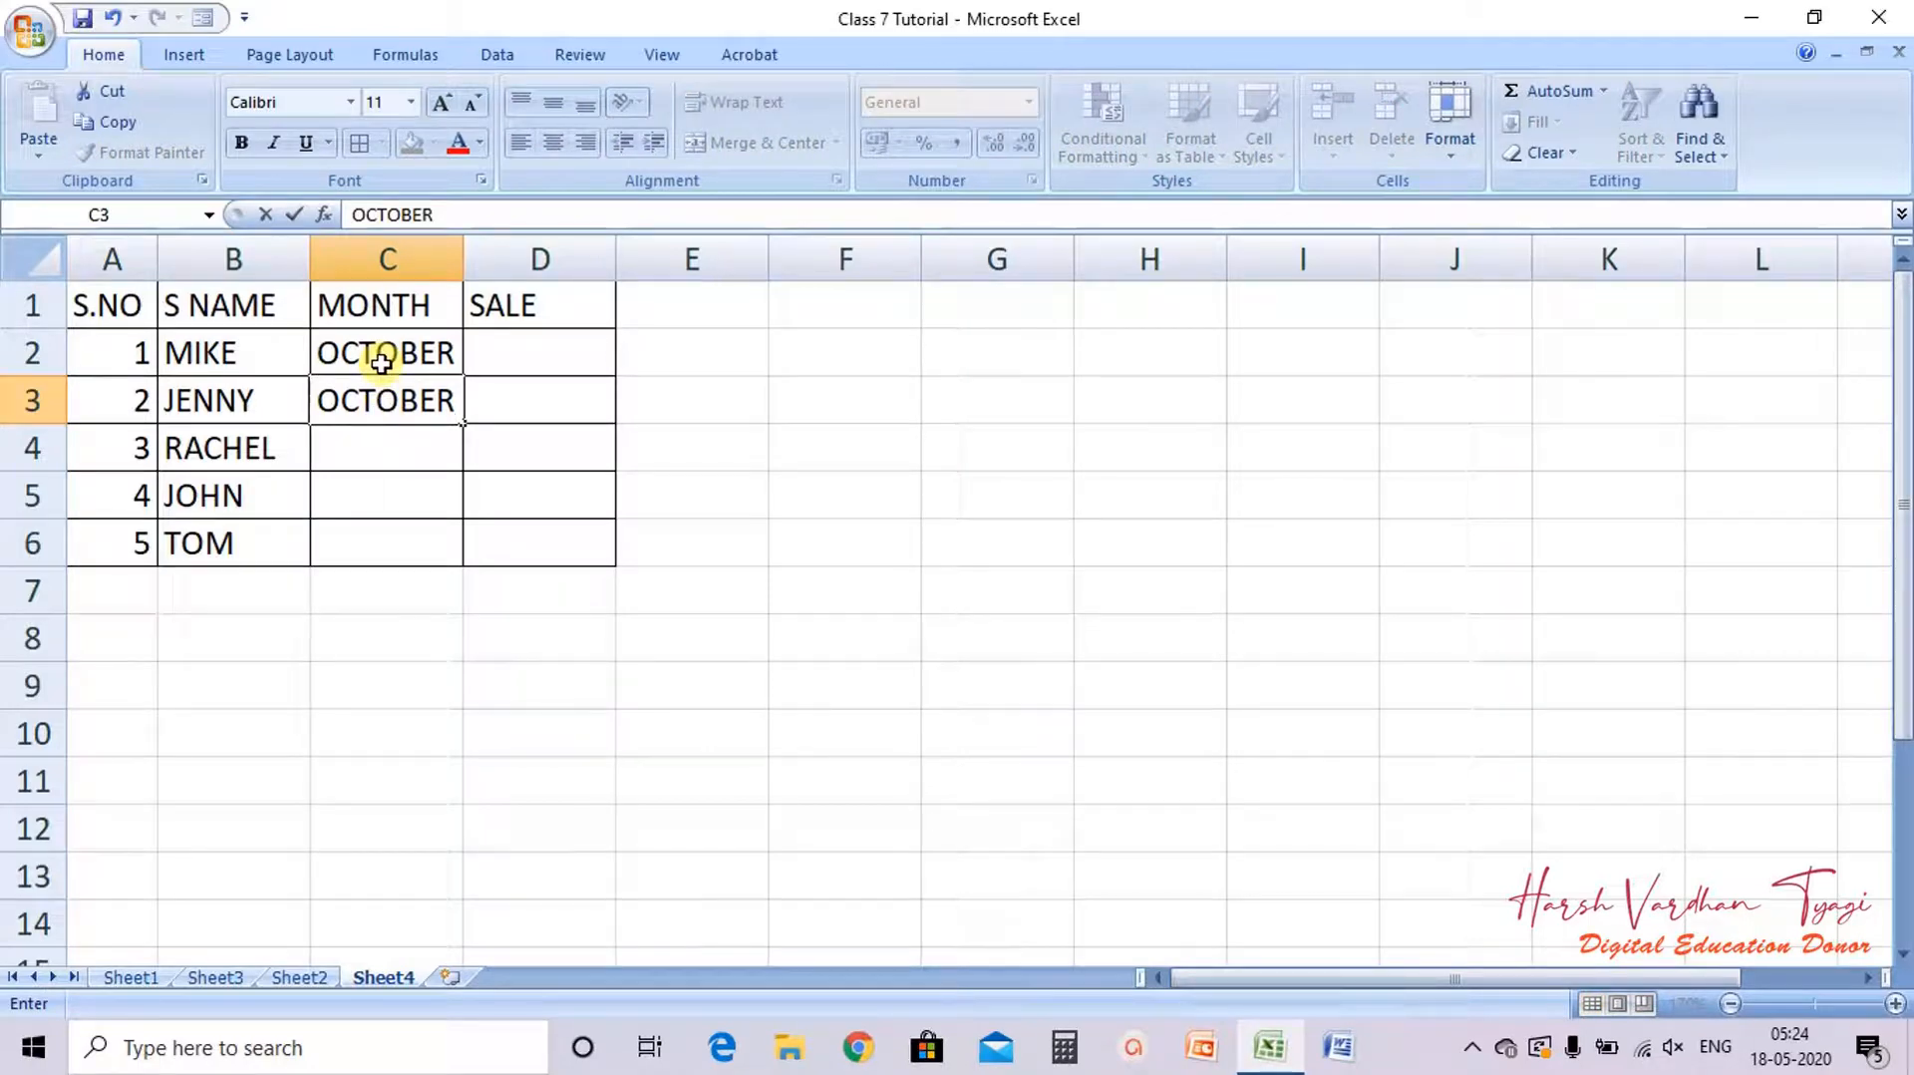
key(Return)
text(OCTOB)
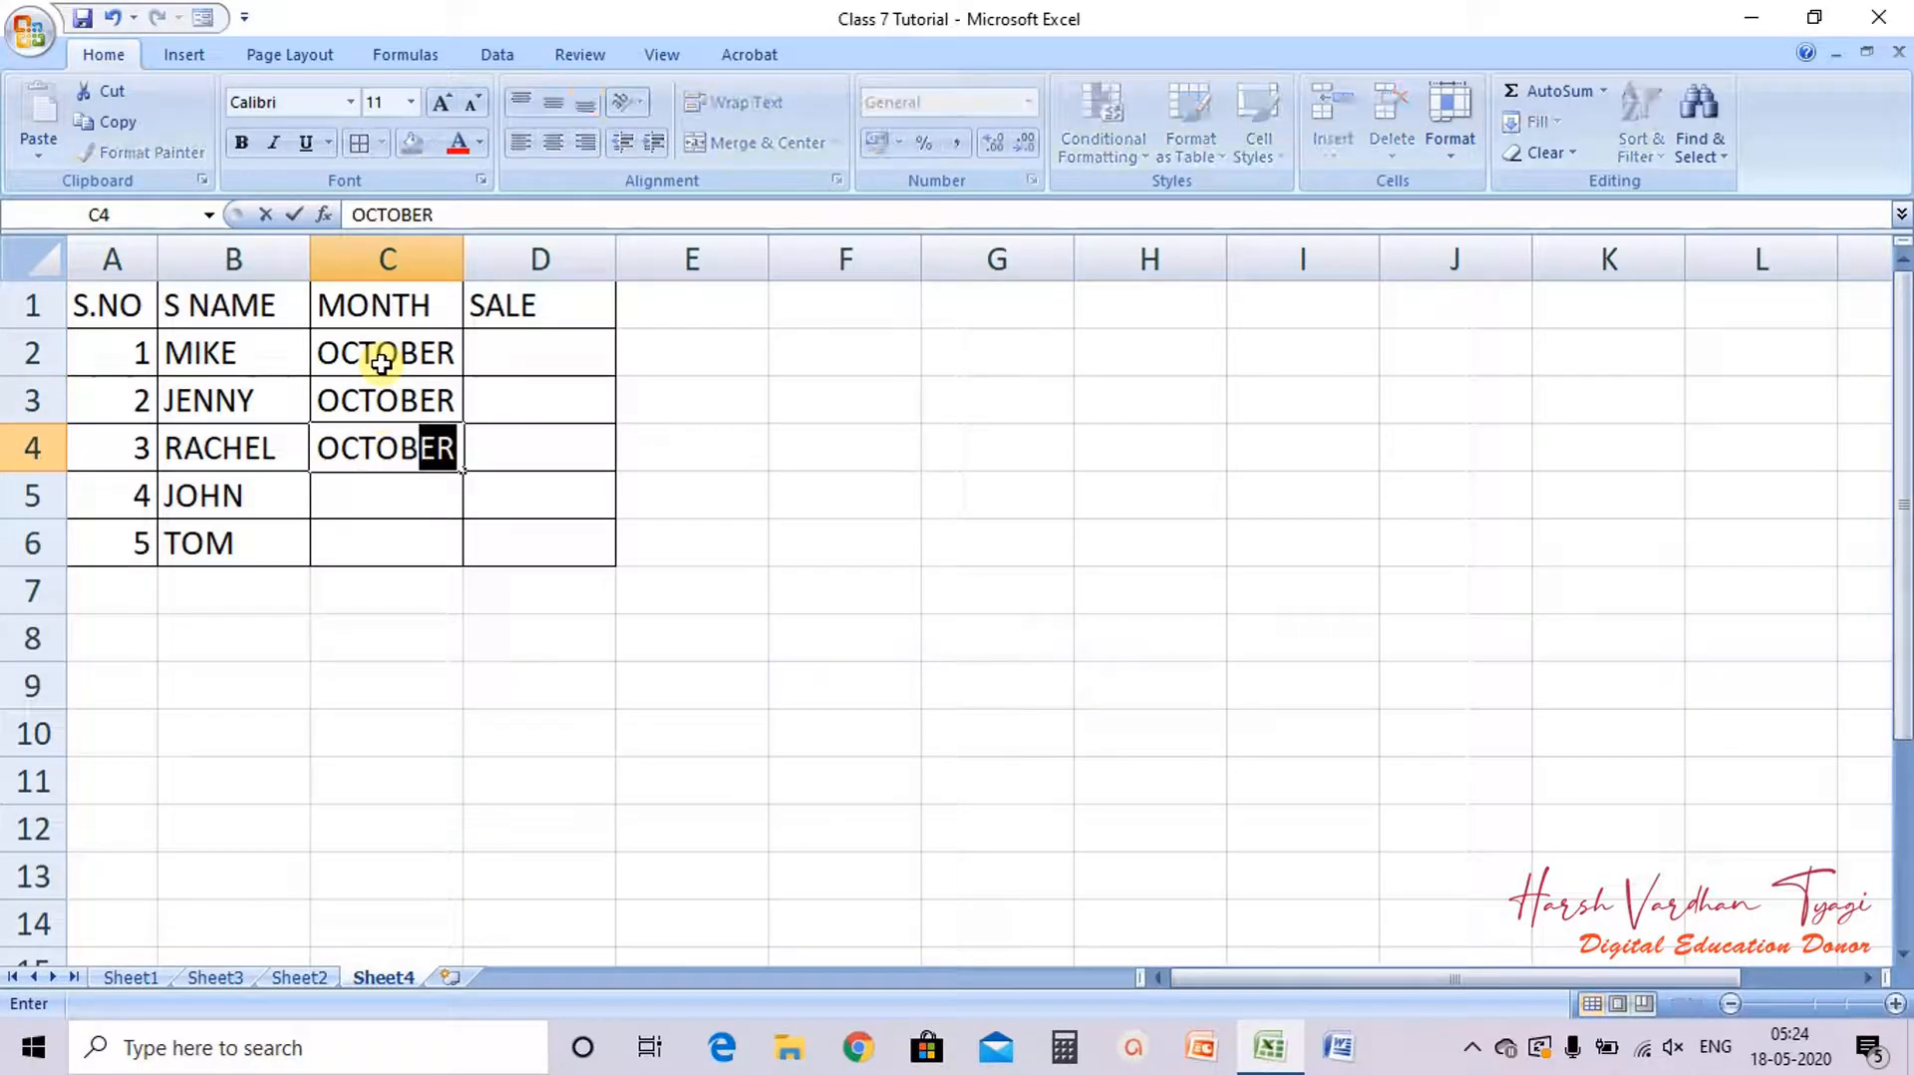
text(ER)
key(Return)
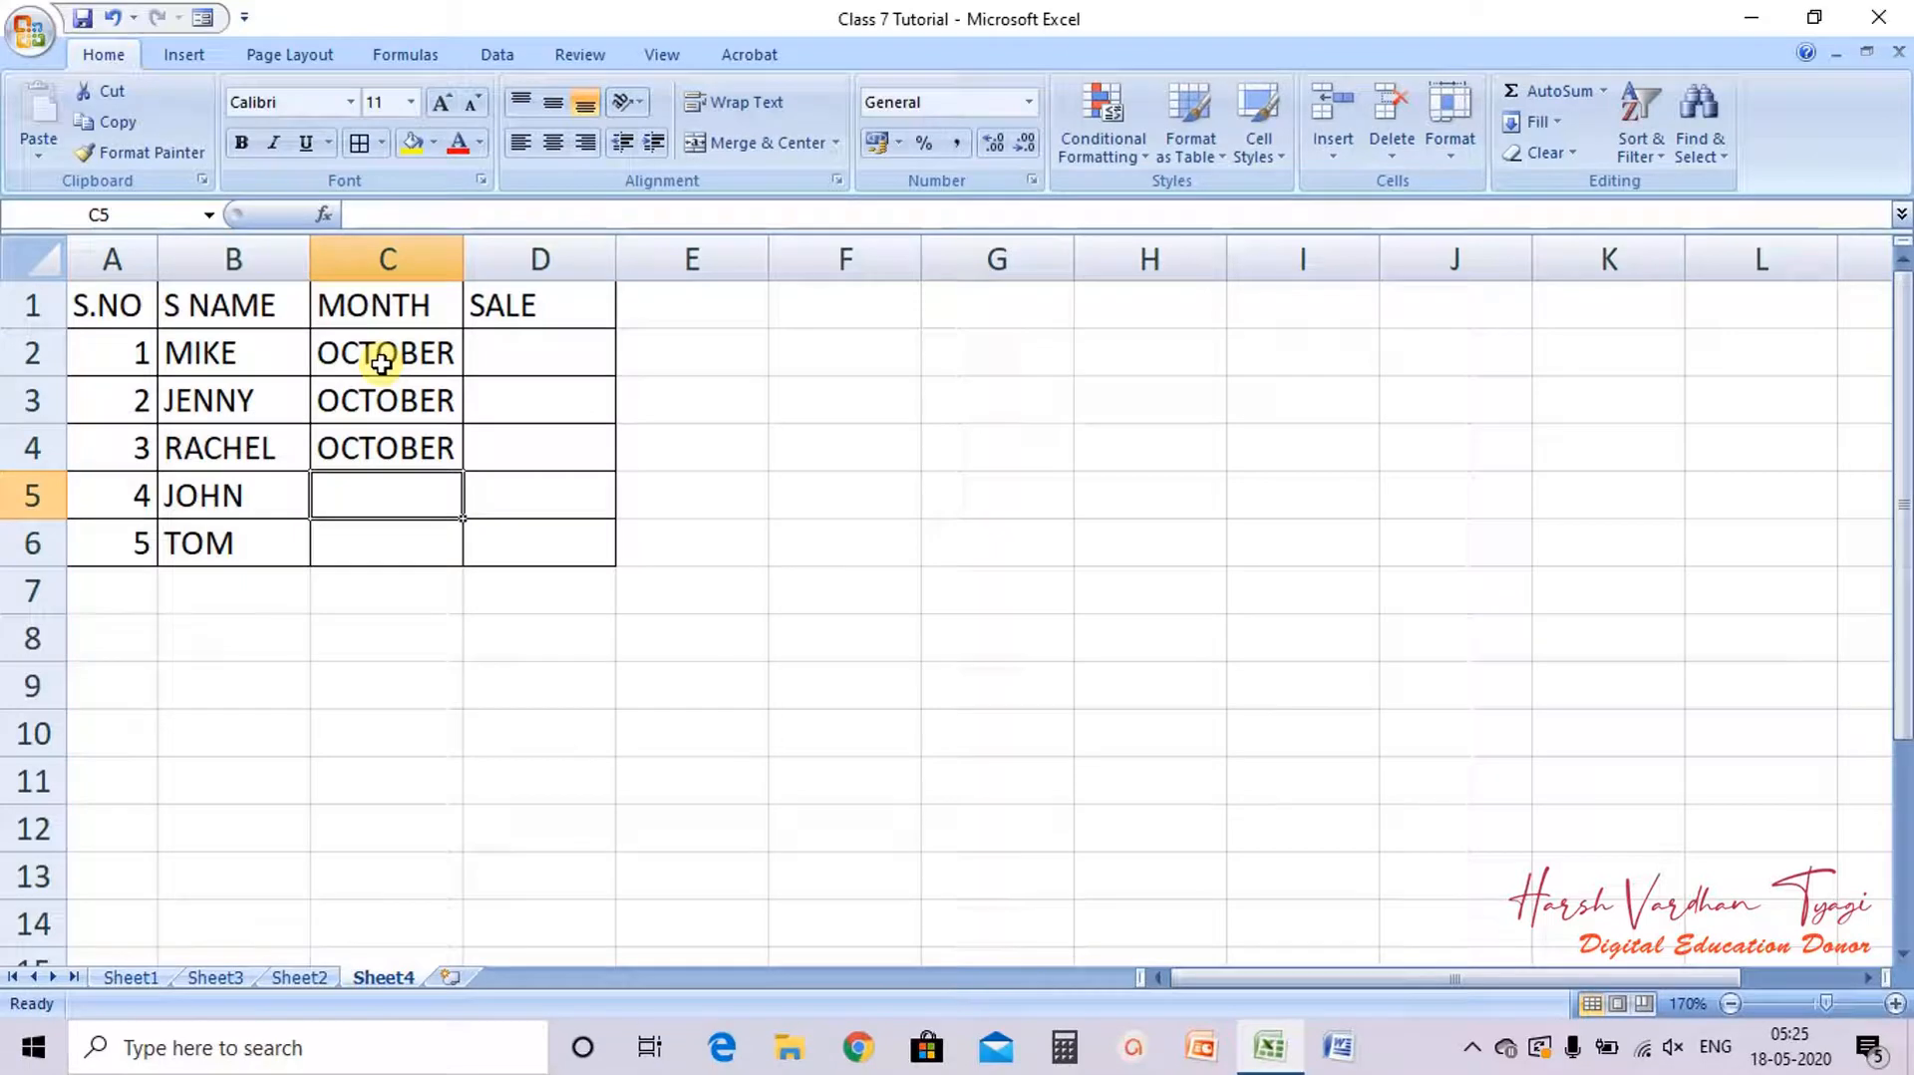
text(NOV)
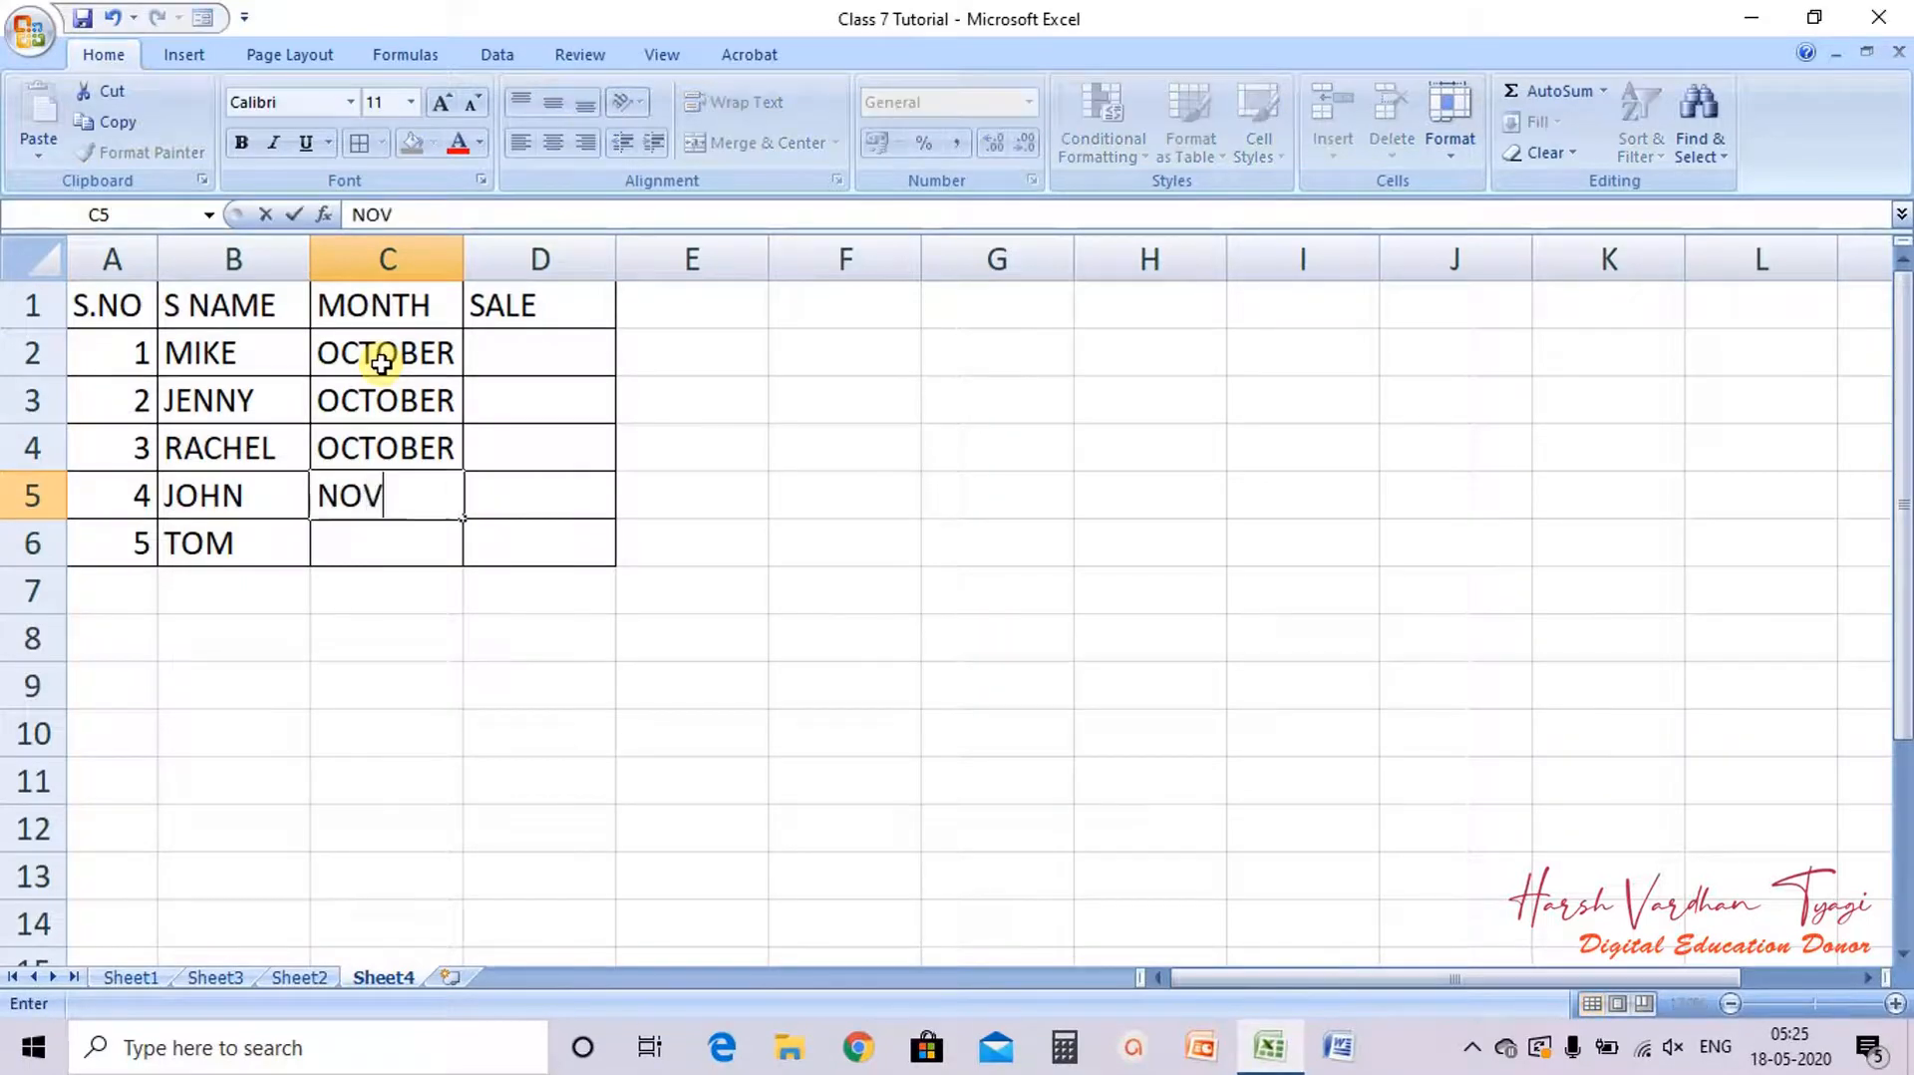
text(EMBER)
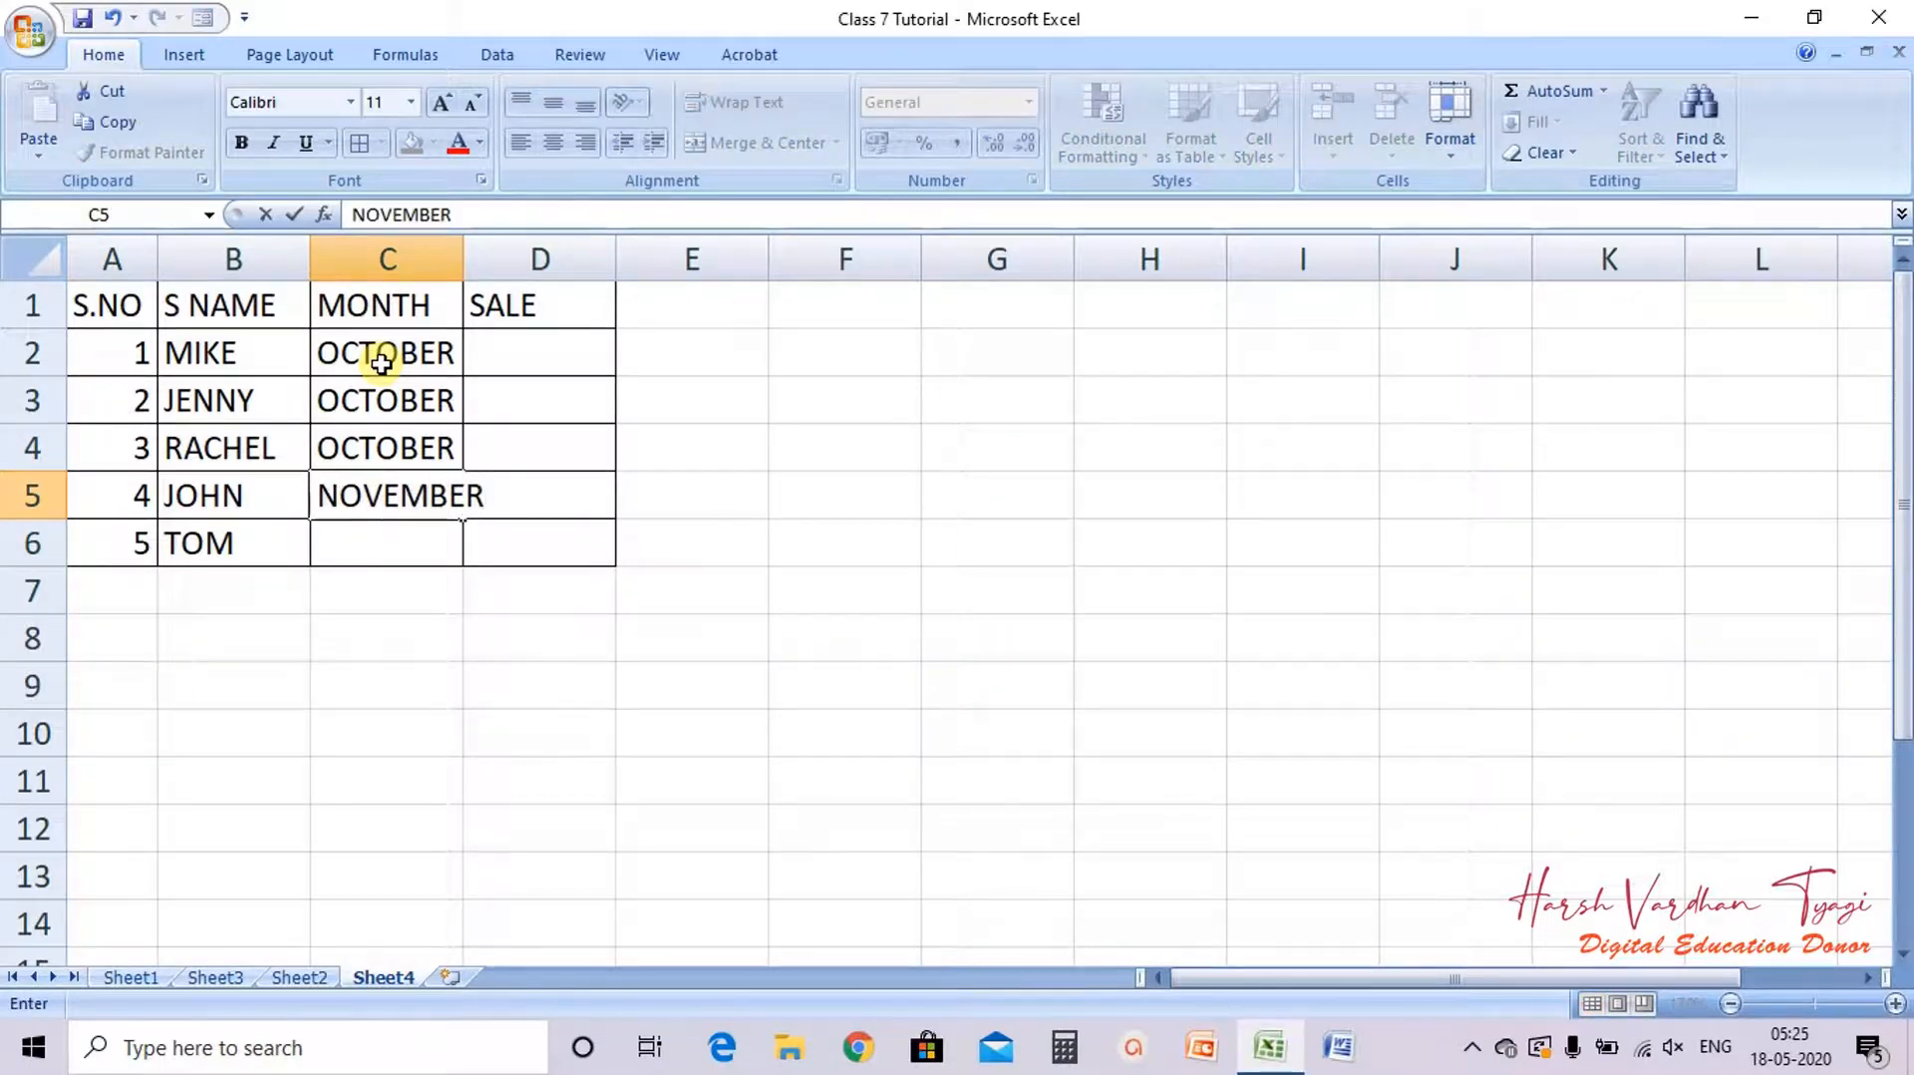
key(Return)
text(NO)
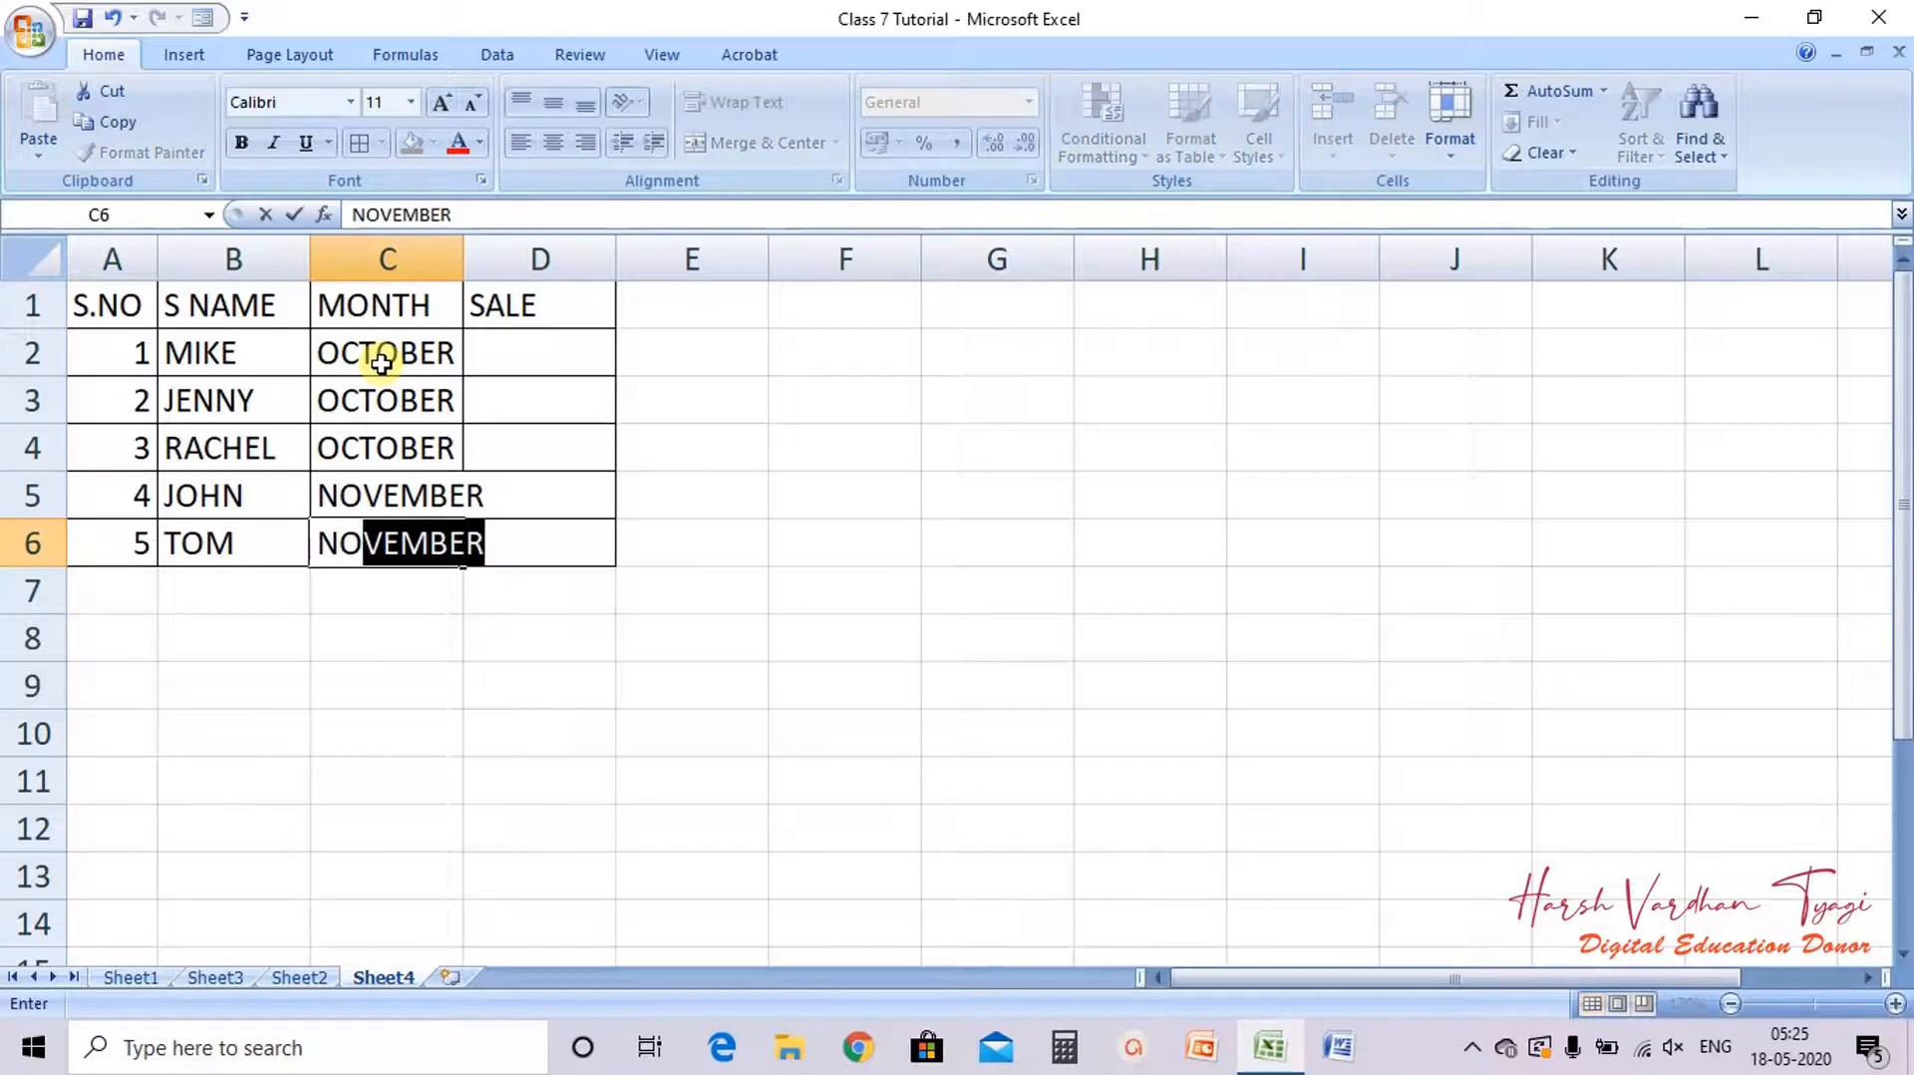
key(Return)
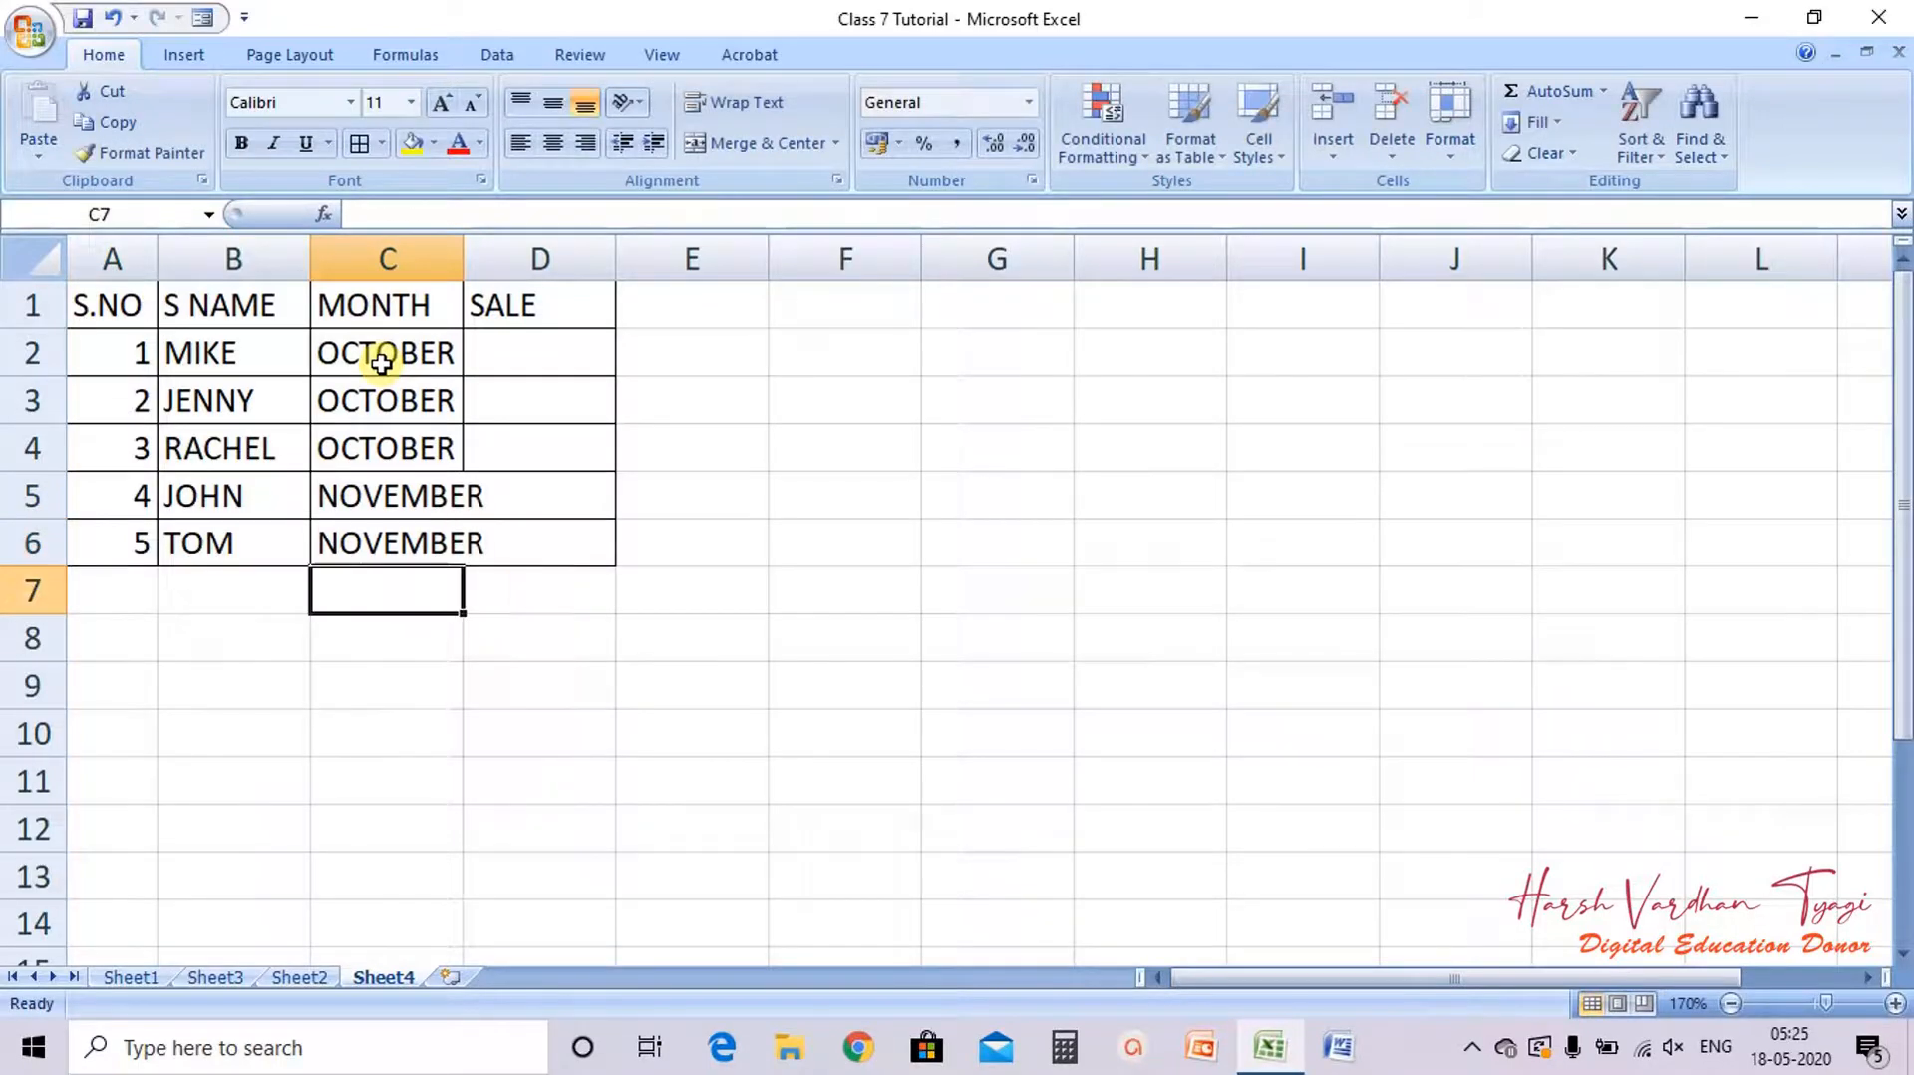
double_click(457, 271)
Step: Enter sales of 25000 and 30000 in D2 and D3 under SALE
click(535, 350)
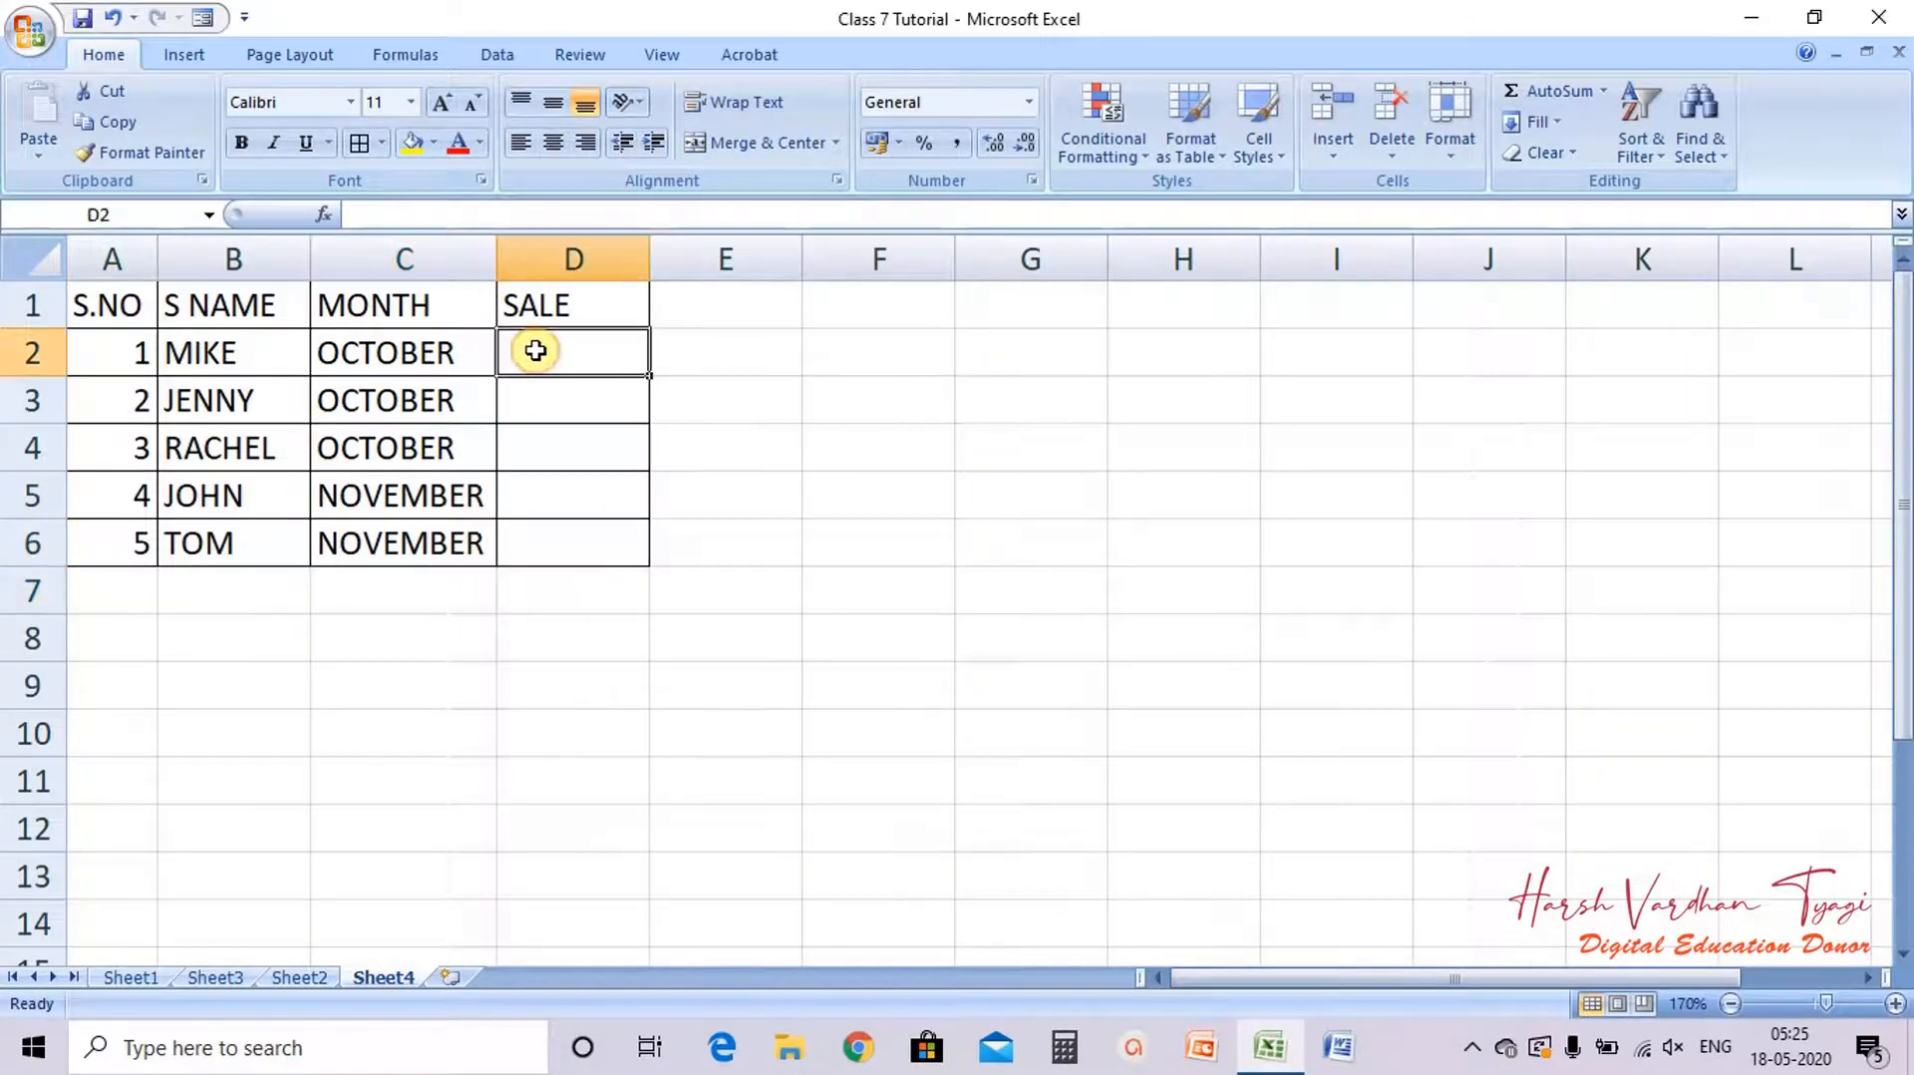
text(25000)
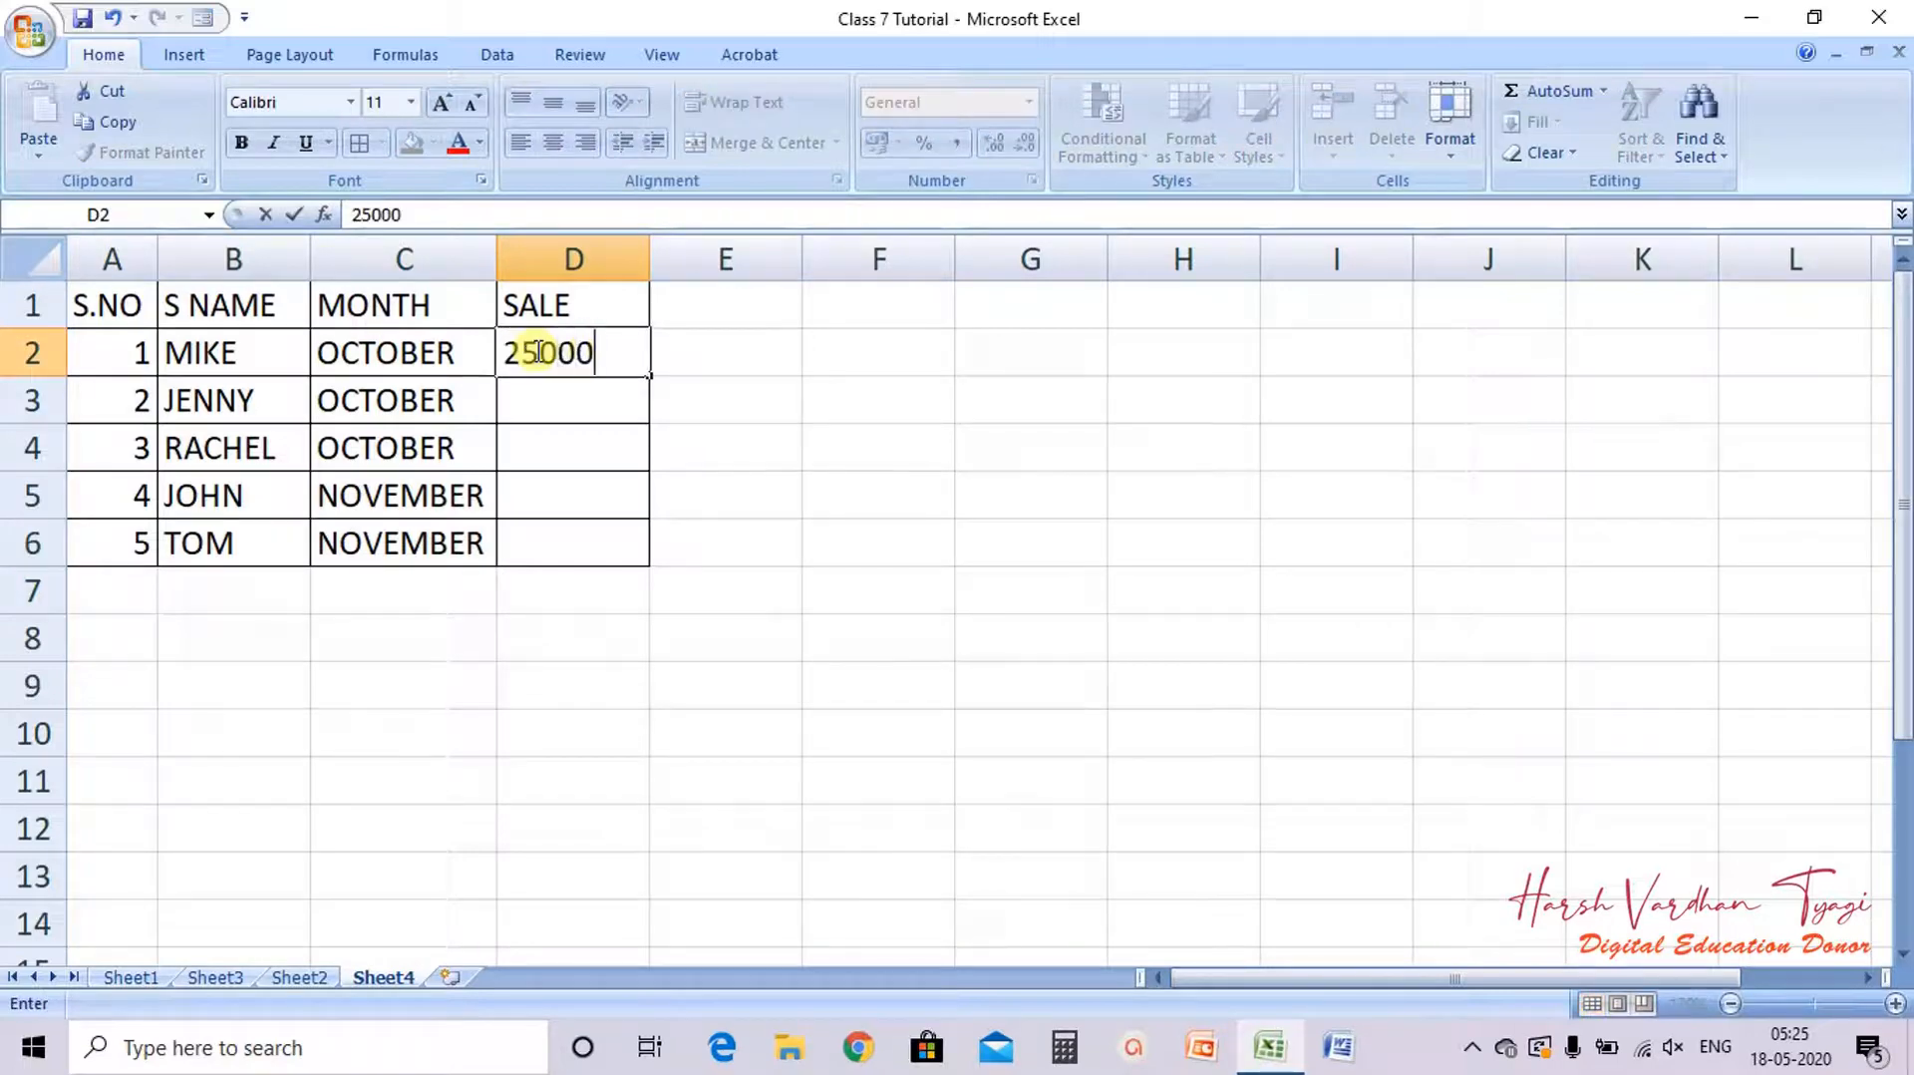
key(Return)
key(Return)
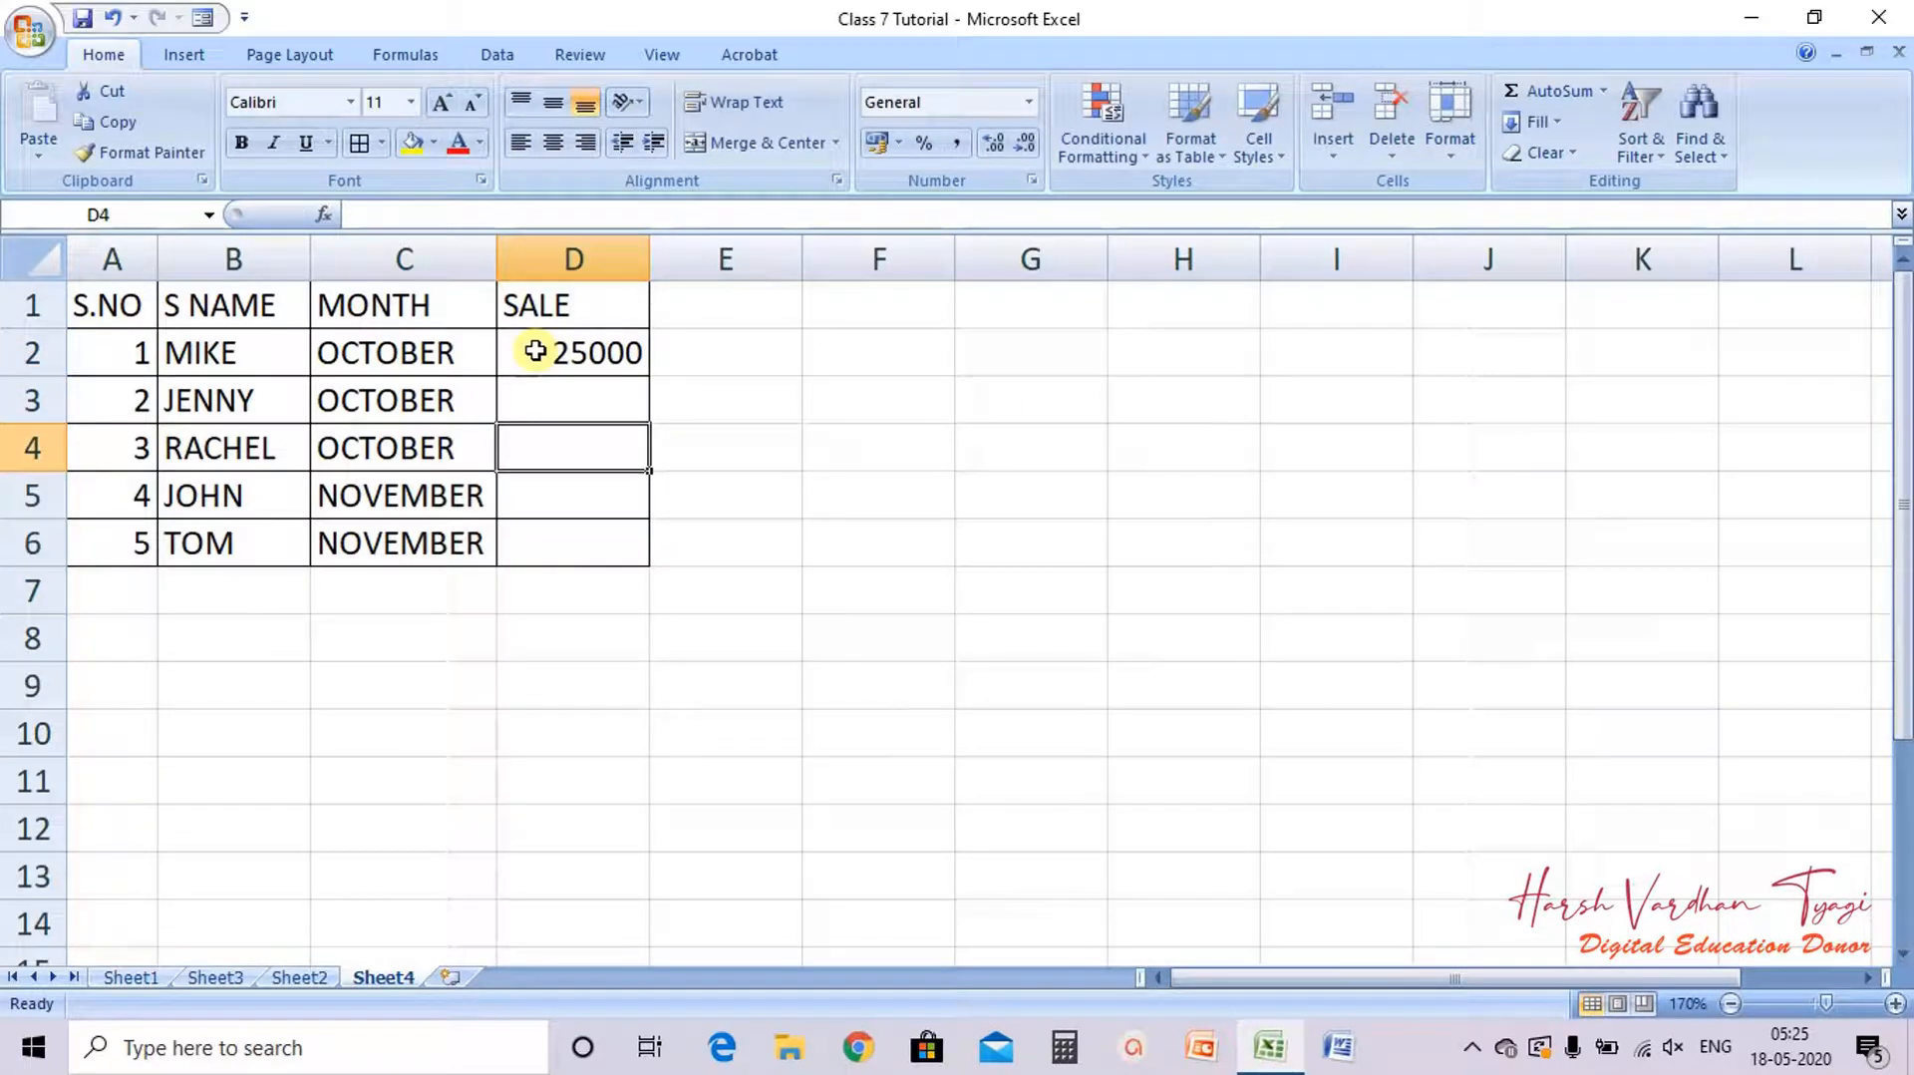
key(Up)
text(30)
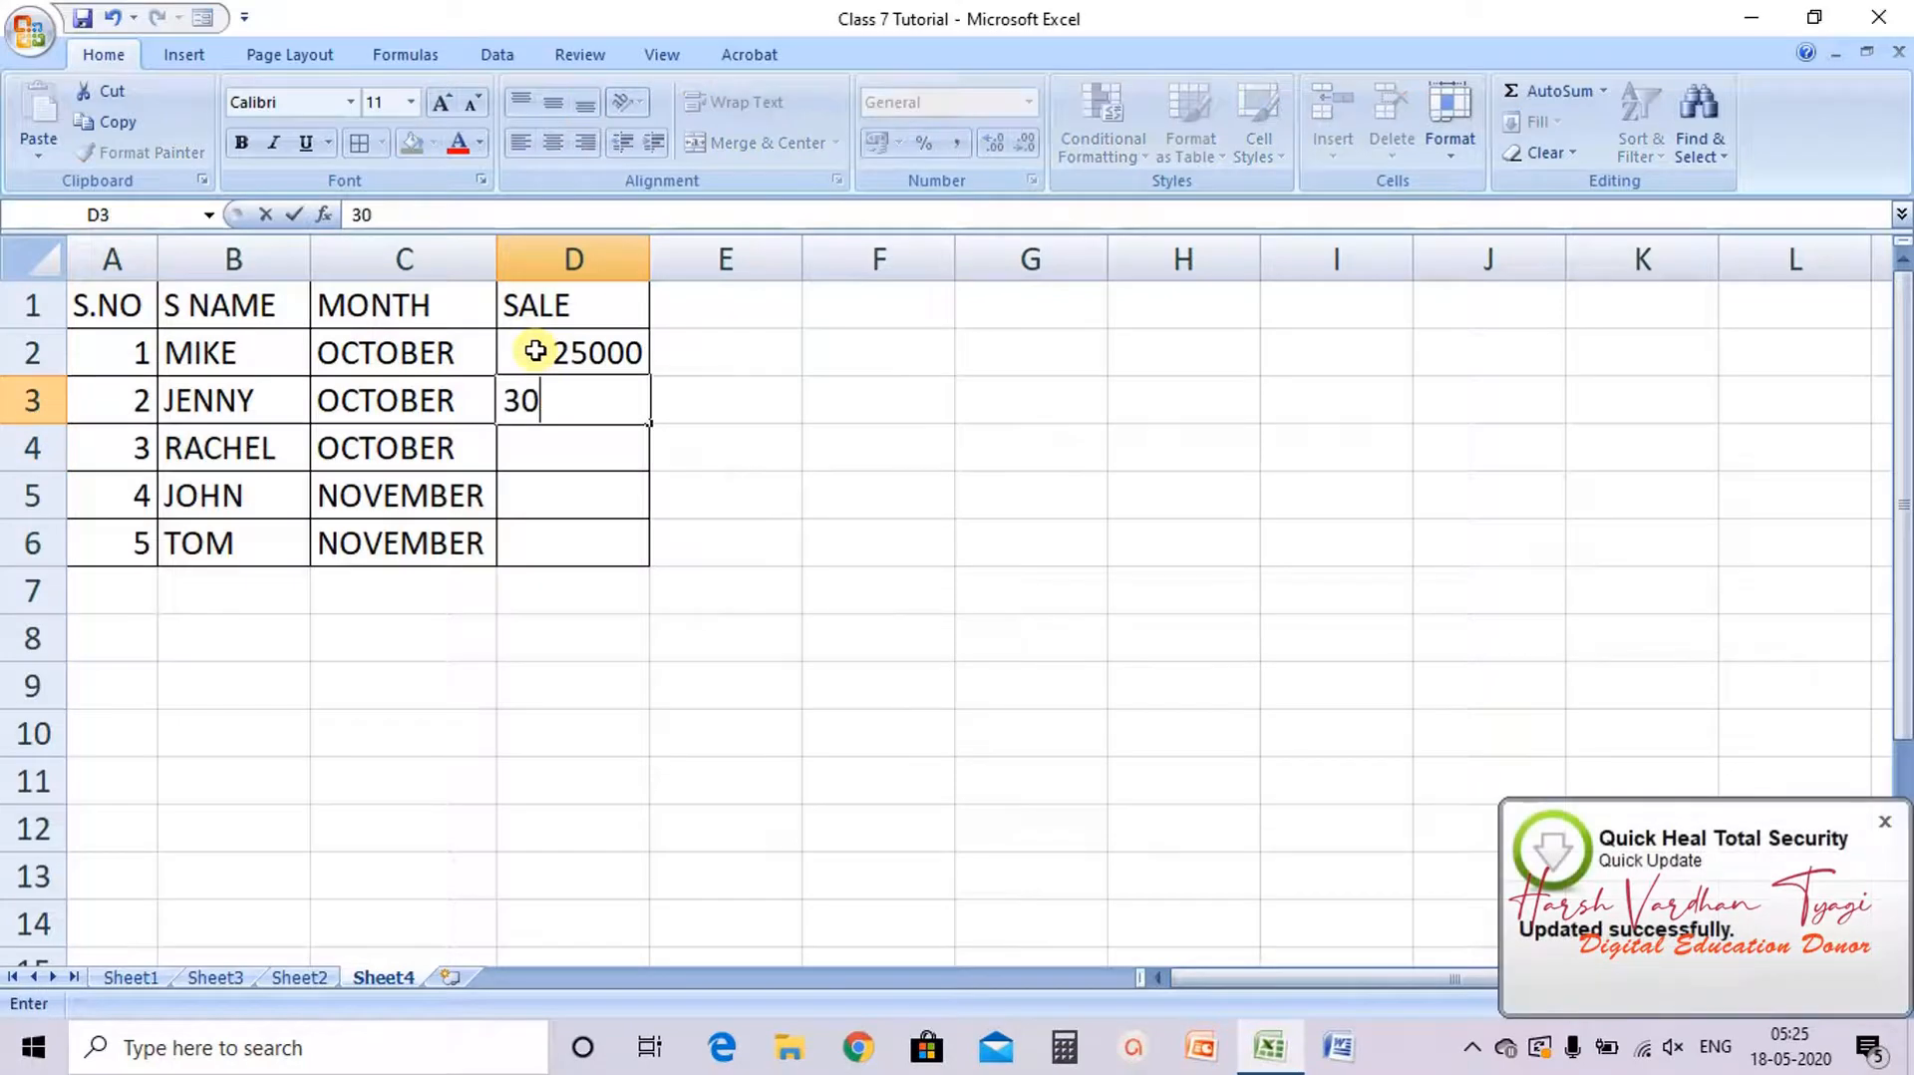
text(000)
key(Return)
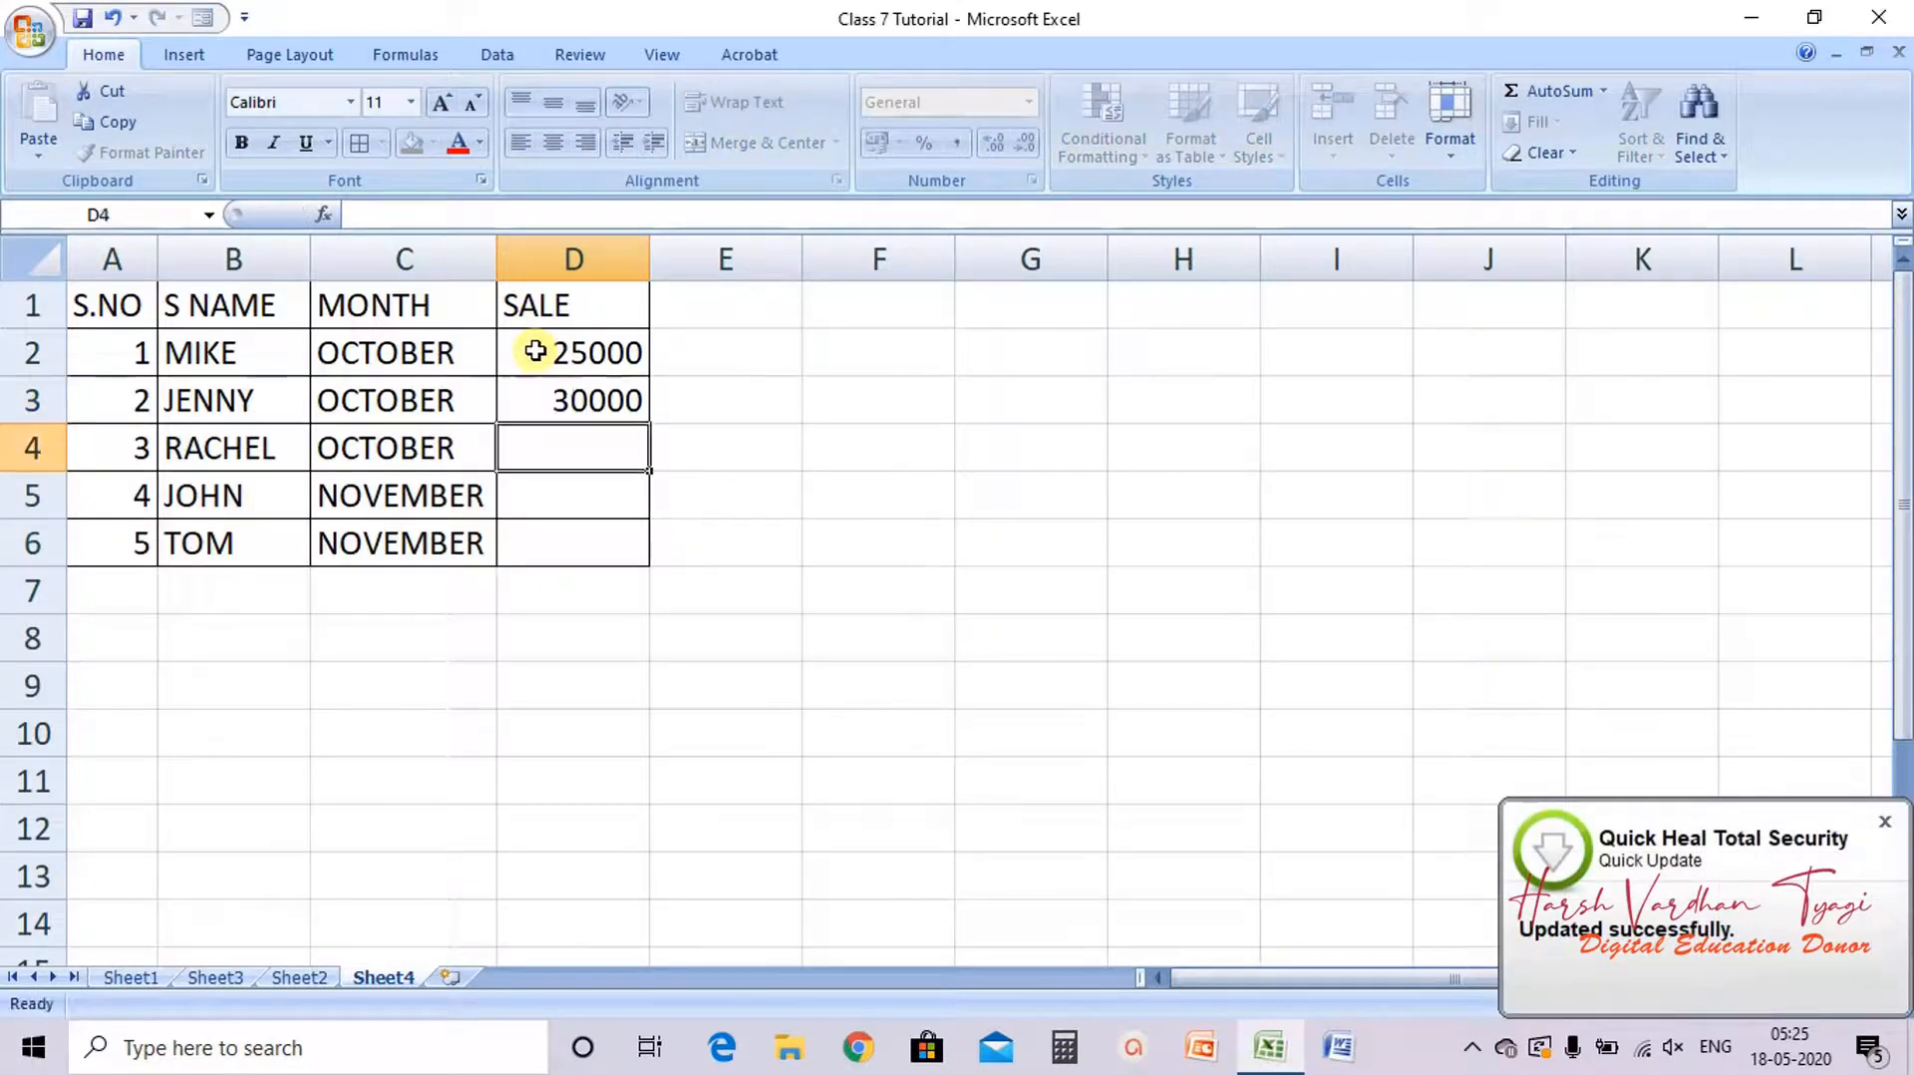
Step: Enter sales of 29562, 28659 and 31356 in D4 to D6
text(2)
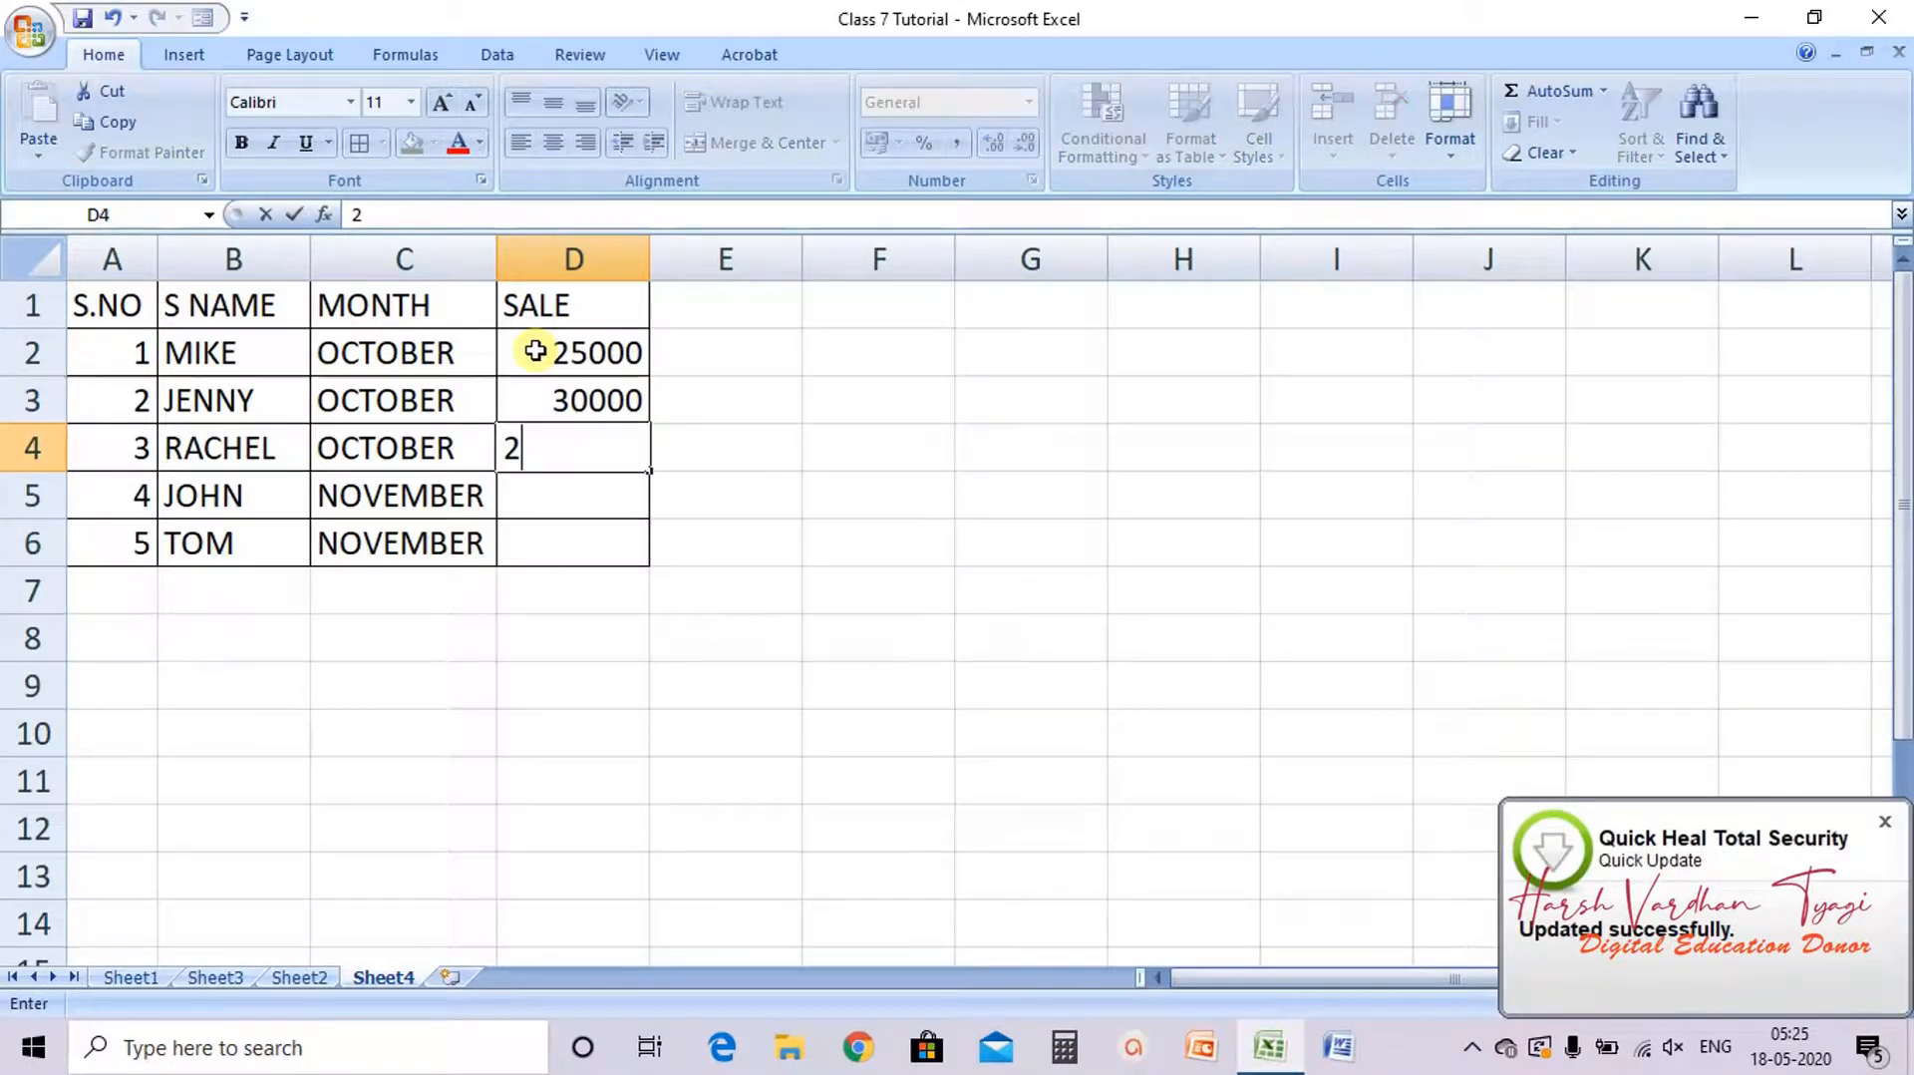
text(9562)
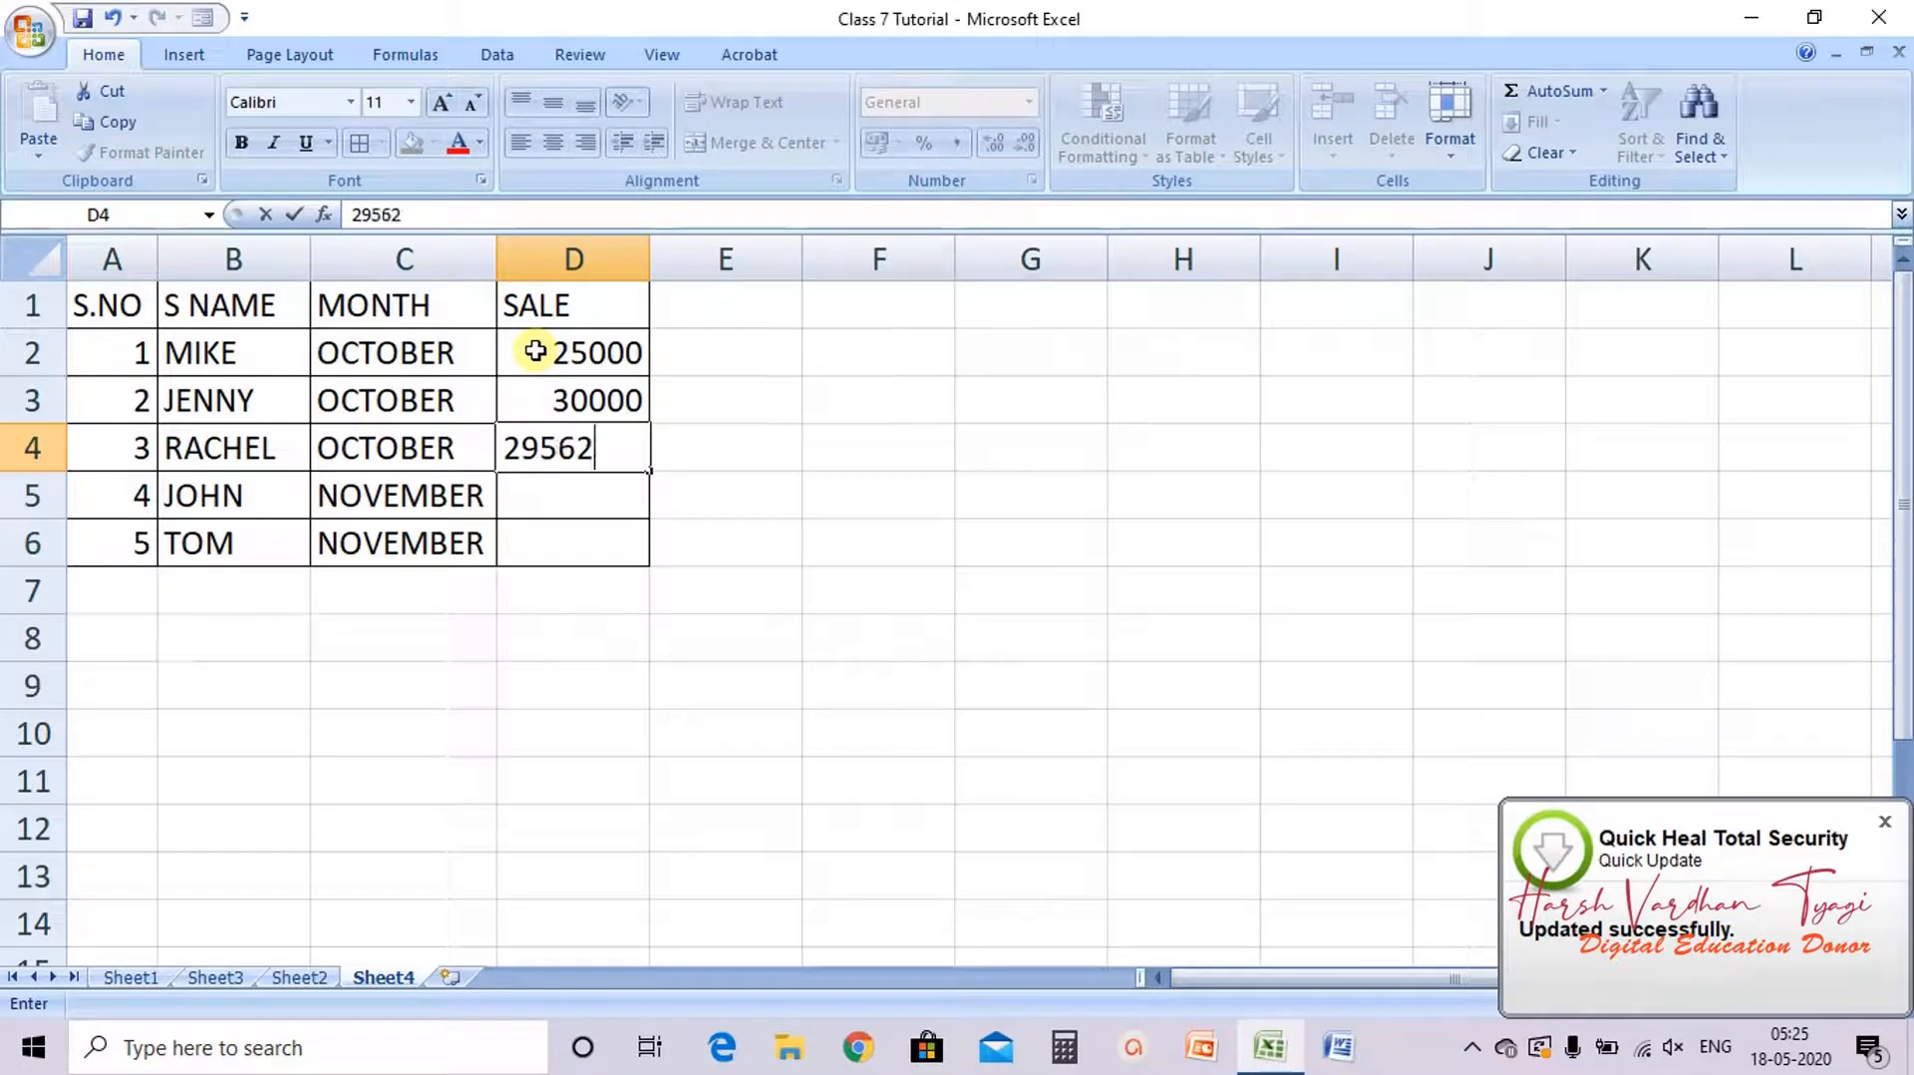
key(Return)
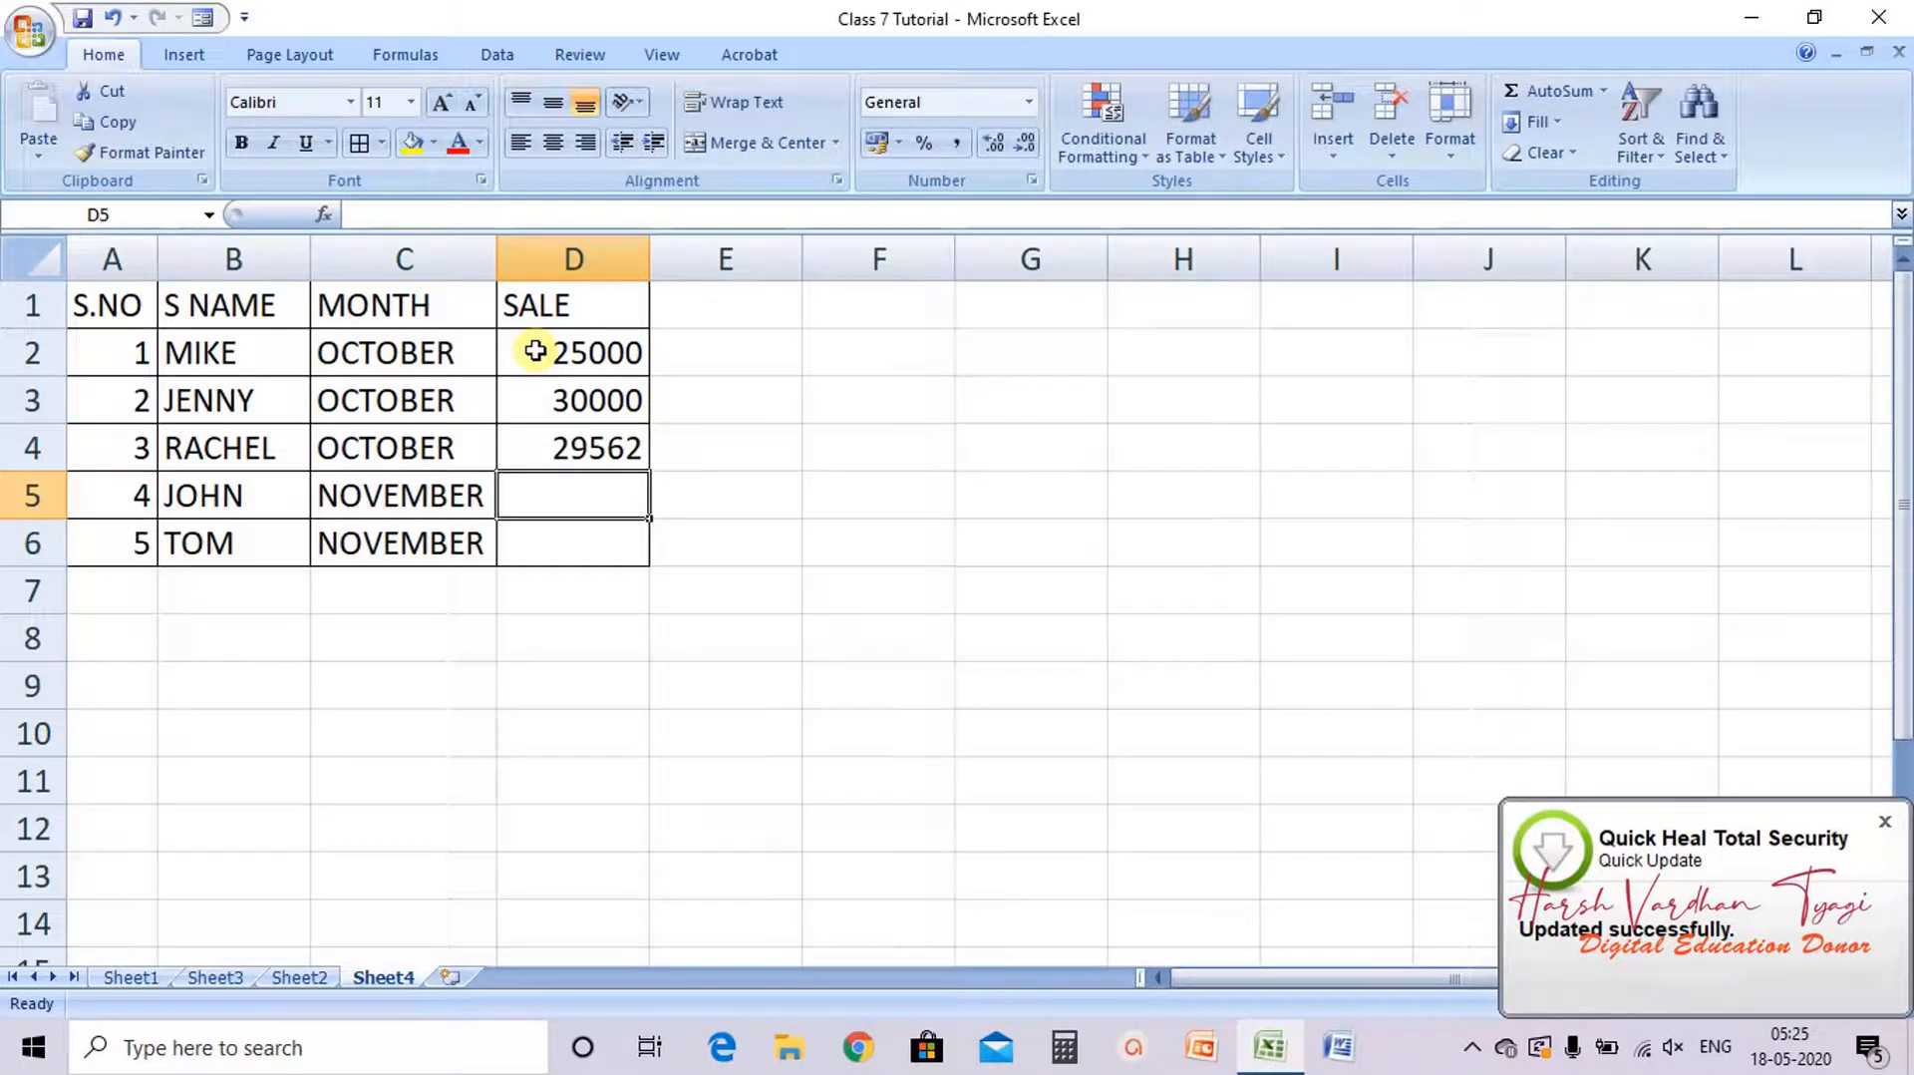
text(286)
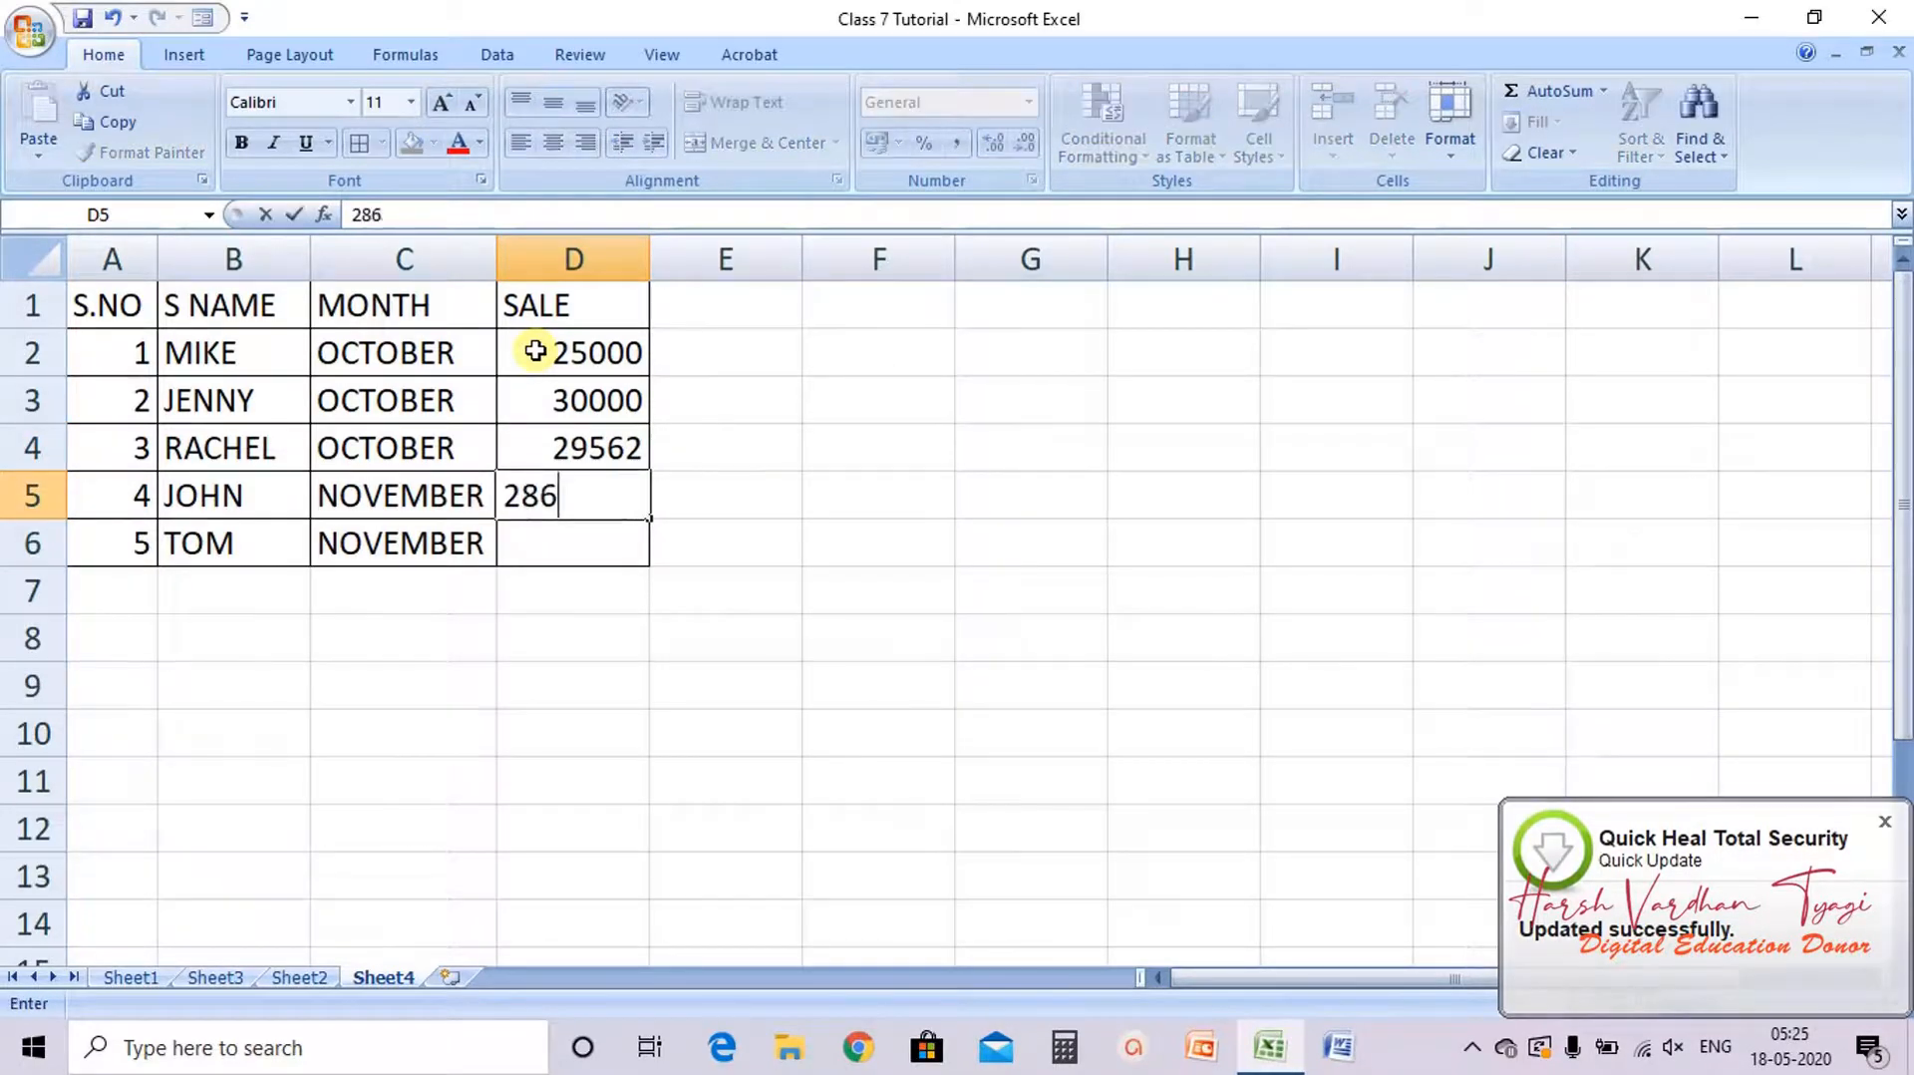
text(59)
key(Return)
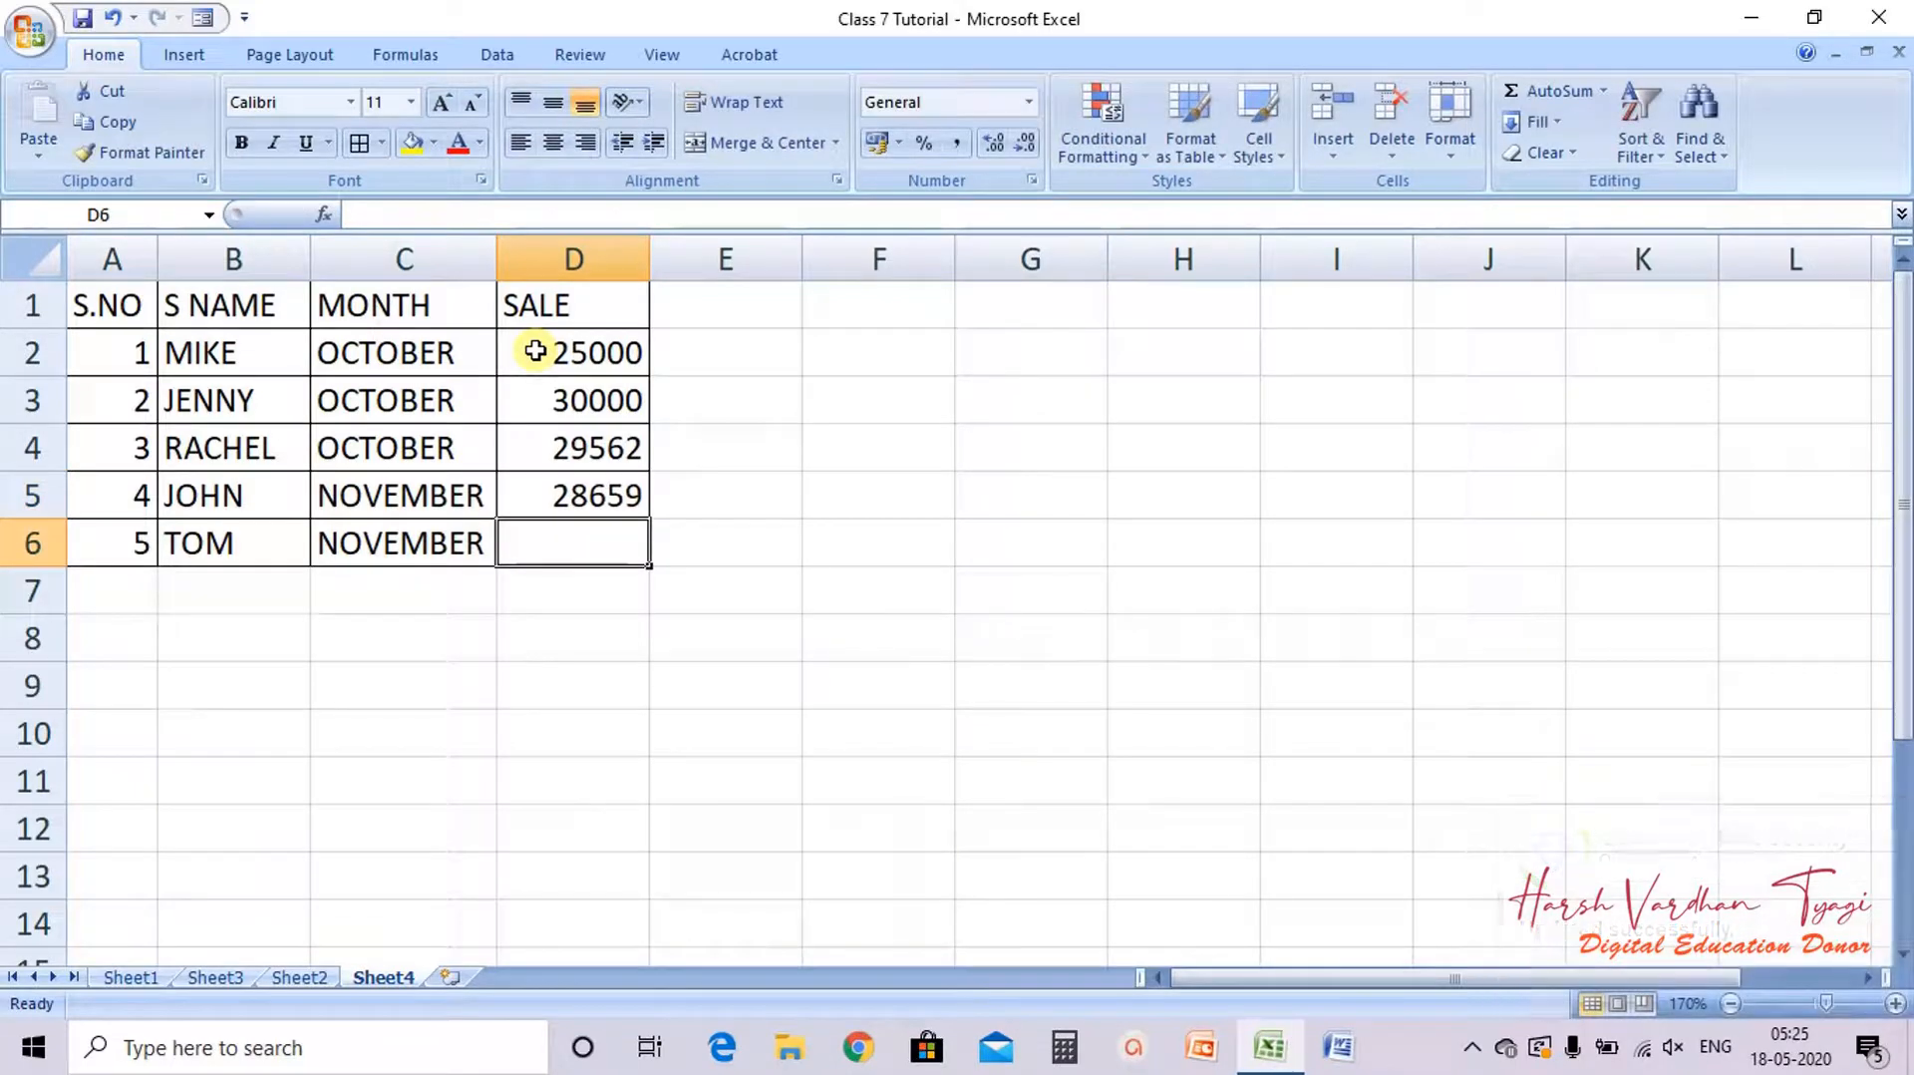
text(31356)
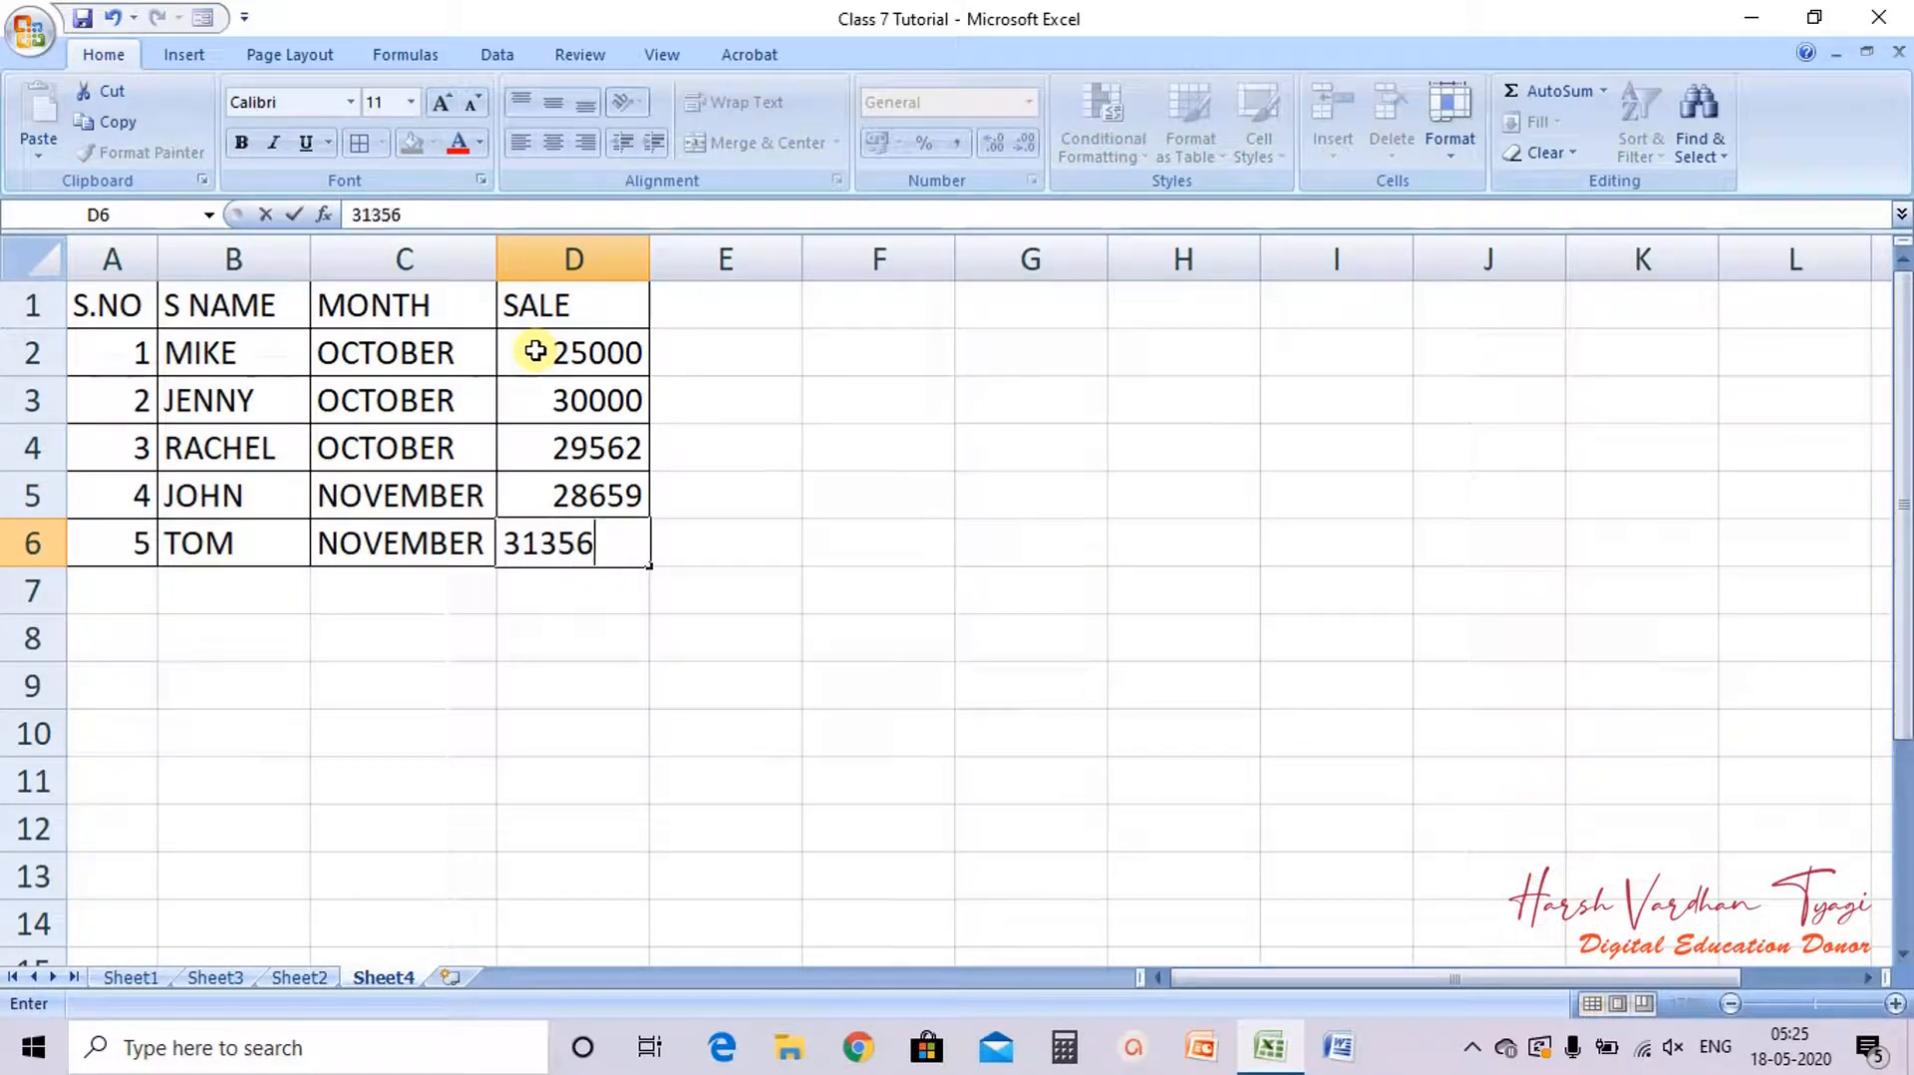
key(Return)
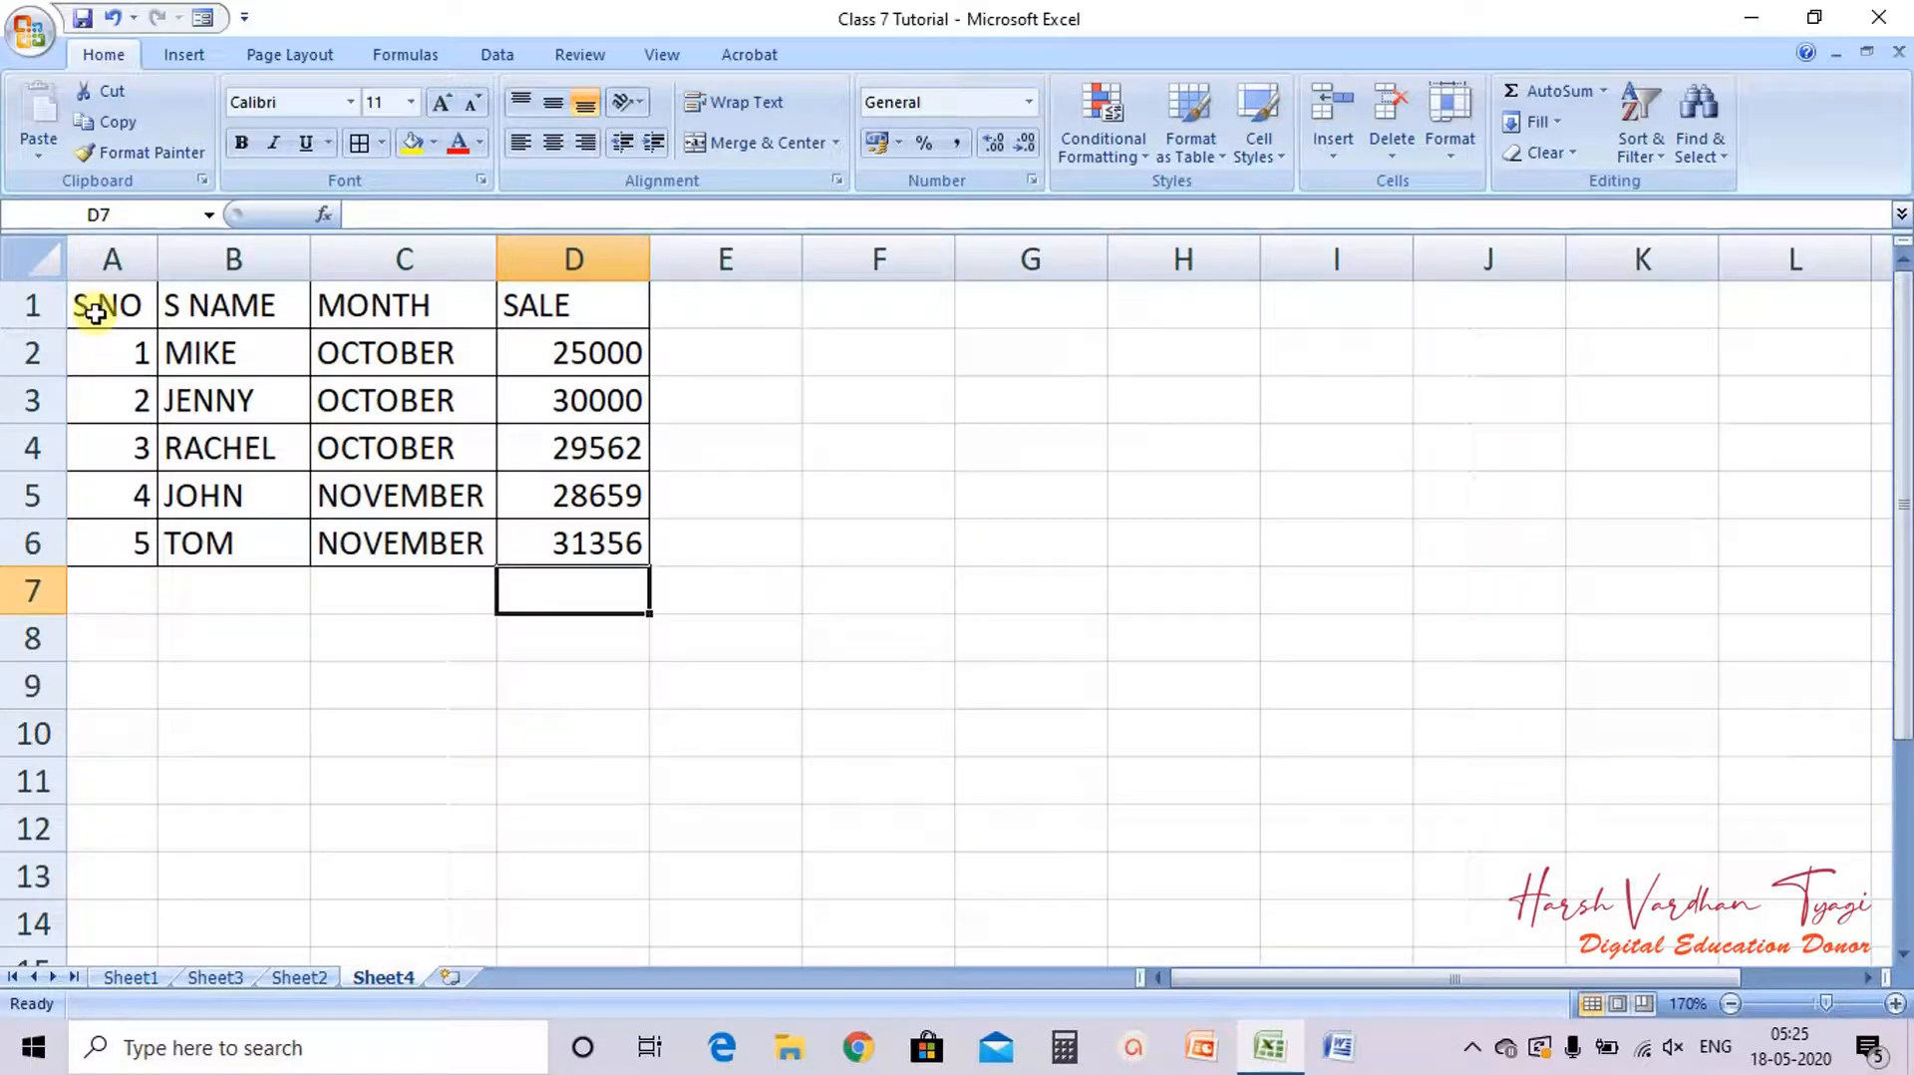
Step: Center the header row A1:D1 both horizontally and vertically
drag(95, 312, 514, 291)
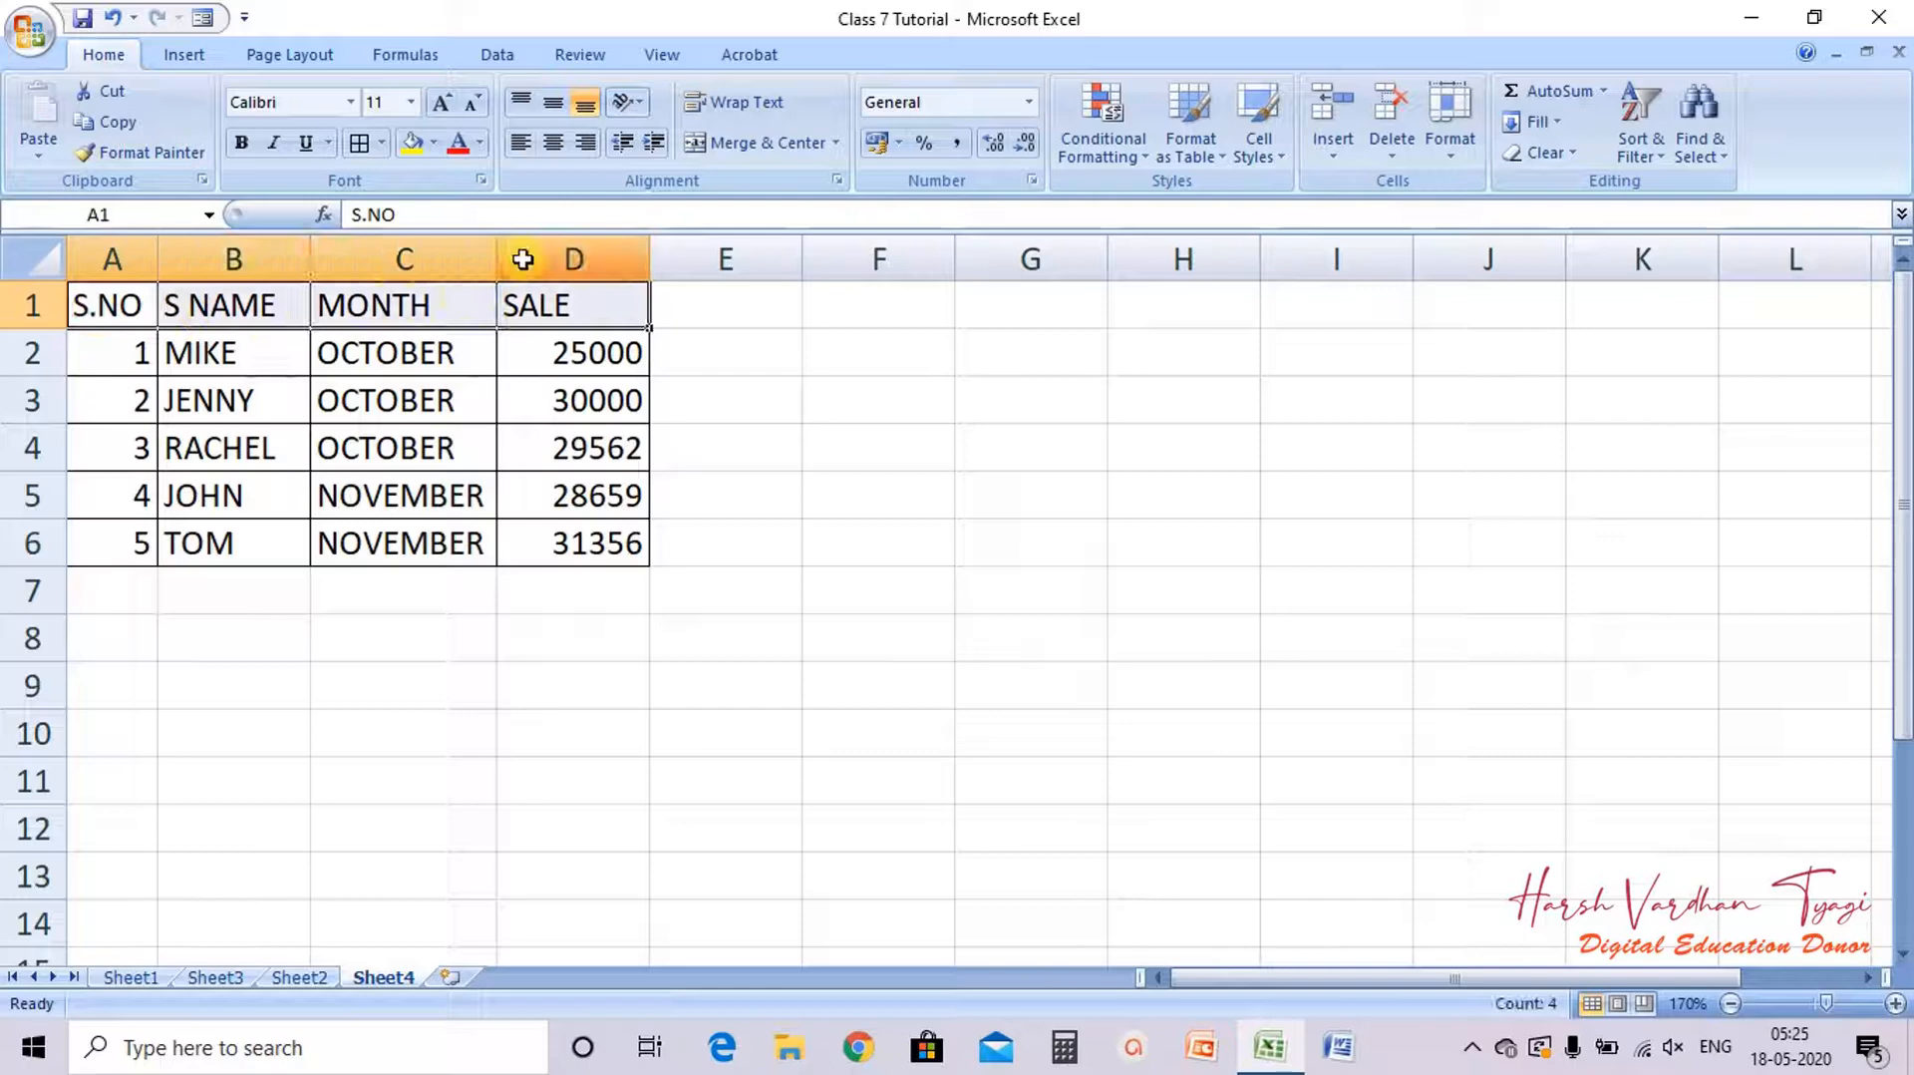
click(554, 143)
click(552, 101)
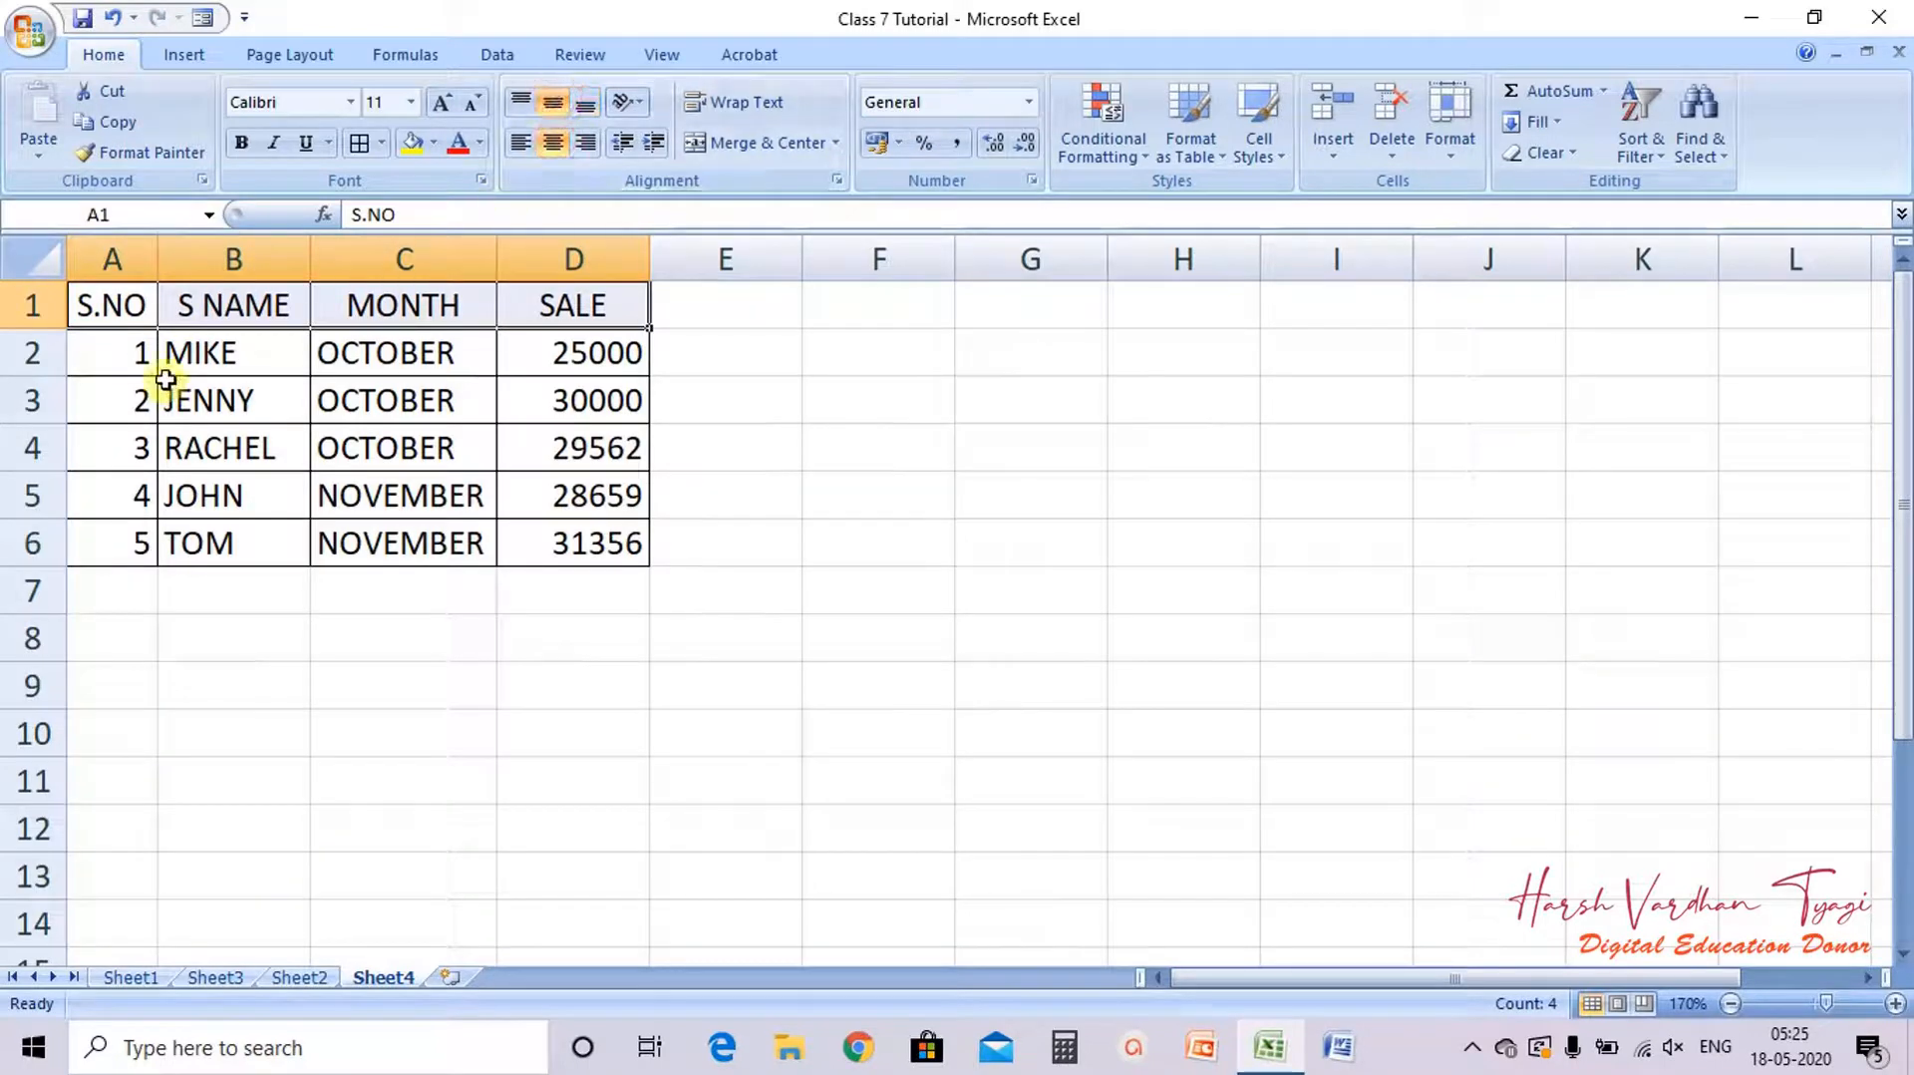
click(108, 365)
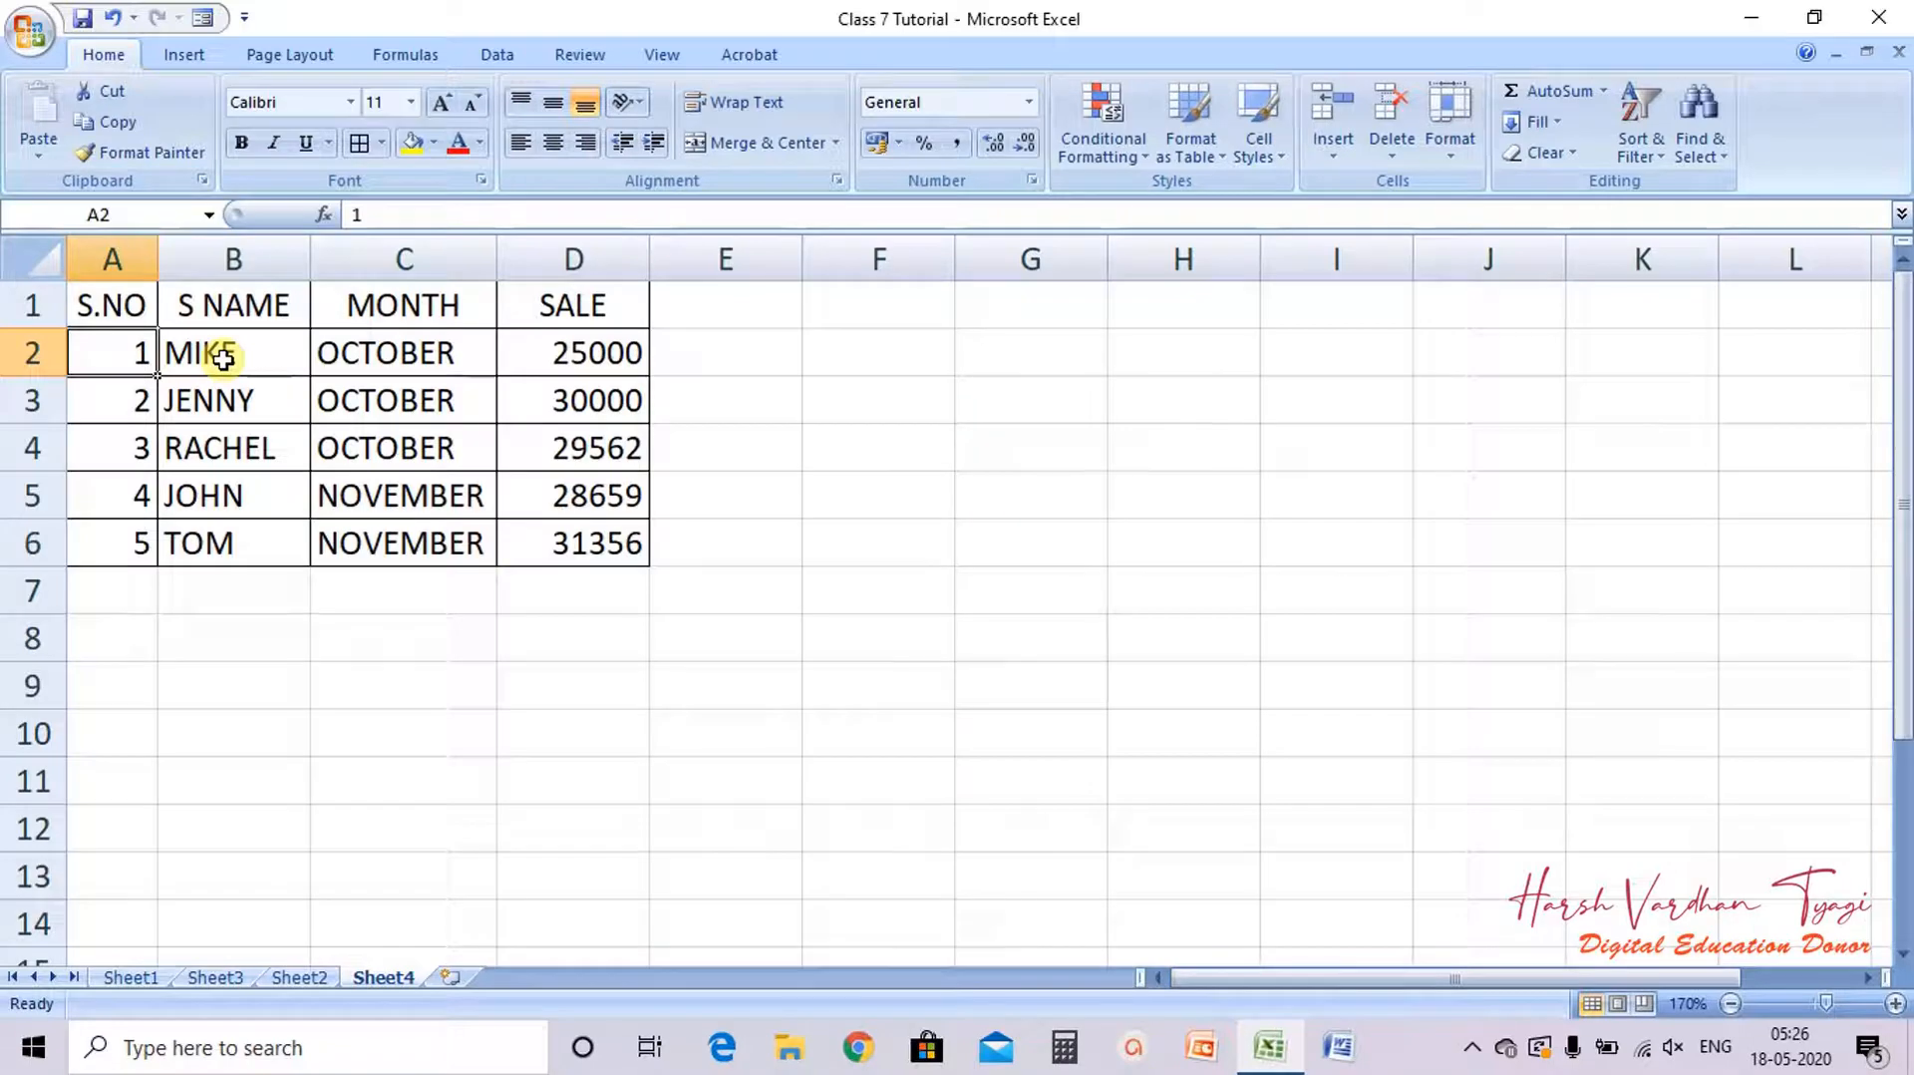
Step: Copy the names in B2:B4 into B5:B7 and enter 6 as the serial number in A7
drag(222, 359, 219, 468)
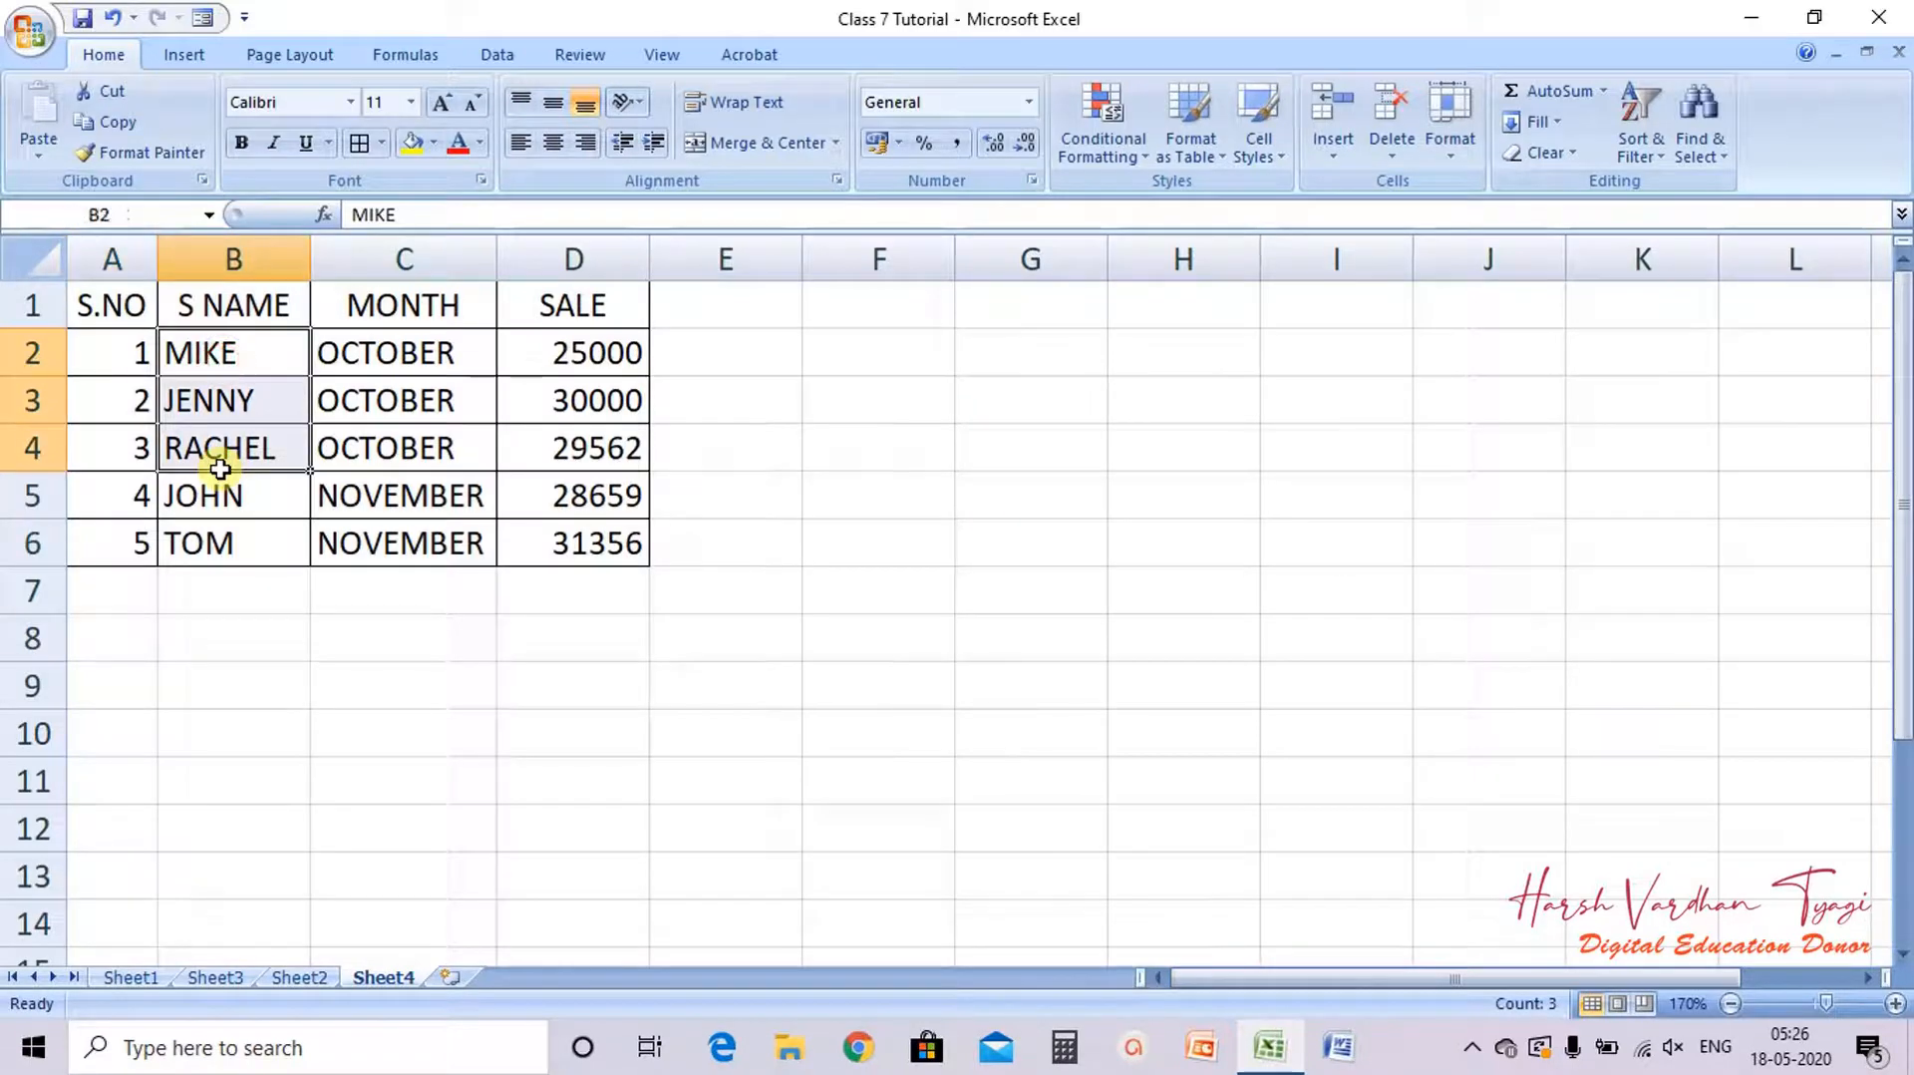
key(ctrl+c)
click(220, 496)
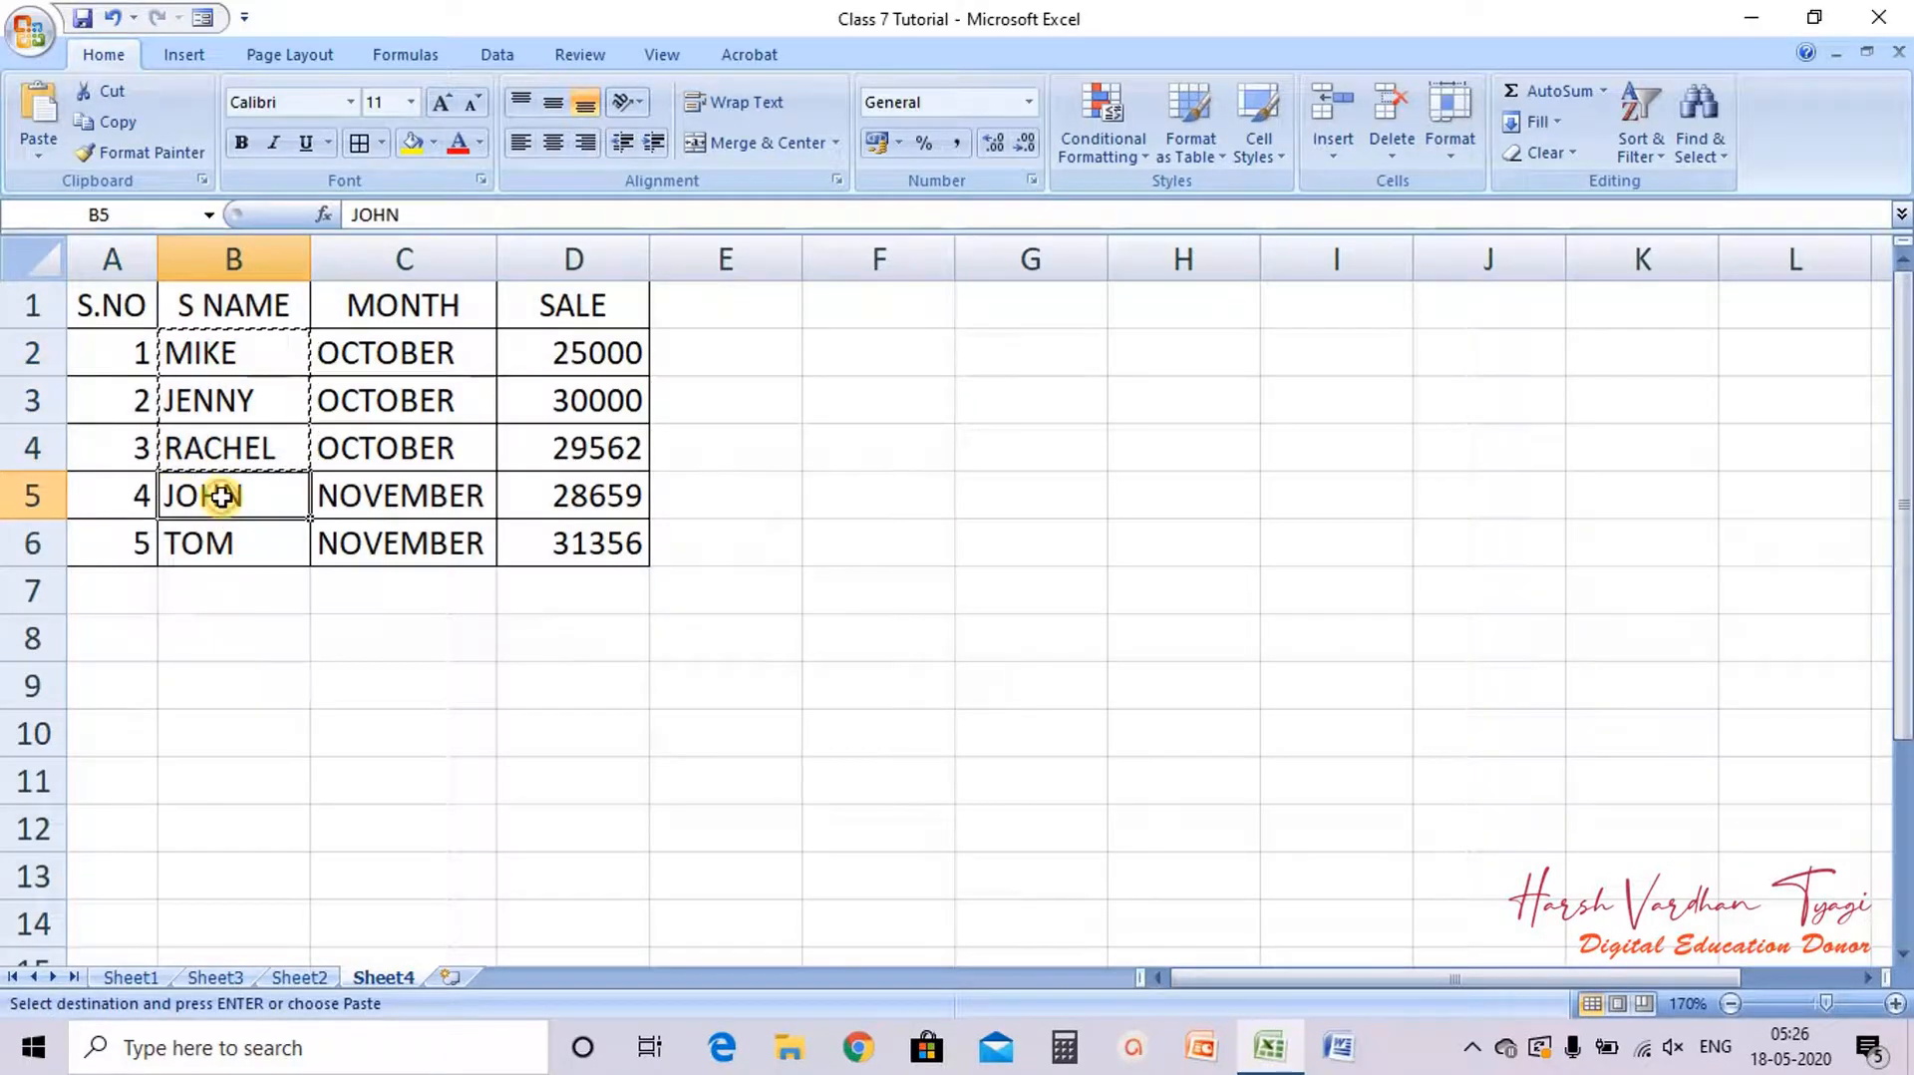
key(ctrl+v)
click(116, 590)
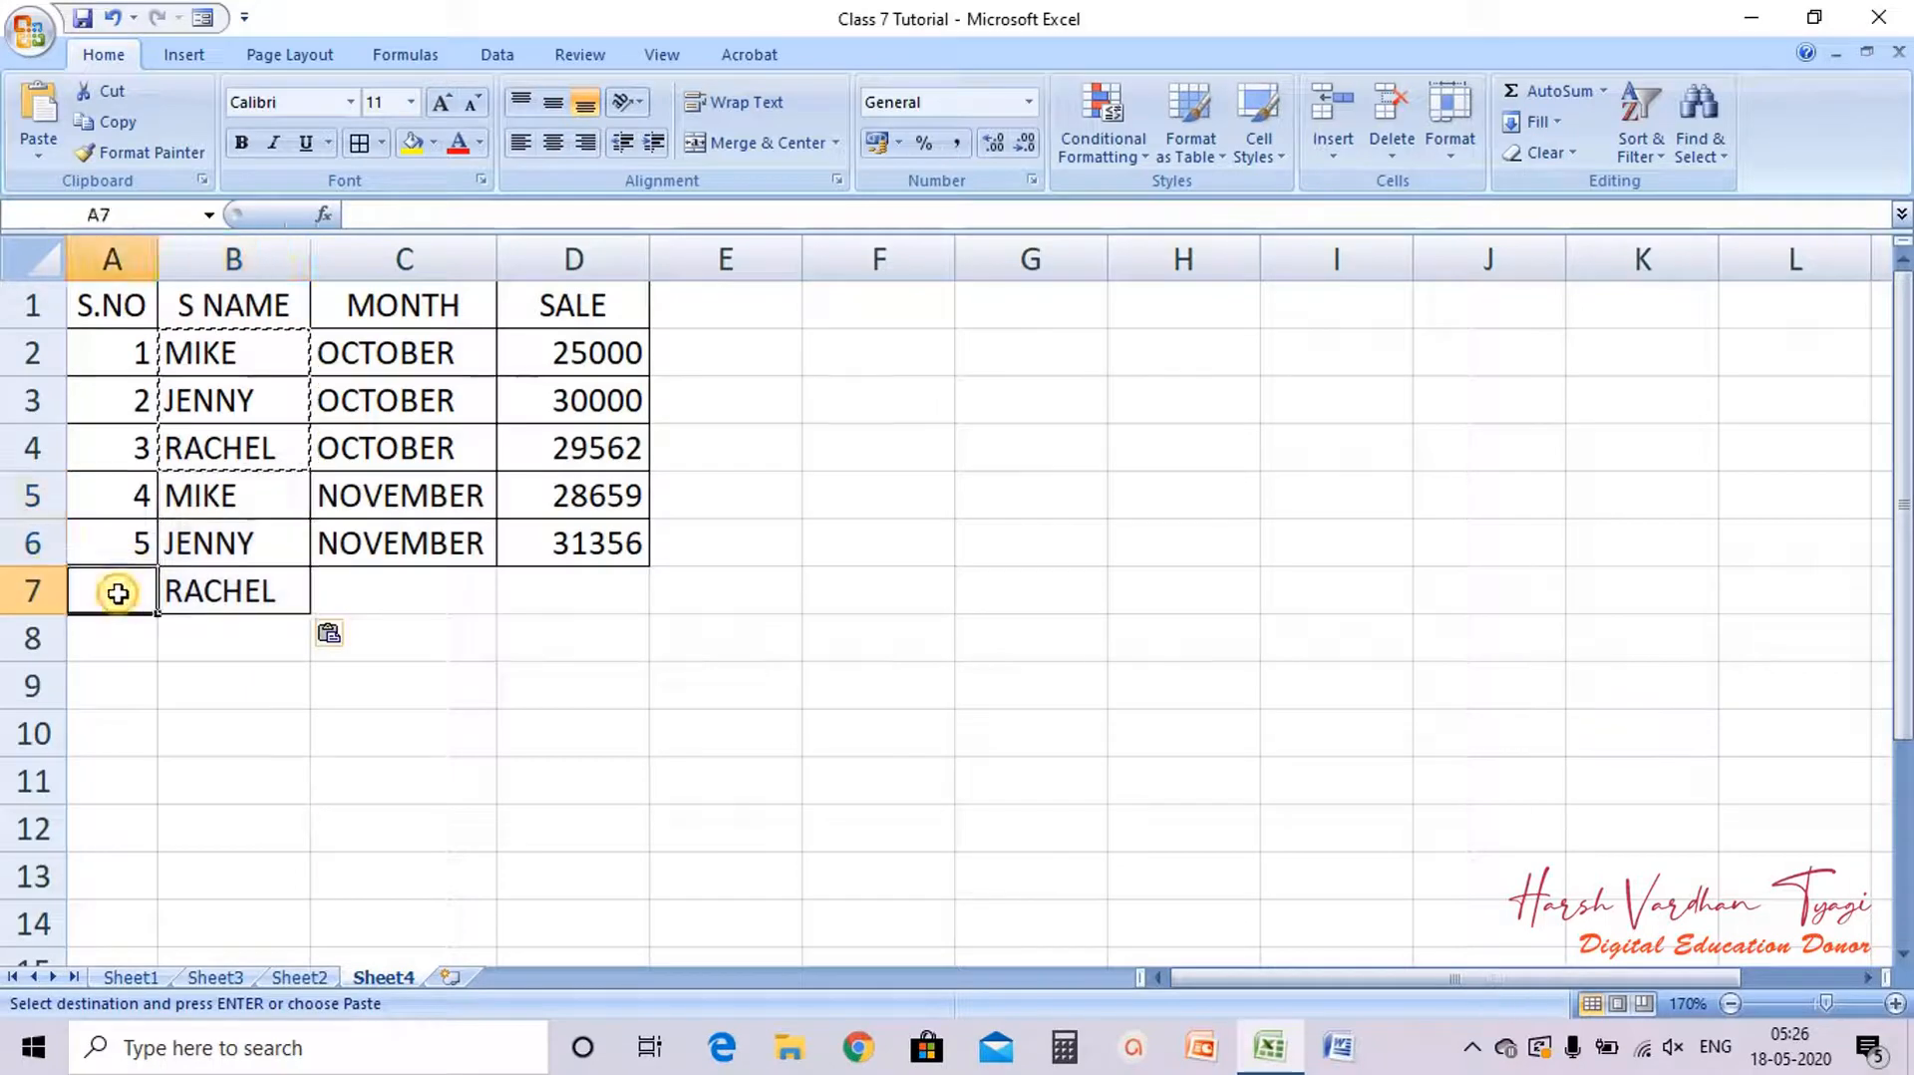
text(6)
key(Return)
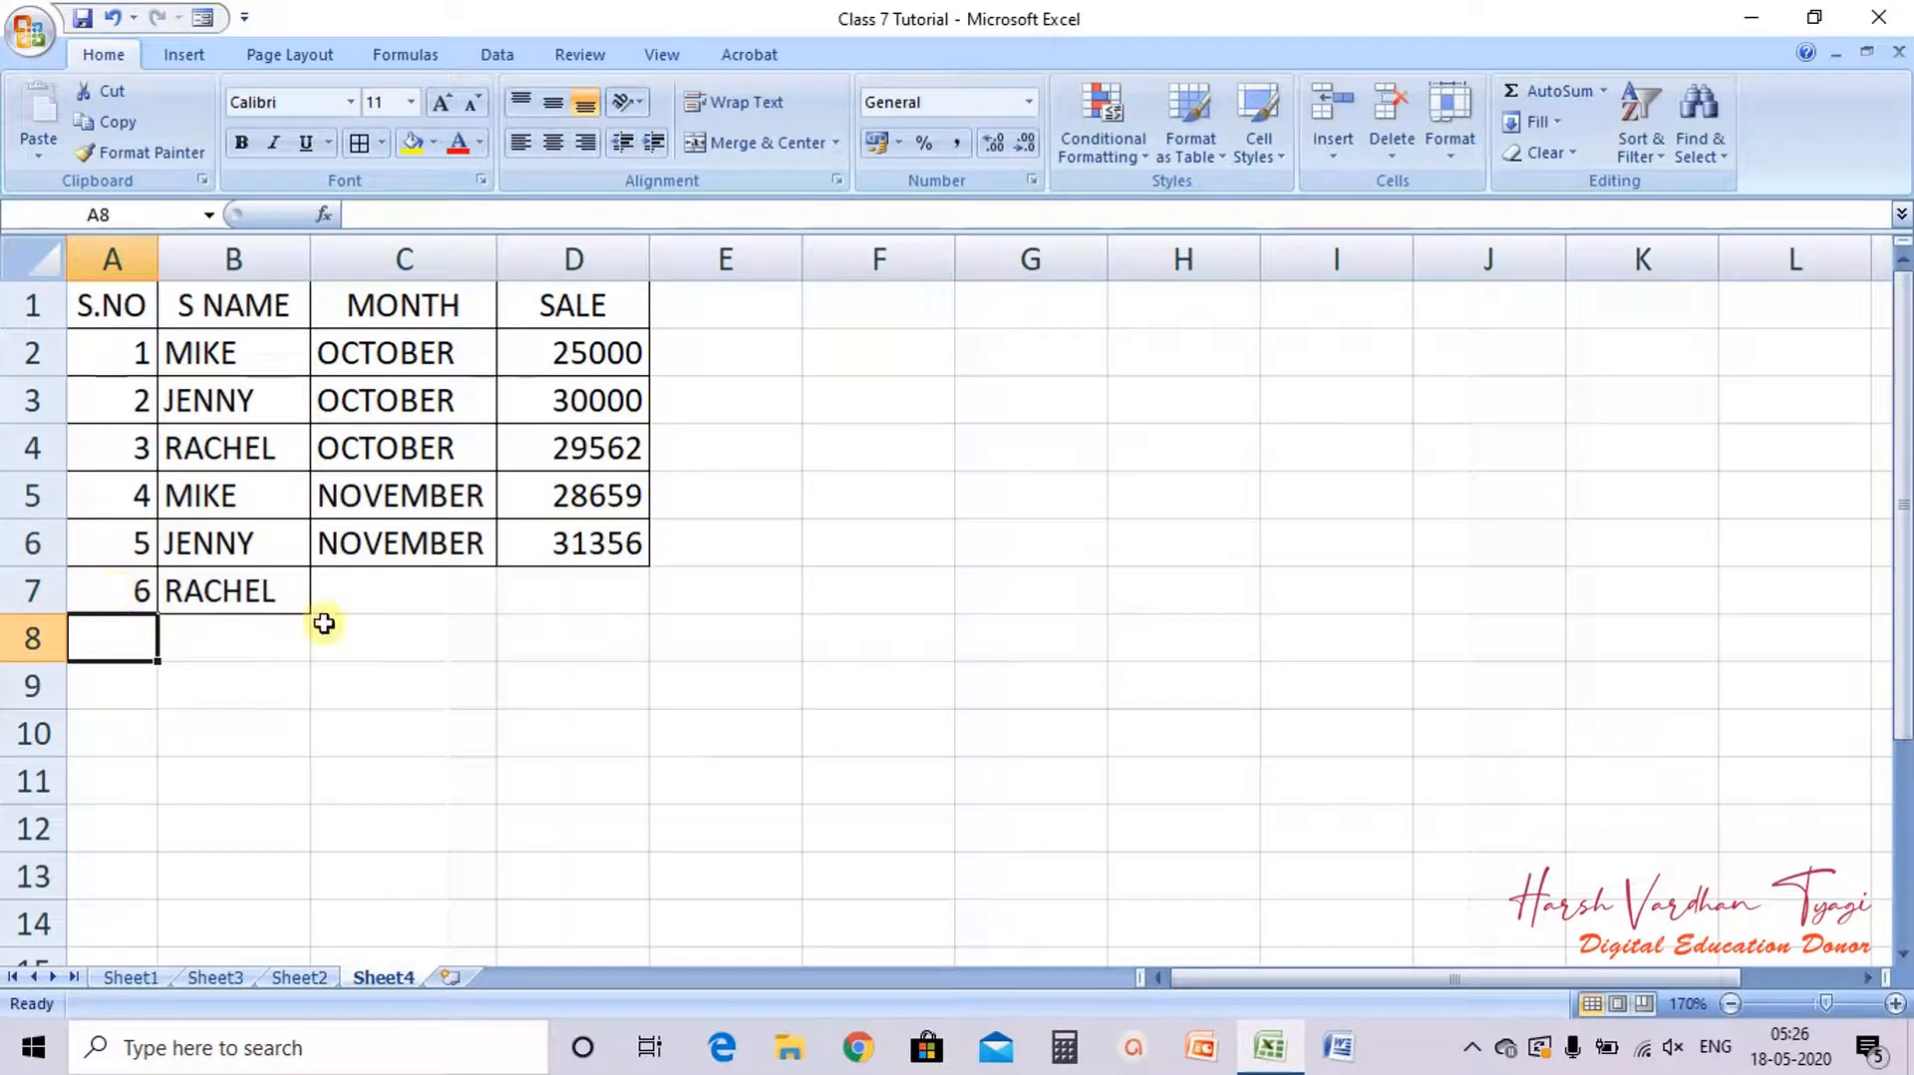
Step: Autofill C7 from C6 to get DECEMBER and enter 32658 as the sale in D7
click(413, 550)
drag(497, 570, 496, 594)
click(536, 595)
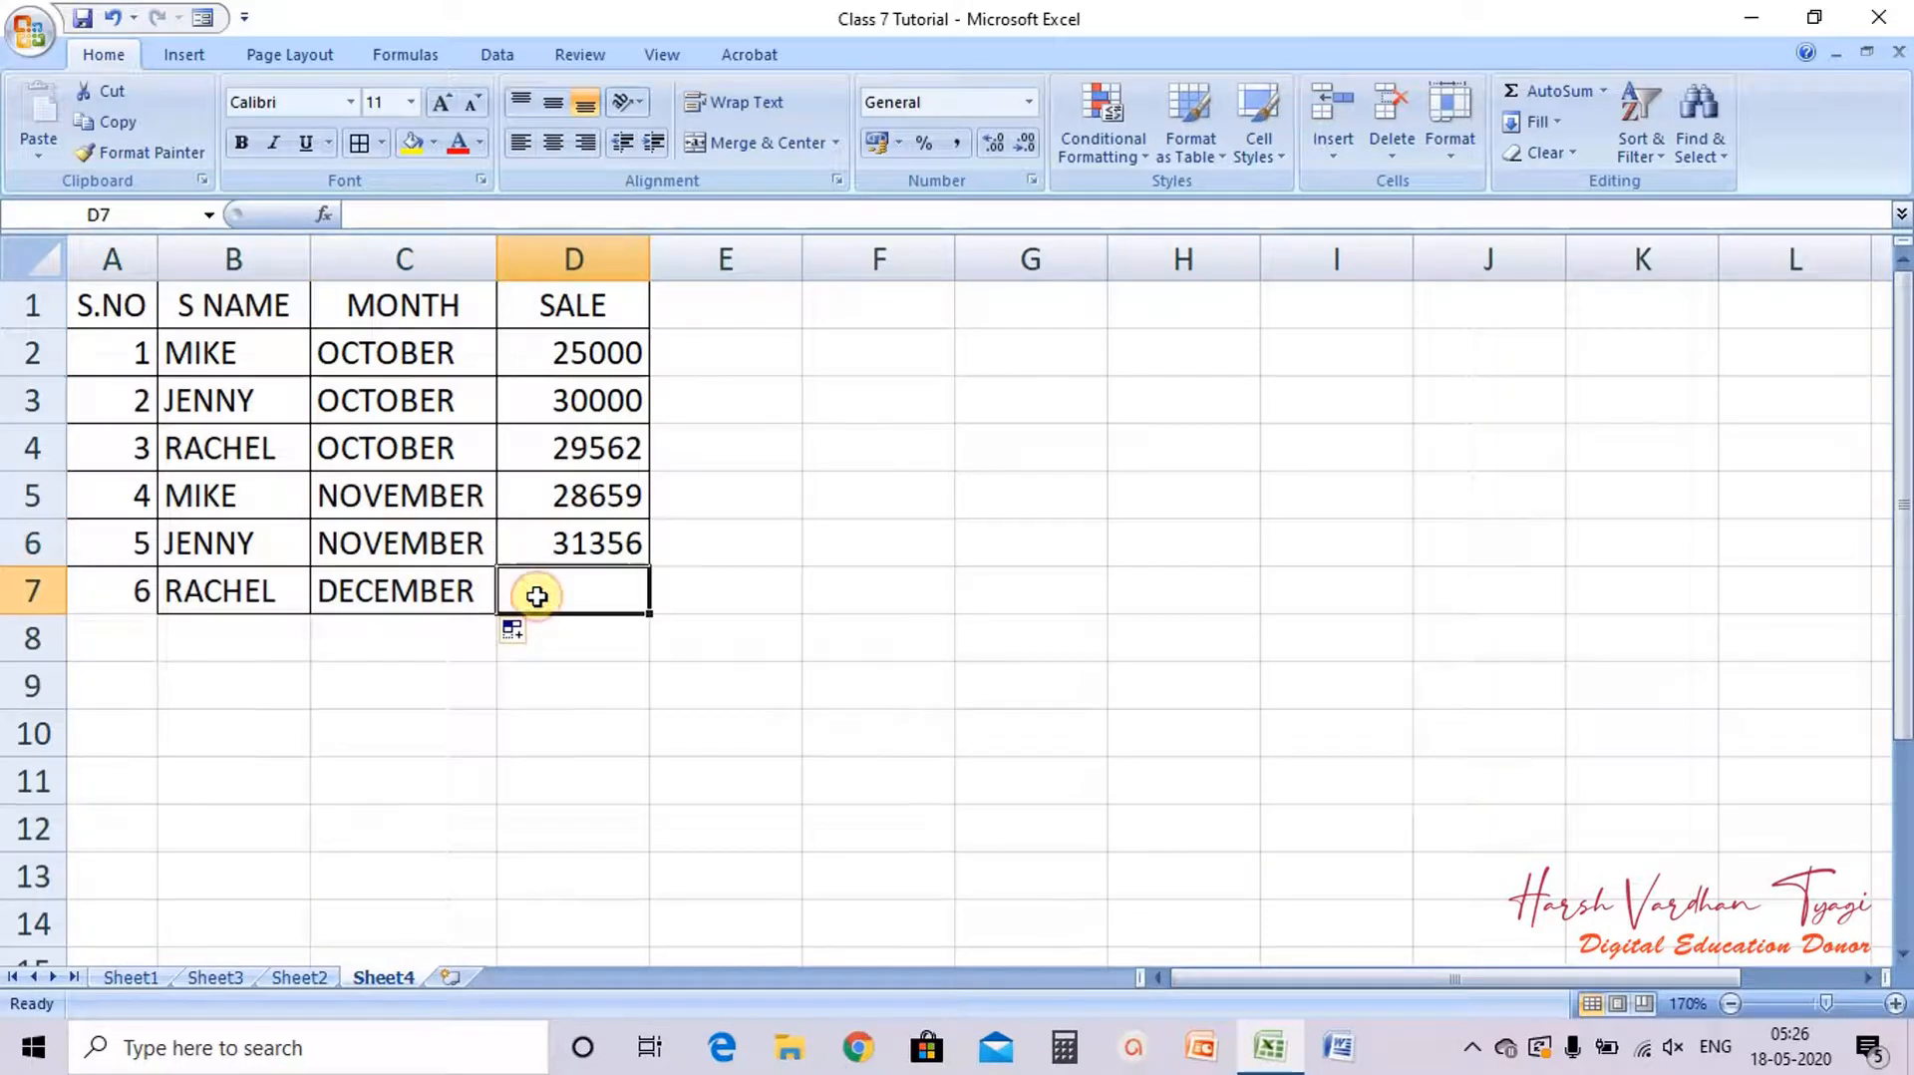
text(32658)
key(Return)
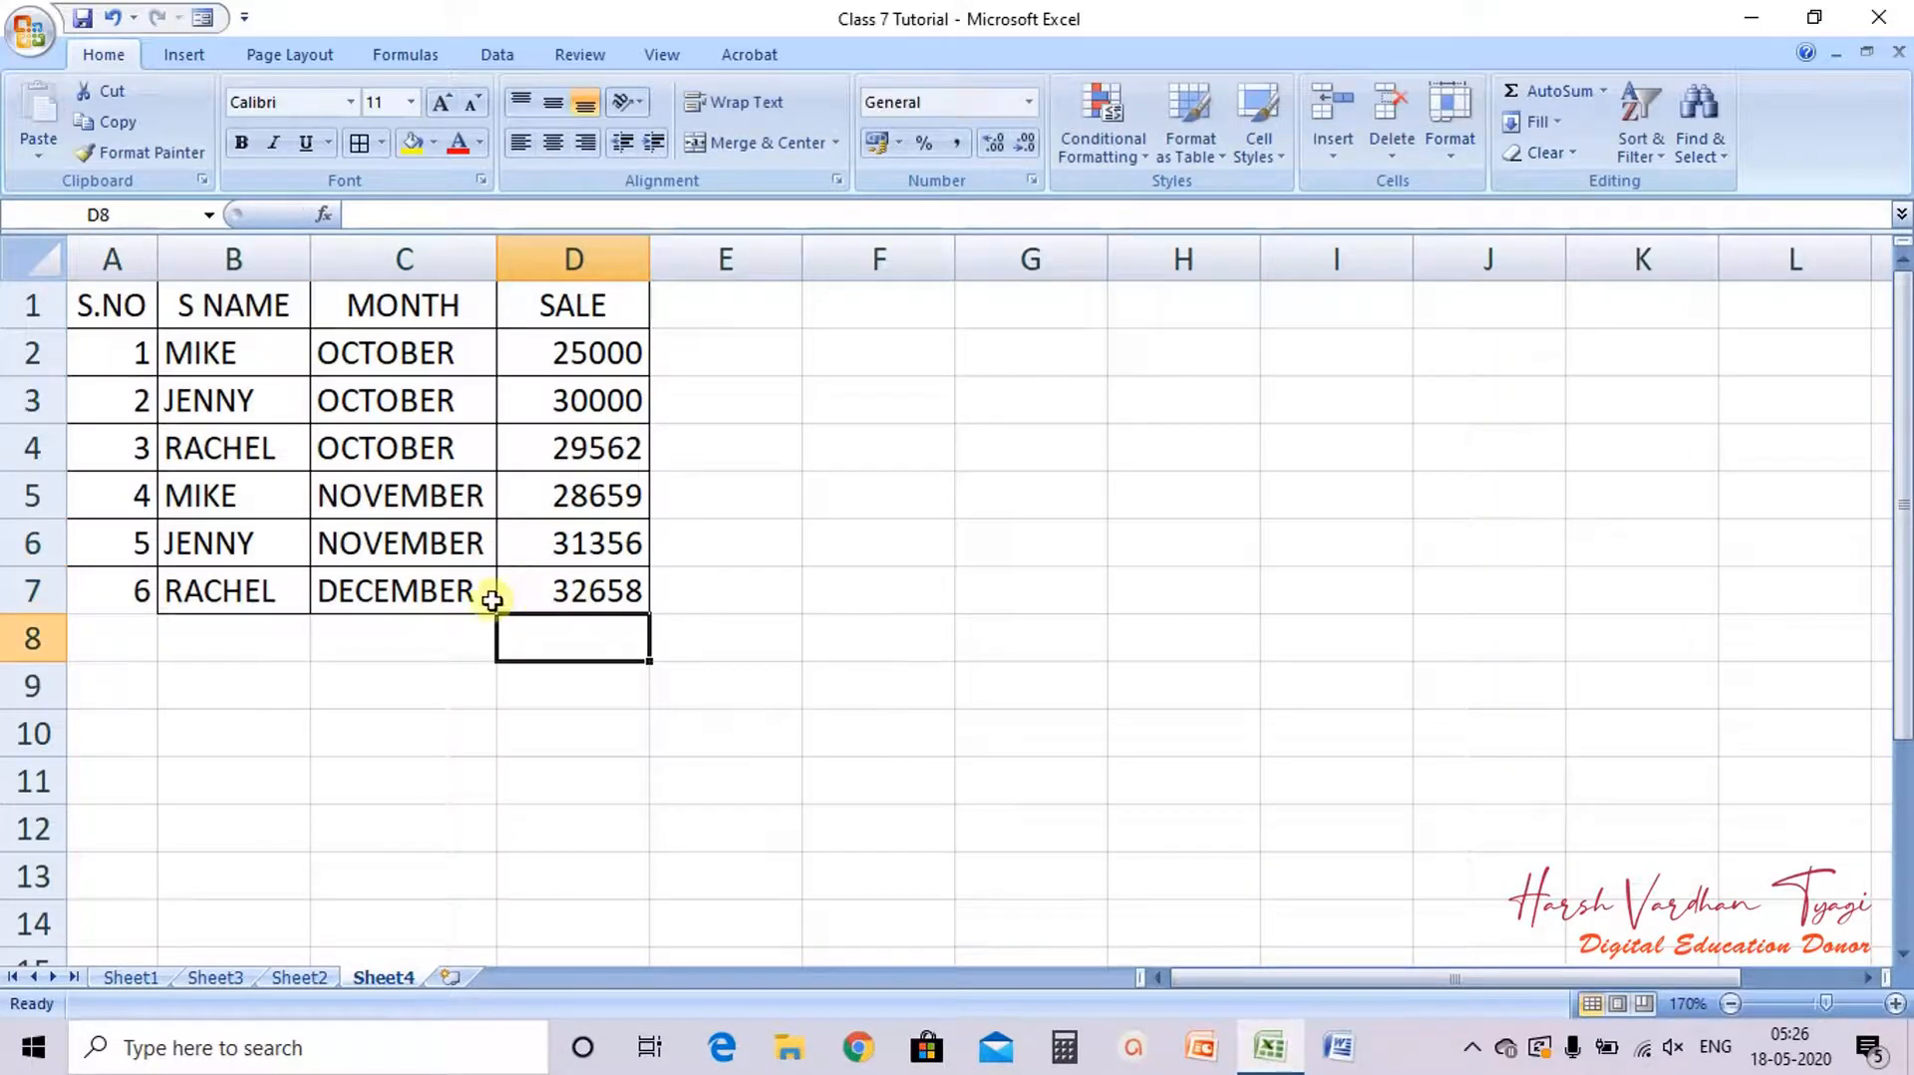
Step: Apply all borders to the rows A6:D7
drag(132, 533, 624, 603)
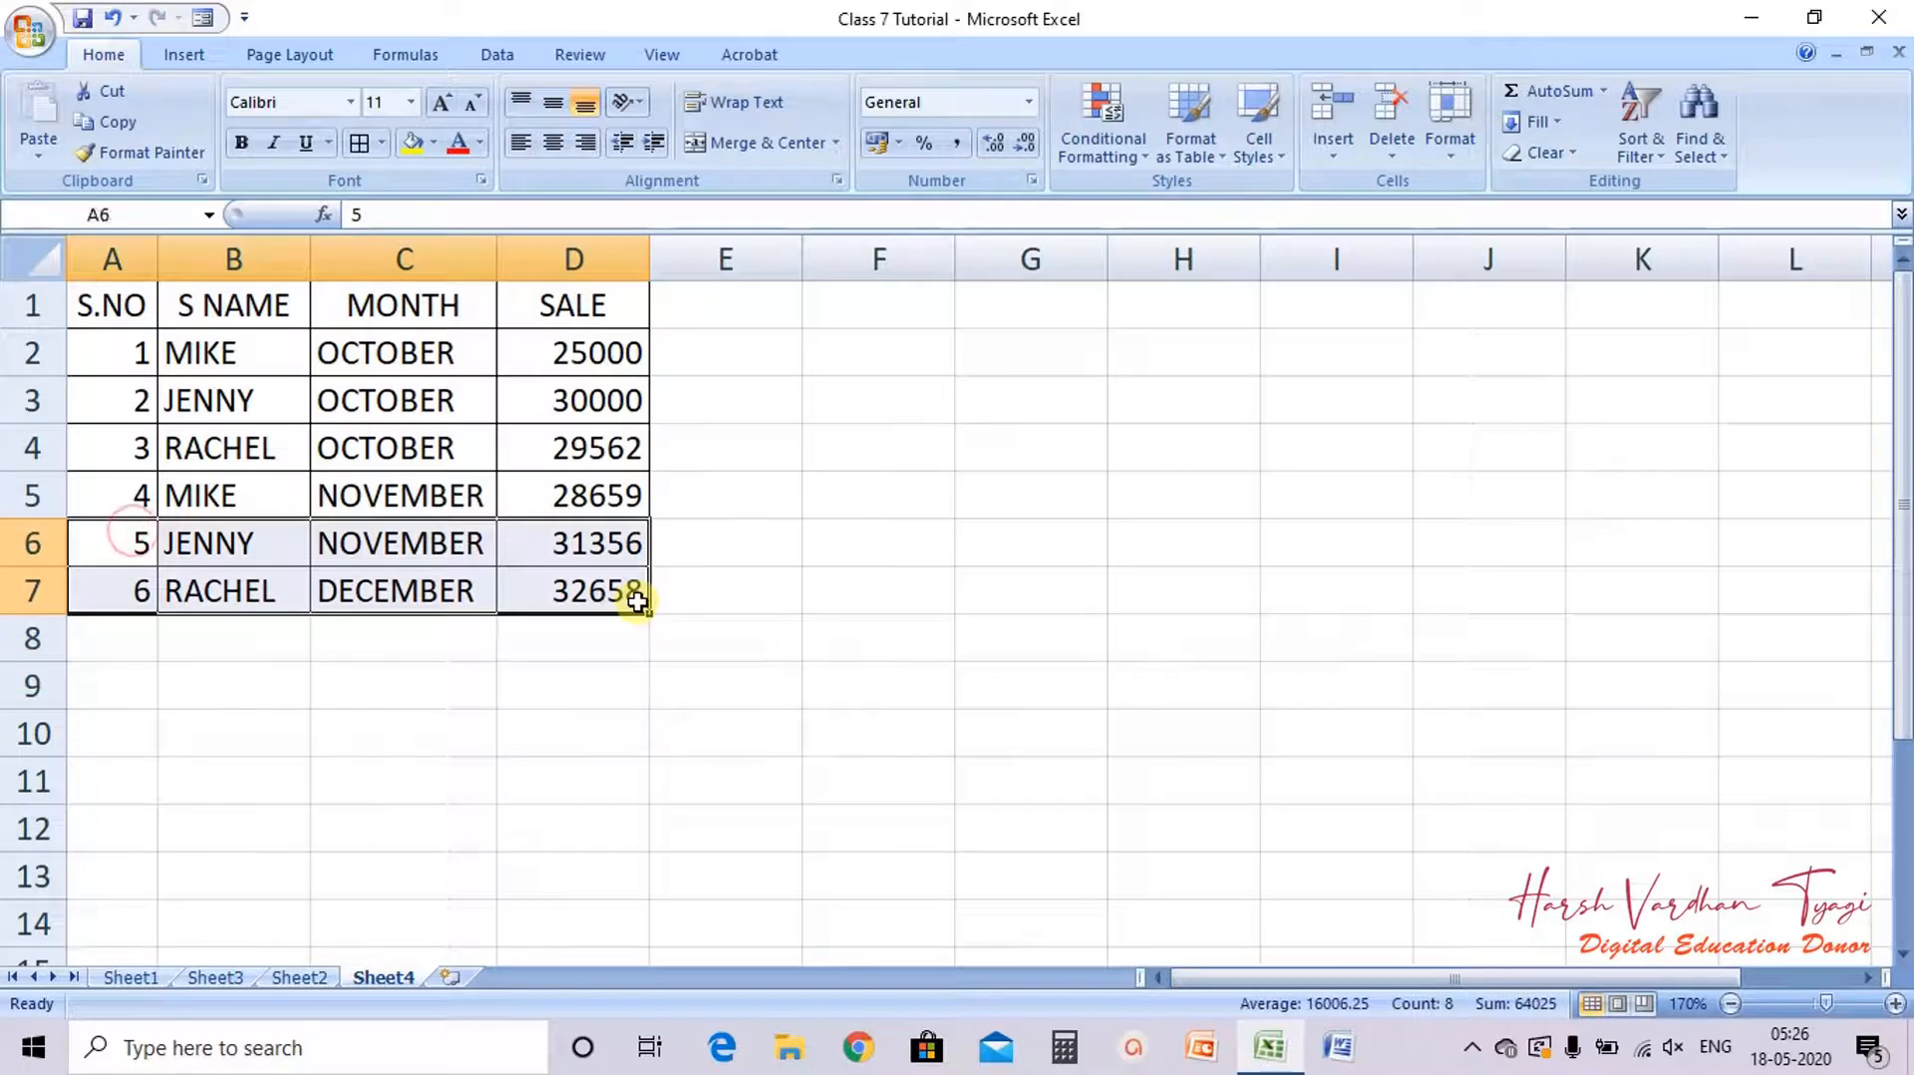
click(359, 142)
click(704, 474)
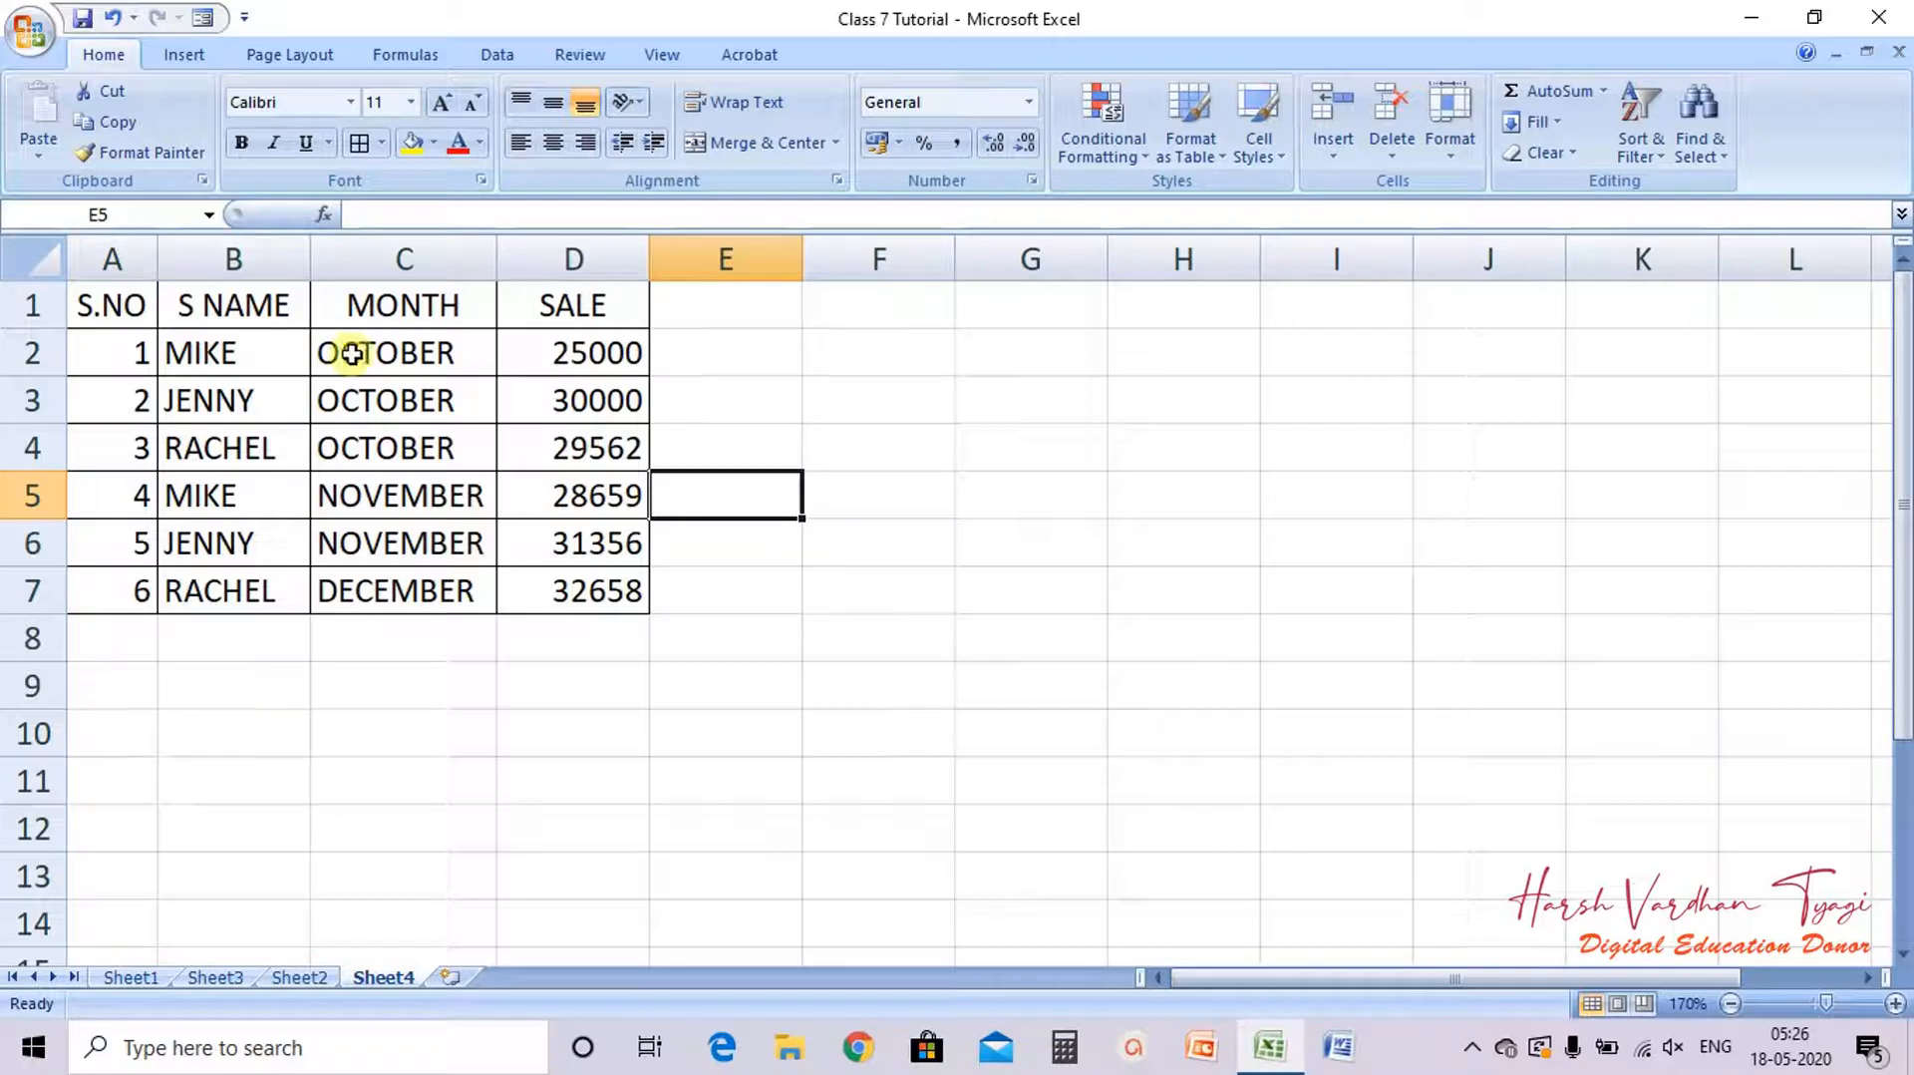
Step: Copy NOVEMBER from C6 and paste it into C7 in place of DECEMBER
drag(331, 354, 360, 441)
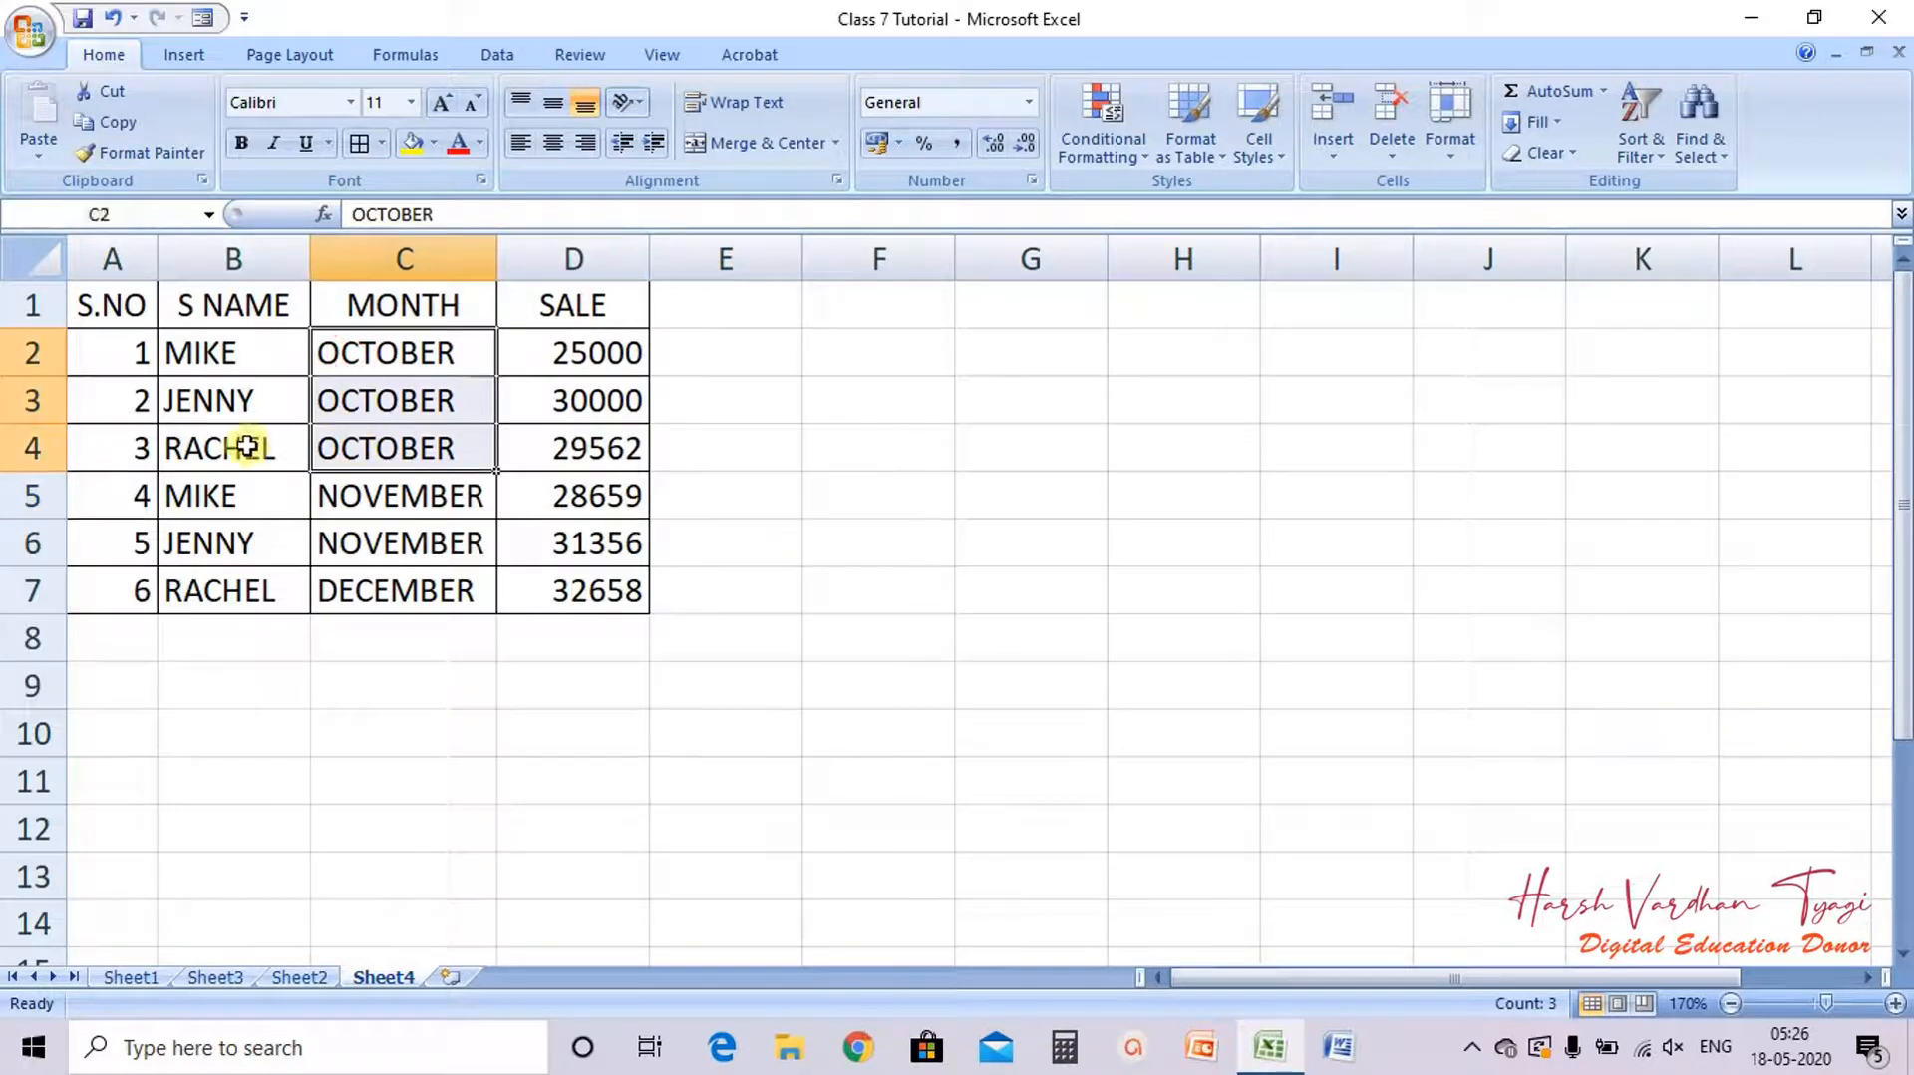
drag(555, 355, 554, 458)
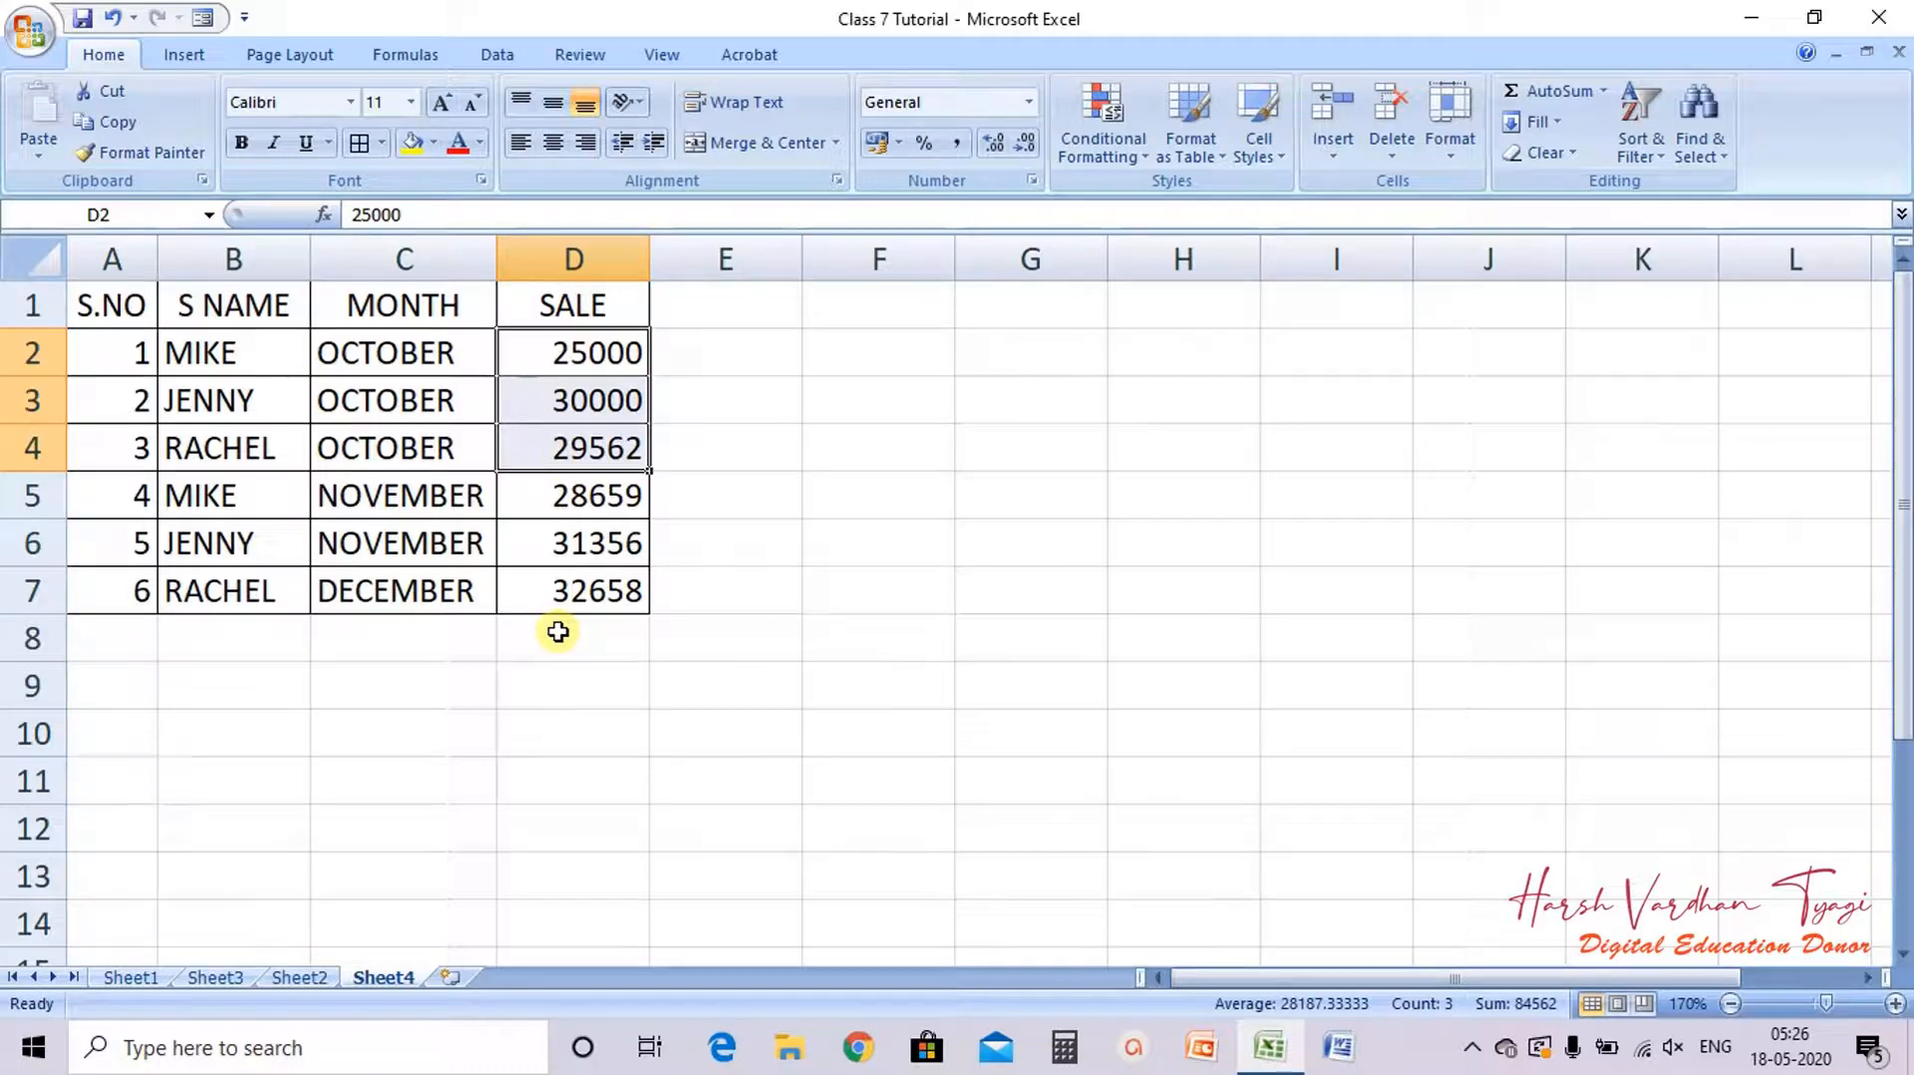
click(560, 688)
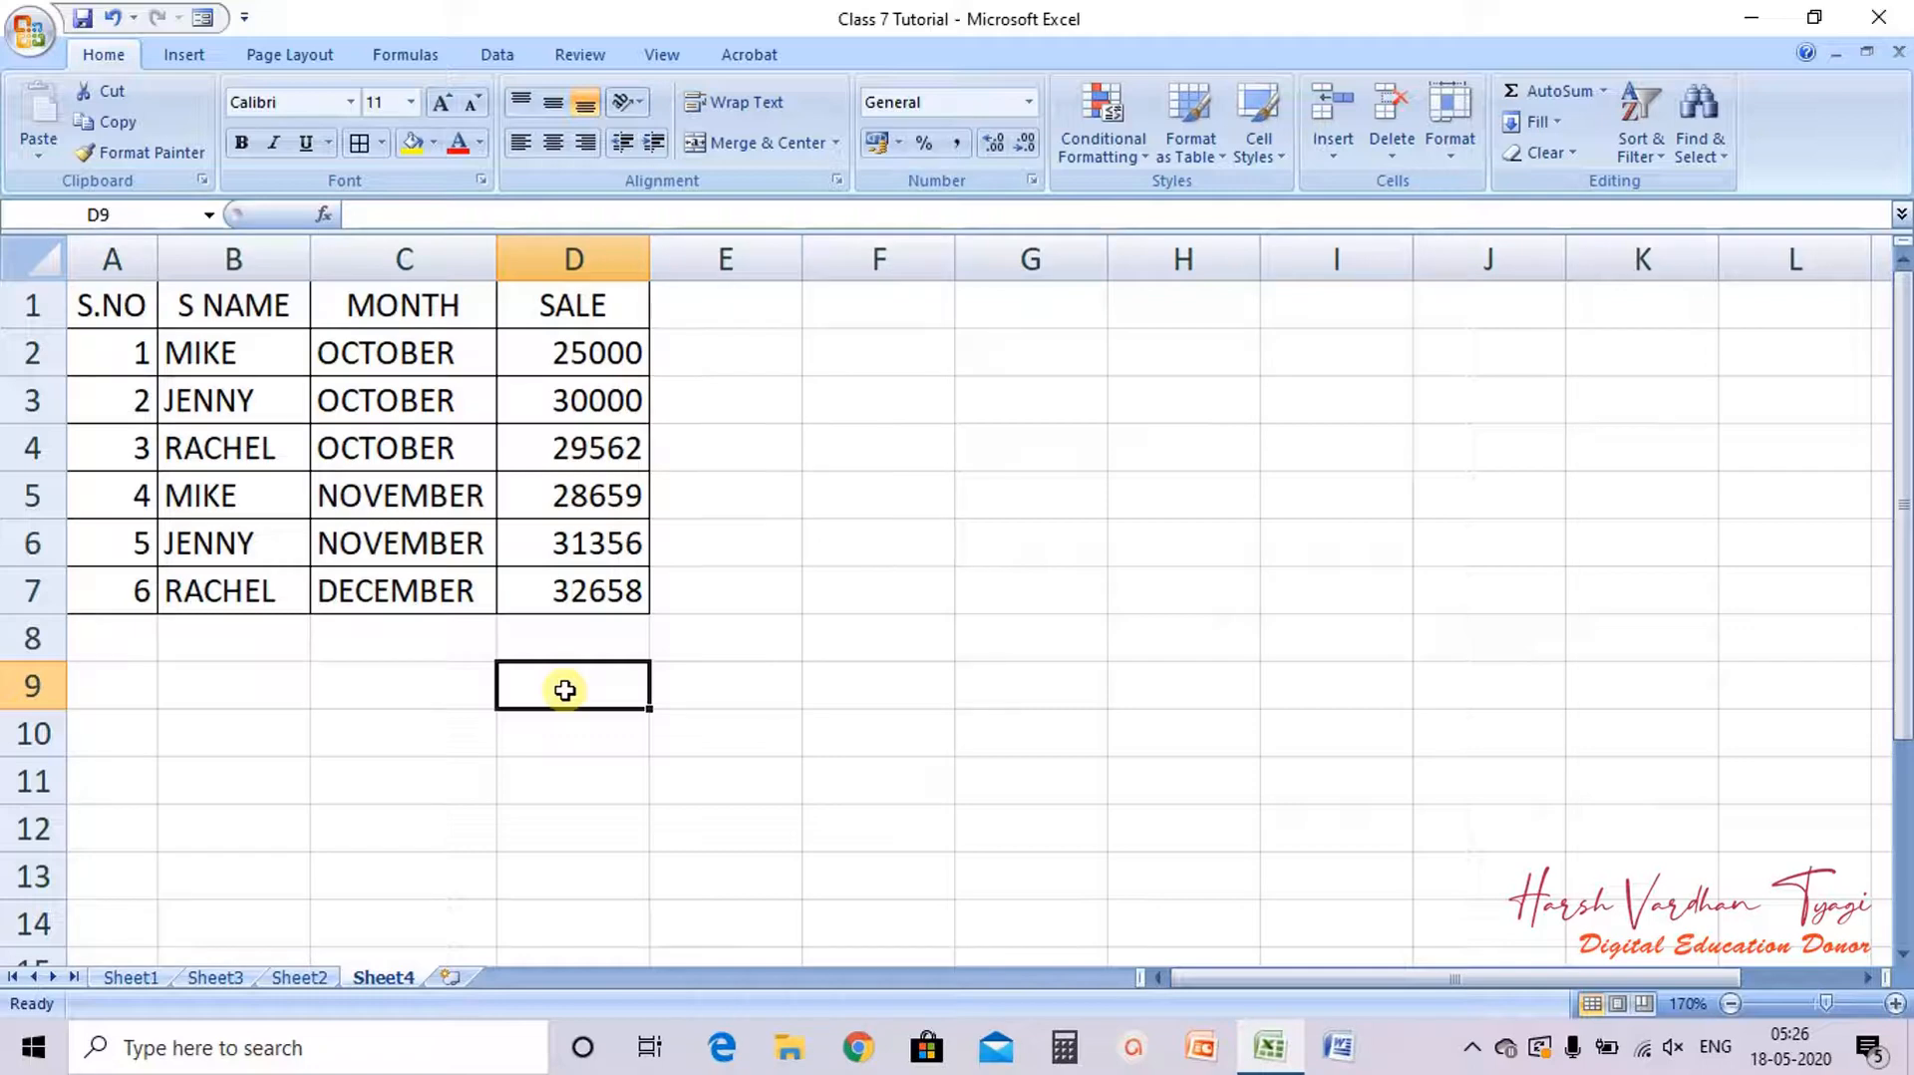
click(427, 603)
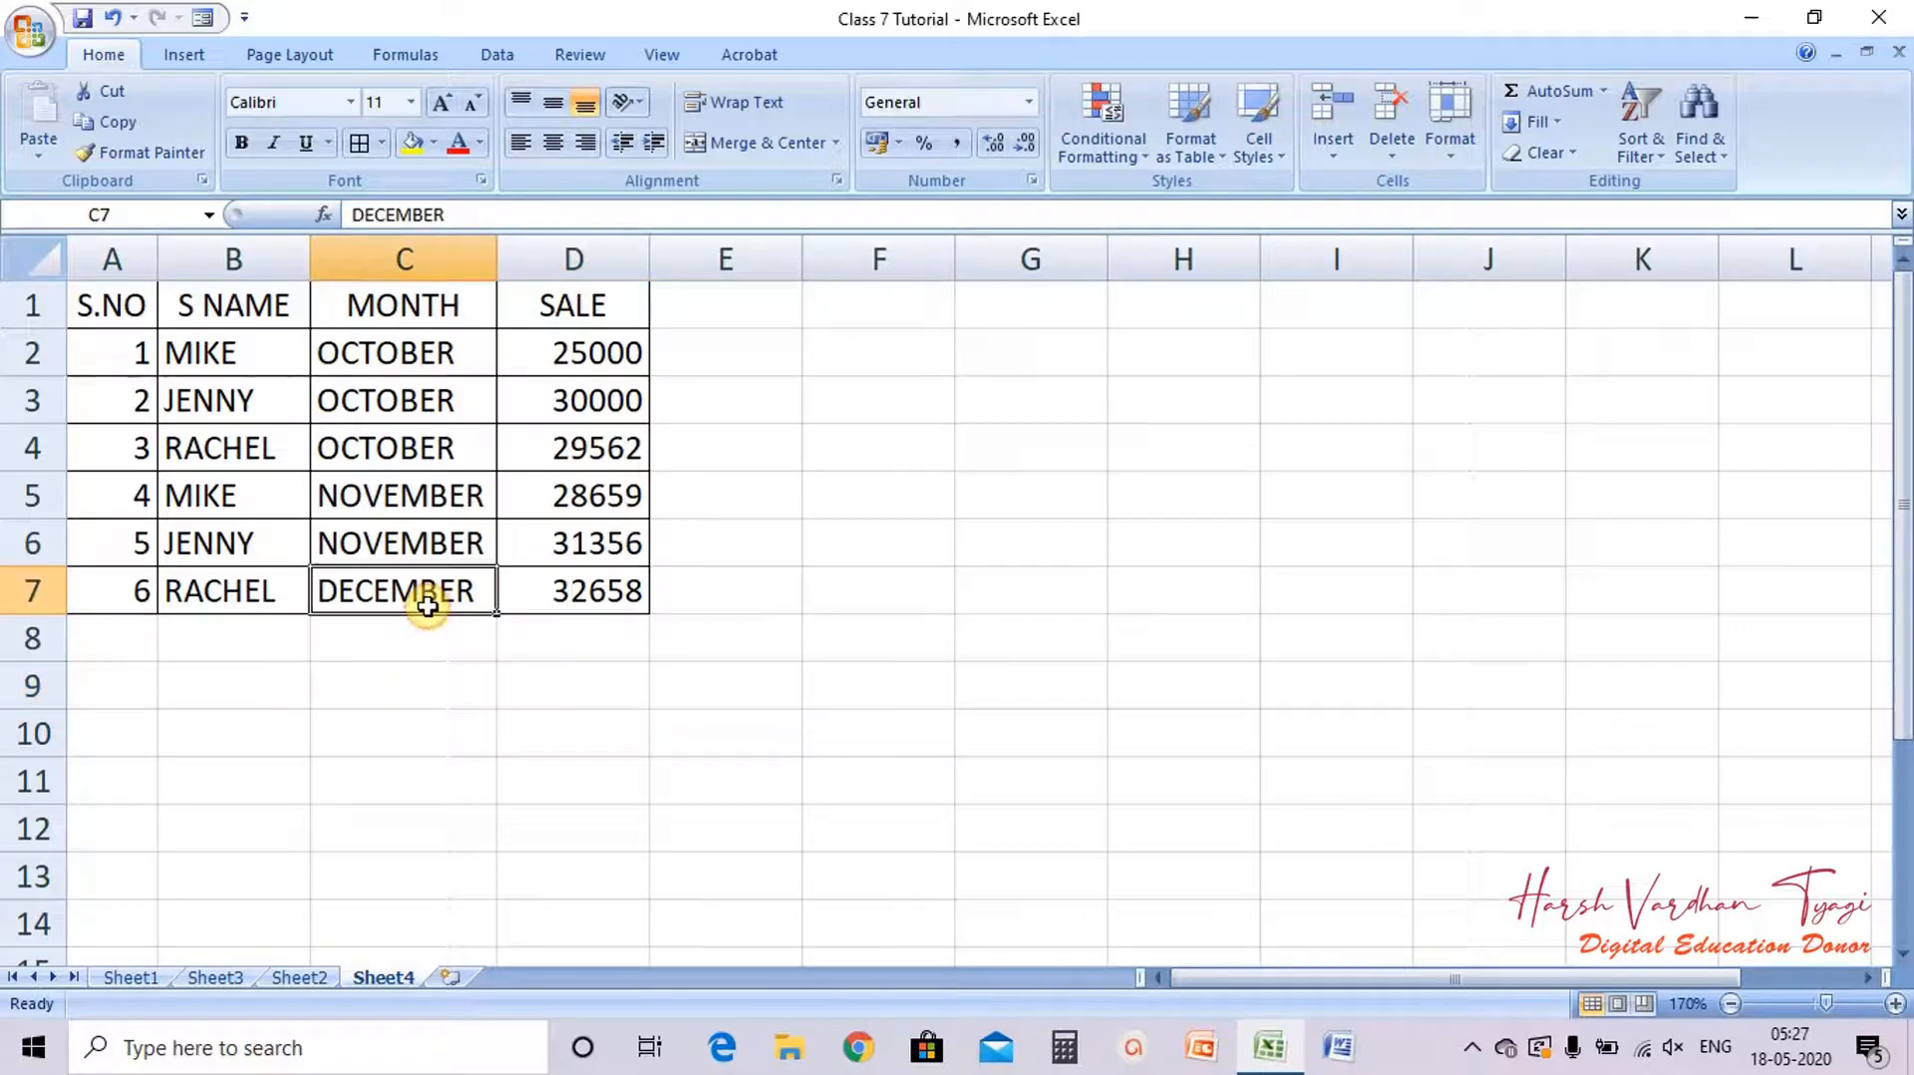
click(435, 543)
key(ctrl+c)
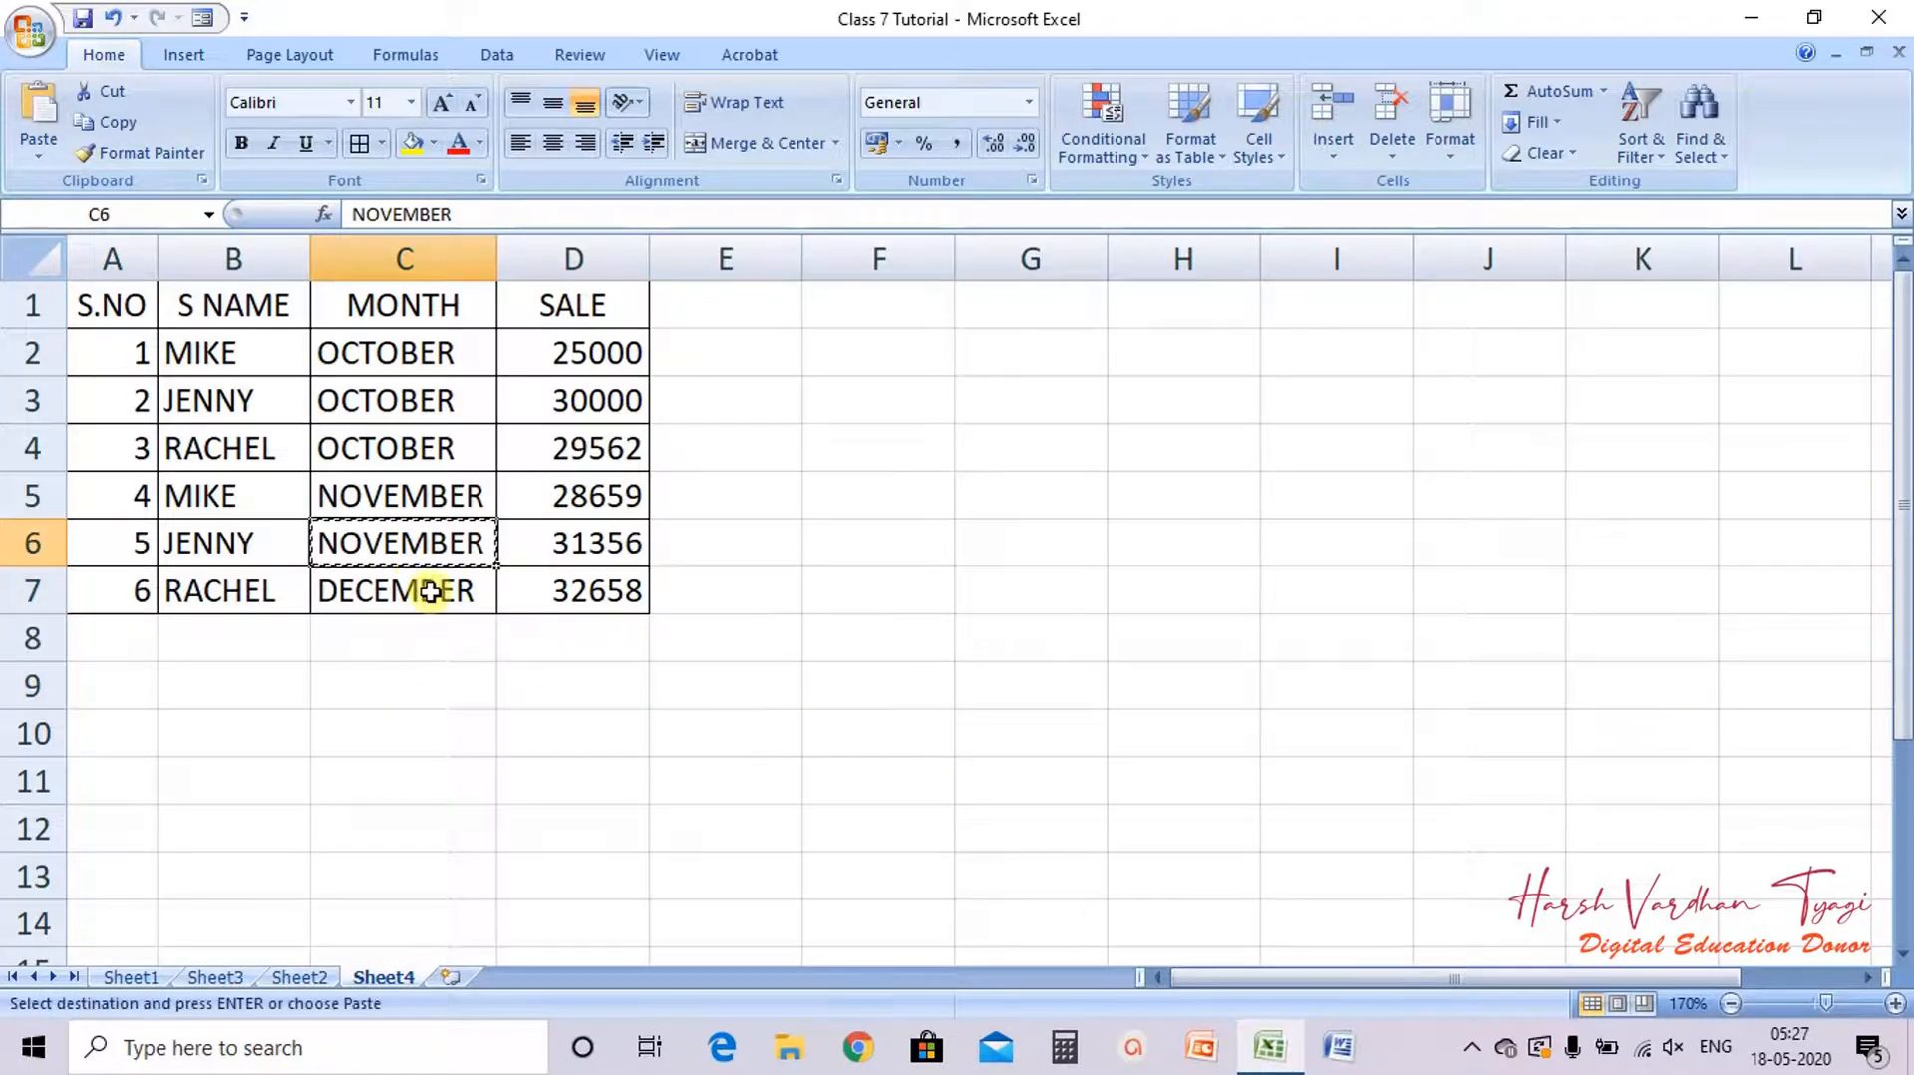
click(430, 592)
key(ctrl+v)
click(843, 561)
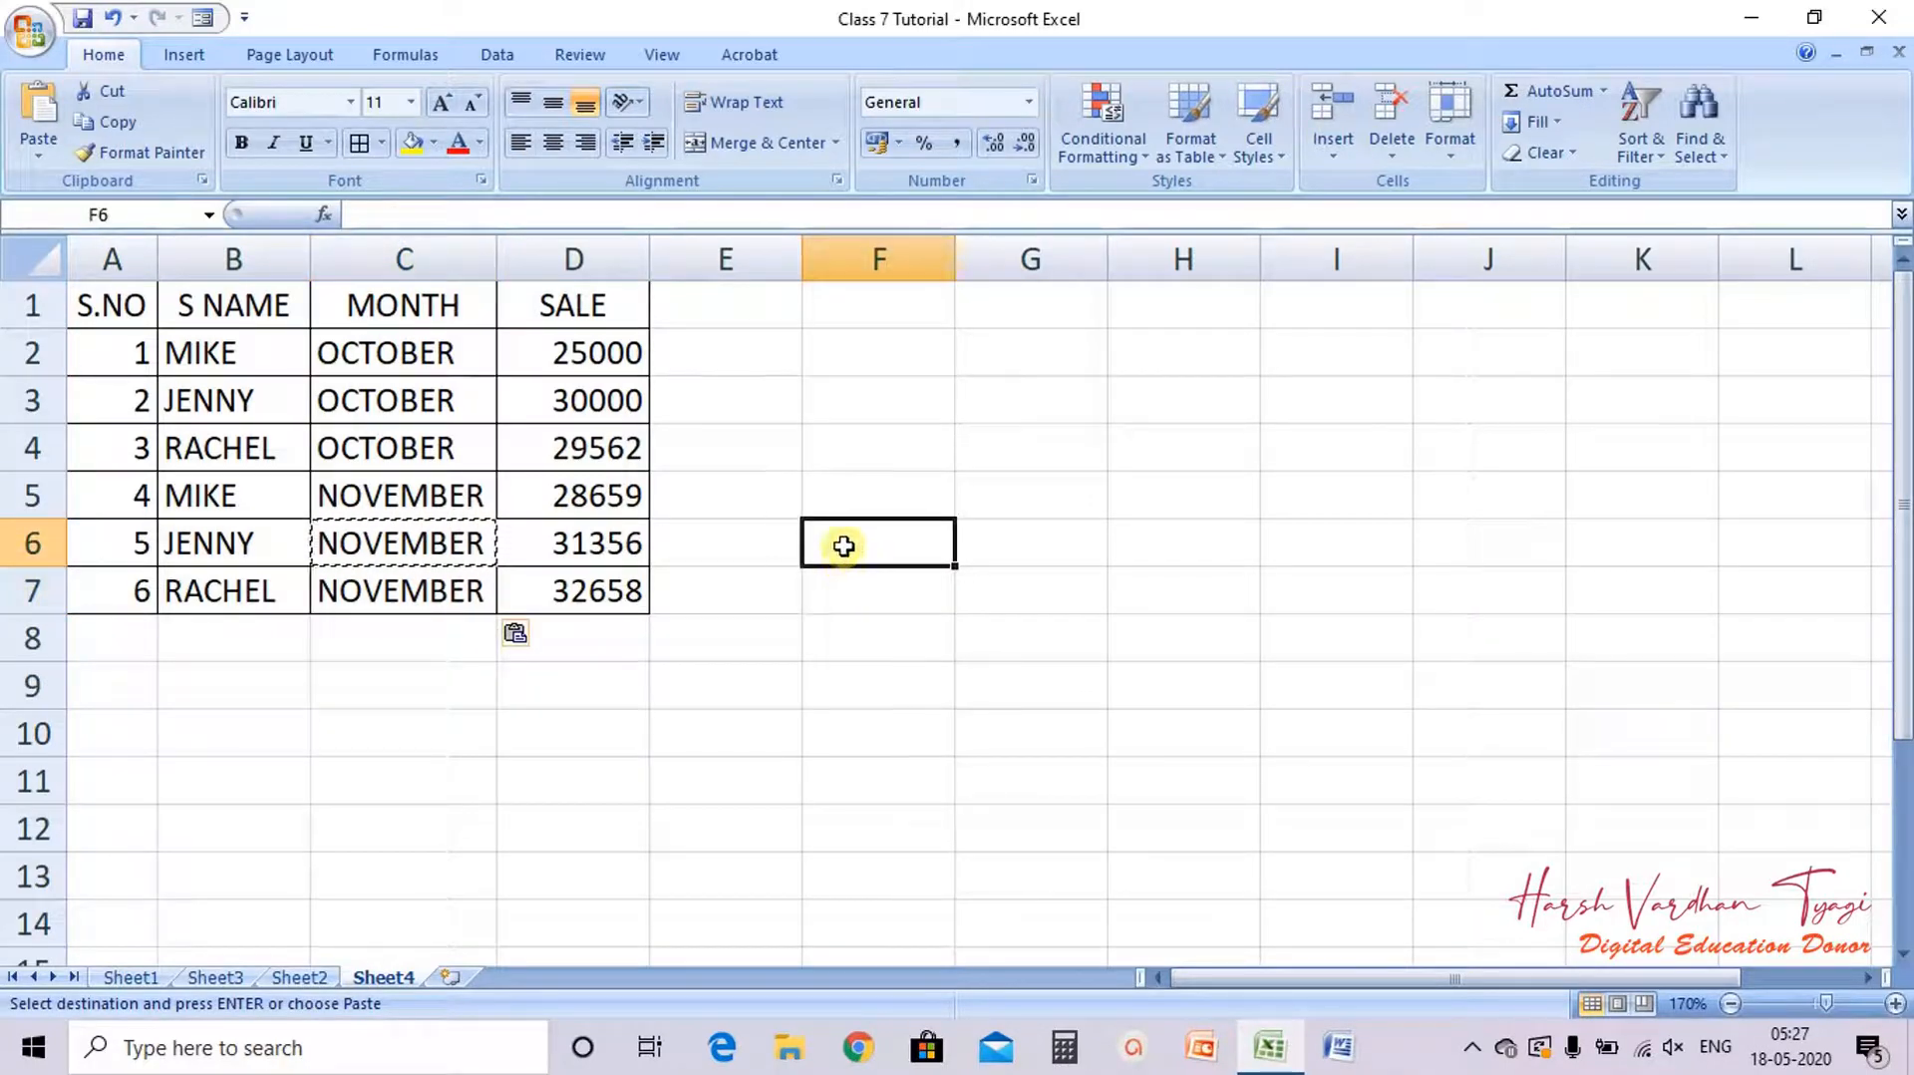
double_click(843, 546)
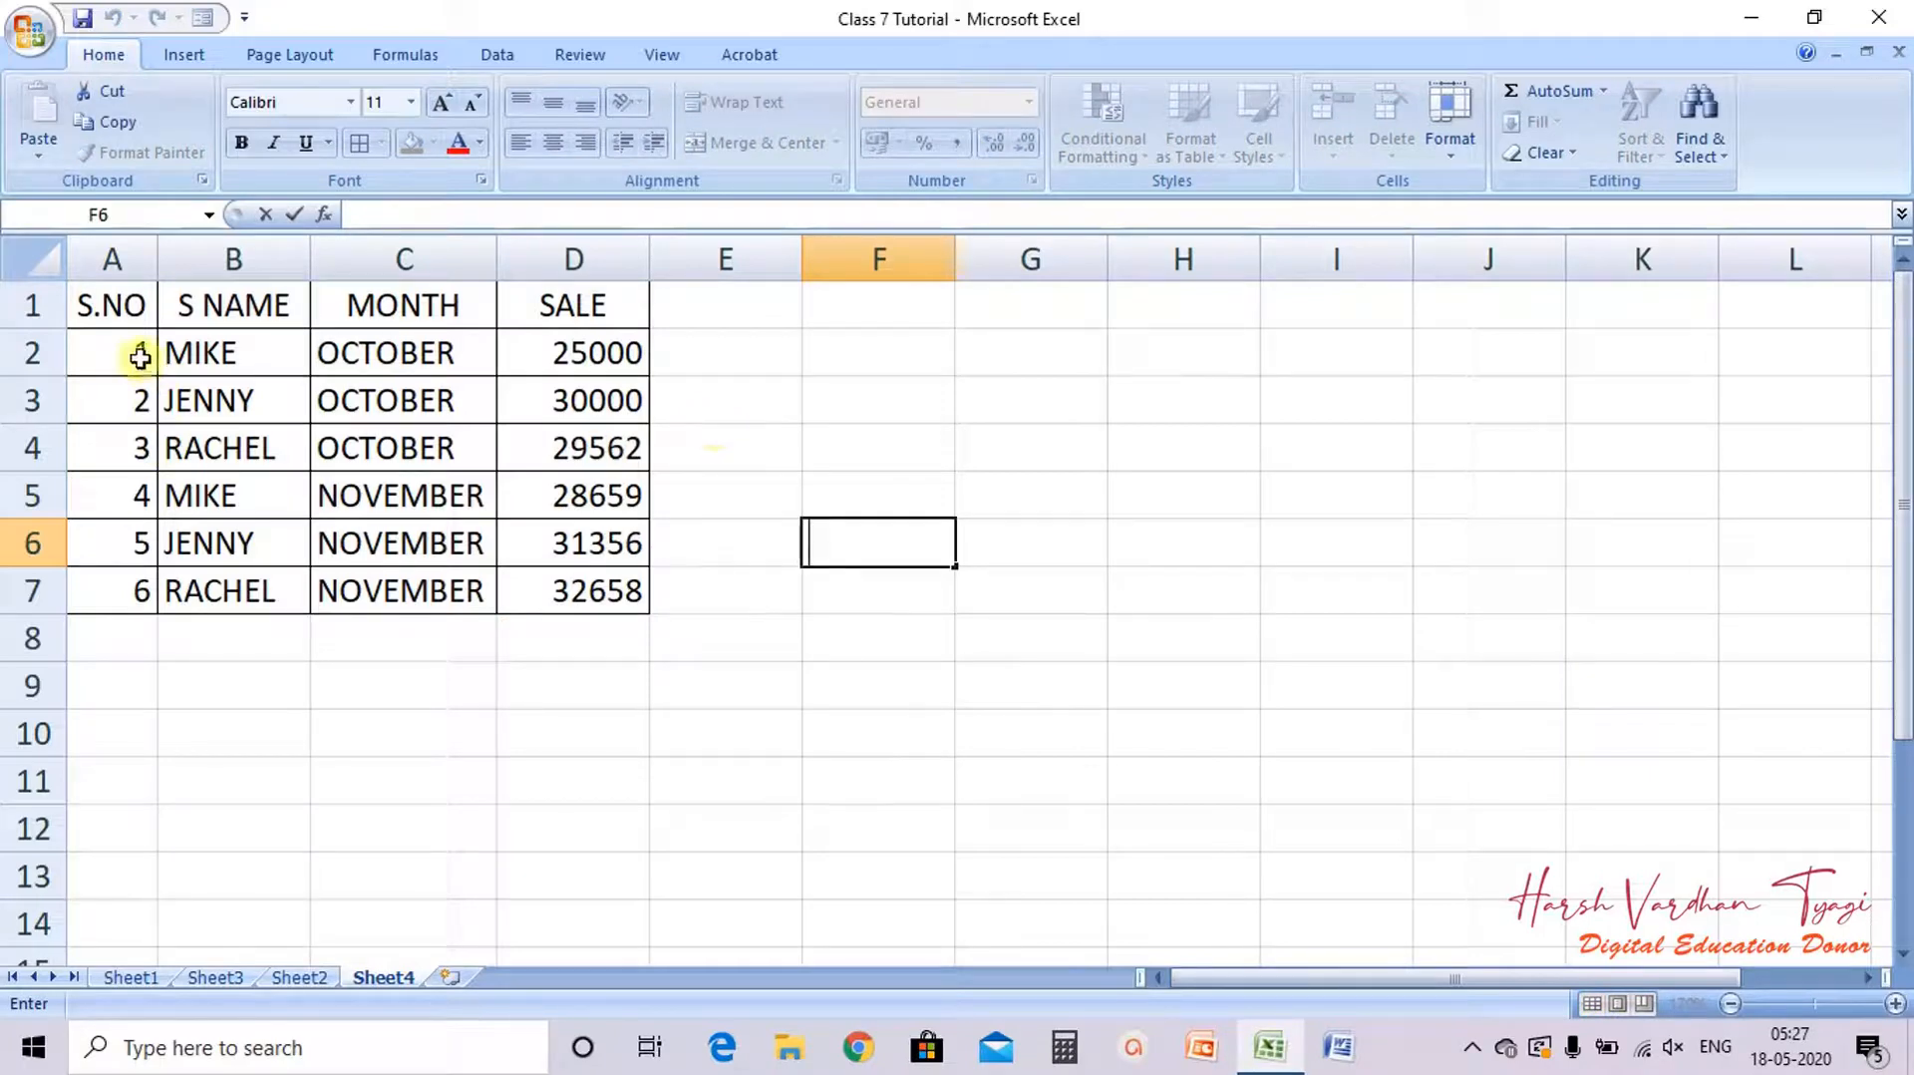
Step: Select the whole table A1:D7 and open the Subtotal dialog
drag(333, 359, 367, 452)
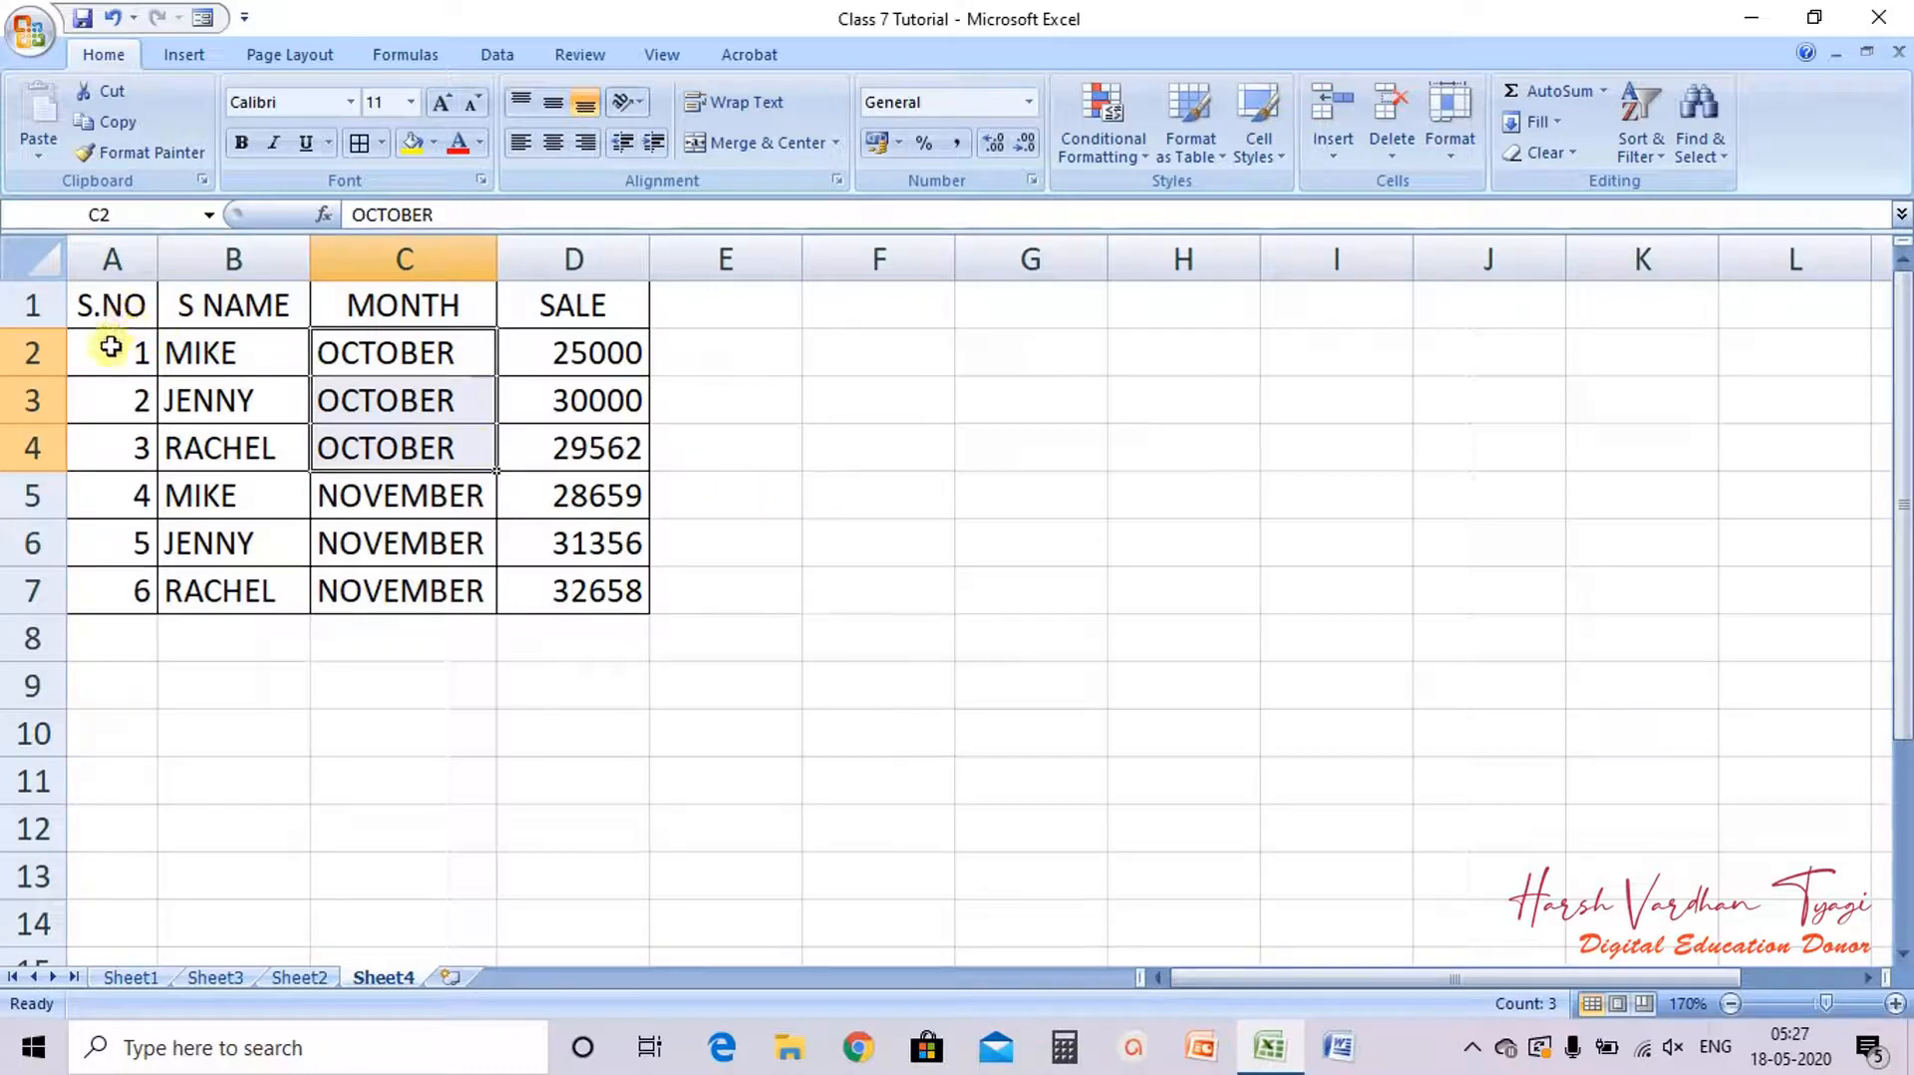
drag(109, 312, 594, 576)
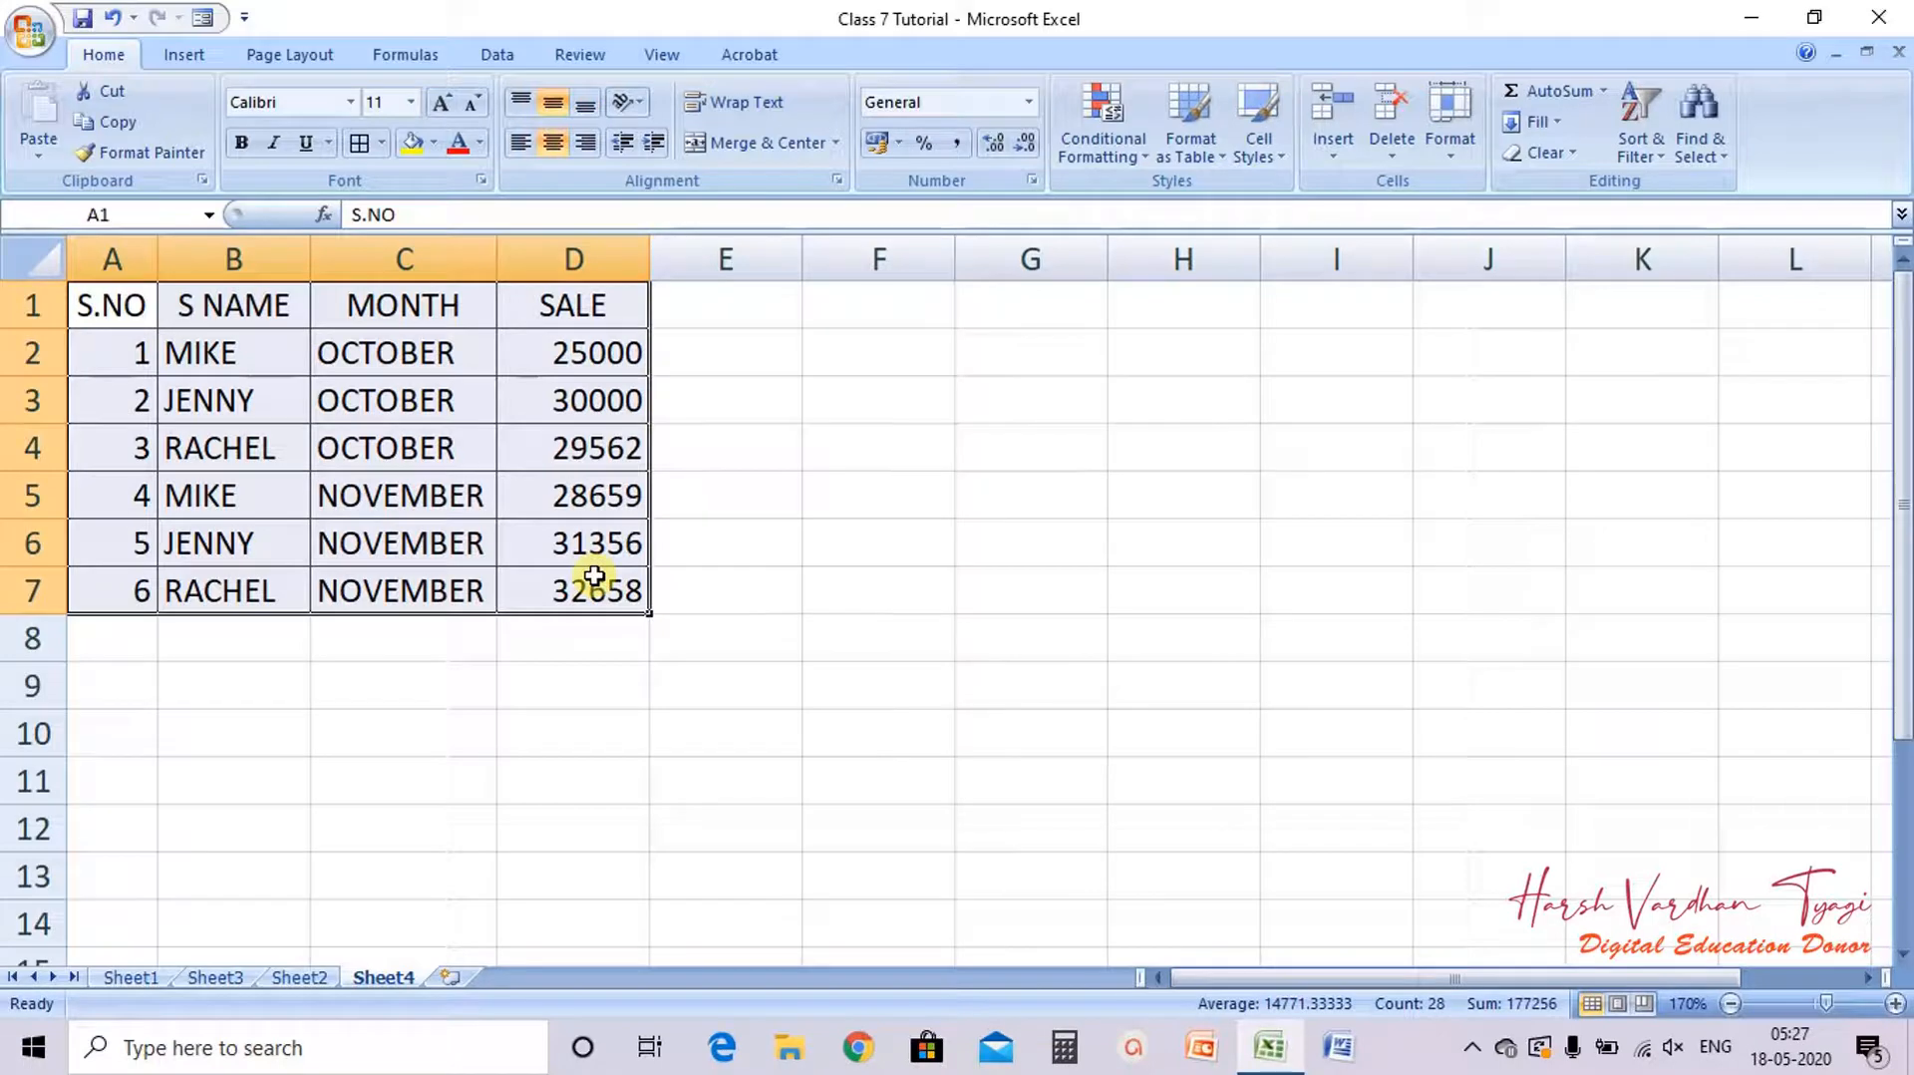
click(498, 57)
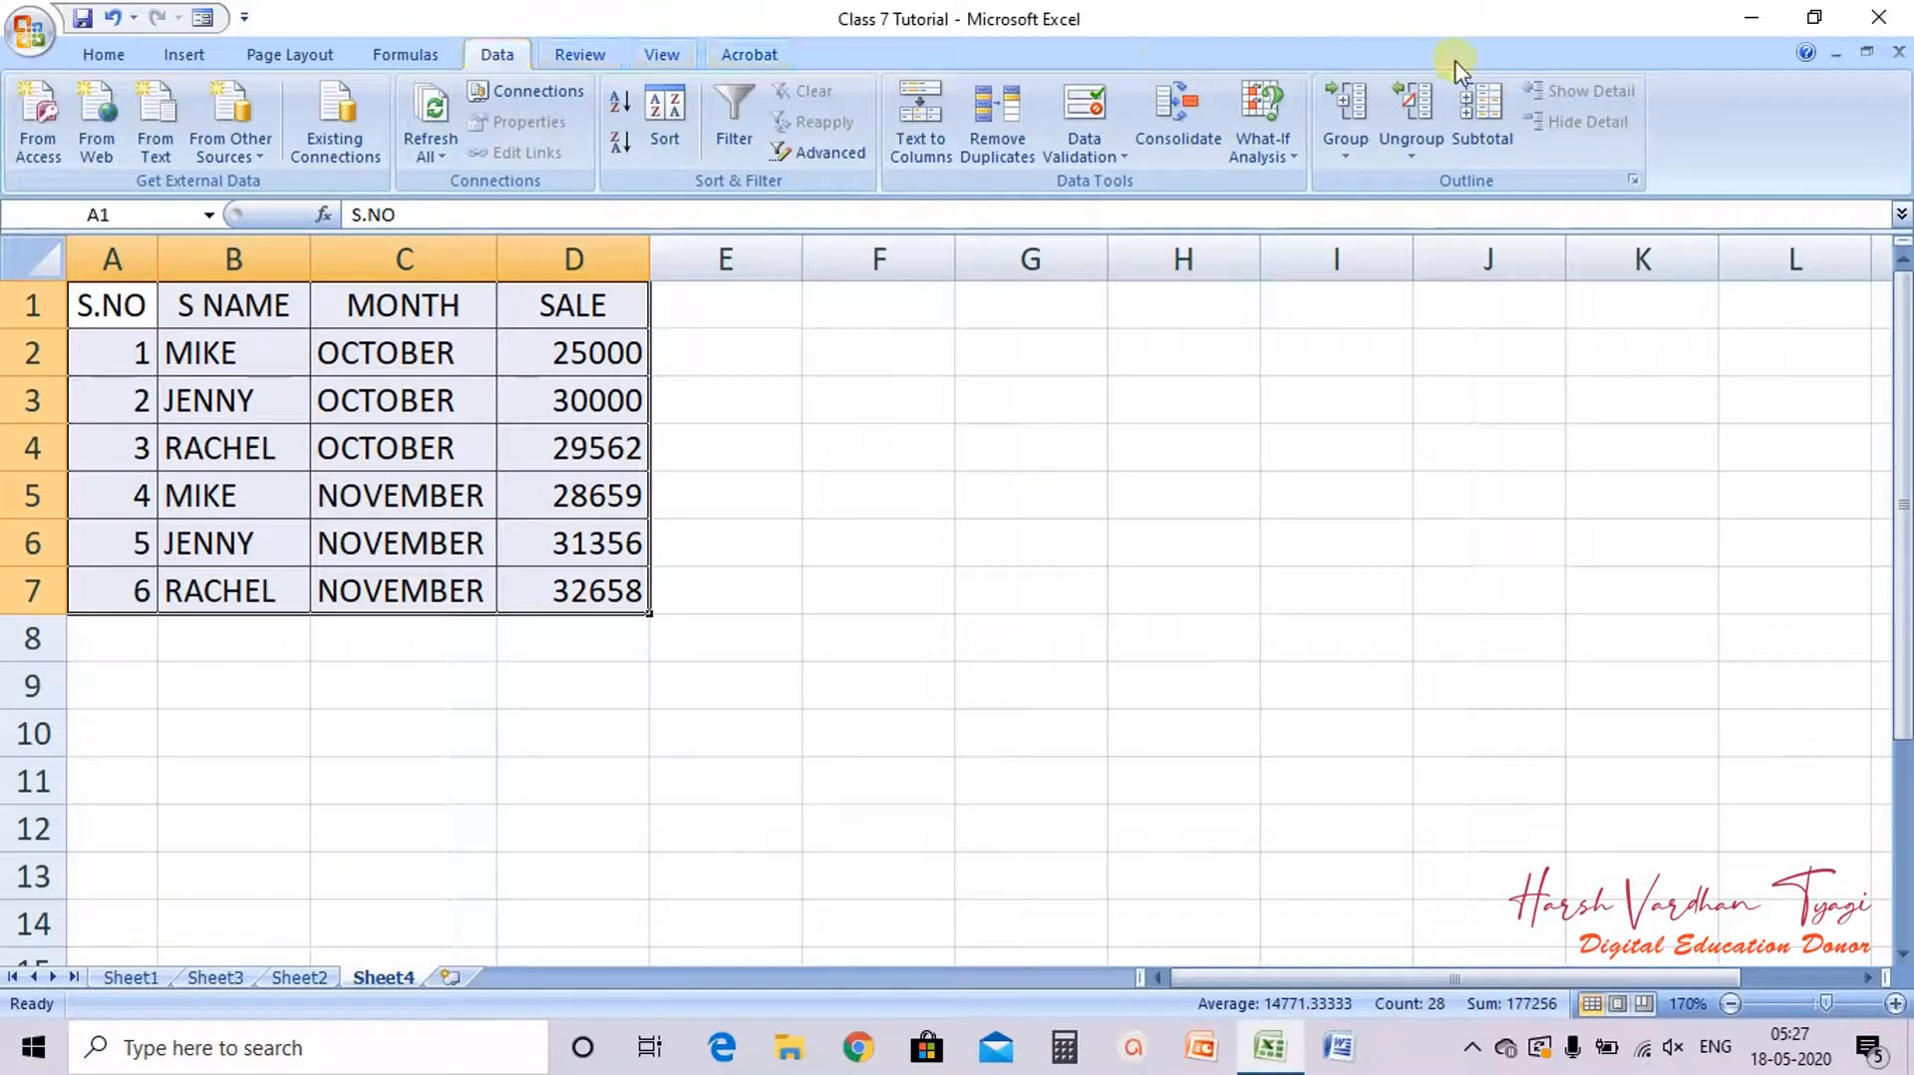
click(1478, 128)
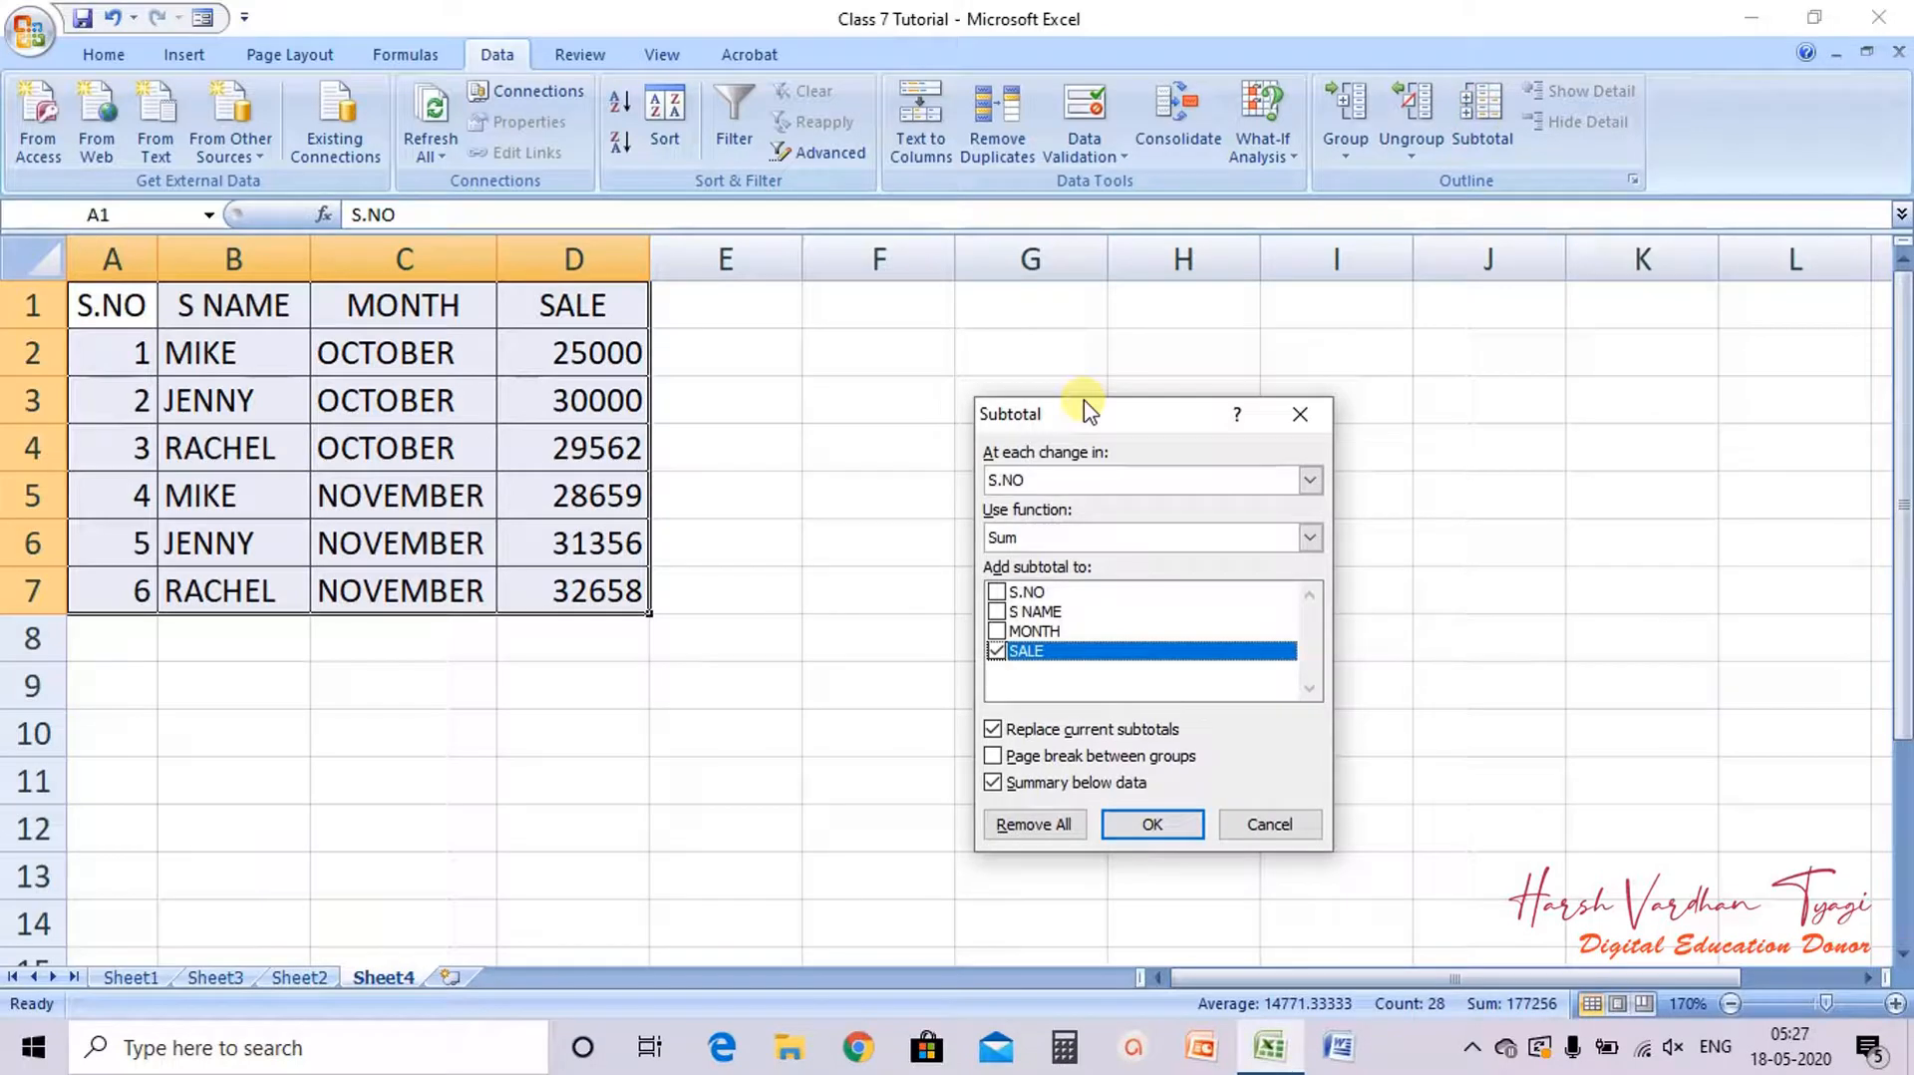
drag(1089, 411, 879, 317)
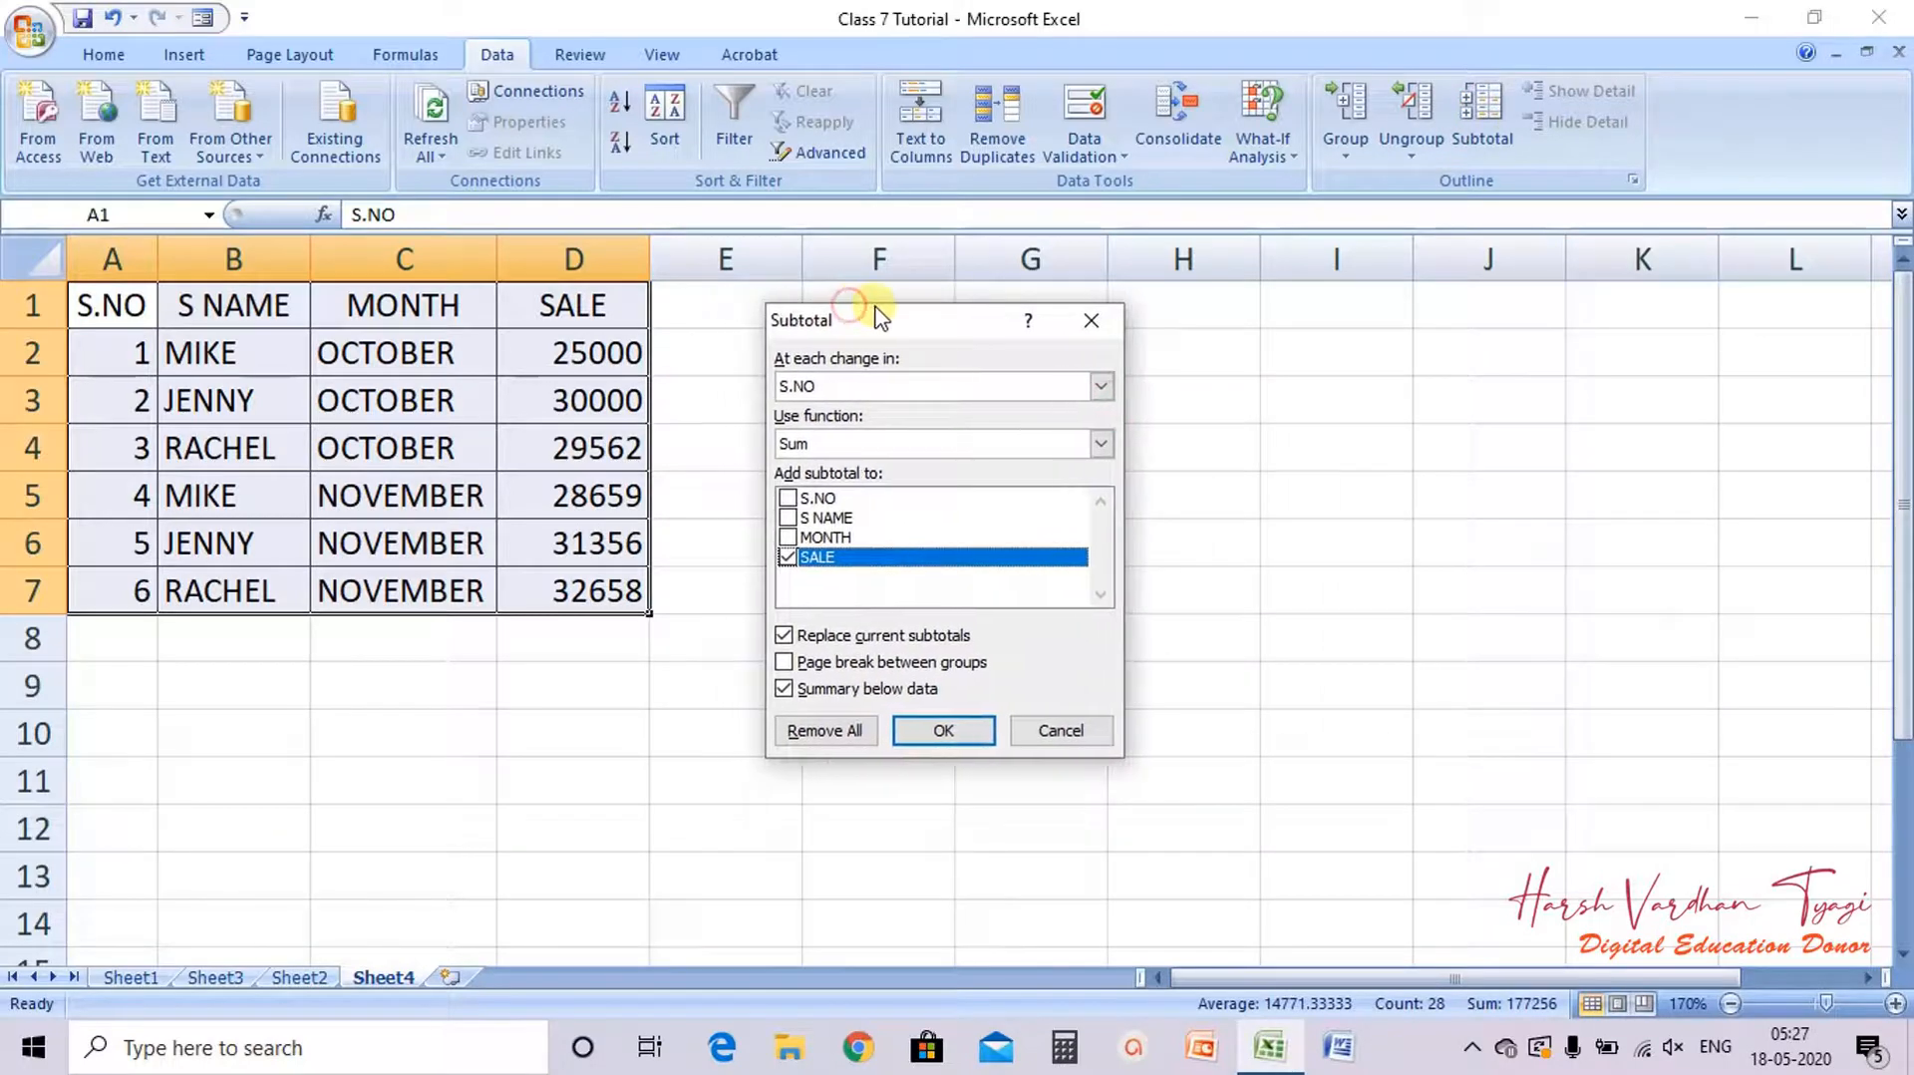
Step: Add subtotals that sum SALE at each change in MONTH
click(830, 388)
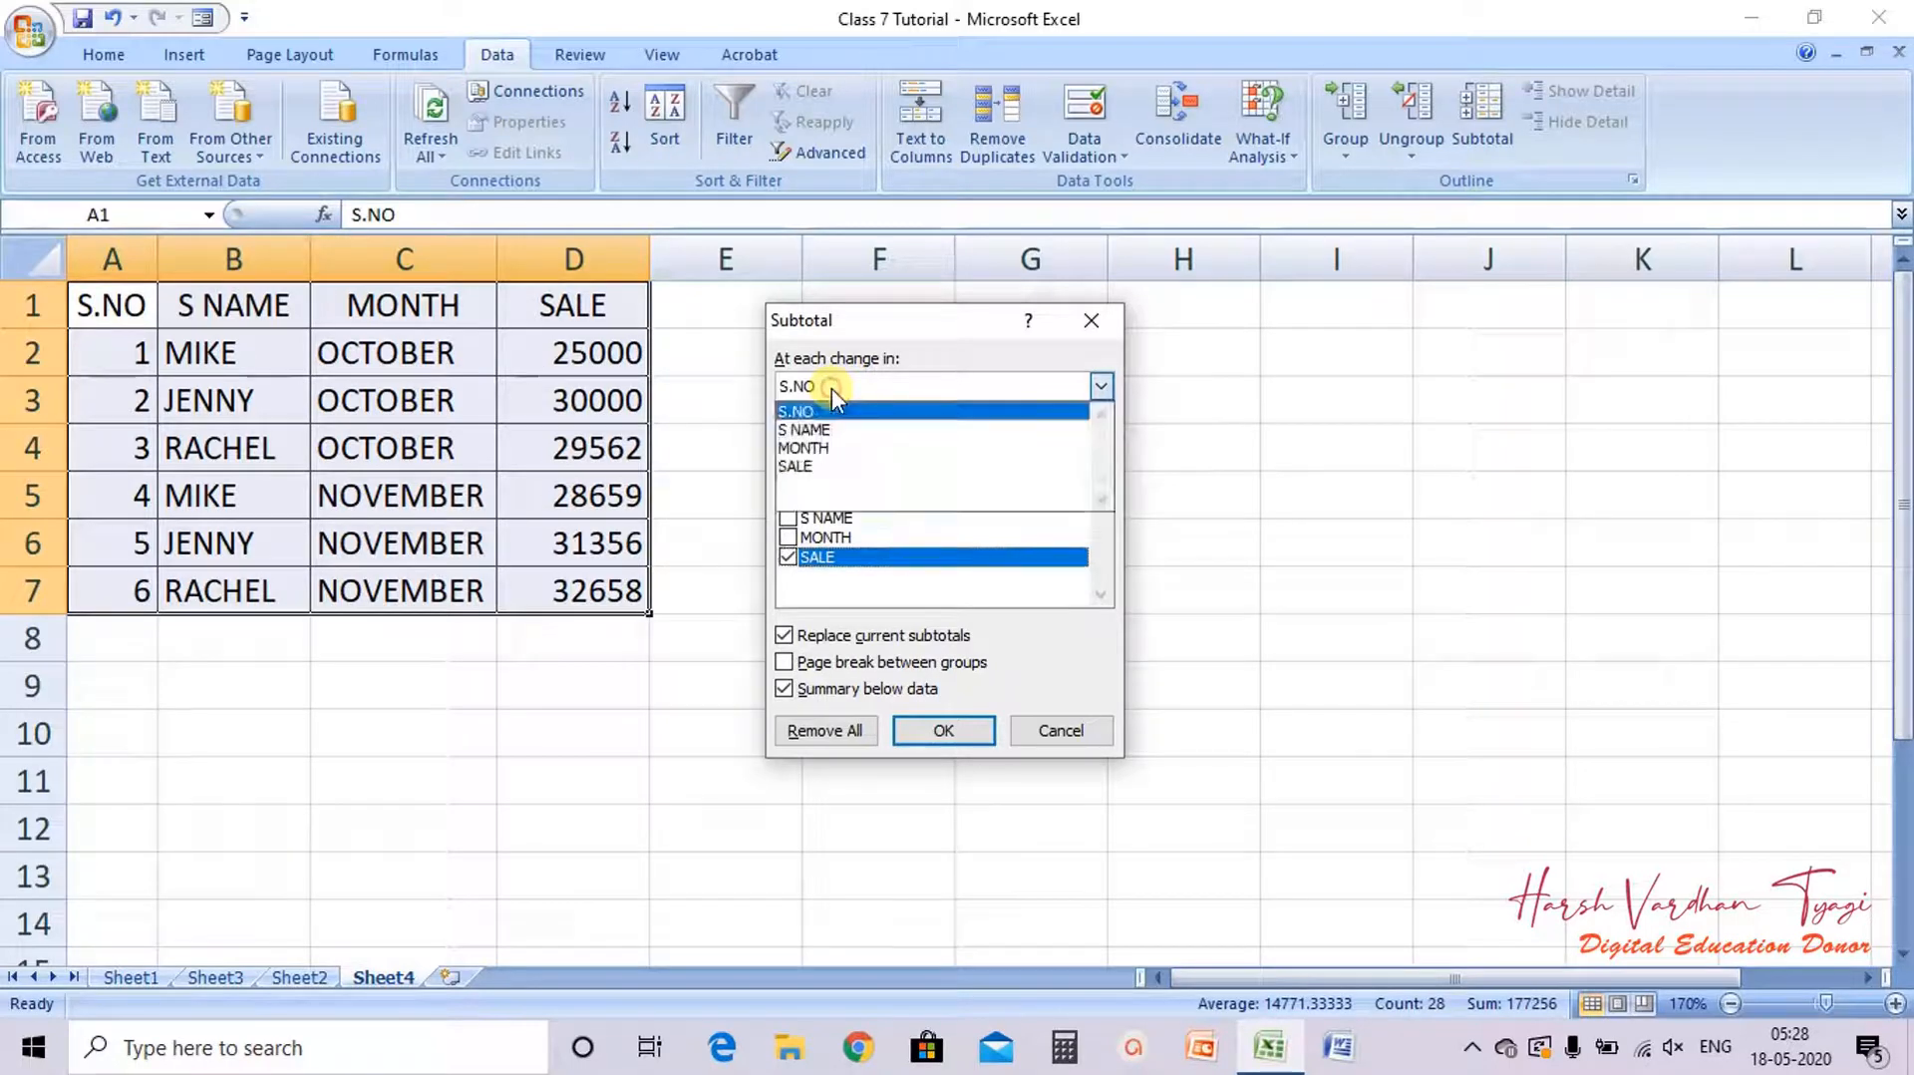
click(826, 450)
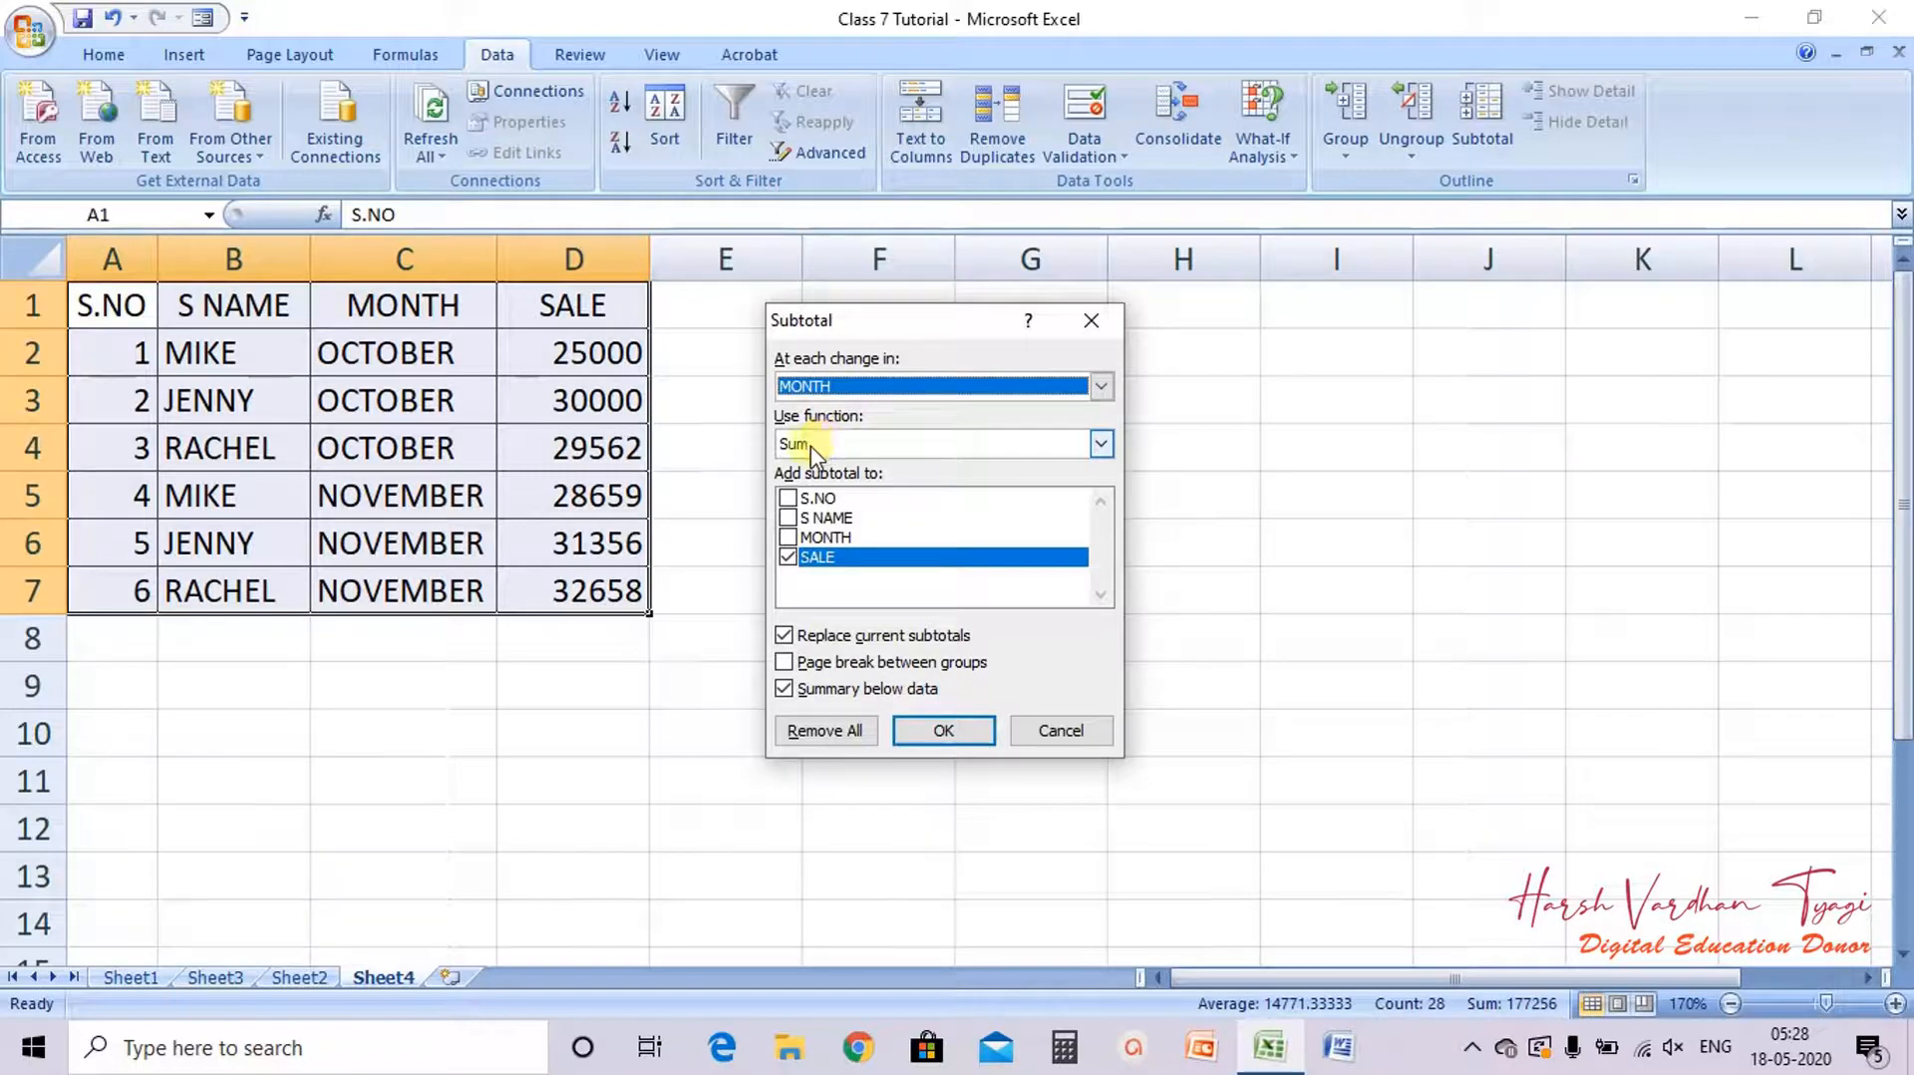
click(812, 446)
click(813, 446)
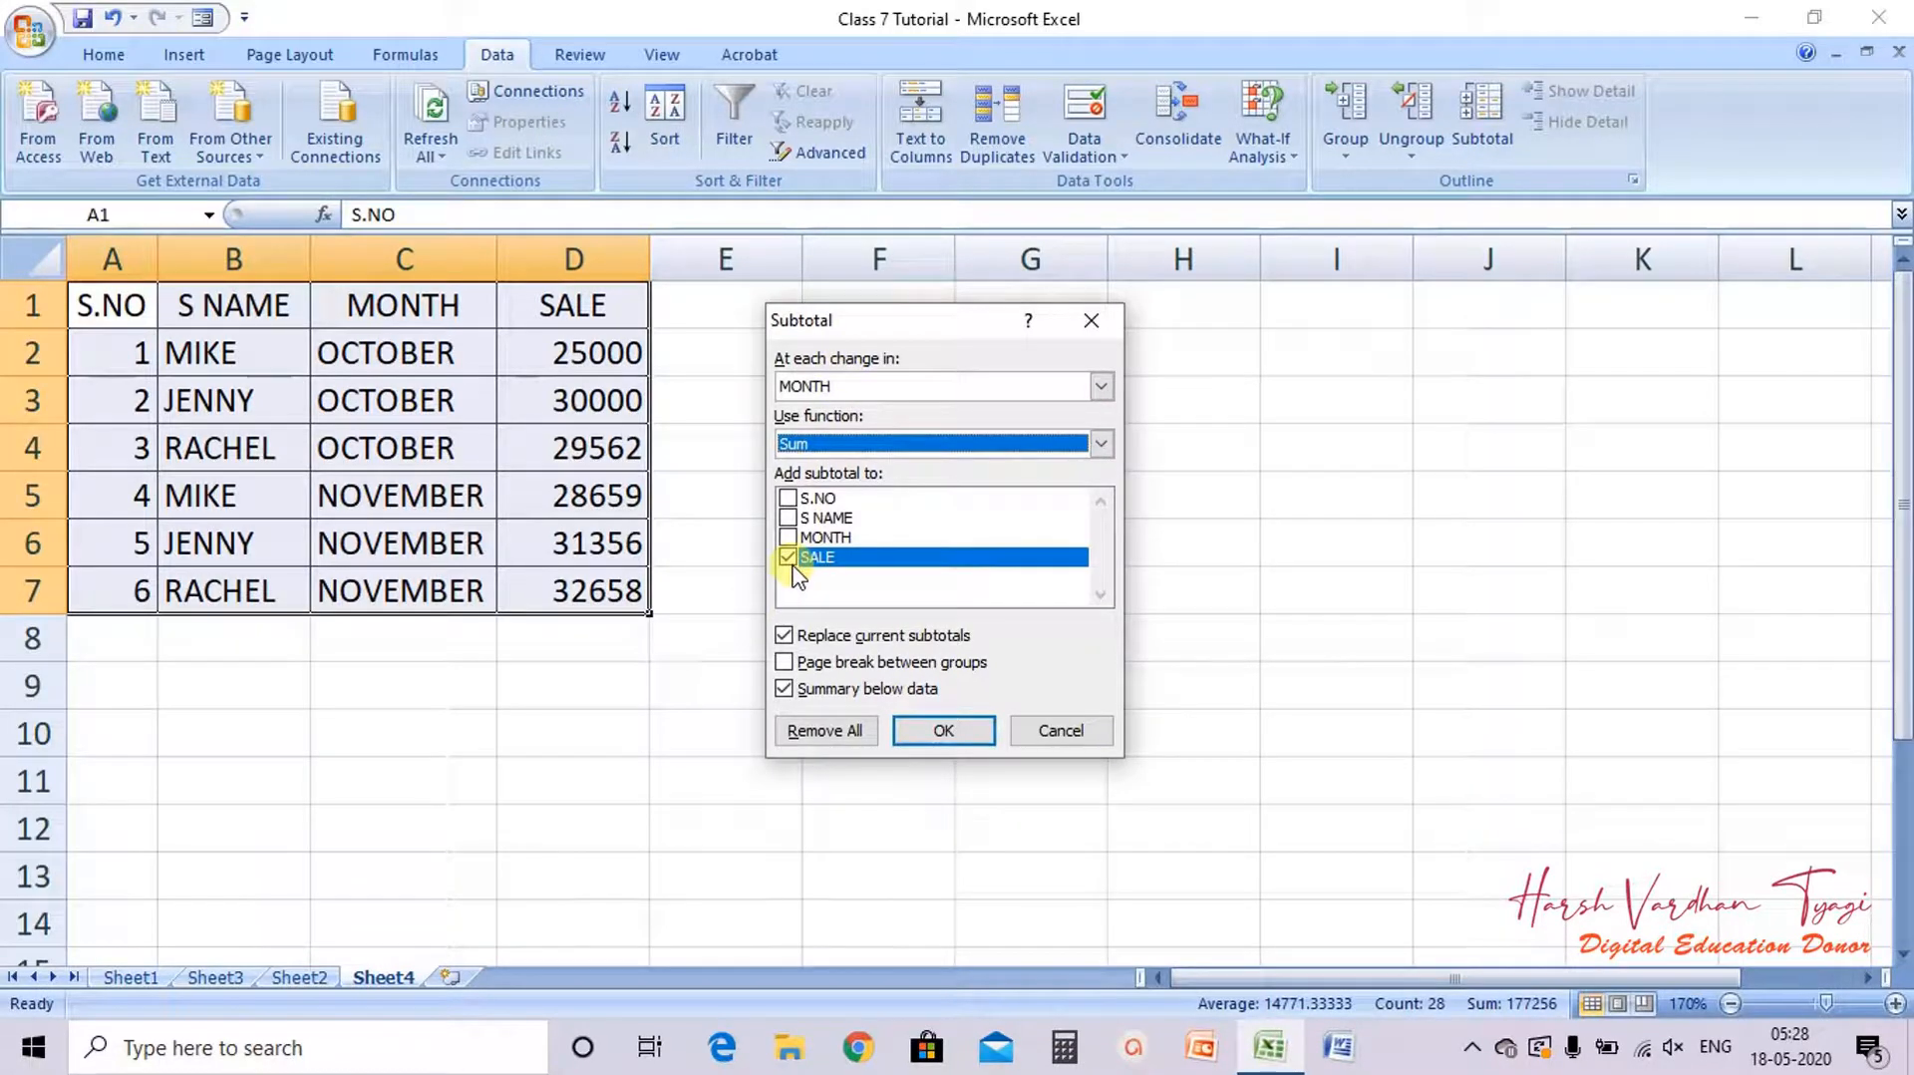
click(944, 731)
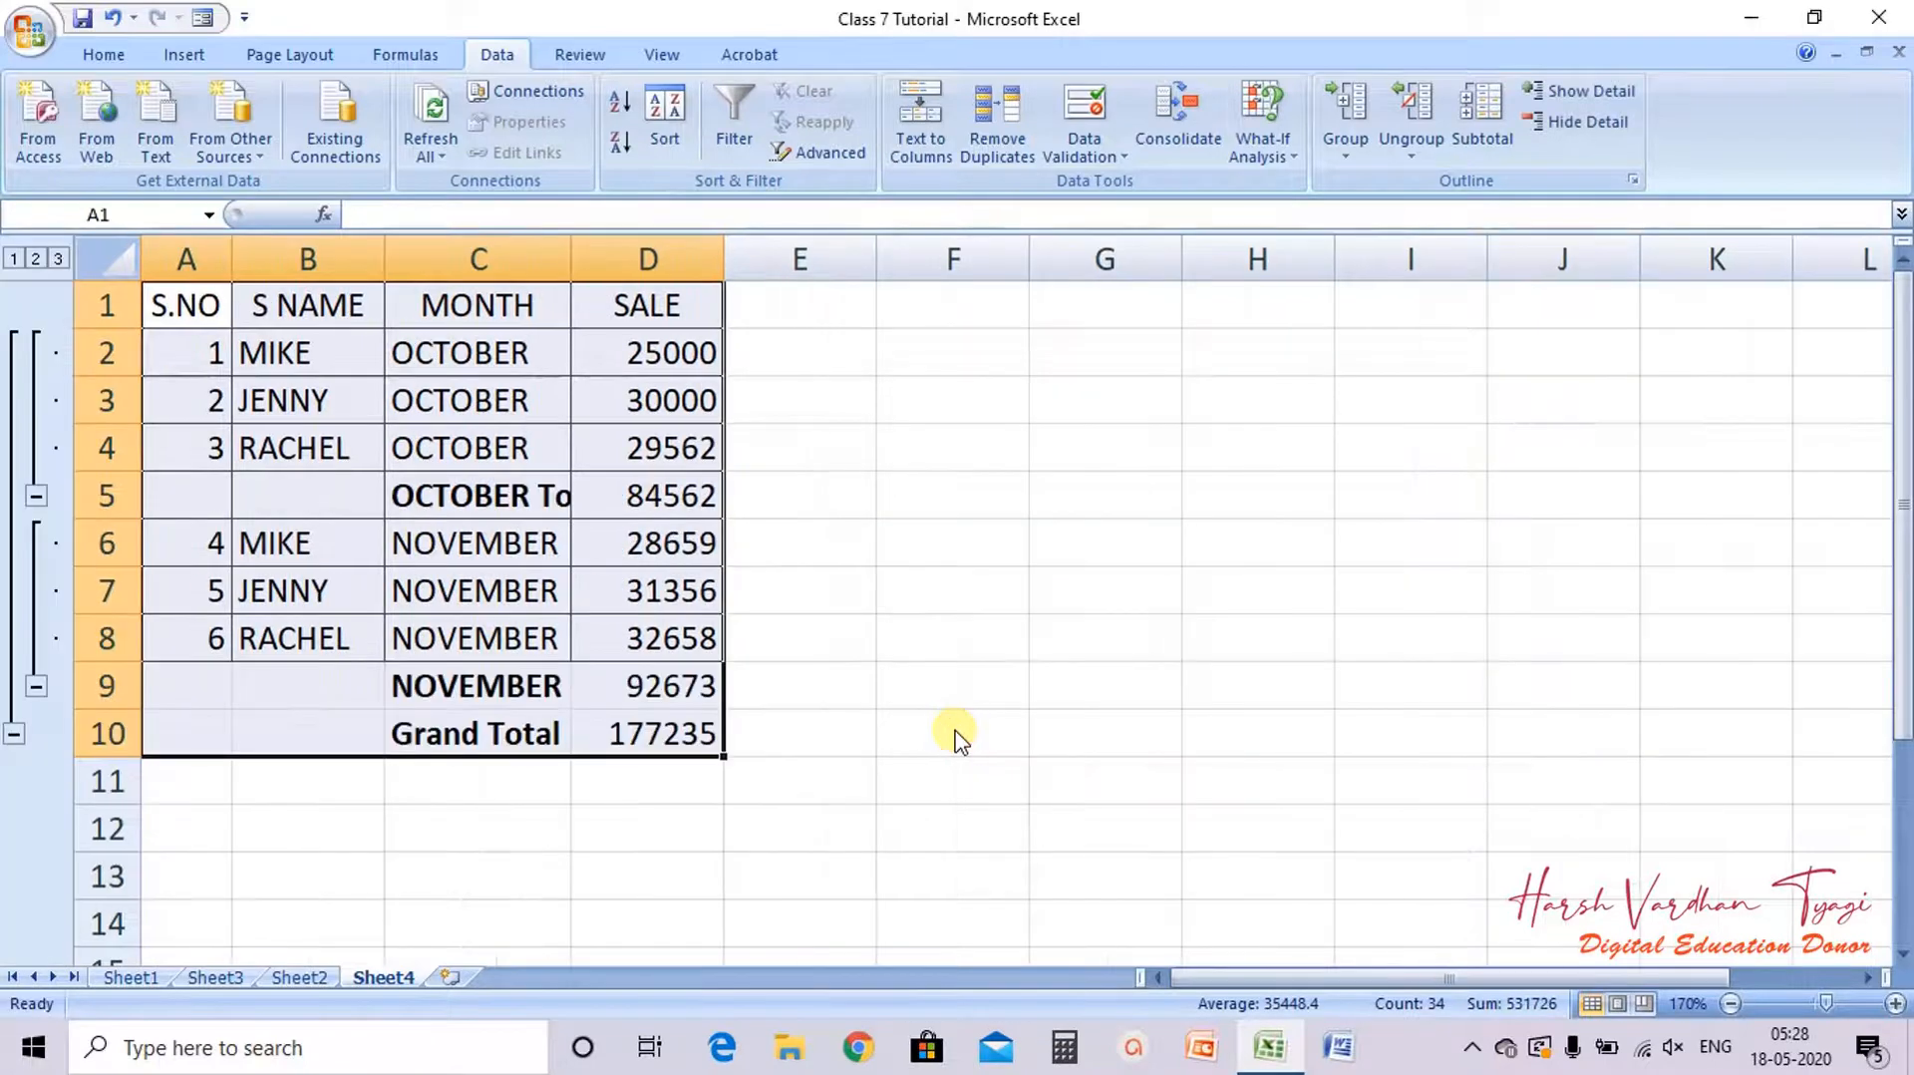
Step: Autofit the MONTH column so the subtotal labels fit fully
double_click(572, 259)
click(473, 511)
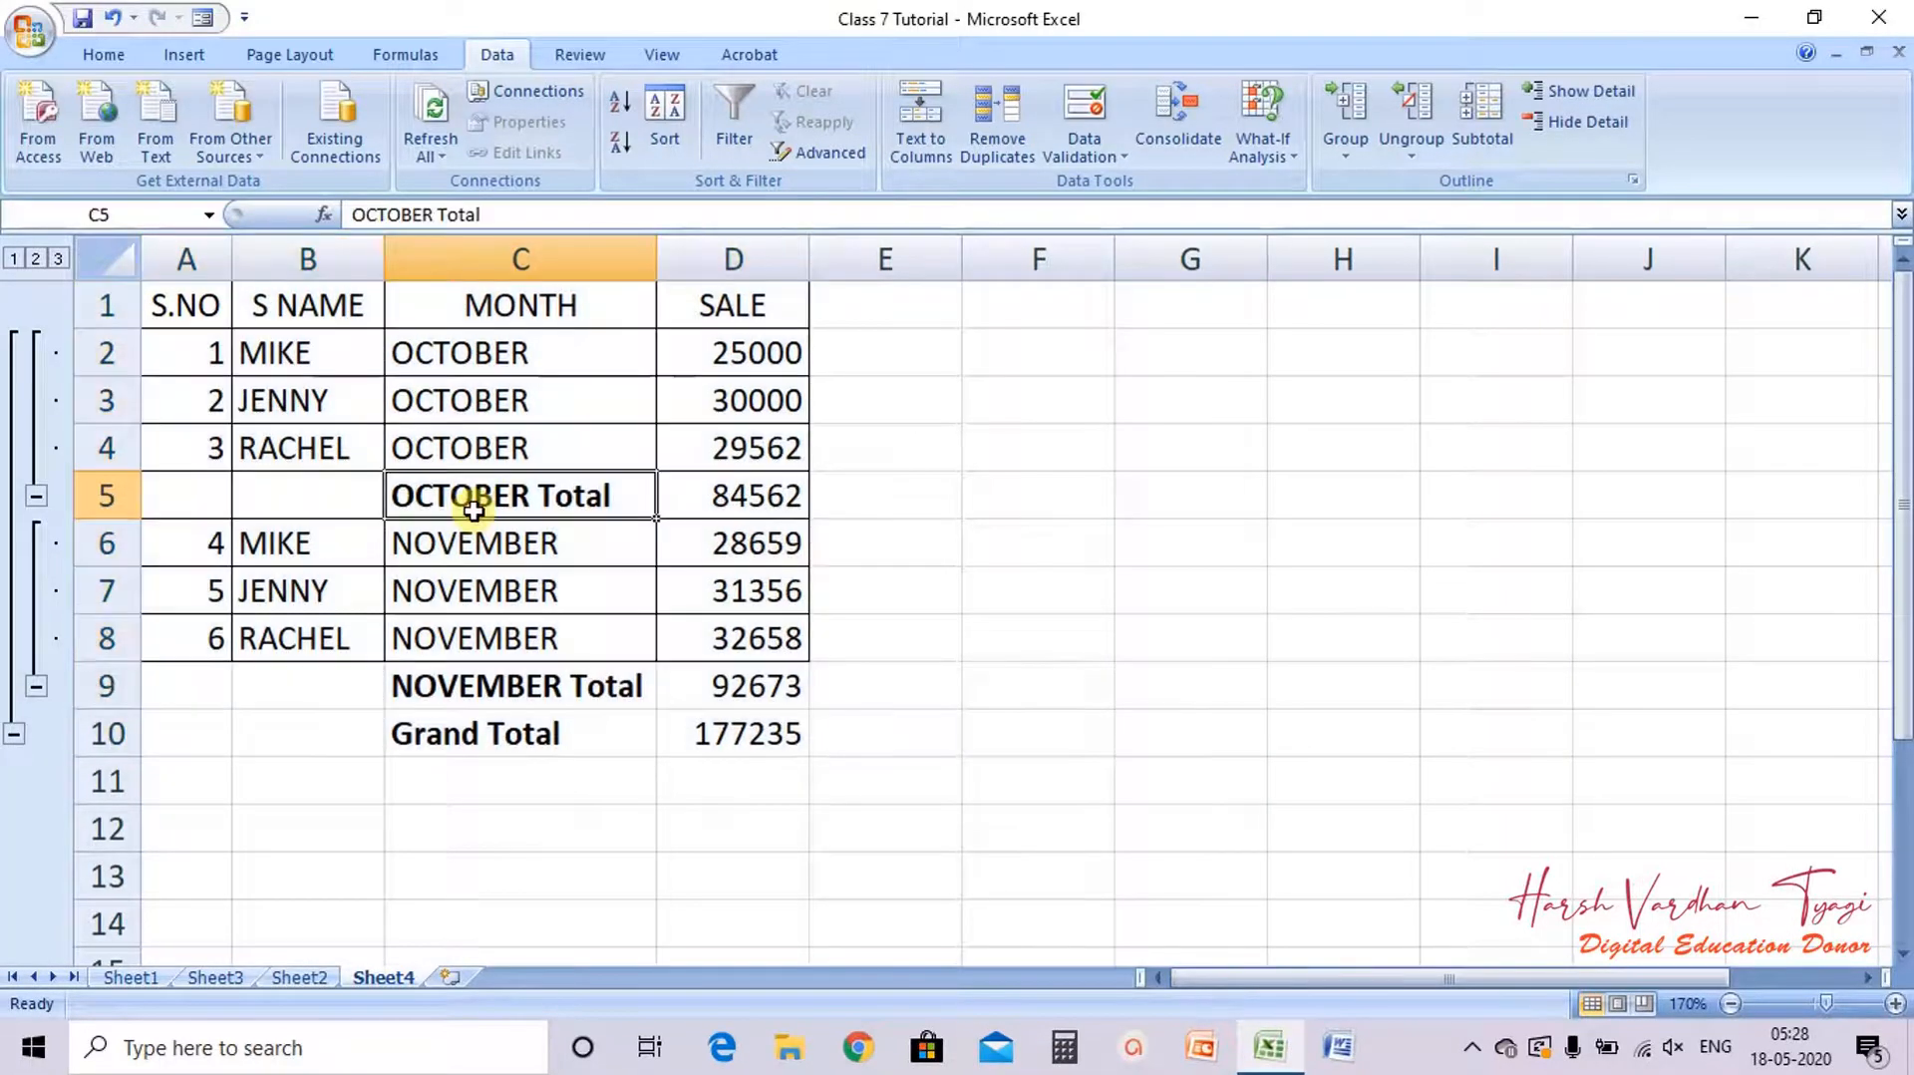
click(515, 702)
click(514, 736)
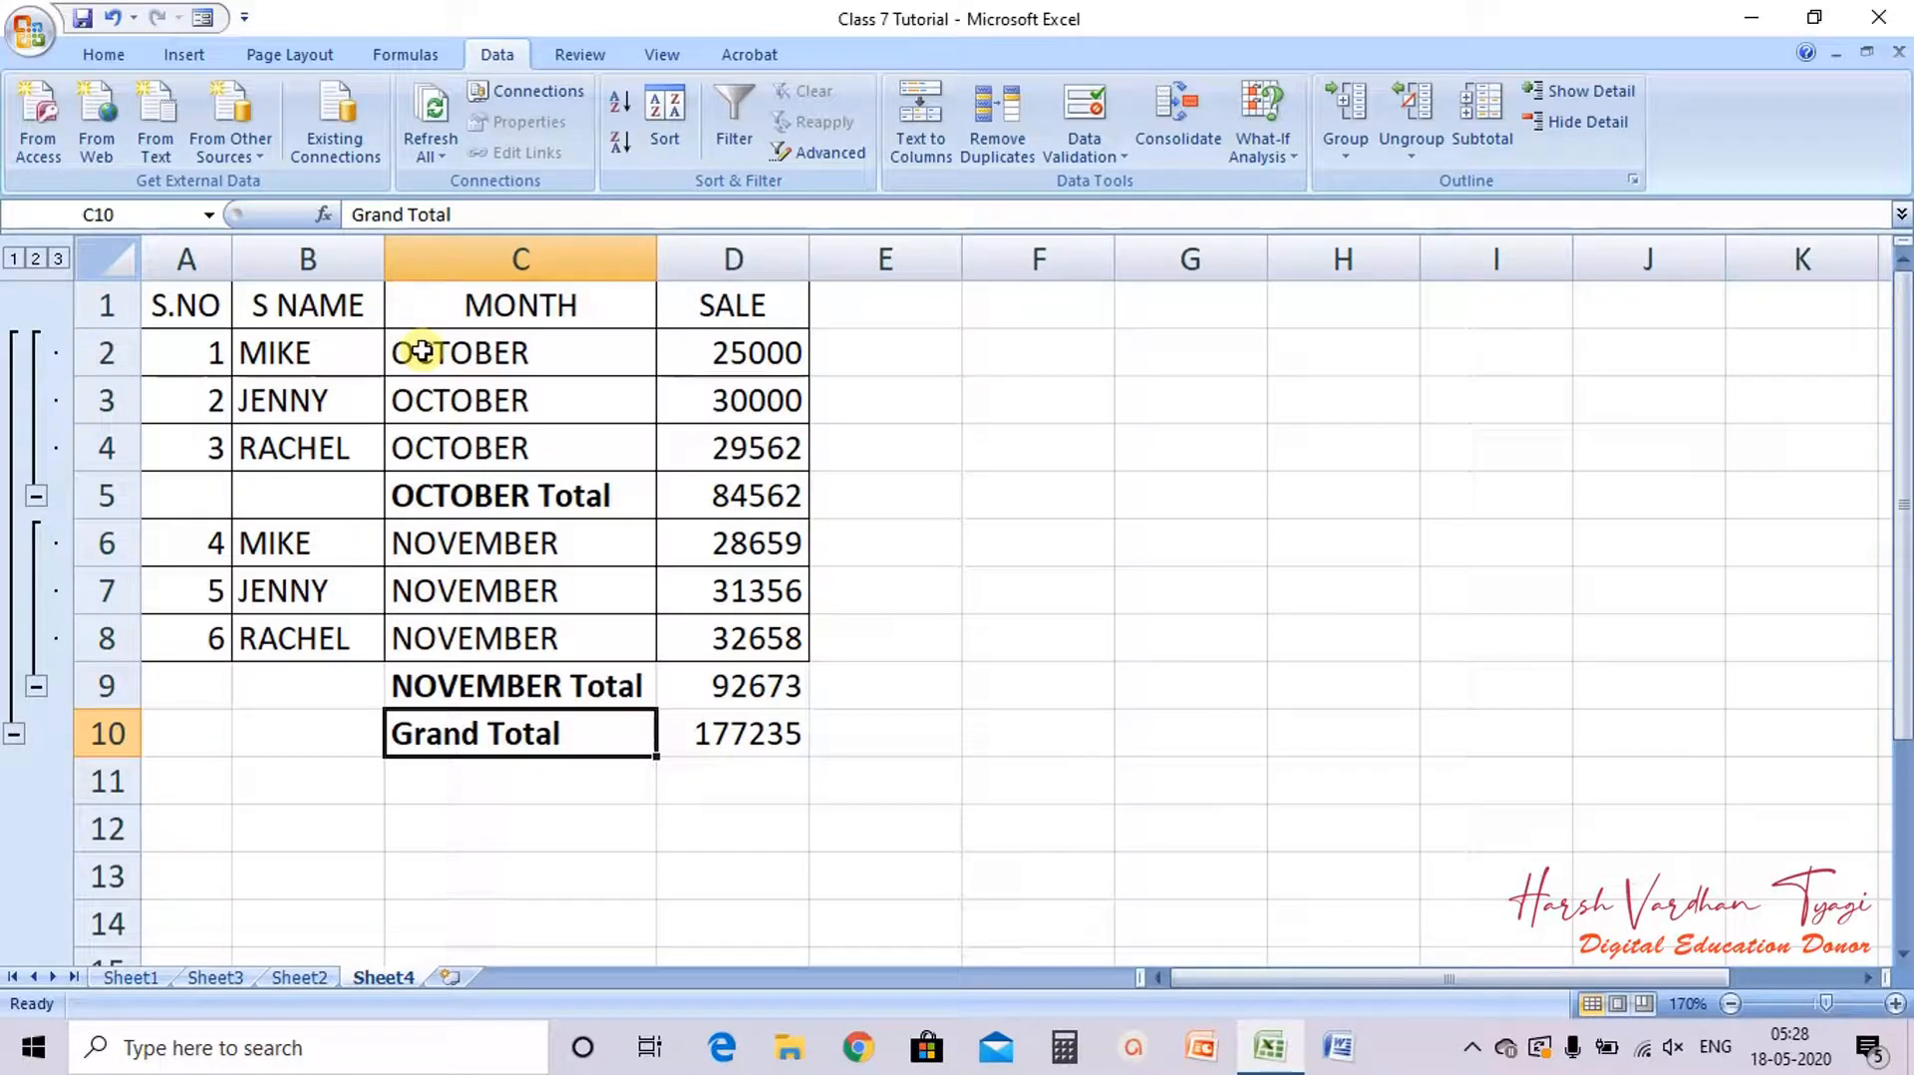
Step: Examine each month's rows against its subtotal formula and the grand total
drag(422, 351, 469, 439)
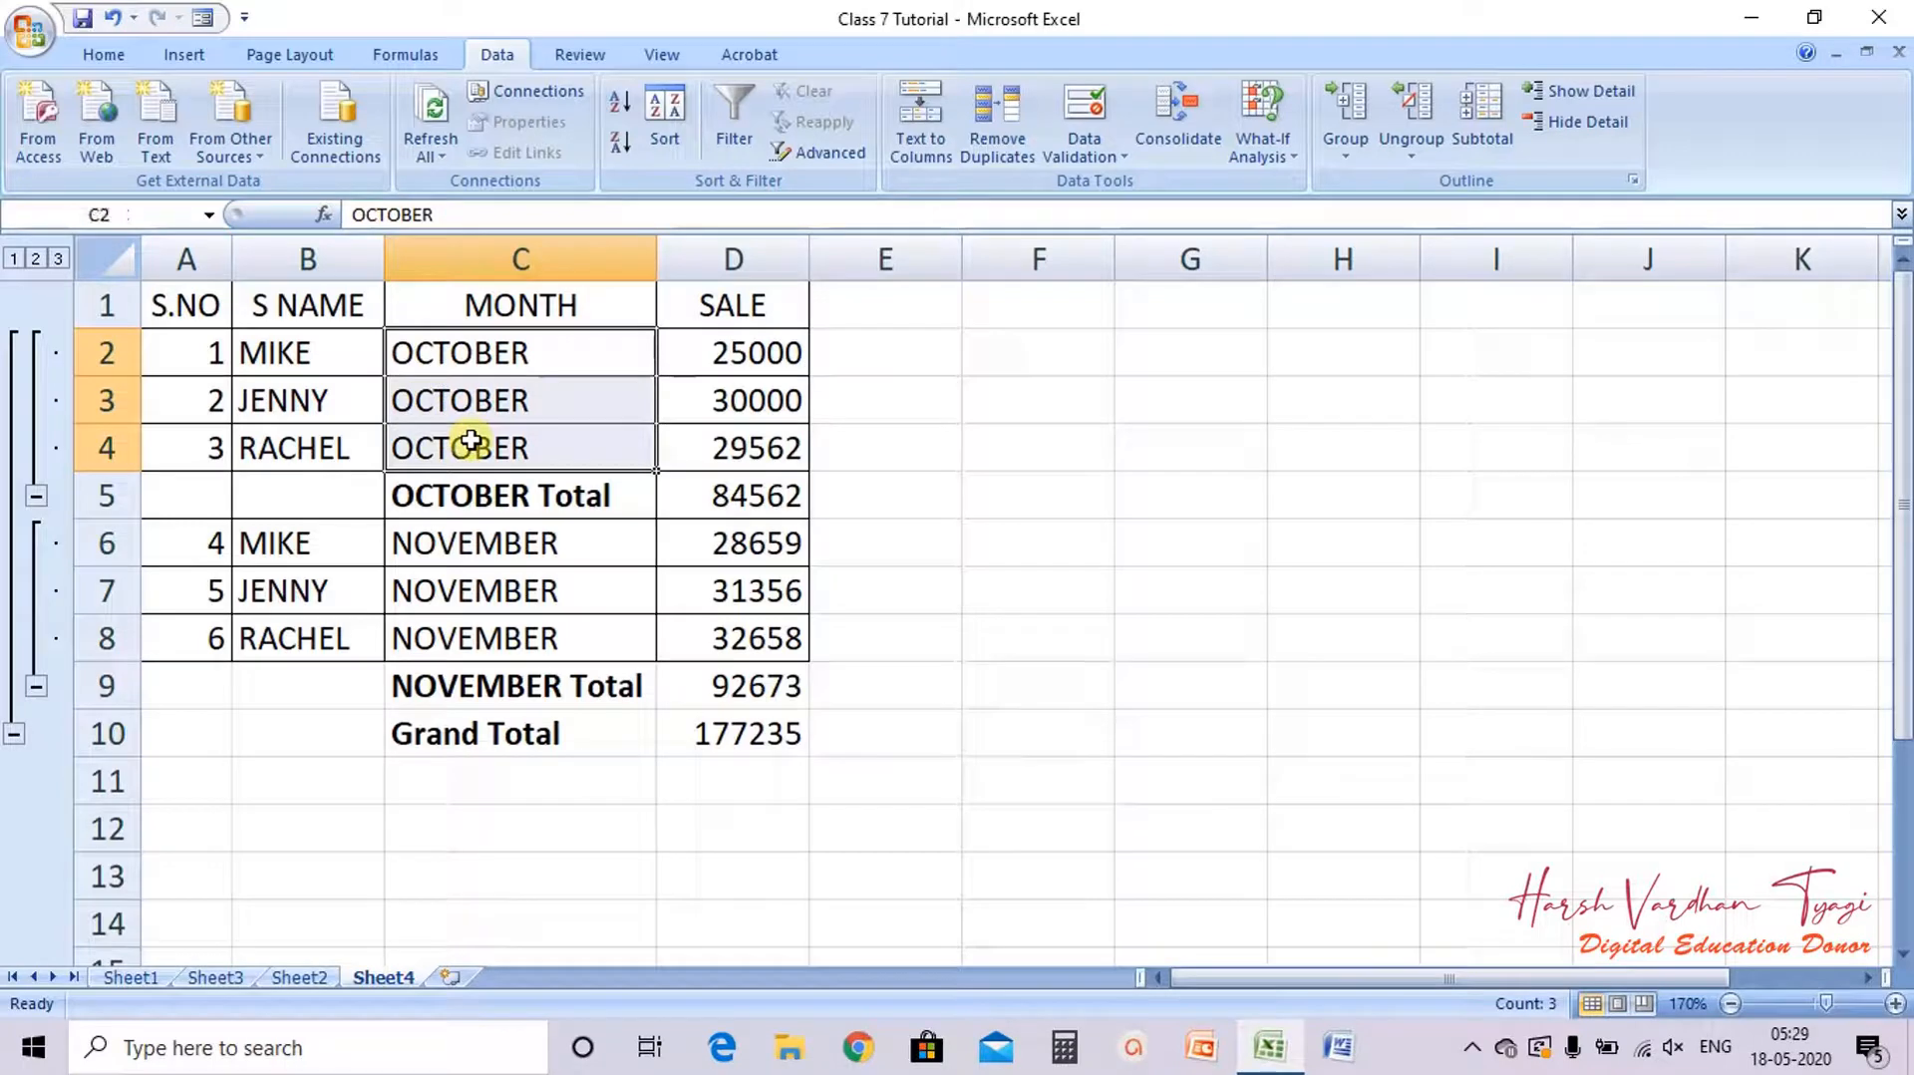
click(750, 495)
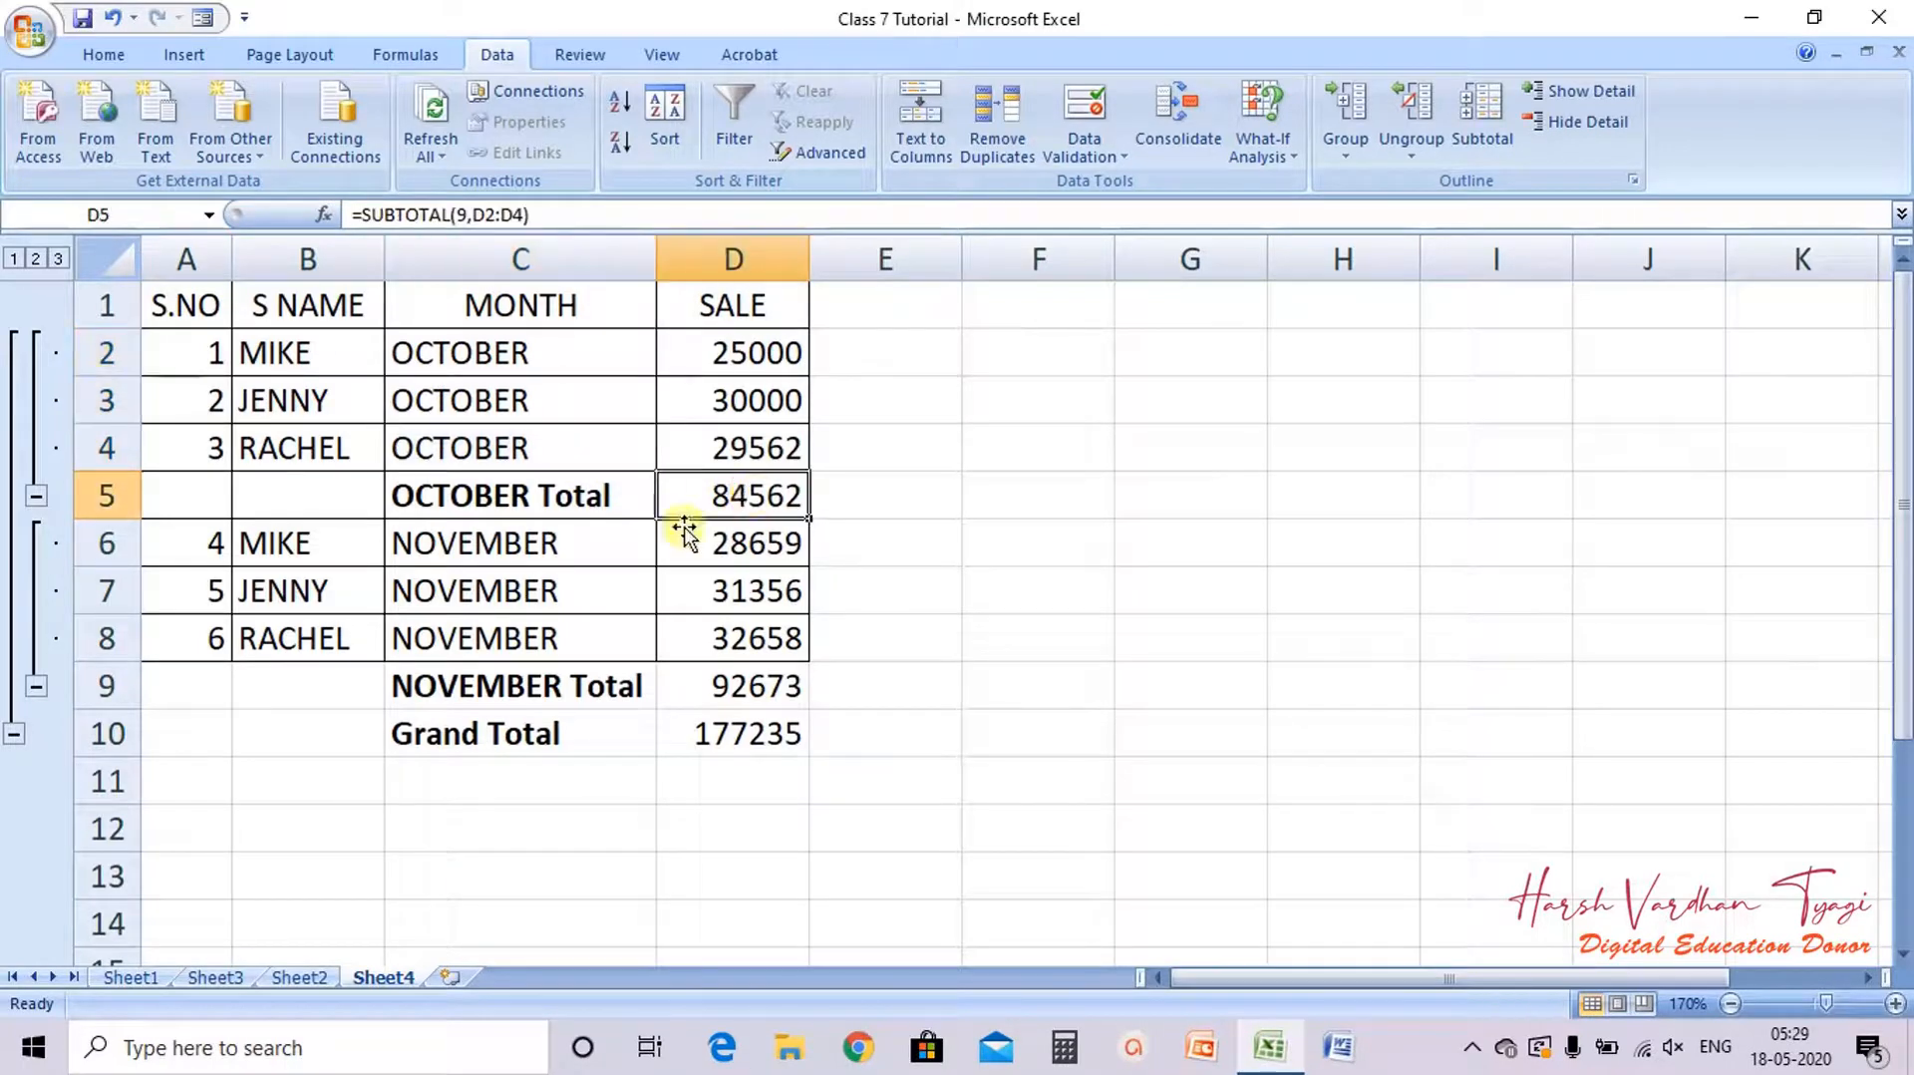
drag(505, 542, 513, 639)
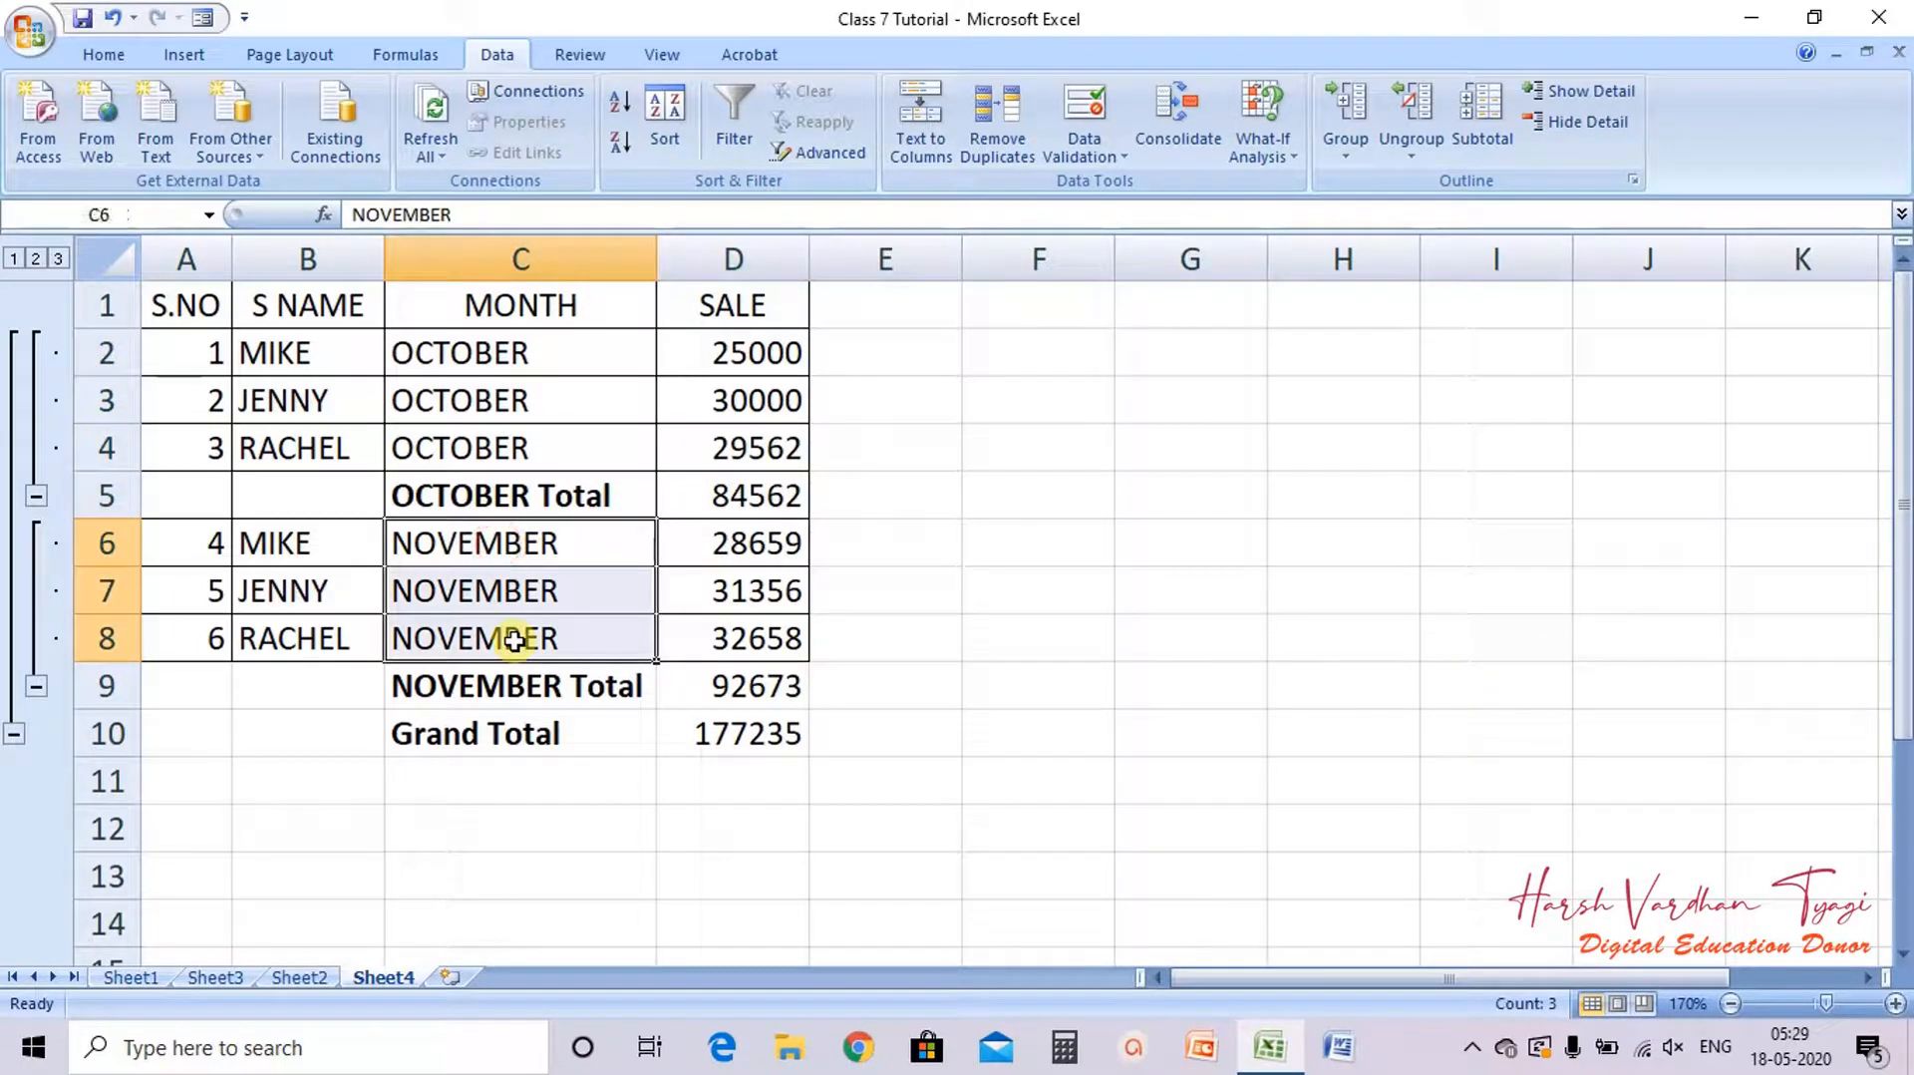
click(620, 686)
click(616, 742)
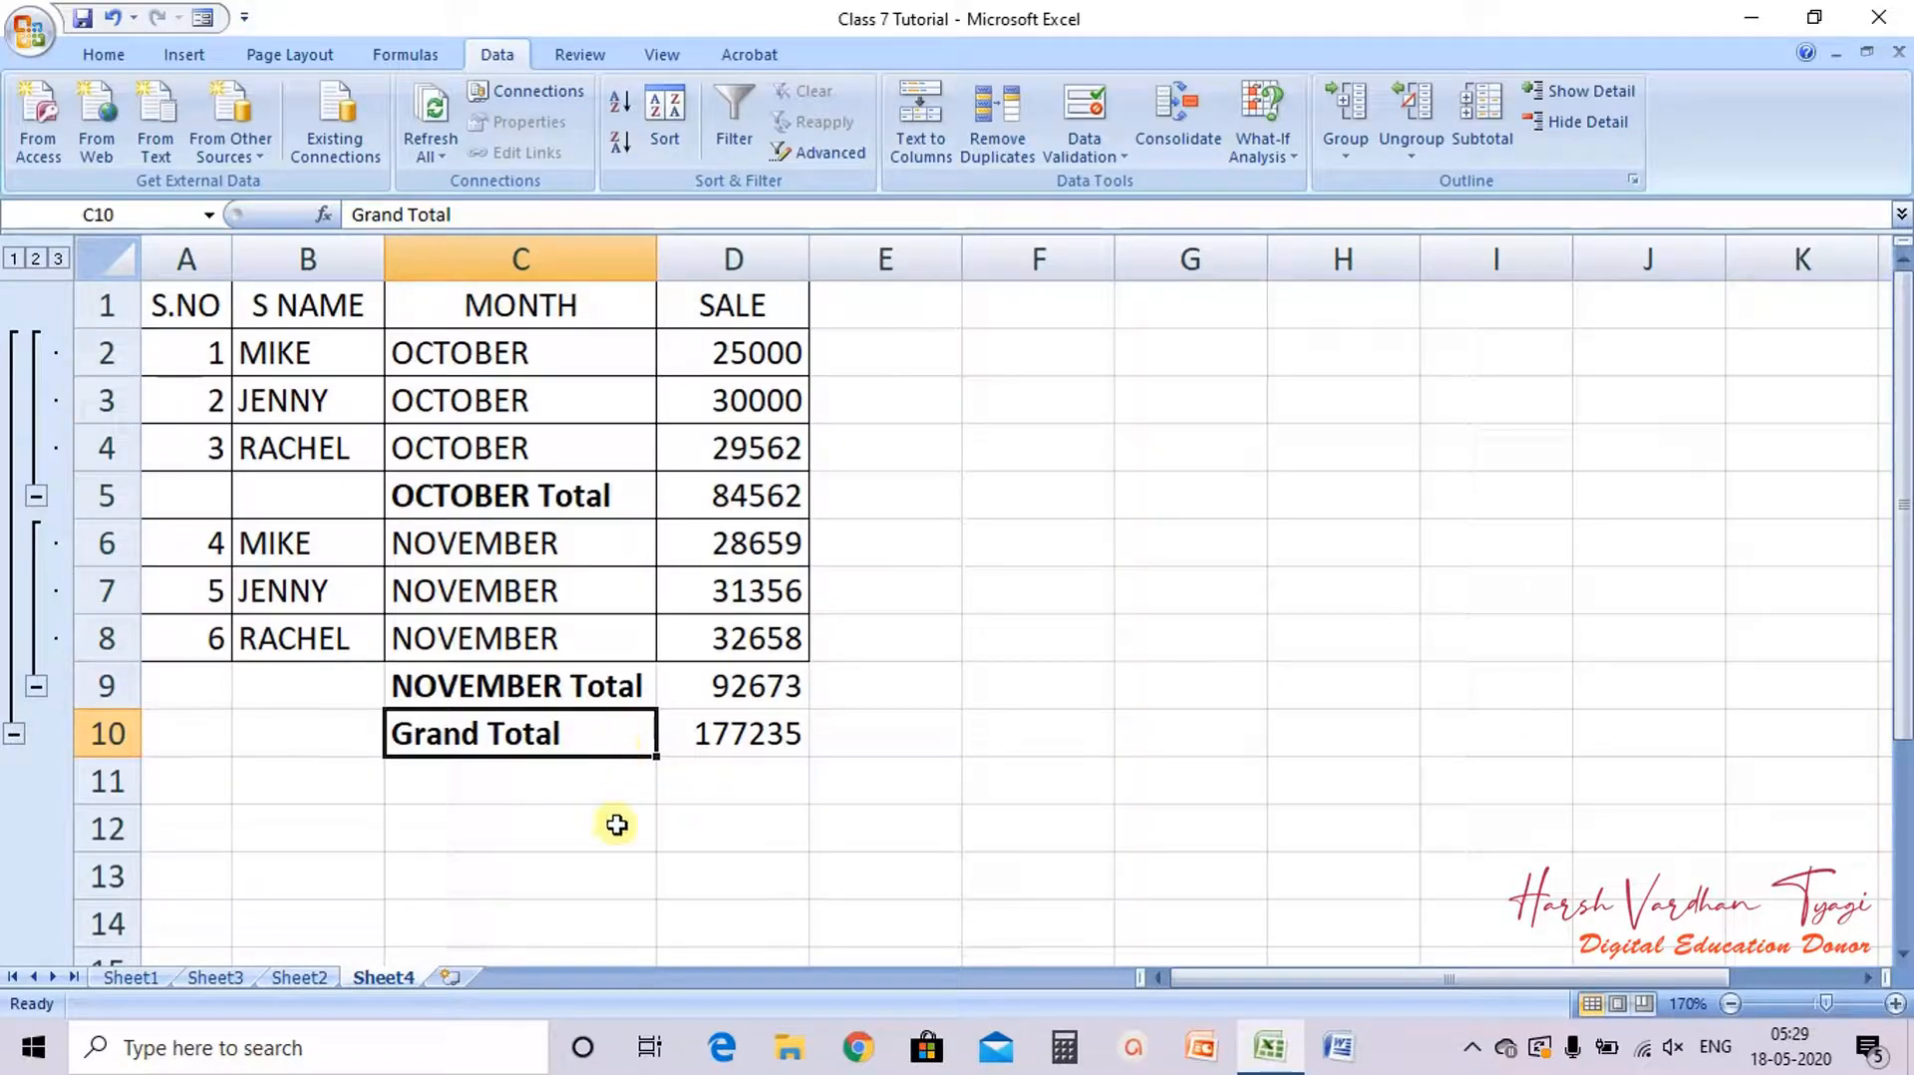
Step: Undo the column autofit and the subtotals to restore the plain four-column table
key(ctrl+z)
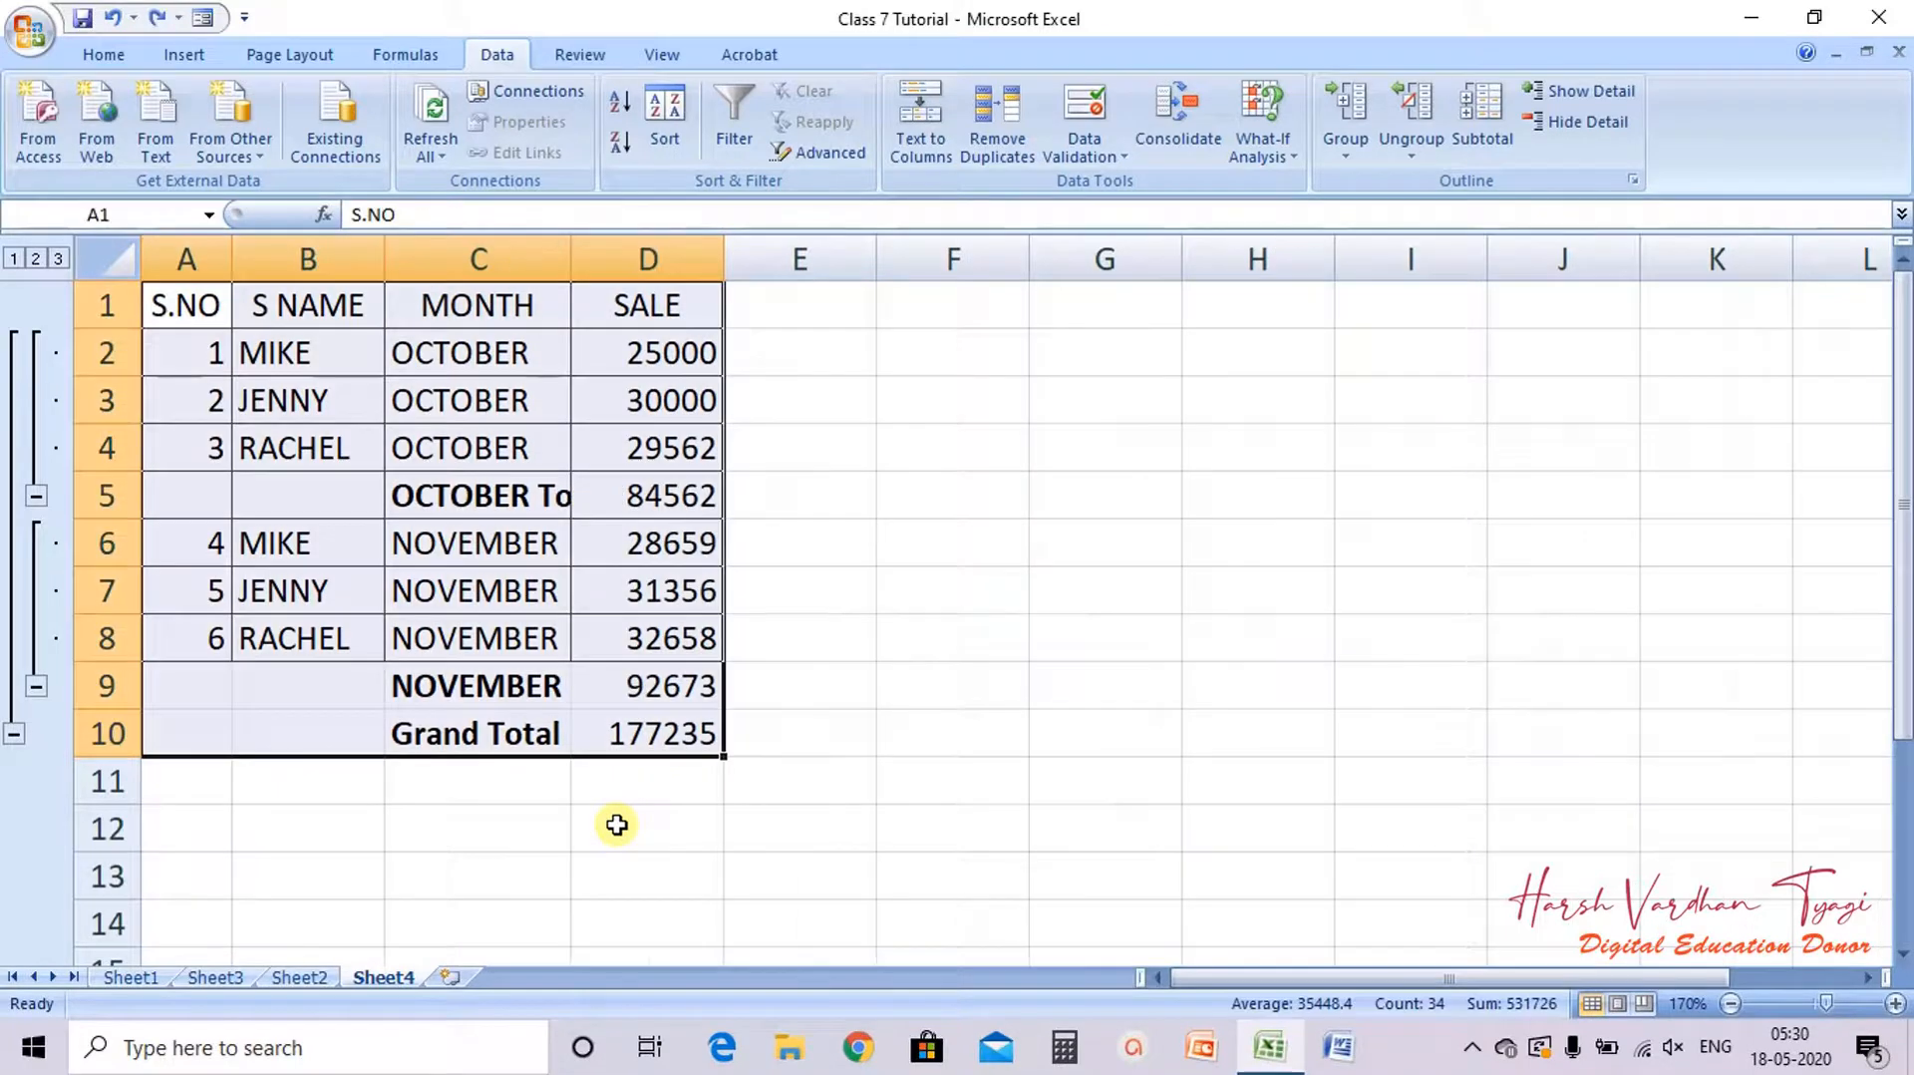
key(ctrl+z)
click(937, 602)
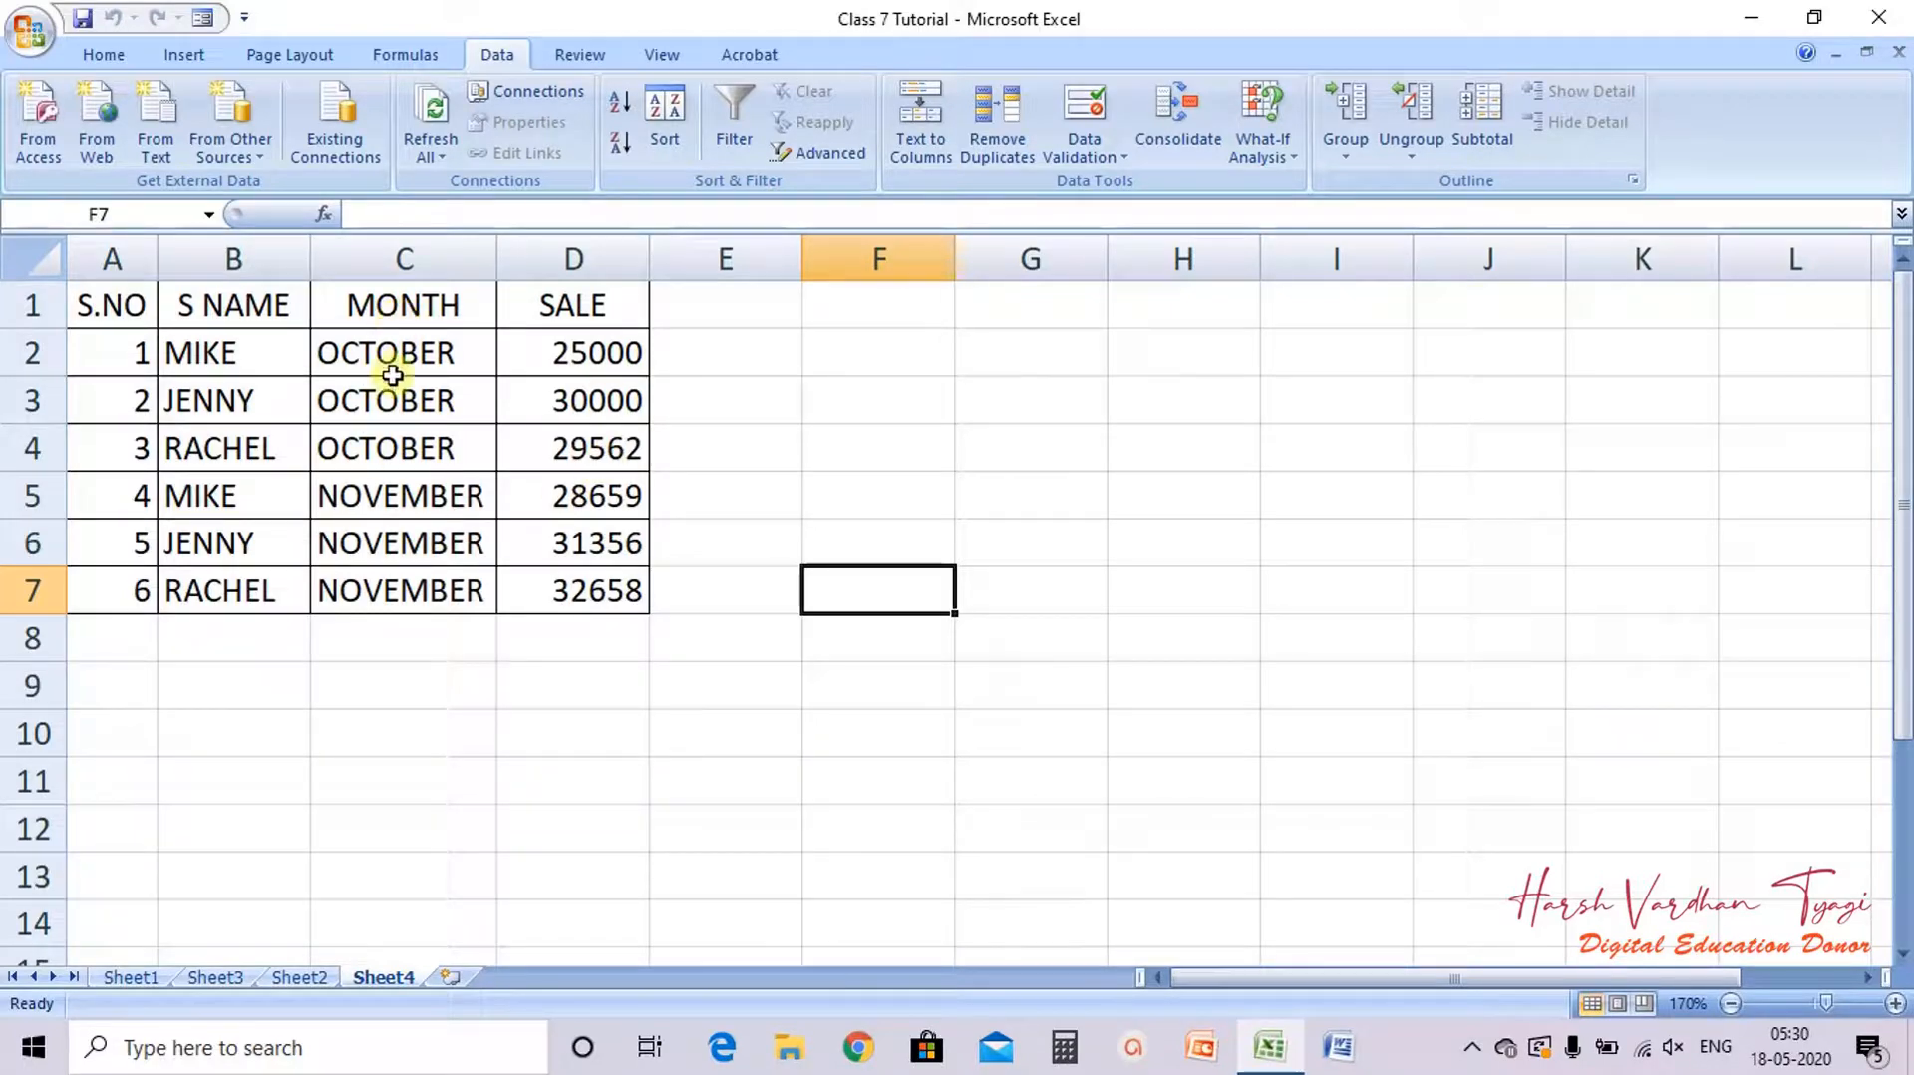
drag(400, 361, 423, 588)
click(443, 670)
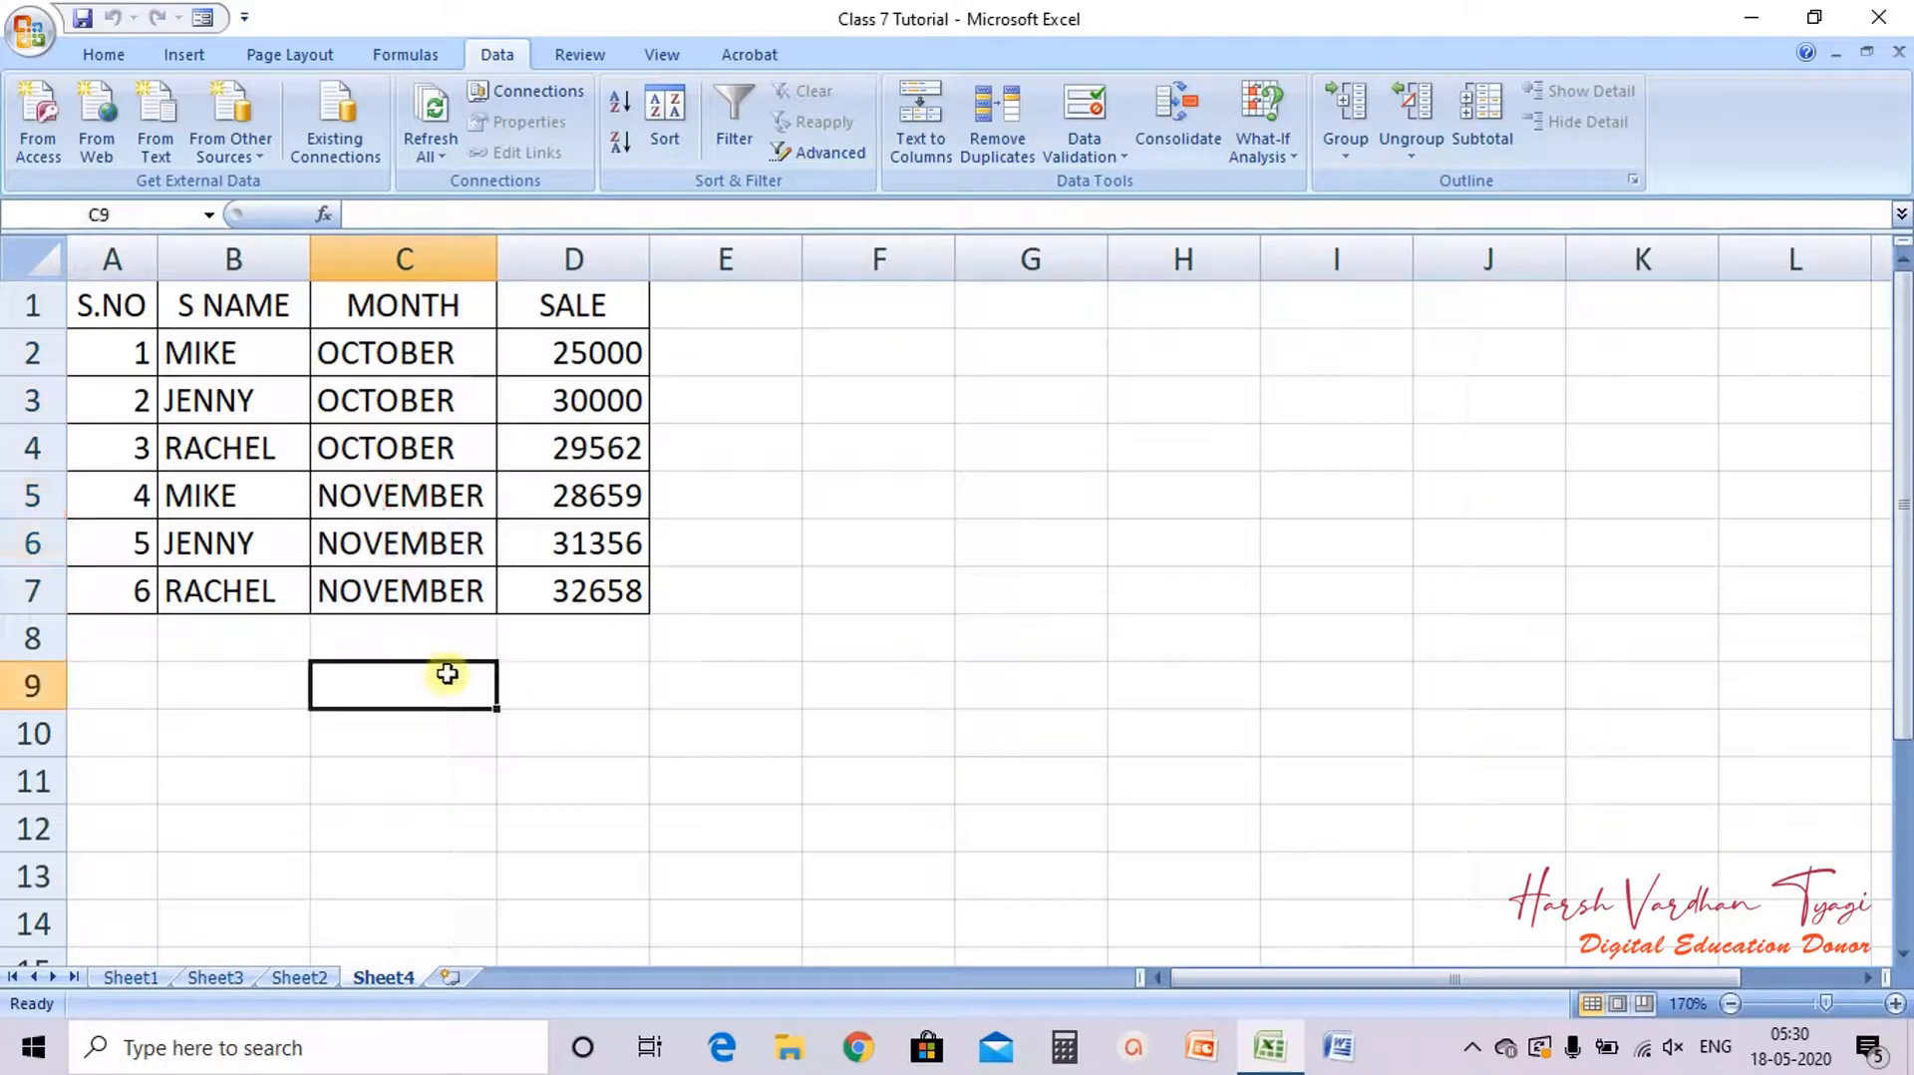
Step: Select A1:D7 and add subtotals that sum SALE at each change in MONTH again
drag(106, 299, 565, 599)
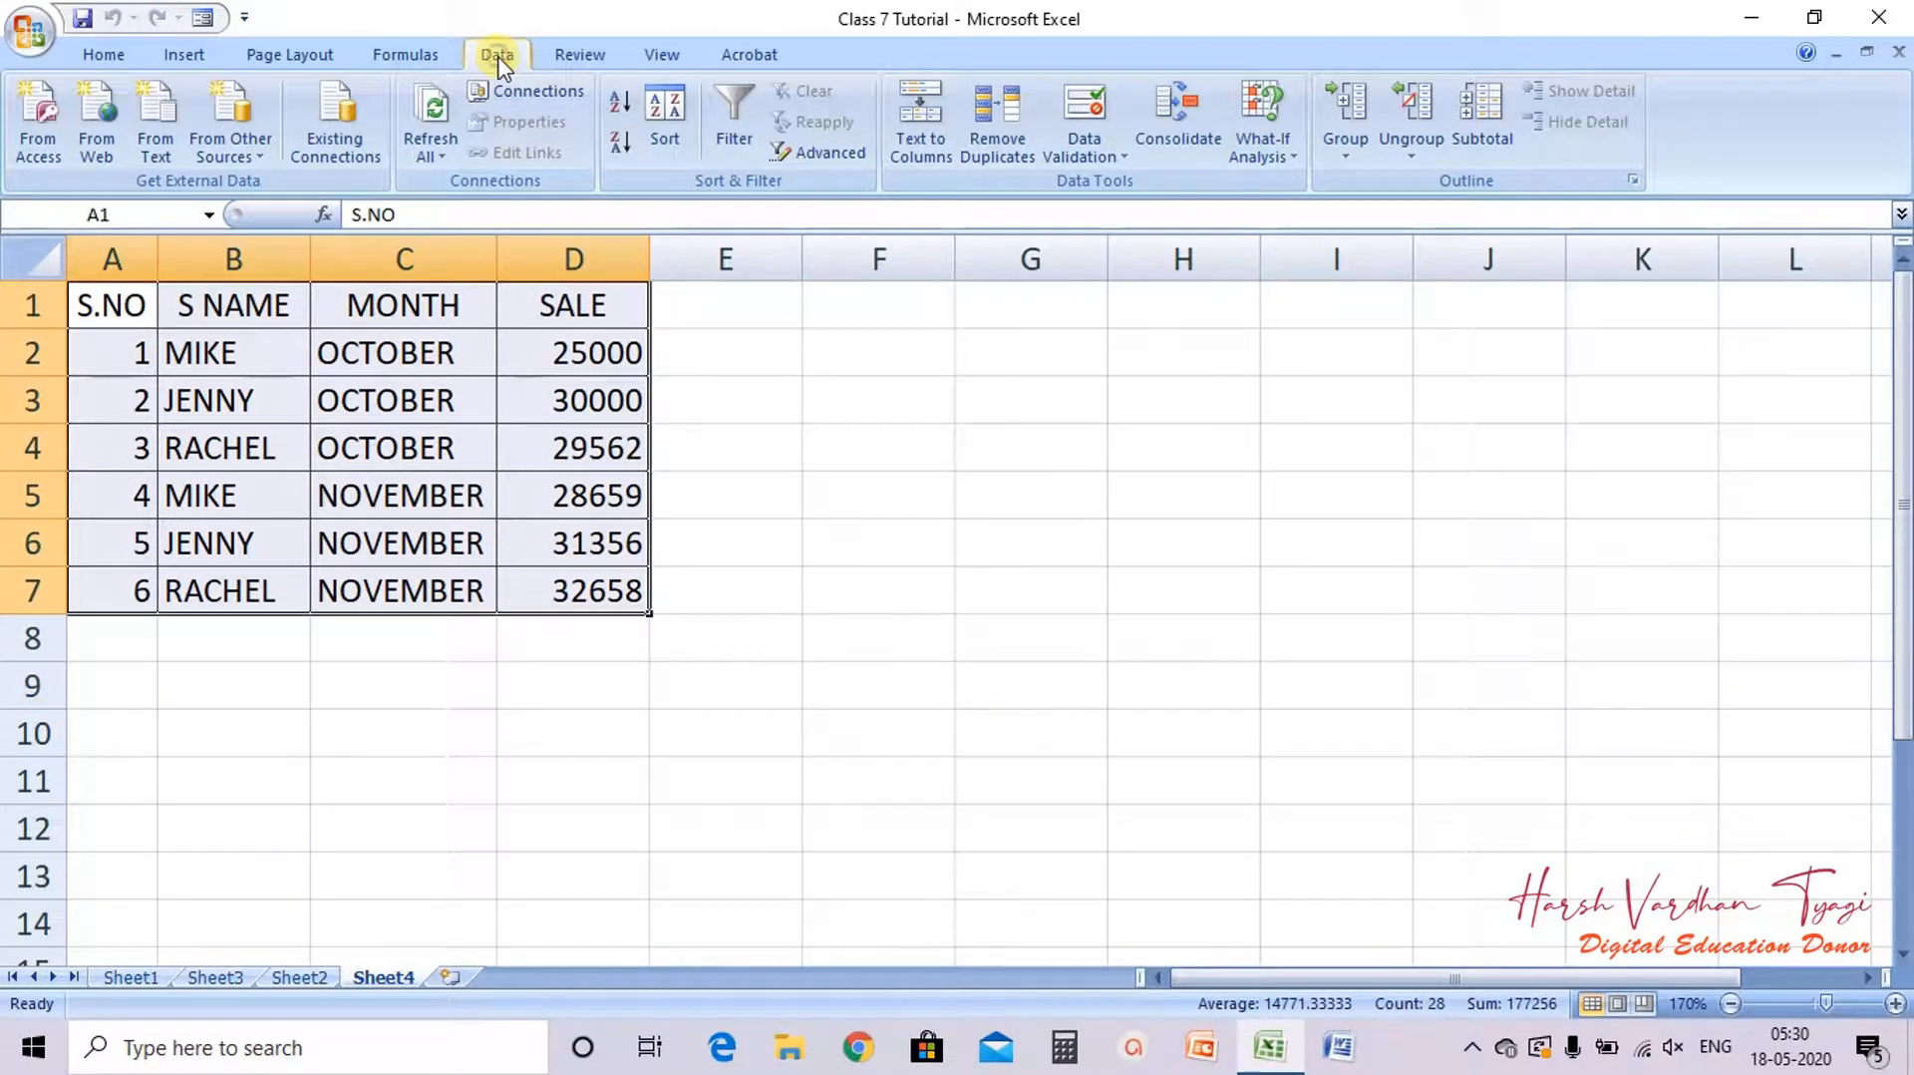
click(1470, 147)
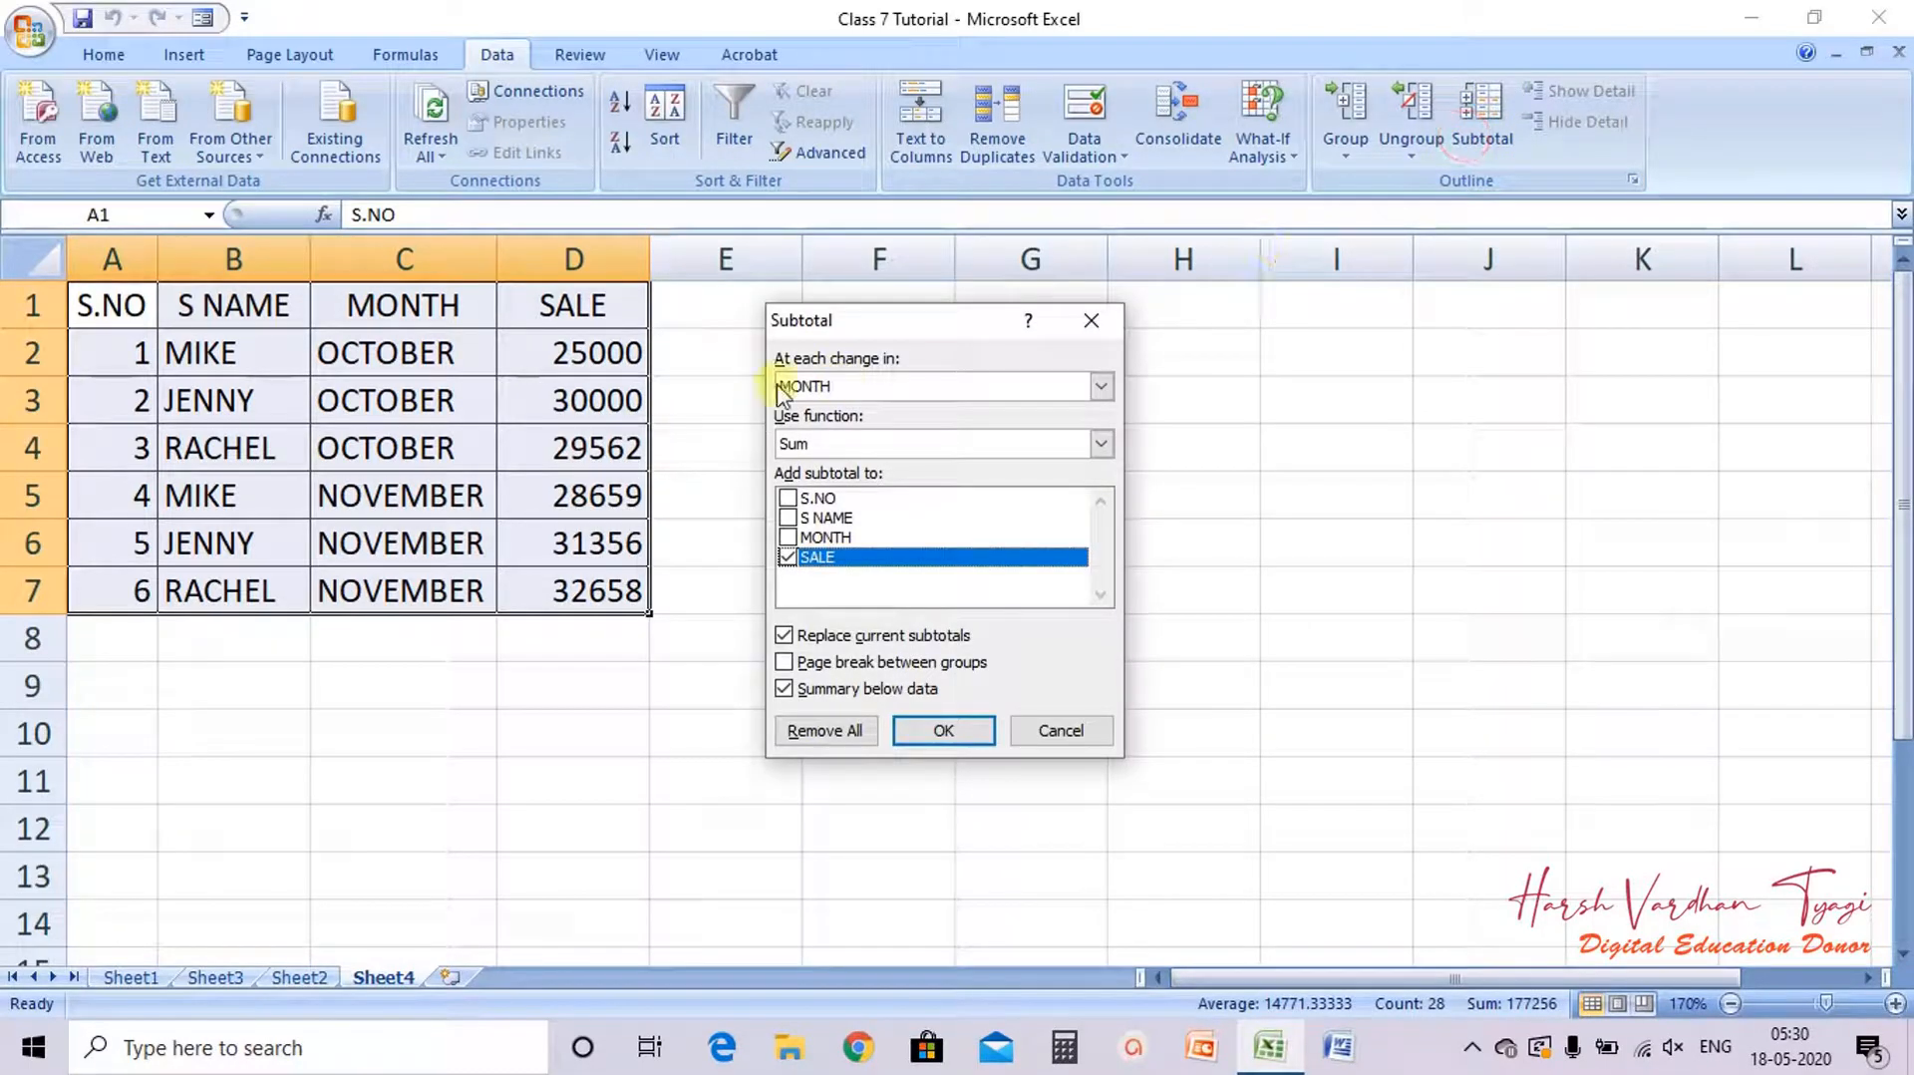
click(843, 389)
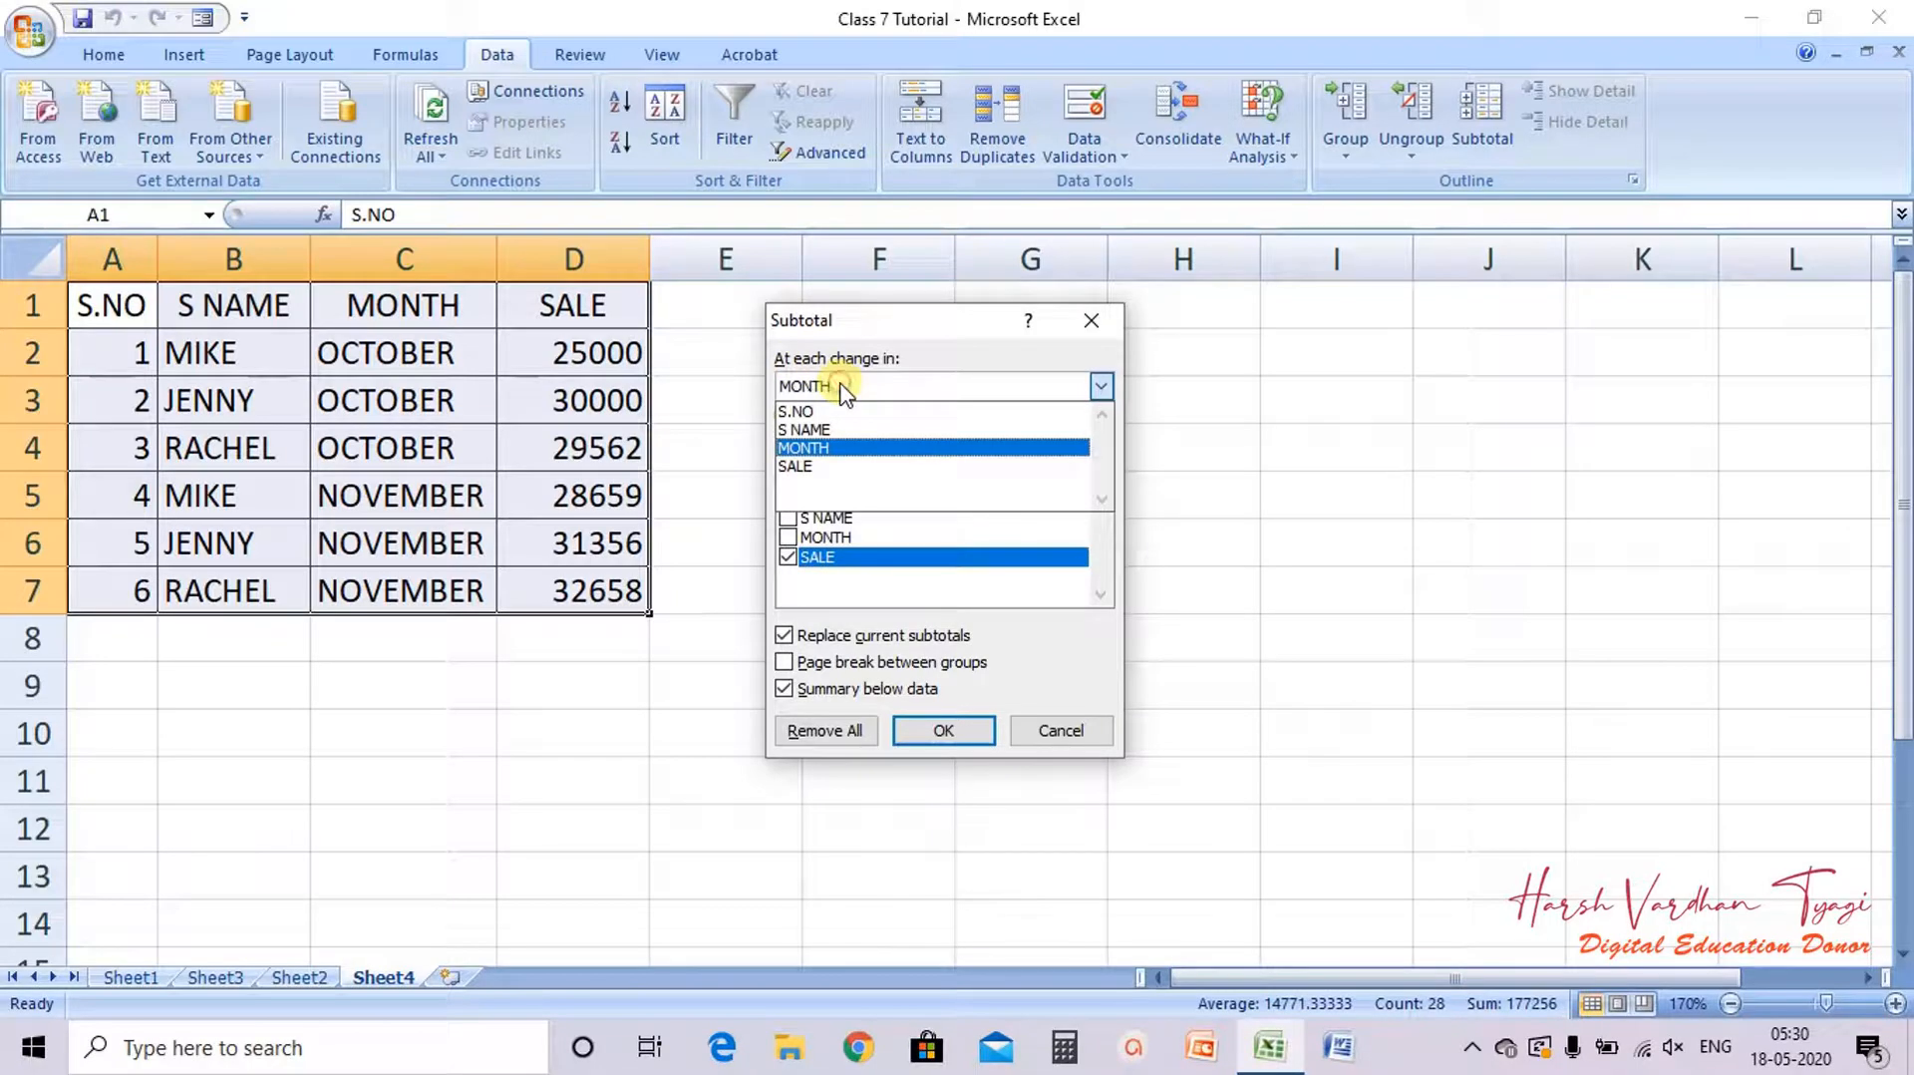
click(794, 449)
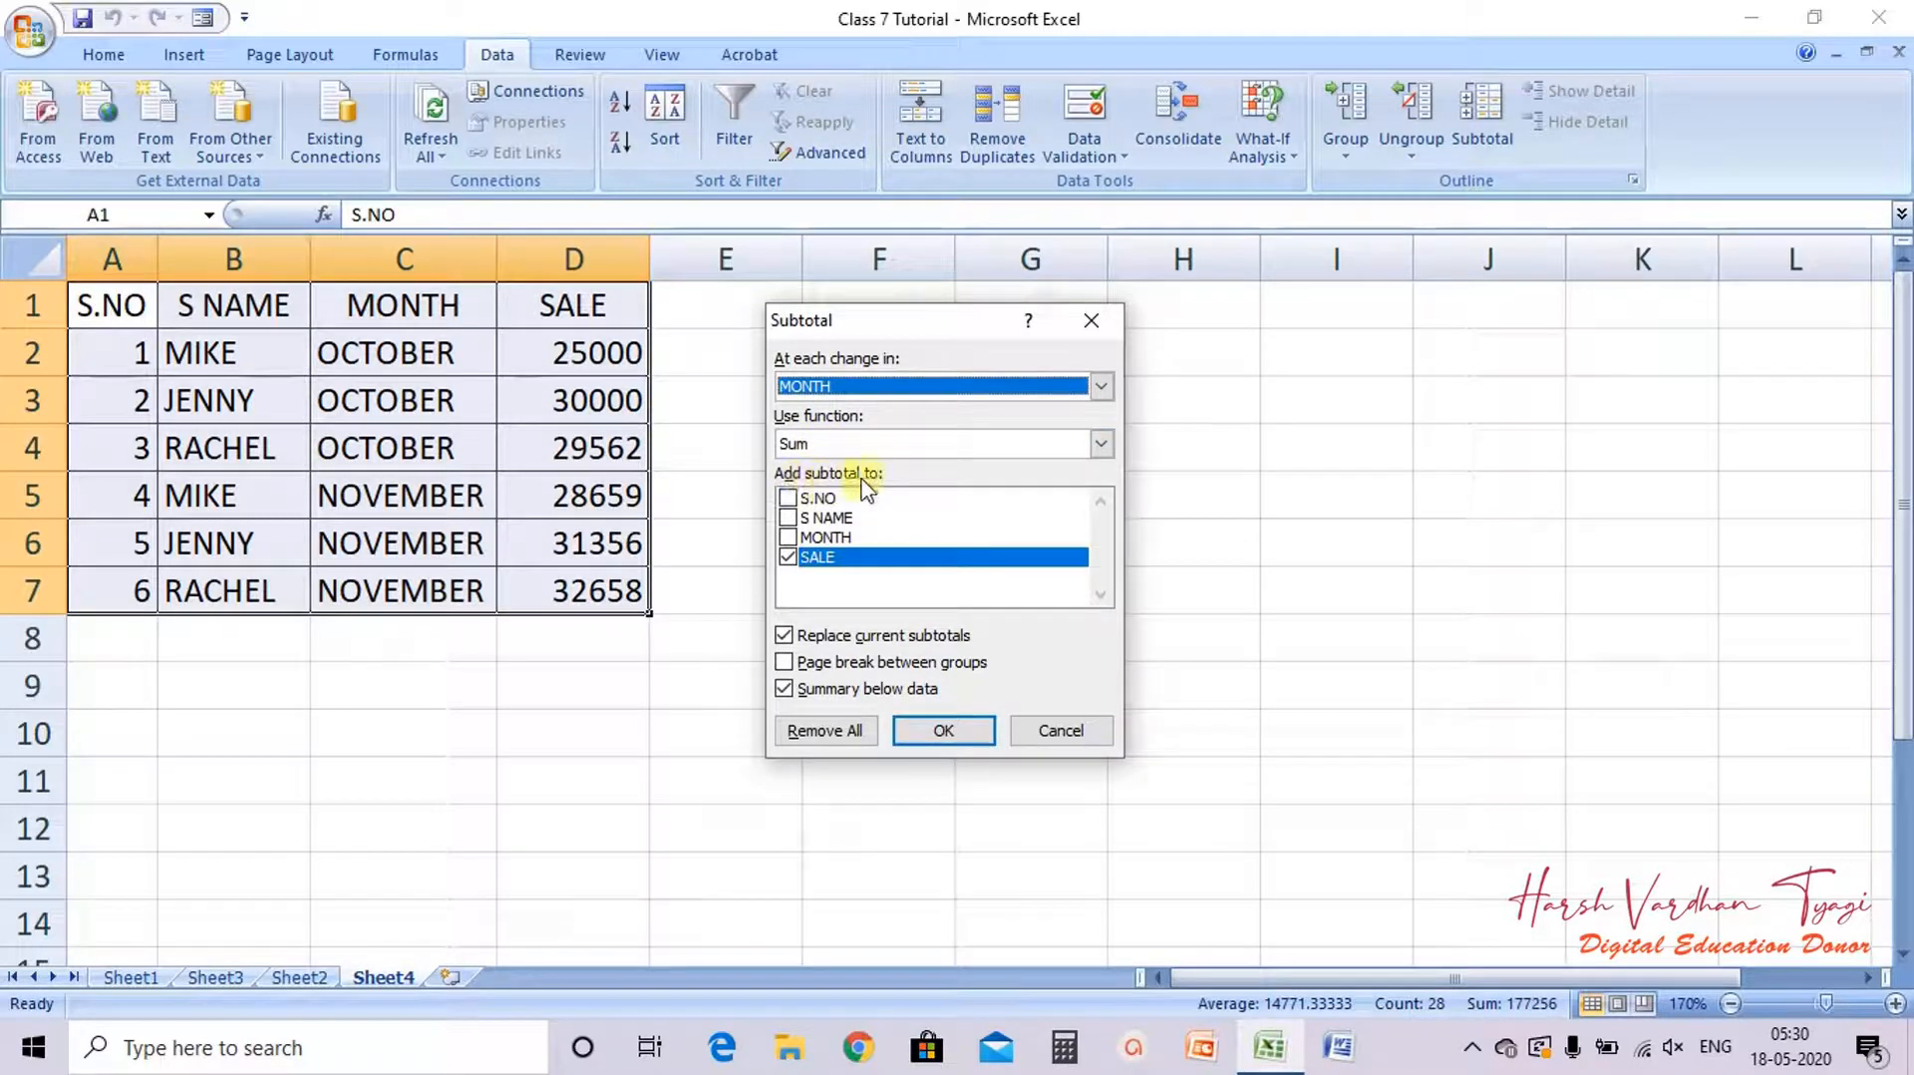
click(788, 558)
click(788, 559)
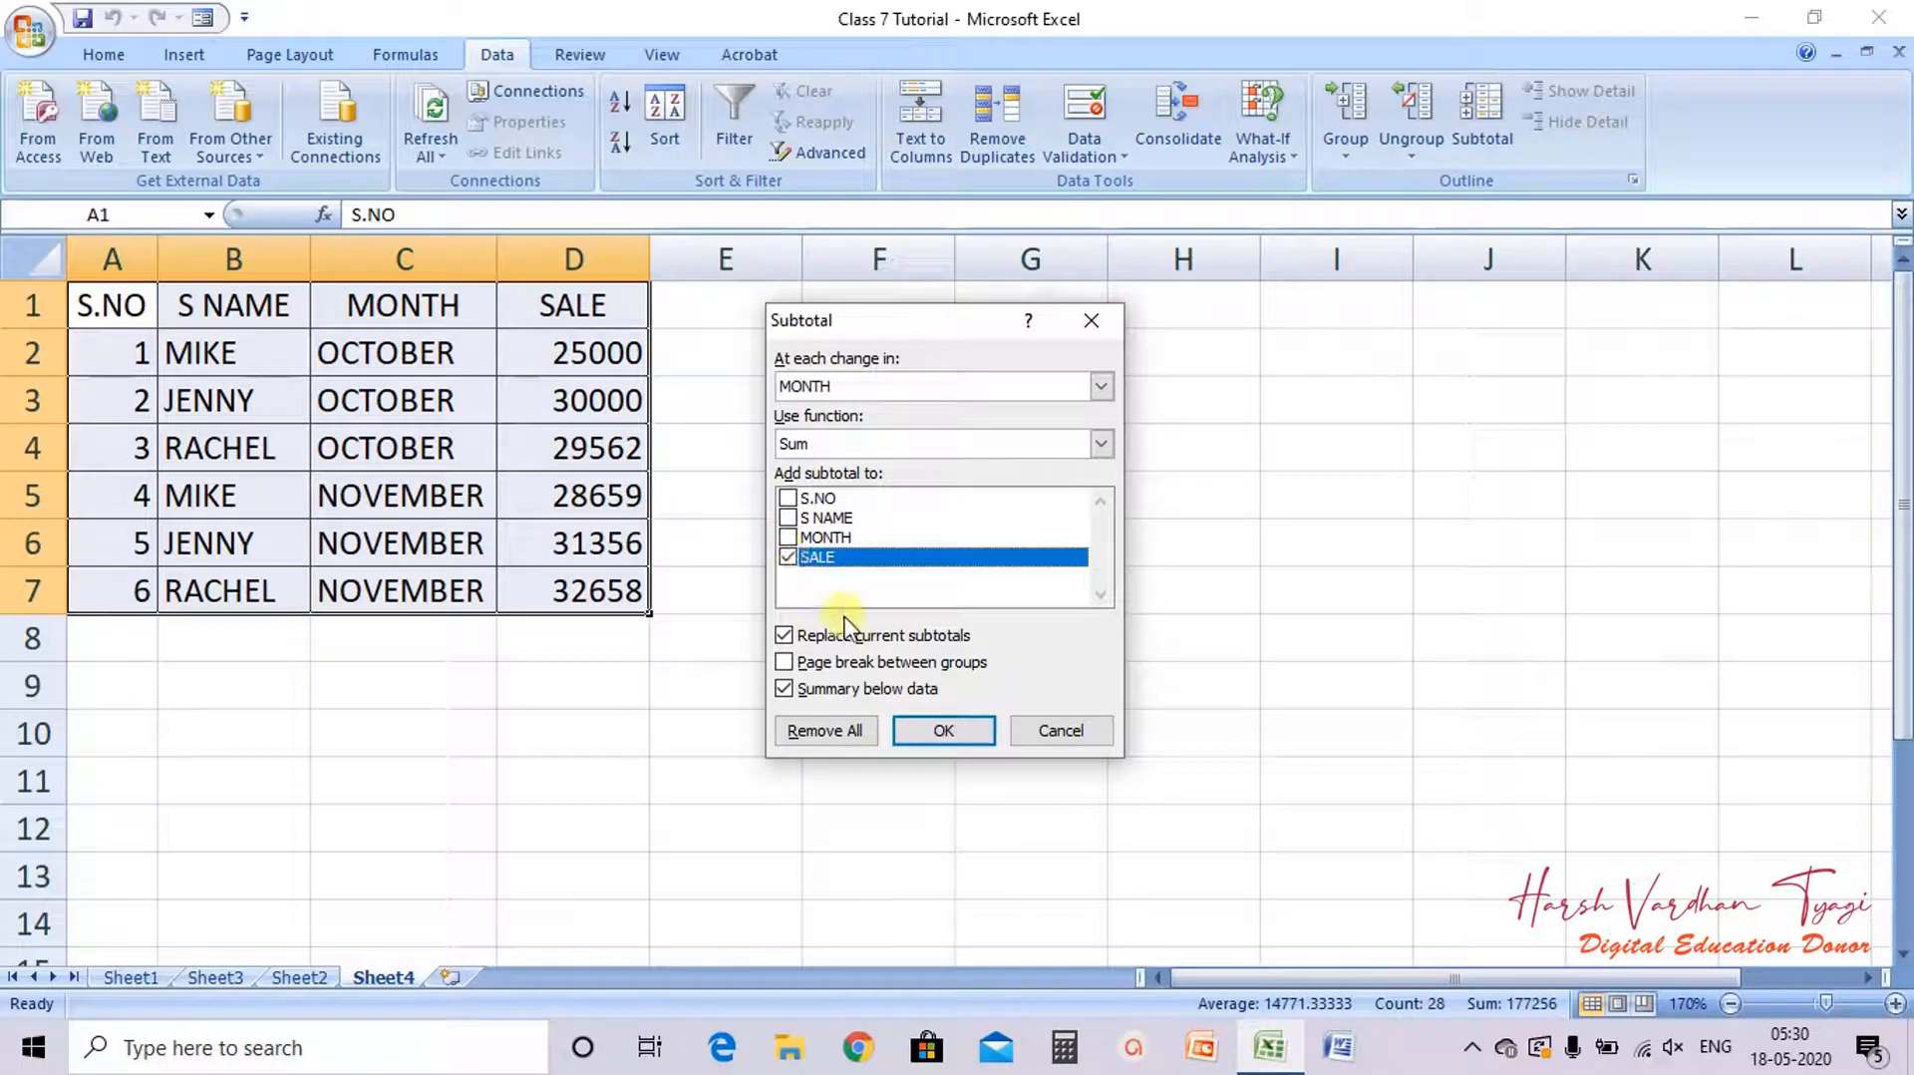
click(943, 731)
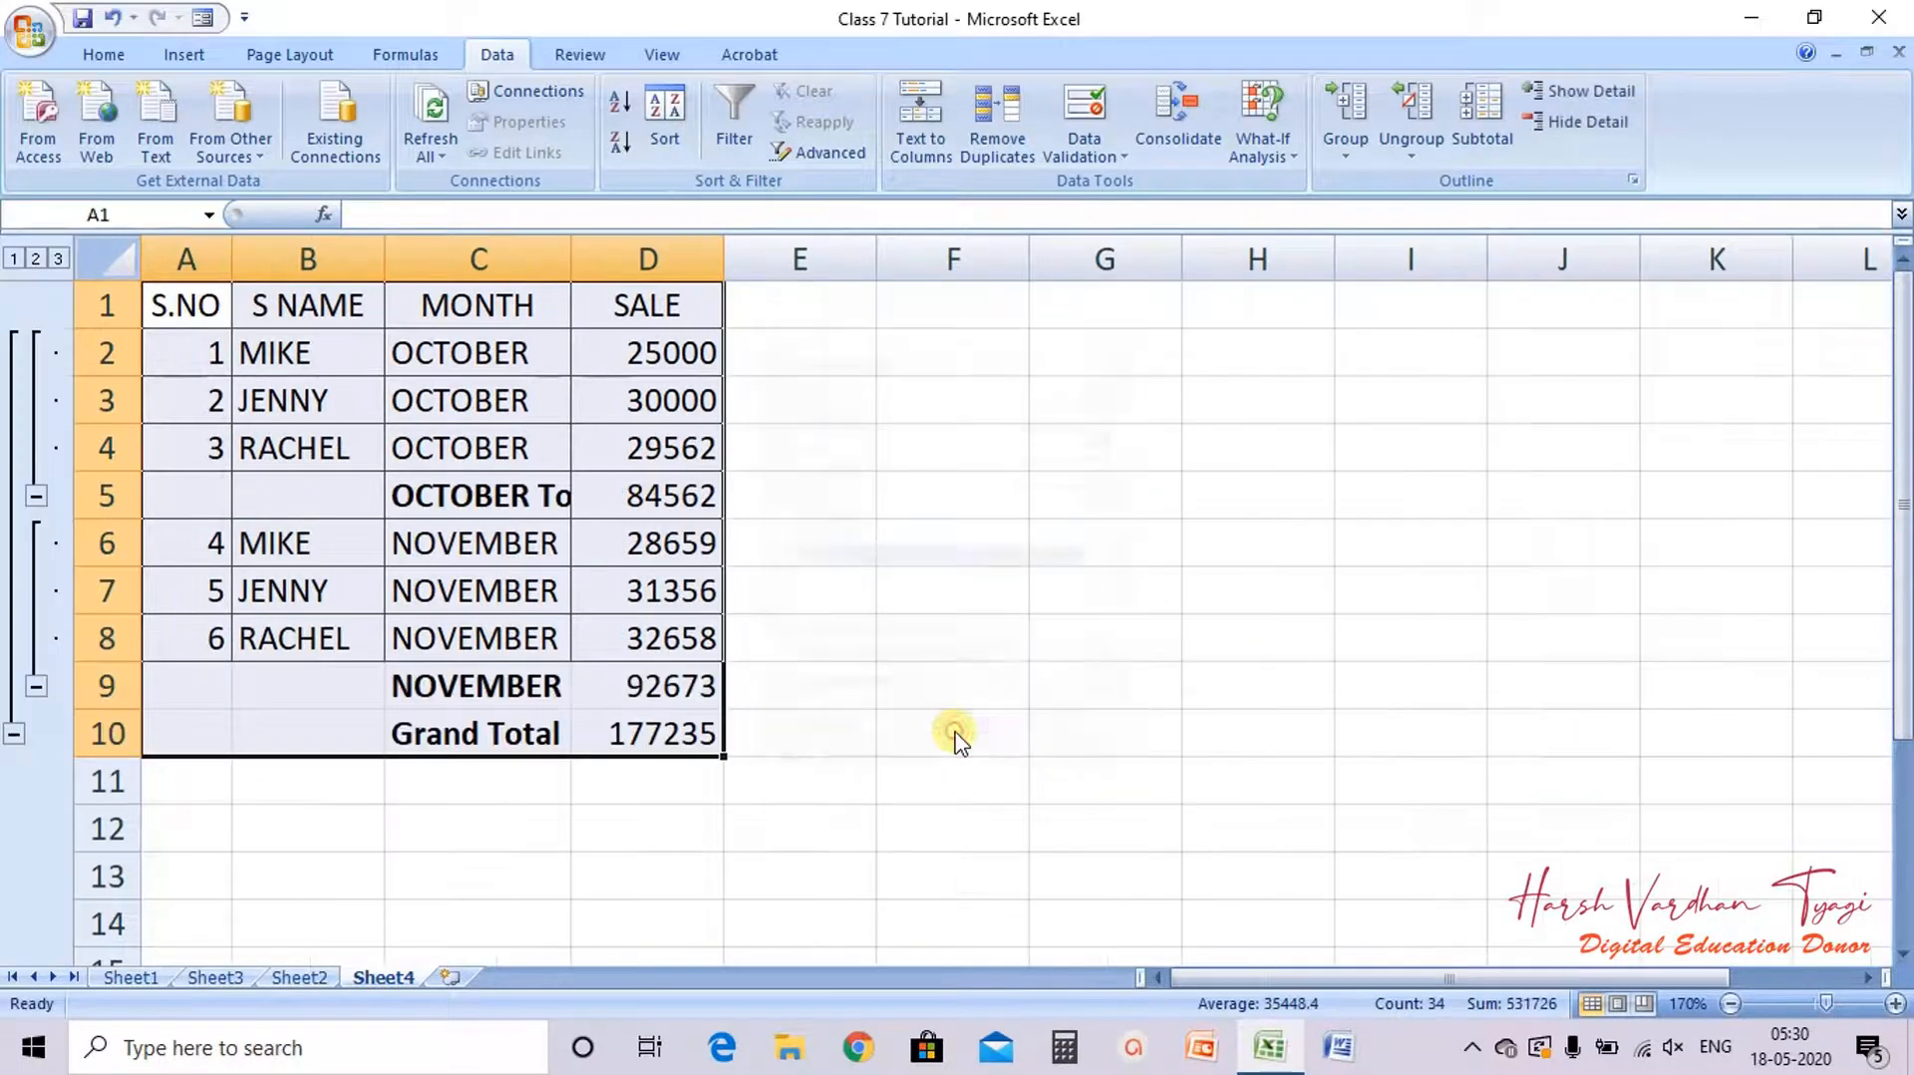
Step: Autofit the MONTH column so the subtotal labels fit
double_click(572, 259)
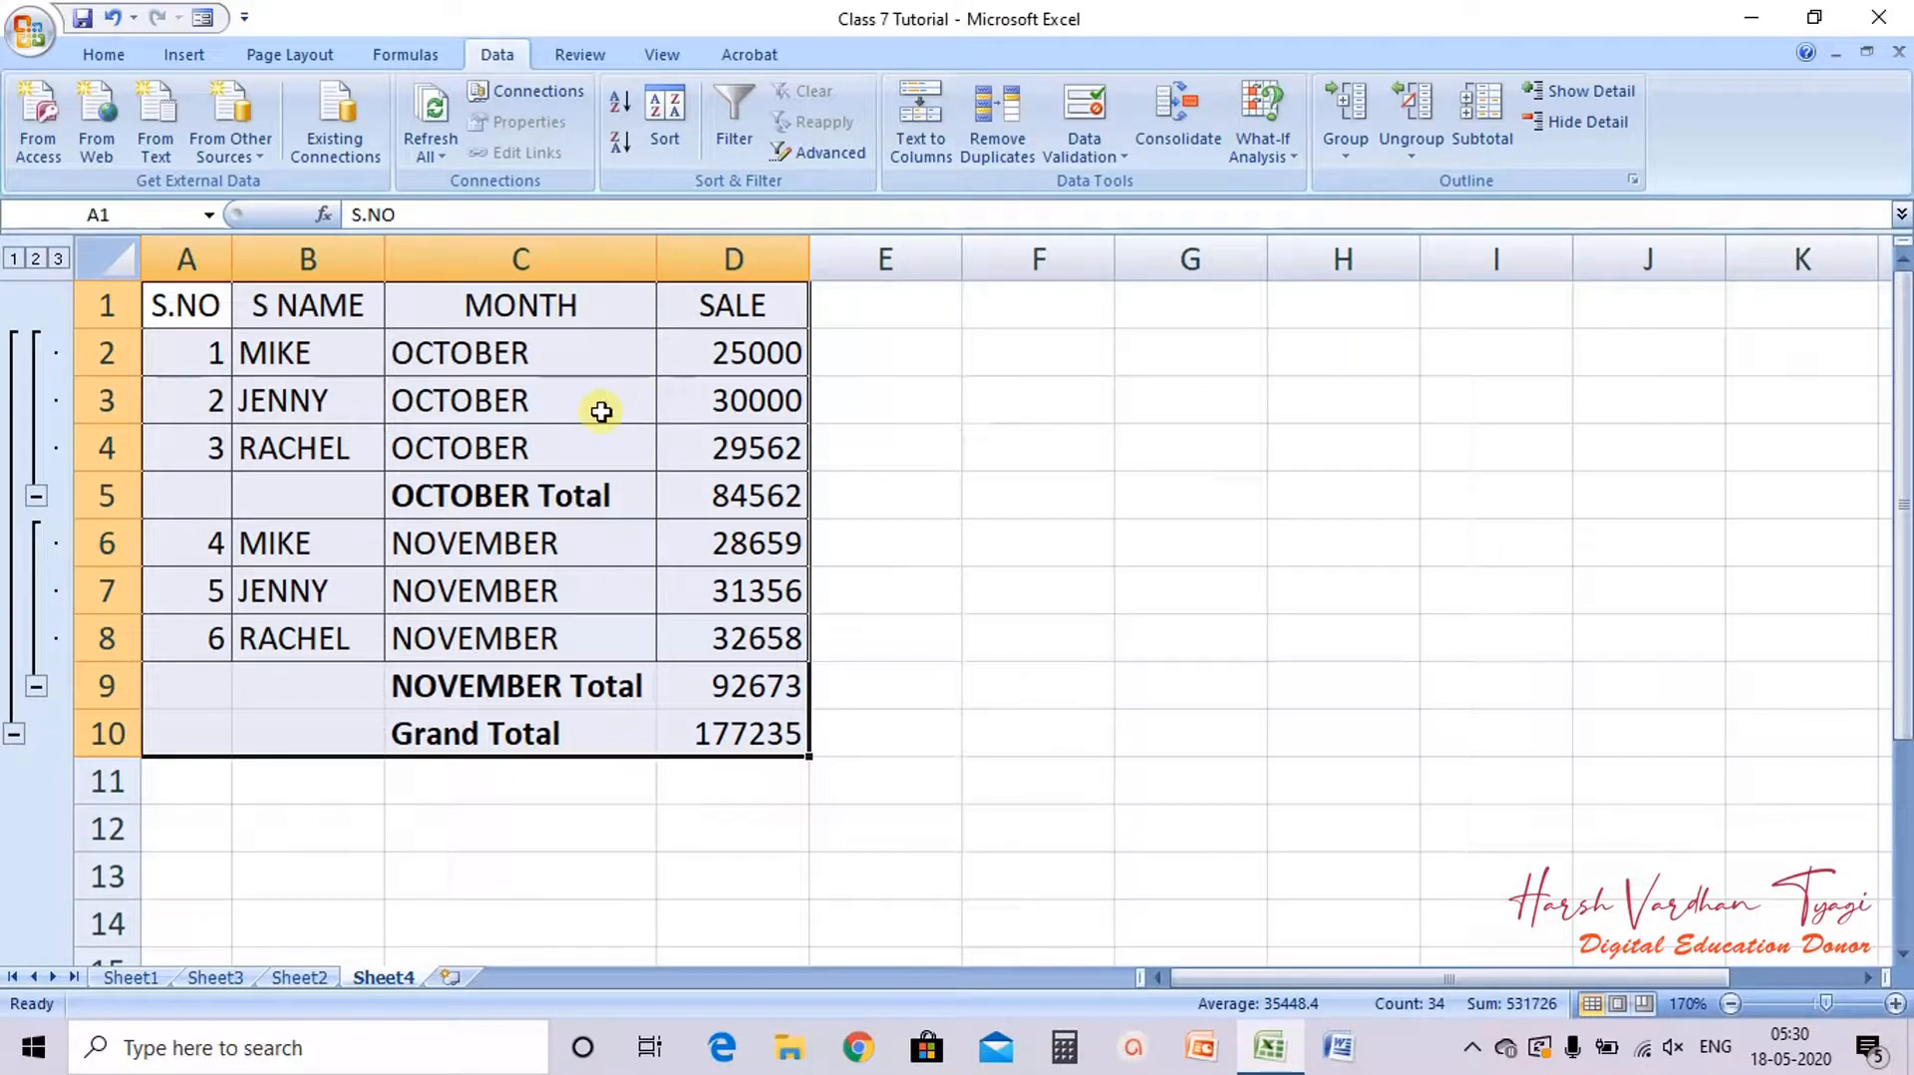
click(543, 344)
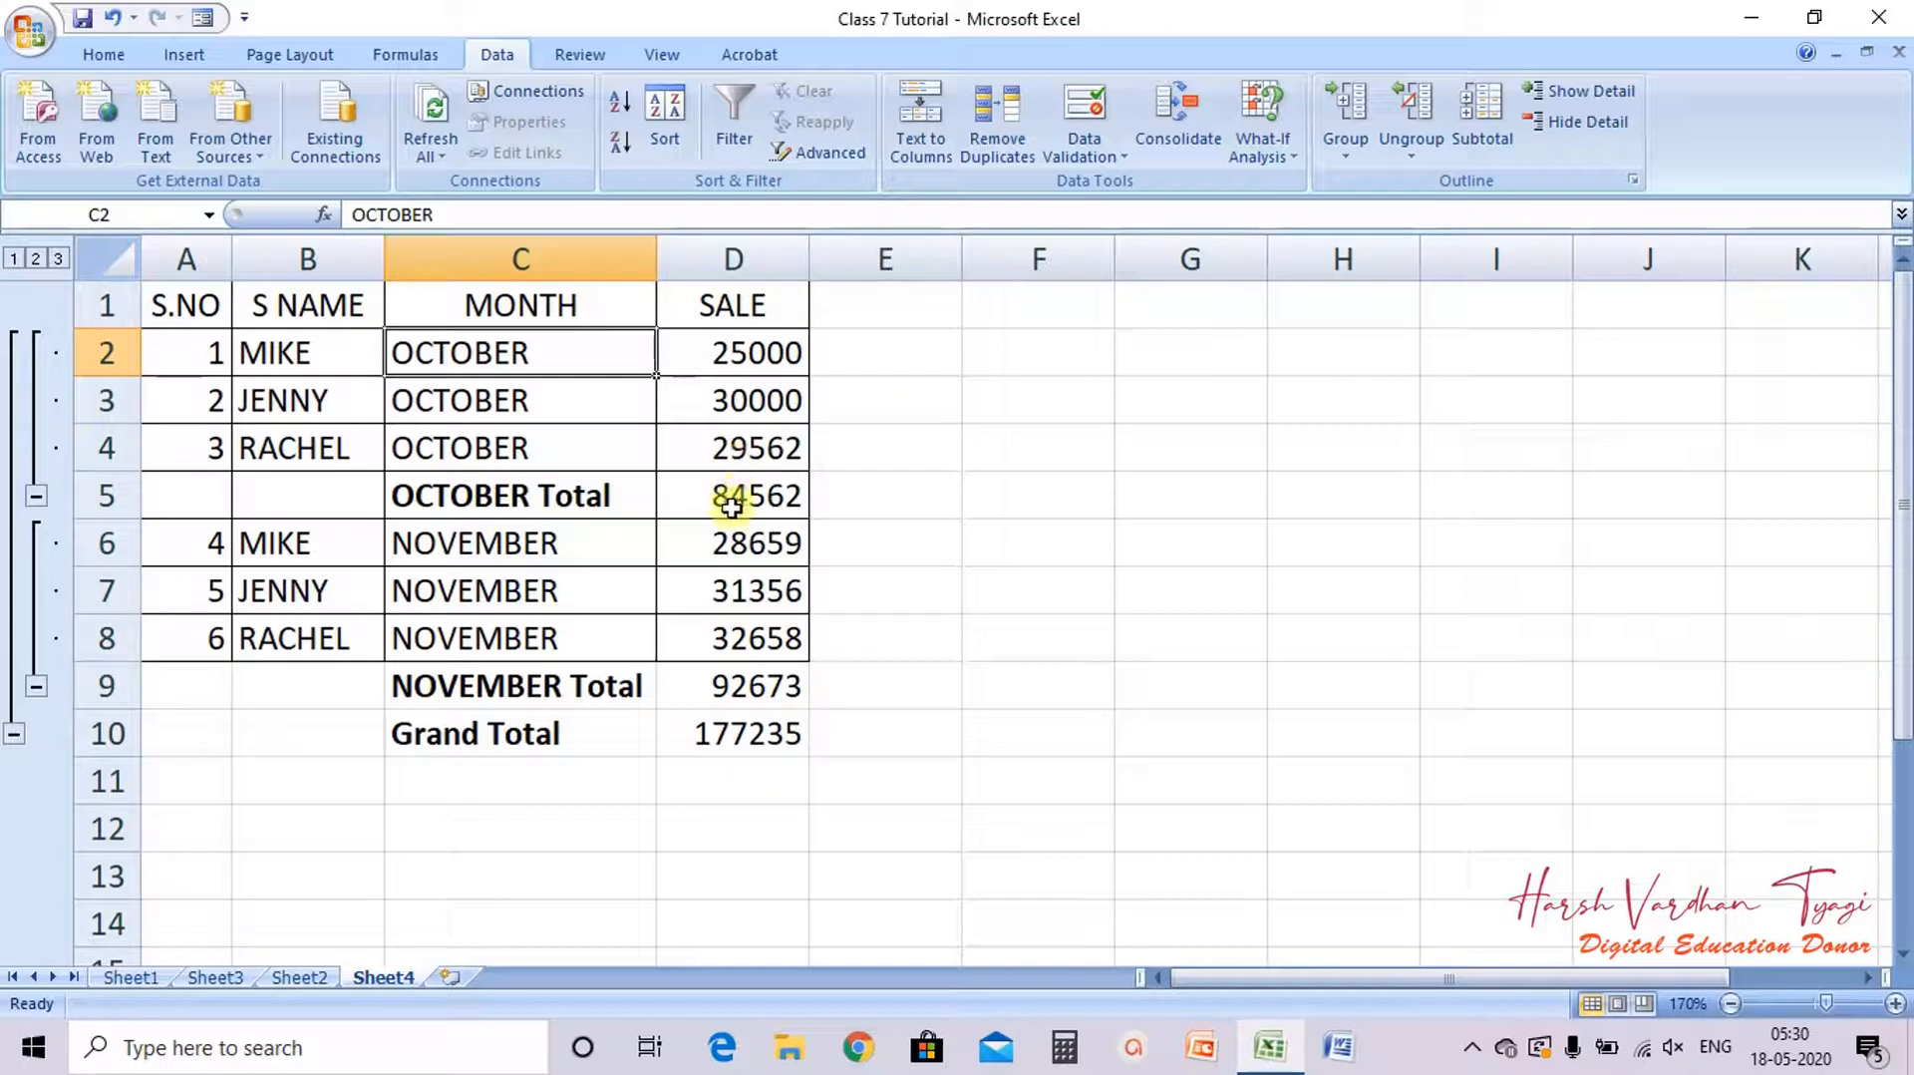
click(1000, 458)
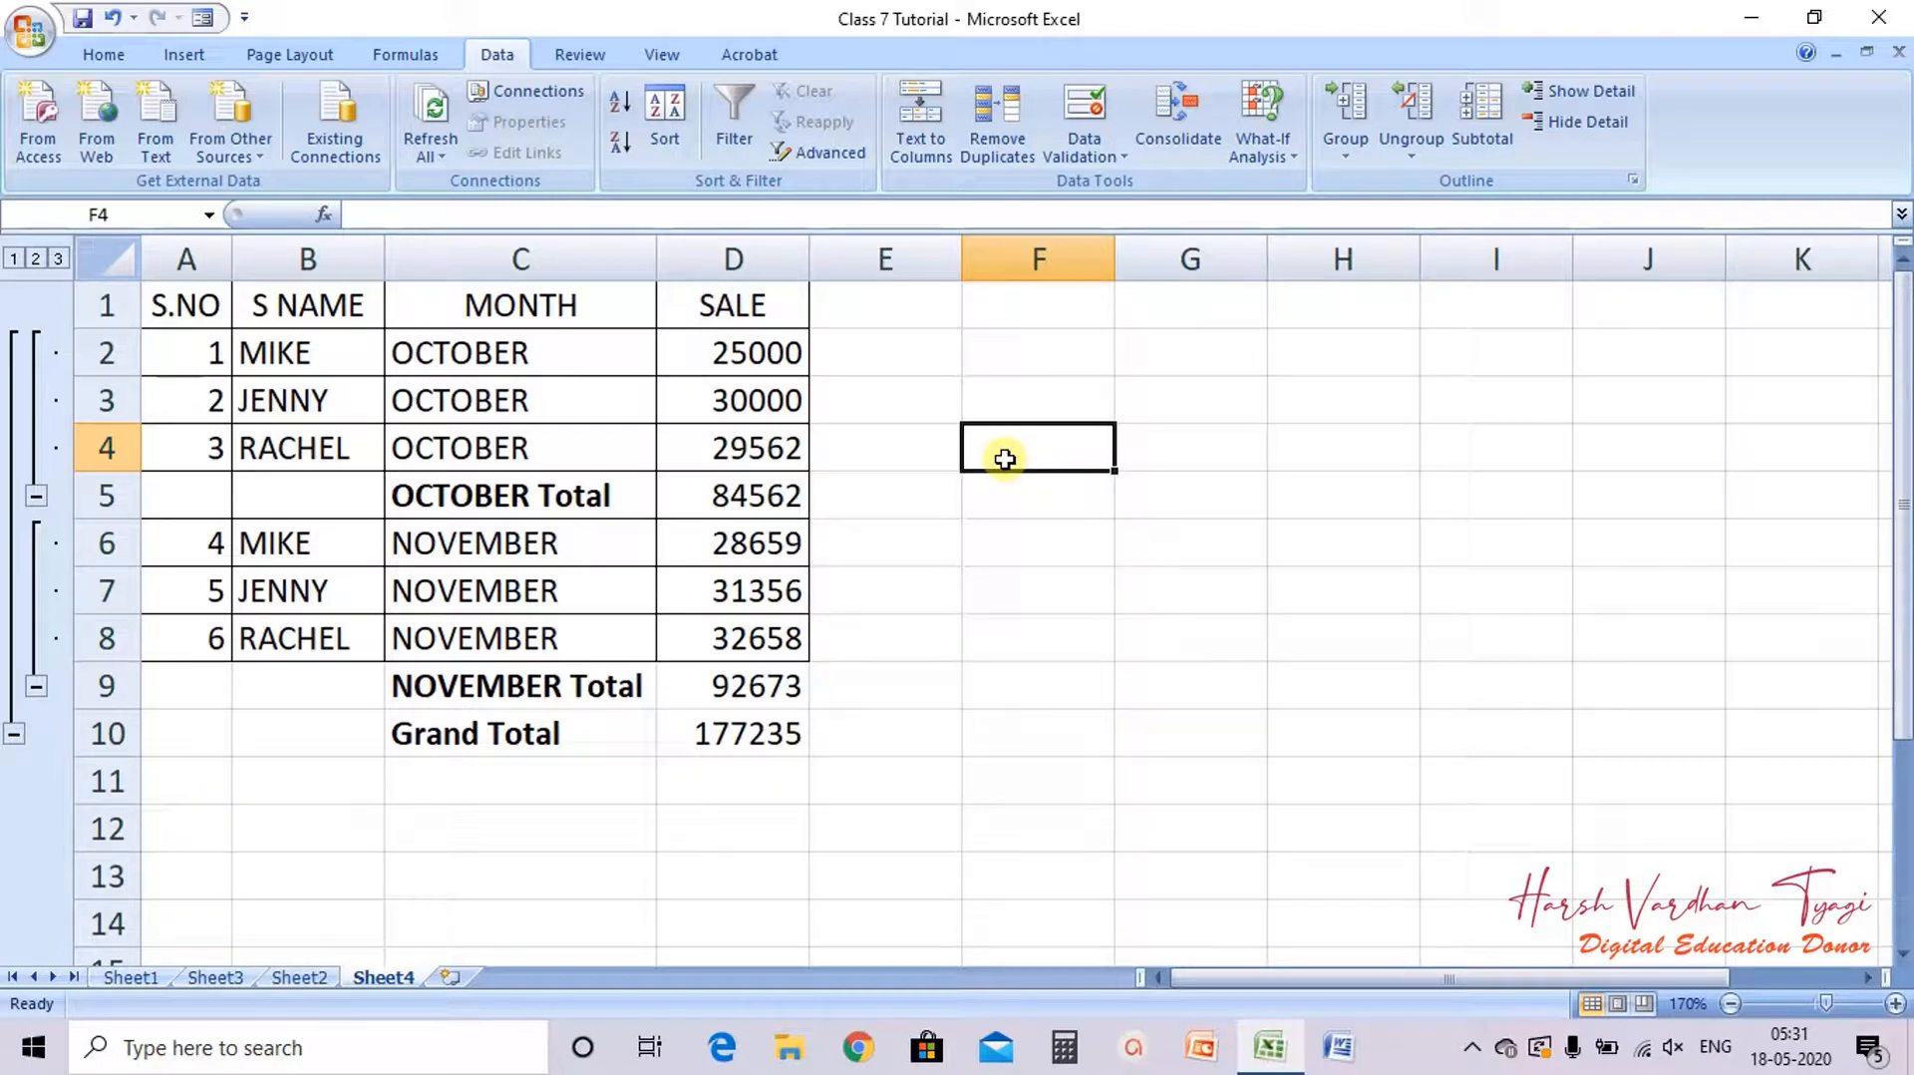
Step: Undo the column autofit and the subtotals once more
click(132, 977)
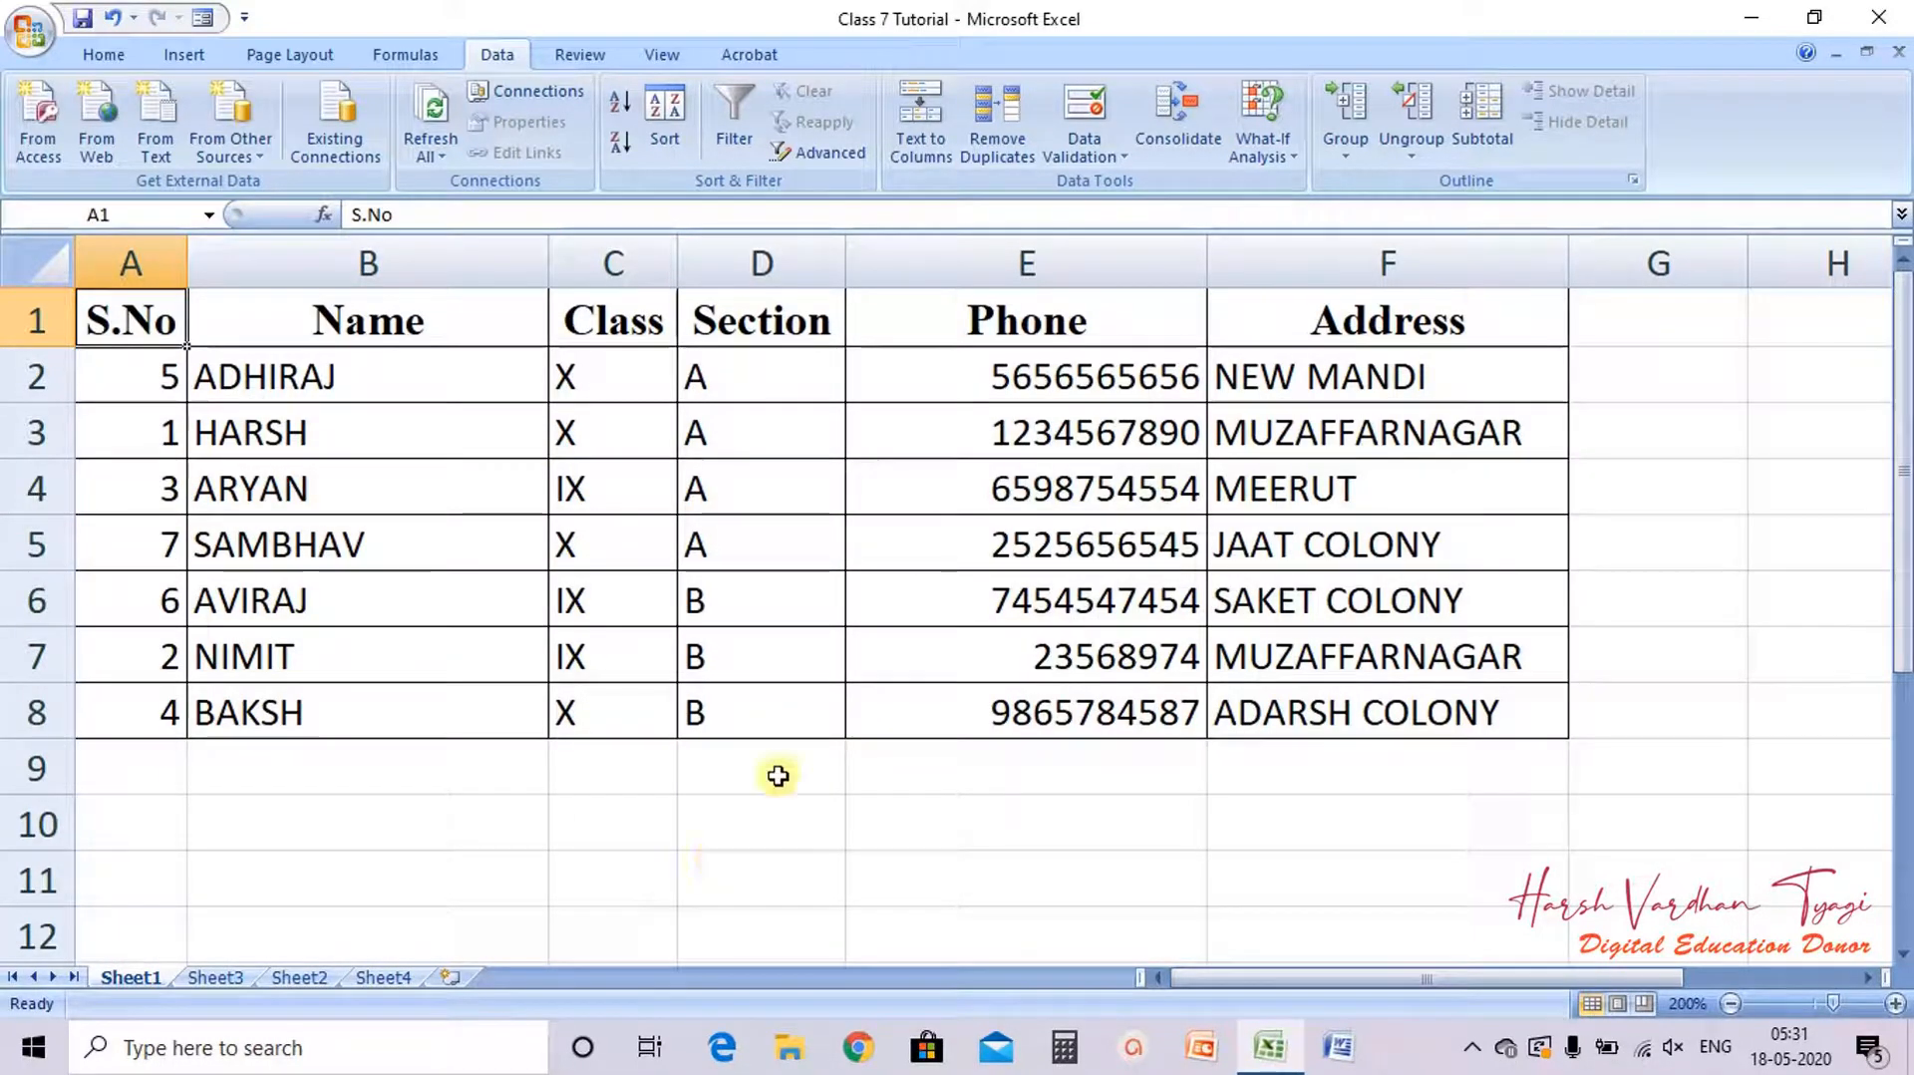
click(379, 977)
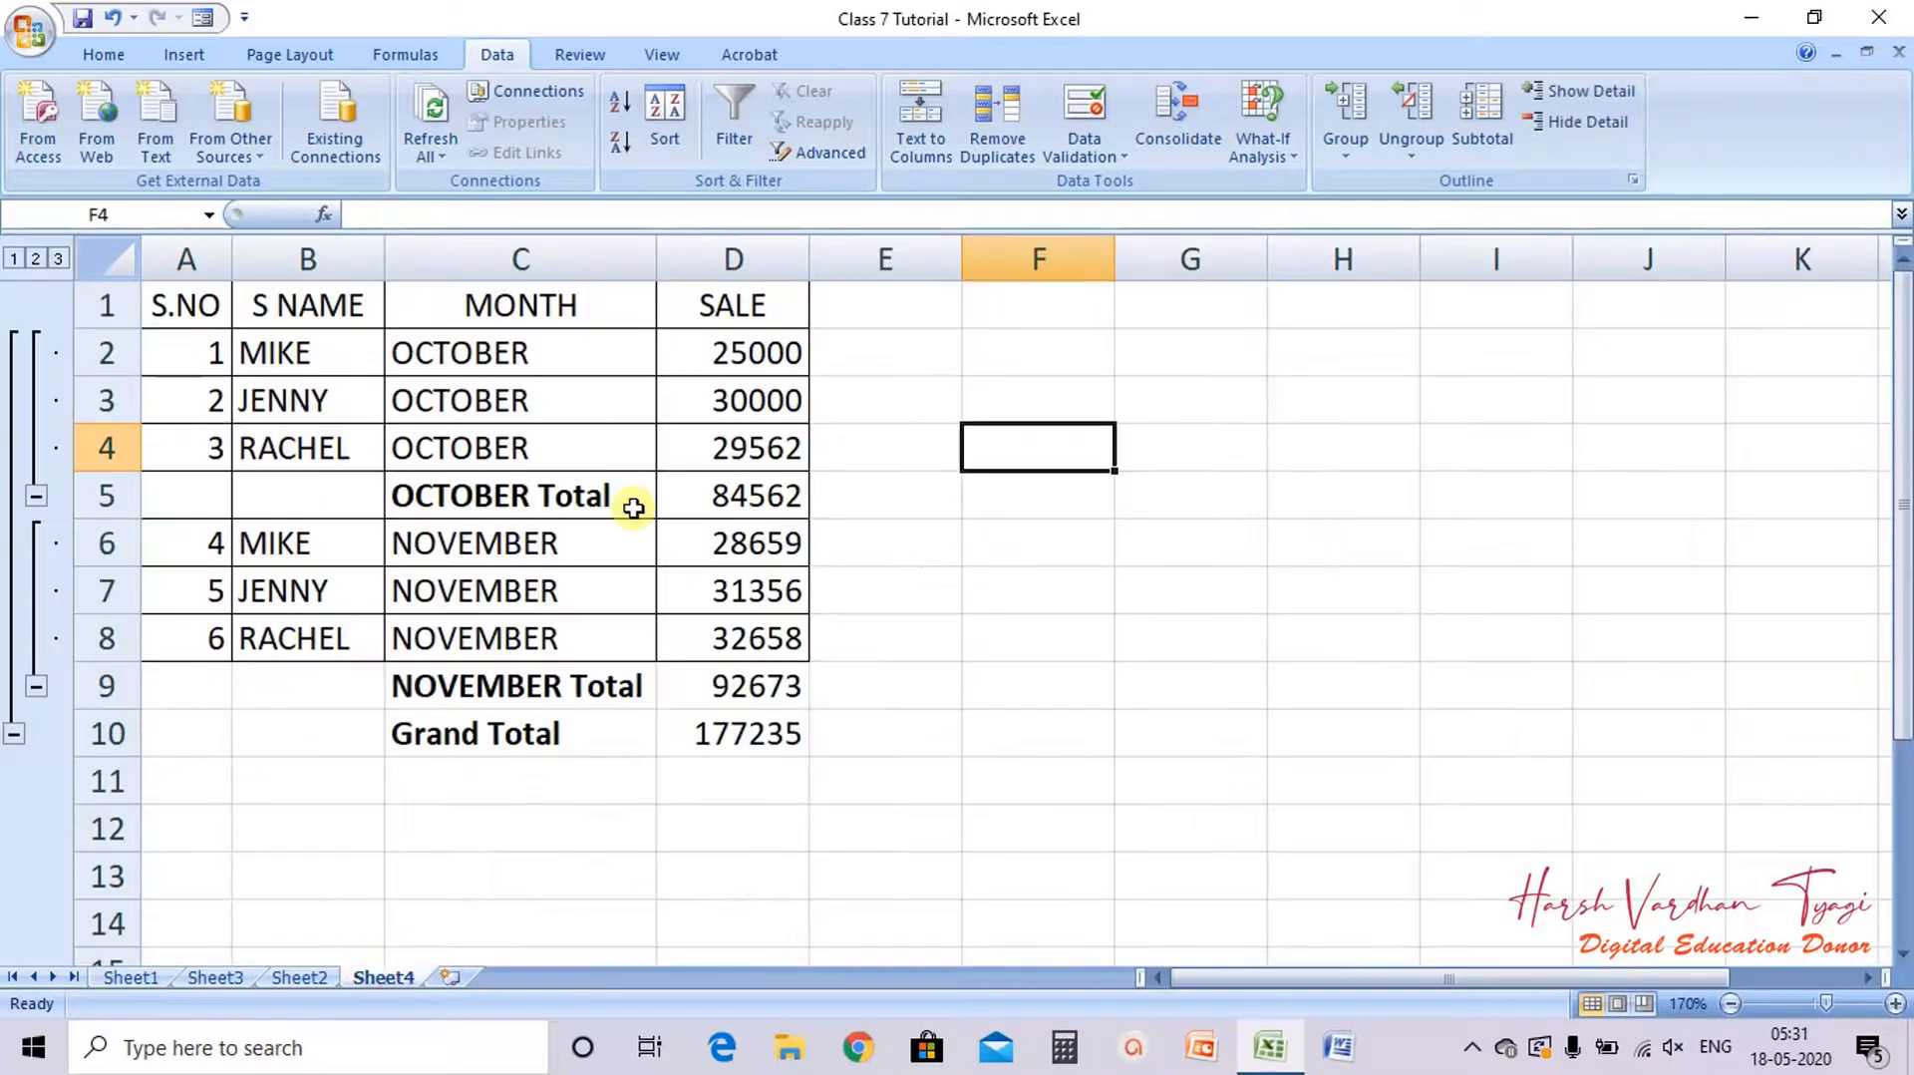
key(ctrl+z)
key(ctrl+z)
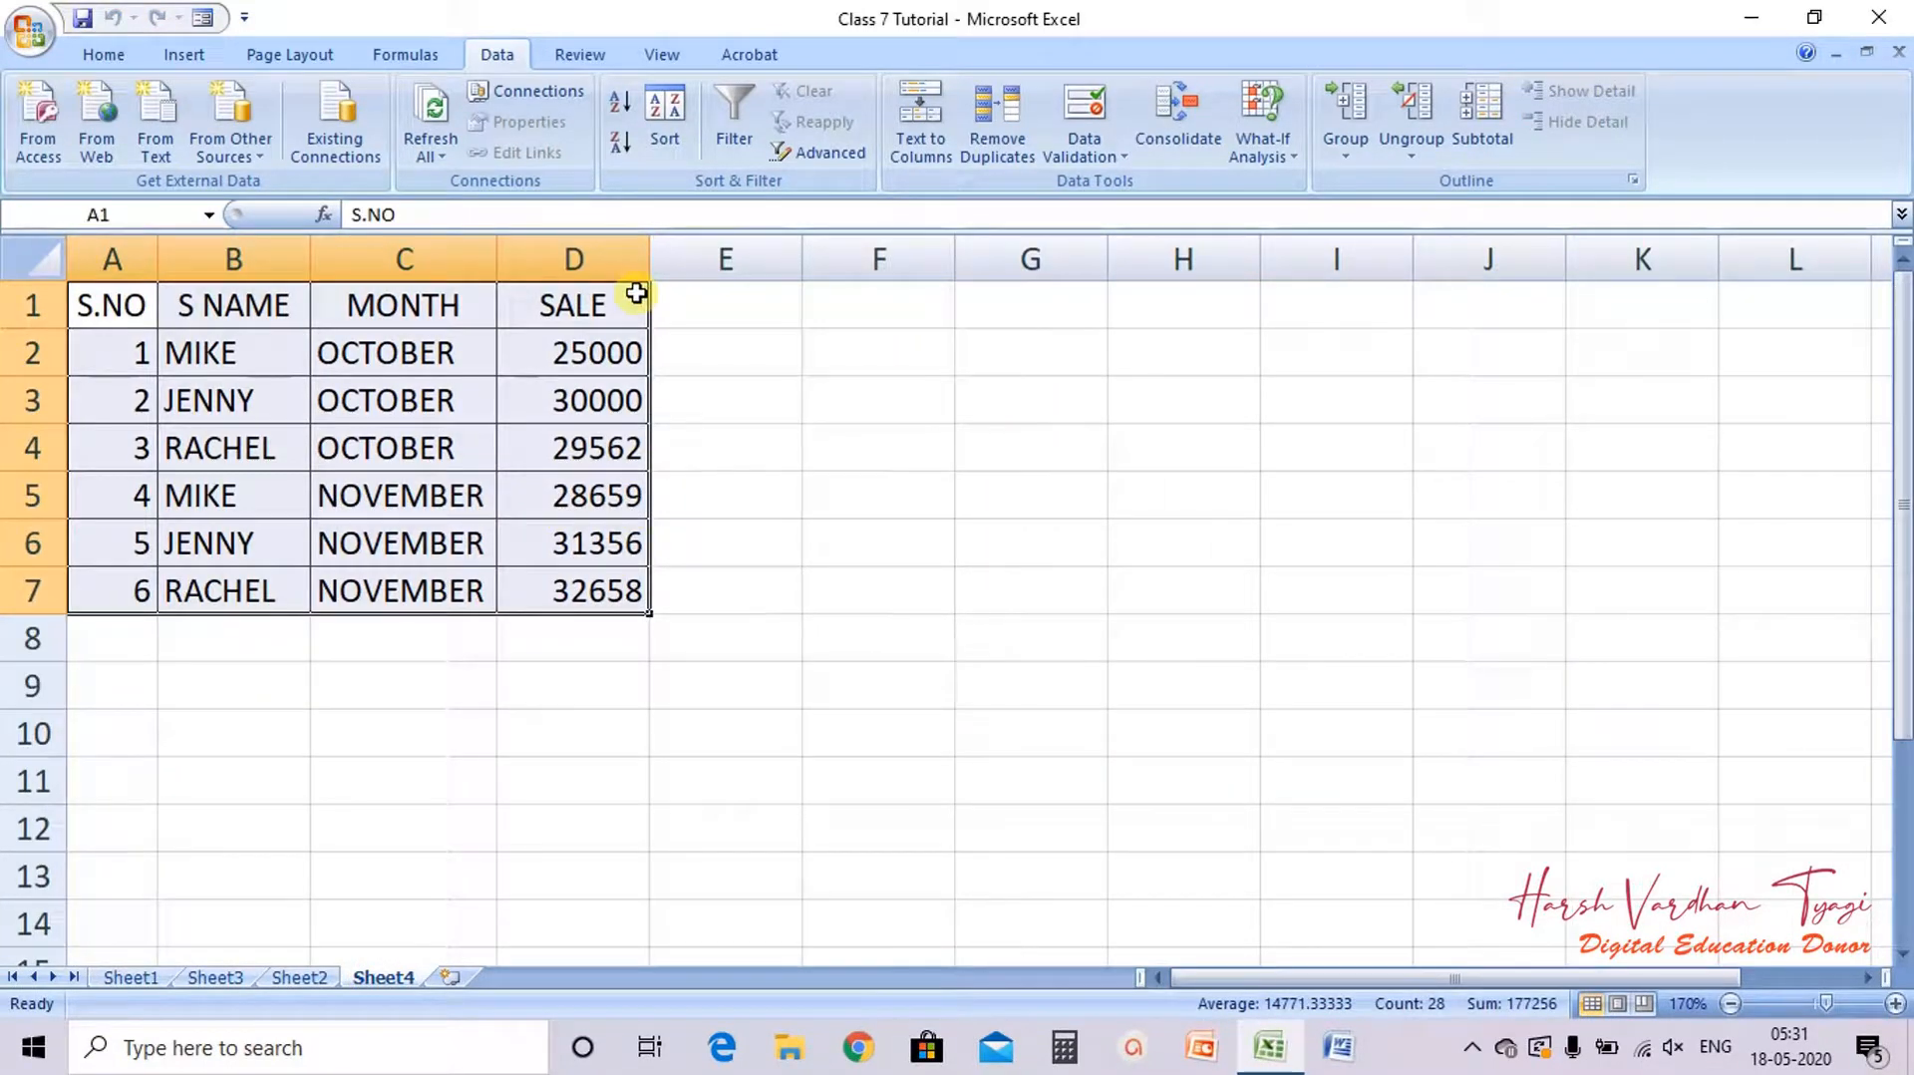
Step: Delete the entire MONTH column from the table
click(389, 251)
right_click(389, 253)
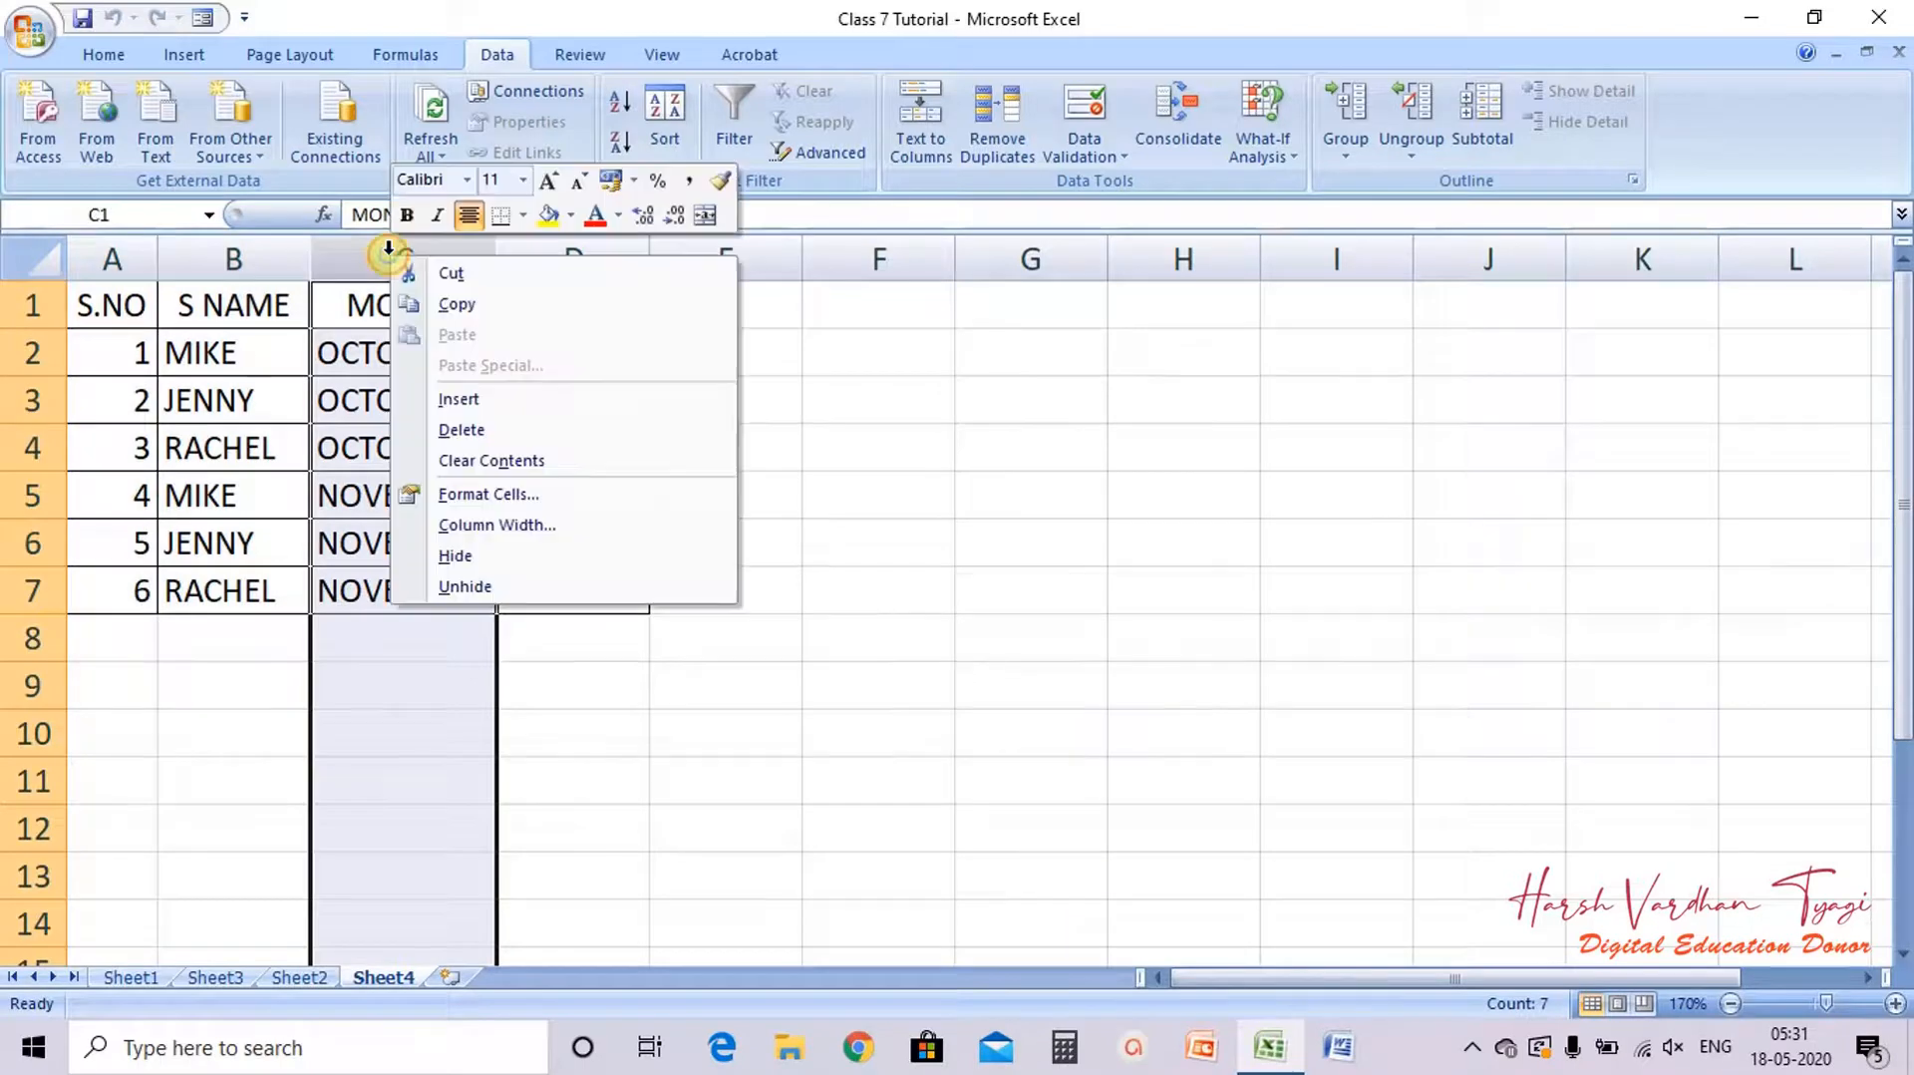
click(463, 429)
Step: Insert two blank columns between S NAME and SALE
right_click(369, 265)
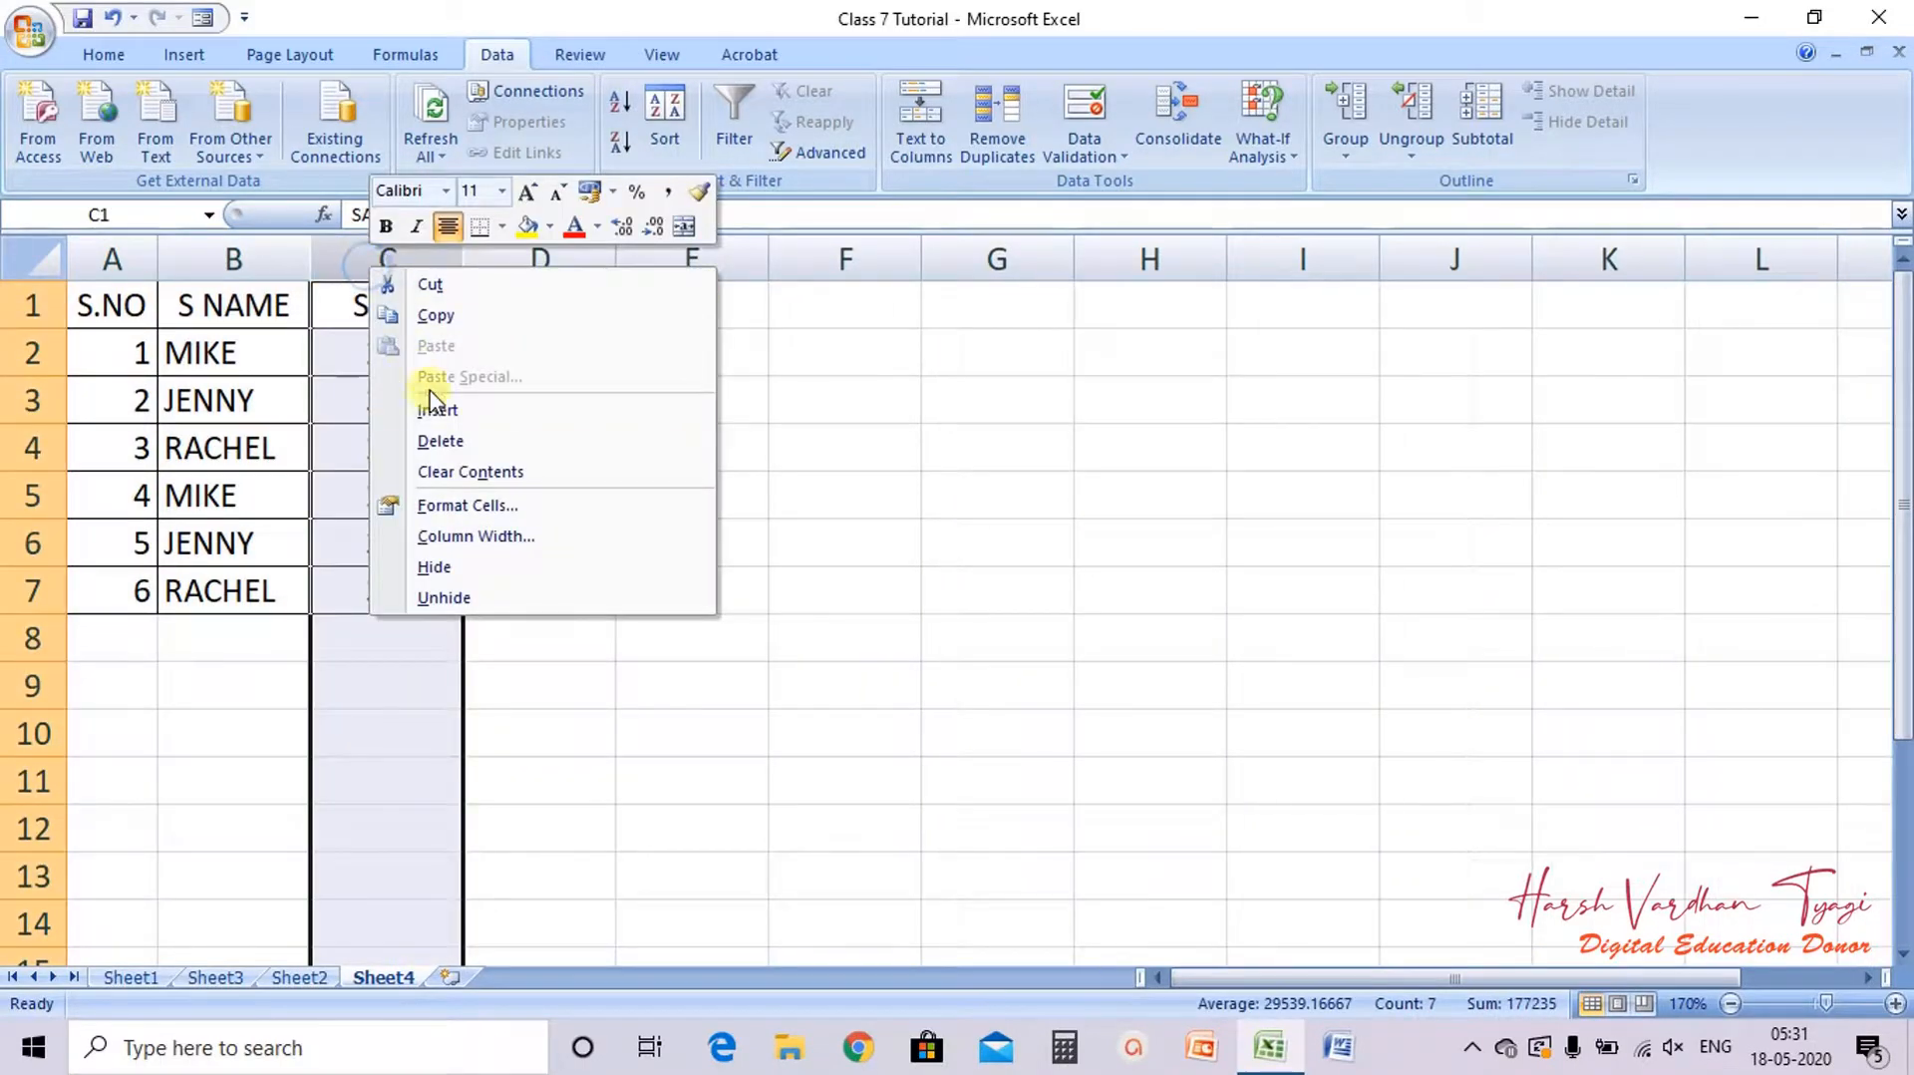
click(439, 409)
right_click(409, 256)
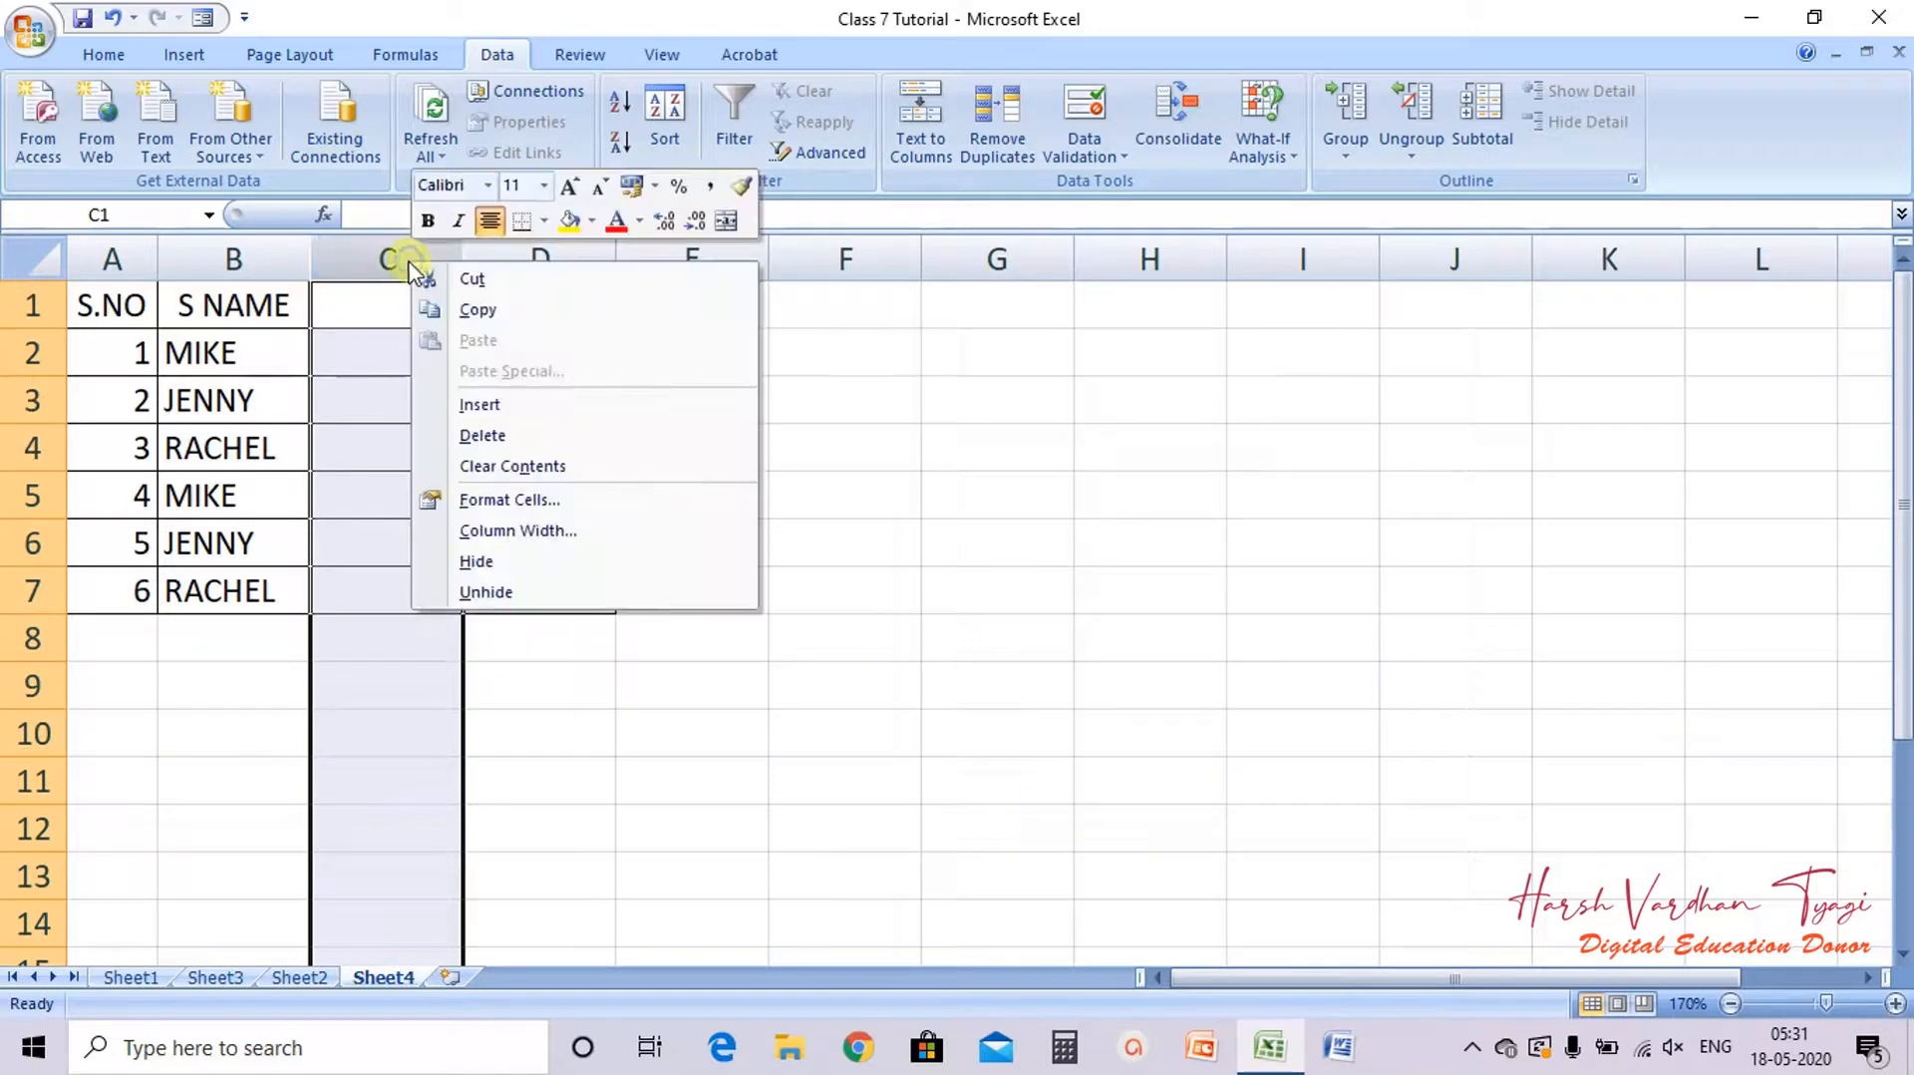
click(486, 404)
Step: Enter the header DEPARTMENT in C1 and autofit column C
click(402, 312)
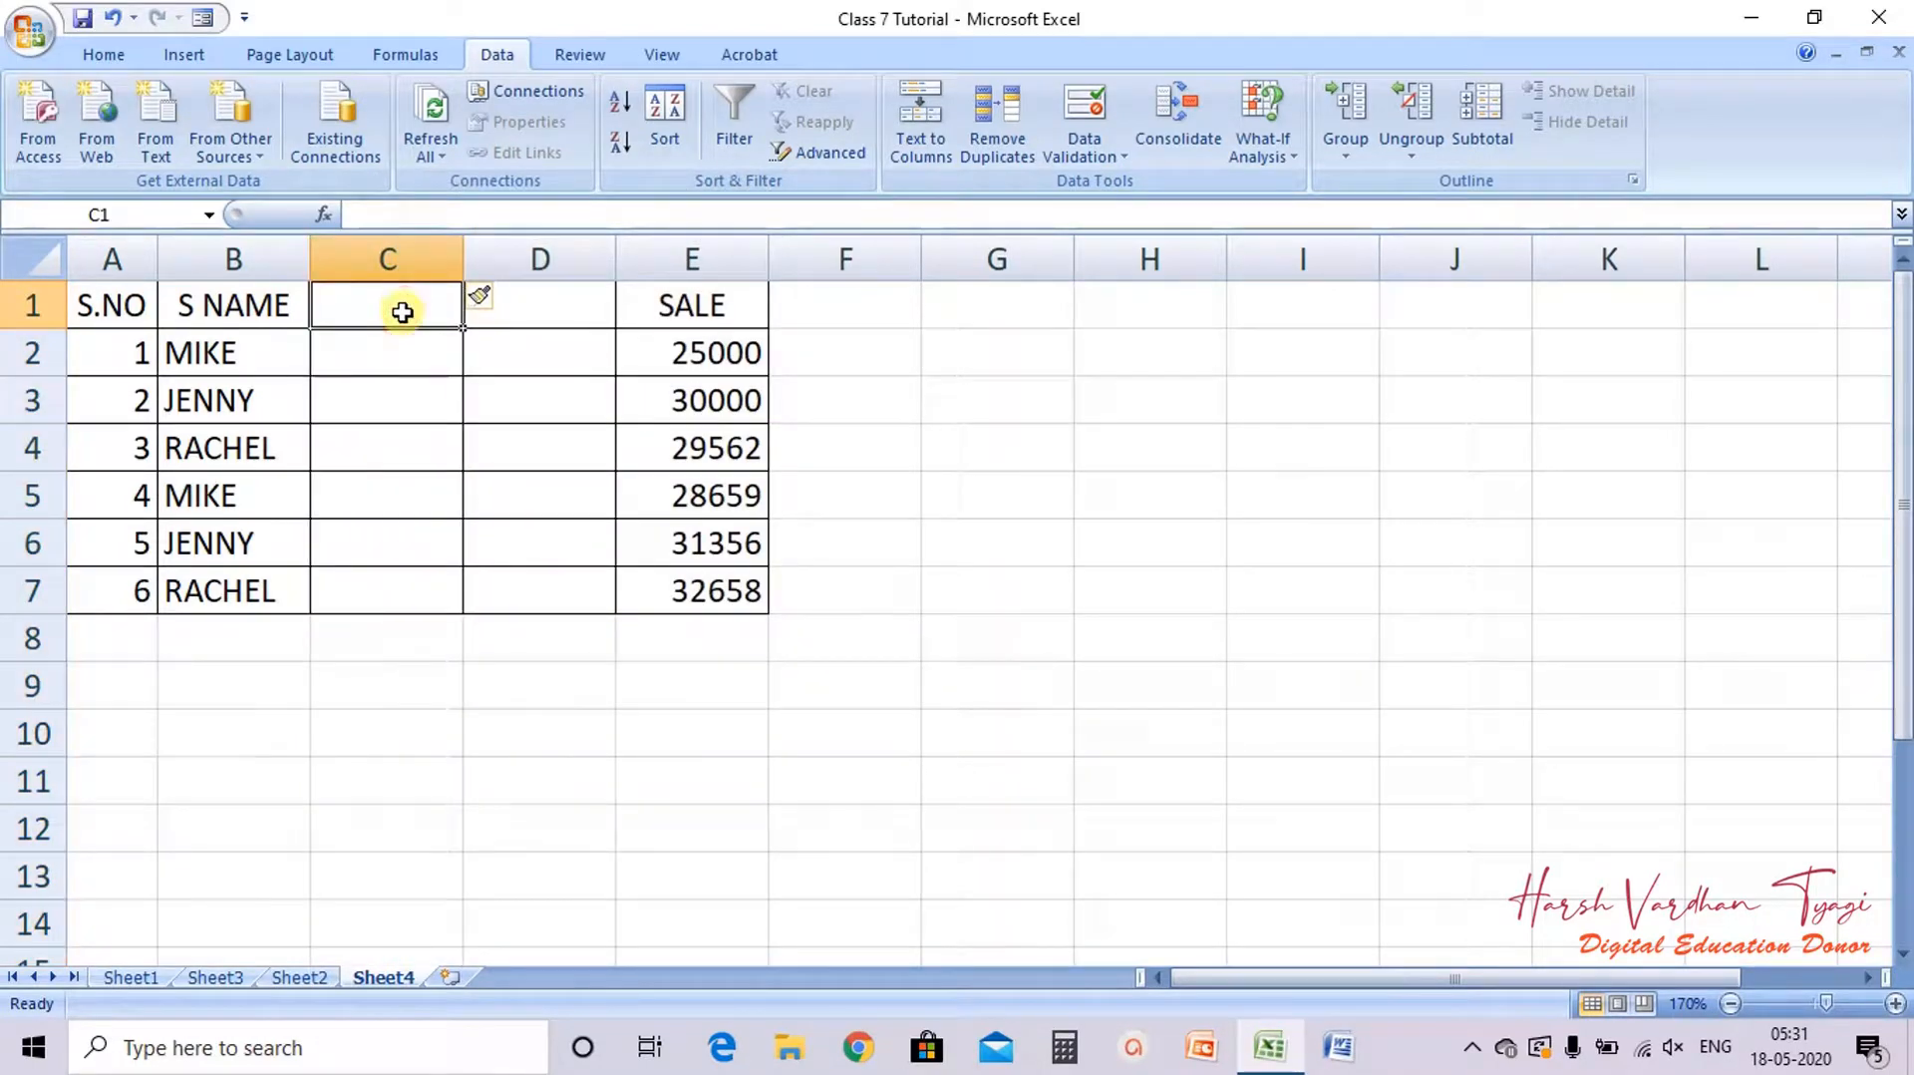
text(DEPARTMENT)
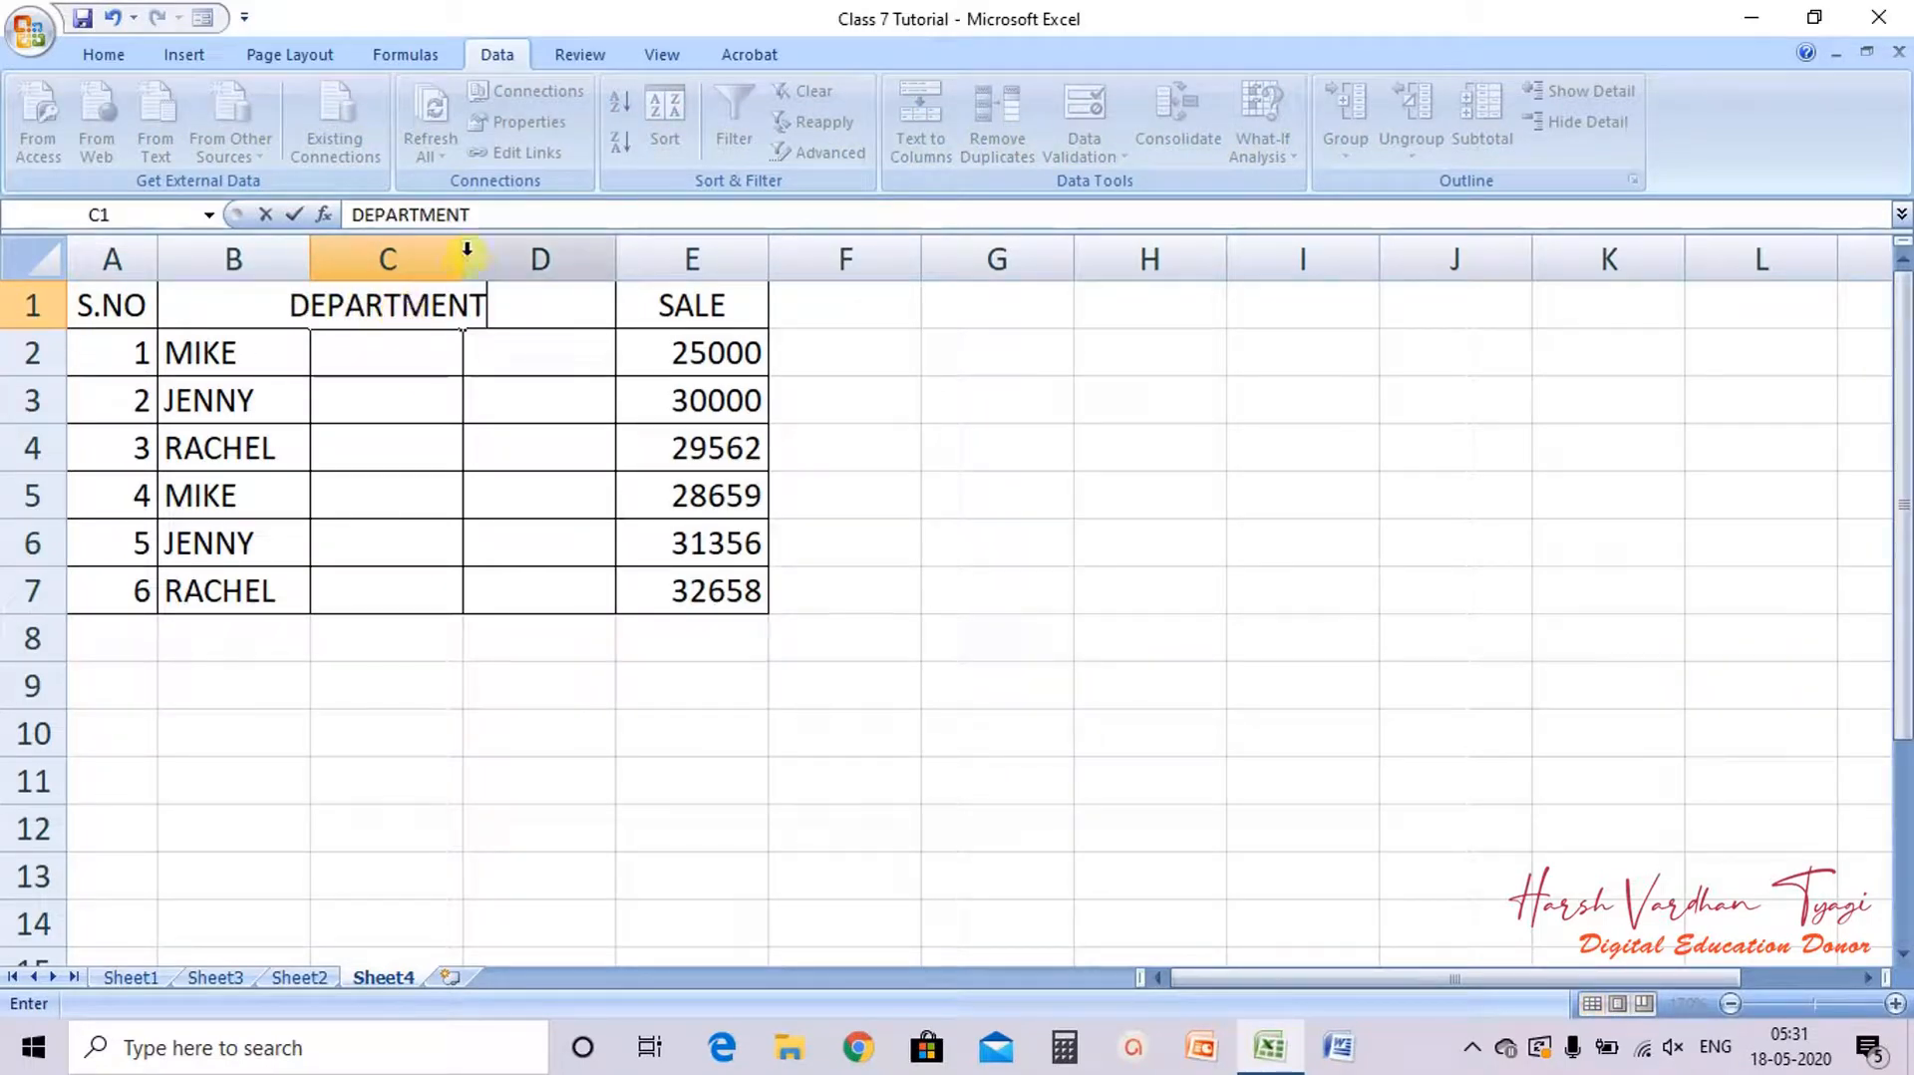
click(485, 429)
double_click(461, 242)
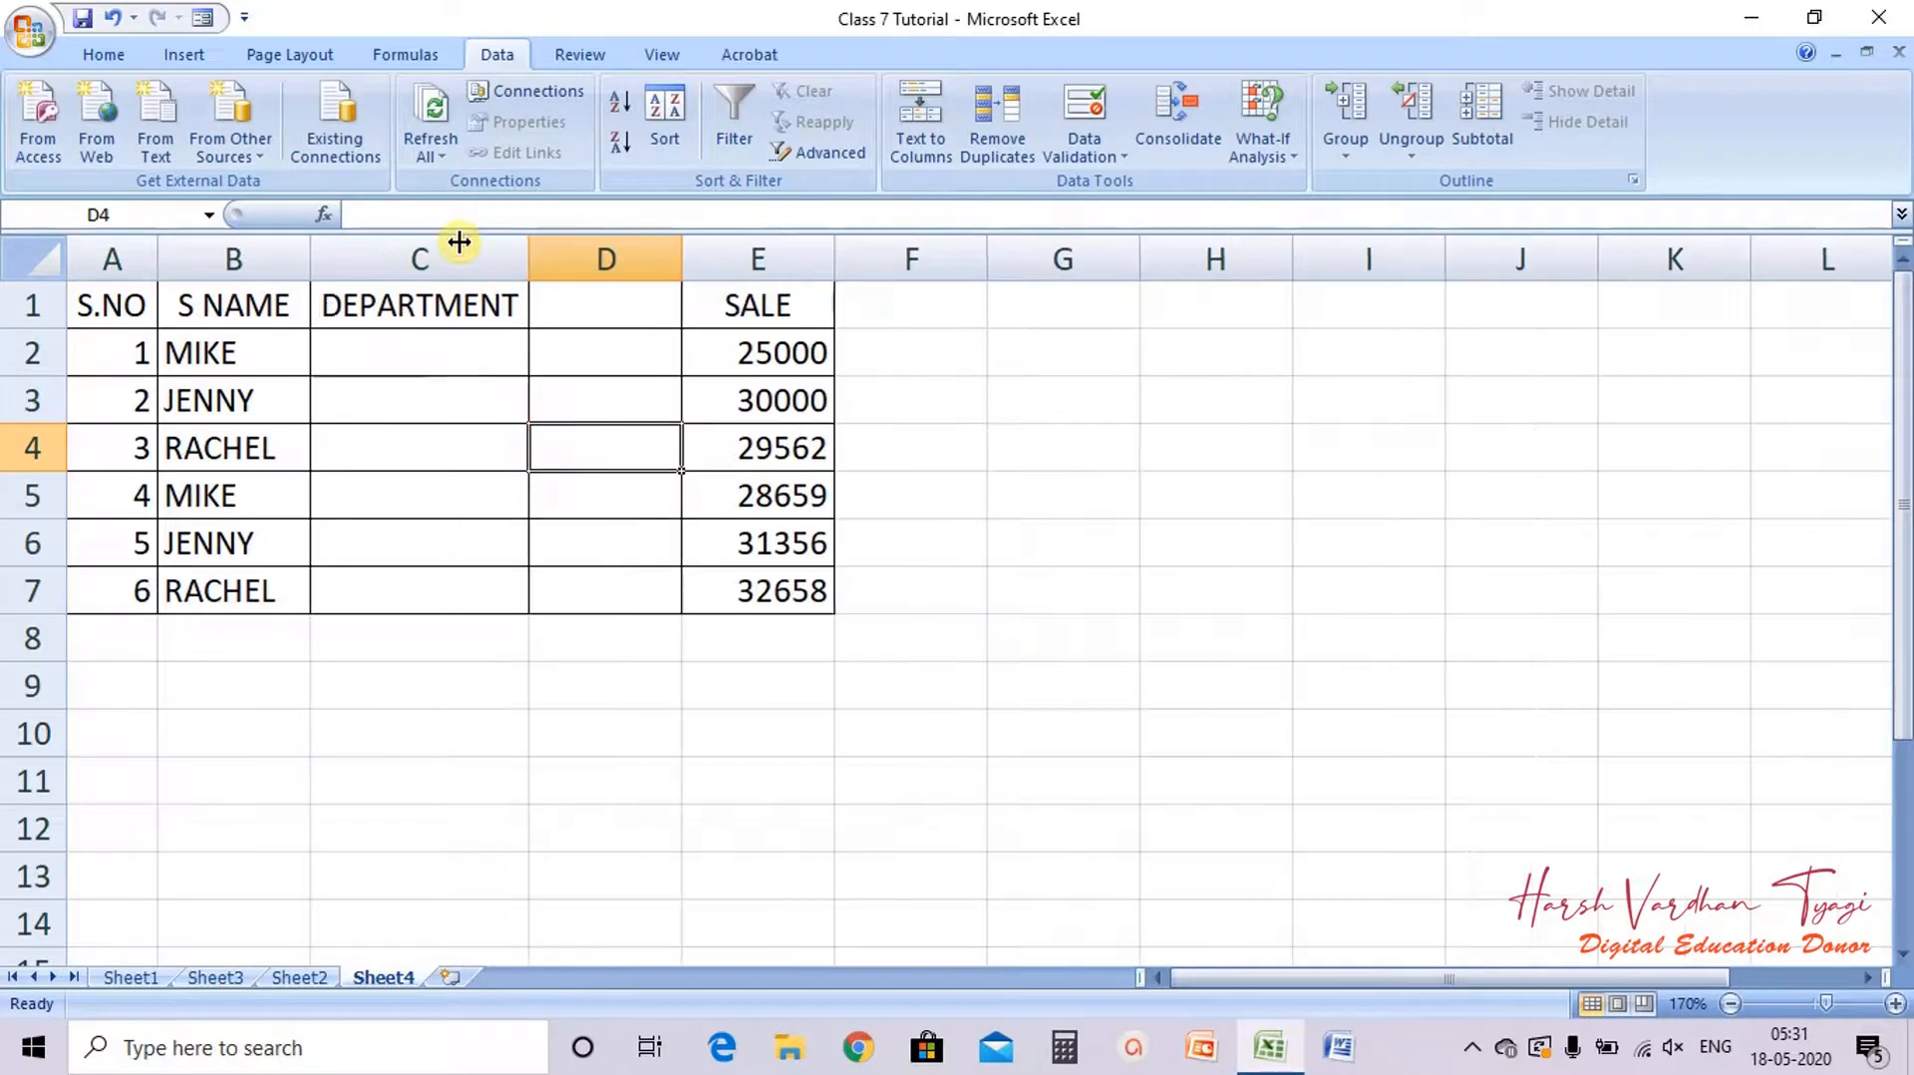
Step: Enter the header DESIGNATION in D1 and autofit column D
click(554, 315)
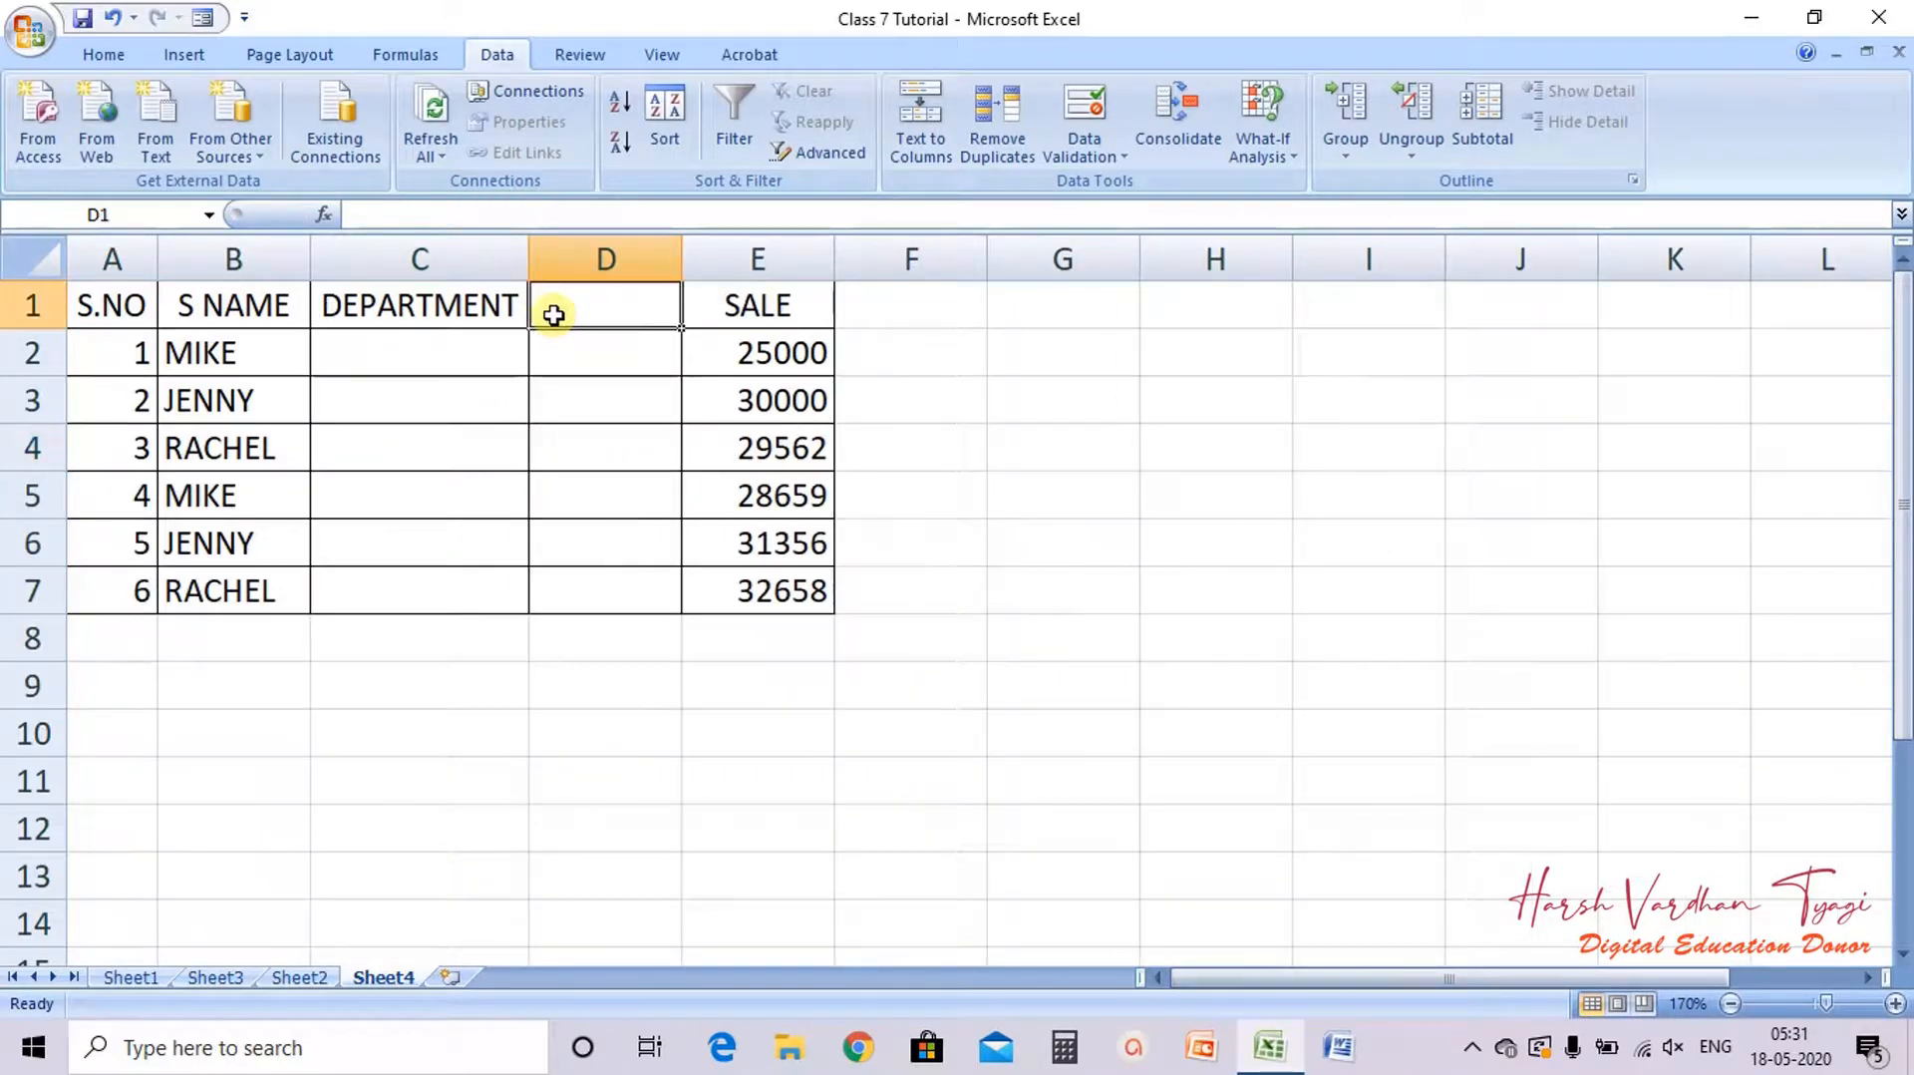
text(DESIGNA)
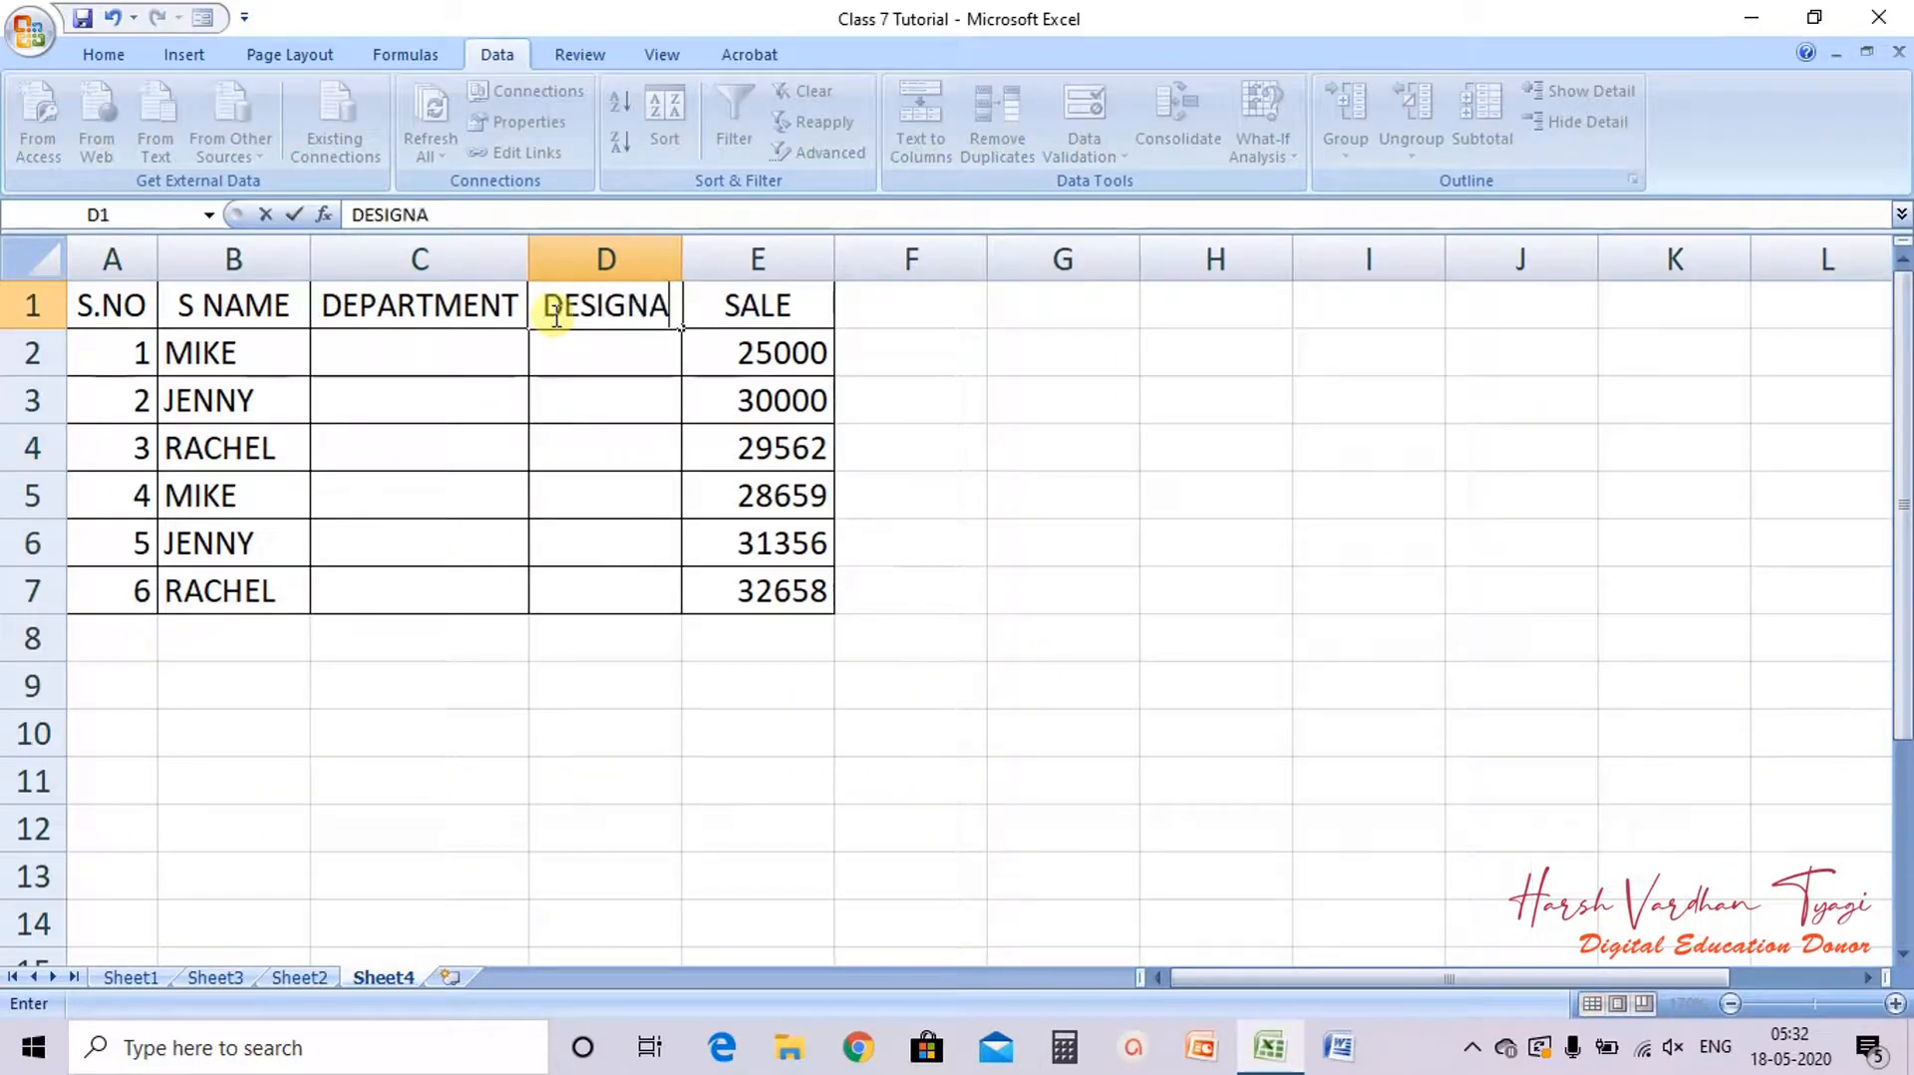
text(TION)
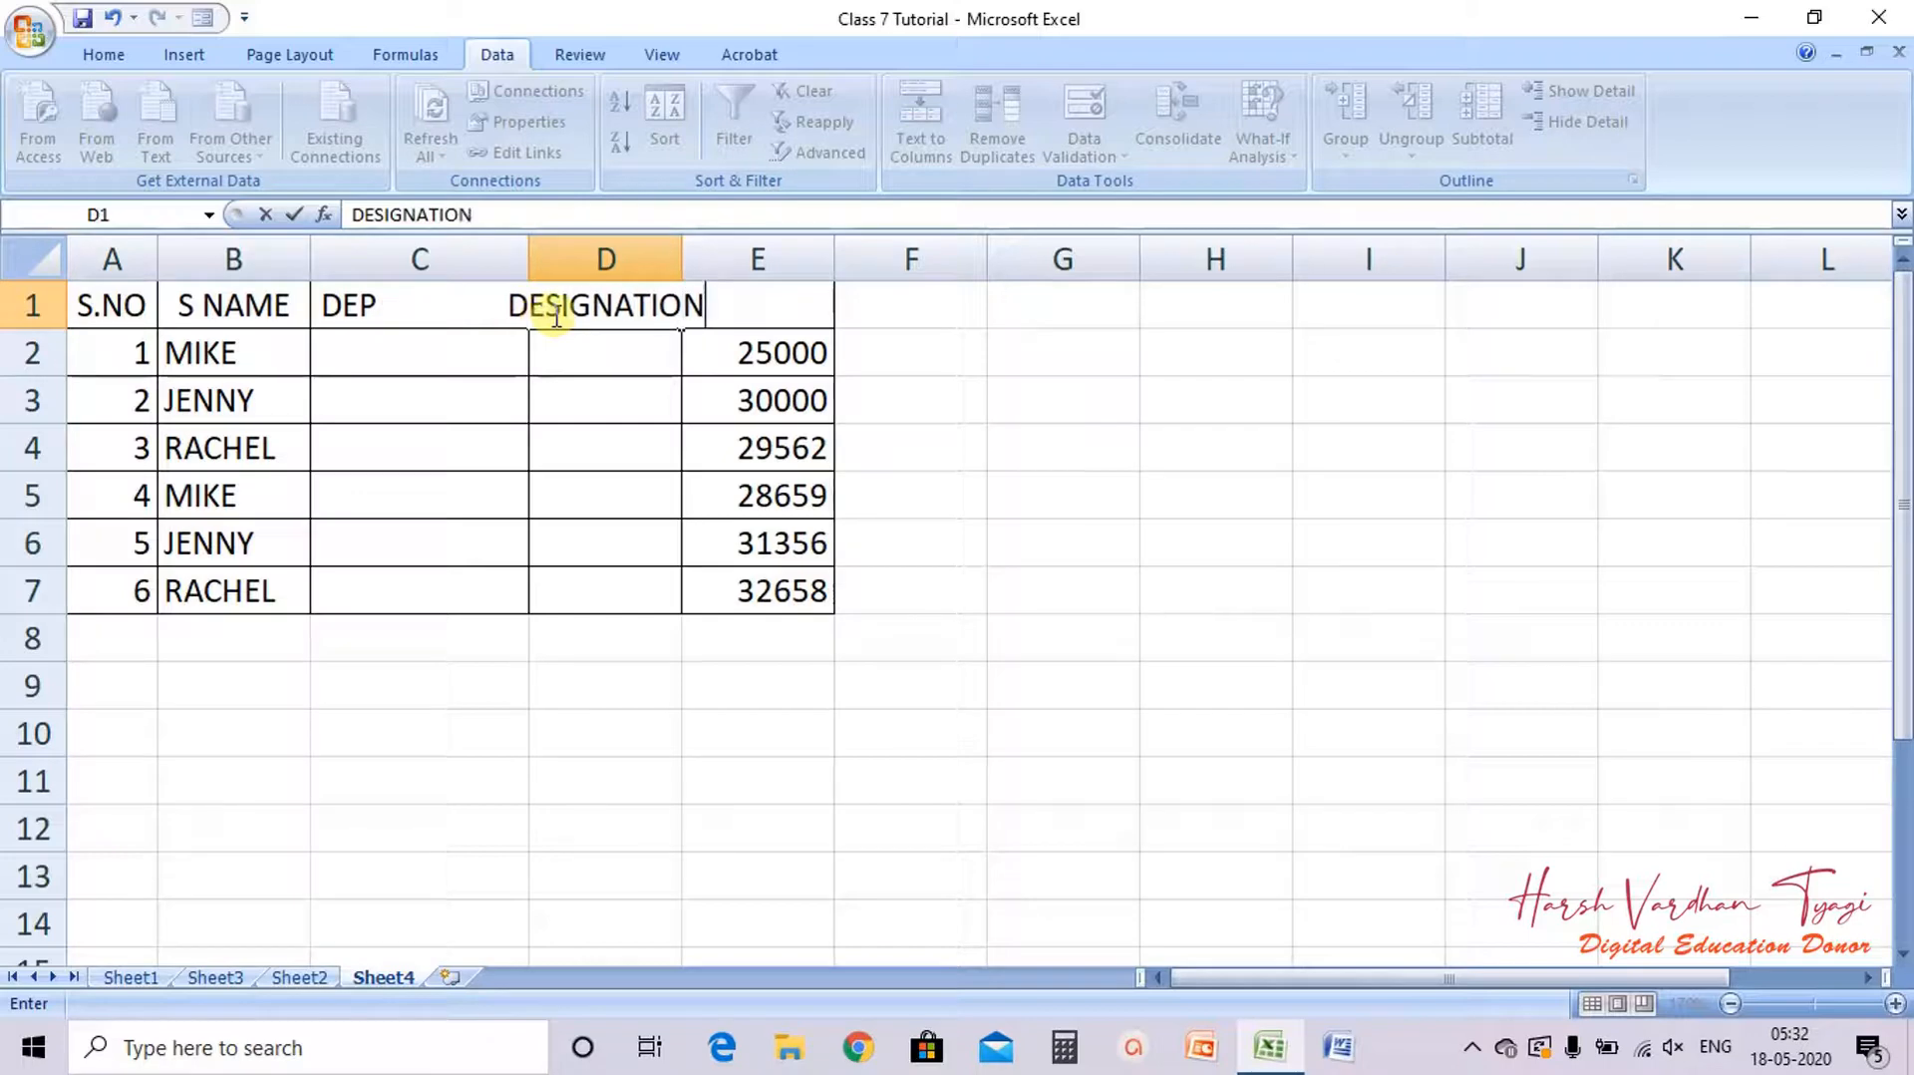
click(701, 419)
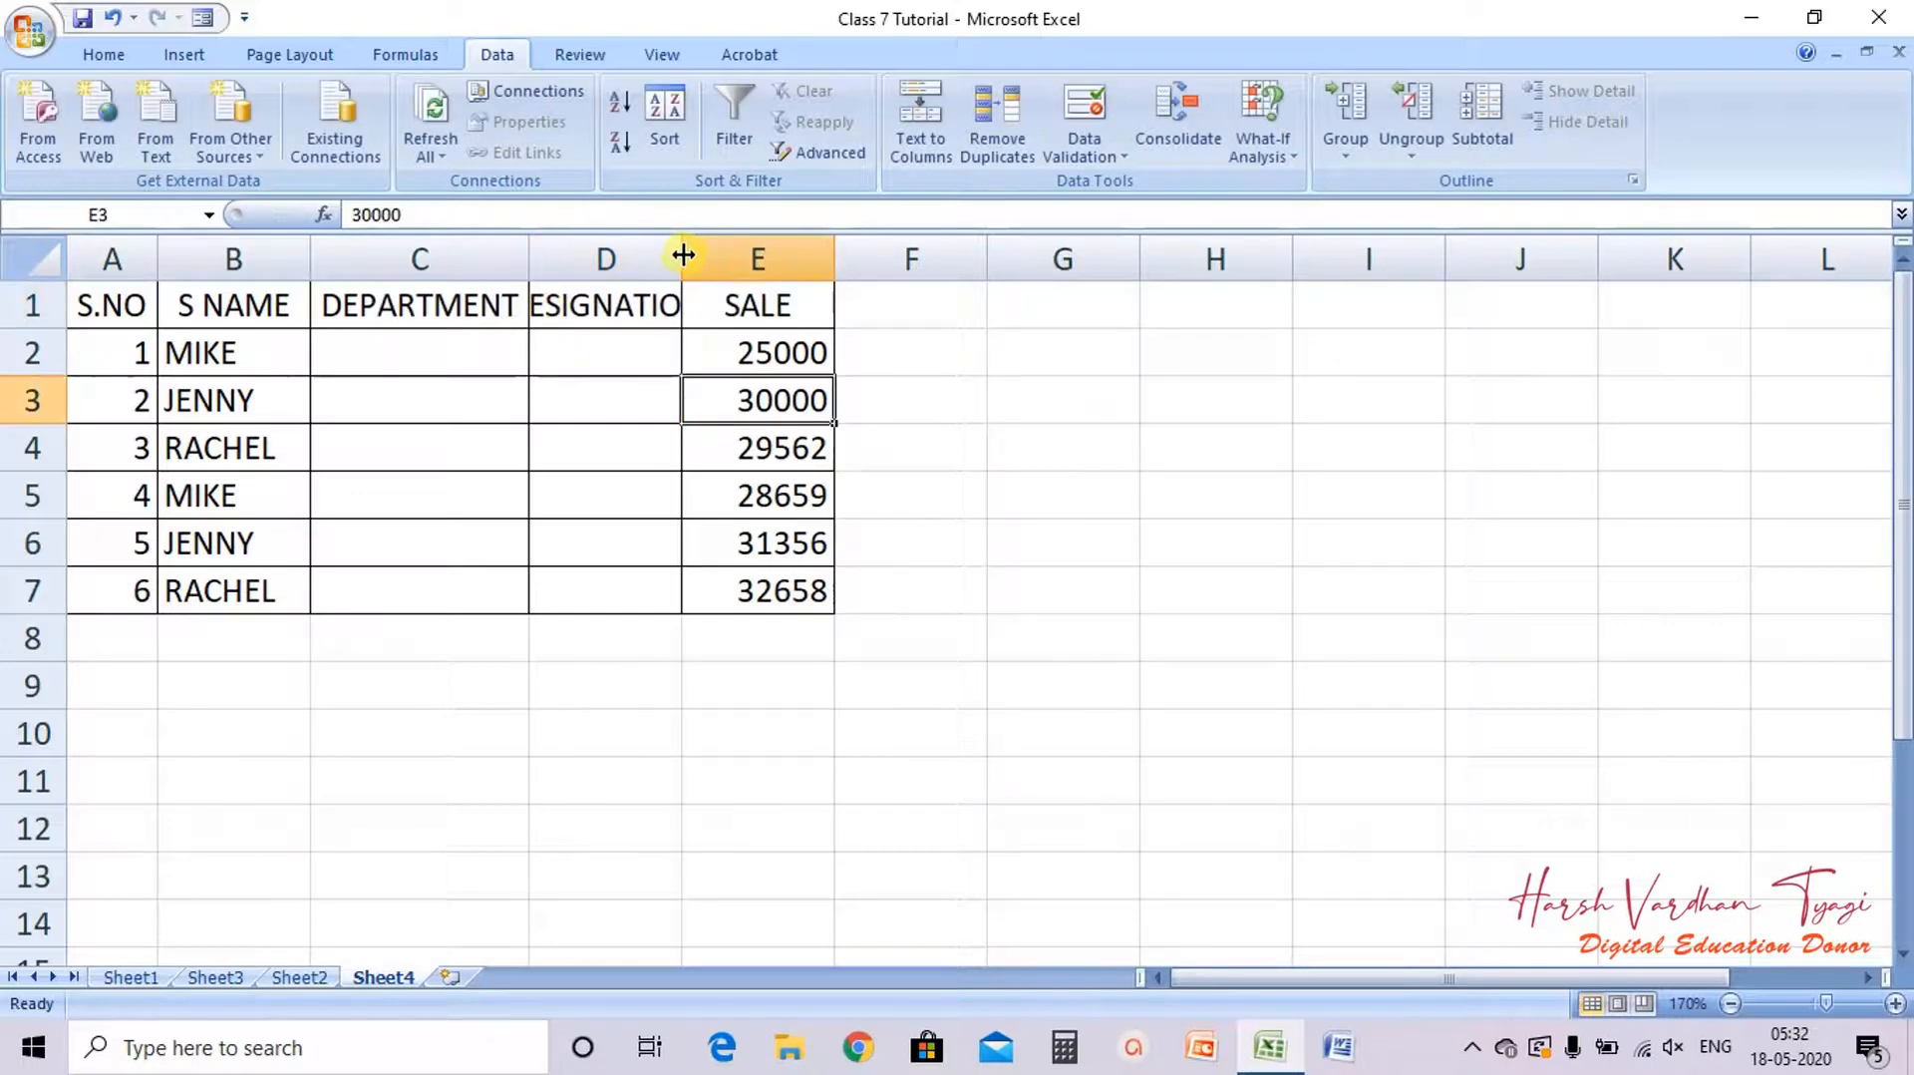
double_click(682, 257)
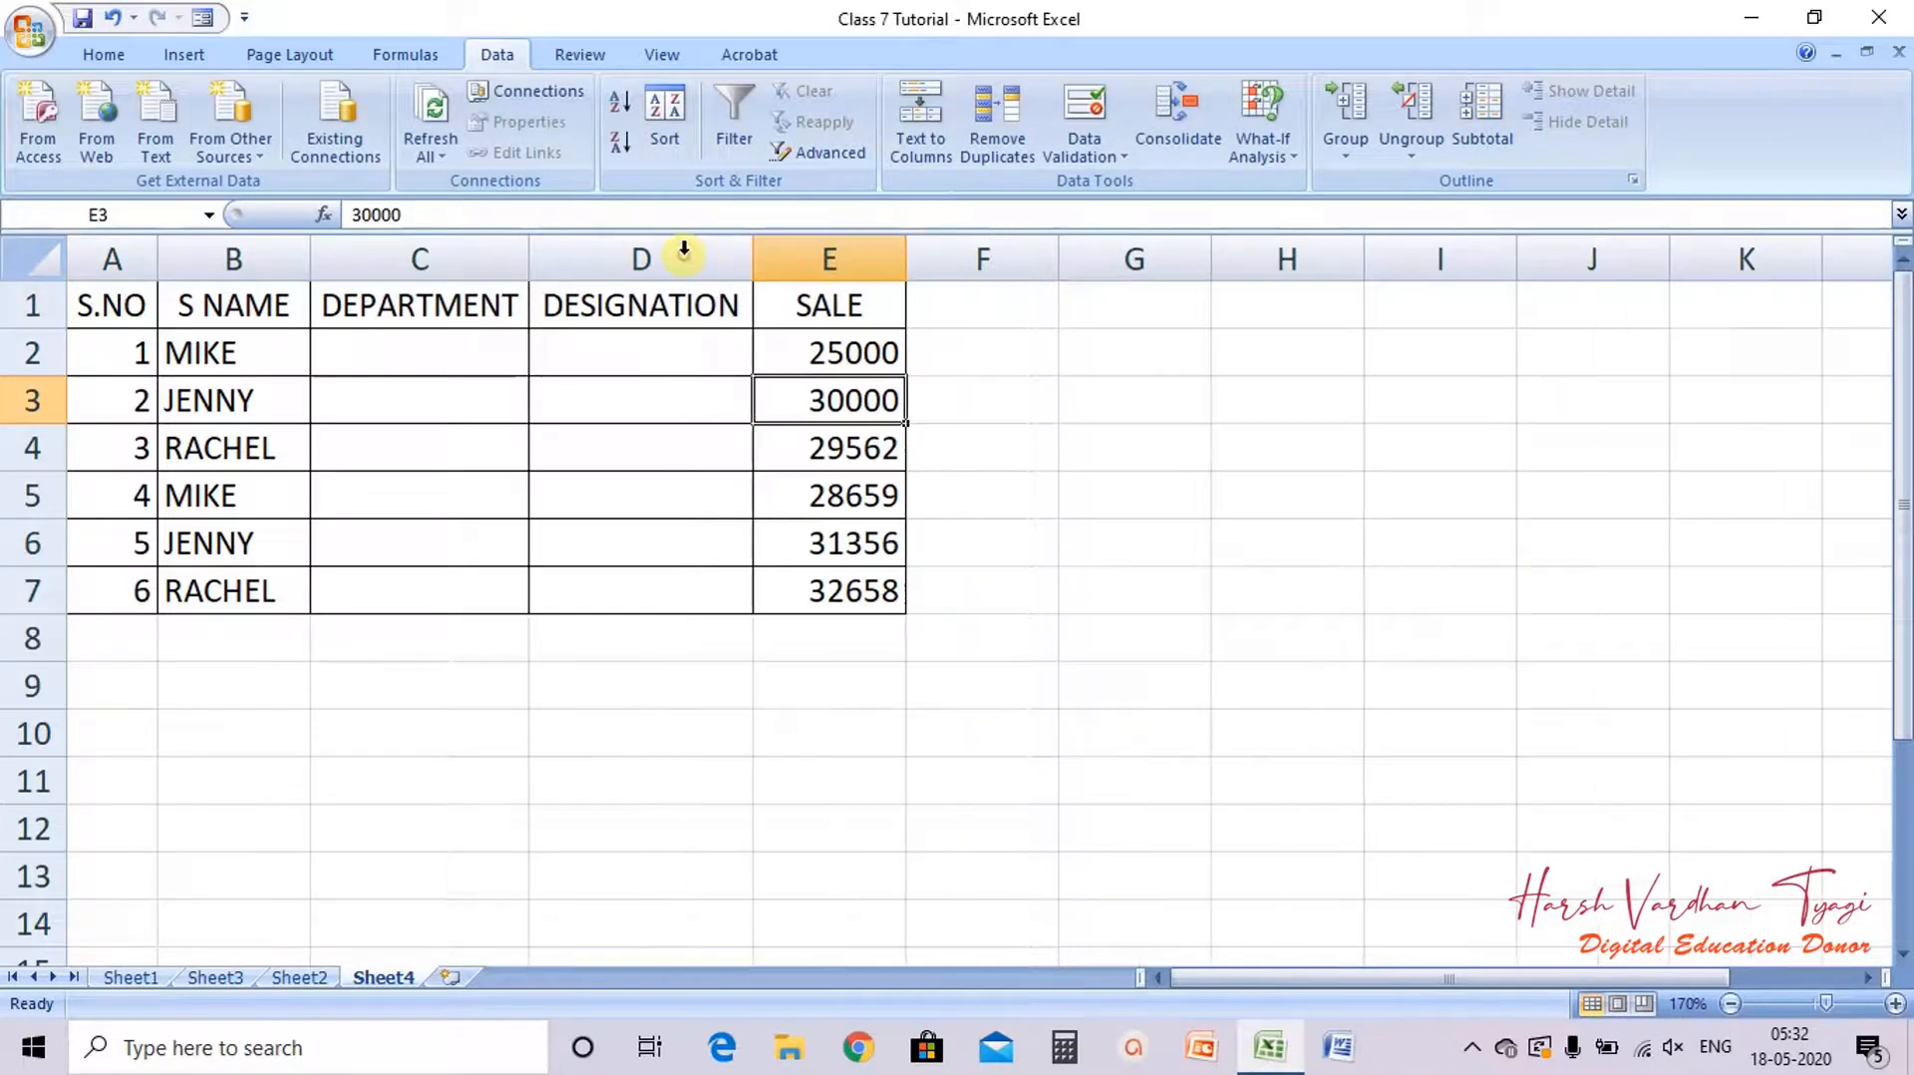
Step: Rename the SALE header in E1 to SALARY
click(812, 302)
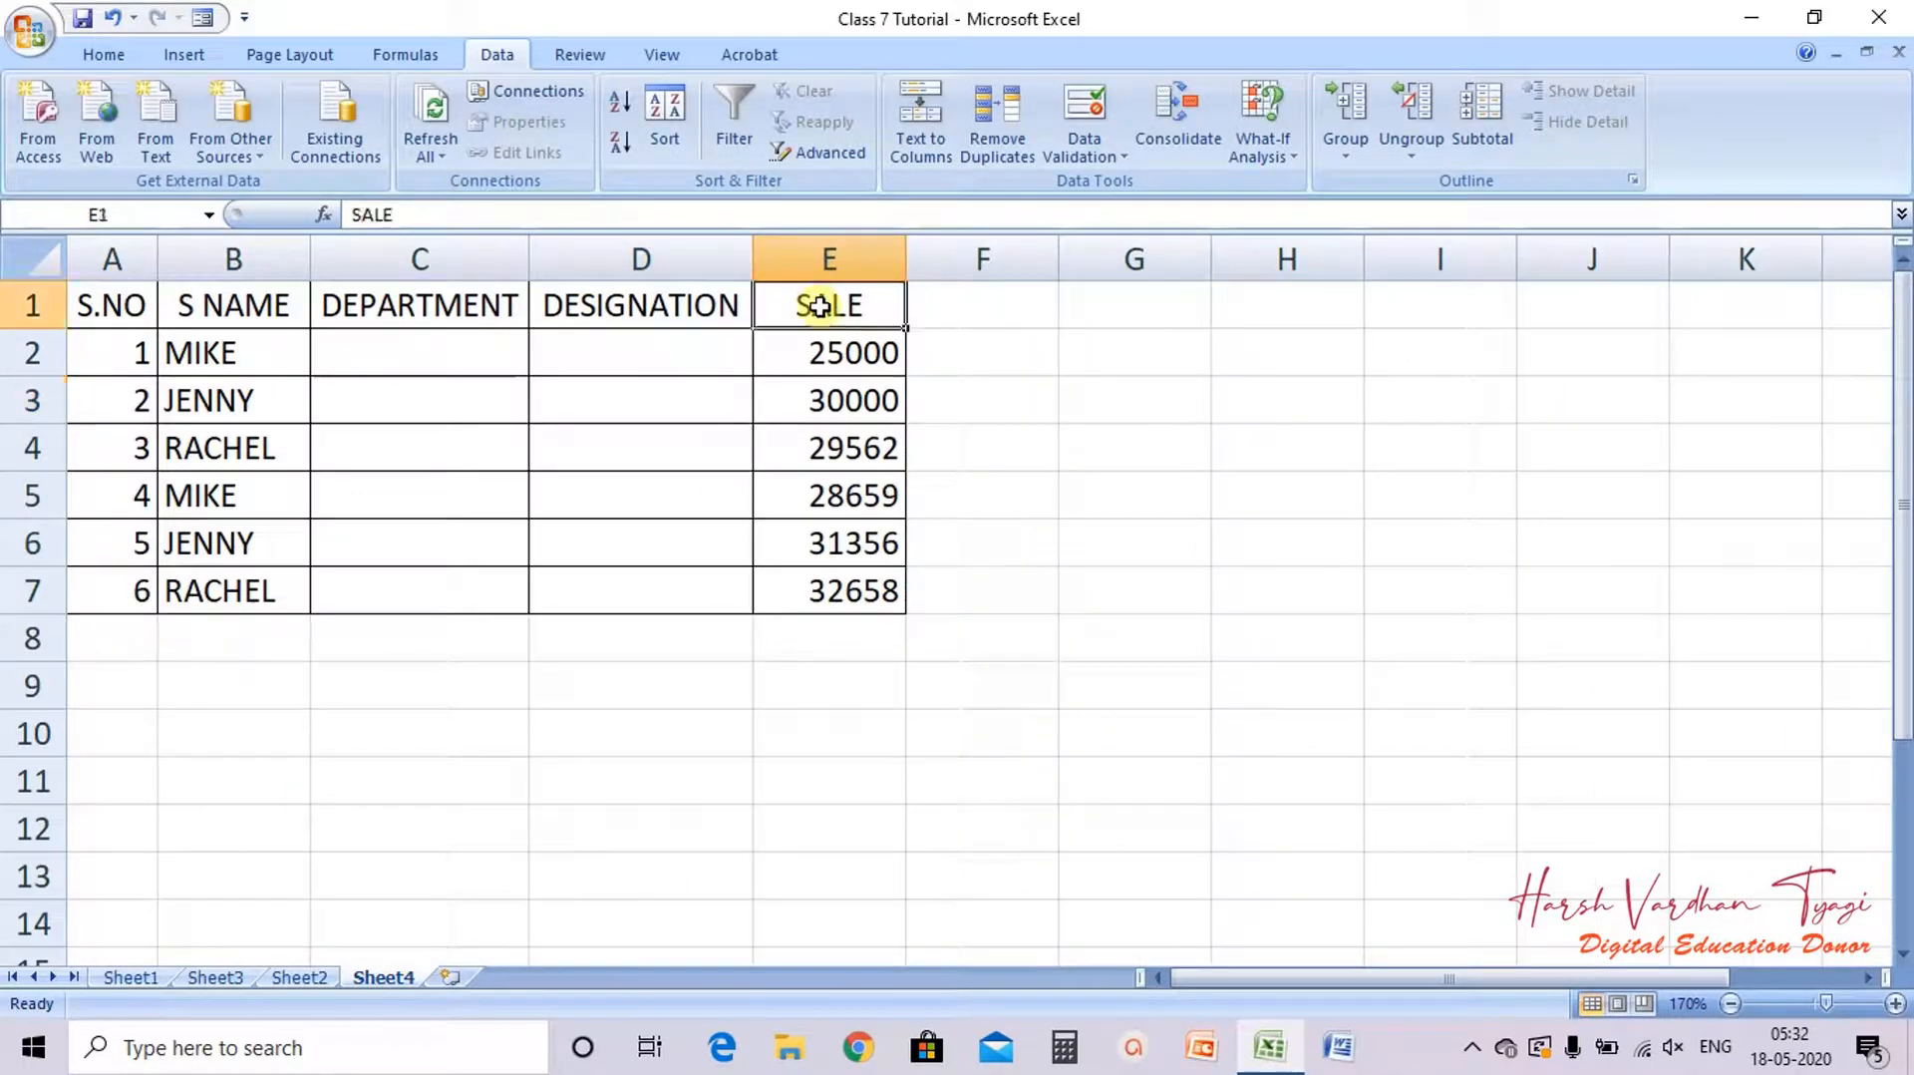
click(548, 215)
key(BackSpace)
key(BackSpace)
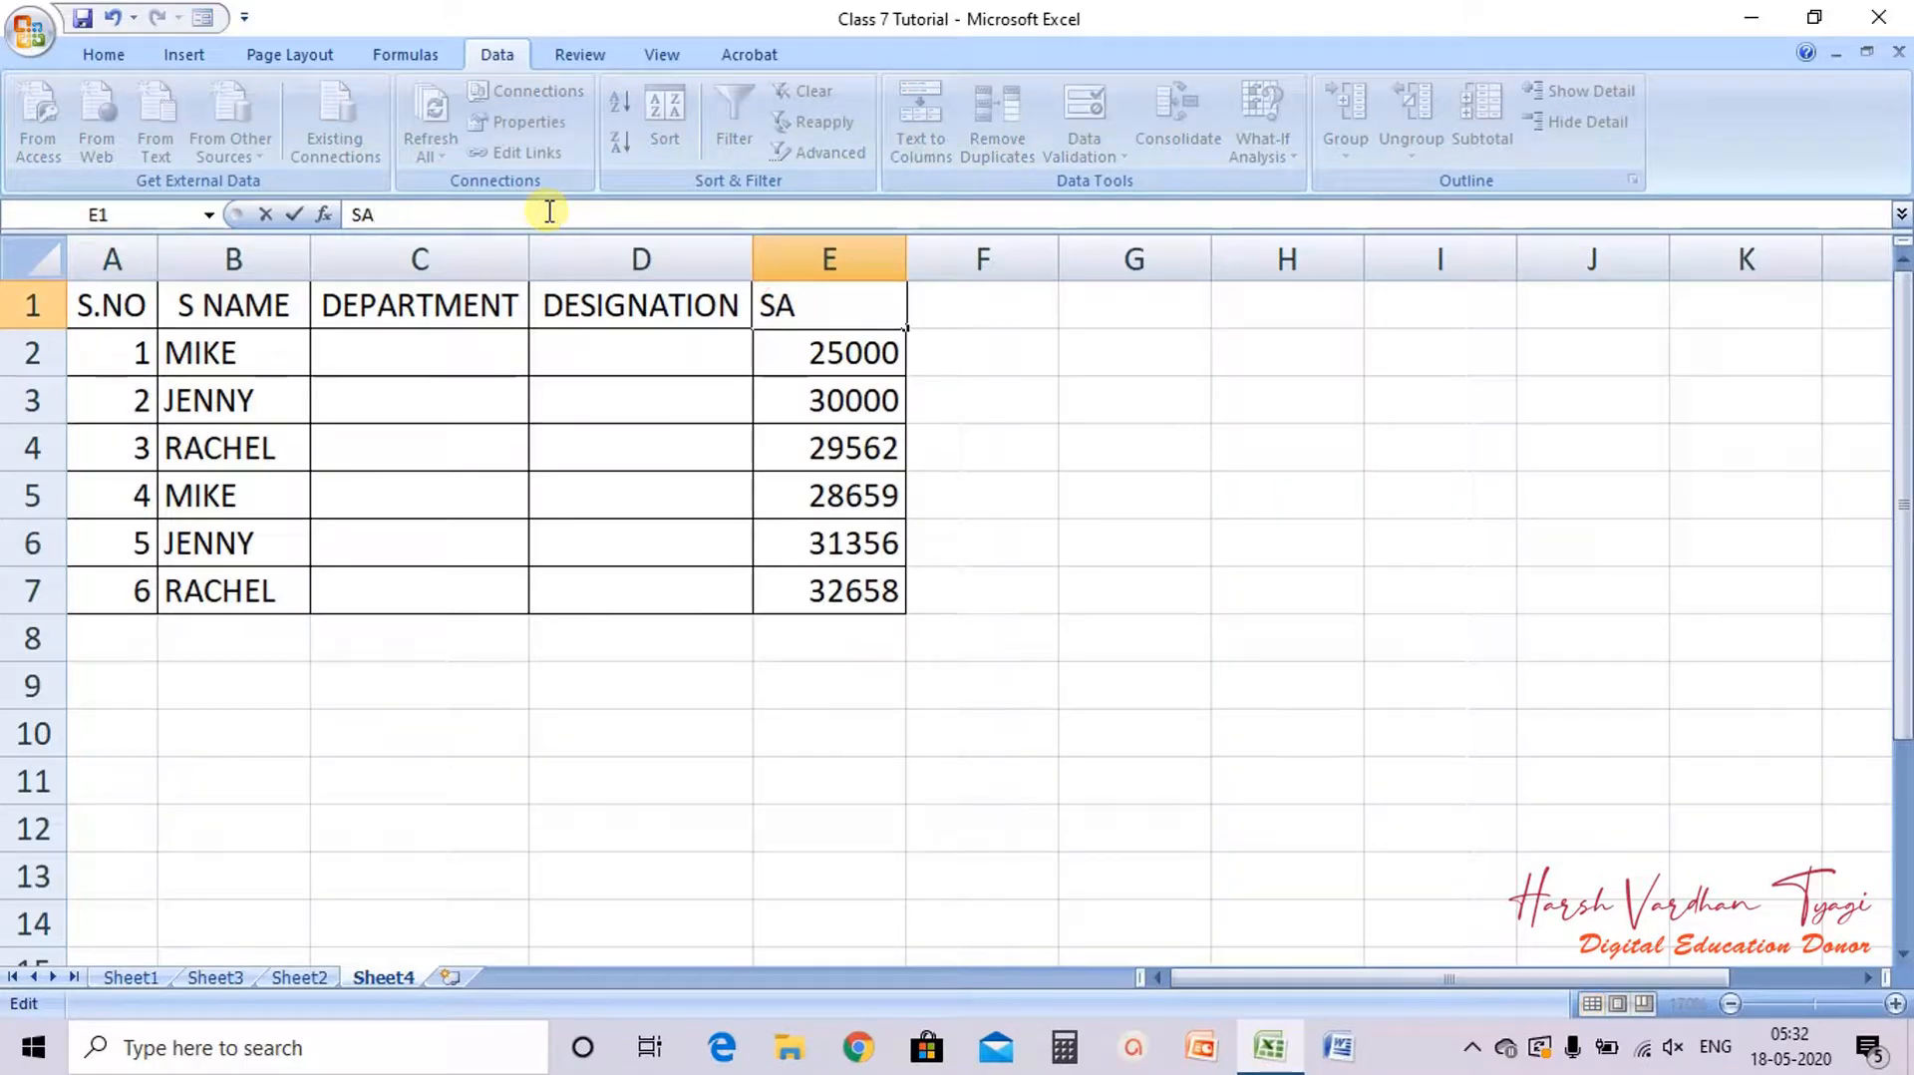
text(LARY)
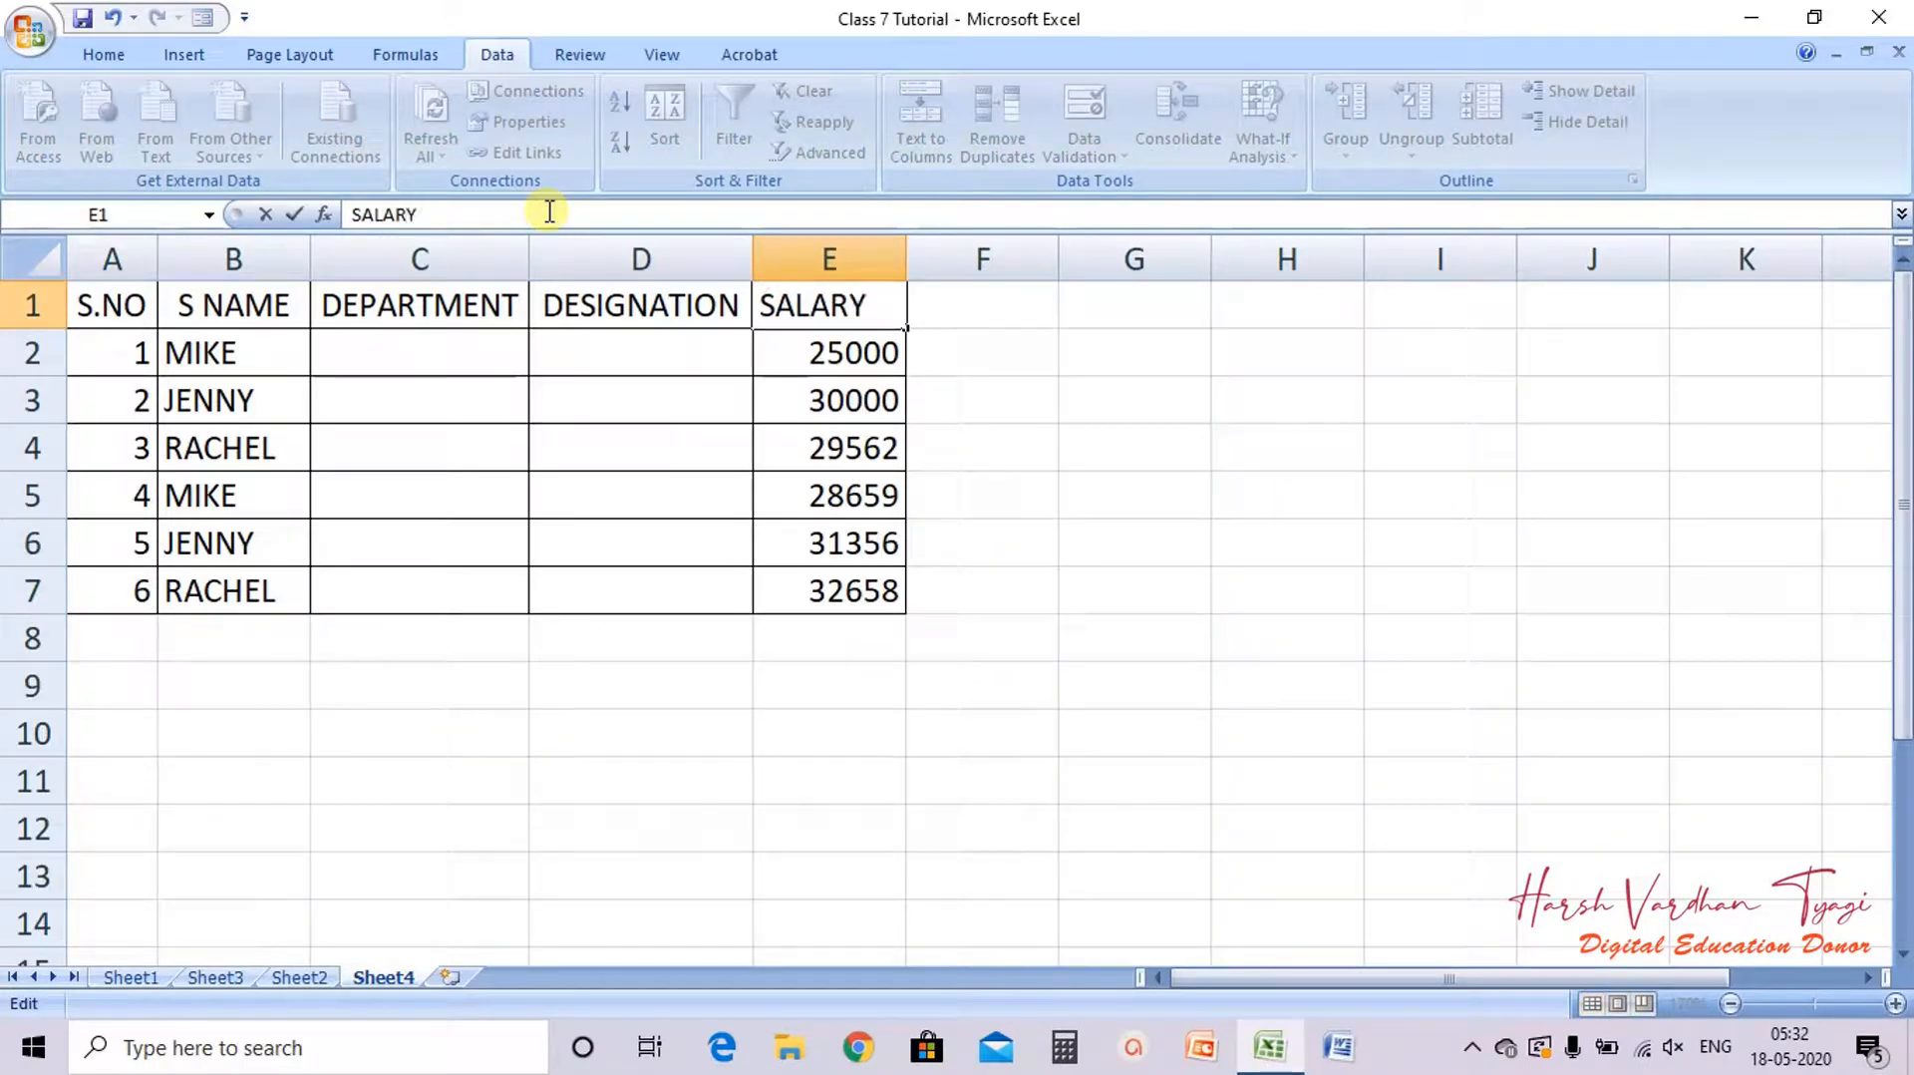
Step: Enter DEVELOPMENT as the first employee's department in C2
click(408, 365)
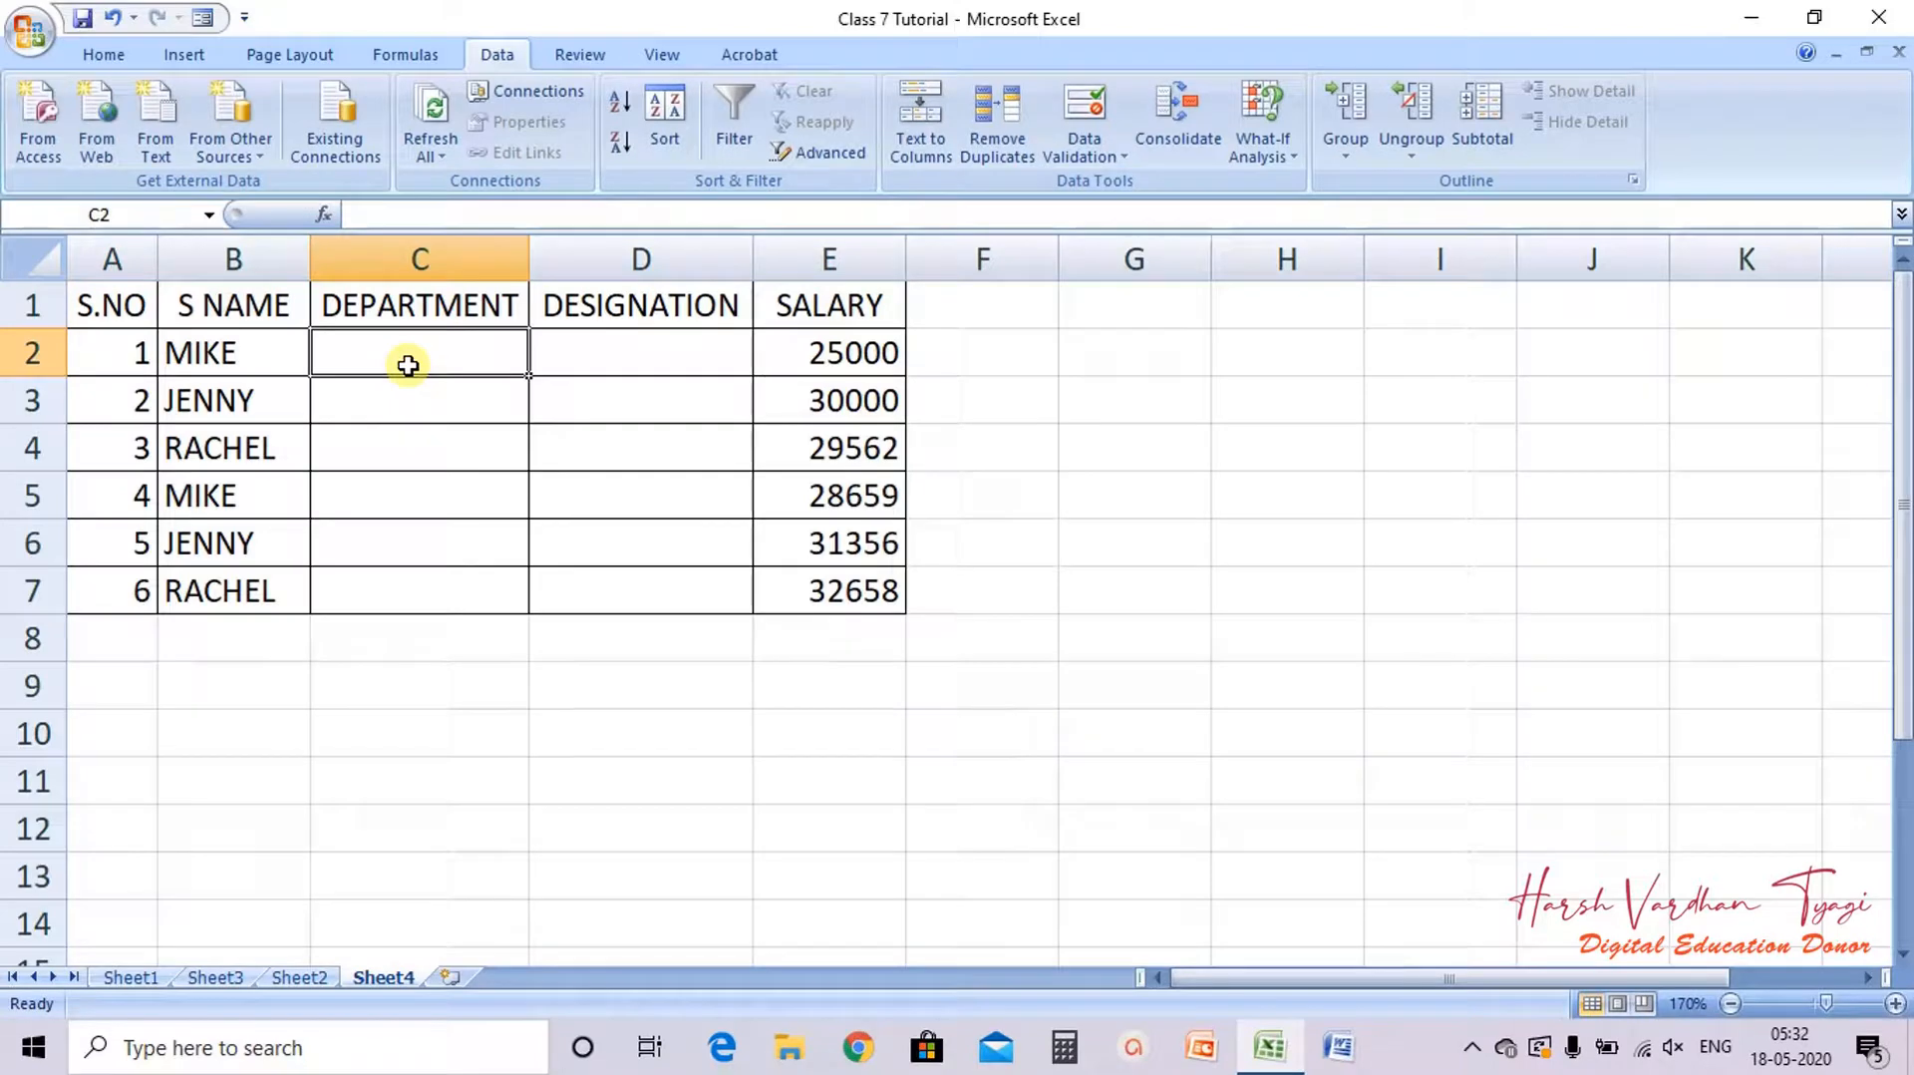
text(DEVELOPM)
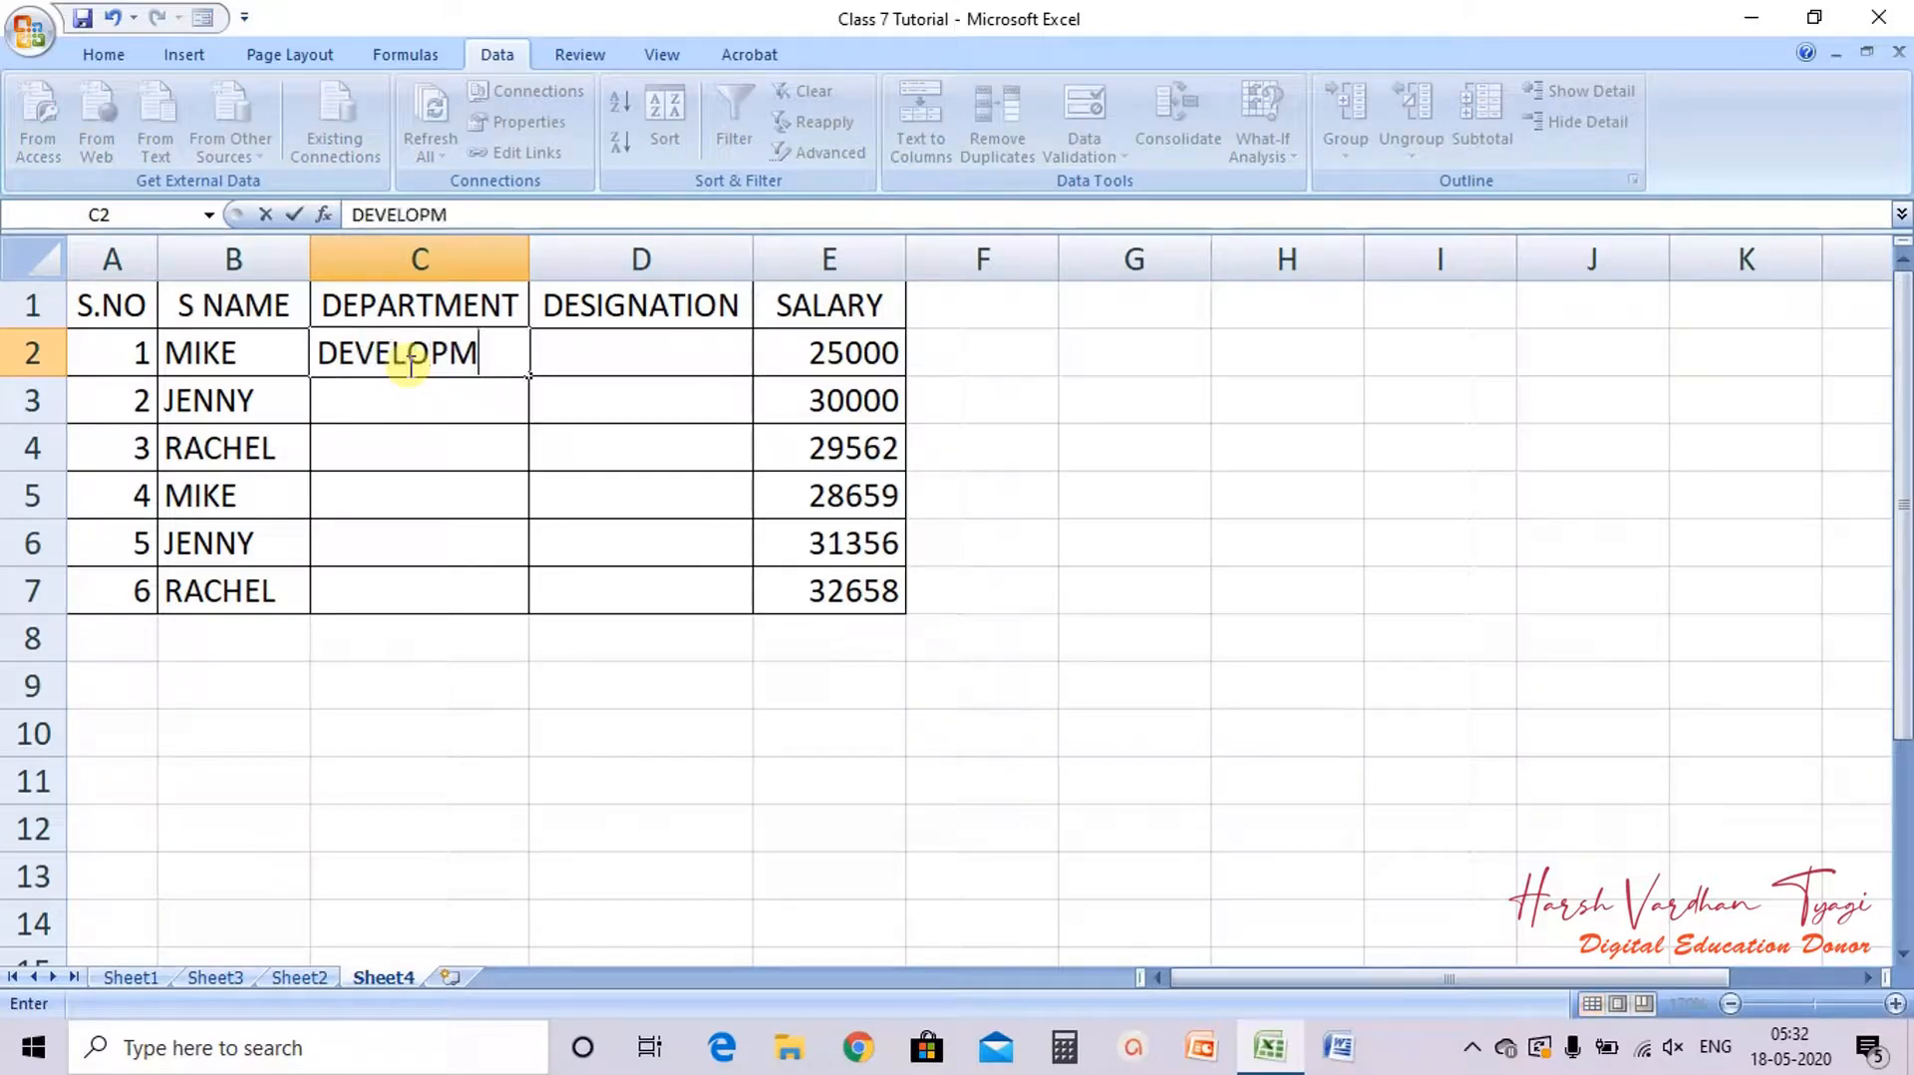
text(ENT)
key(Return)
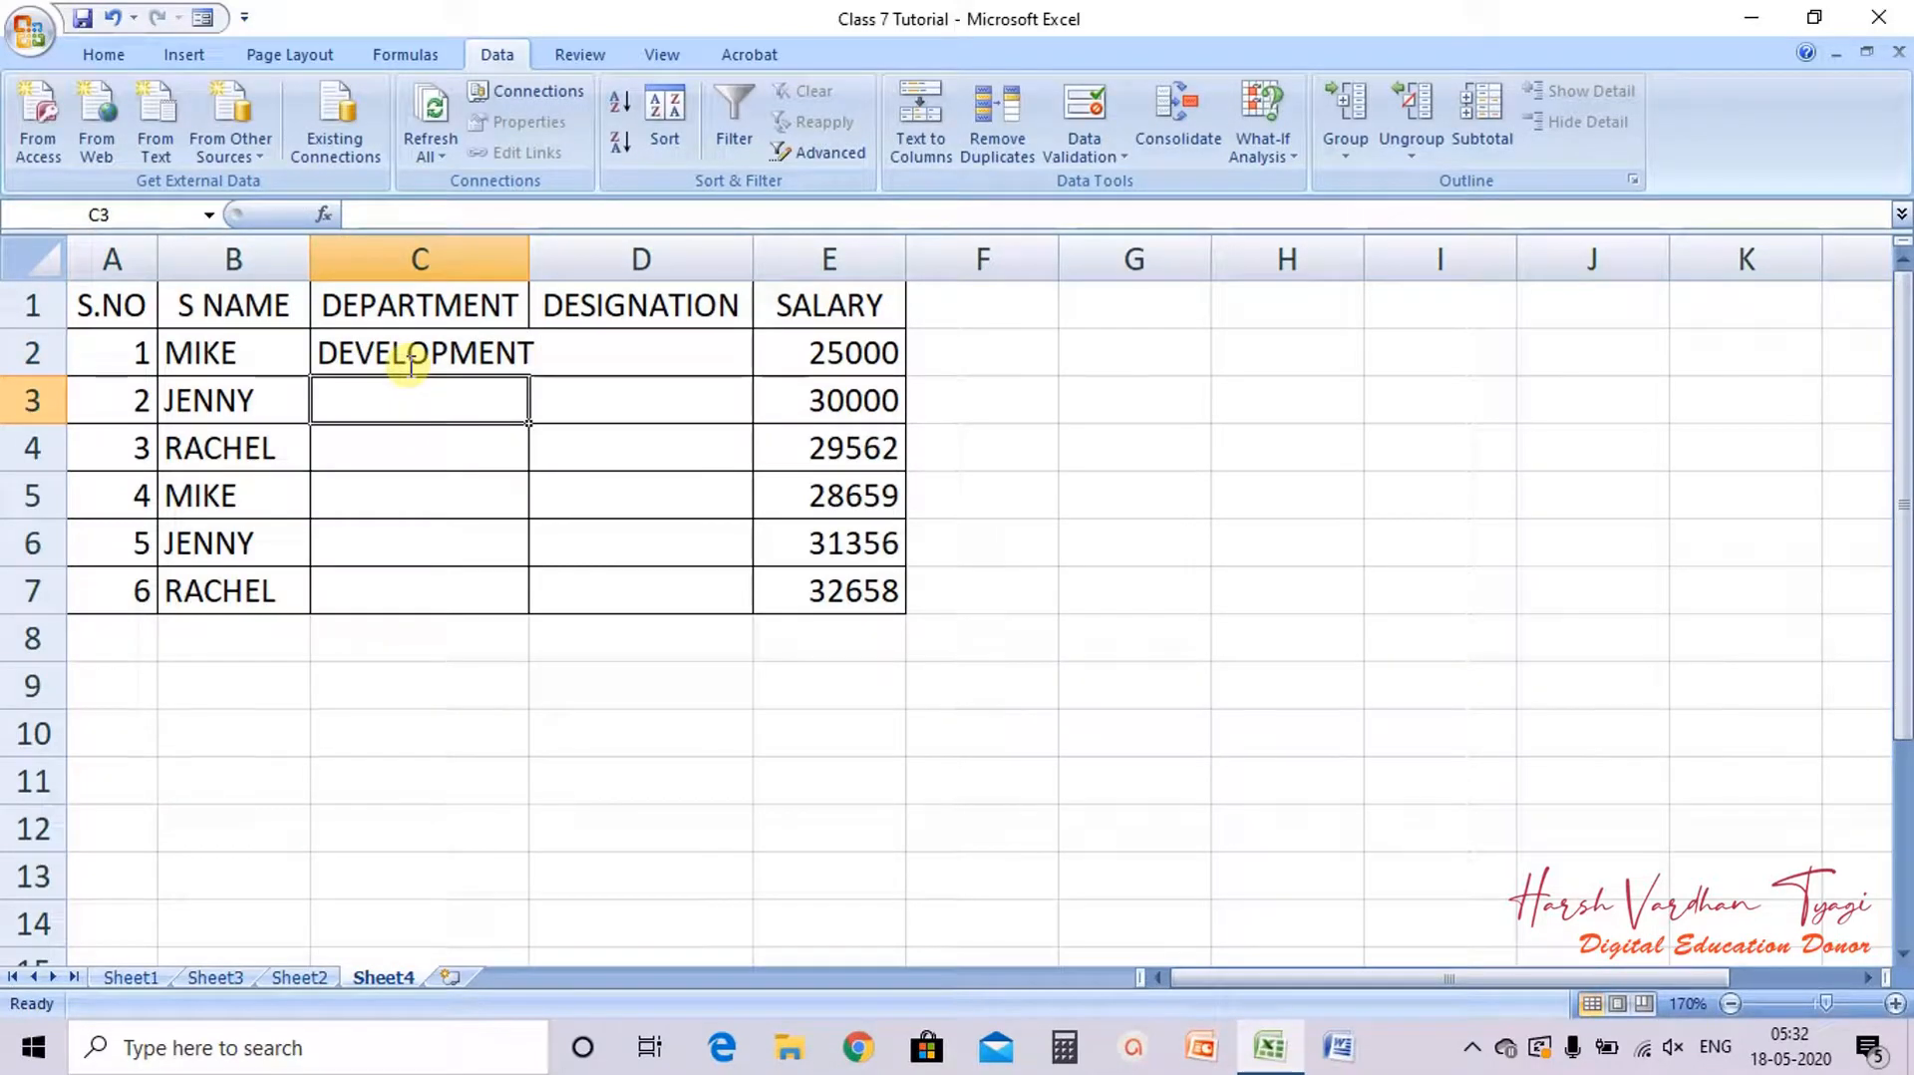
Step: Enter PRODUCTION as the department in C3 and C4
text(PRODU)
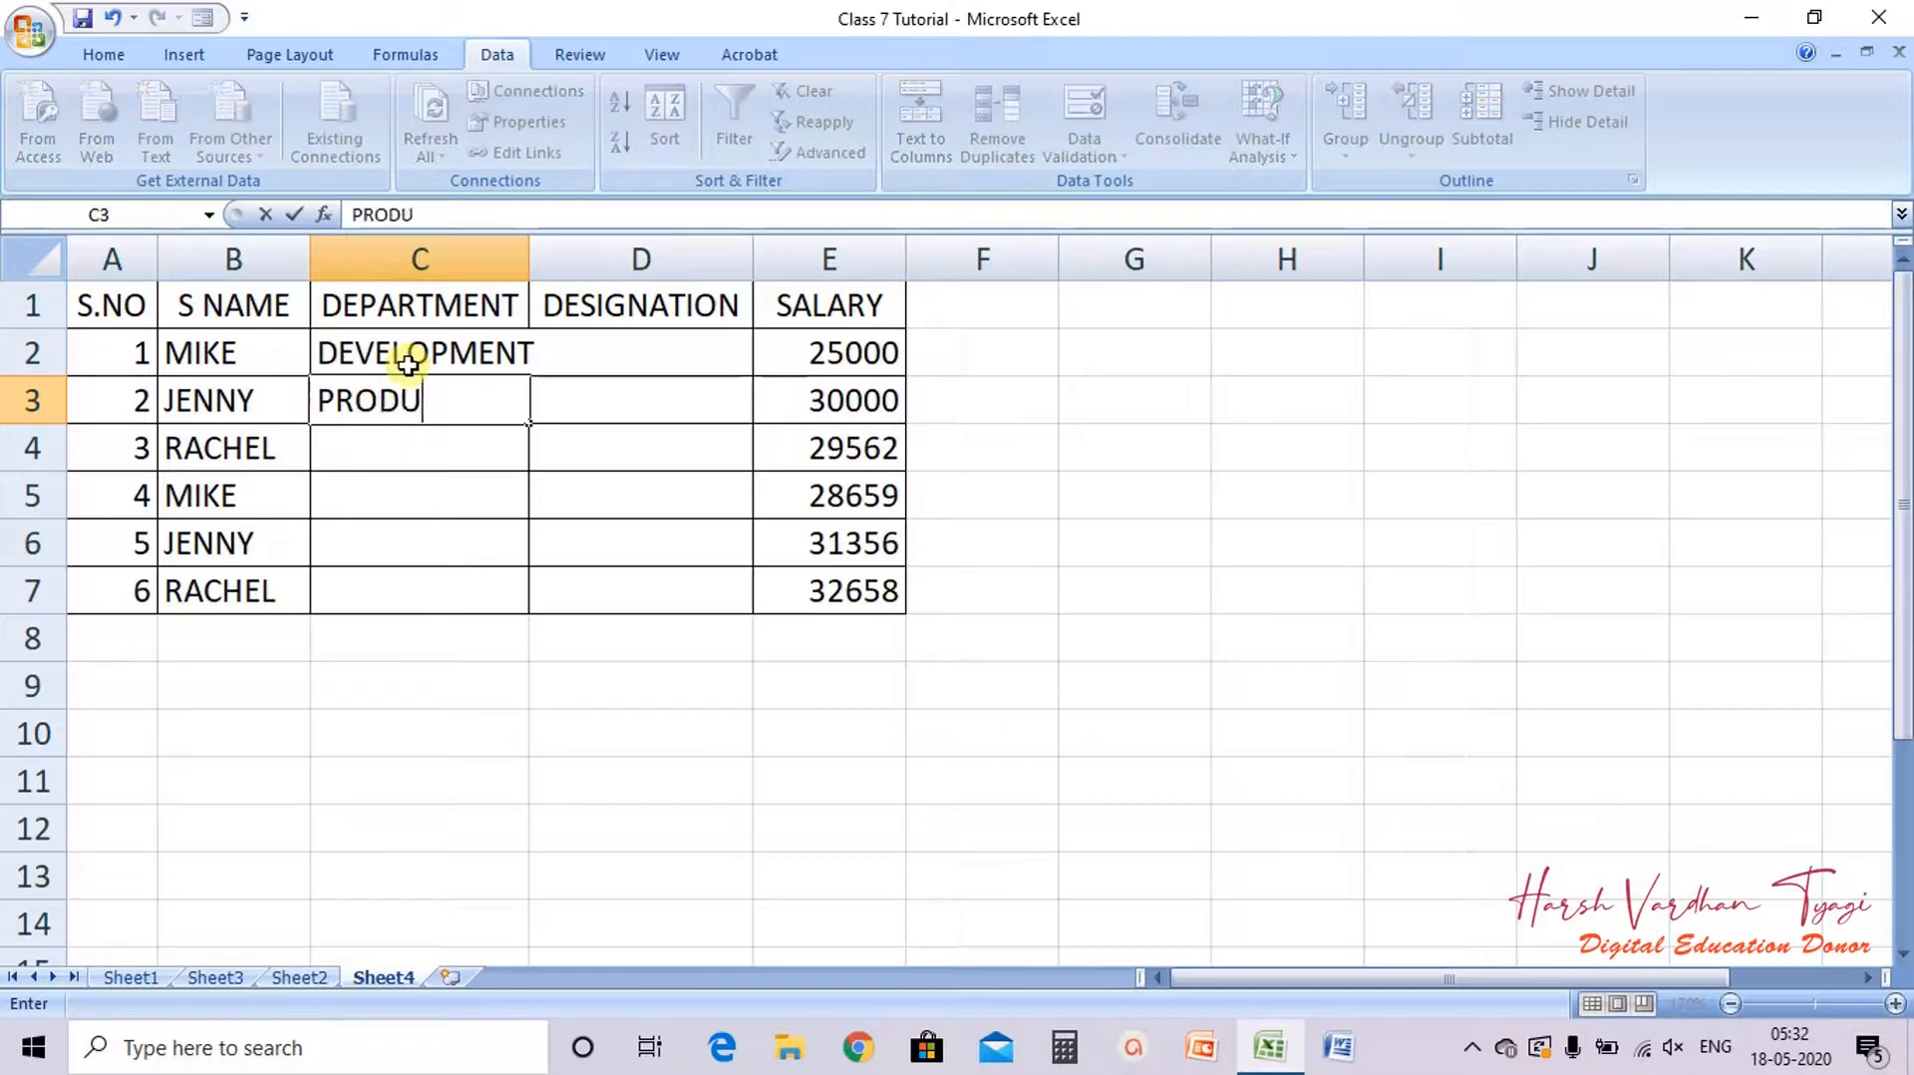
text(CTION)
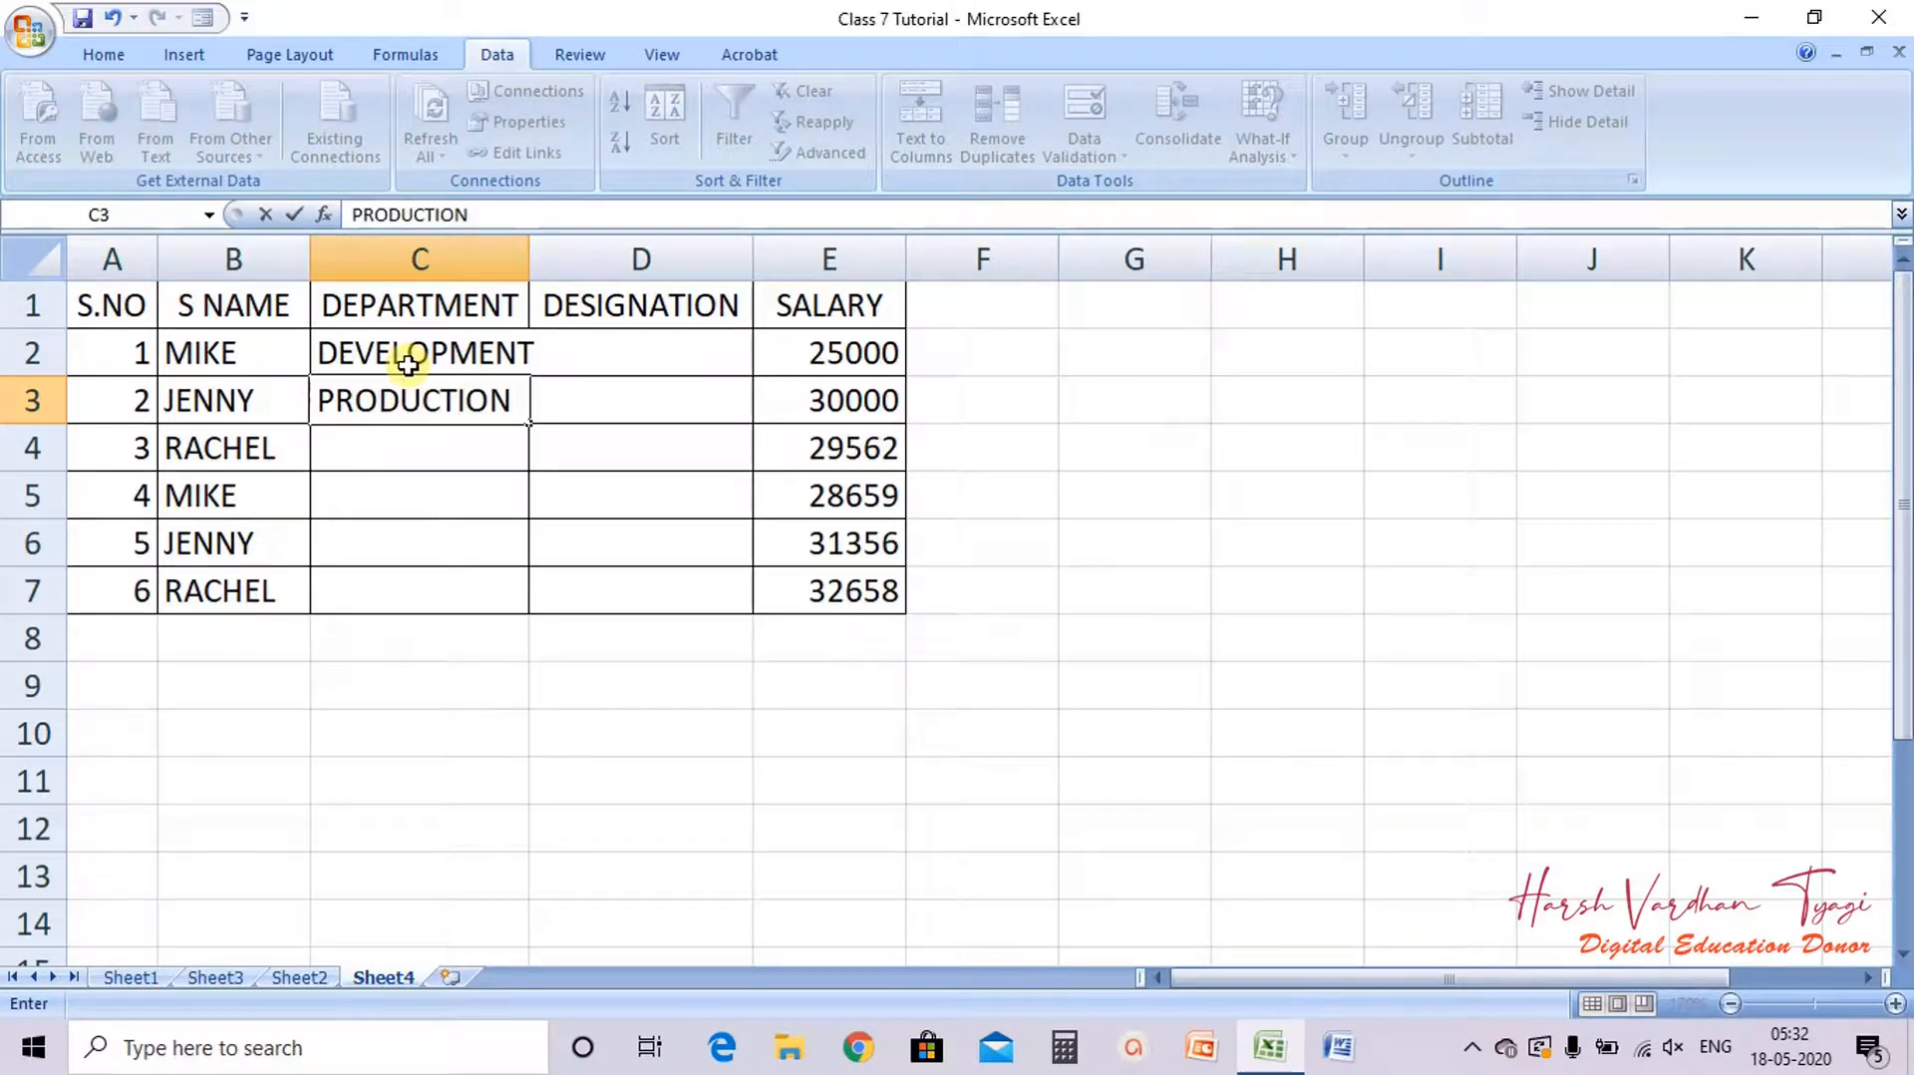
key(Return)
text(PRODUCTION)
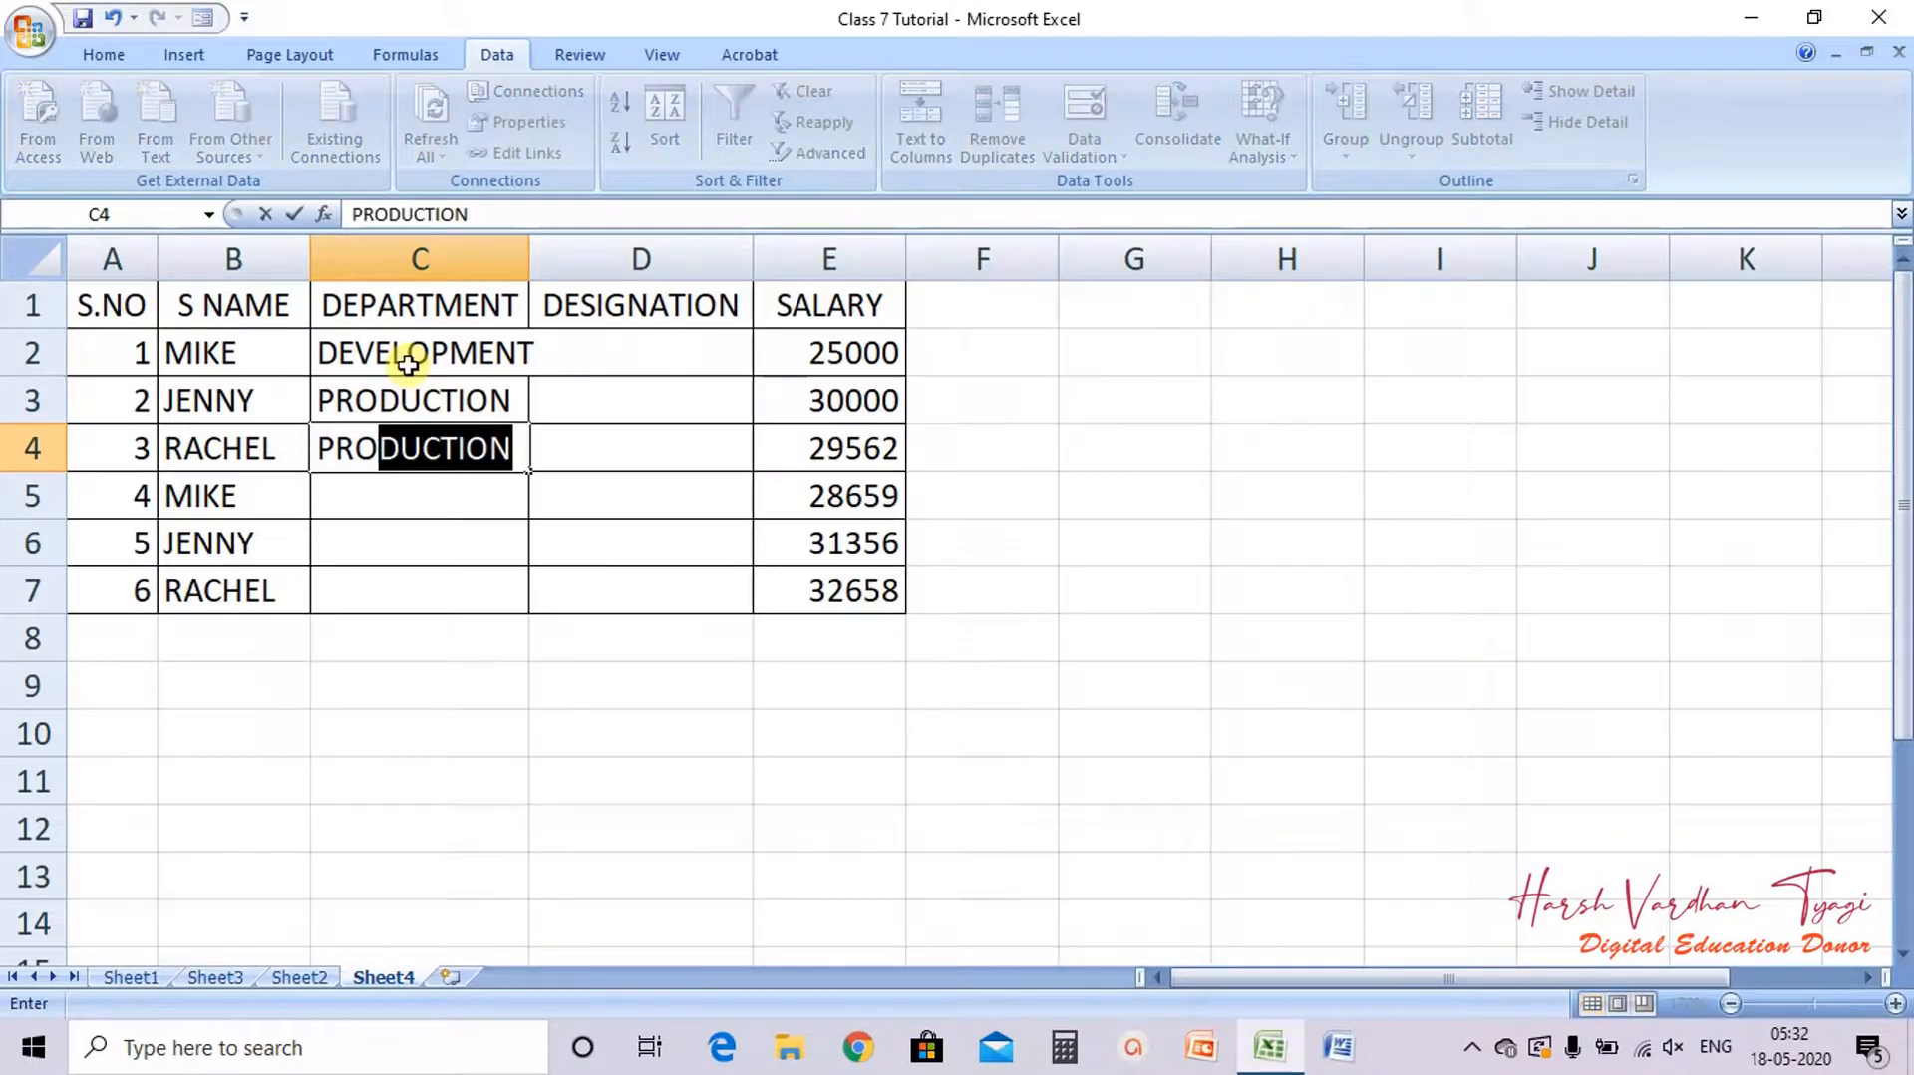
key(Return)
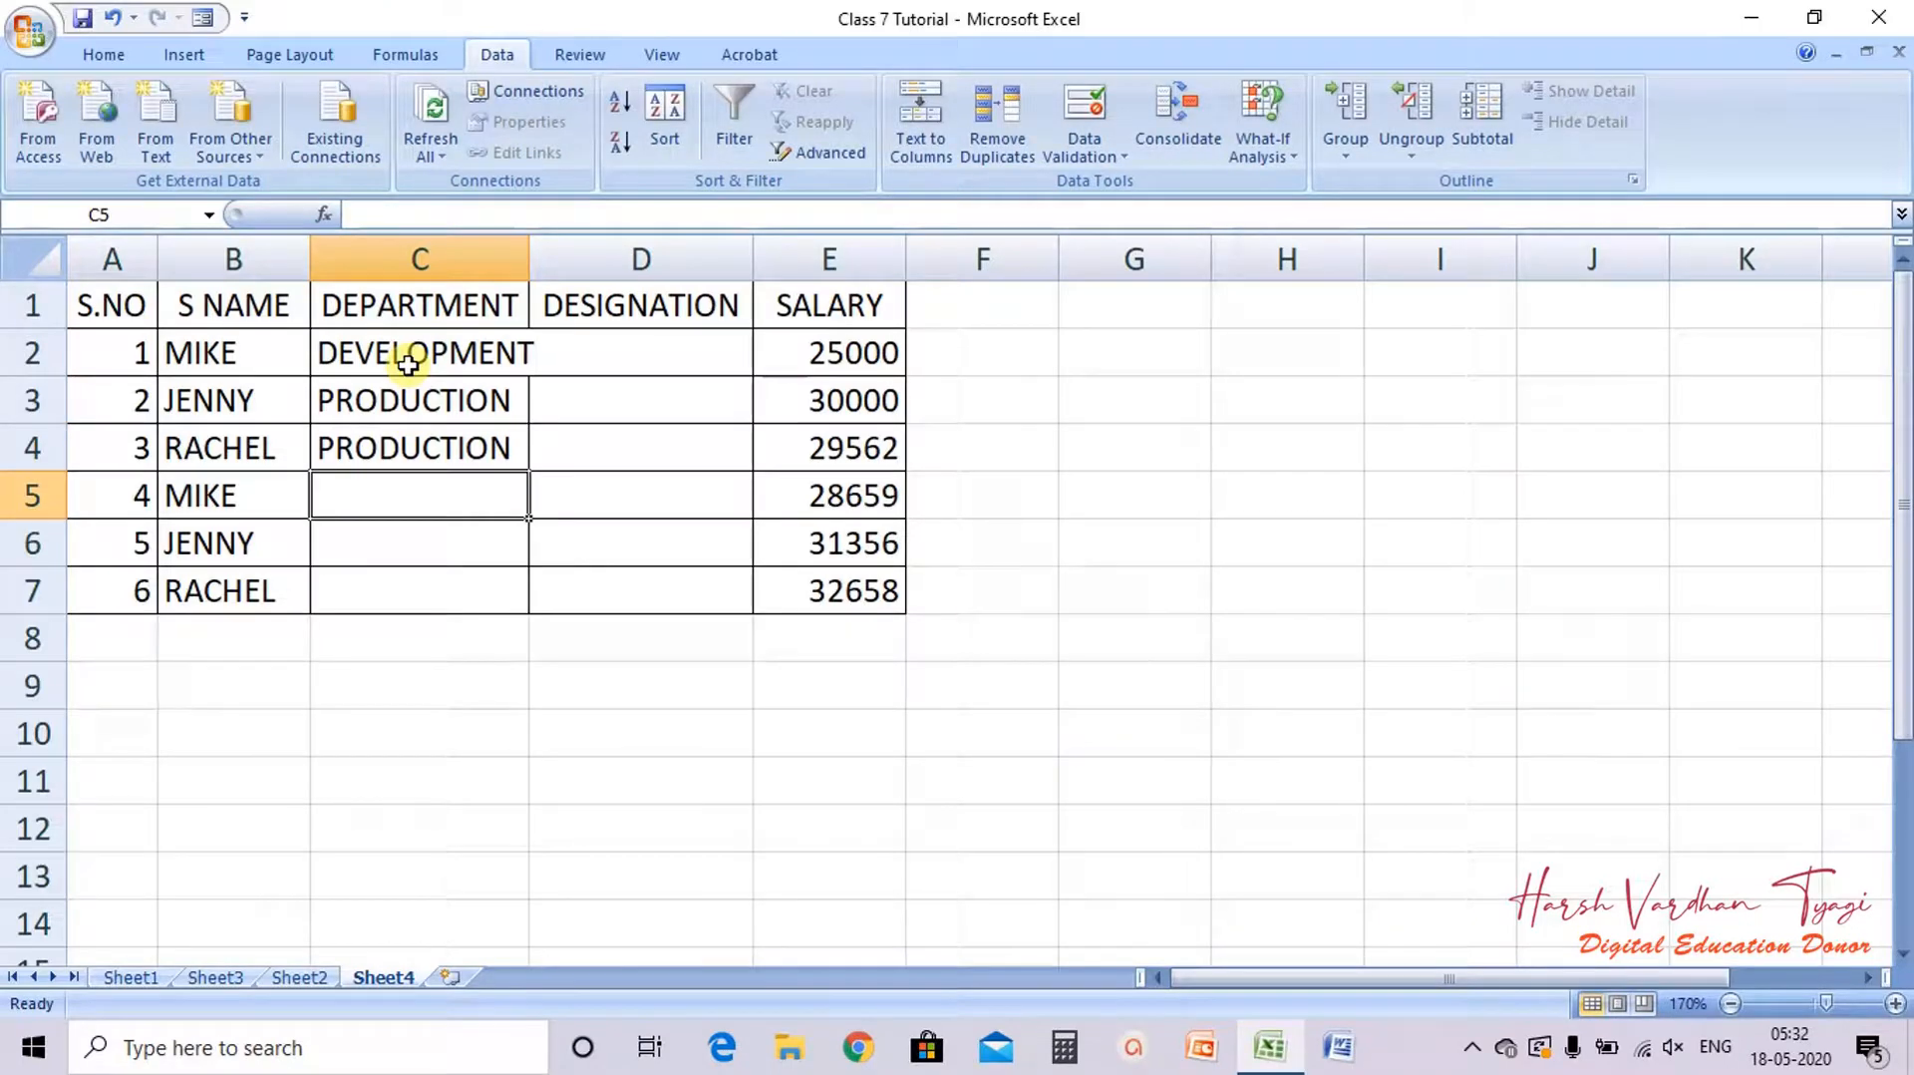
Step: Enter PURCHASE as the department in C5 and SALE in C6 and C7
text(PUR)
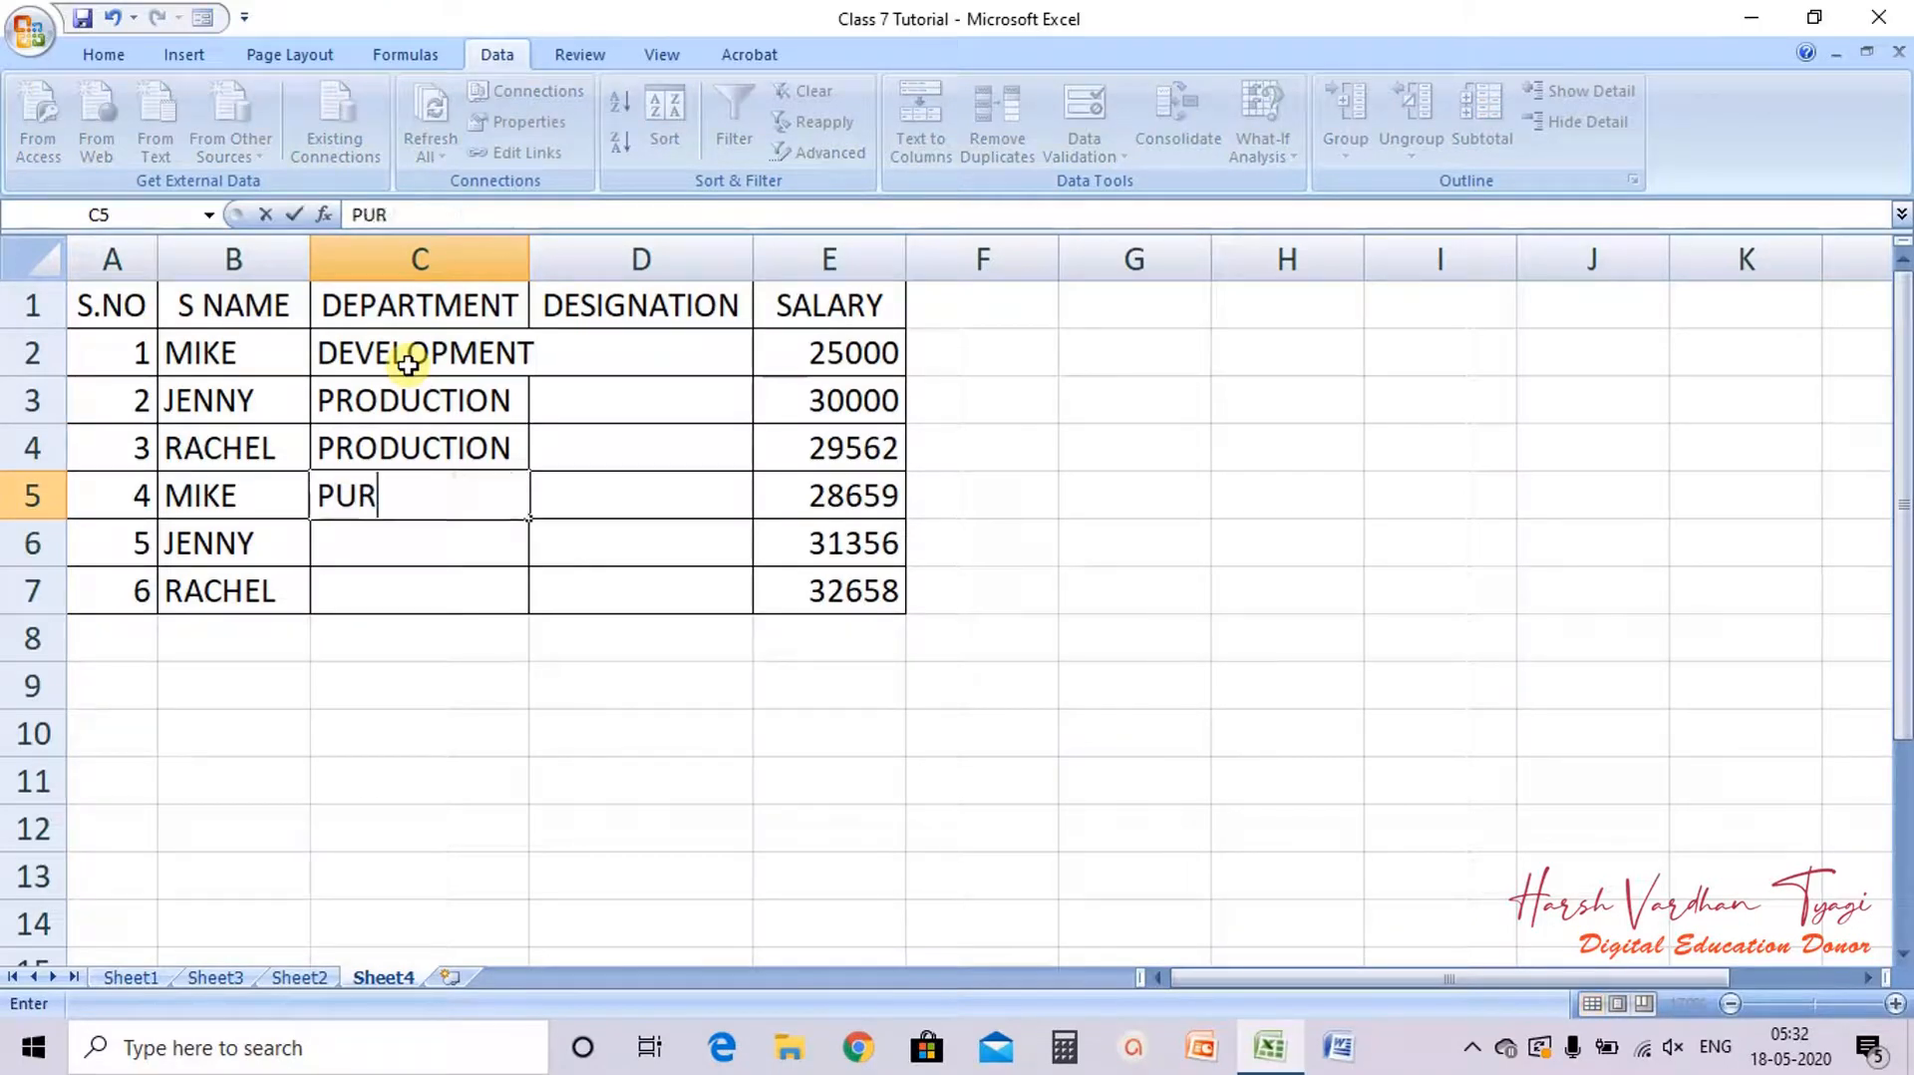
text(CHASE)
key(Return)
text(S)
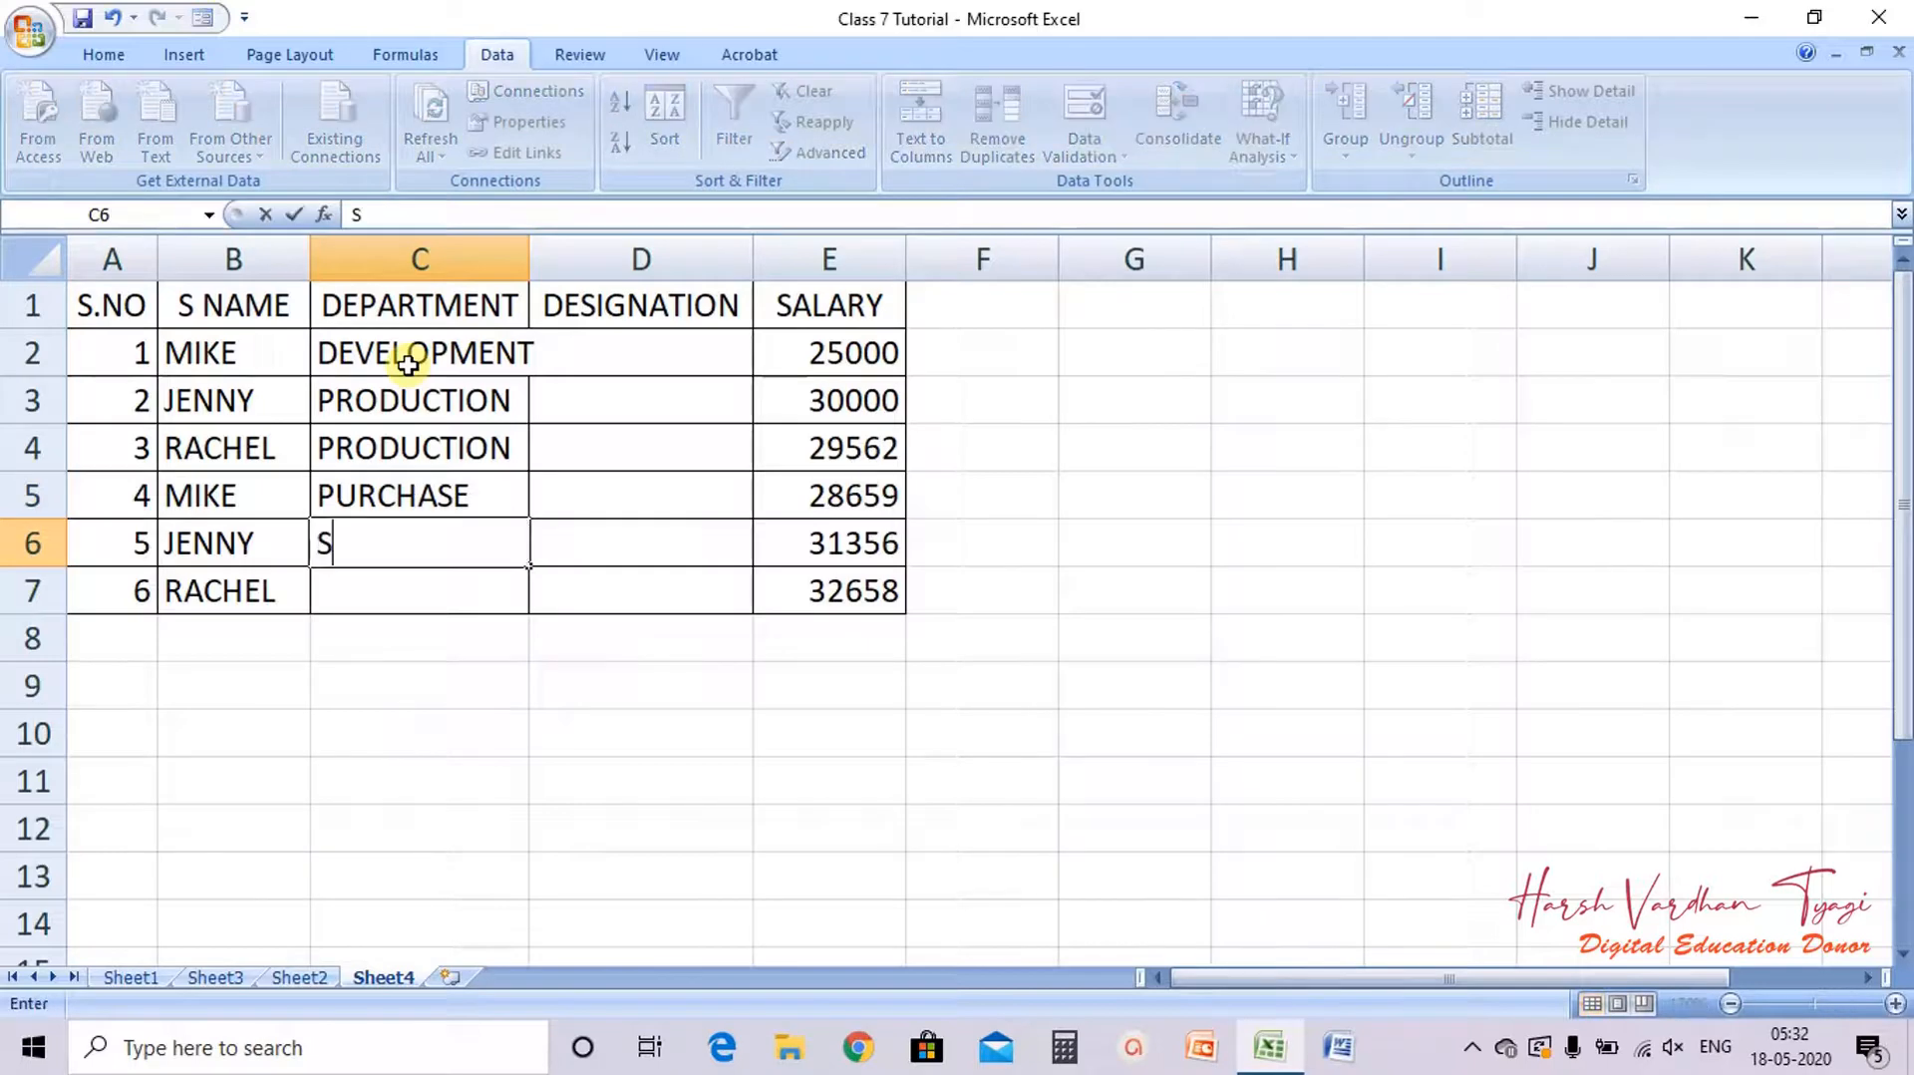
text(ALE)
key(Return)
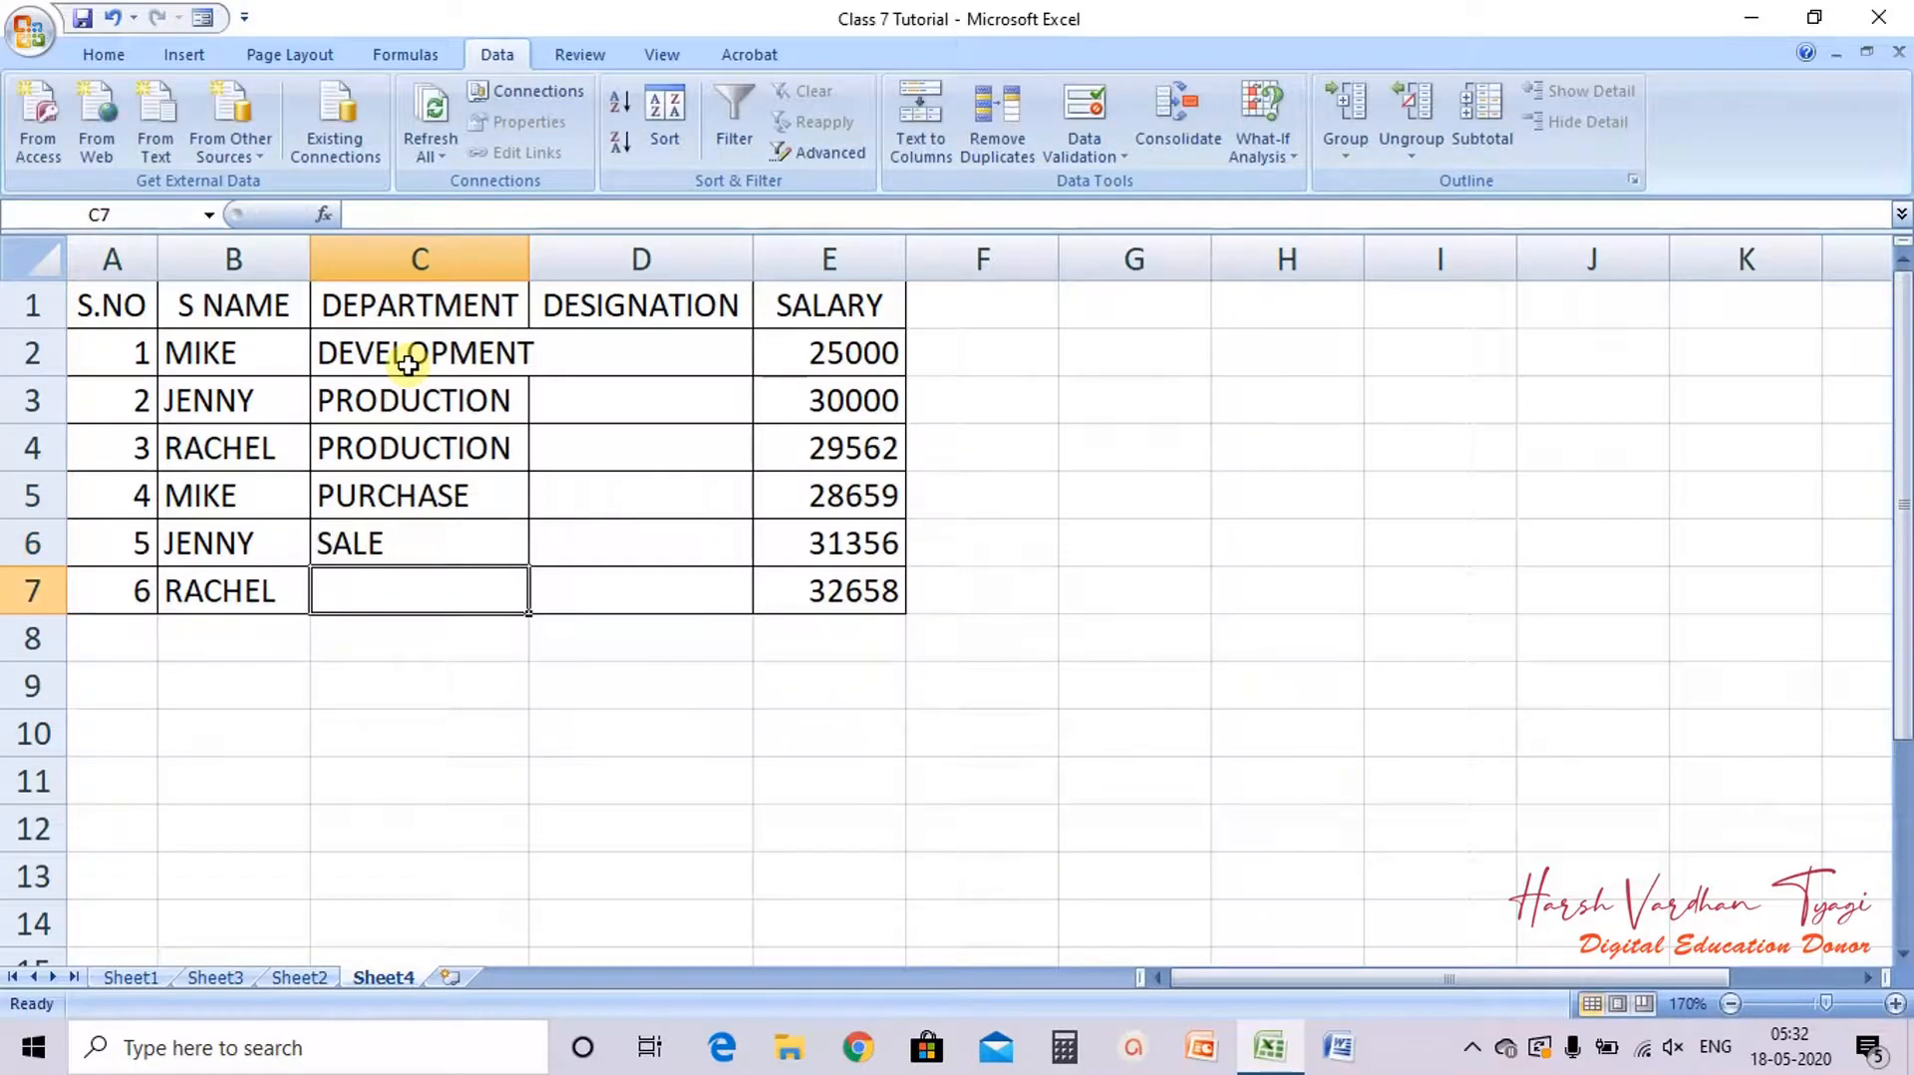
text(SALE)
key(Right)
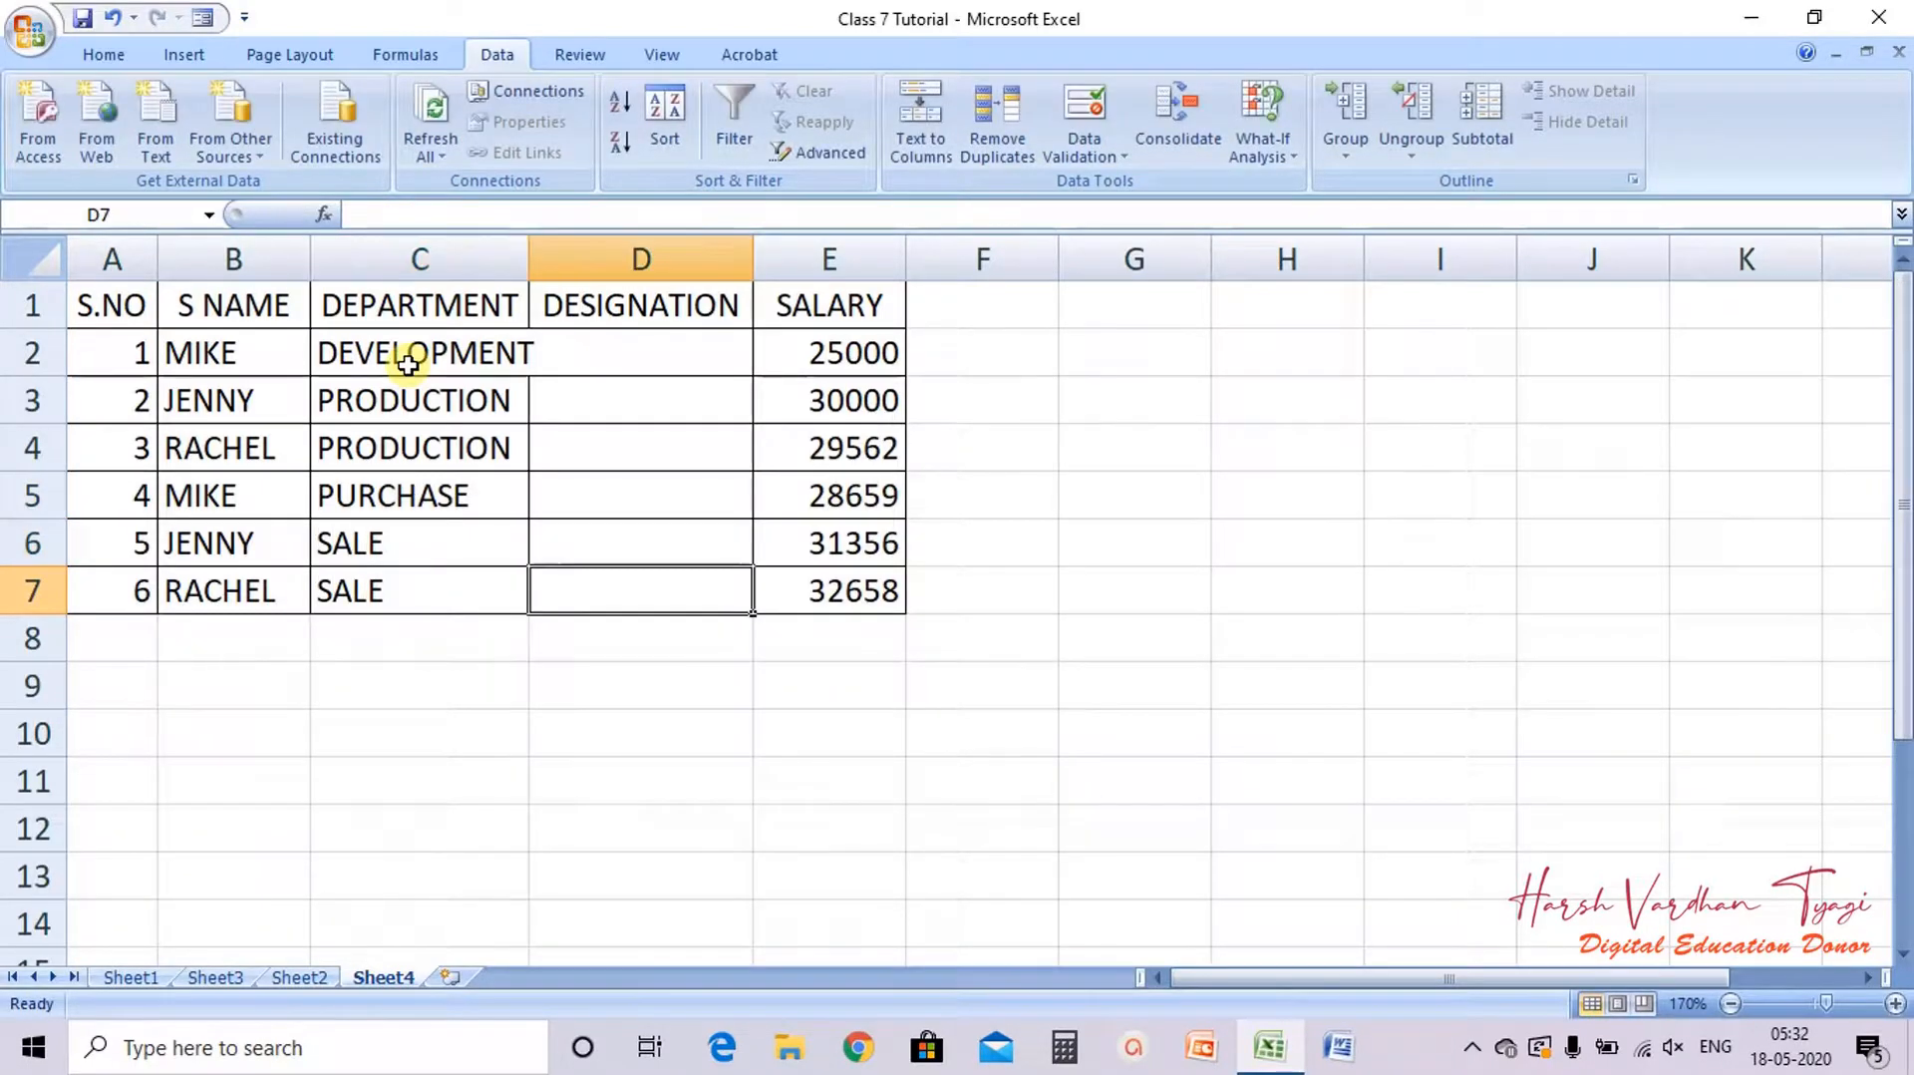
Step: Autofit column C to fit the department names
key(Up)
key(Up)
key(Up)
key(Up)
key(Up)
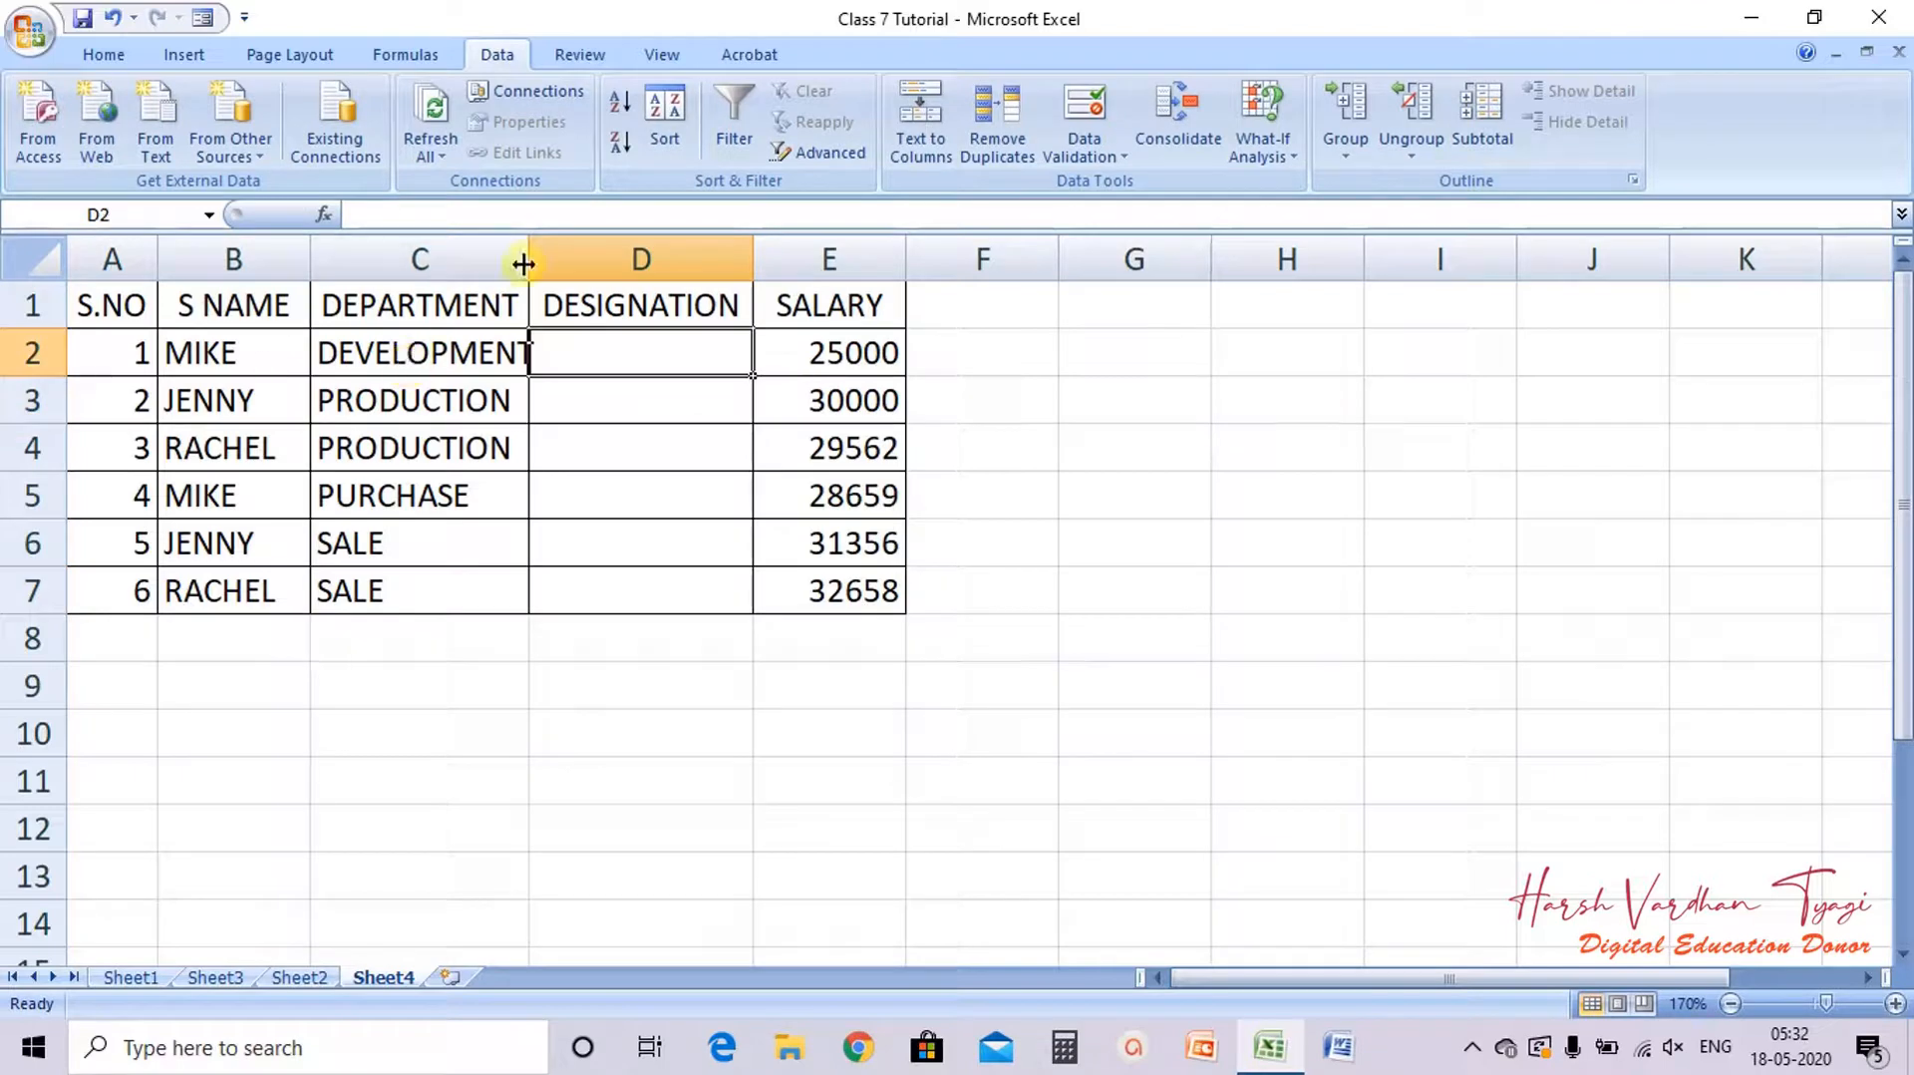
double_click(525, 264)
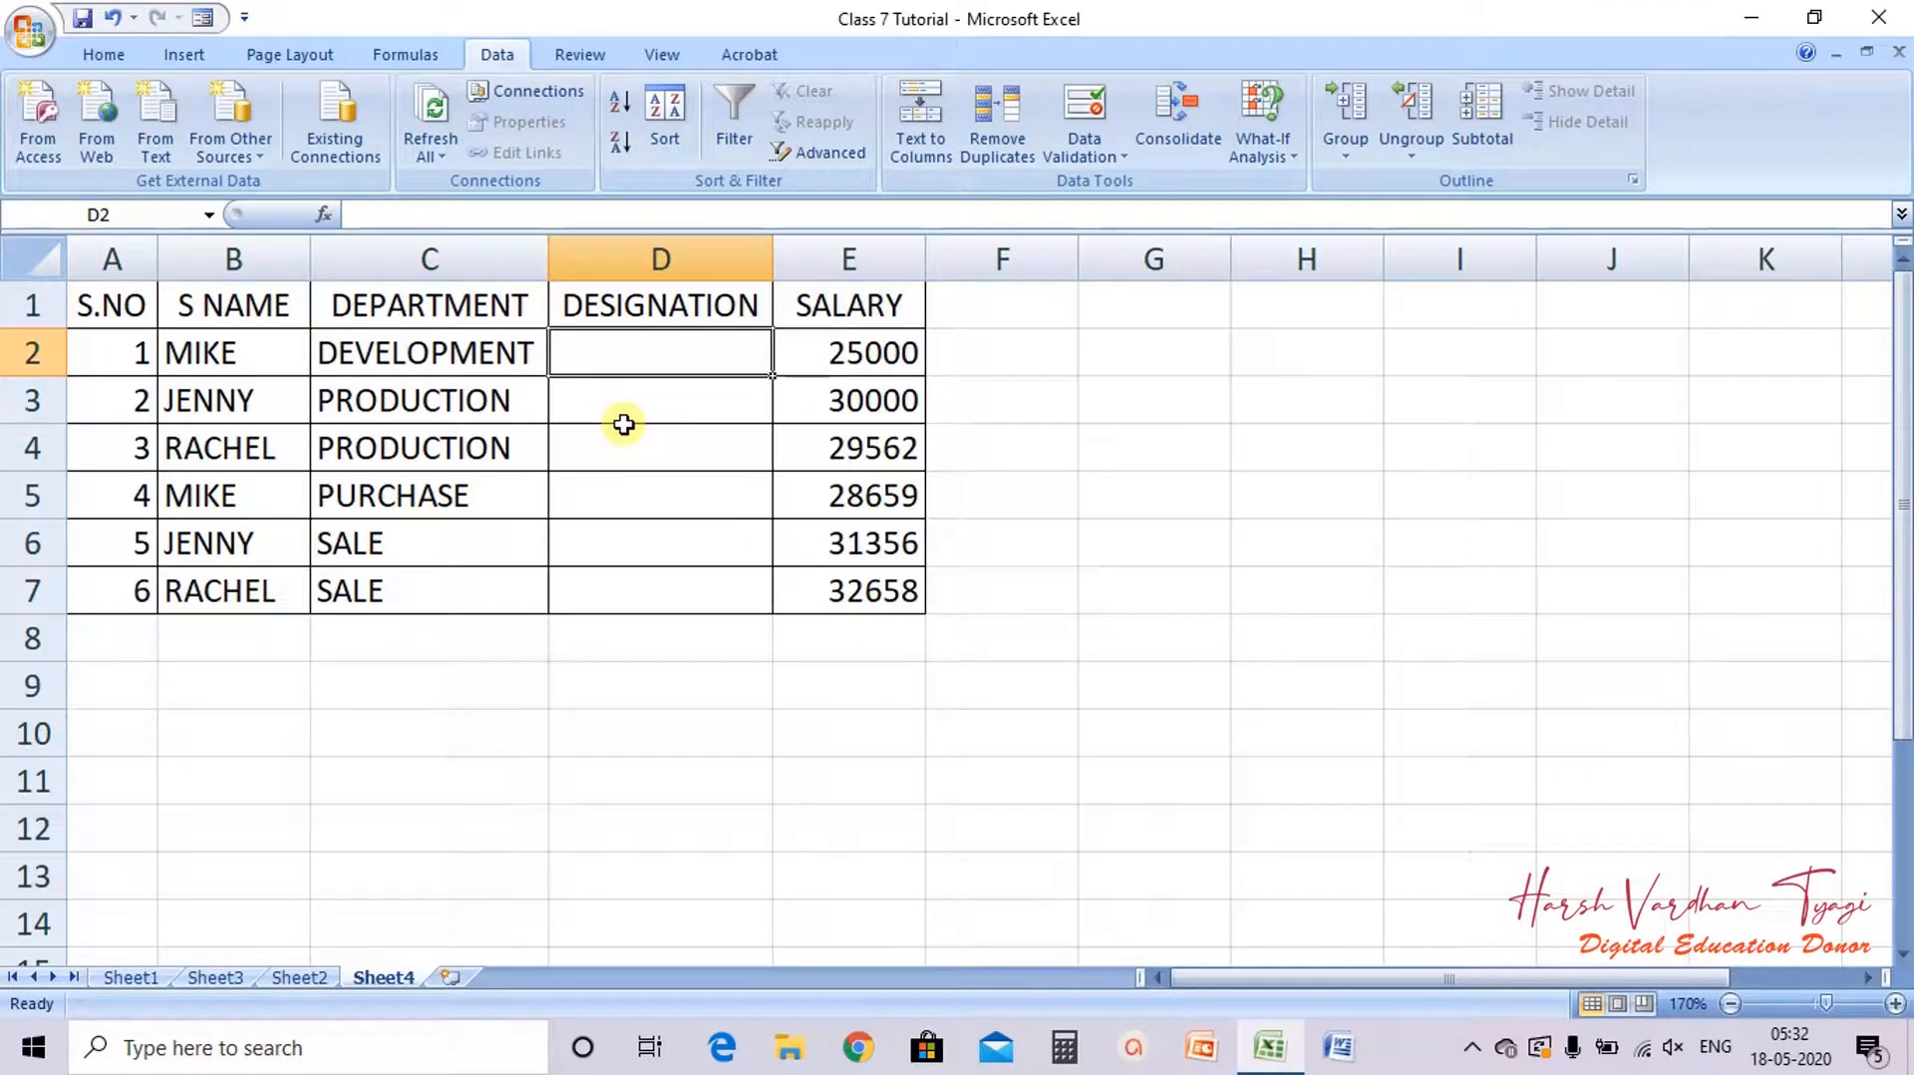
Step: Enter the designations MANAGER in D2 and PRO. MANAGER in D3
text(MANAGER)
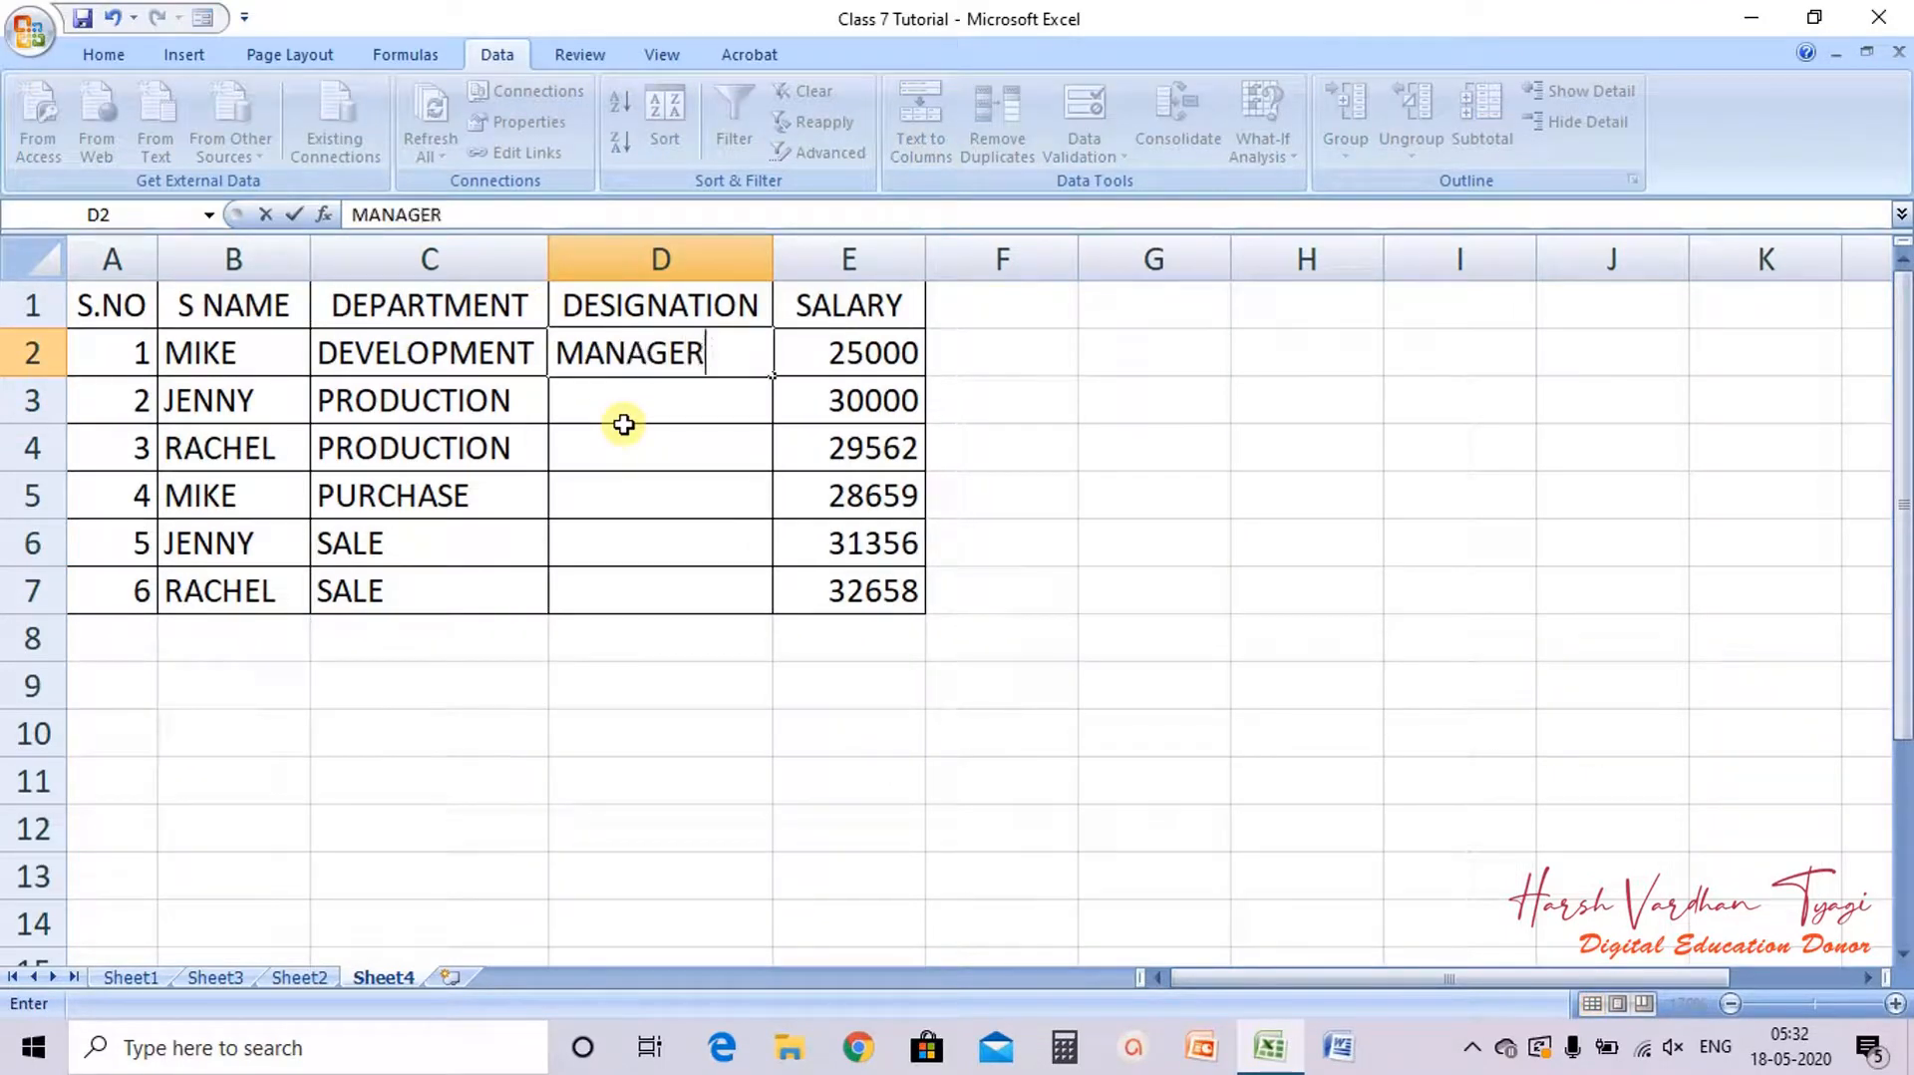
key(Return)
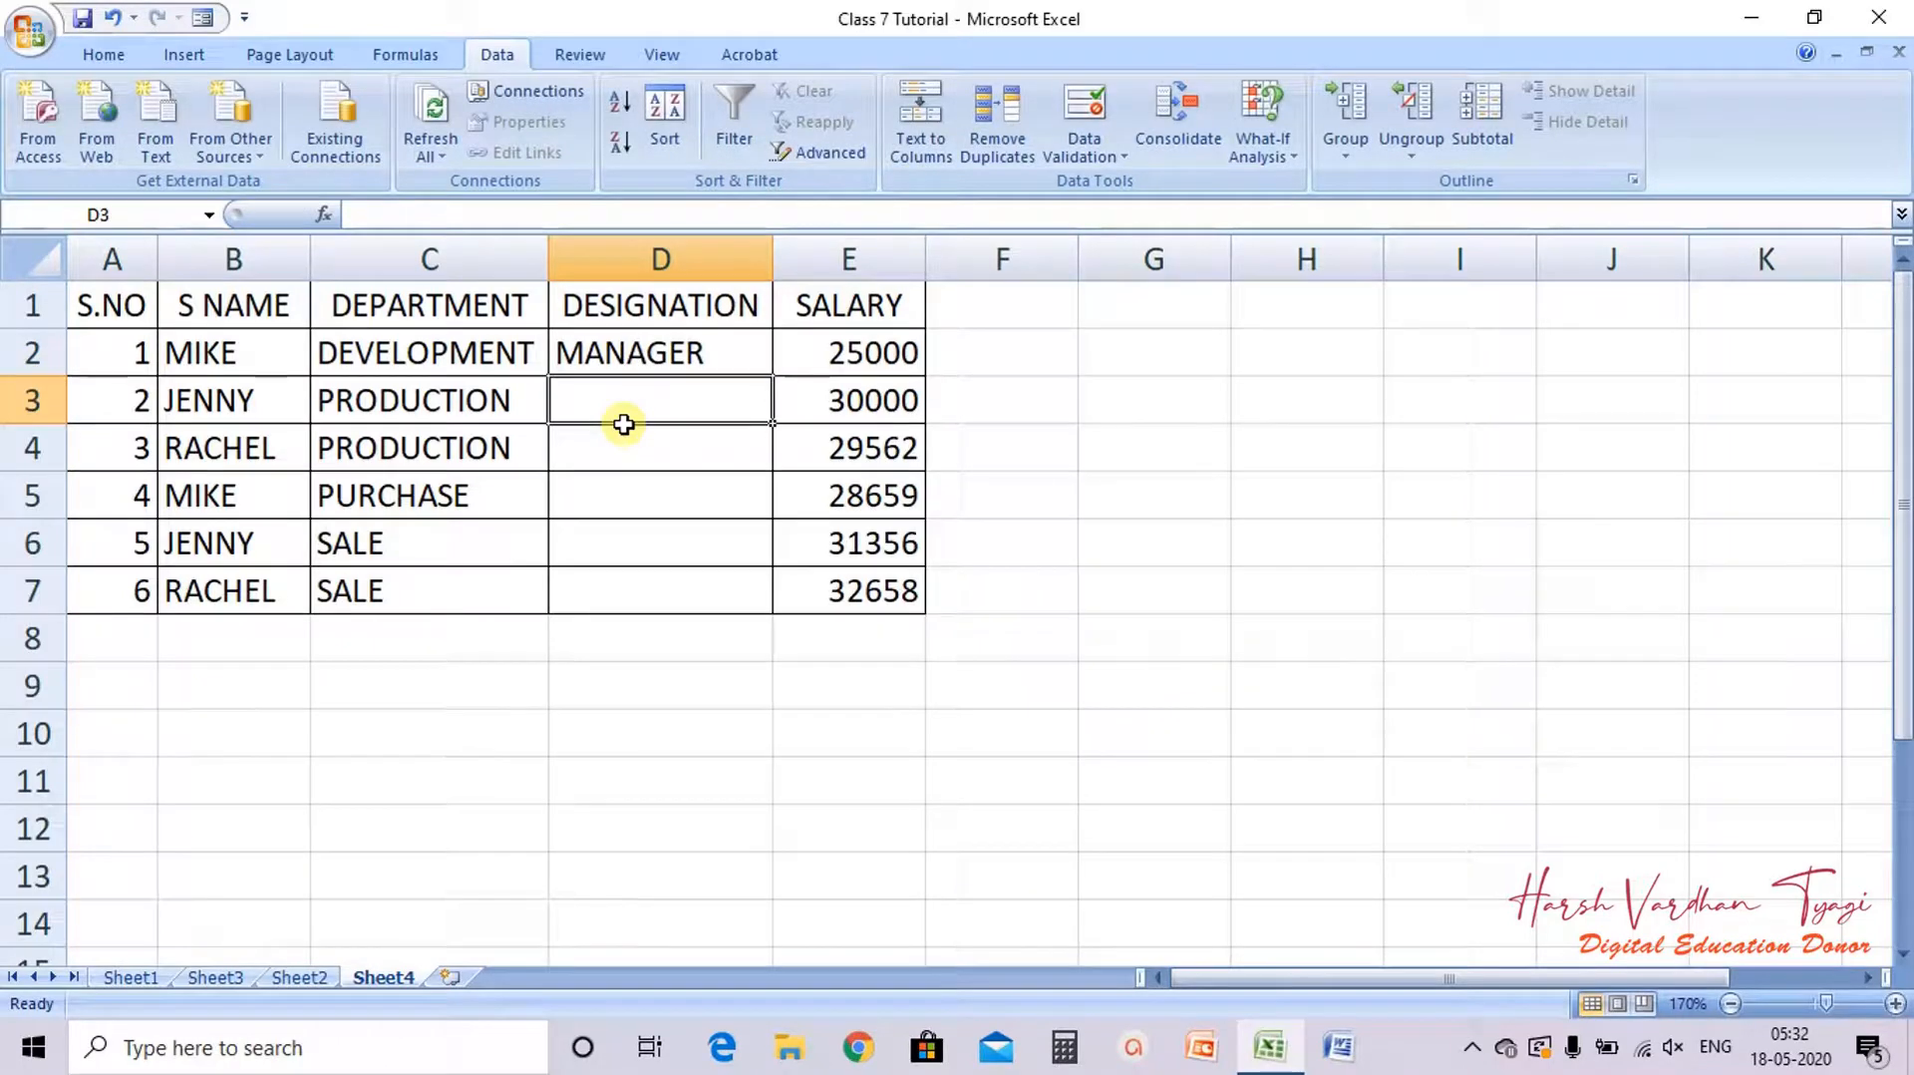
text(PRO)
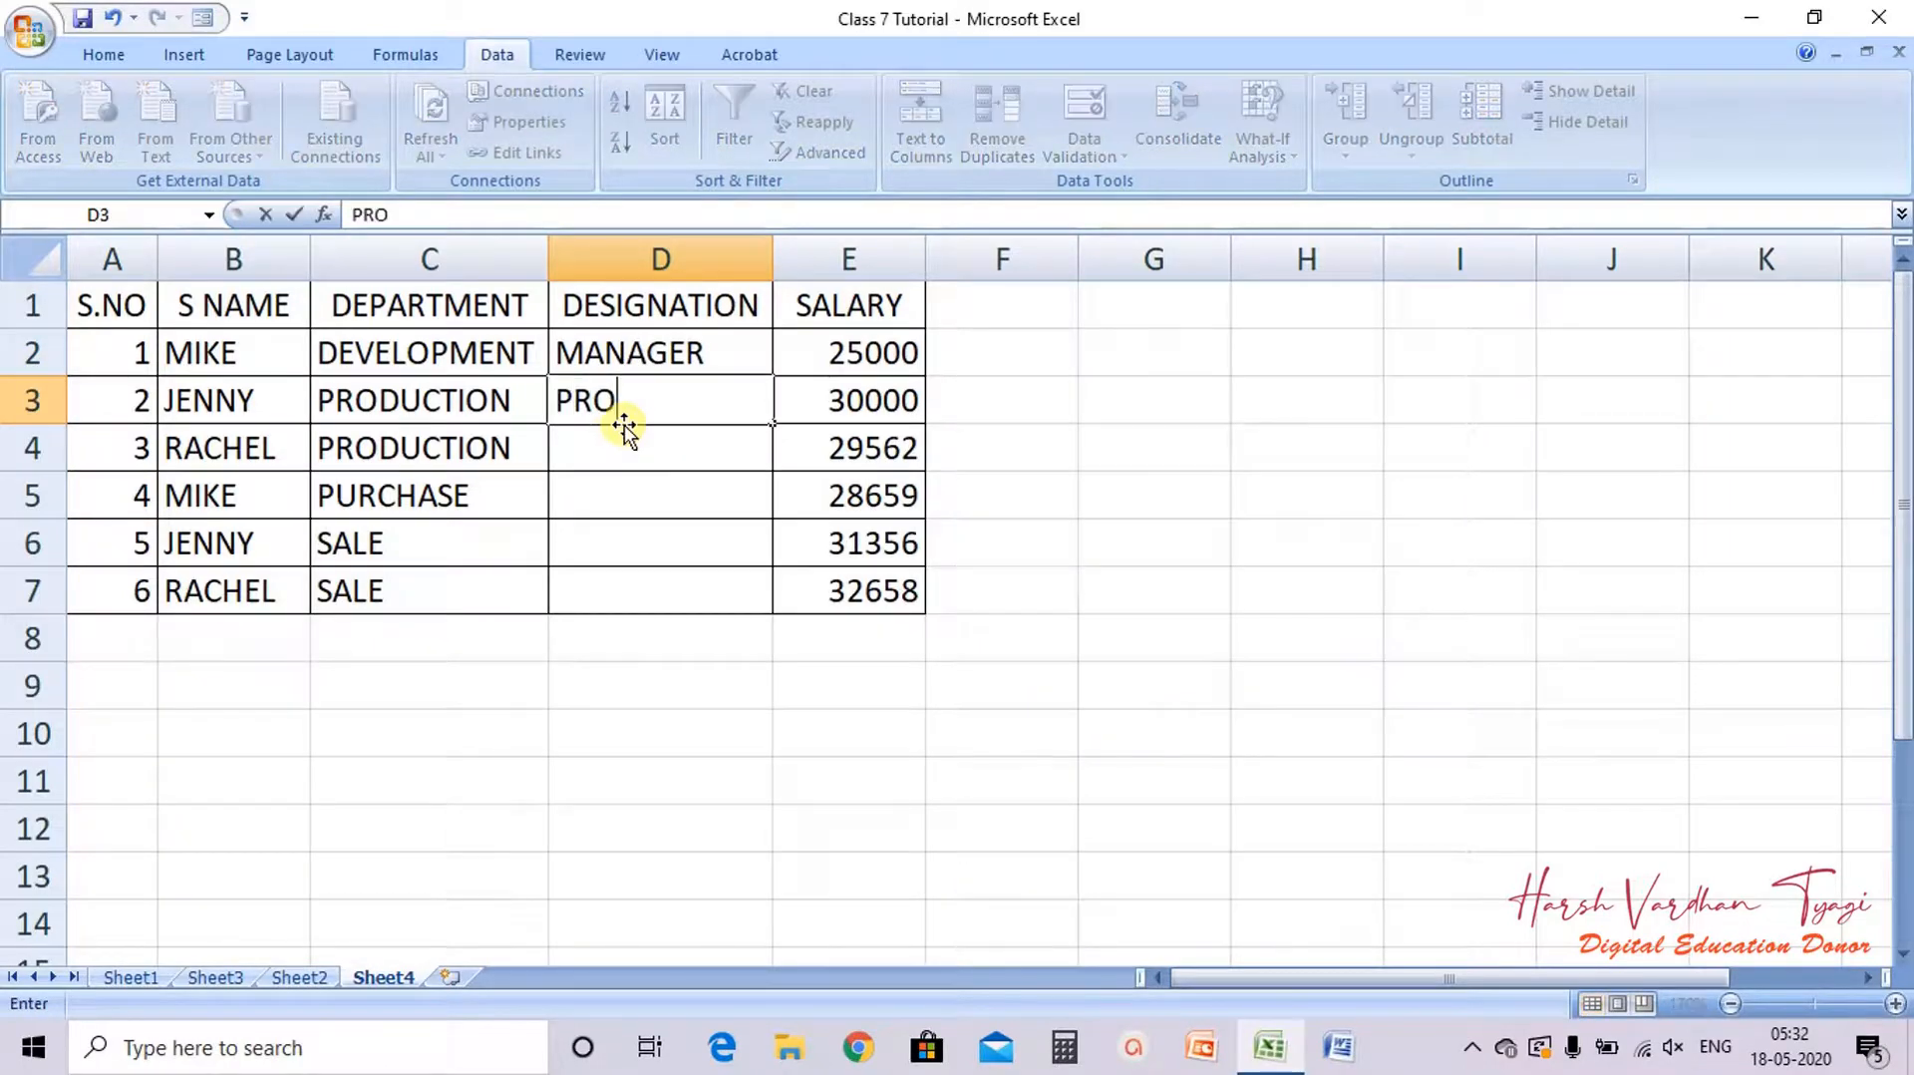
text(. MANAGER)
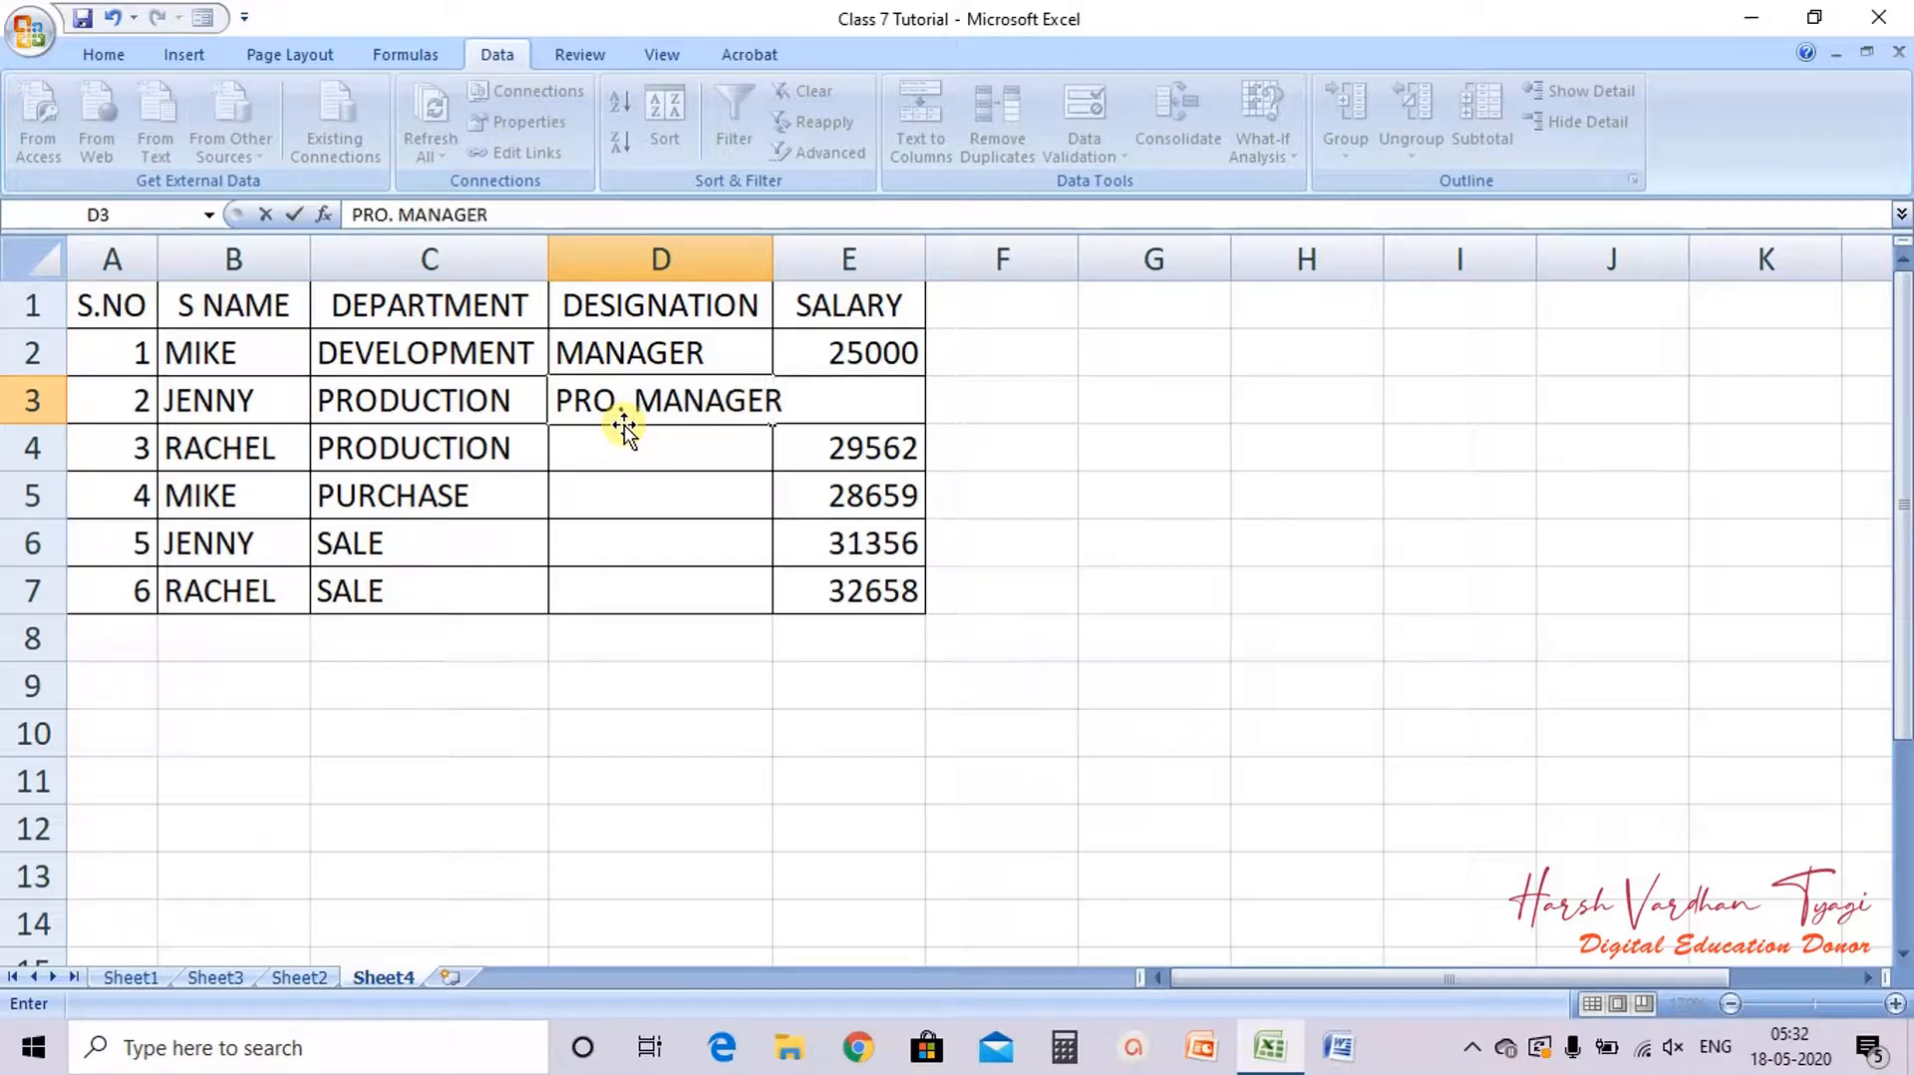
key(Return)
Step: Enter Sr. PRO. MANAGER as the designation in D4
text(')
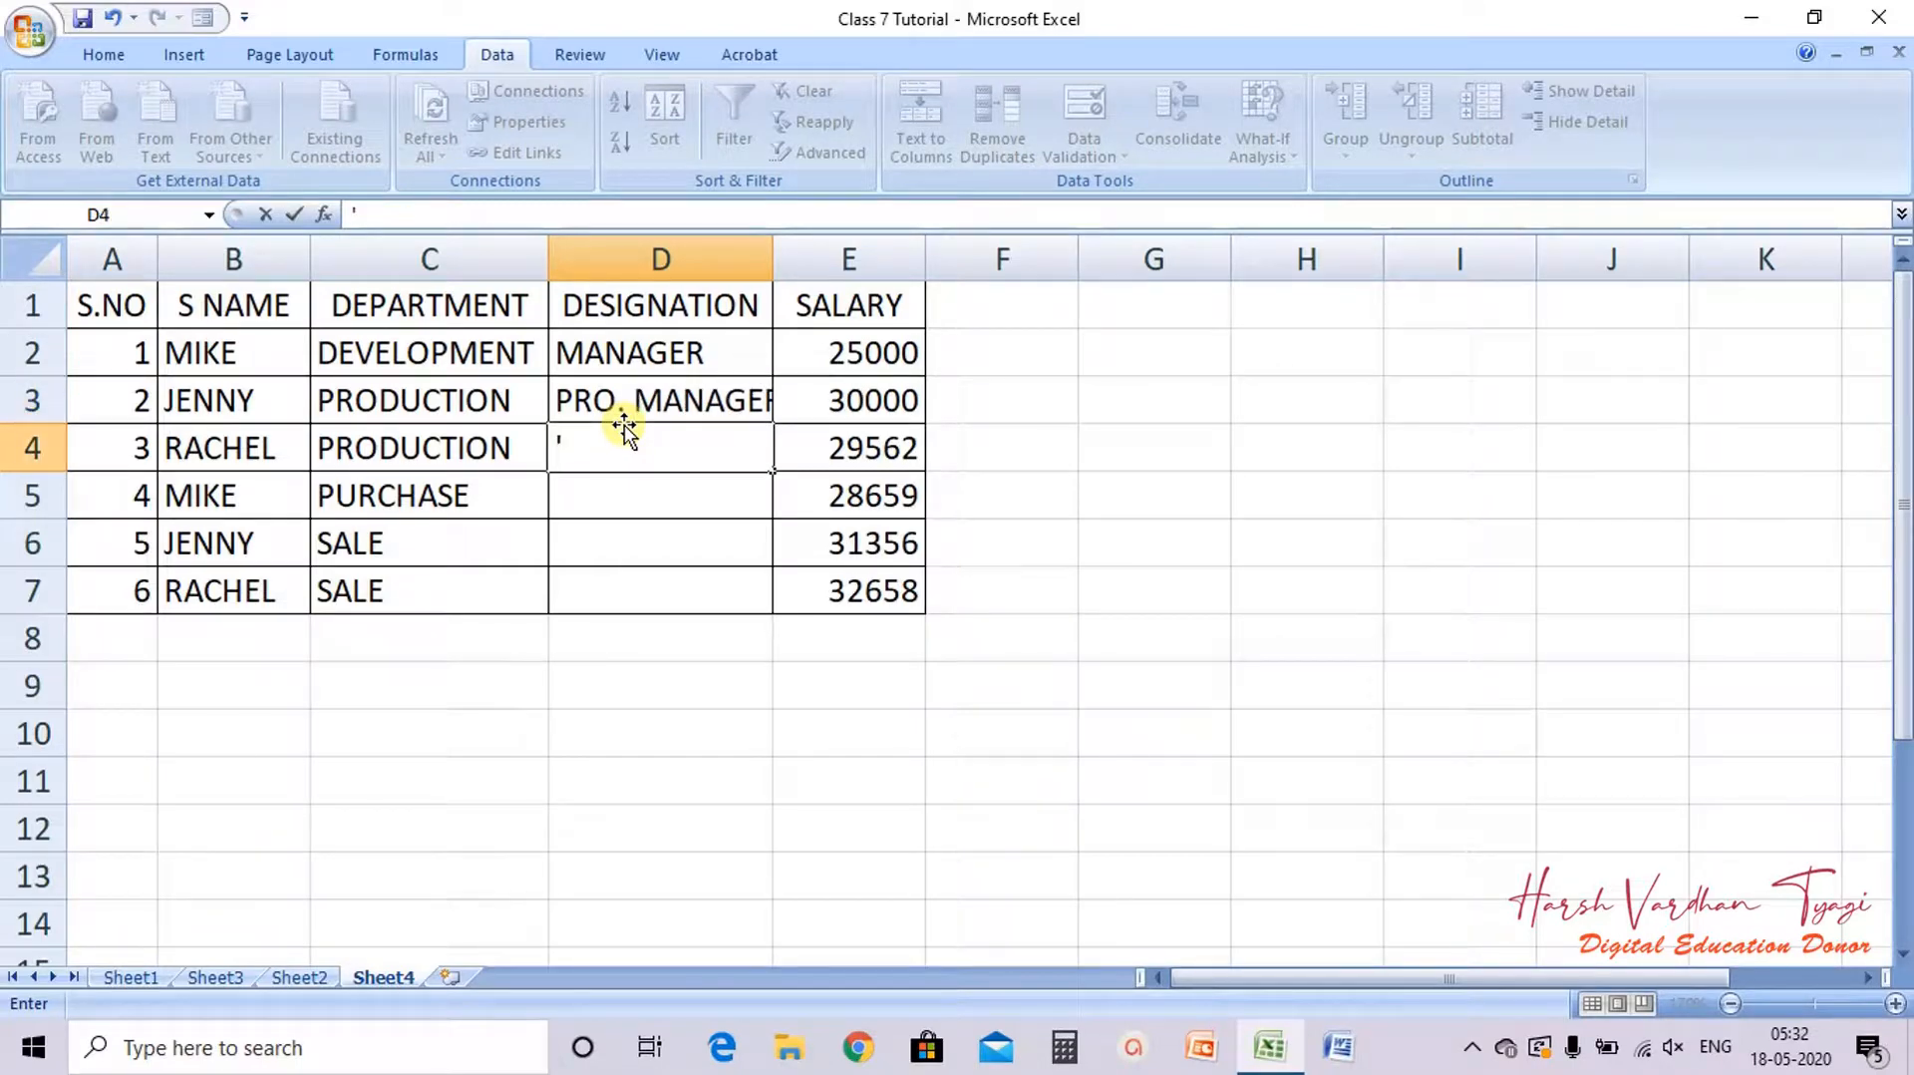
key(BackSpace)
text(Sr. p)
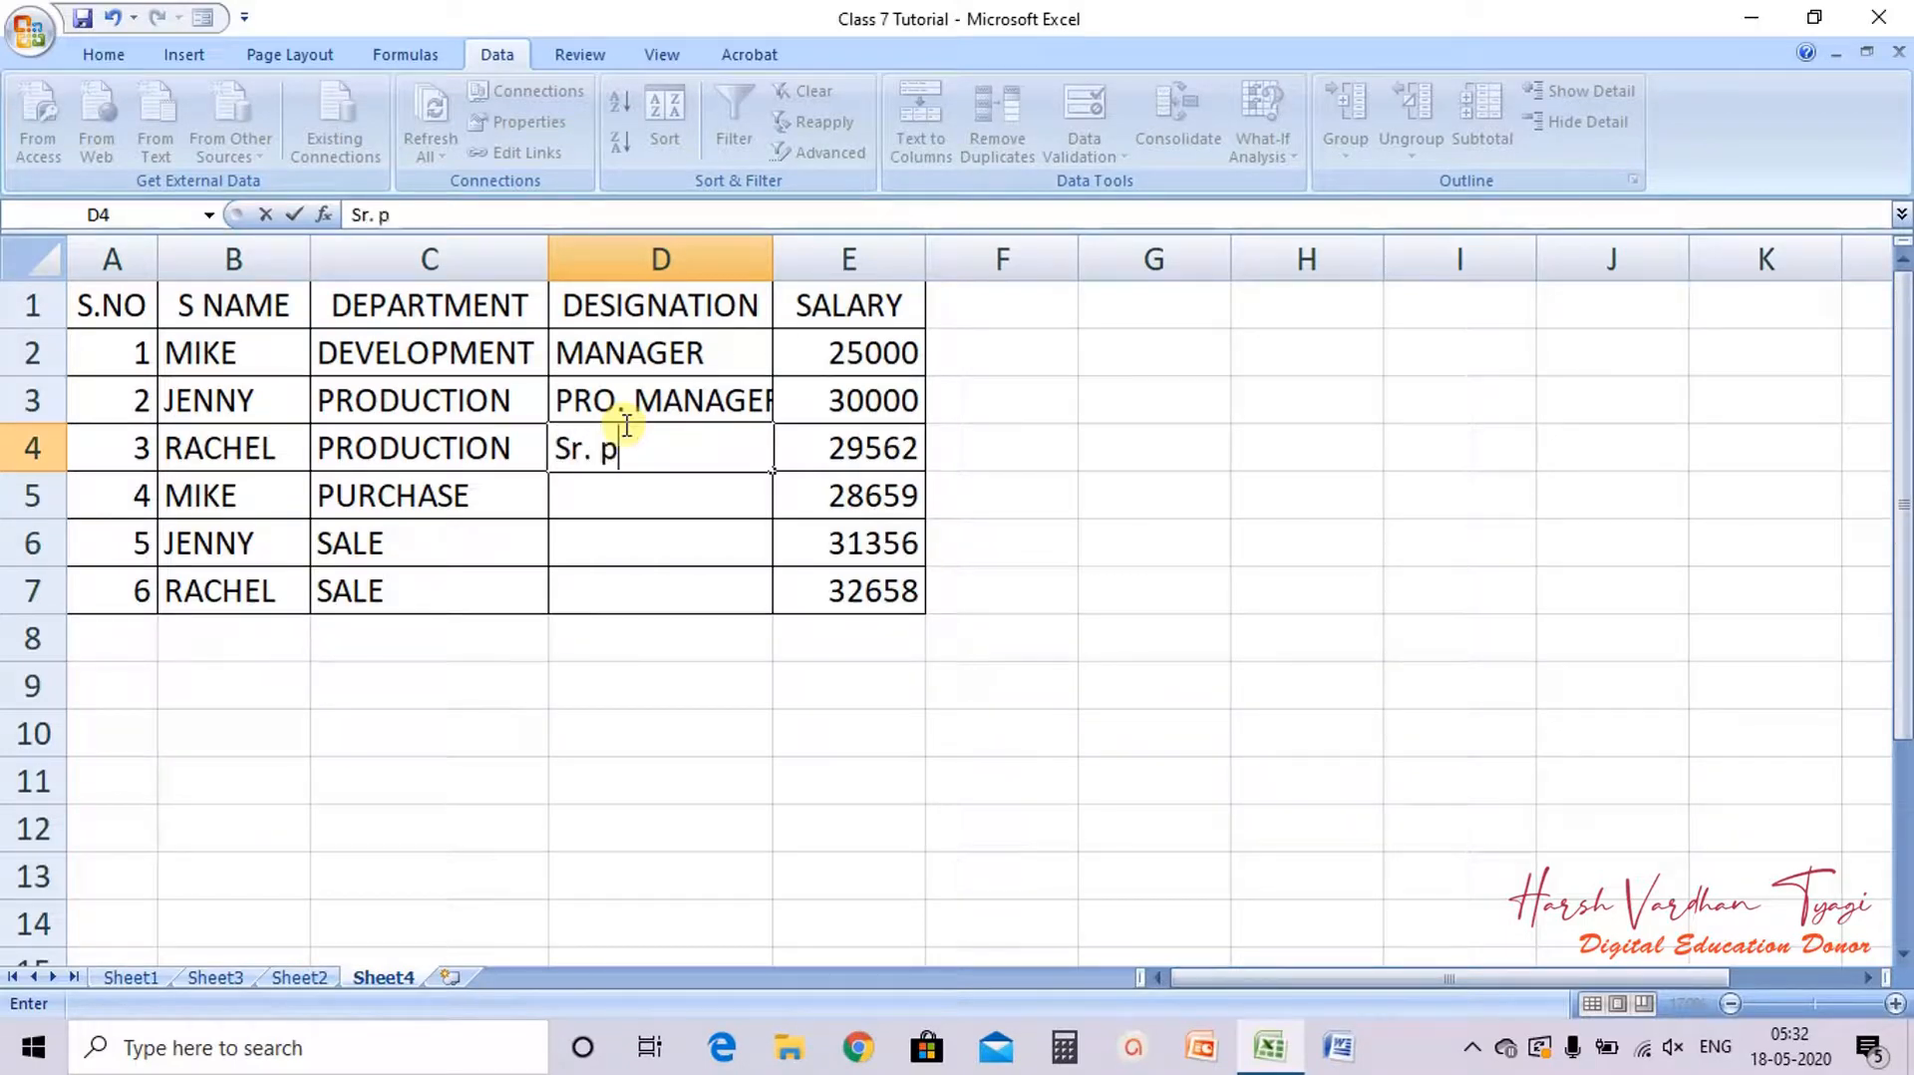
key(BackSpace)
text(PRO)
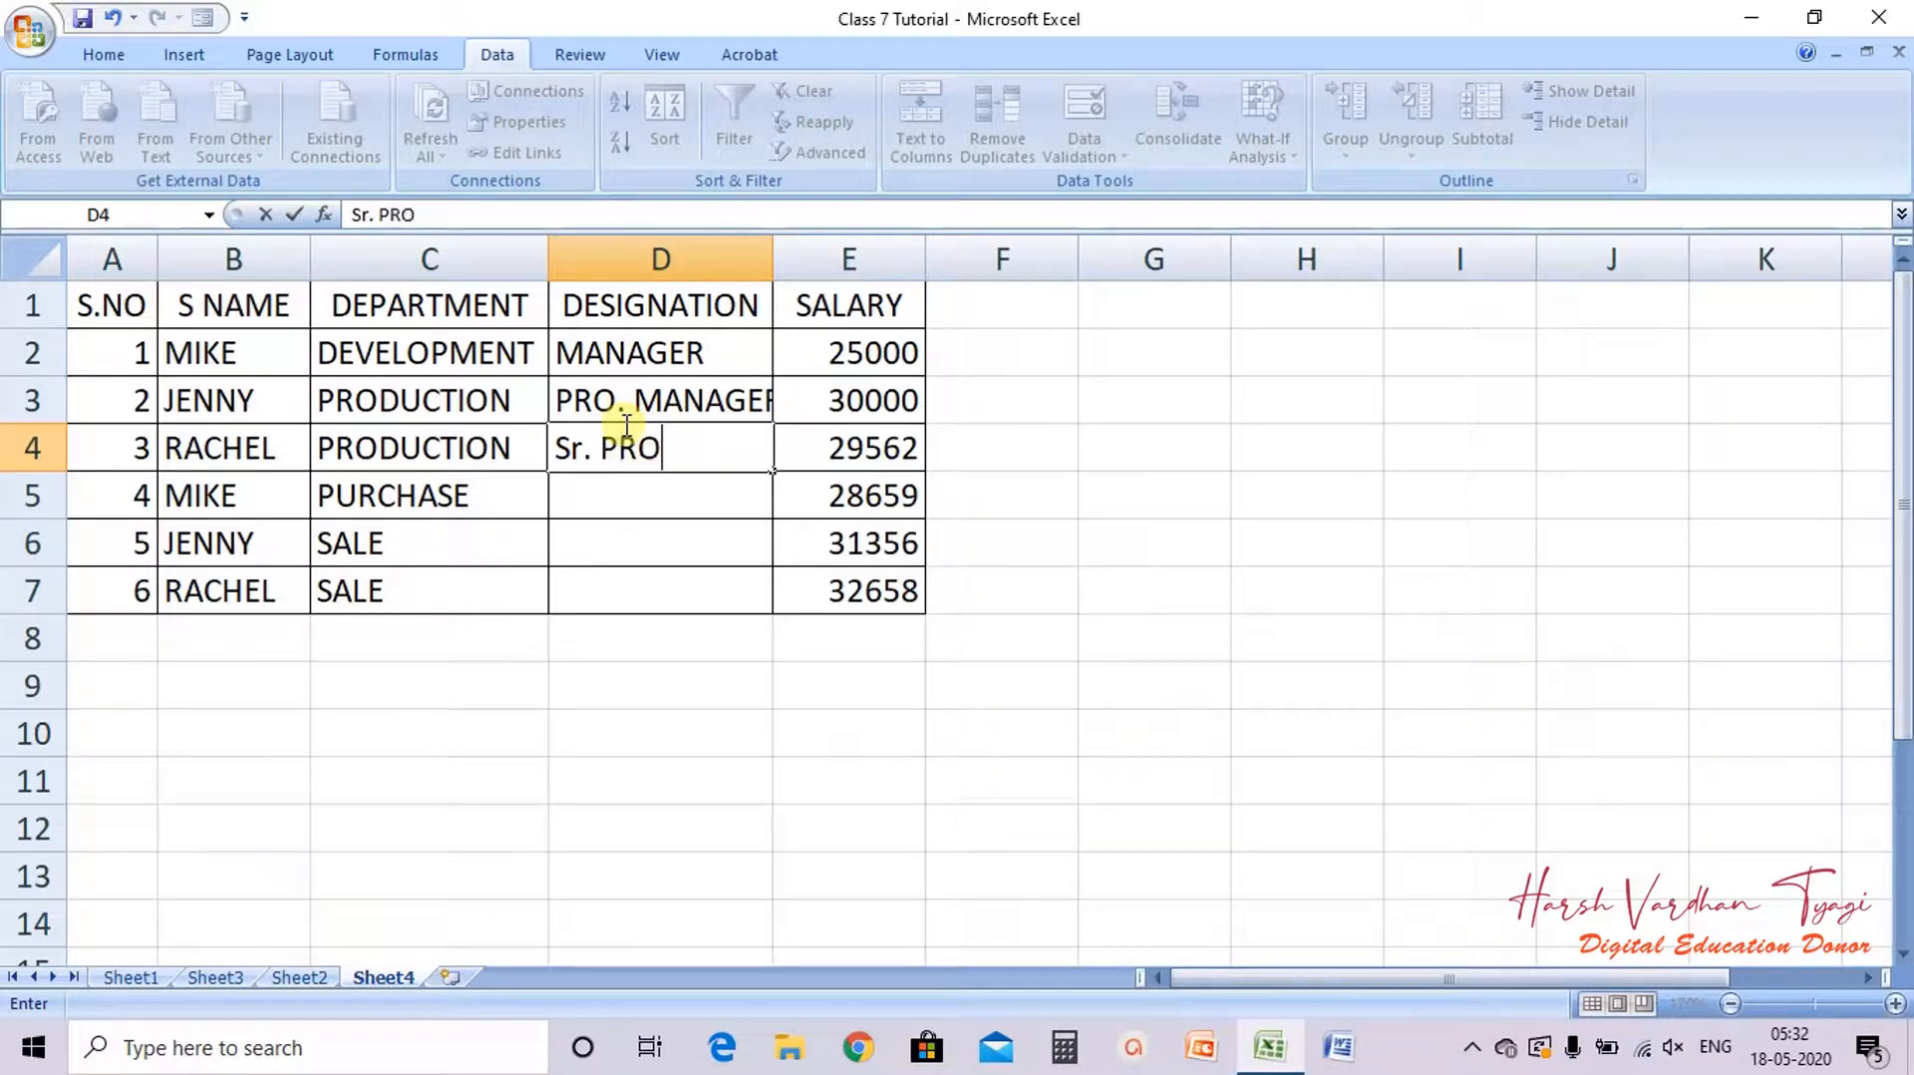
text(. MA)
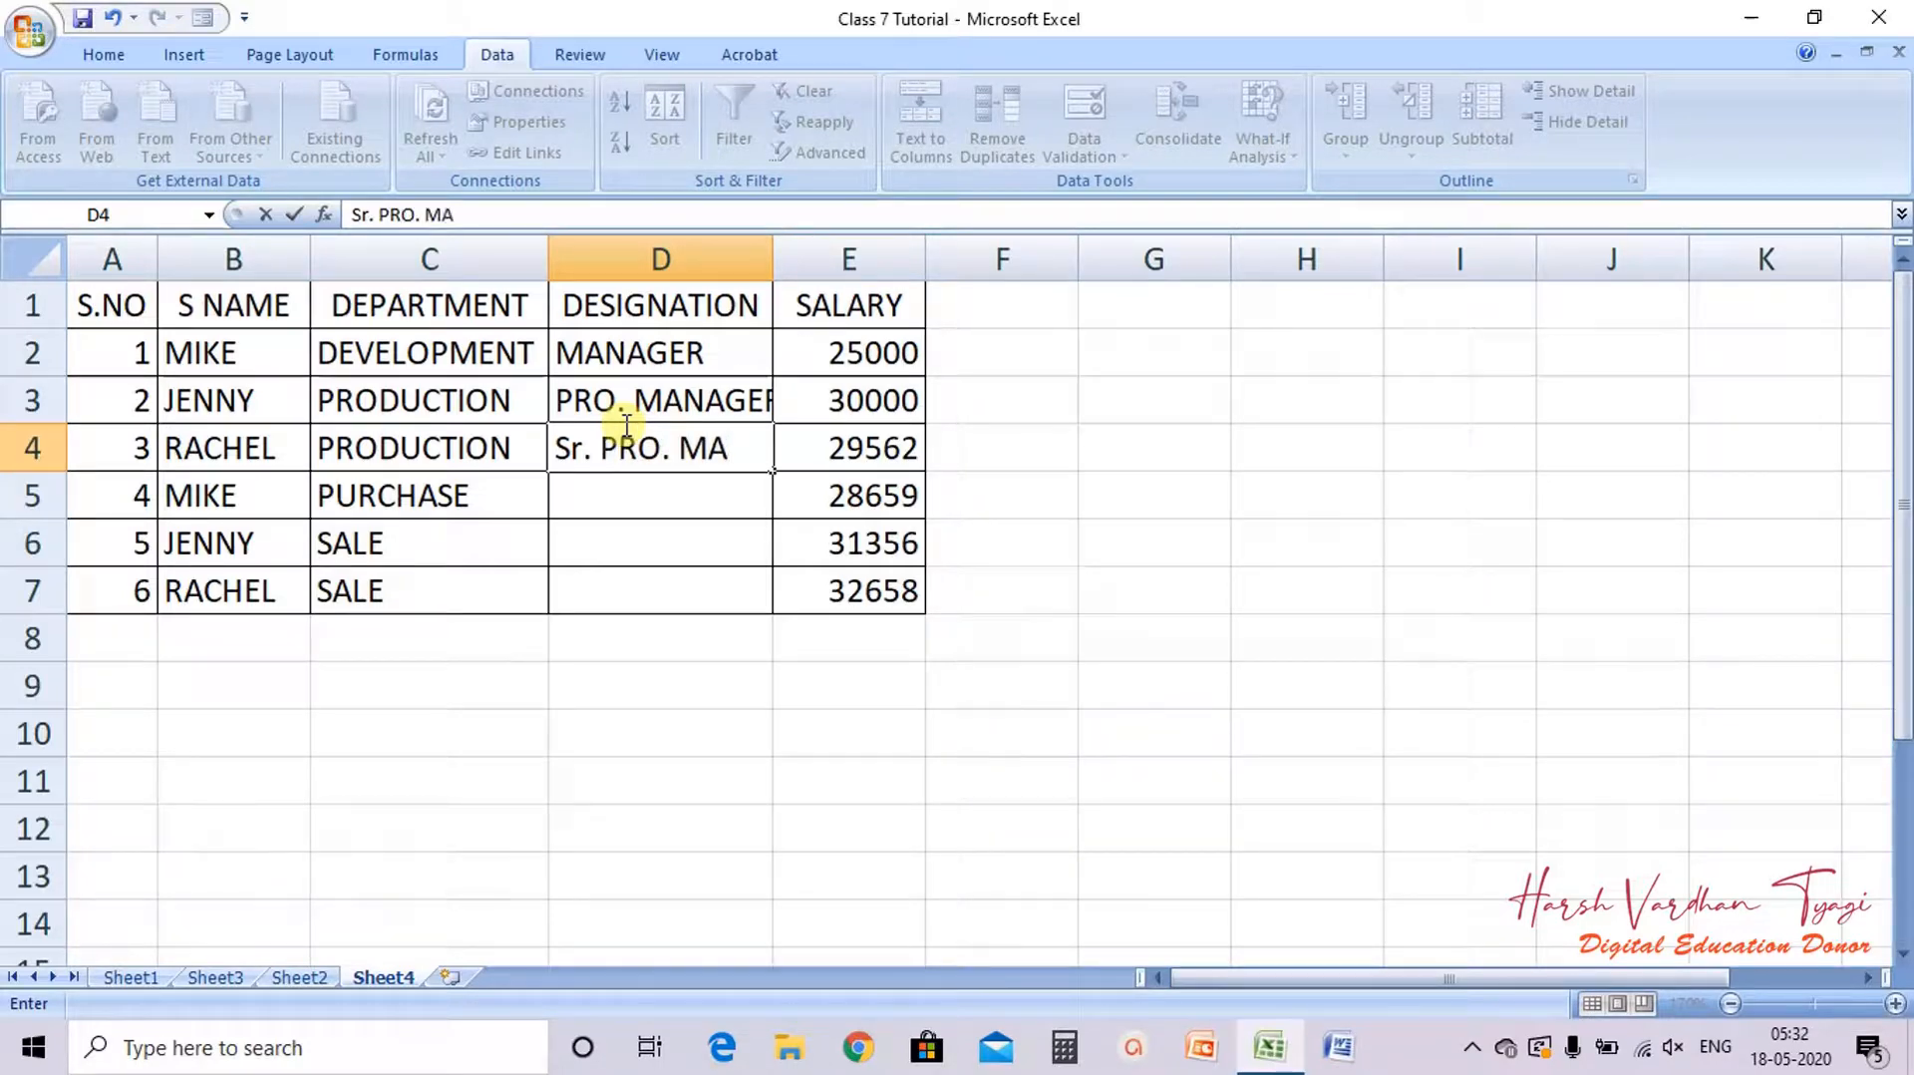
text(NAGER)
key(Return)
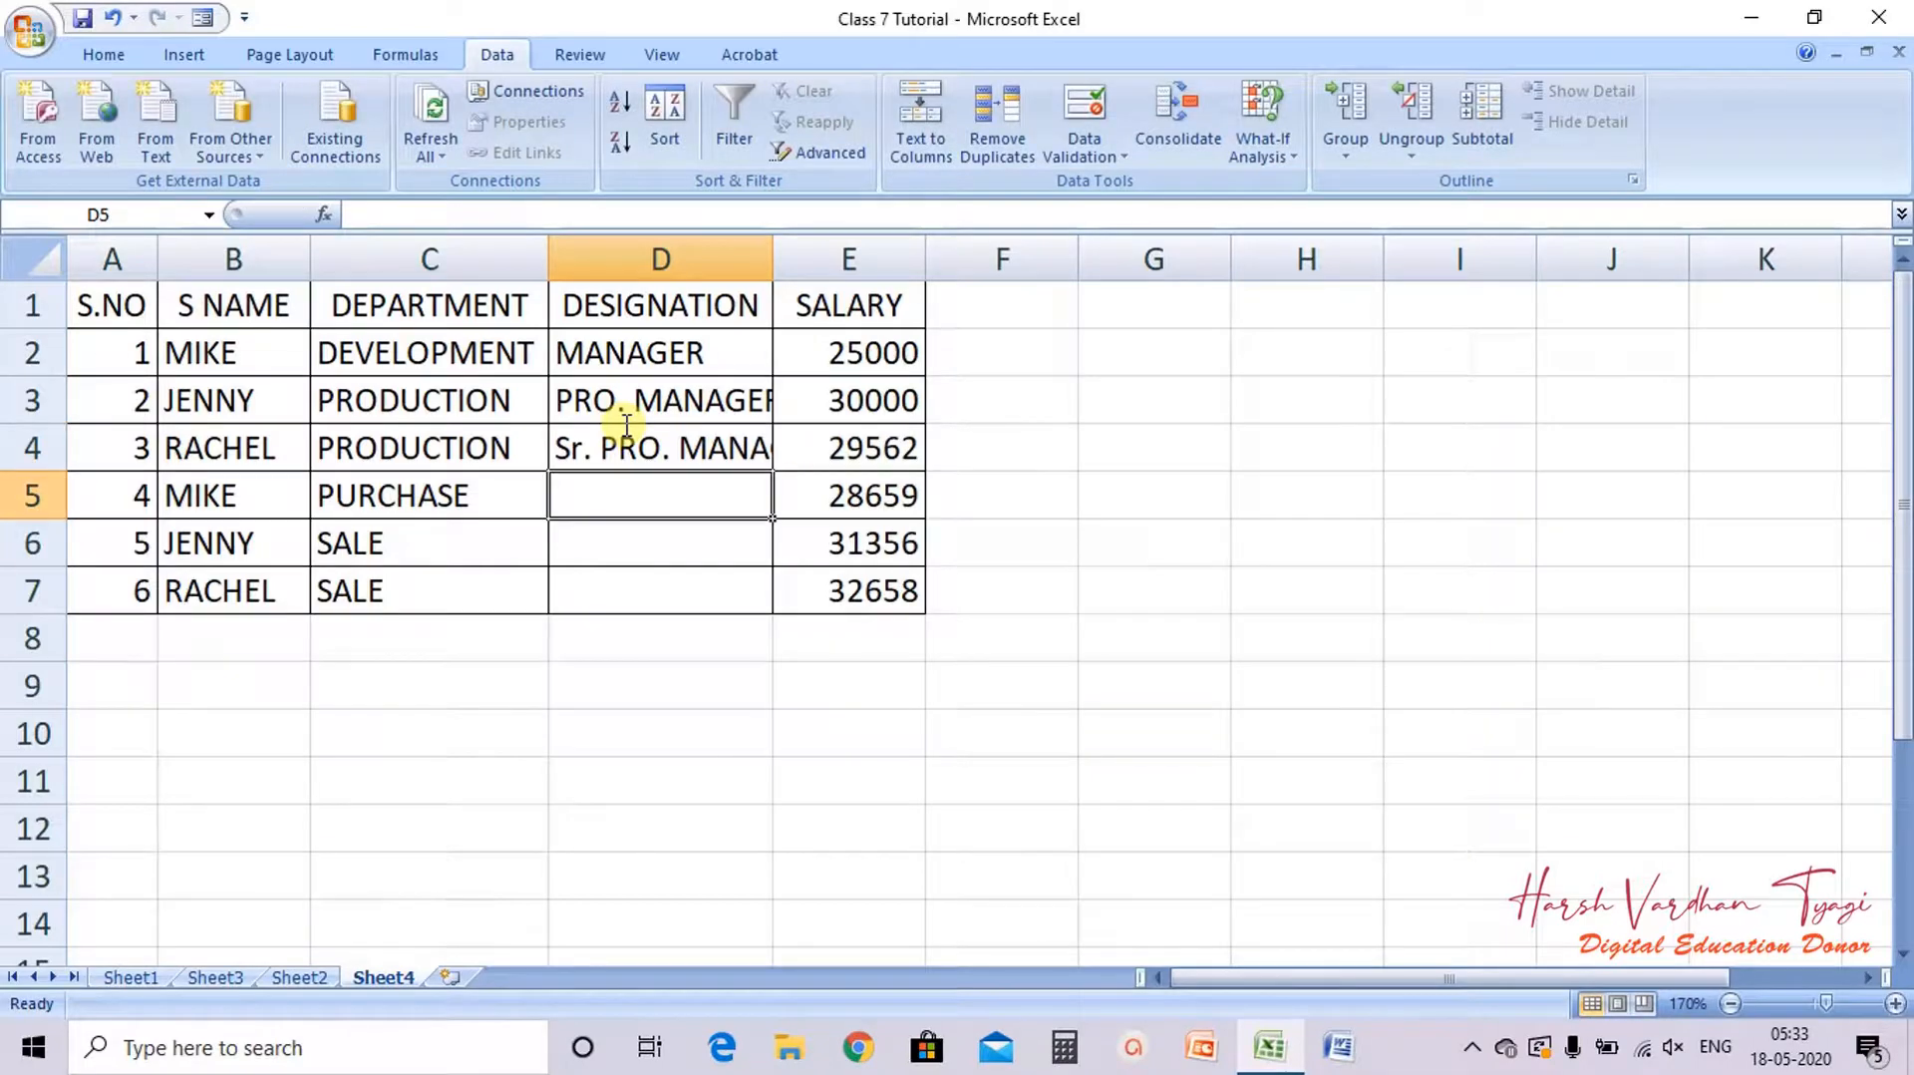
Step: Enter MANAGER in D5 and D6 and EXECUTIVE in D7, and autofit column D
text(MANAGER)
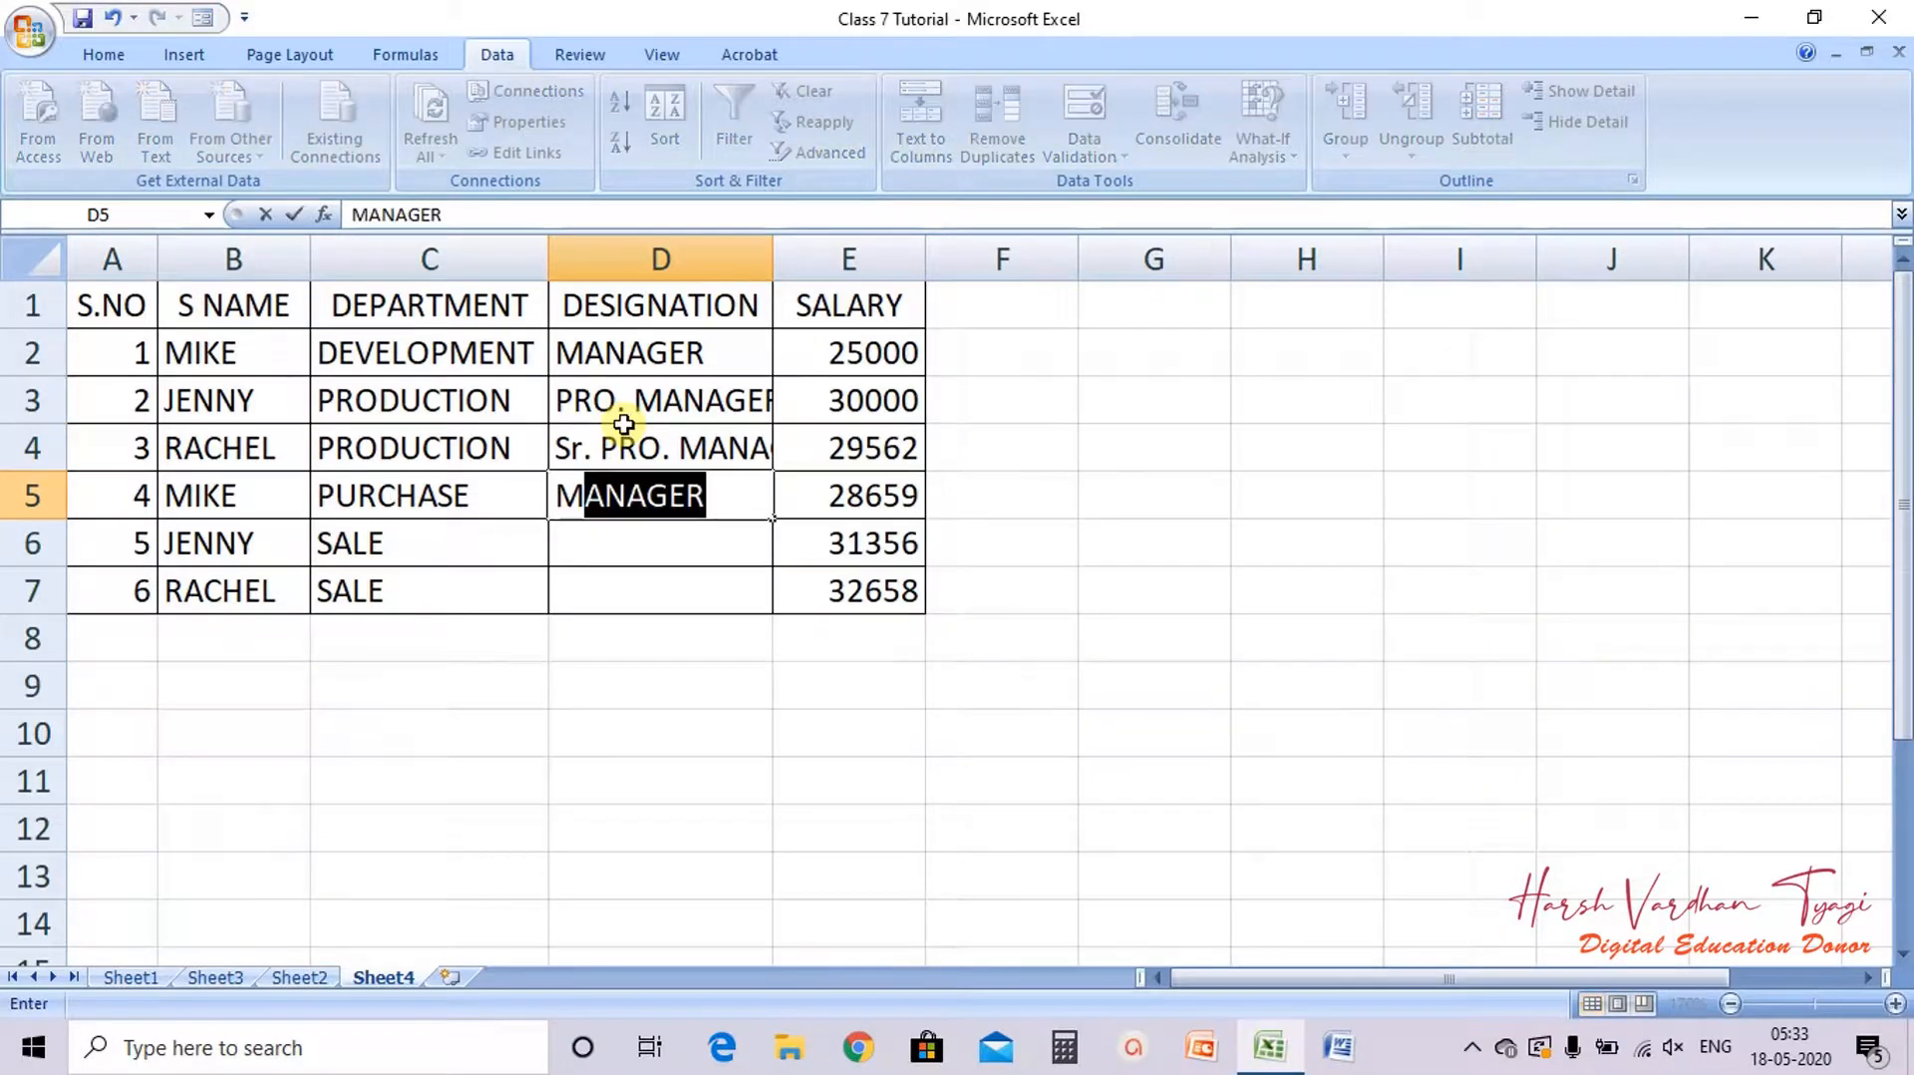
key(Return)
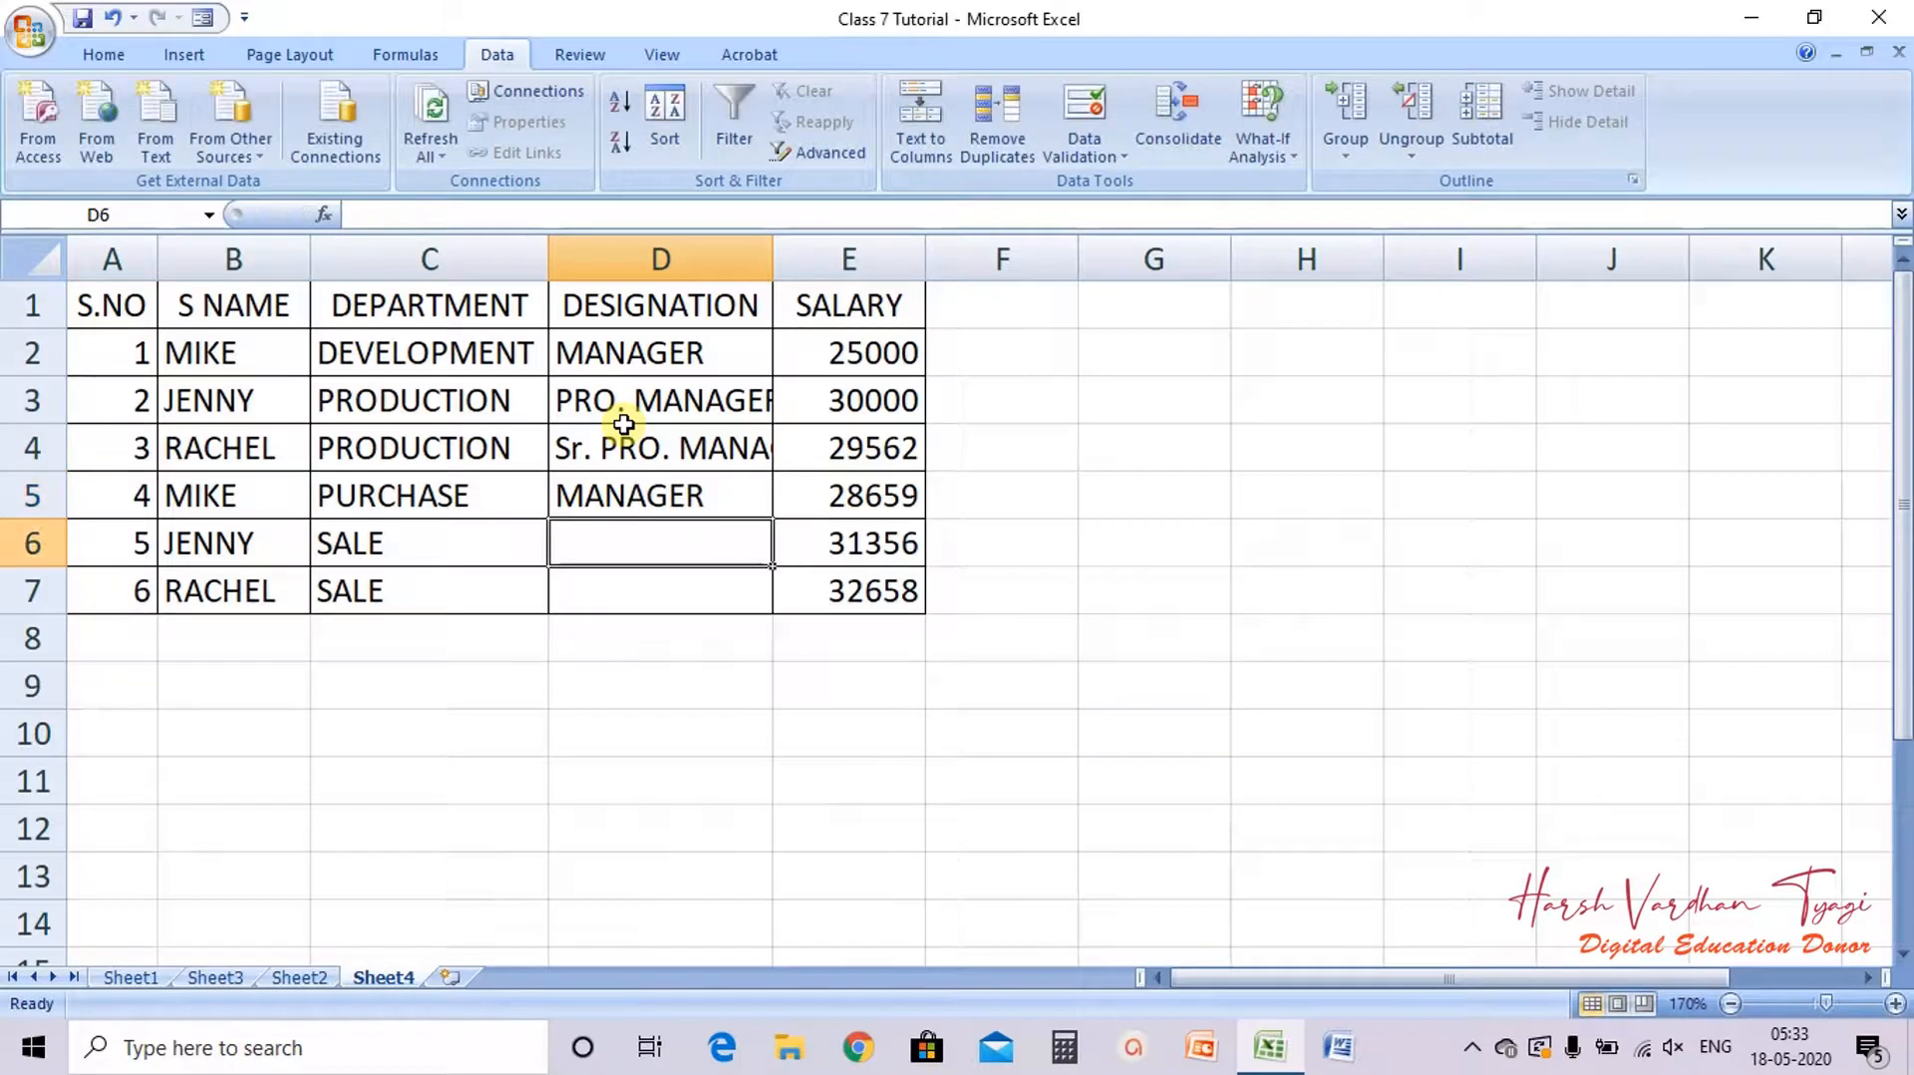
text(MANAGER)
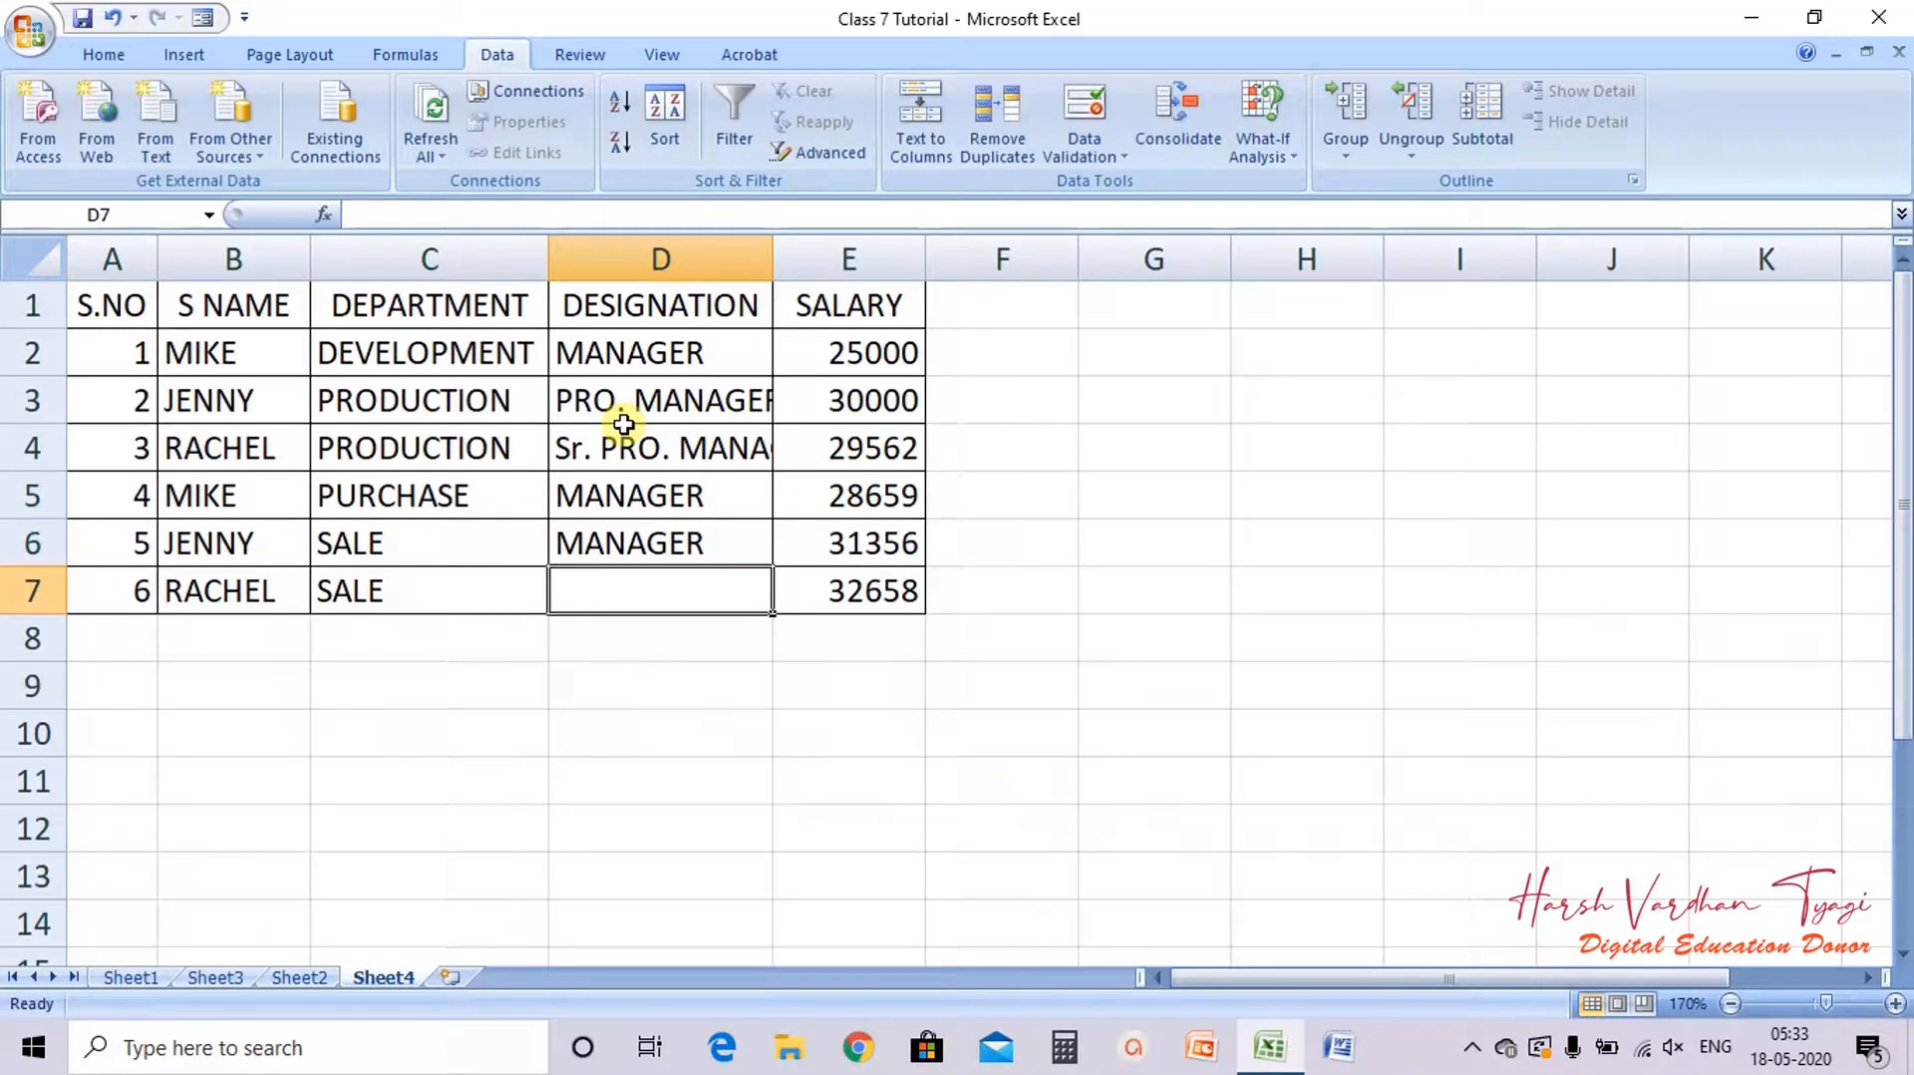
text(EXECUTIVE)
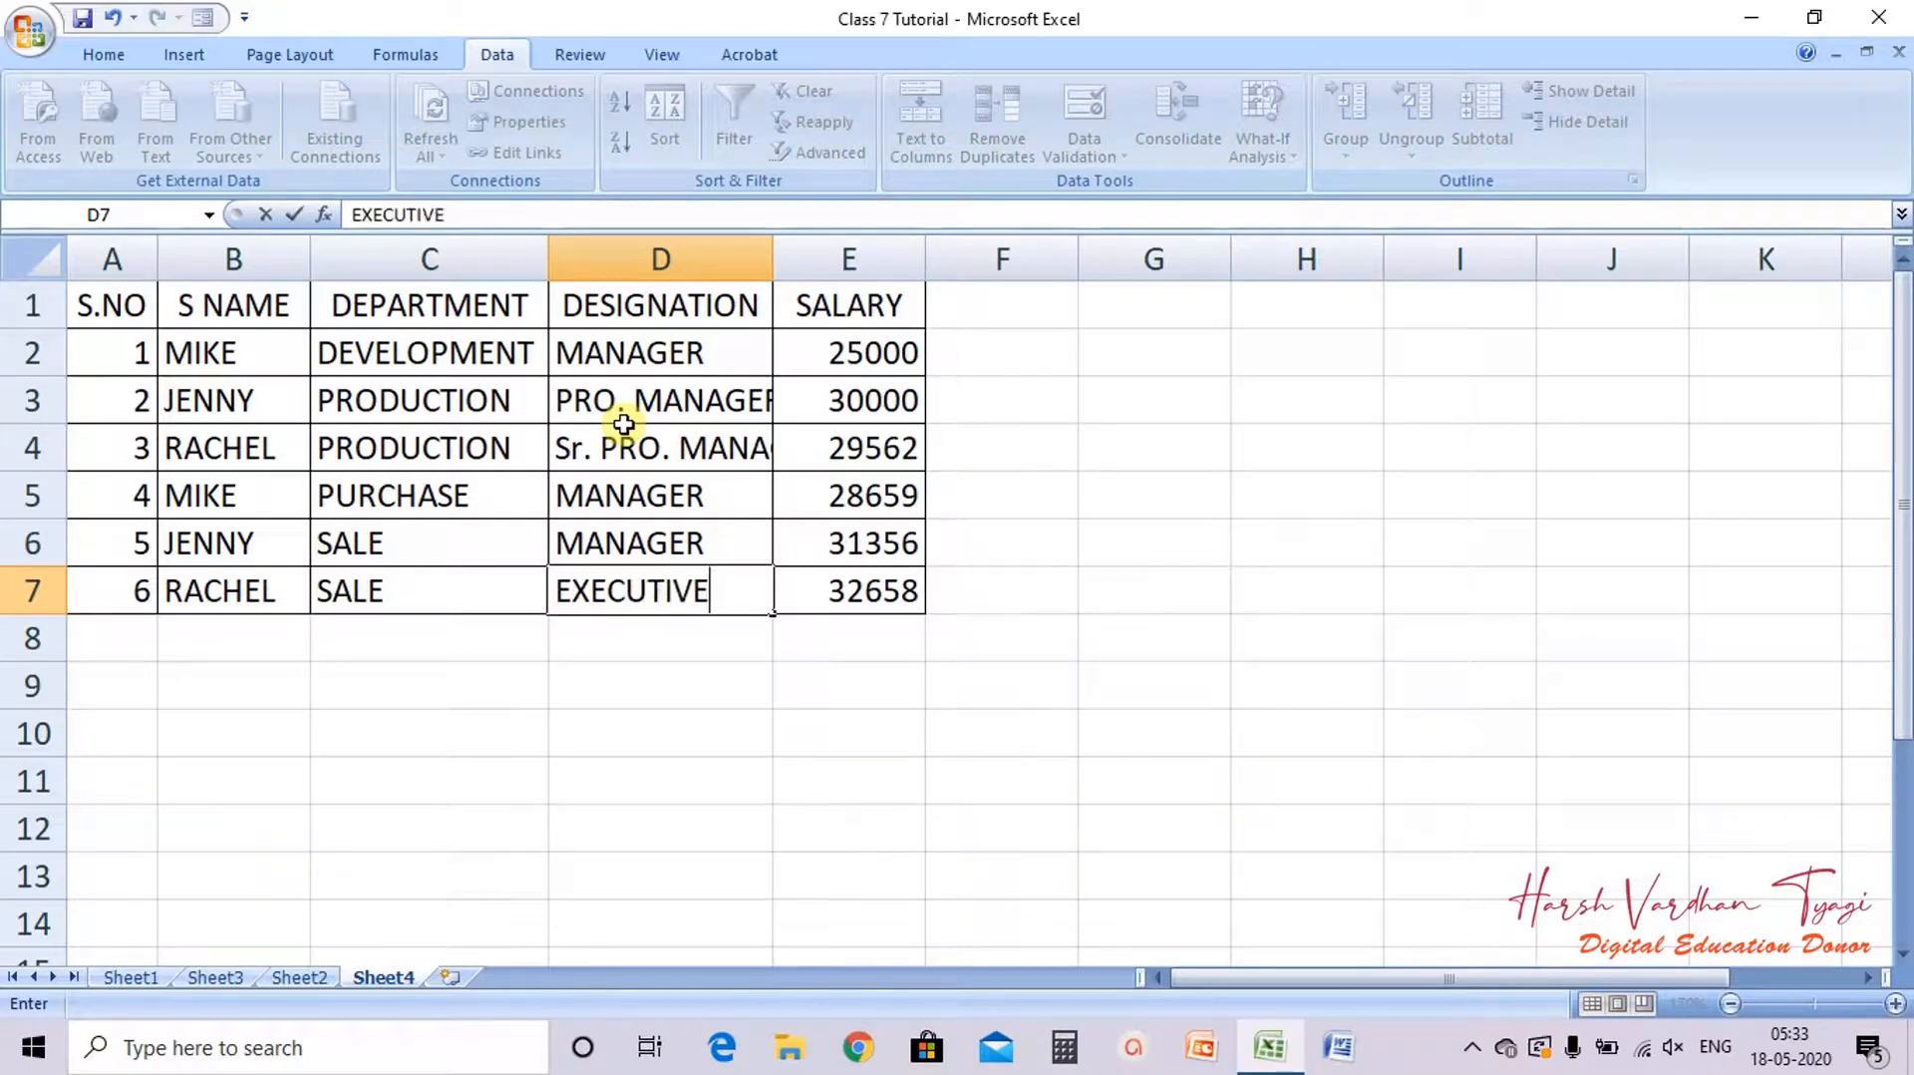
key(Return)
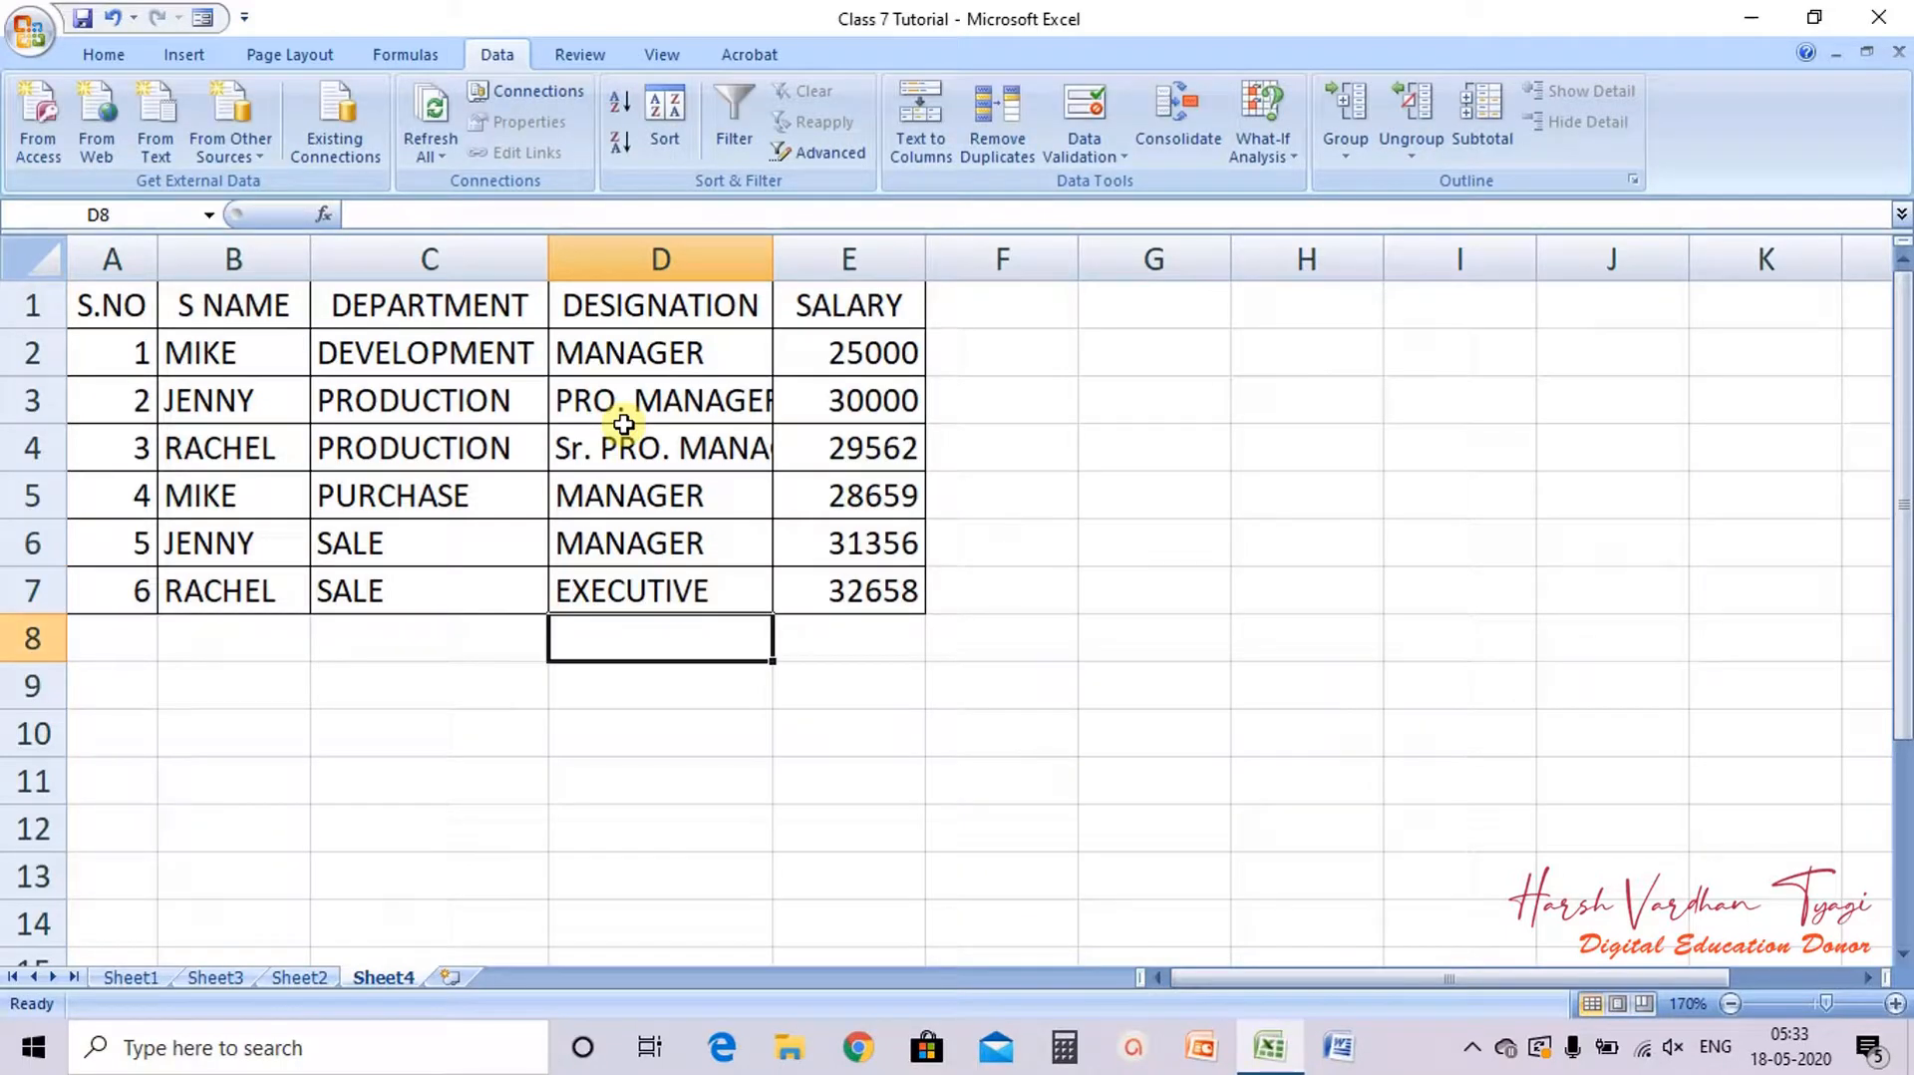
double_click(772, 258)
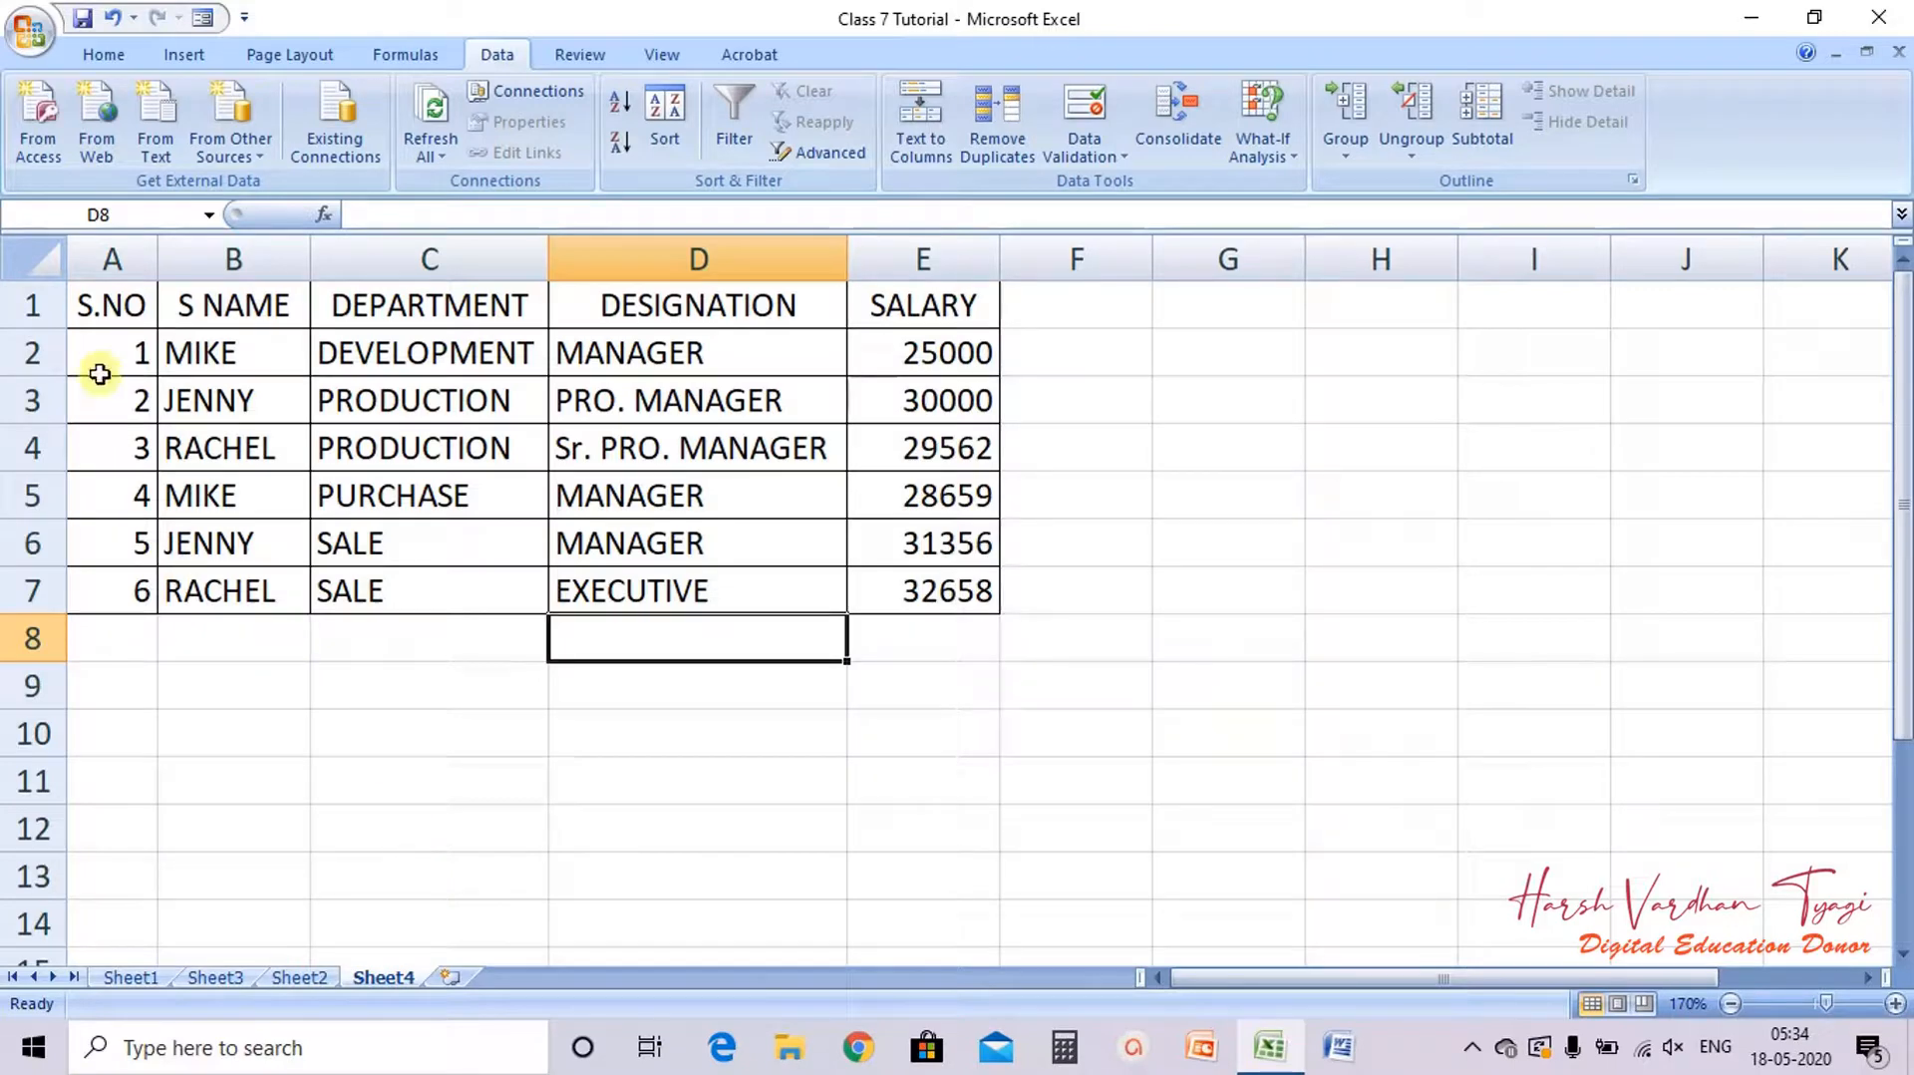
Step: Create a PivotTable from the table range A1:E7 placed on a new worksheet
drag(93, 307, 939, 588)
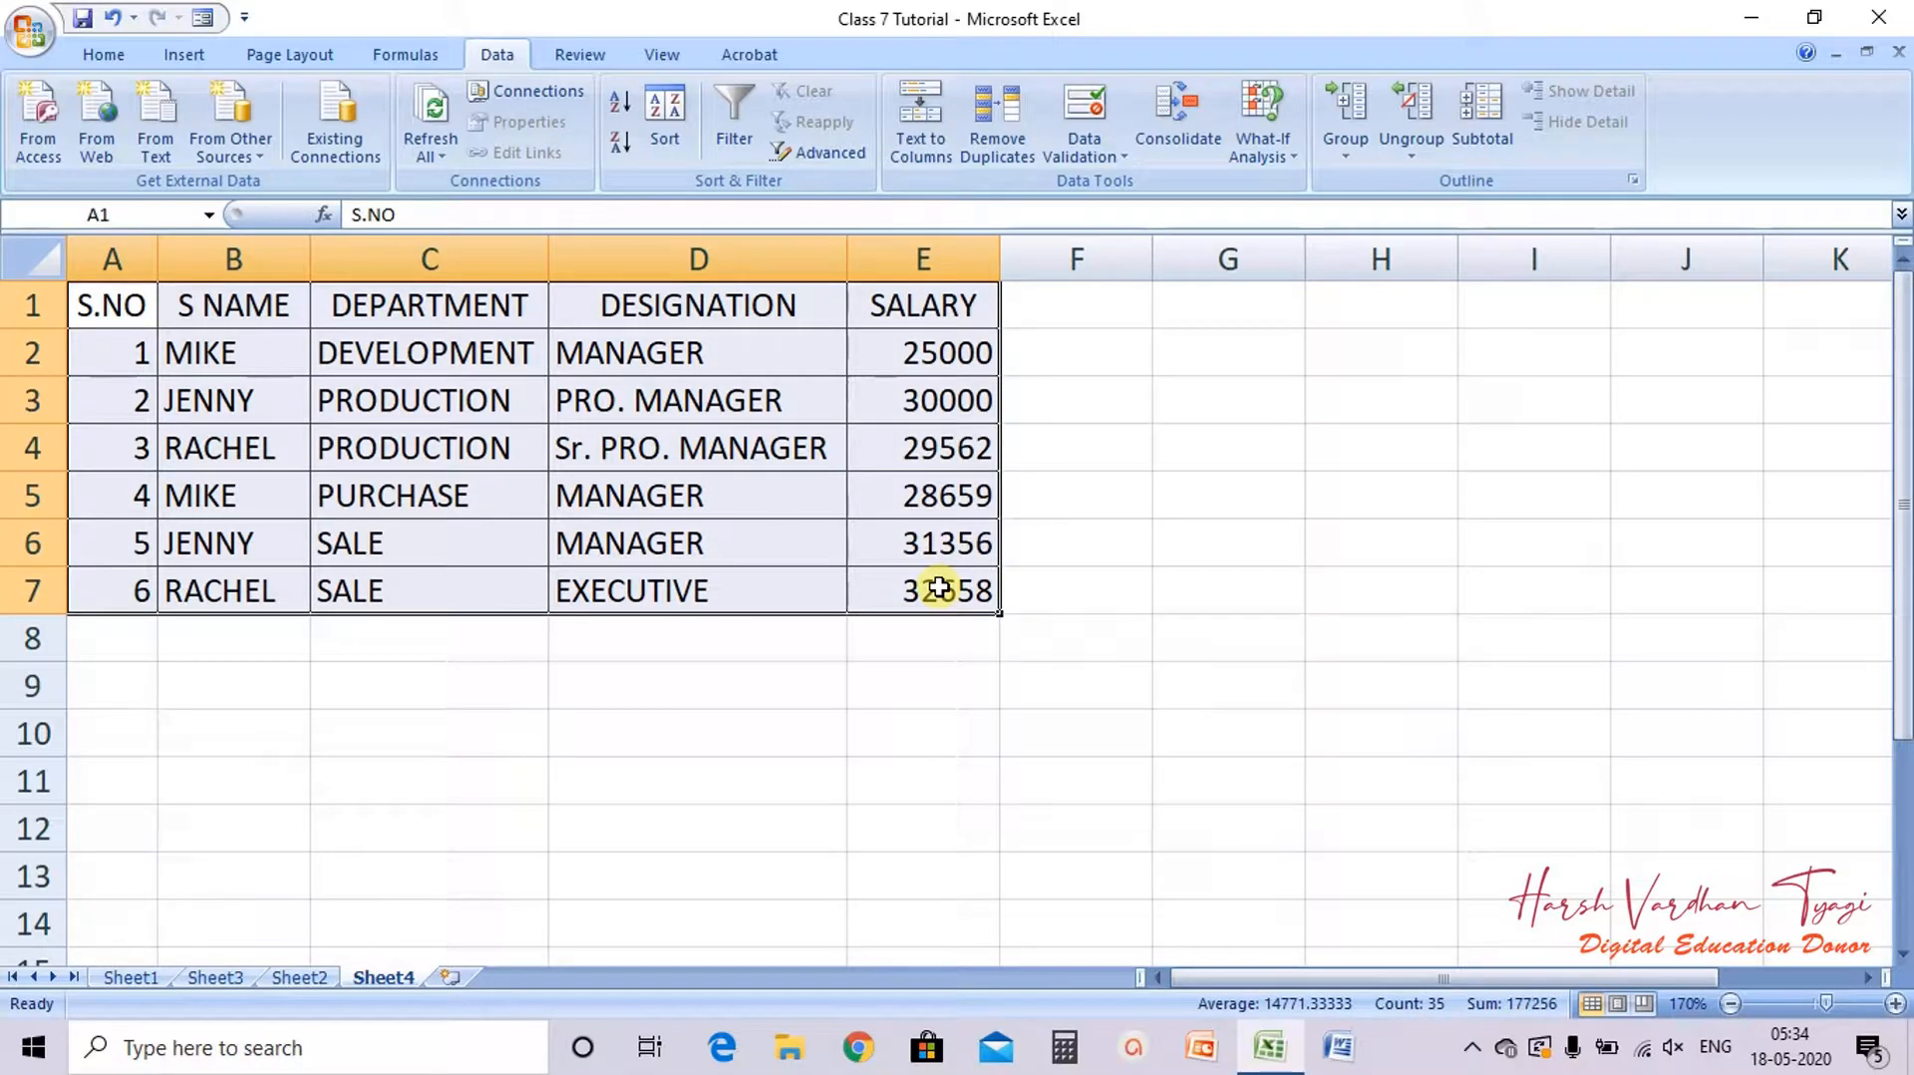
click(209, 56)
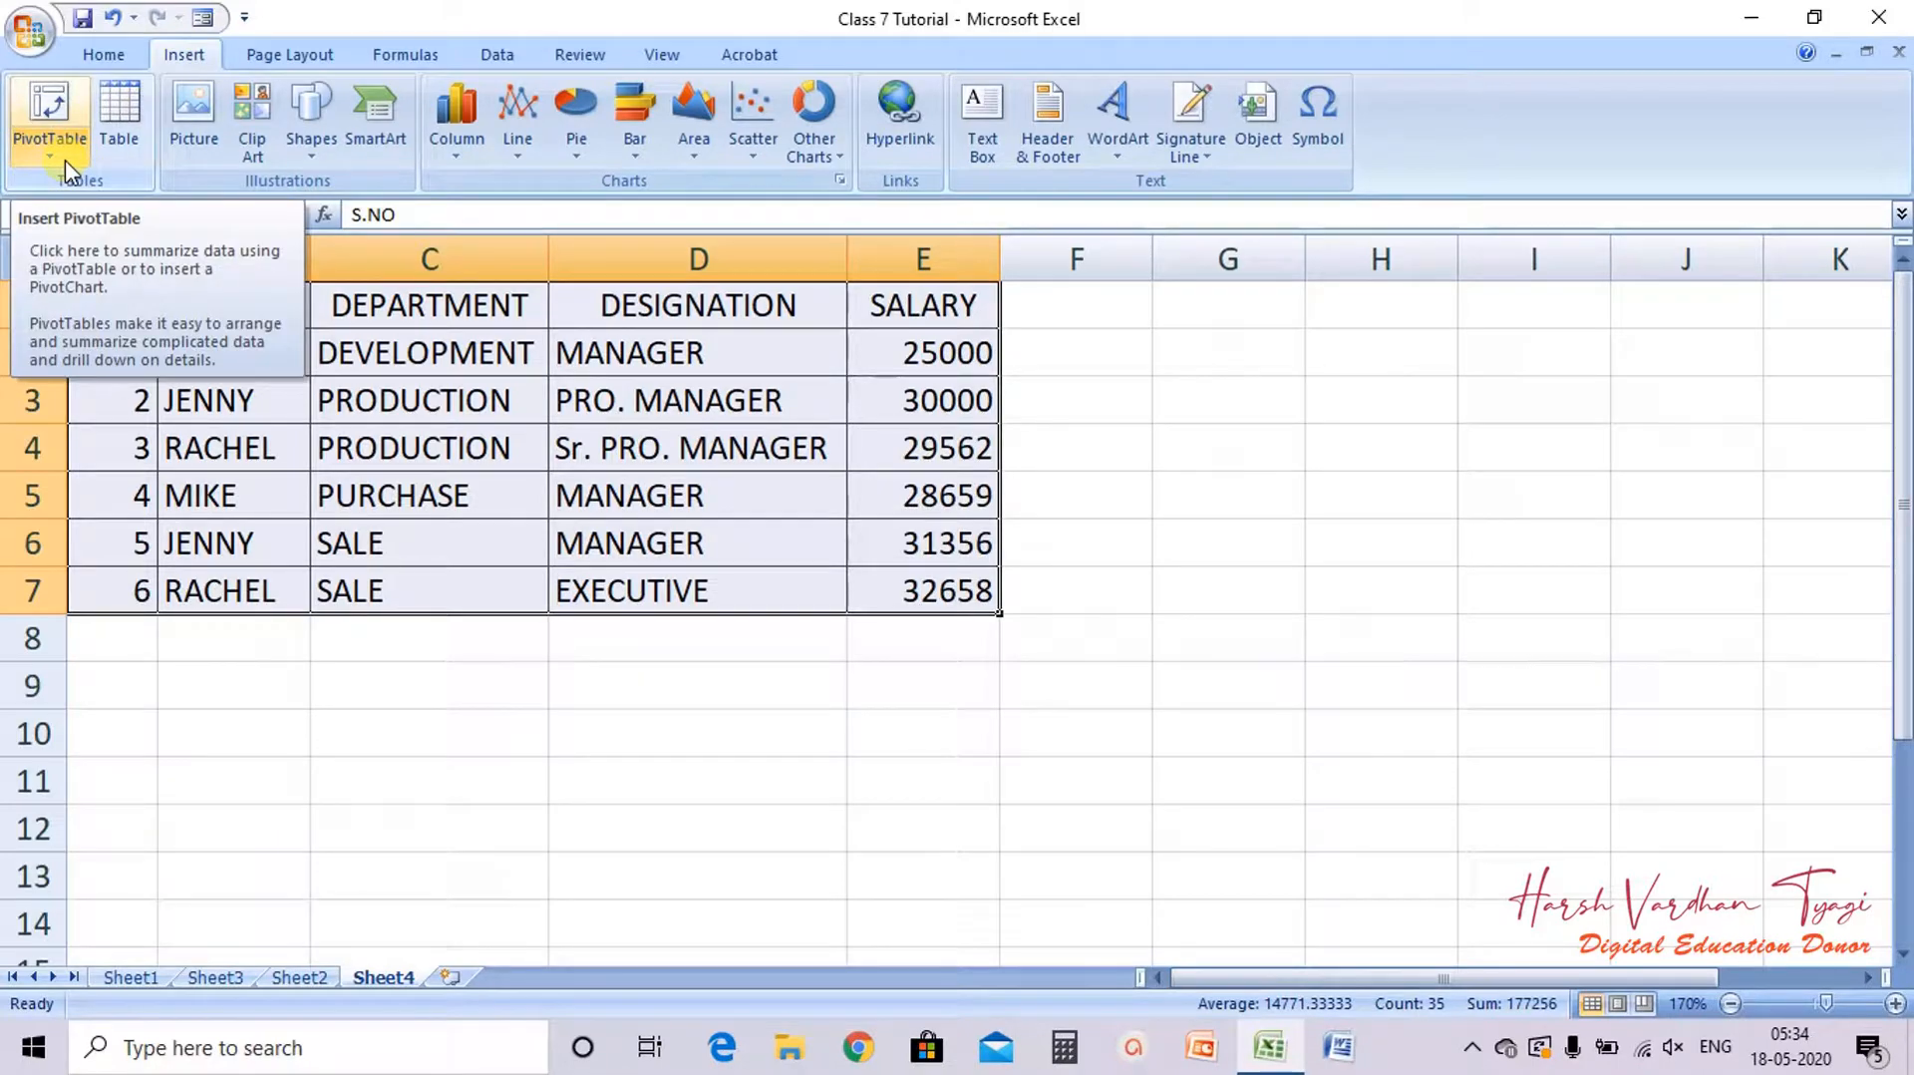
click(66, 105)
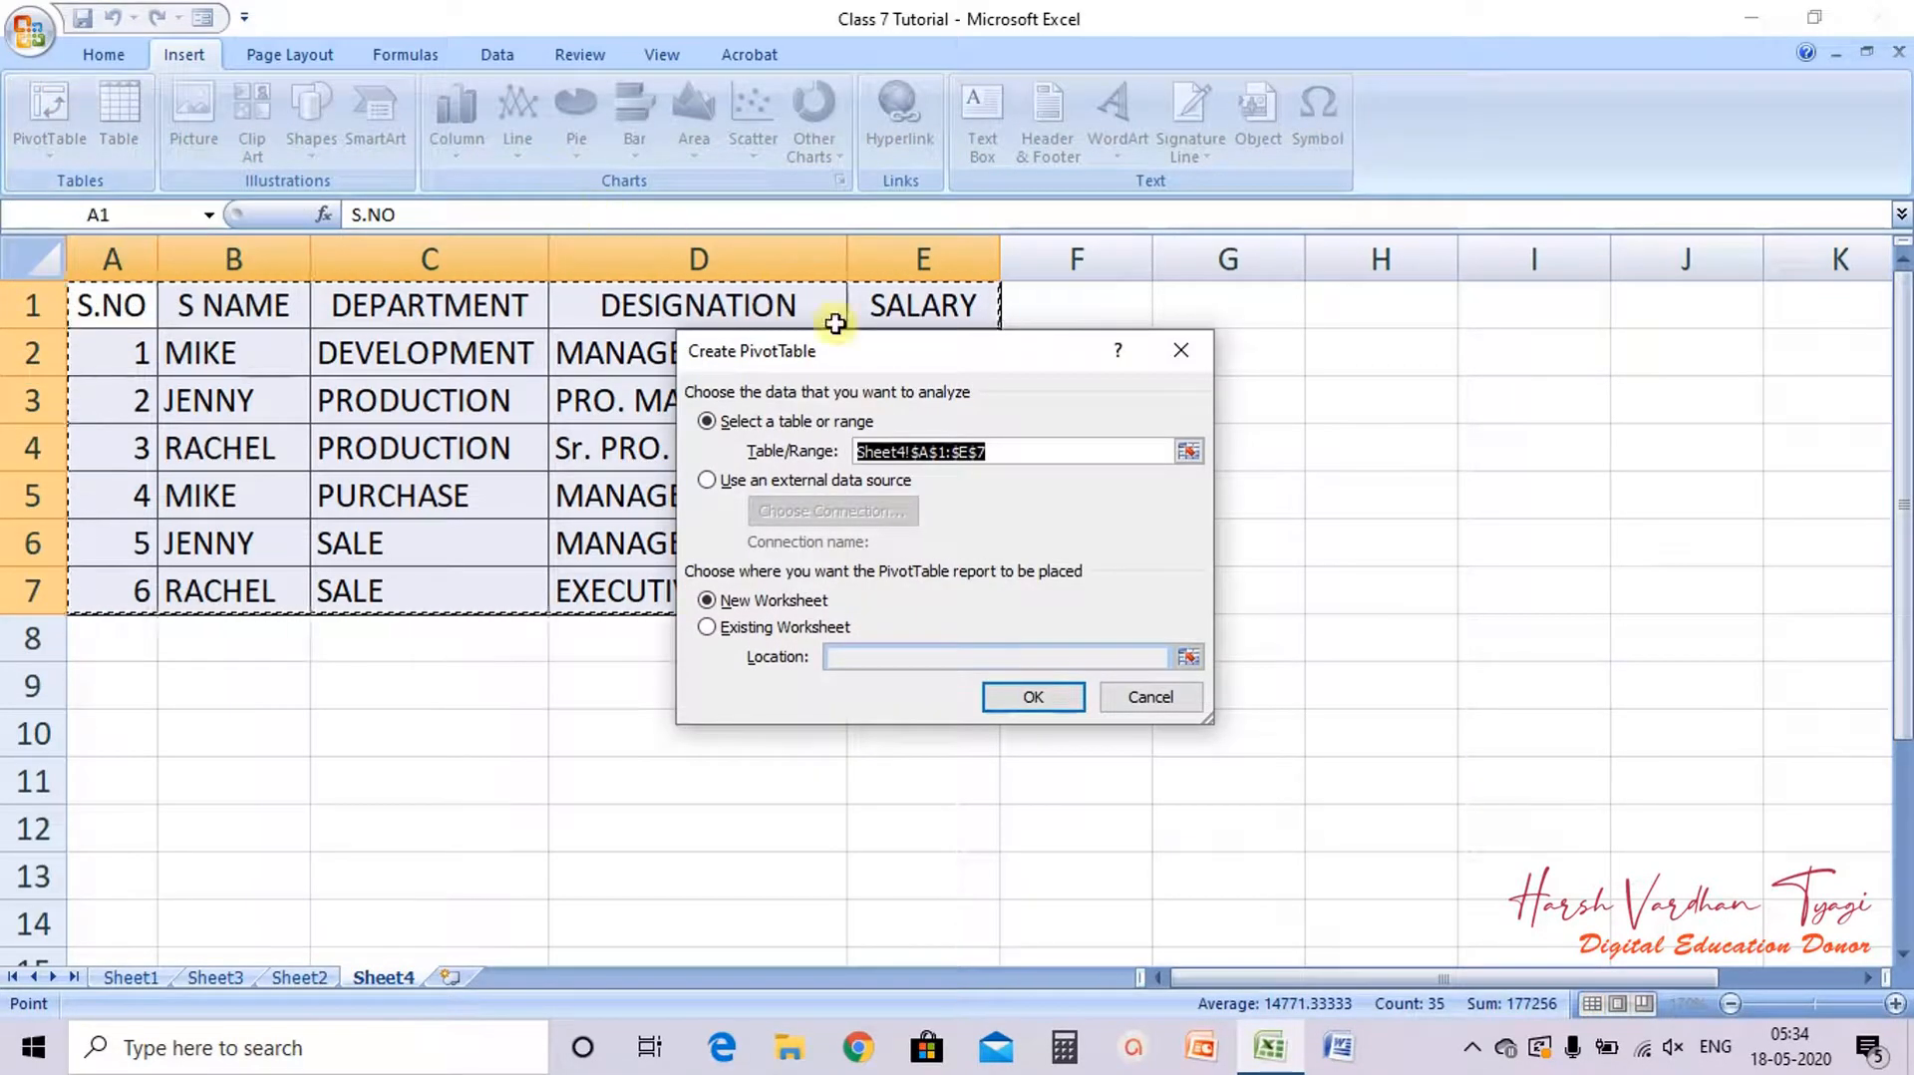
drag(846, 363, 949, 430)
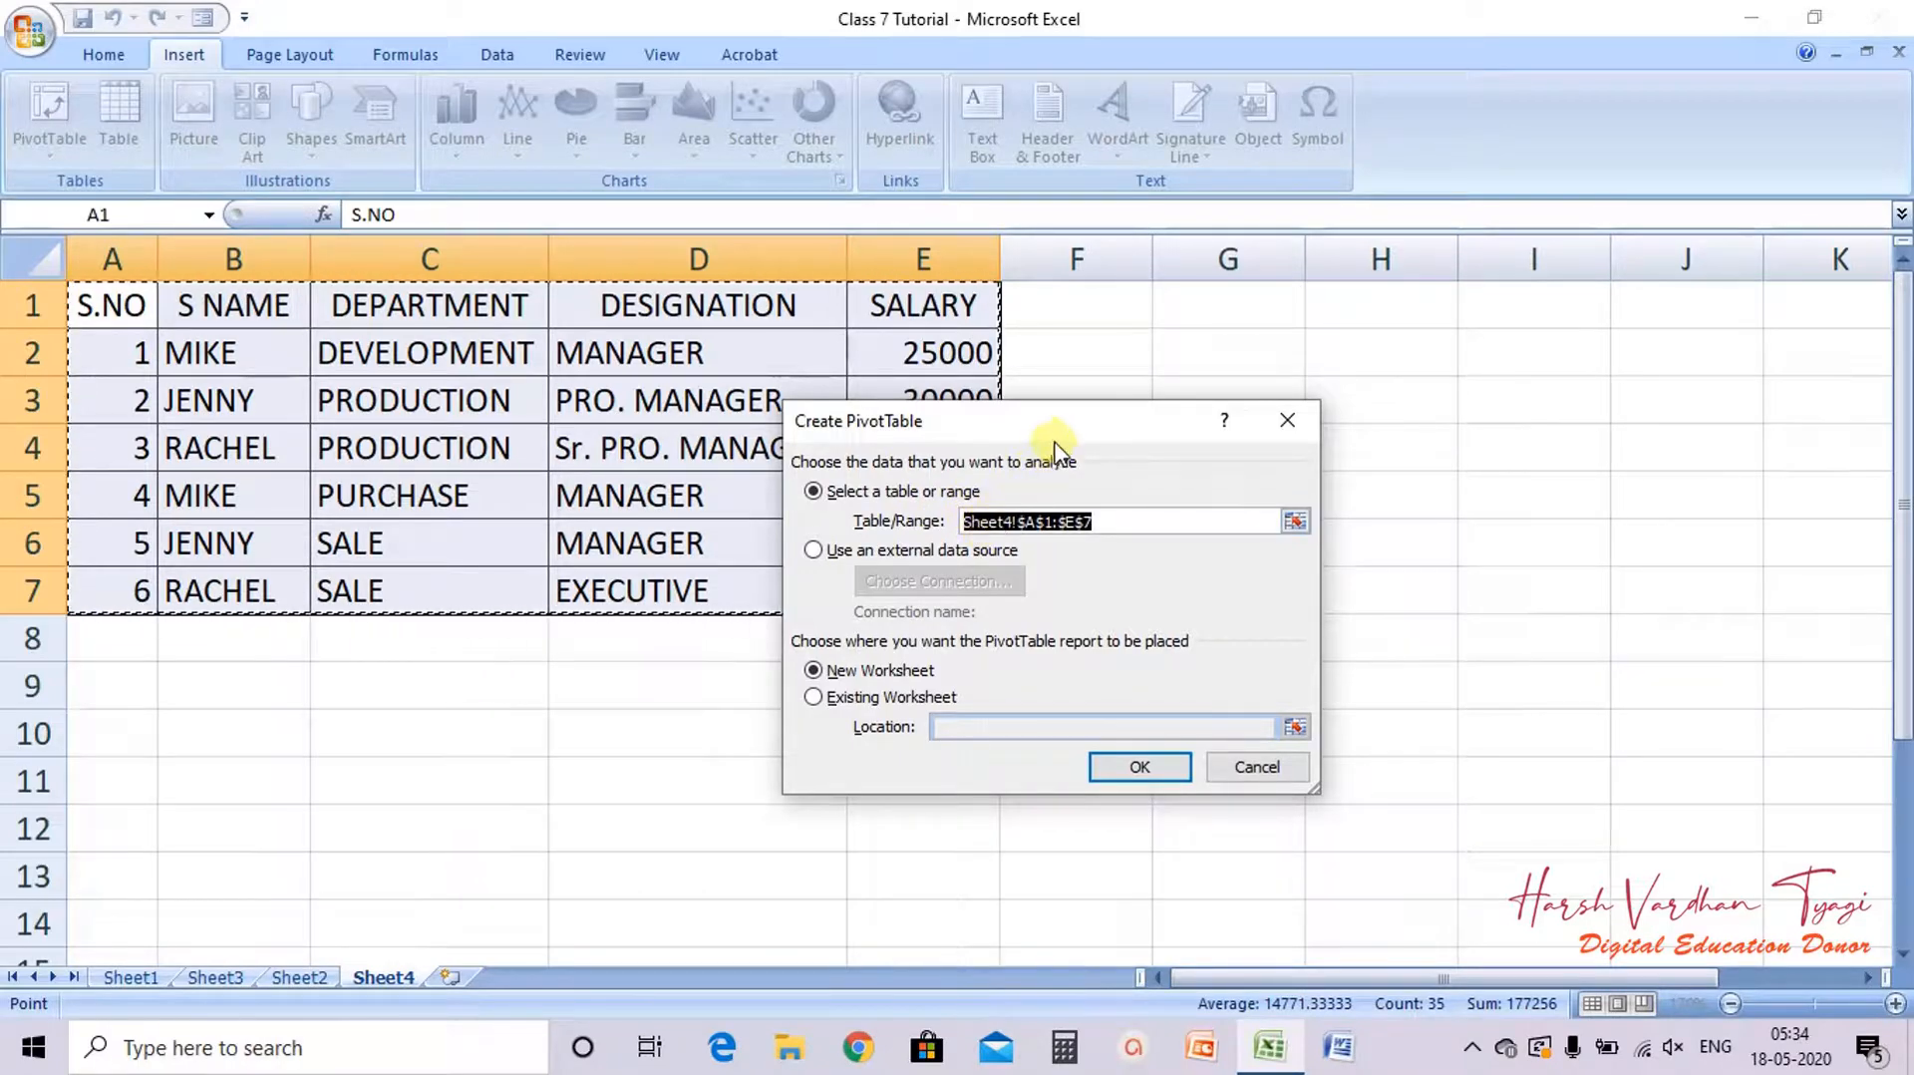
drag(1061, 412, 1122, 455)
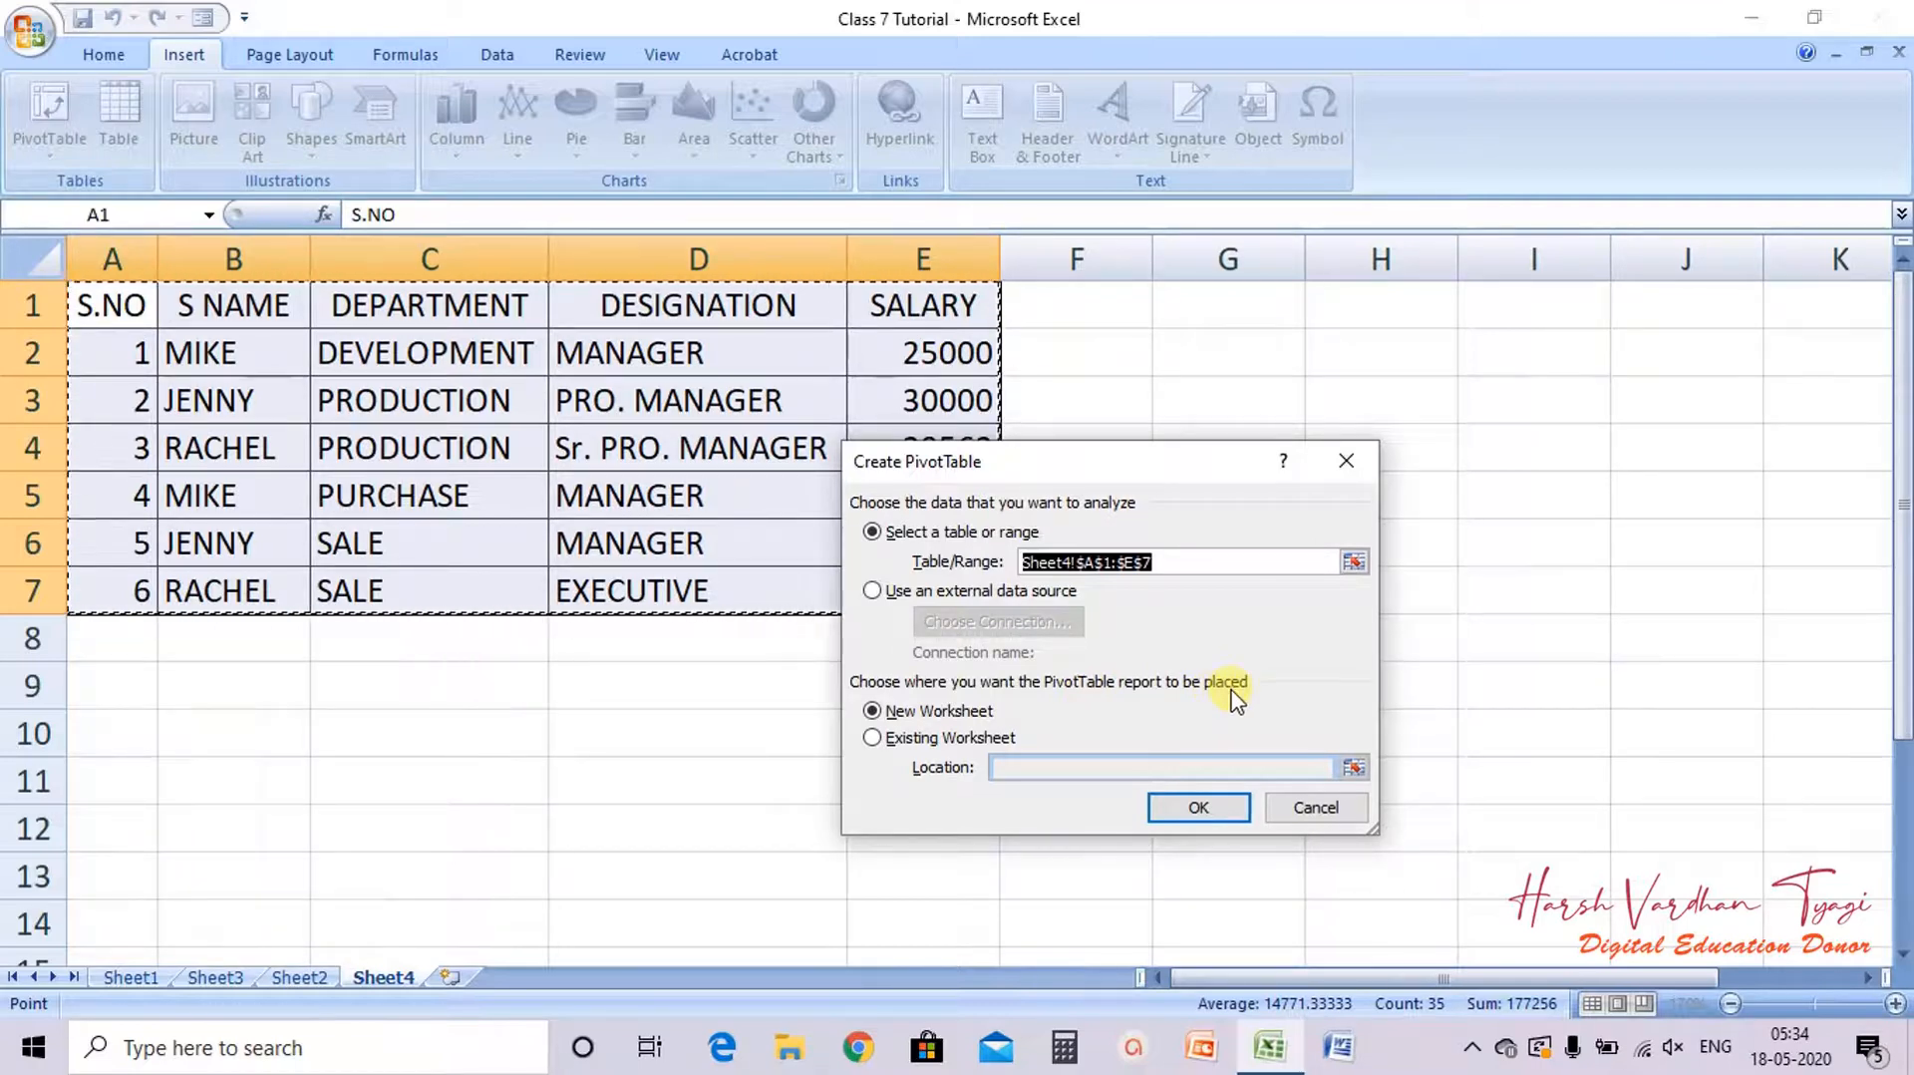
click(872, 712)
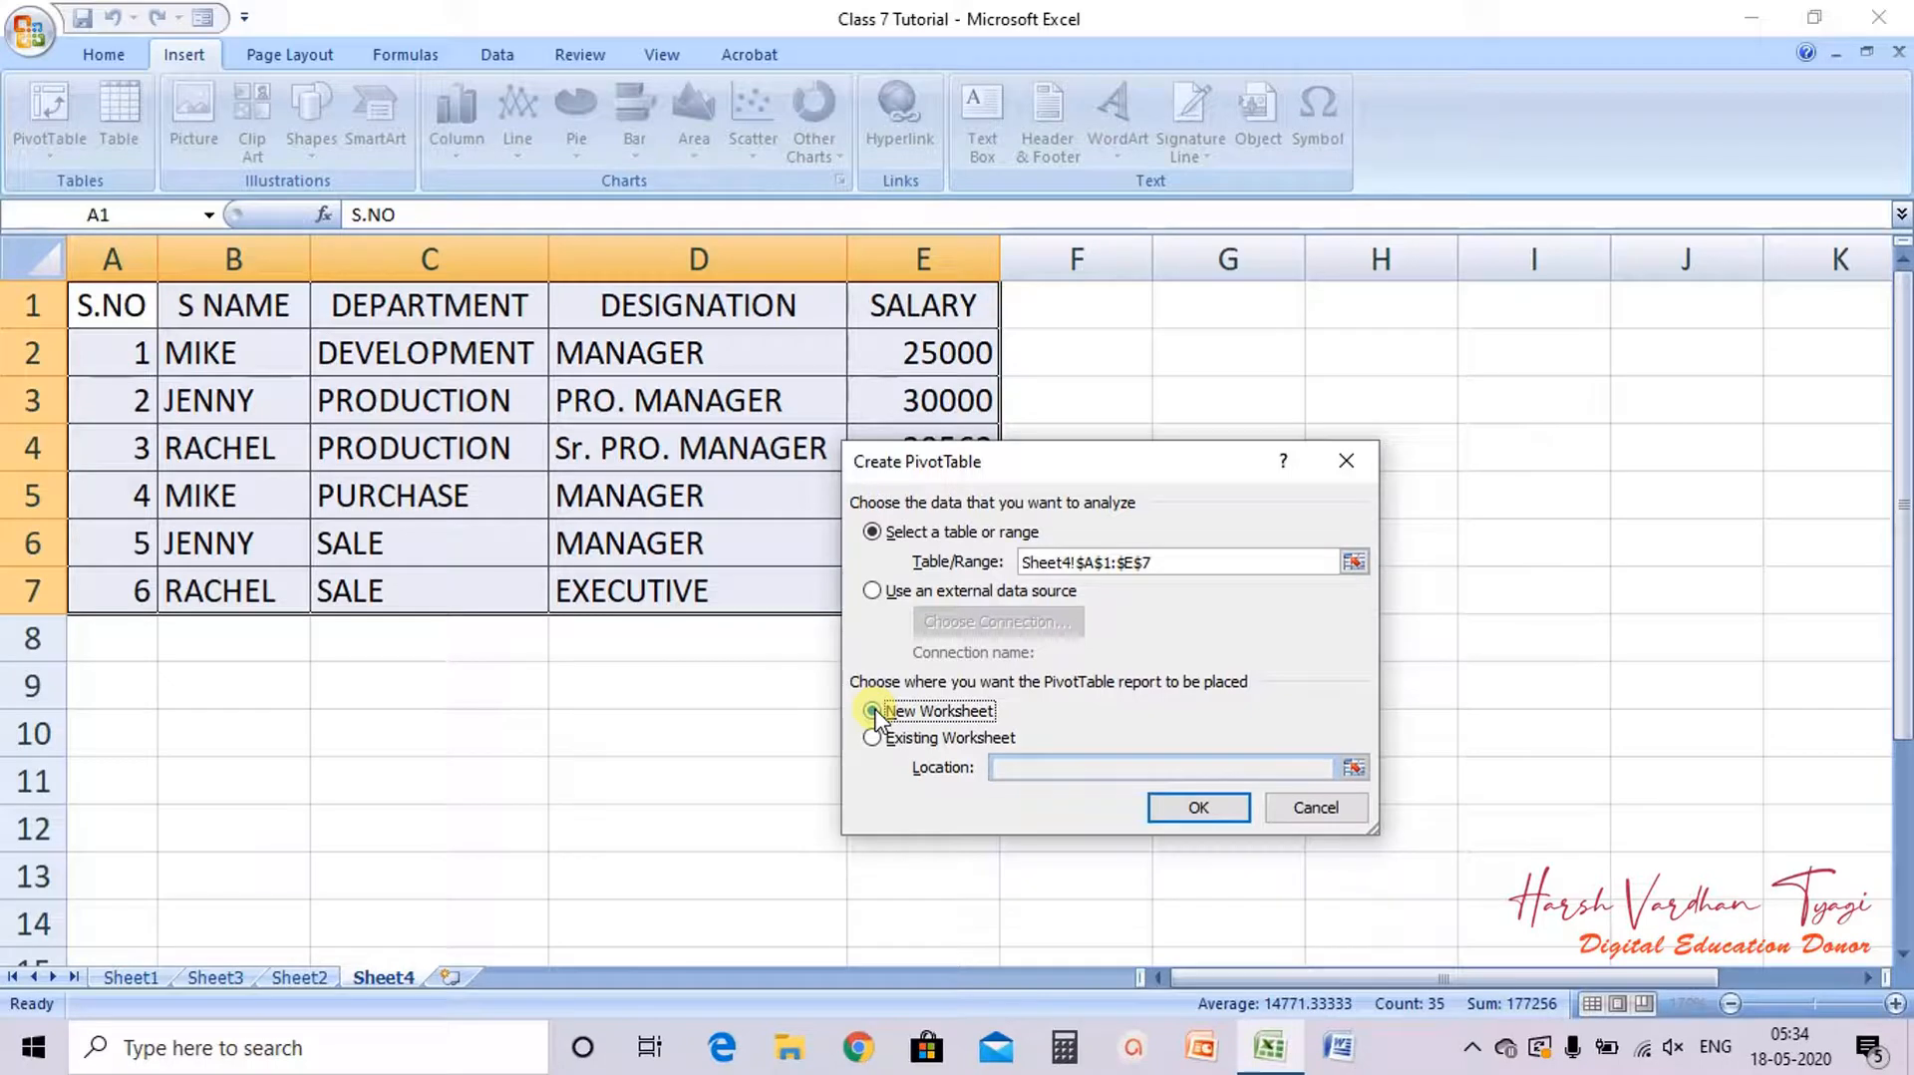
click(1199, 813)
click(1198, 816)
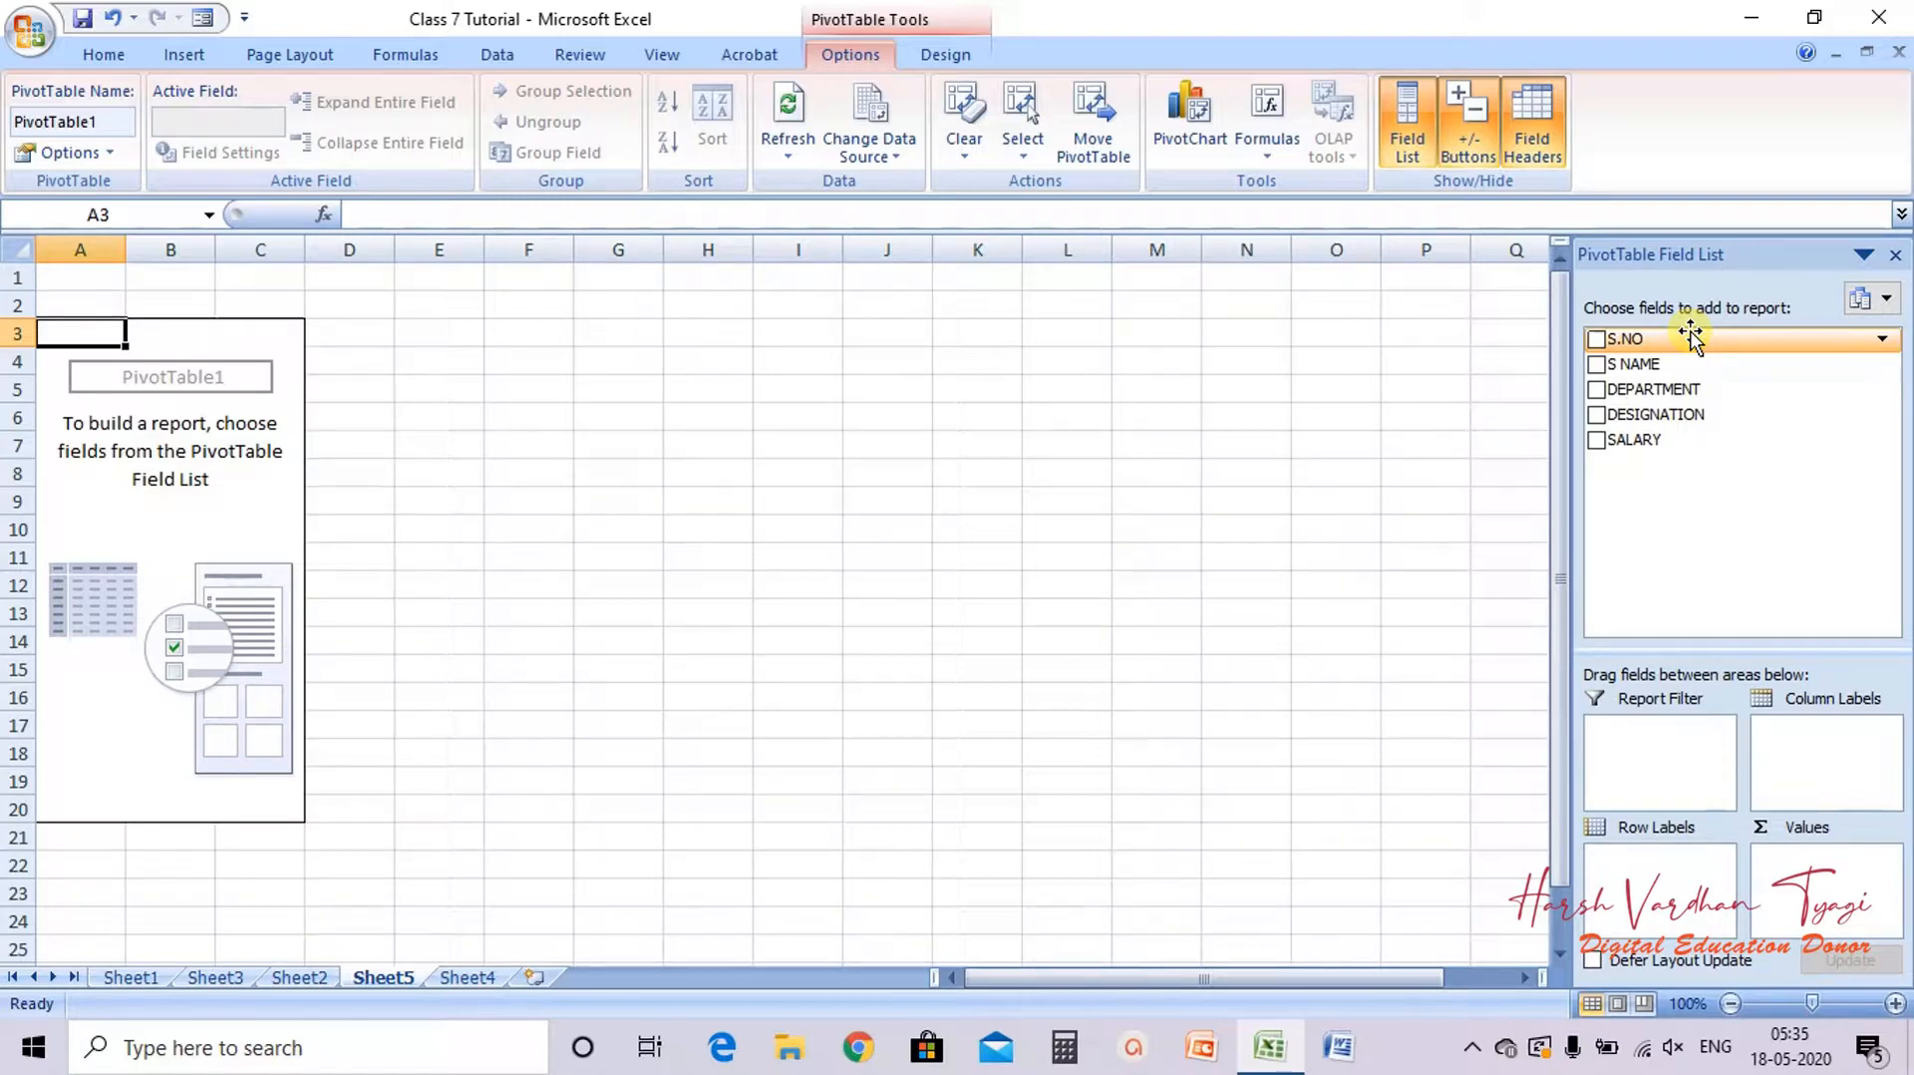
Step: Lay out the pivot with S NAME as row labels, DESIGNATION as column labels and SALARY as summed values
click(1642, 366)
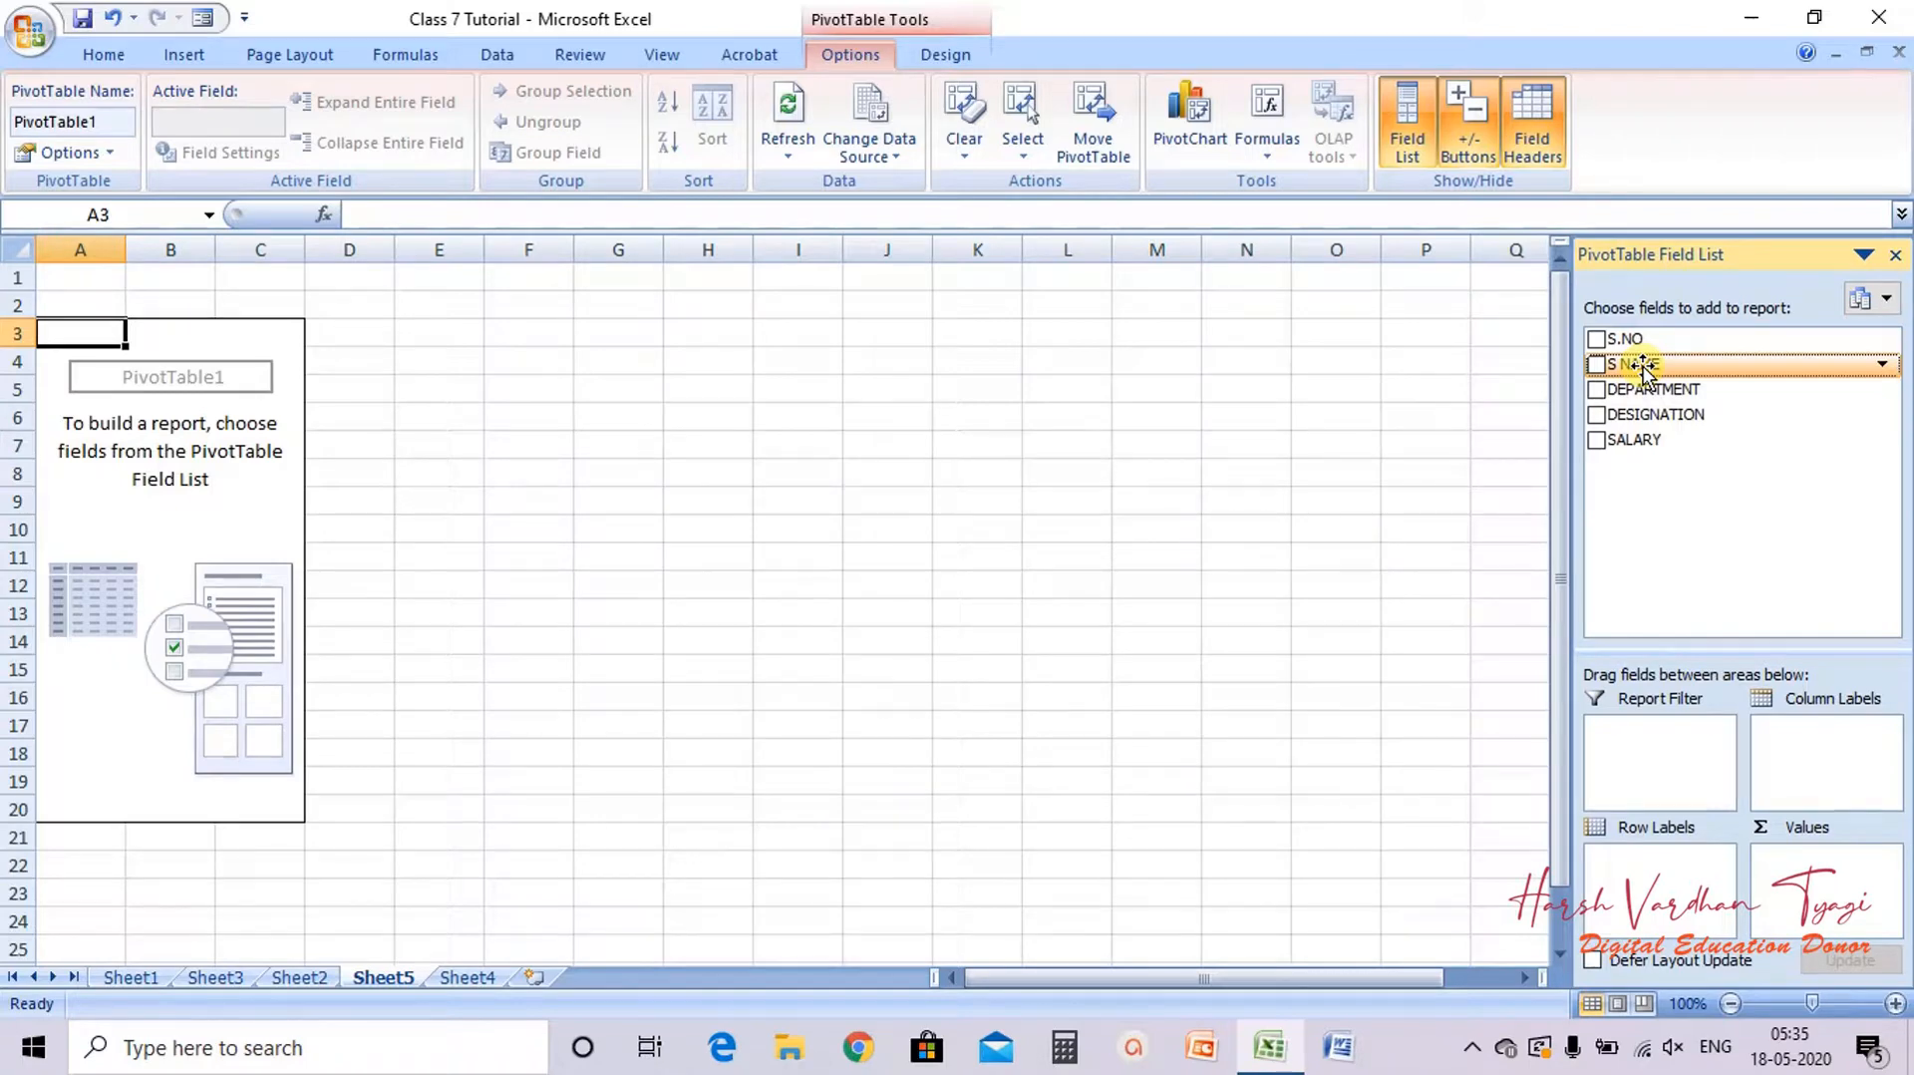
drag(1642, 367, 1649, 886)
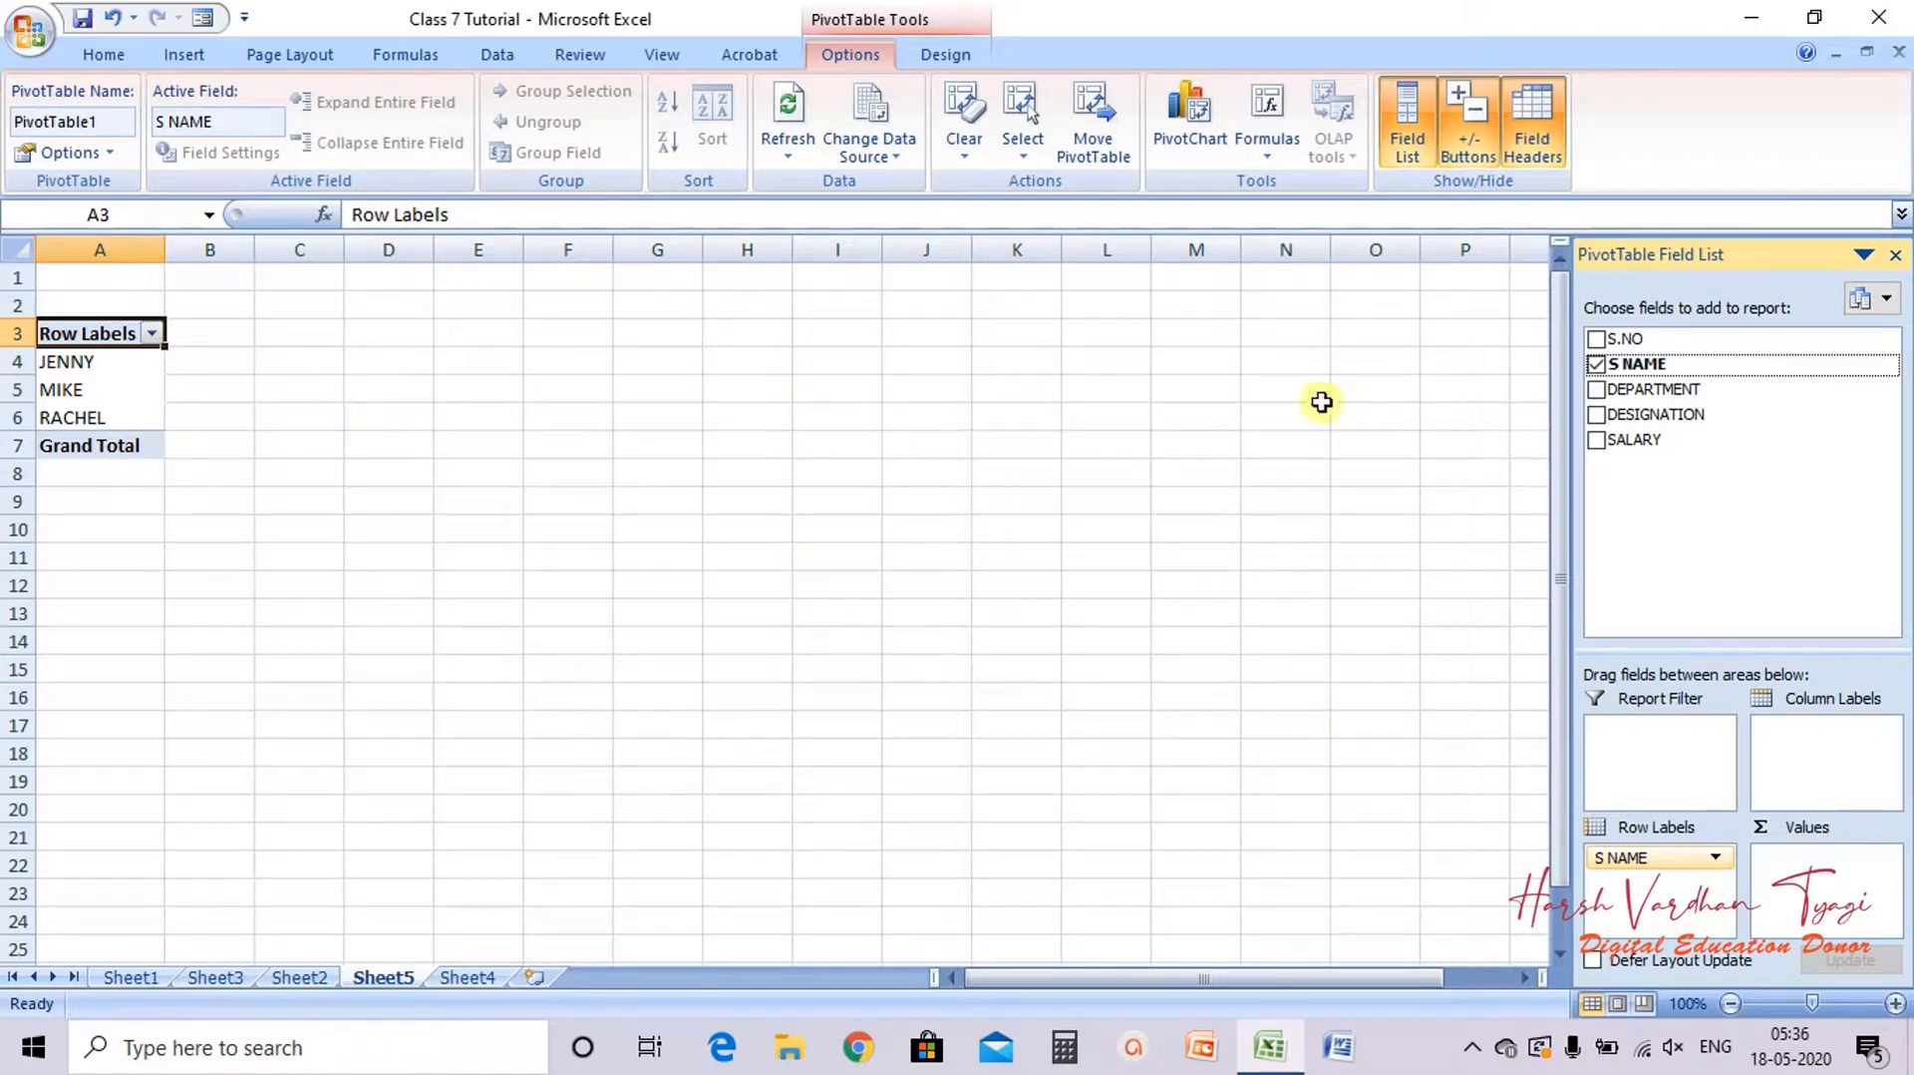
drag(1628, 416, 1819, 760)
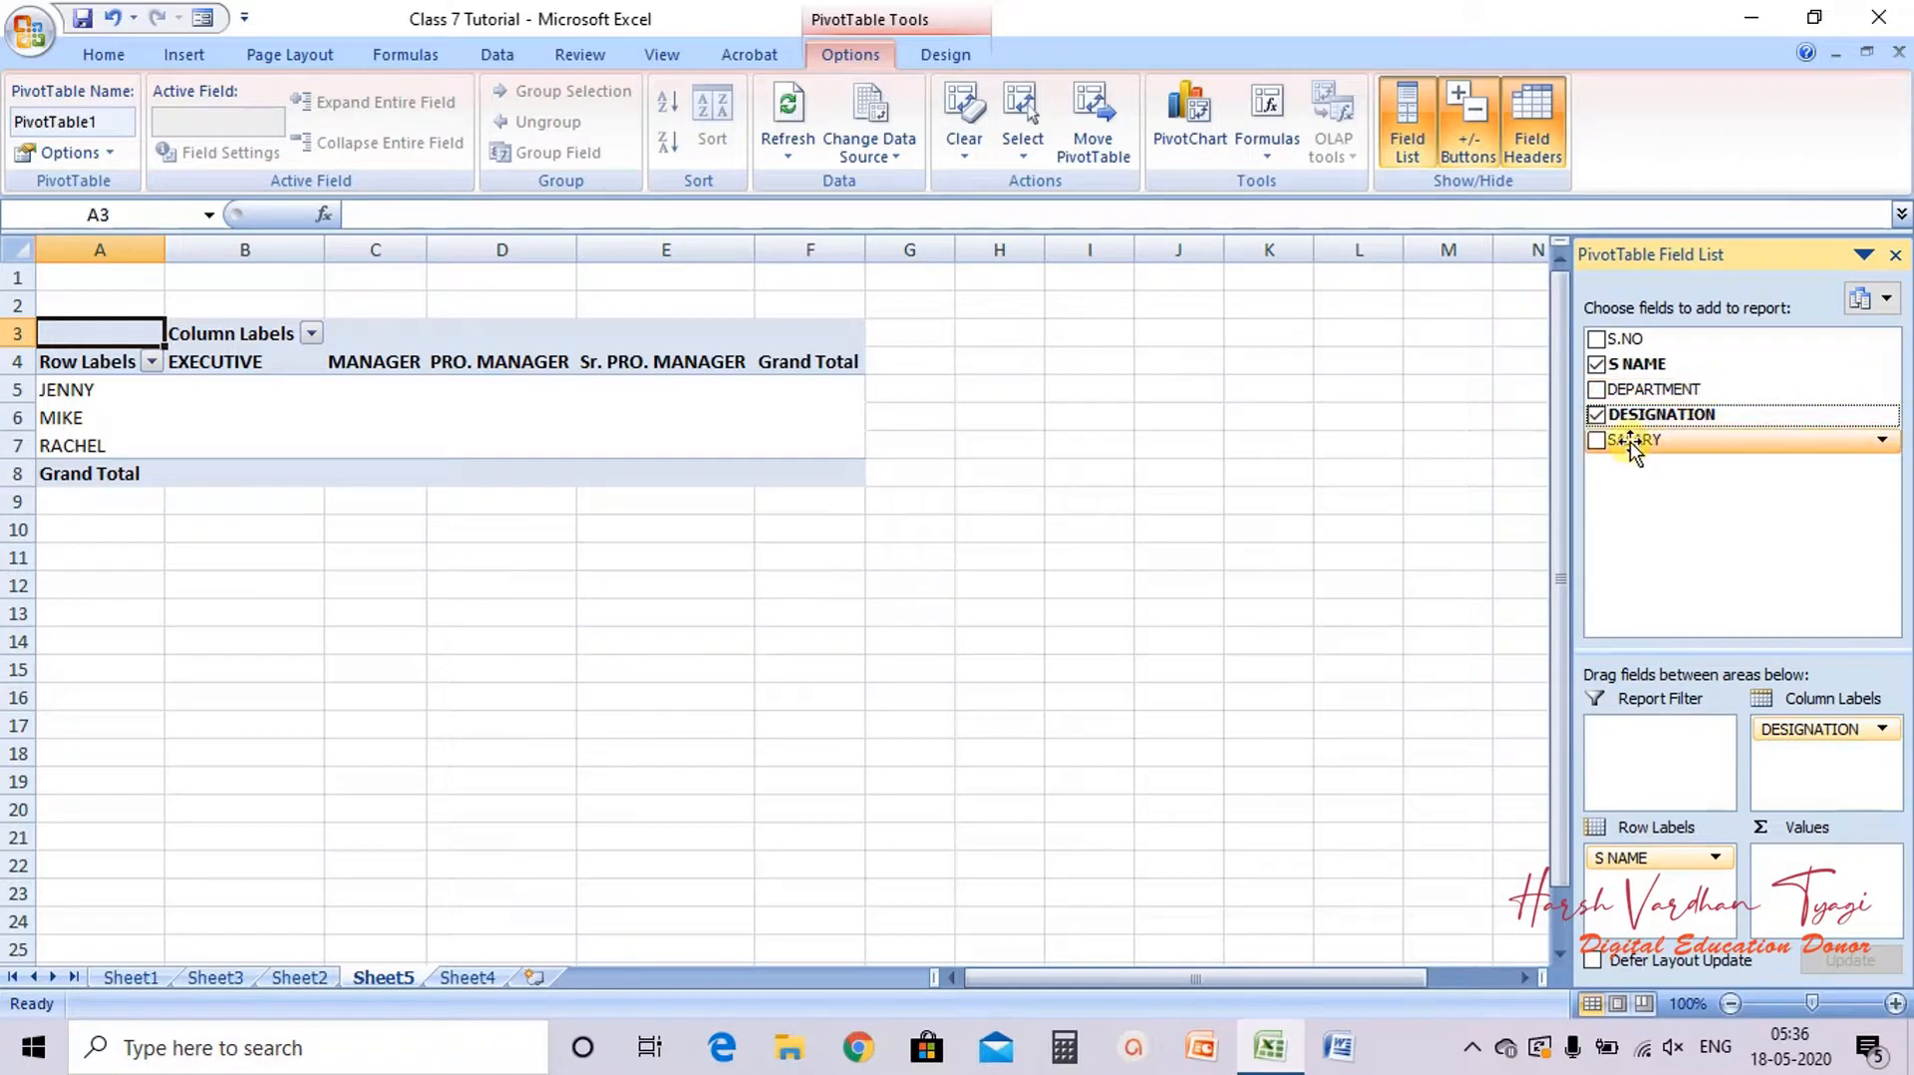
drag(1630, 441, 1821, 882)
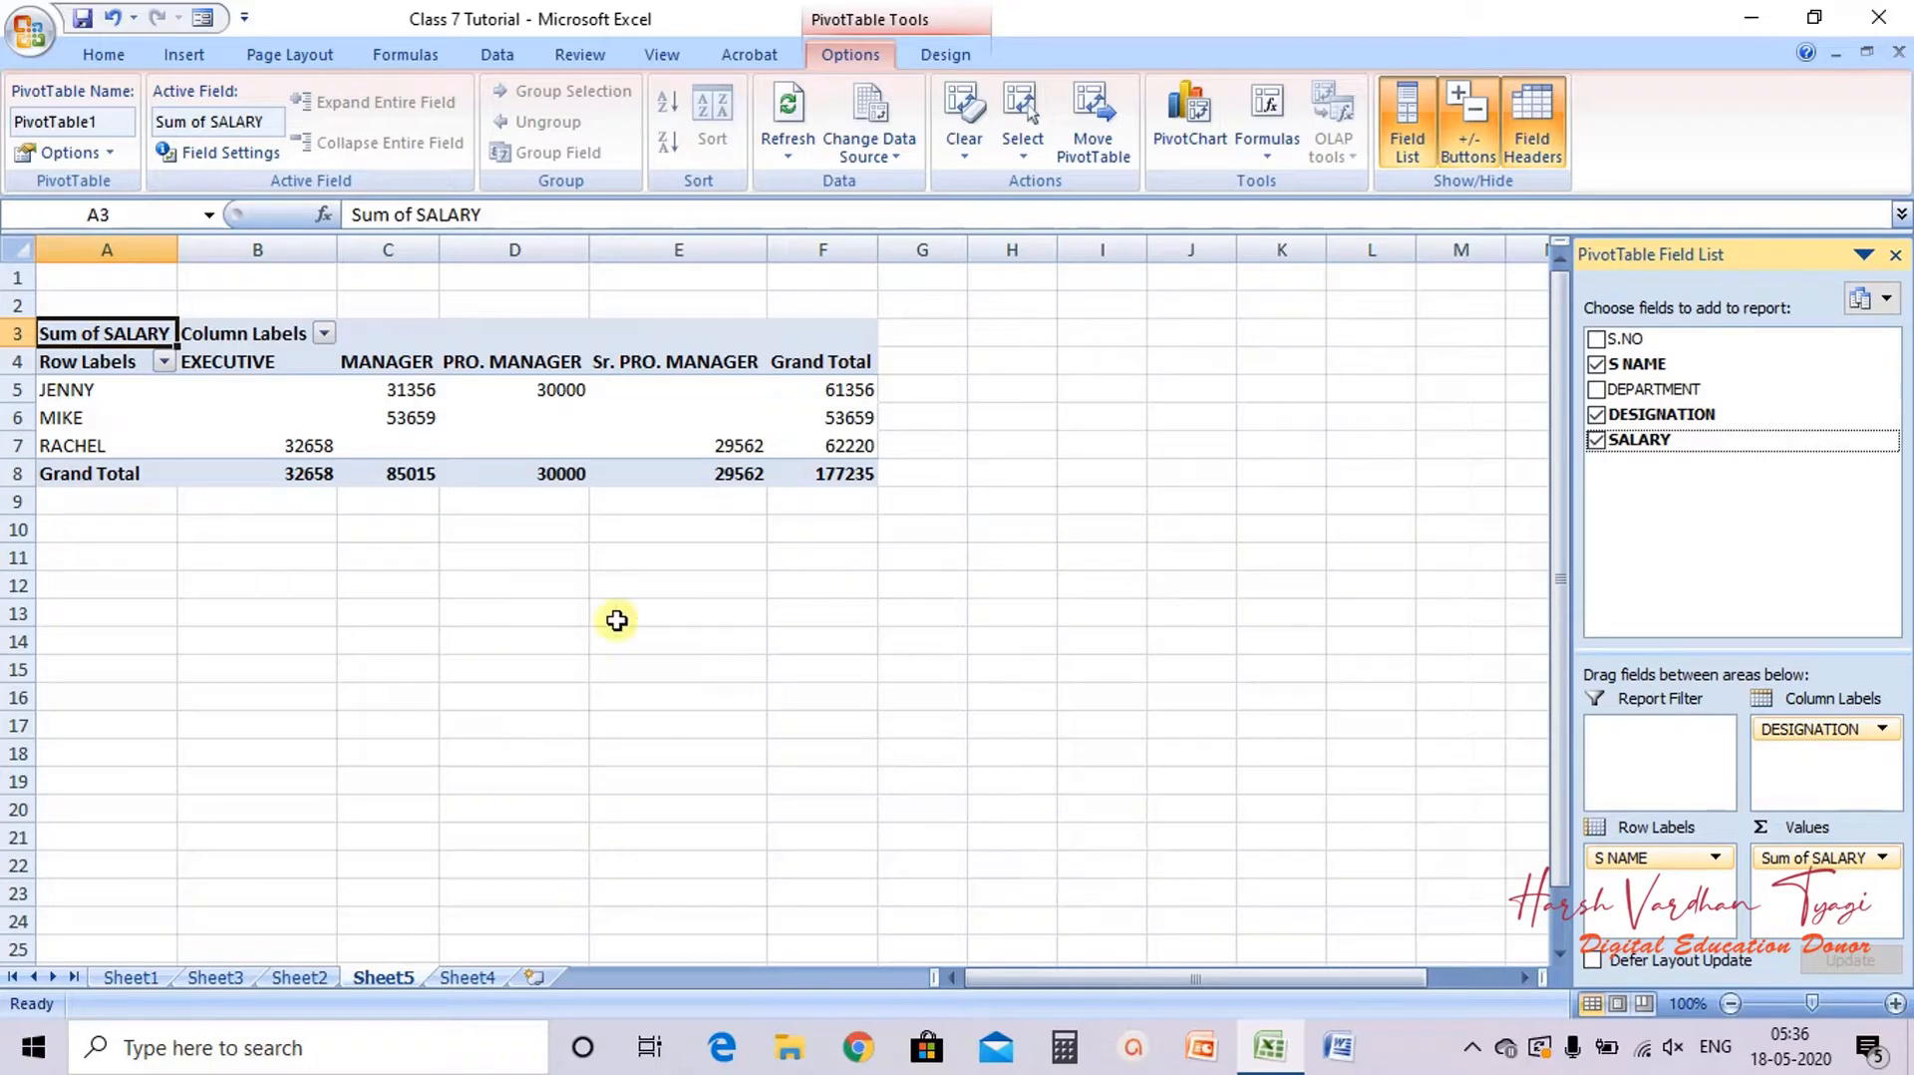
Step: Open the row label filter options and examine the pivot's salary totals per employee and designation
click(164, 362)
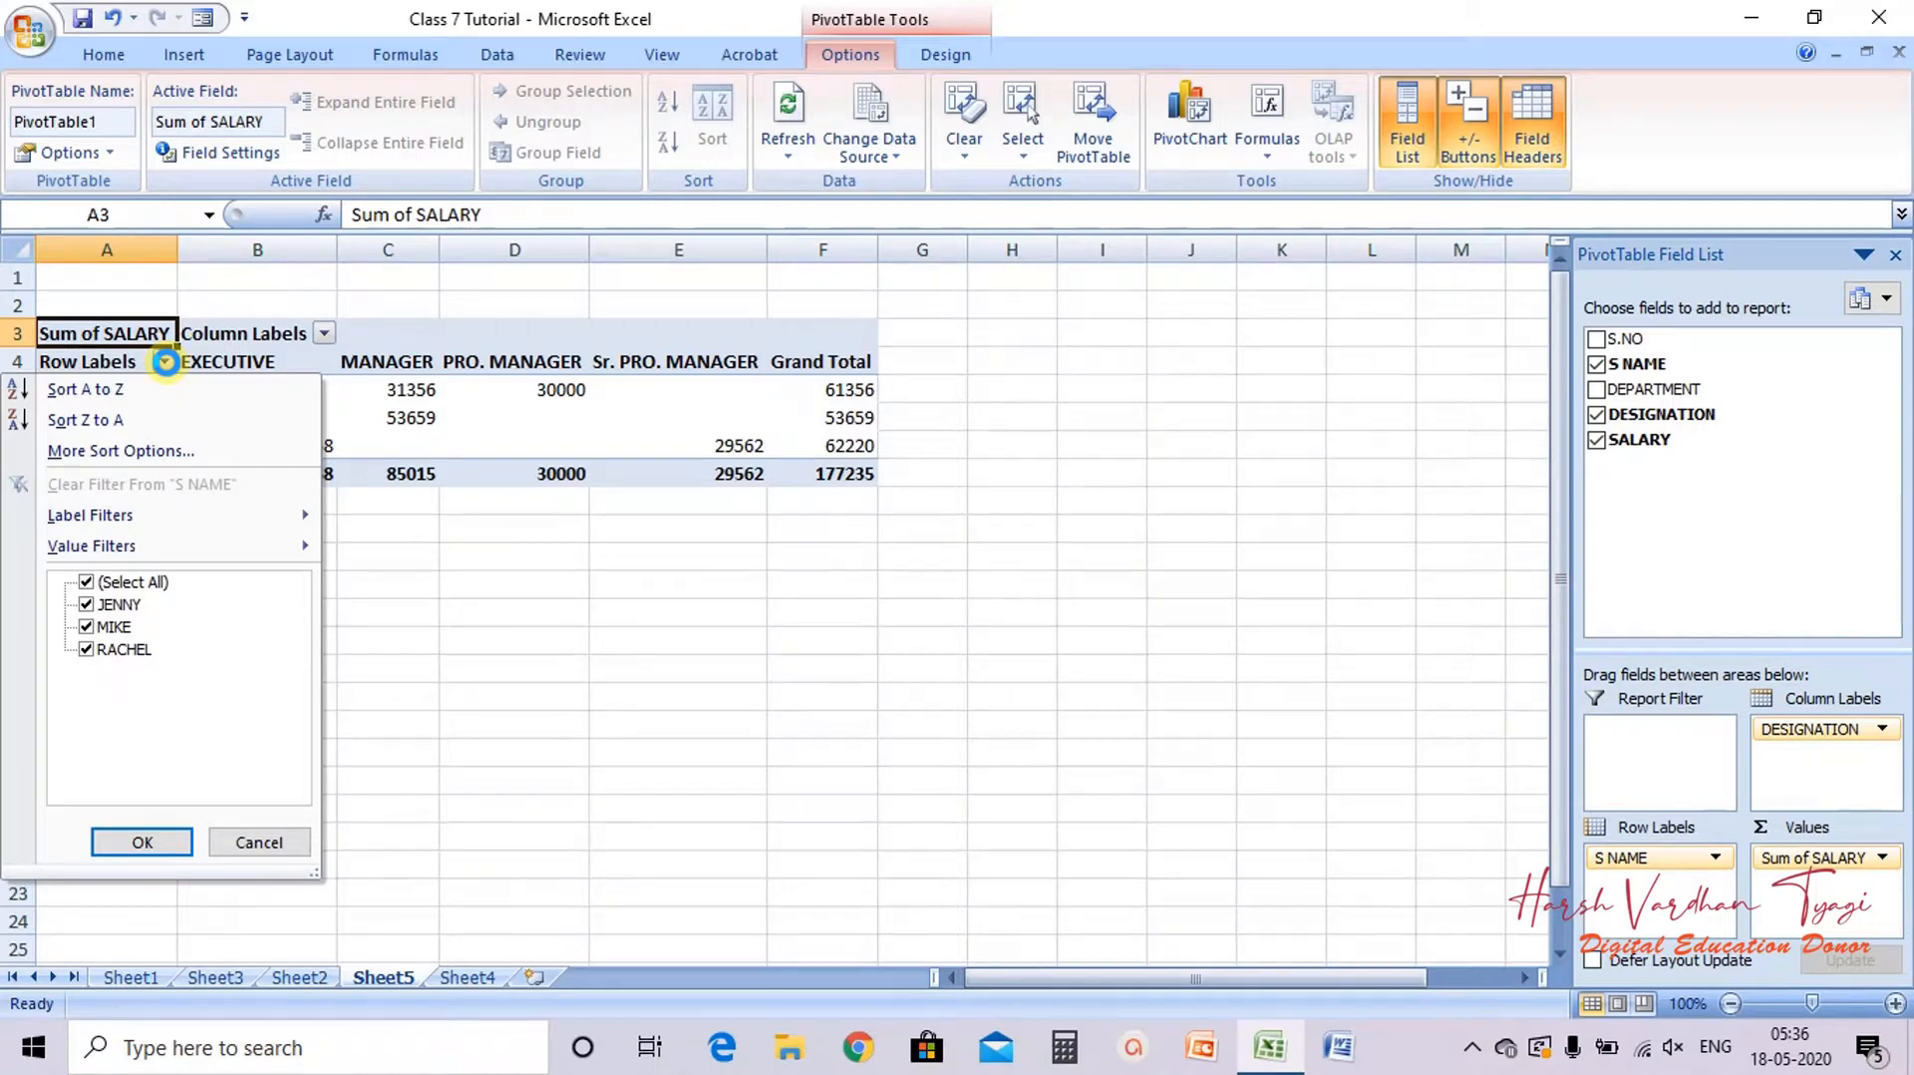
click(166, 363)
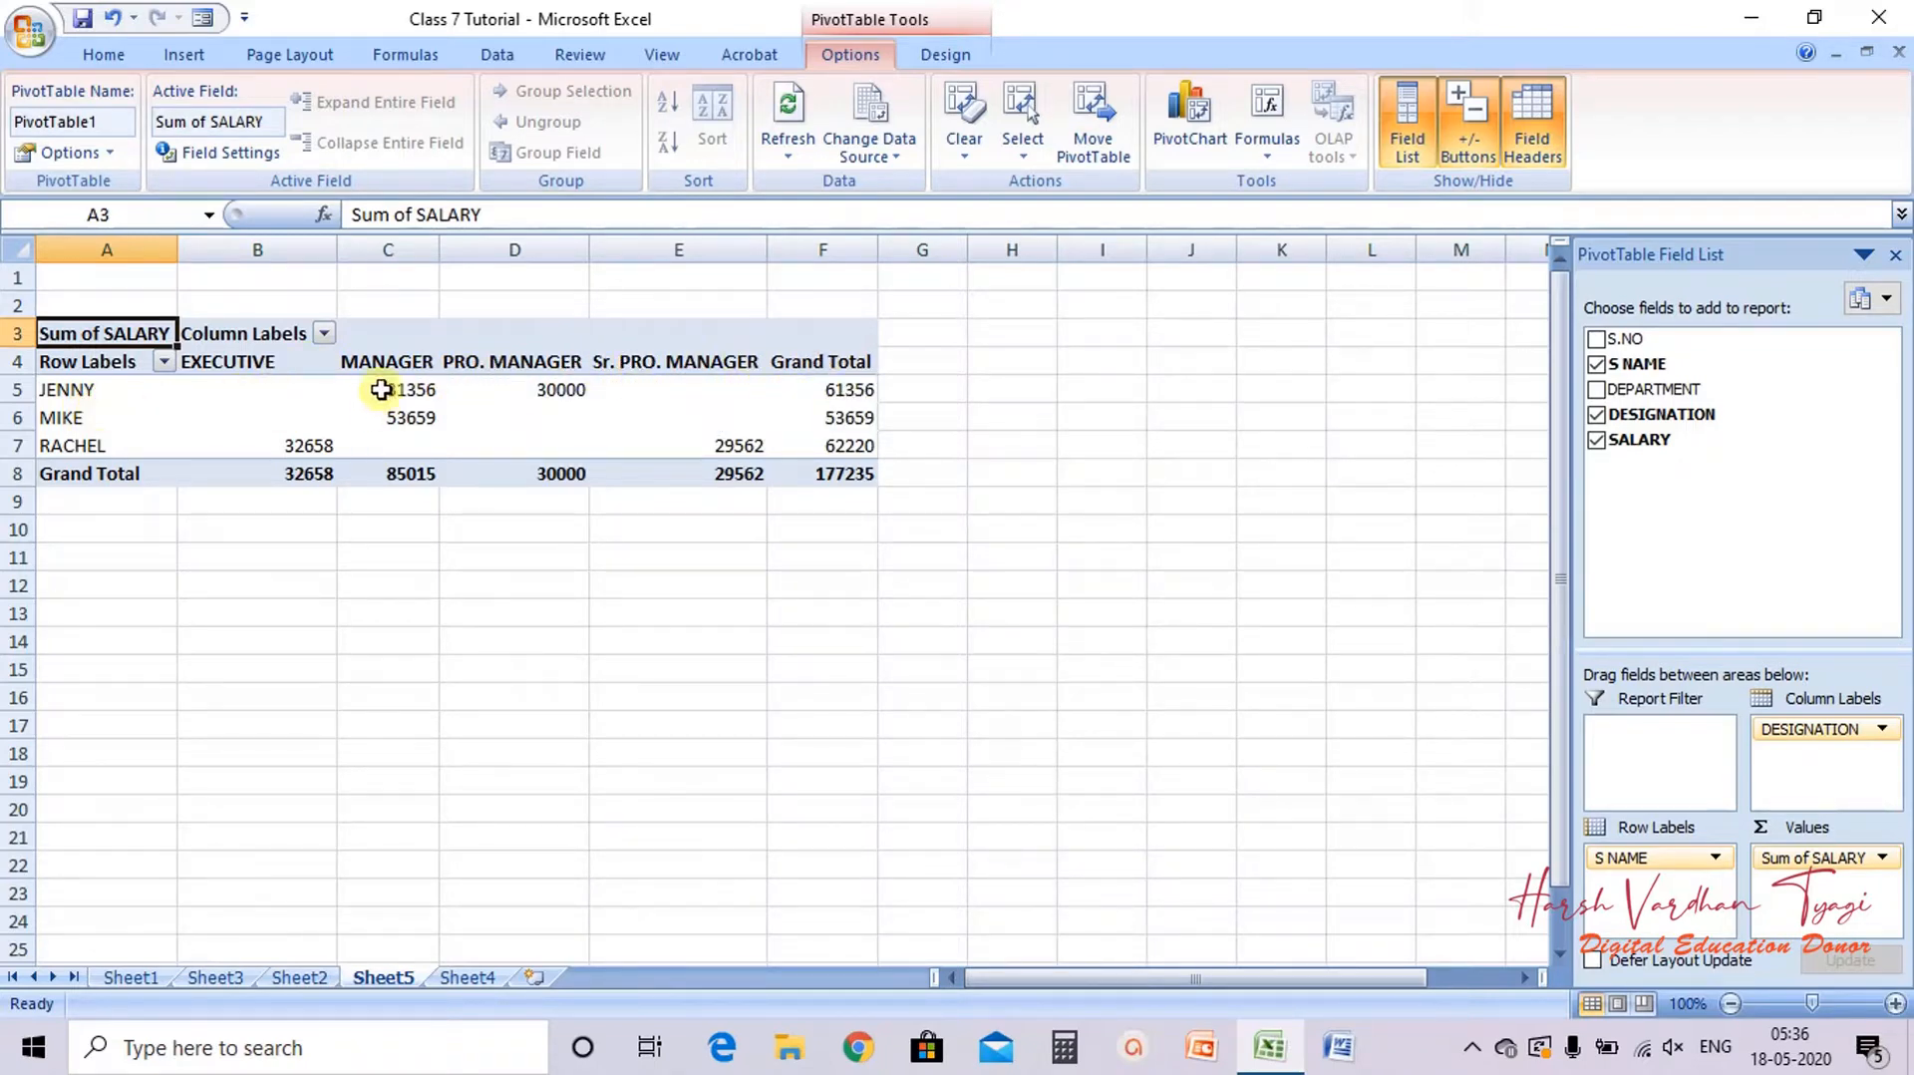
mouse_move(382, 390)
mouse_move(477, 382)
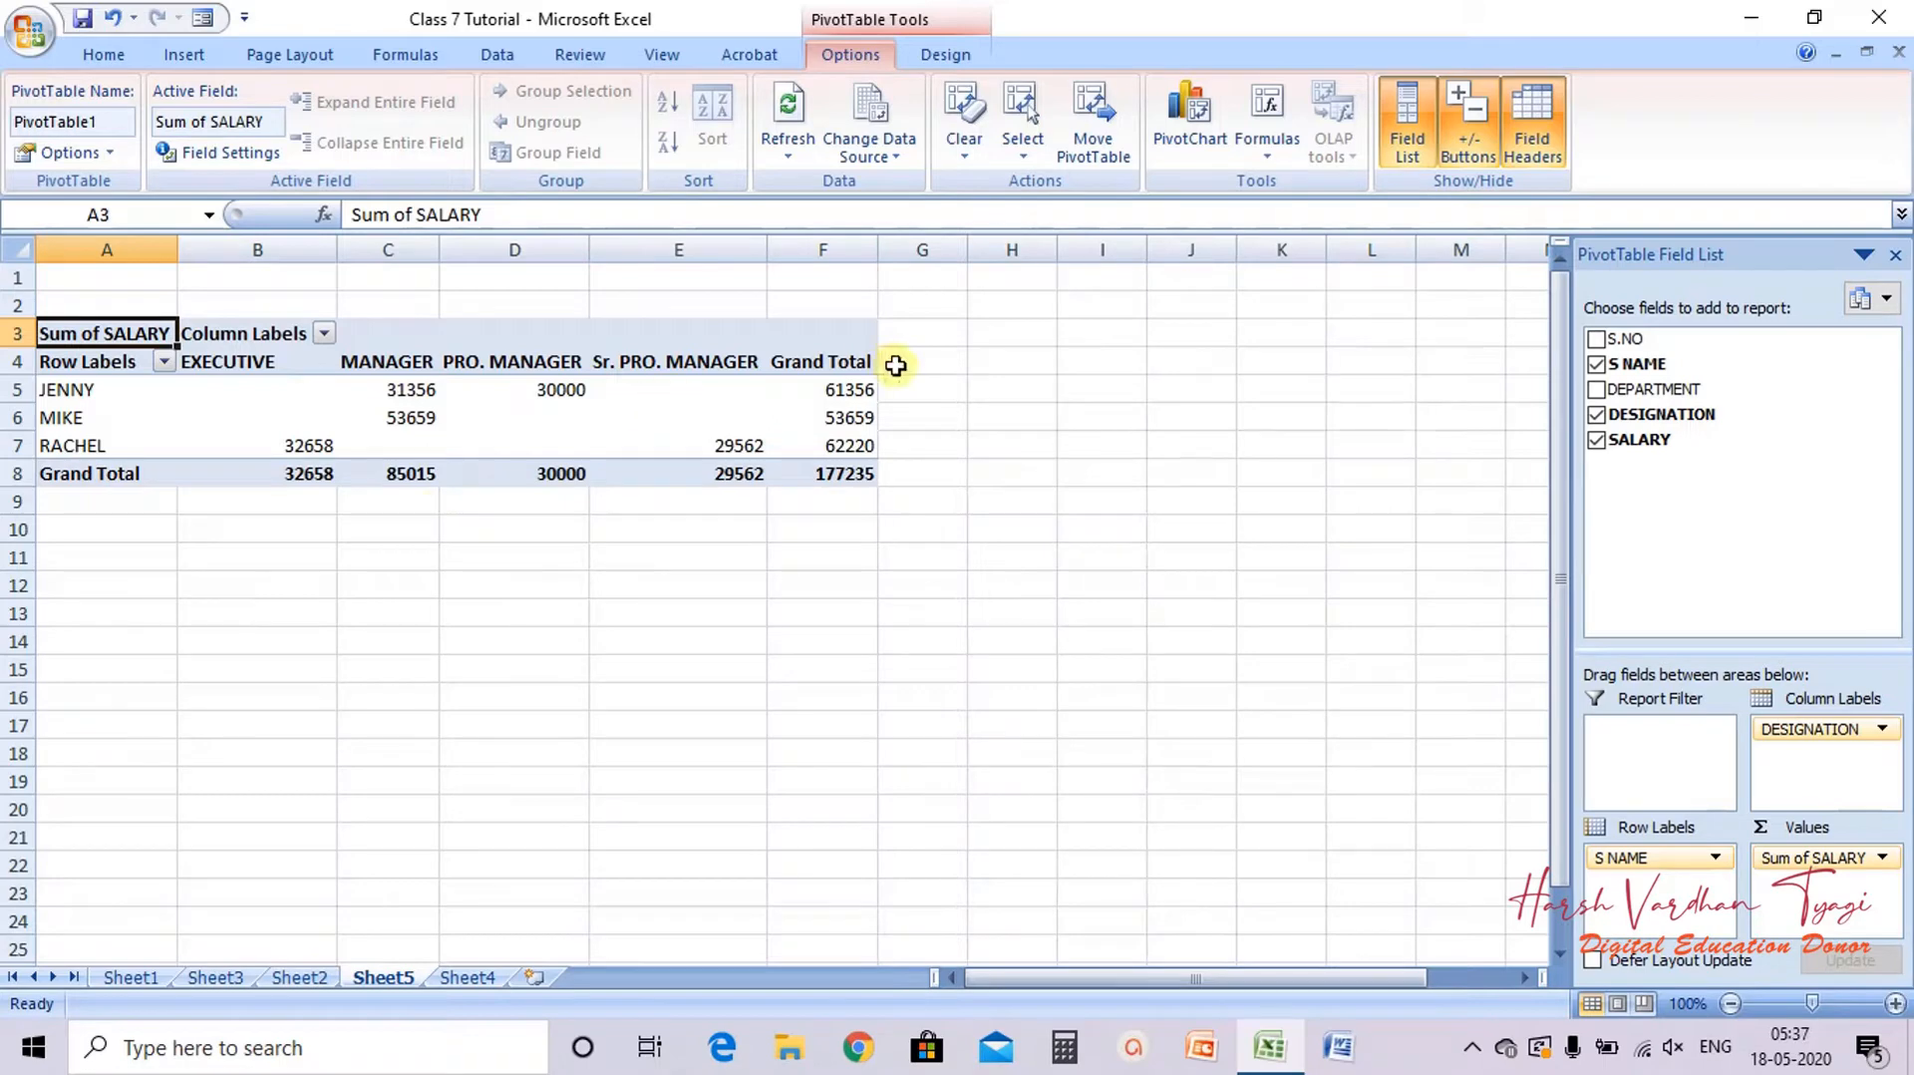
mouse_move(860, 389)
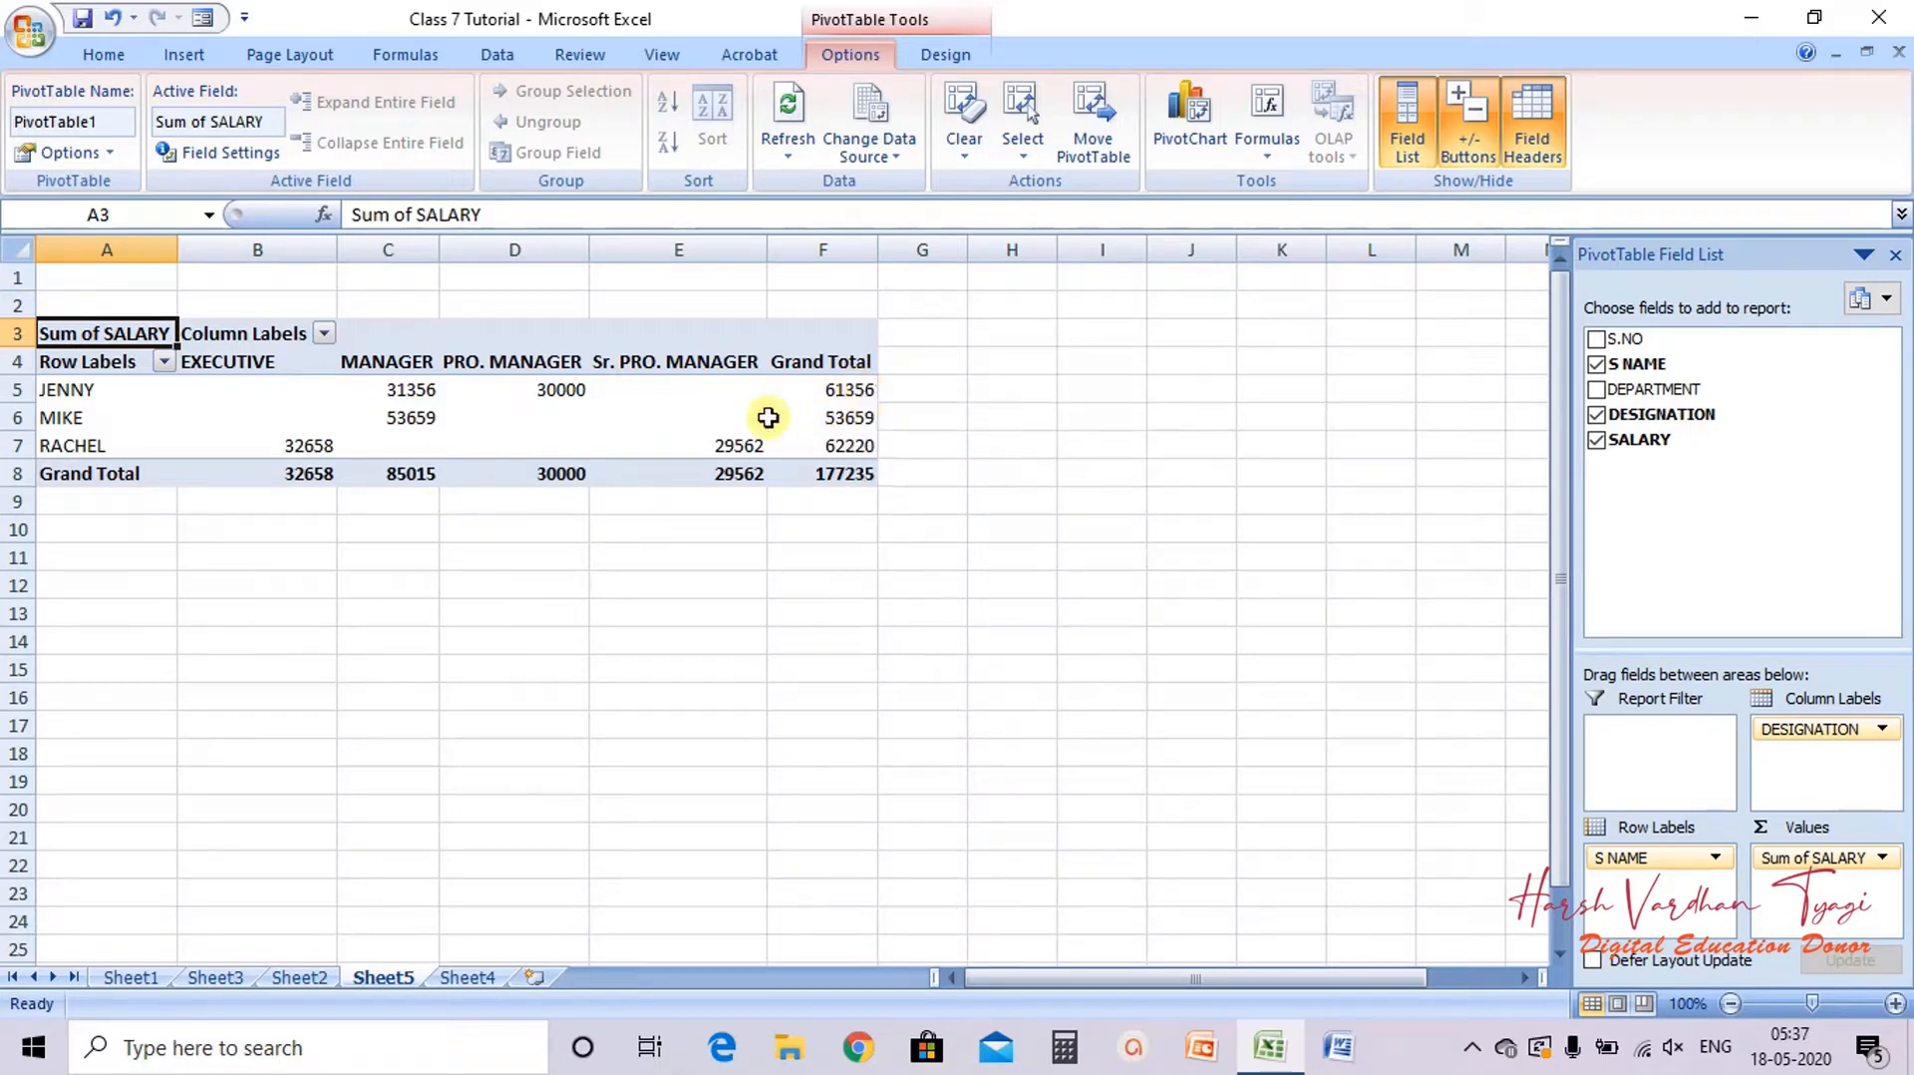
mouse_move(844, 421)
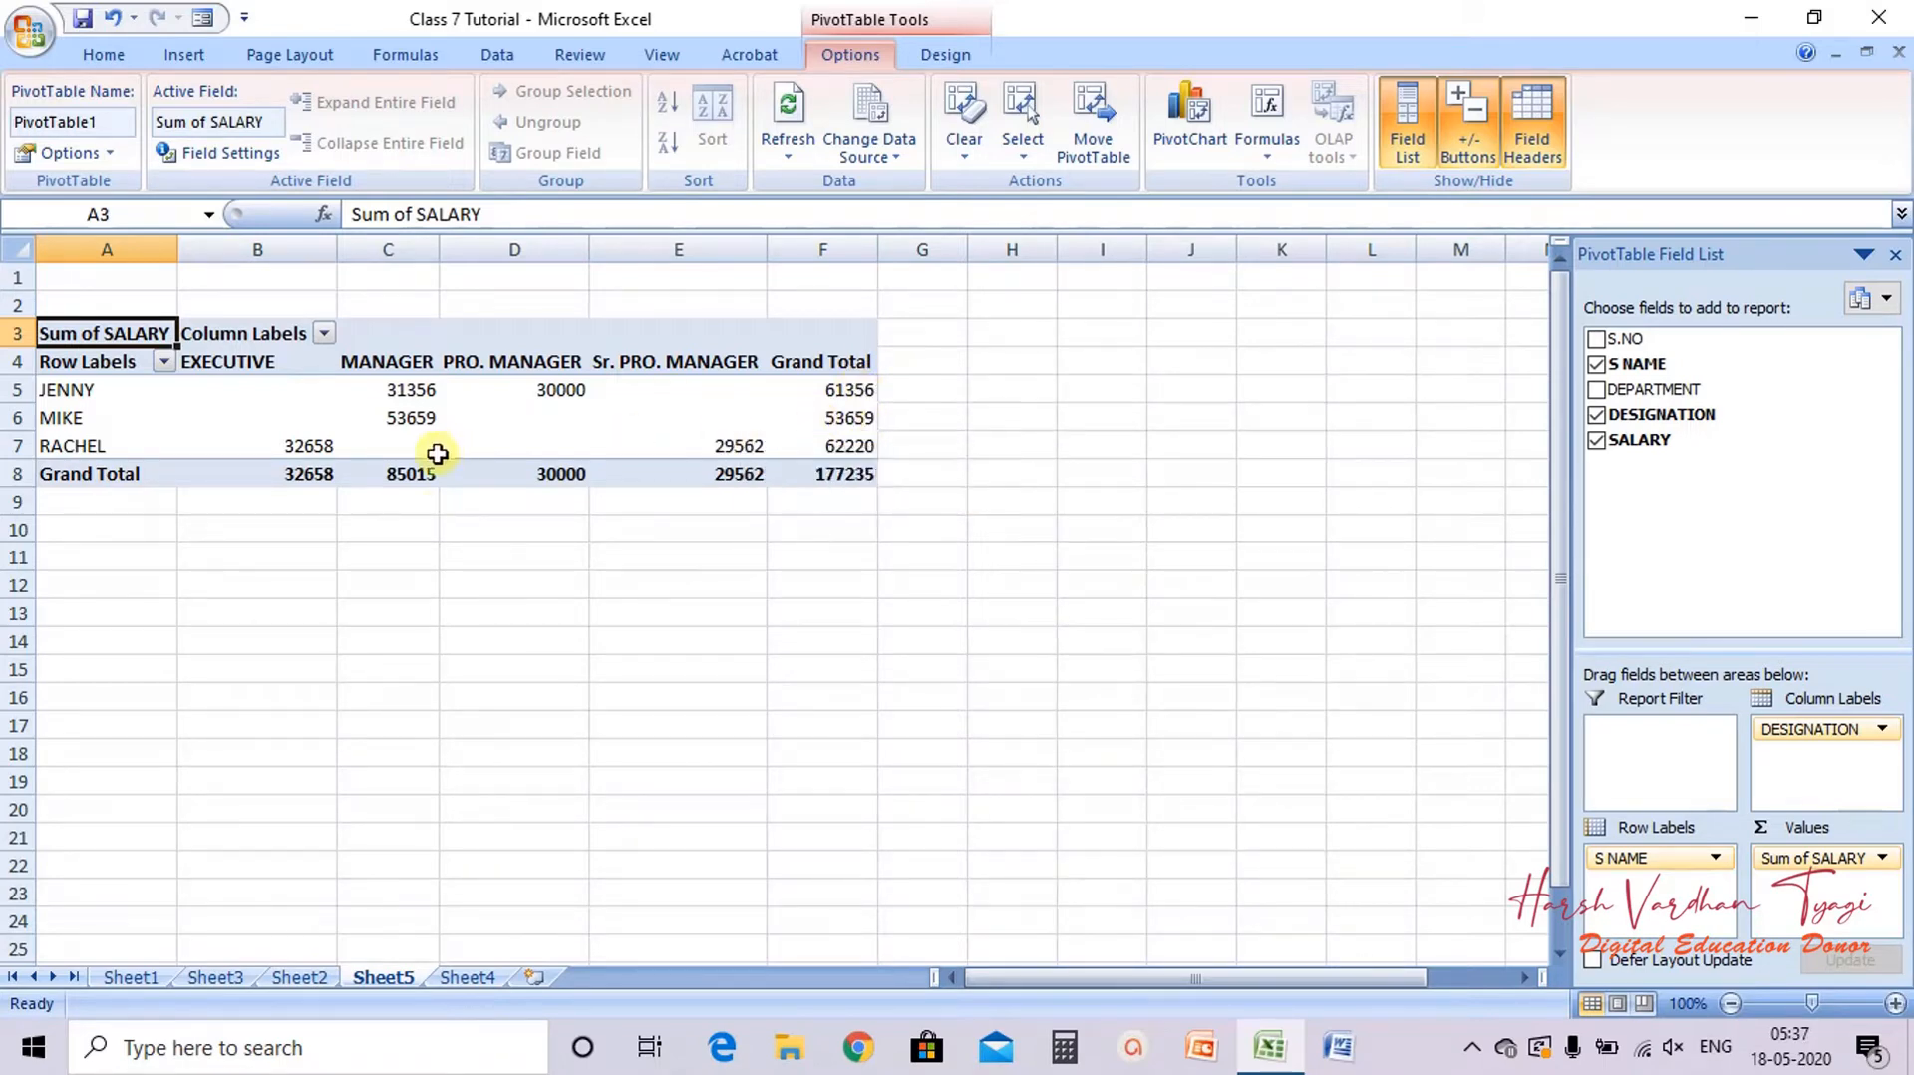